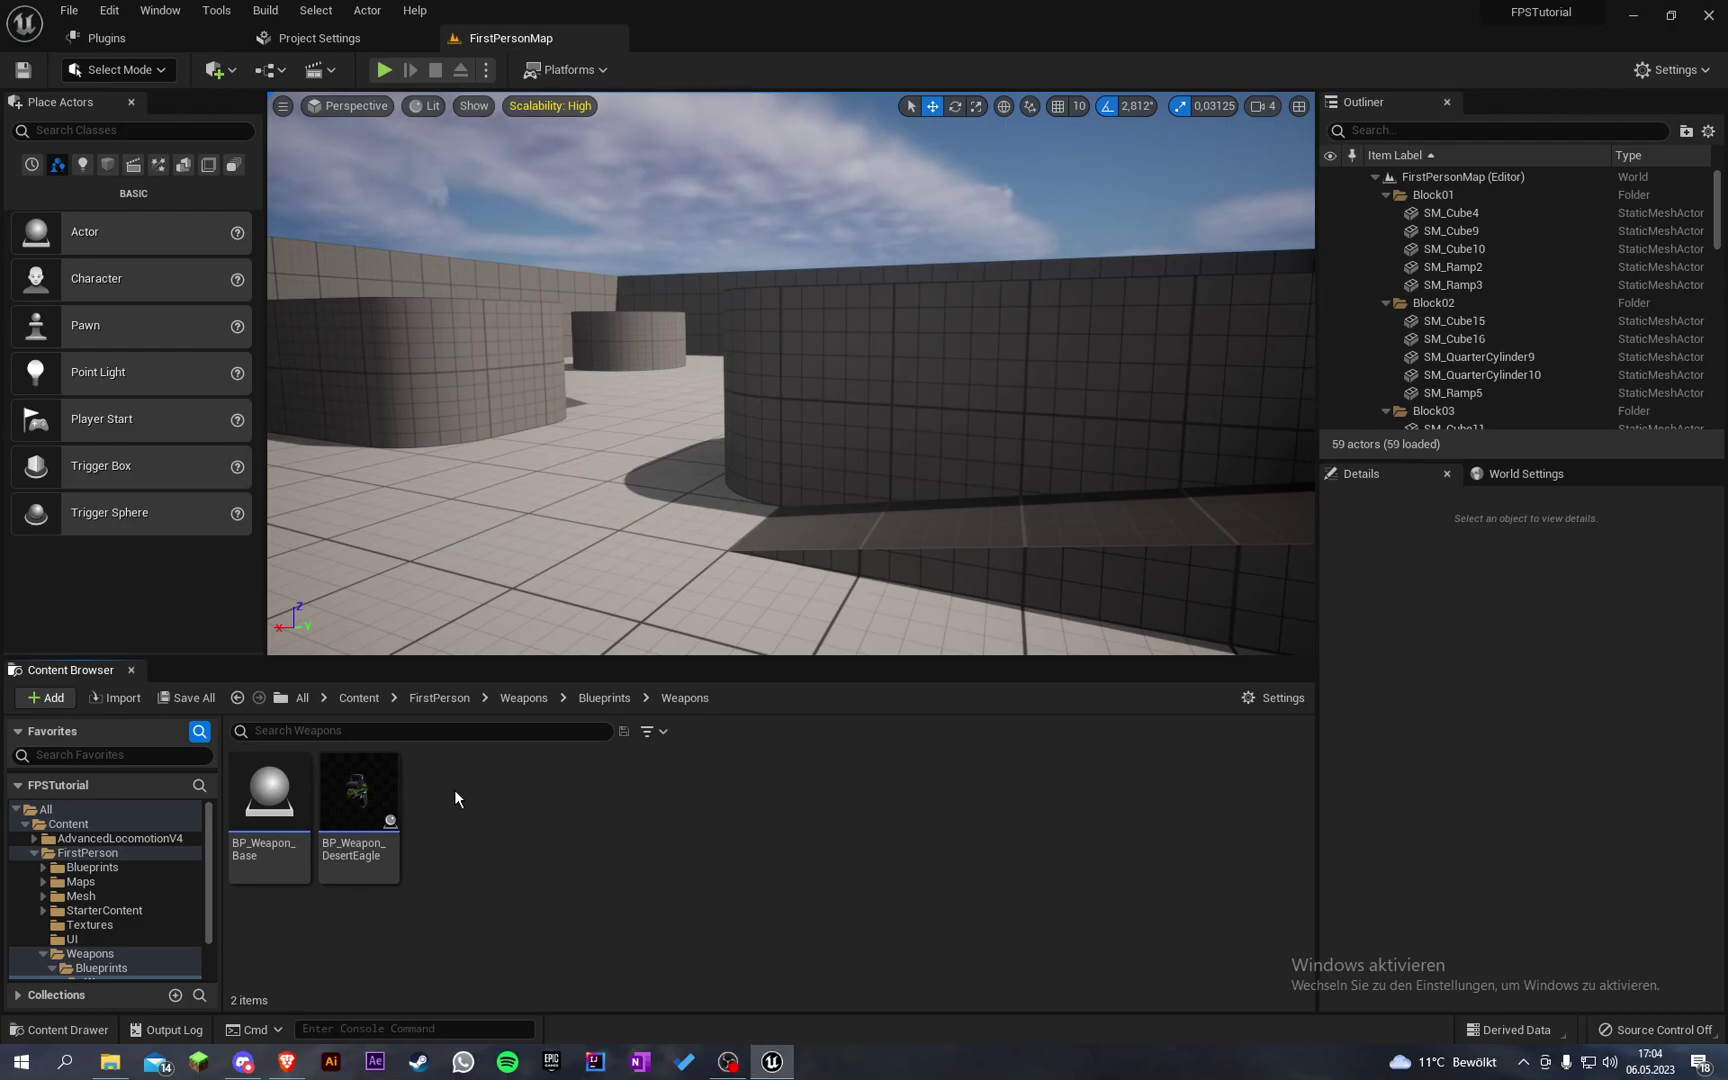
Step: Open BP_Weapon_DesertEagle in the full Blueprint editor, and open BP_Weapon_Base from the Weapons folder with its viewport showing
{"action": "left_click", "coordinate": [350, 785]}
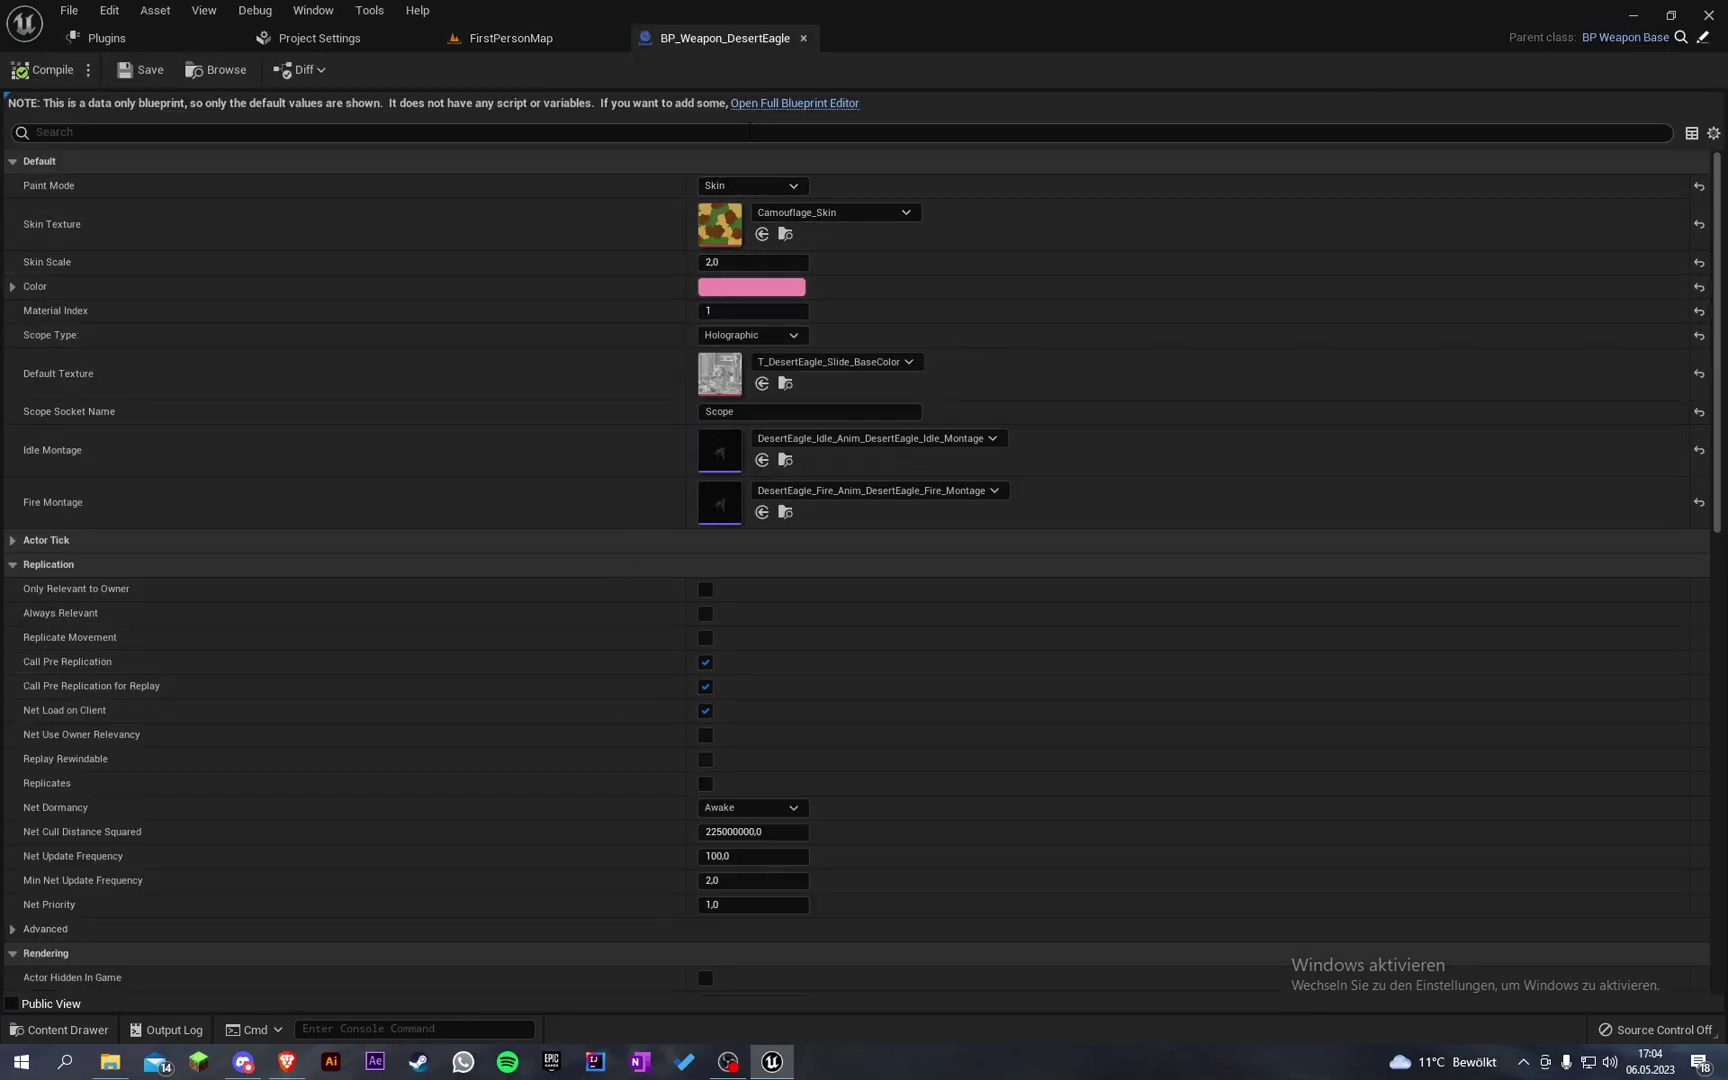
{"action": "left_click", "coordinate": [770, 104]}
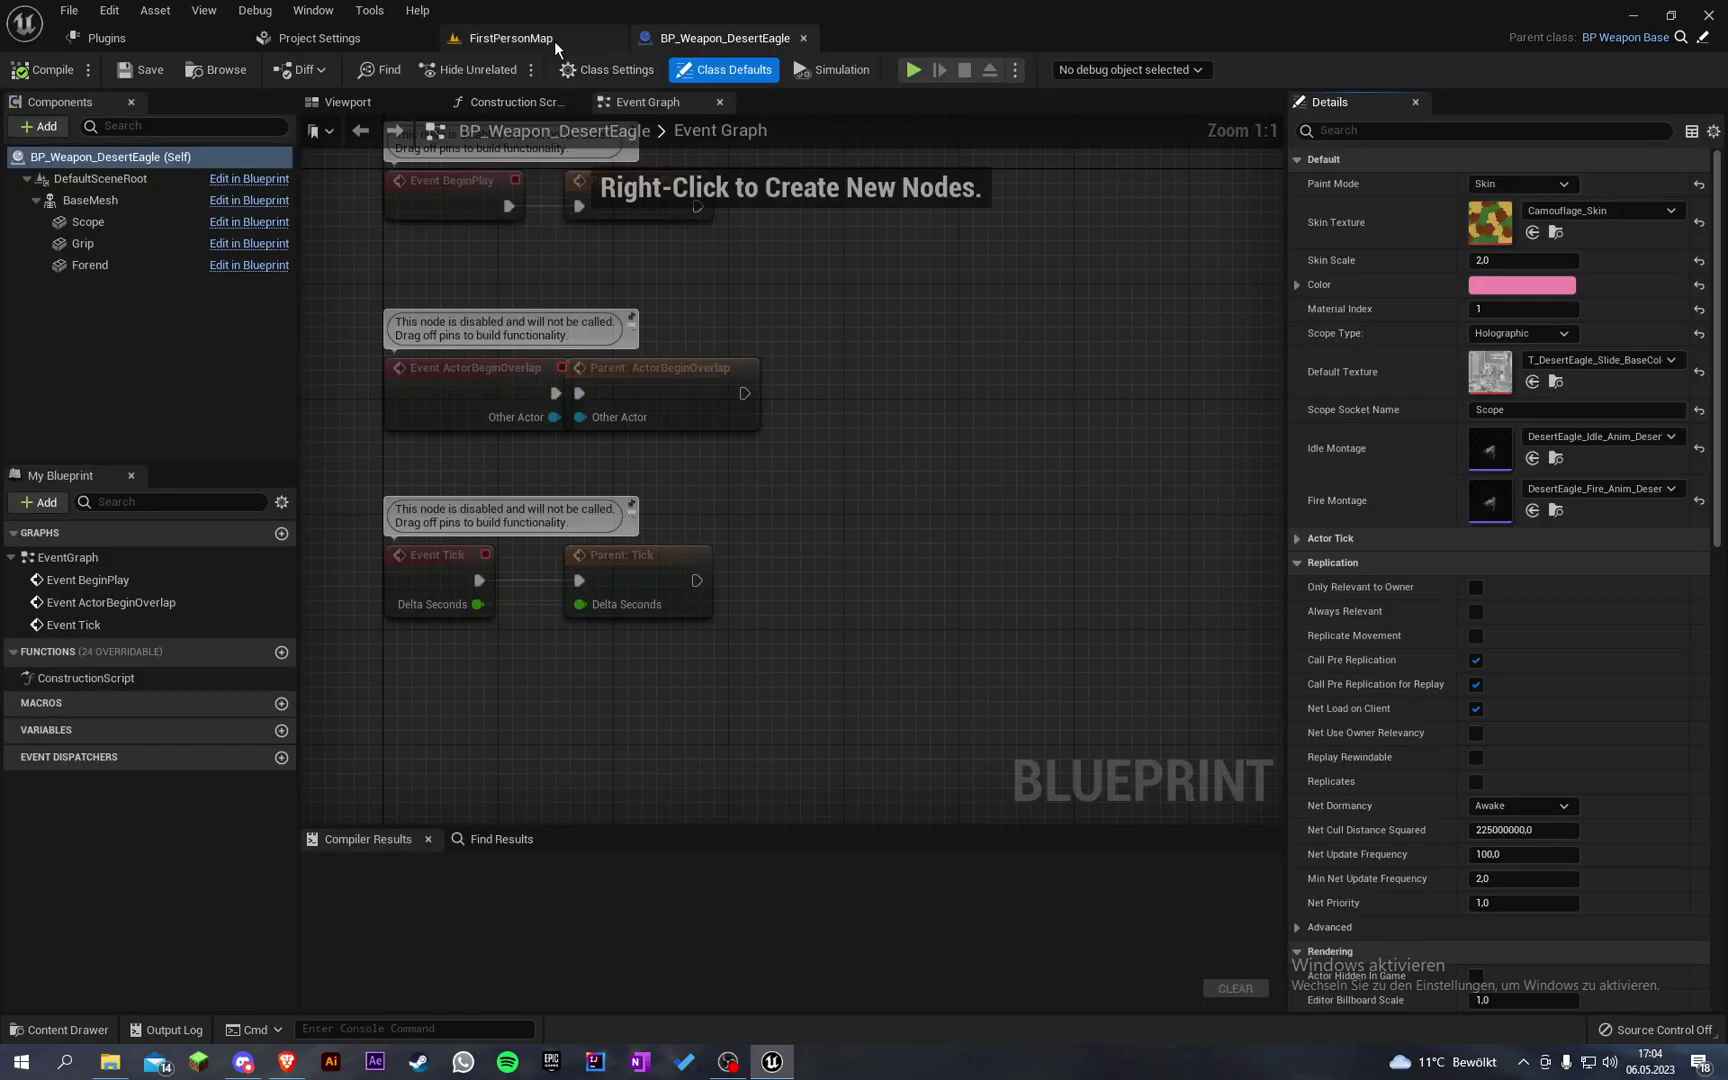
{"action": "left_click", "coordinate": [510, 38]}
{"action": "double_click", "coordinate": [268, 855]}
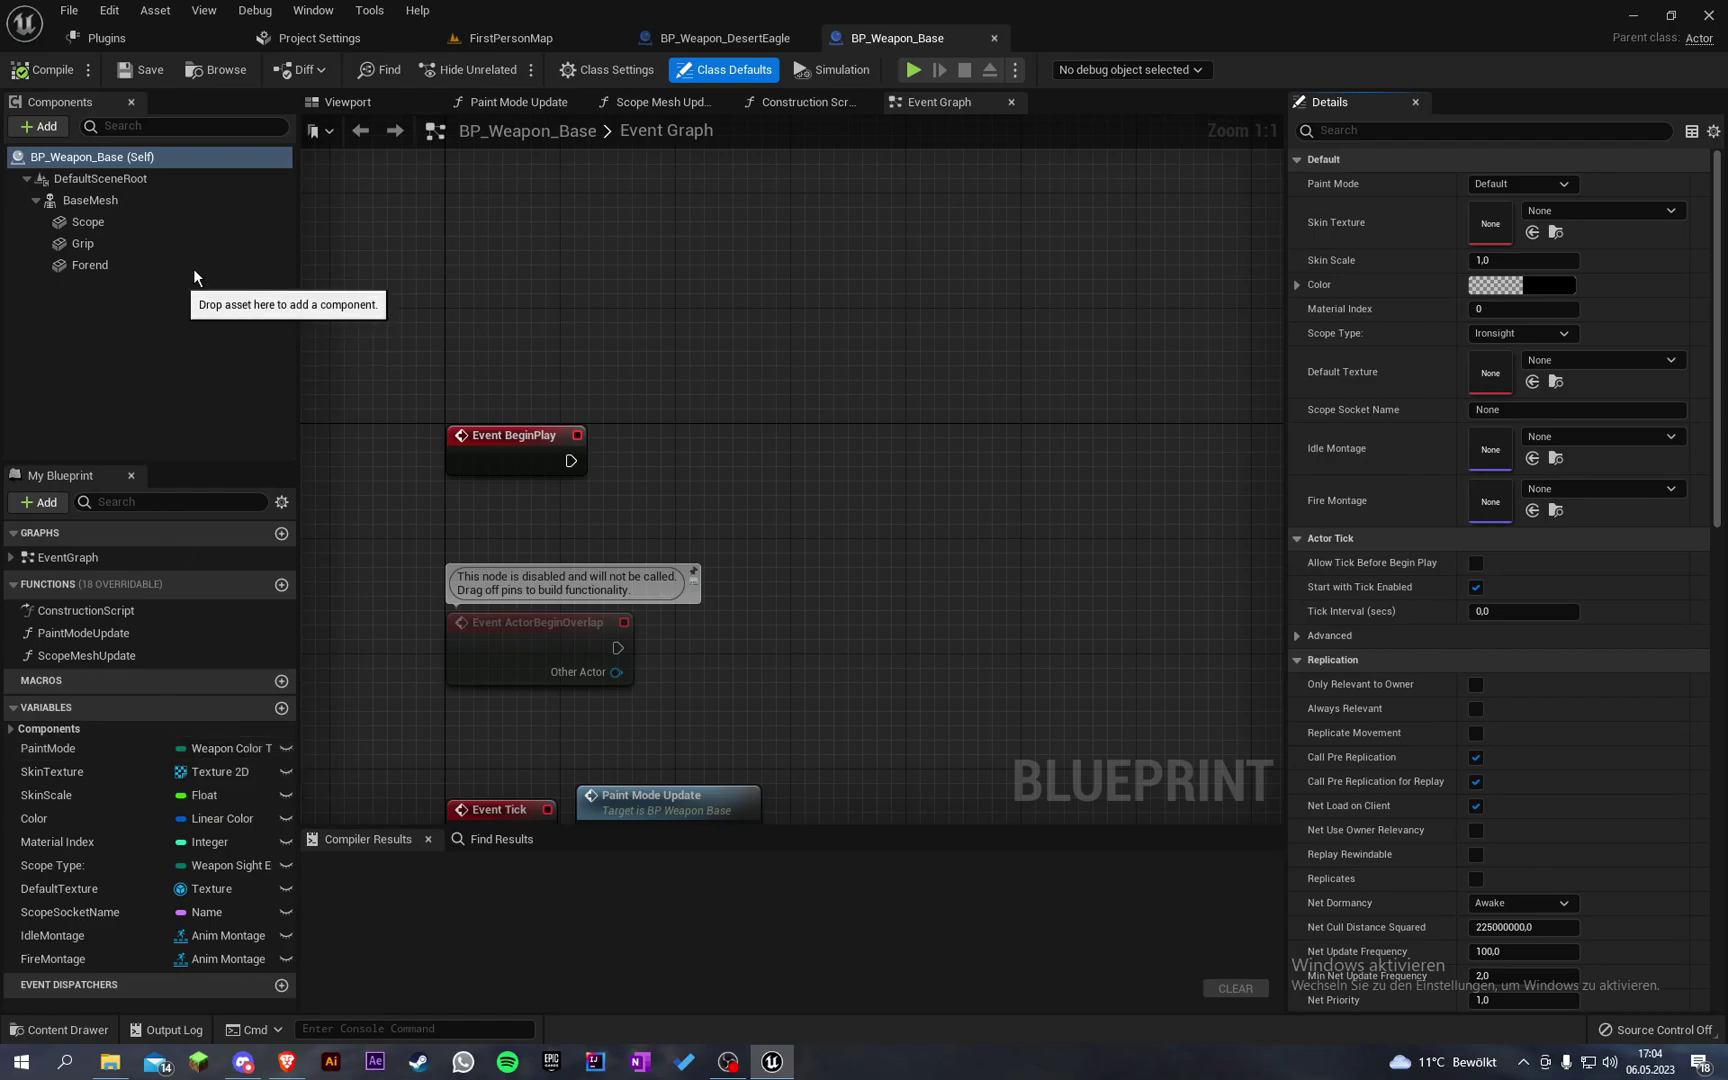
{"action": "left_click", "coordinate": [348, 103]}
{"action": "scroll", "coordinate": [585, 317], "scroll_direction": "up", "scroll_amount": 5}
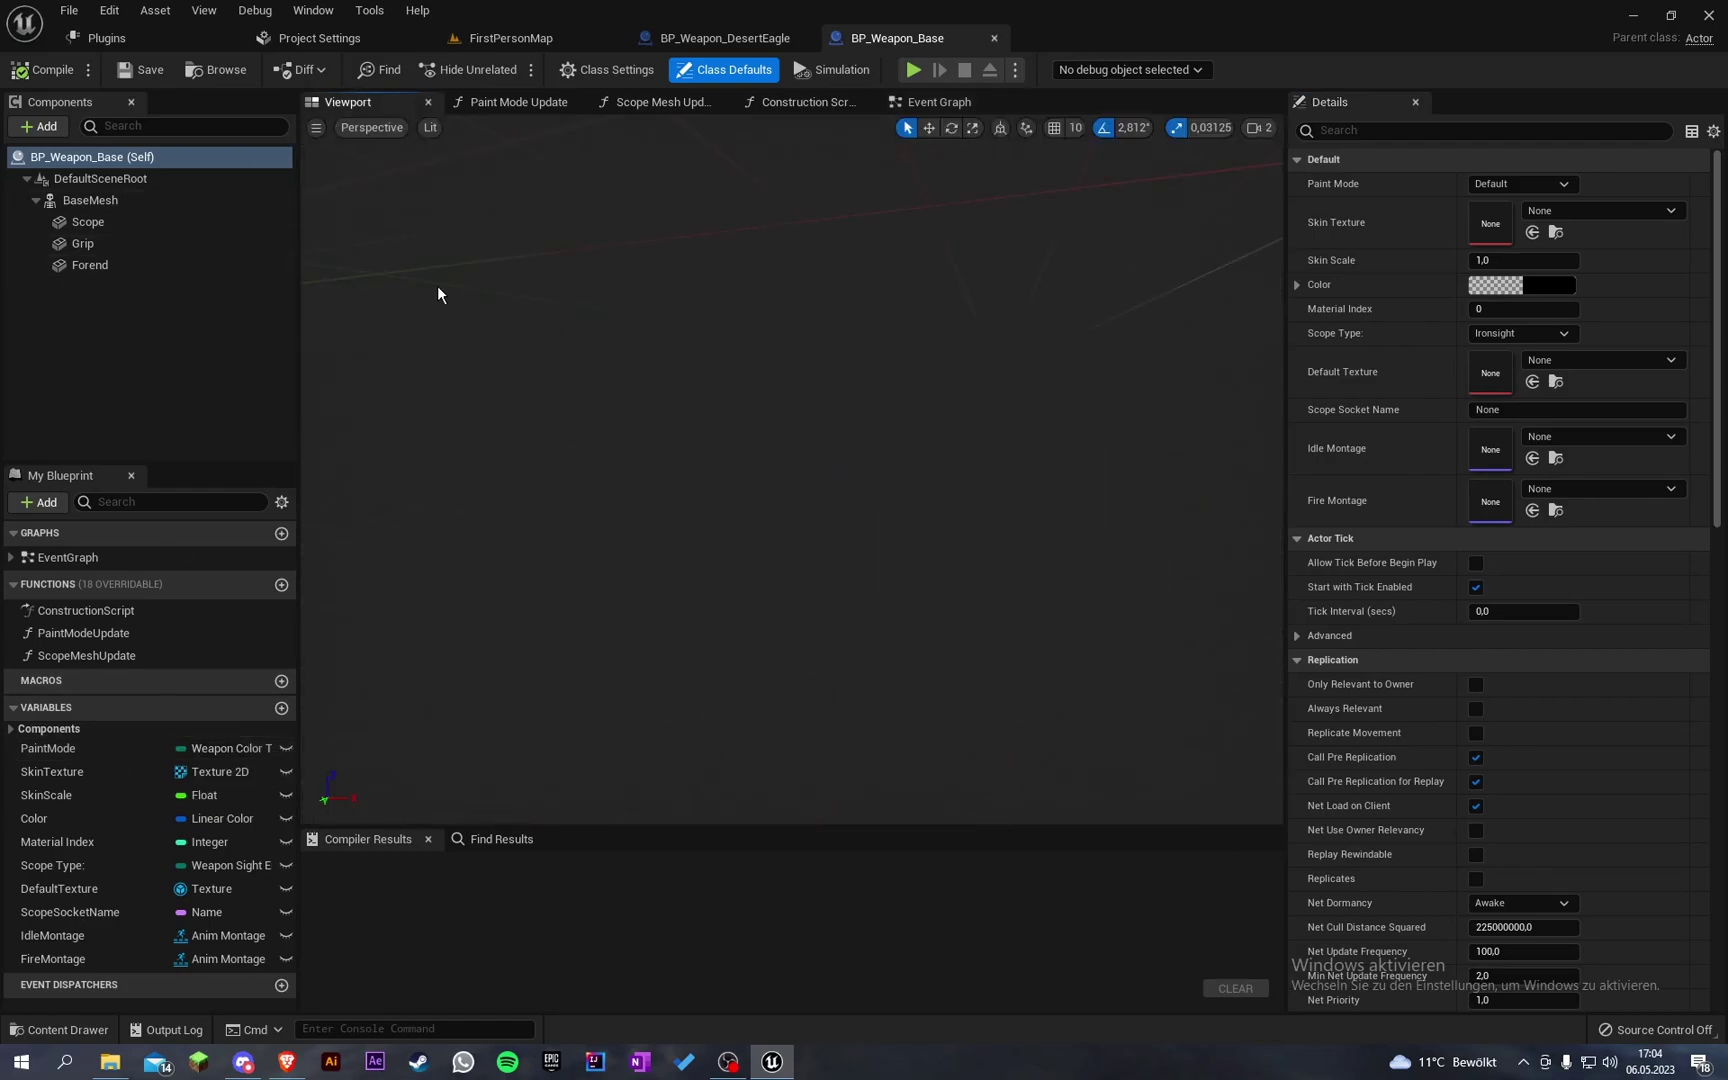
{"action": "scroll", "coordinate": [437, 295], "scroll_direction": "down", "scroll_amount": 5}
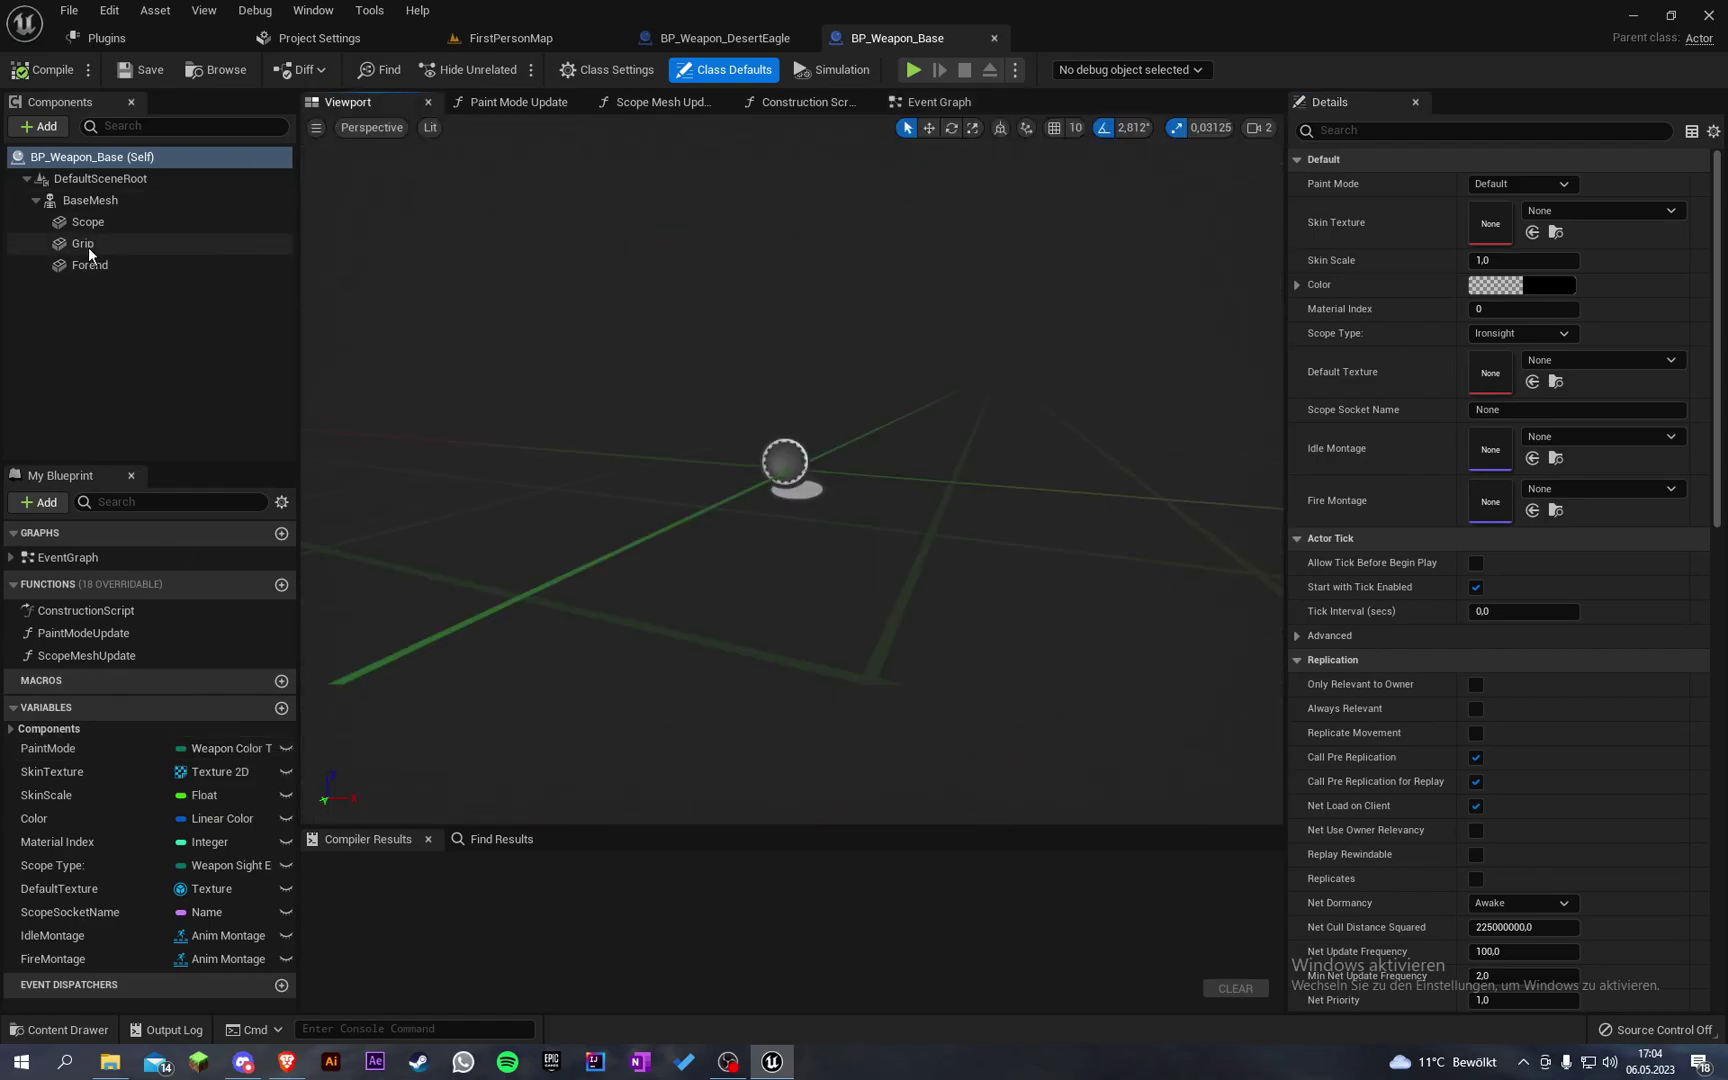
Step: Add a Static Mesh component named Barrel under BaseMesh in BP_Weapon_Base and compile the blueprint
{"action": "left_click", "coordinate": [89, 246]}
{"action": "left_click", "coordinate": [99, 266]}
{"action": "left_click", "coordinate": [122, 315]}
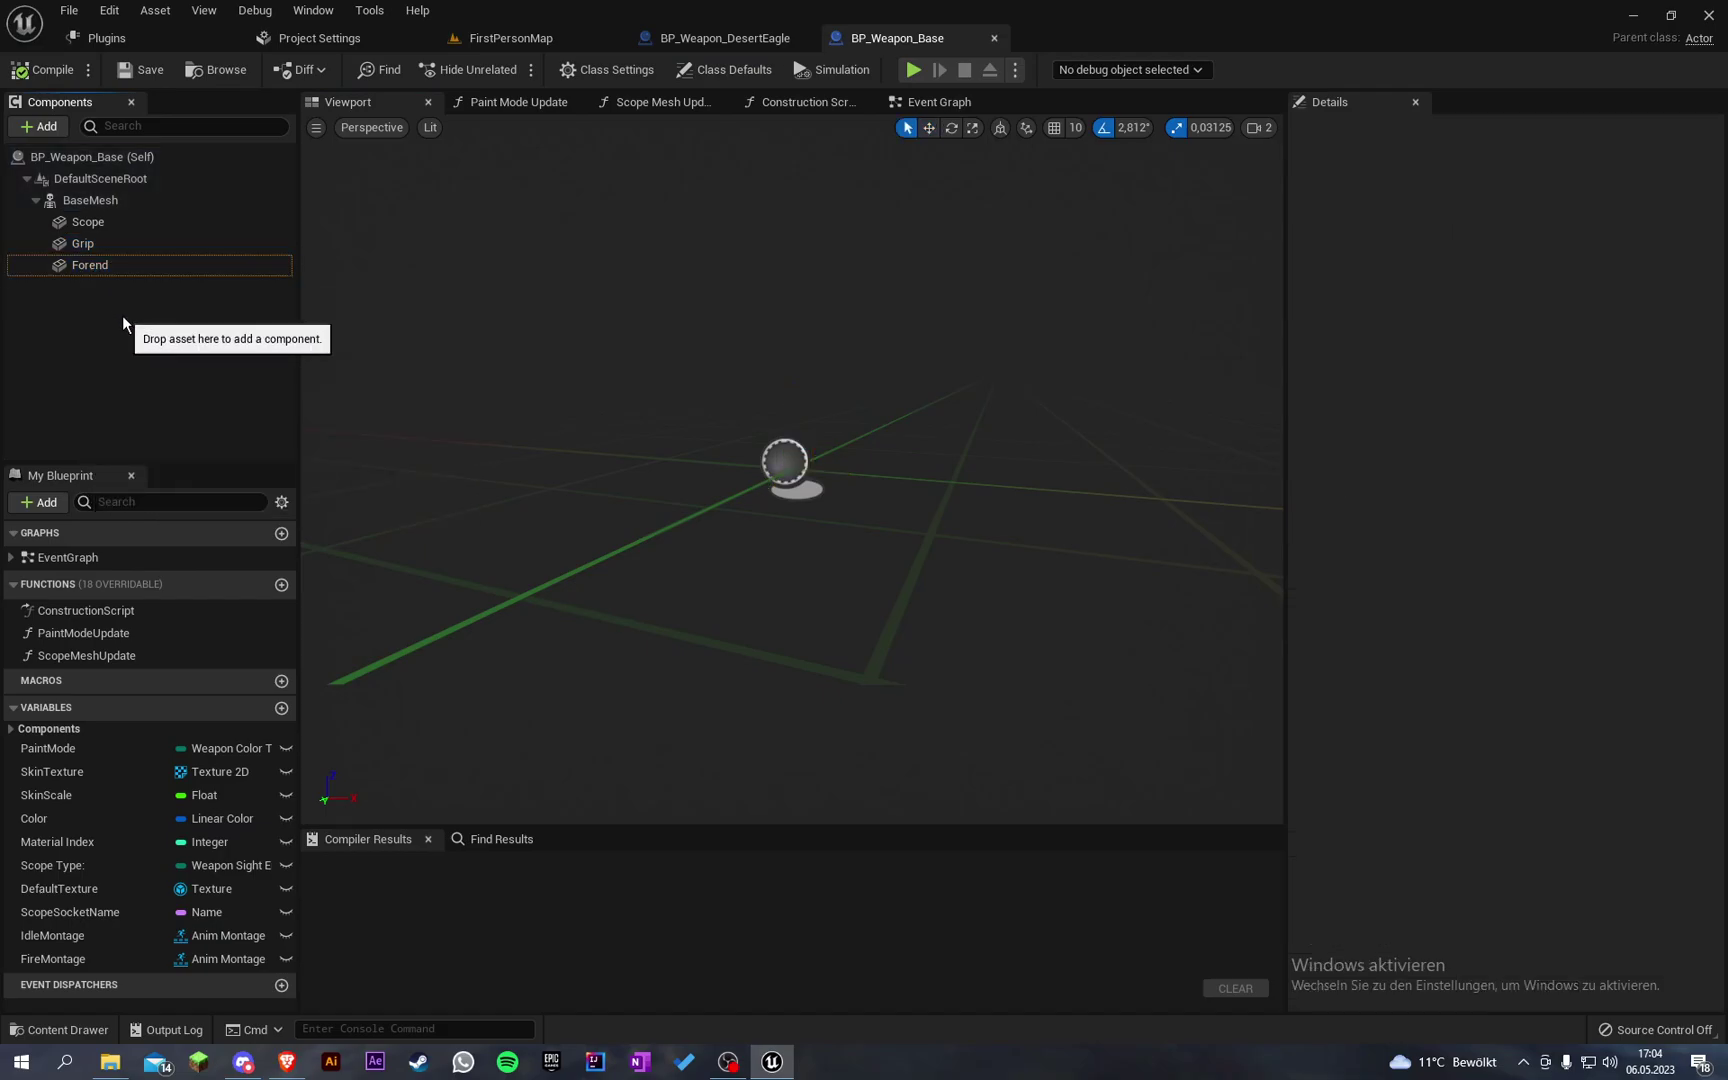
{"action": "left_click", "coordinate": [88, 200]}
{"action": "left_click", "coordinate": [33, 132]}
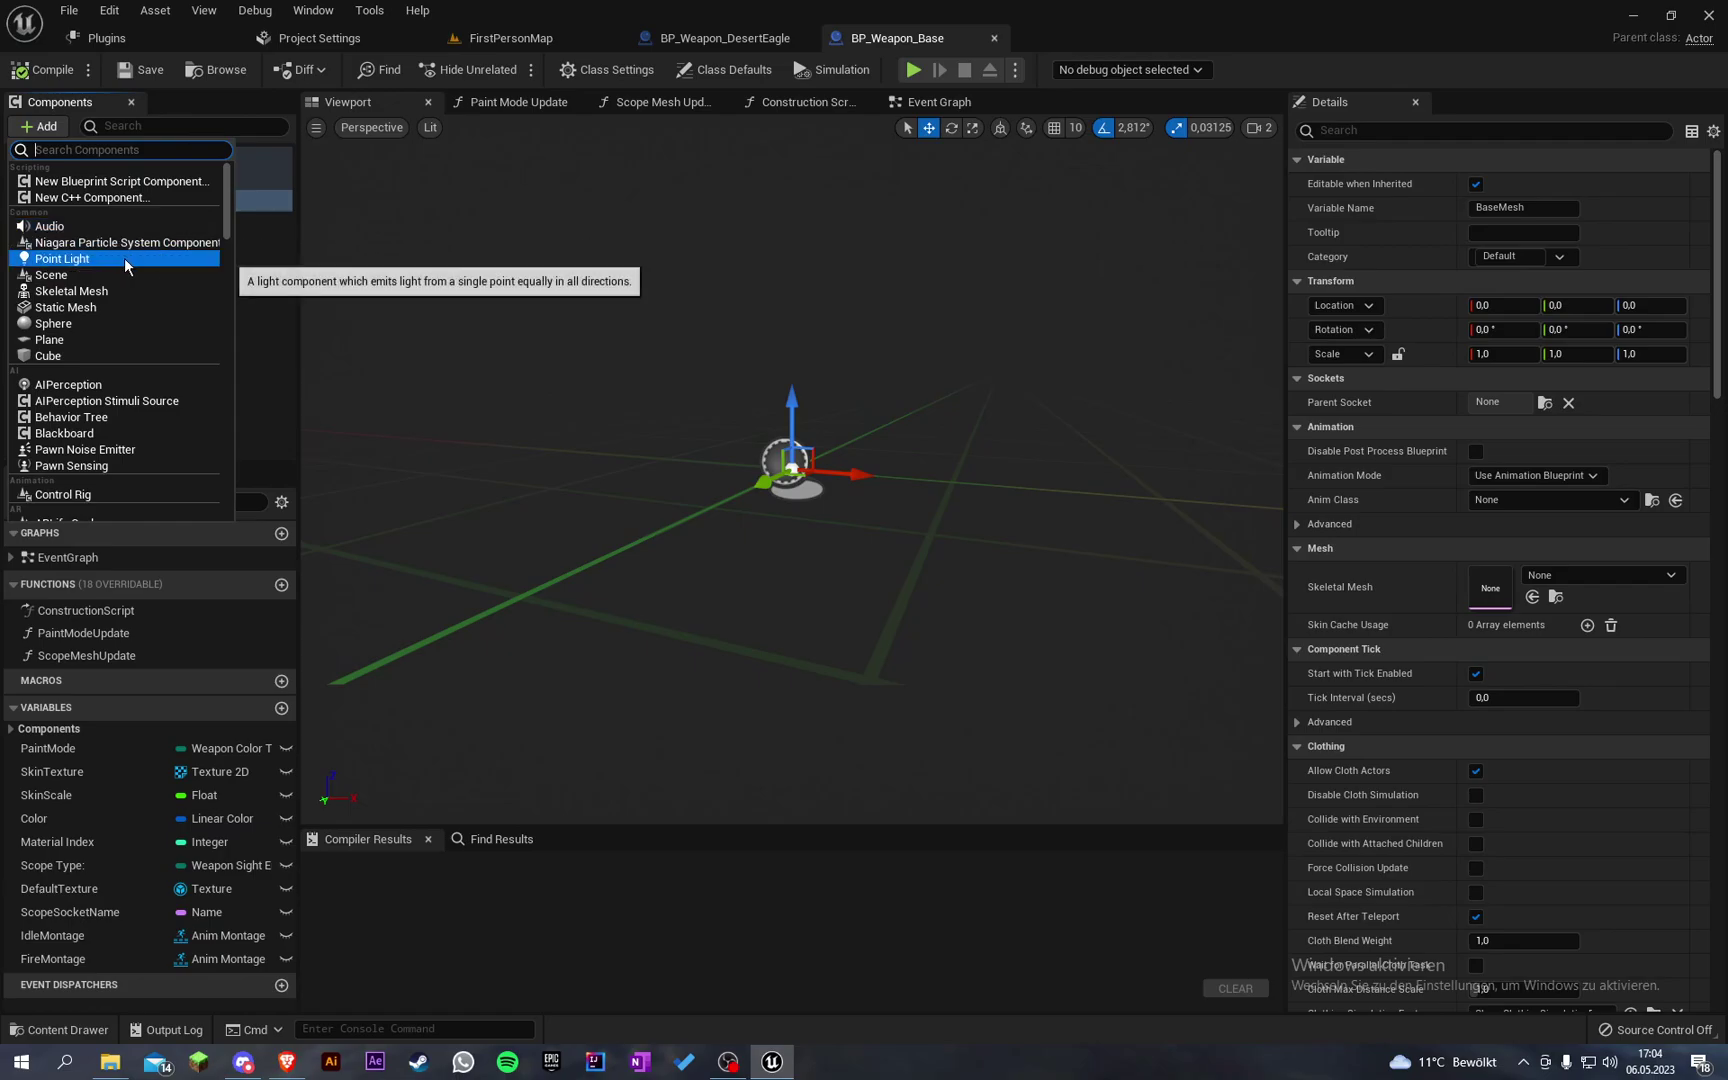
{"action": "left_click", "coordinate": [120, 309]}
{"action": "type", "text": "Barrel"}
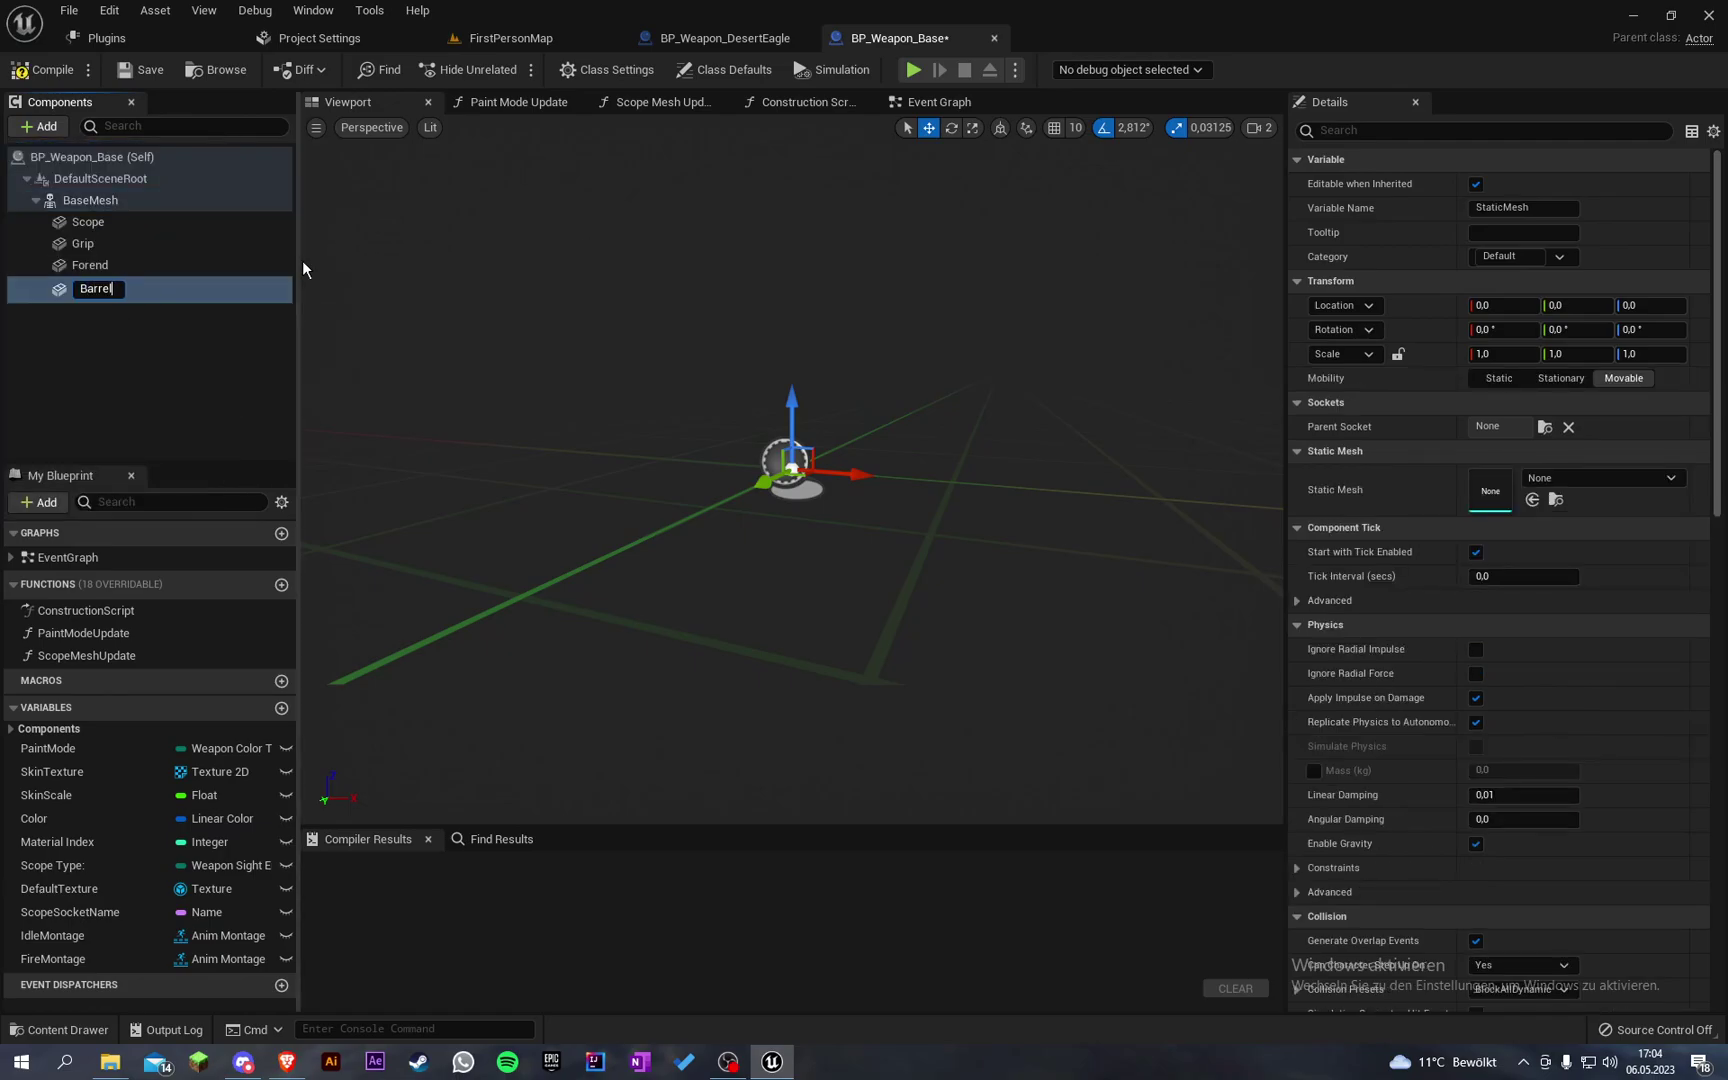
{"action": "key", "text": "Return"}
{"action": "left_click", "coordinate": [22, 74]}
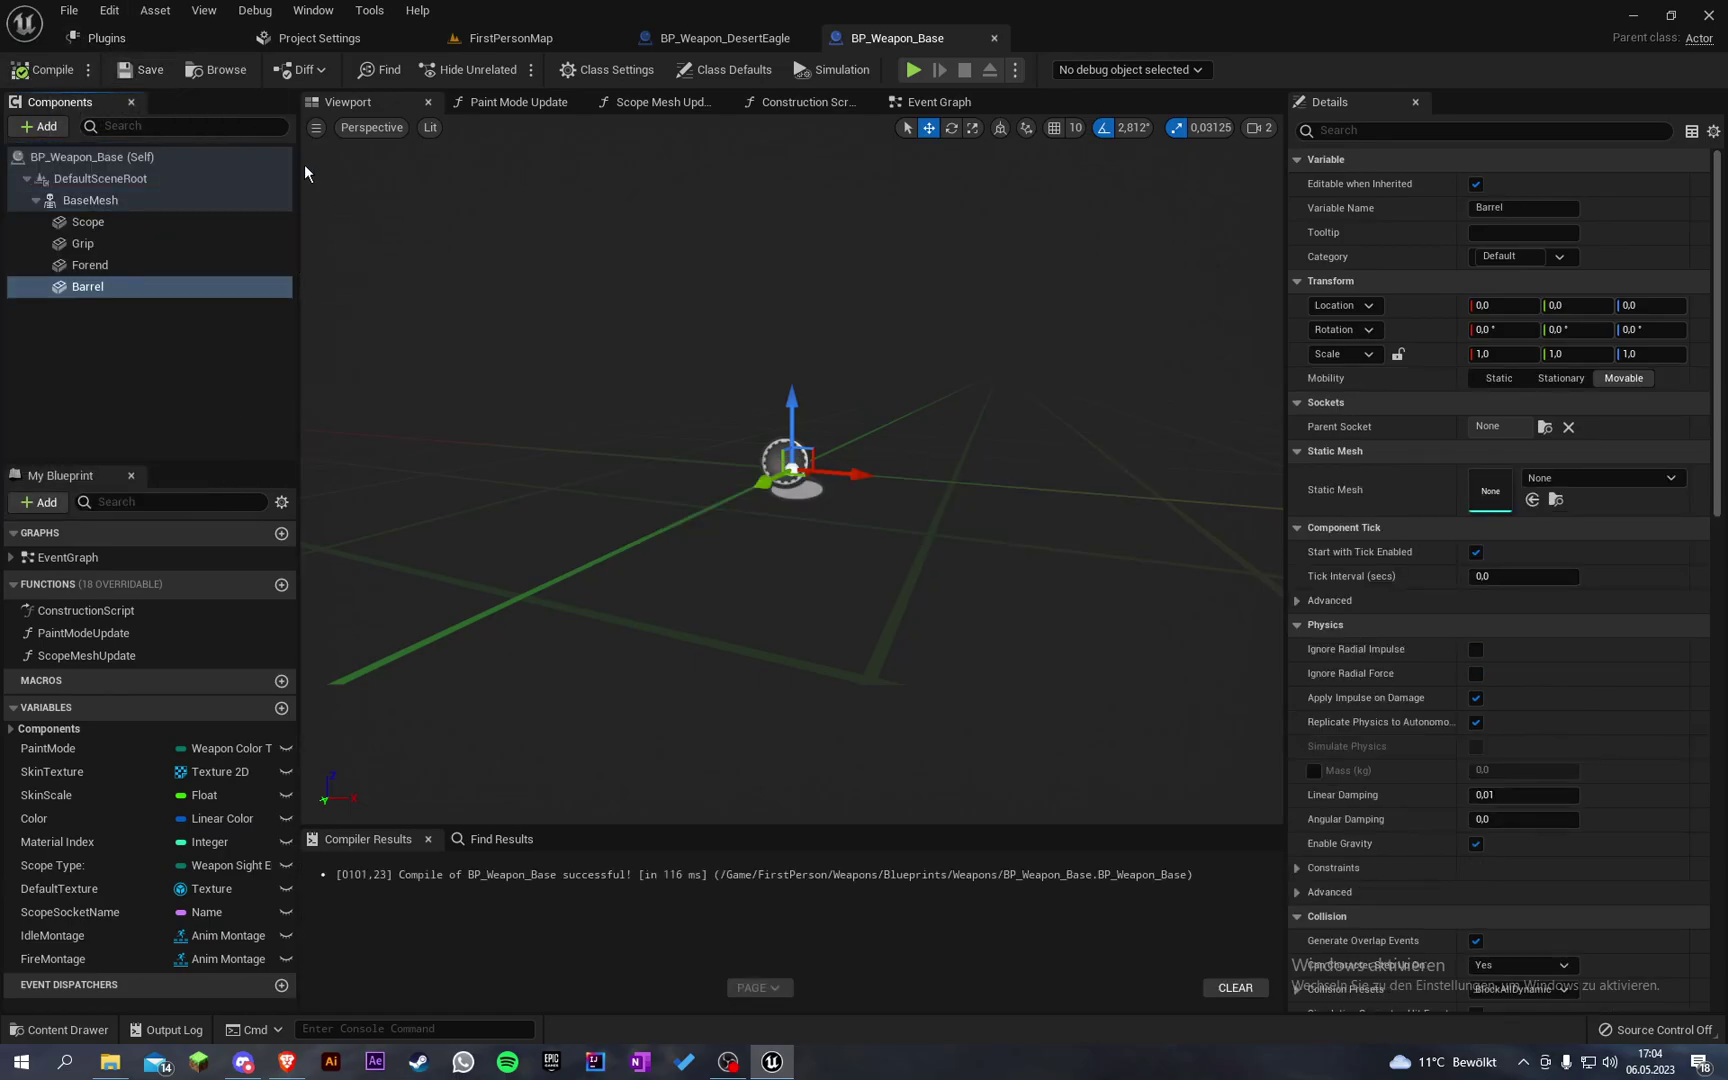
Step: Create an Enumeration asset named WeaponBarrel_Enum in the FirstPerson/Blueprints/Data folder of the level editor's content
{"action": "left_click", "coordinate": [509, 40]}
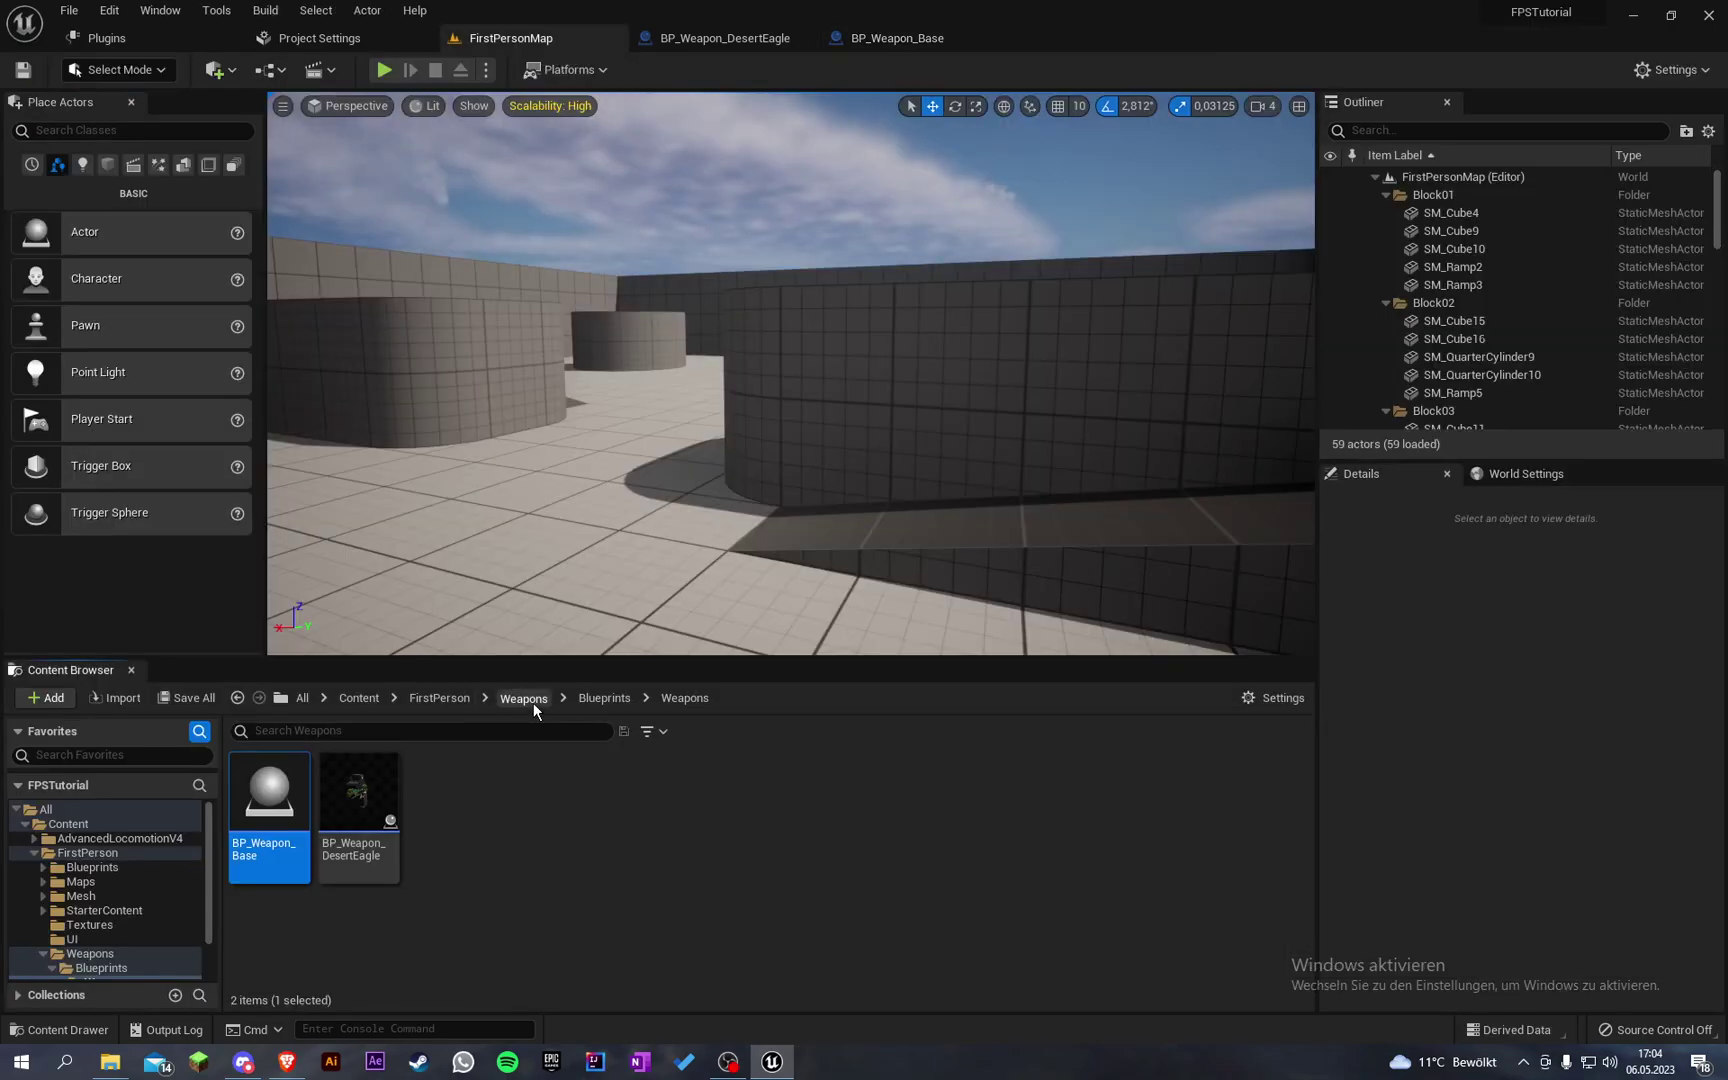
{"action": "left_click", "coordinate": [439, 698]}
{"action": "left_click", "coordinate": [268, 782]}
{"action": "double_click", "coordinate": [268, 782]}
{"action": "double_click", "coordinate": [268, 790]}
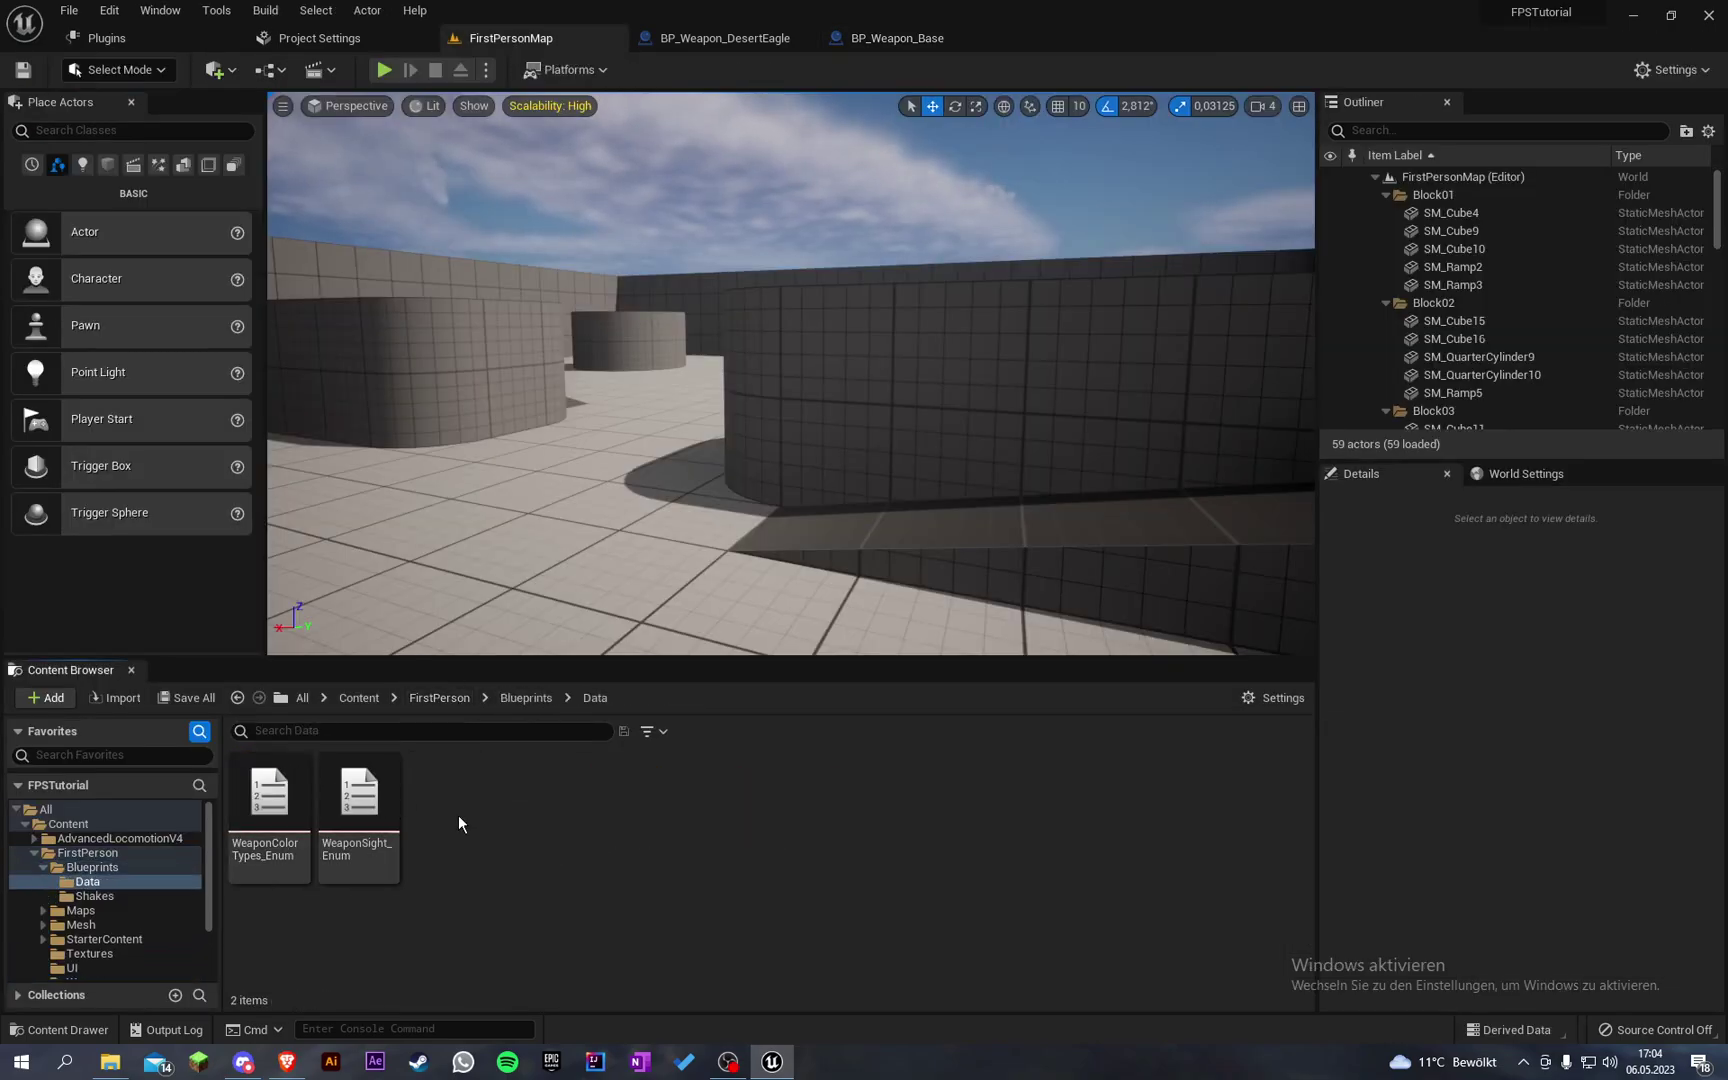
{"action": "right_click", "coordinate": [458, 815]}
{"action": "mouse_move", "coordinate": [521, 703]}
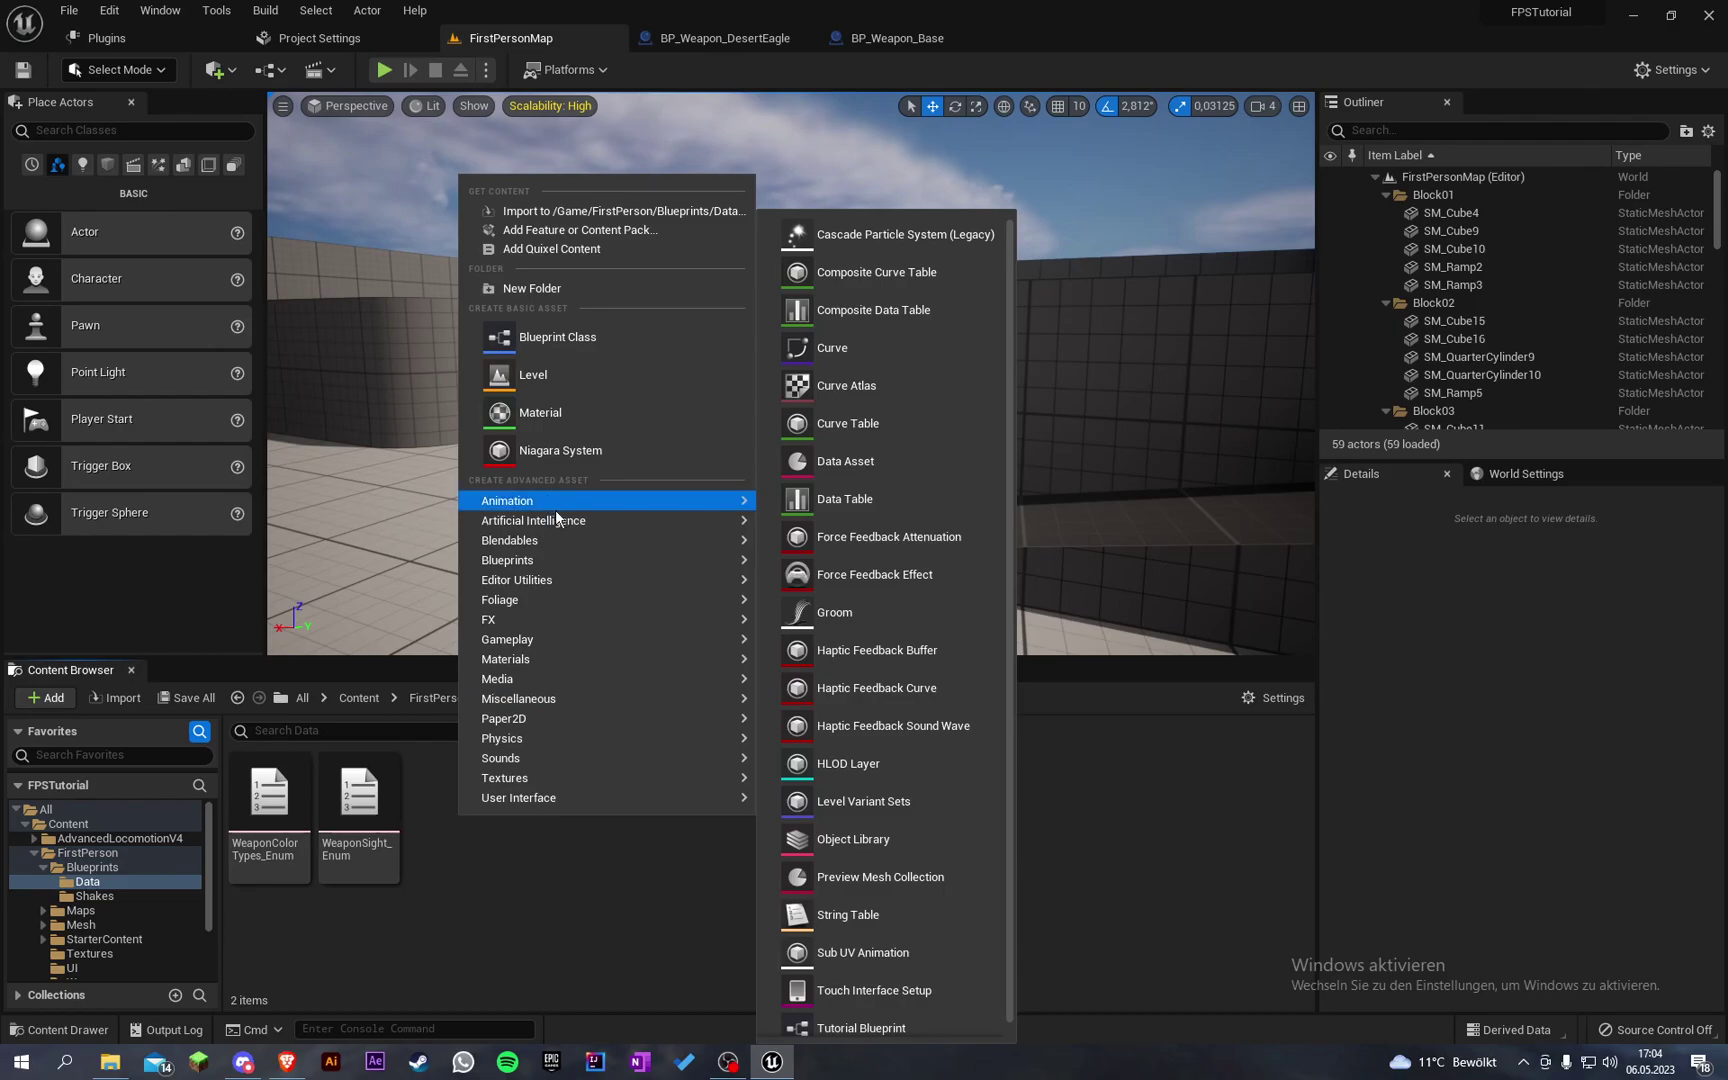
{"action": "mouse_move", "coordinate": [551, 560]}
{"action": "left_click", "coordinate": [863, 724]}
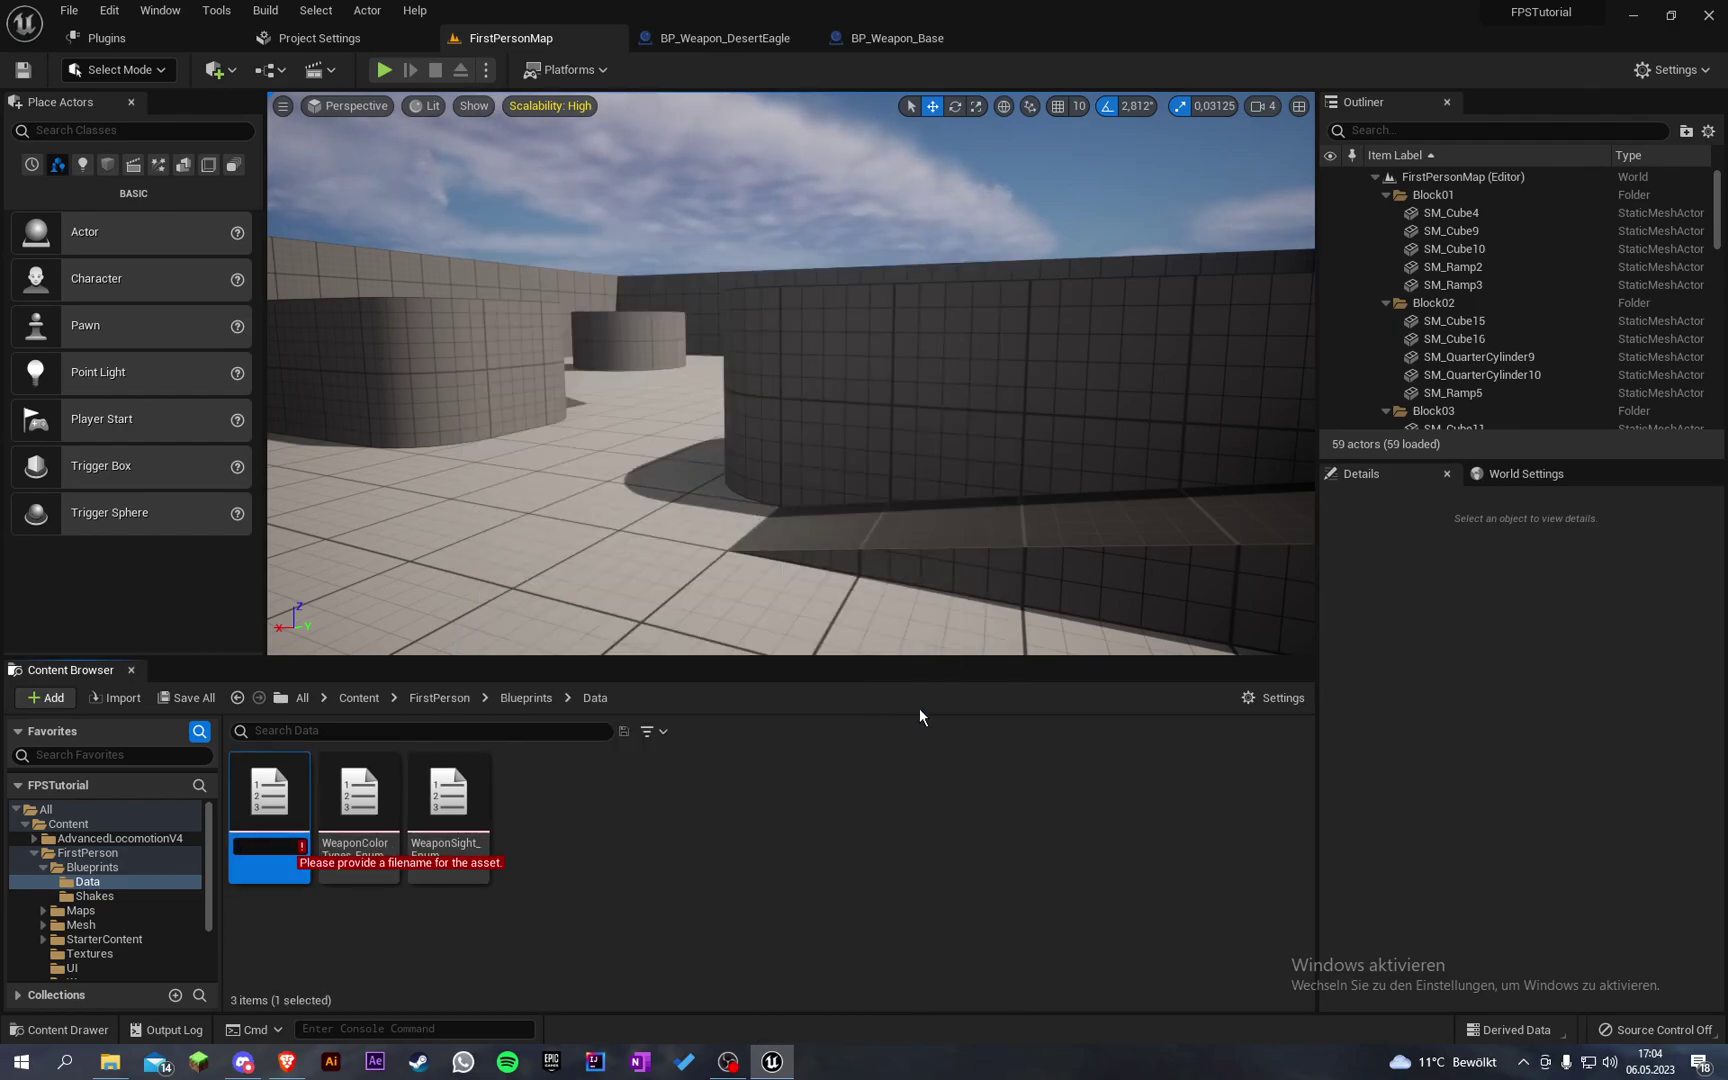
{"action": "type", "text": "WeaponBarrel_Enum"}
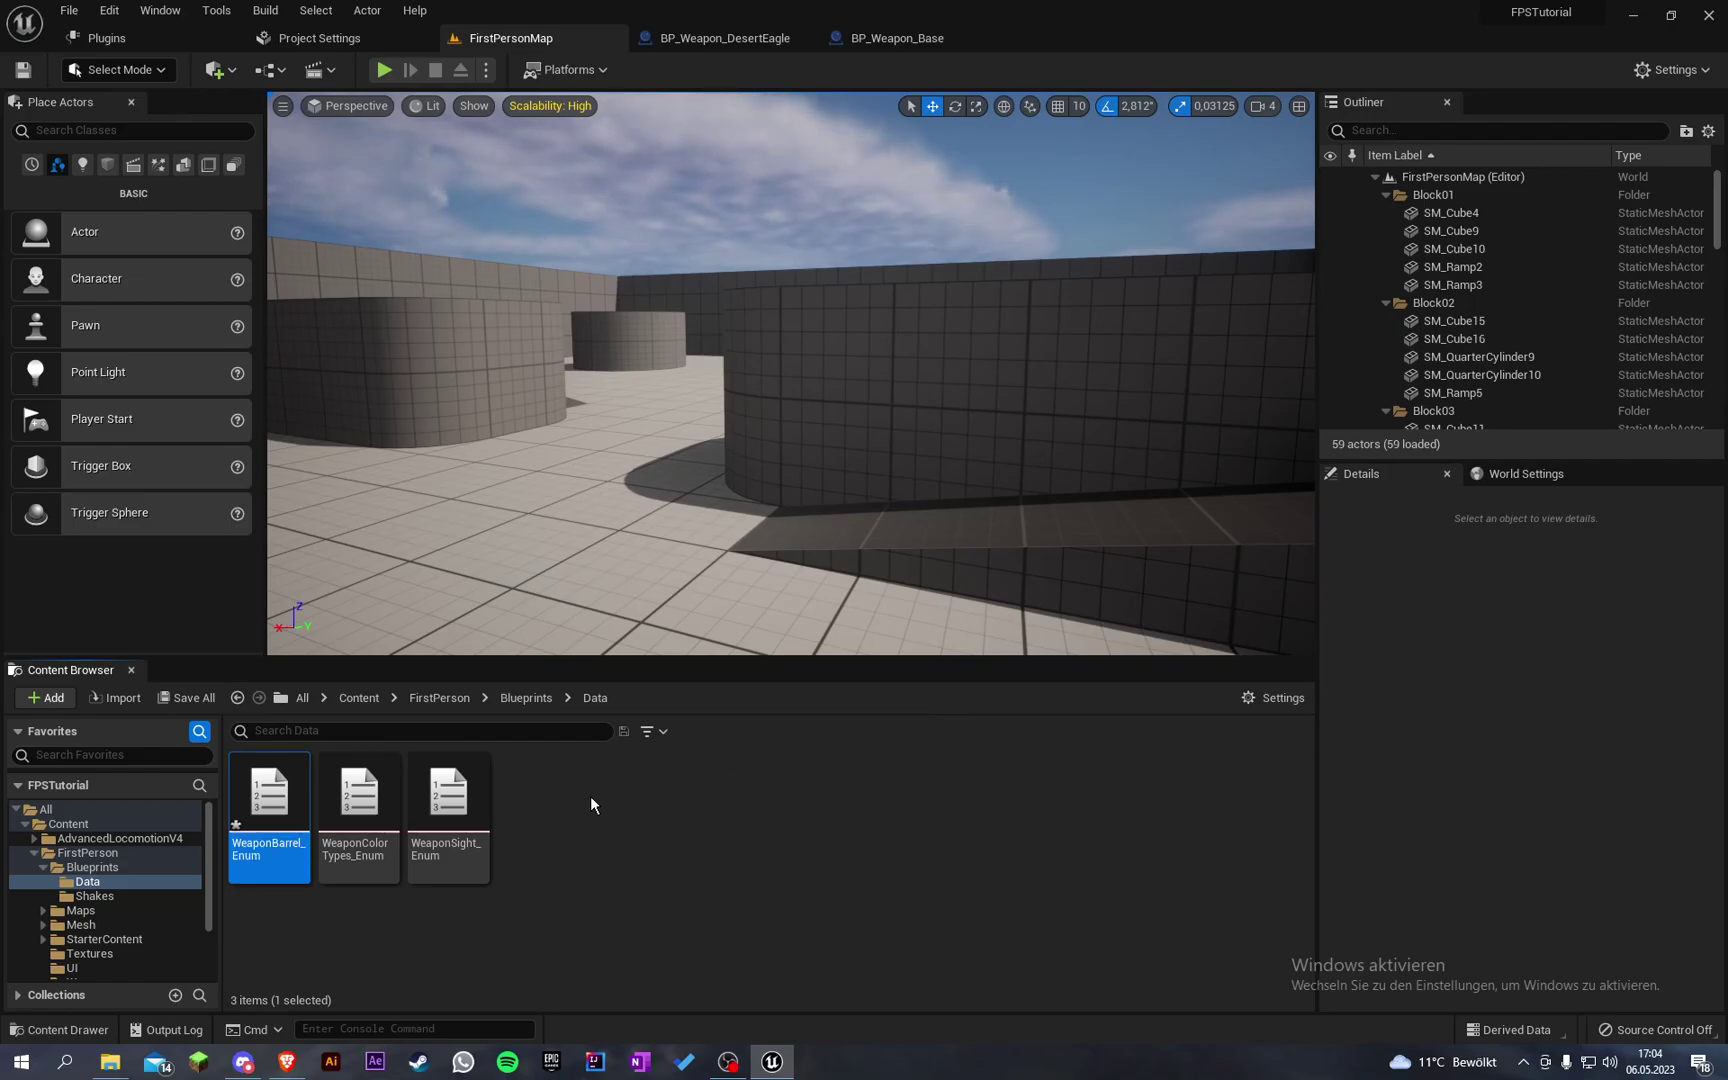
Step: Open WeaponBarrel_Enum, add three enumerators, and name the first one Muzzlebraker
{"action": "double_click", "coordinate": [297, 830]}
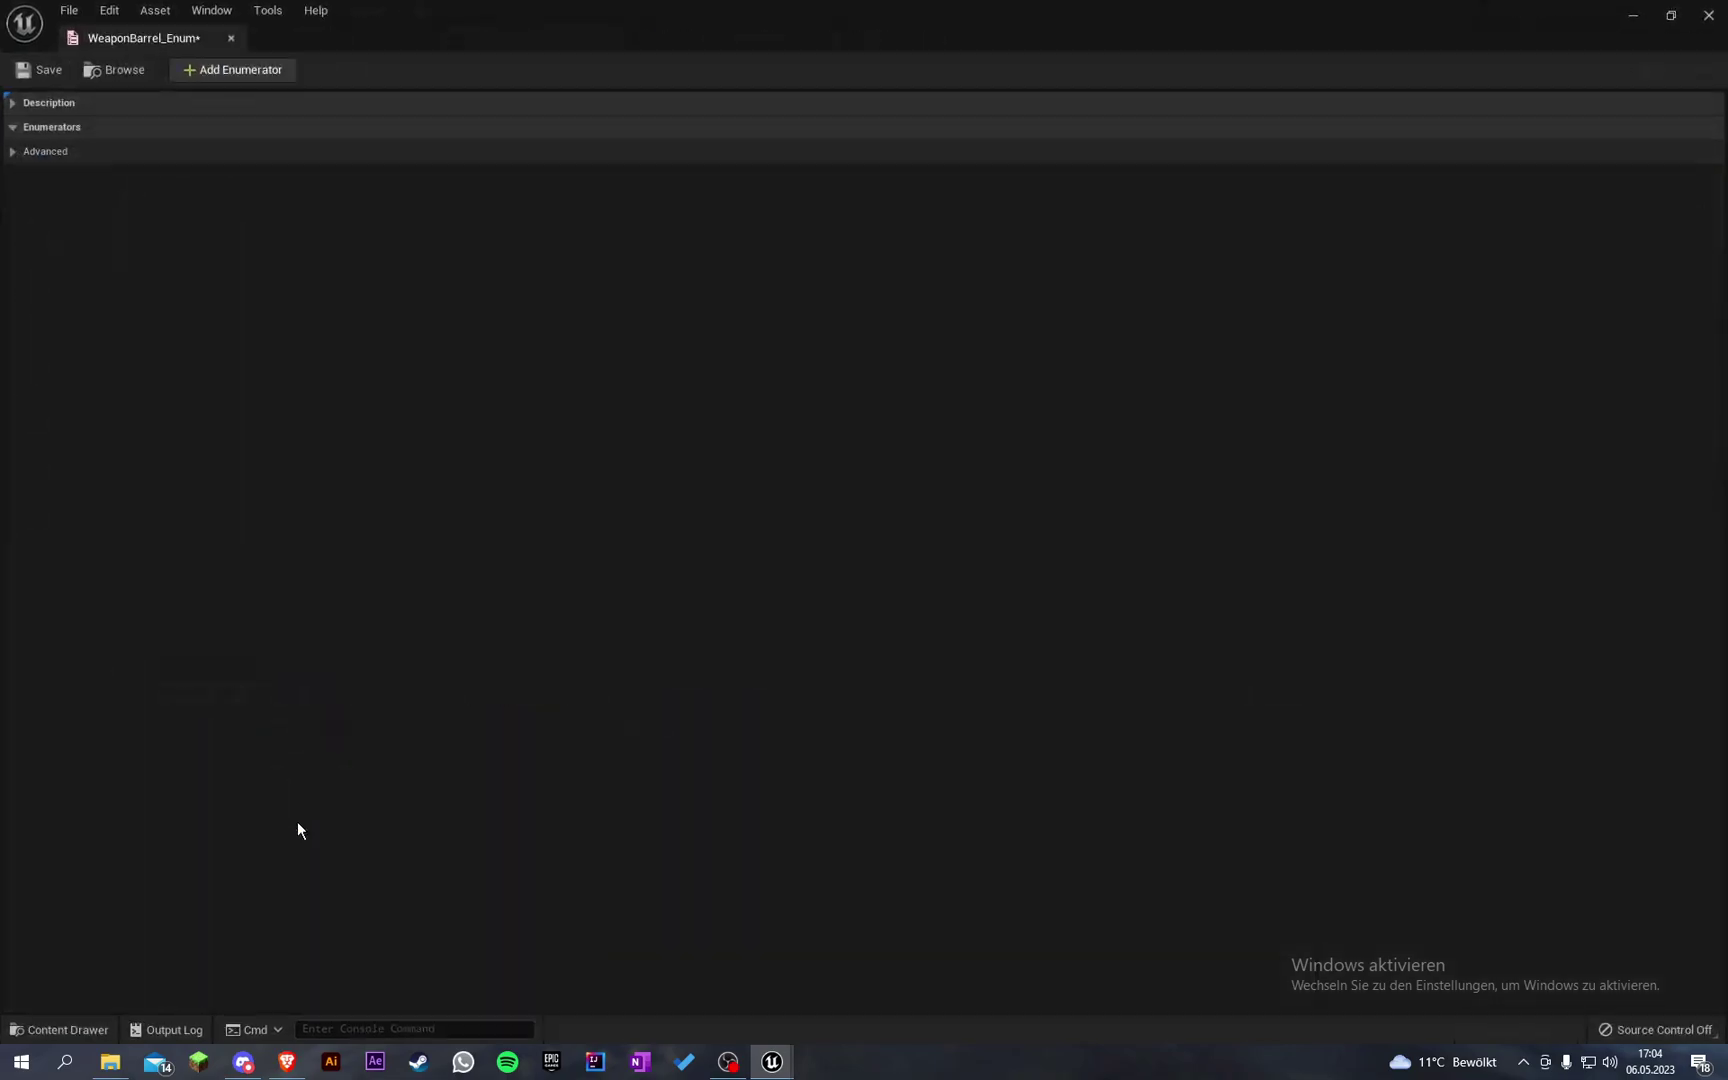
{"action": "left_click", "coordinate": [220, 72]}
{"action": "left_click", "coordinate": [220, 72]}
{"action": "left_click", "coordinate": [220, 72]}
{"action": "left_click", "coordinate": [400, 151]}
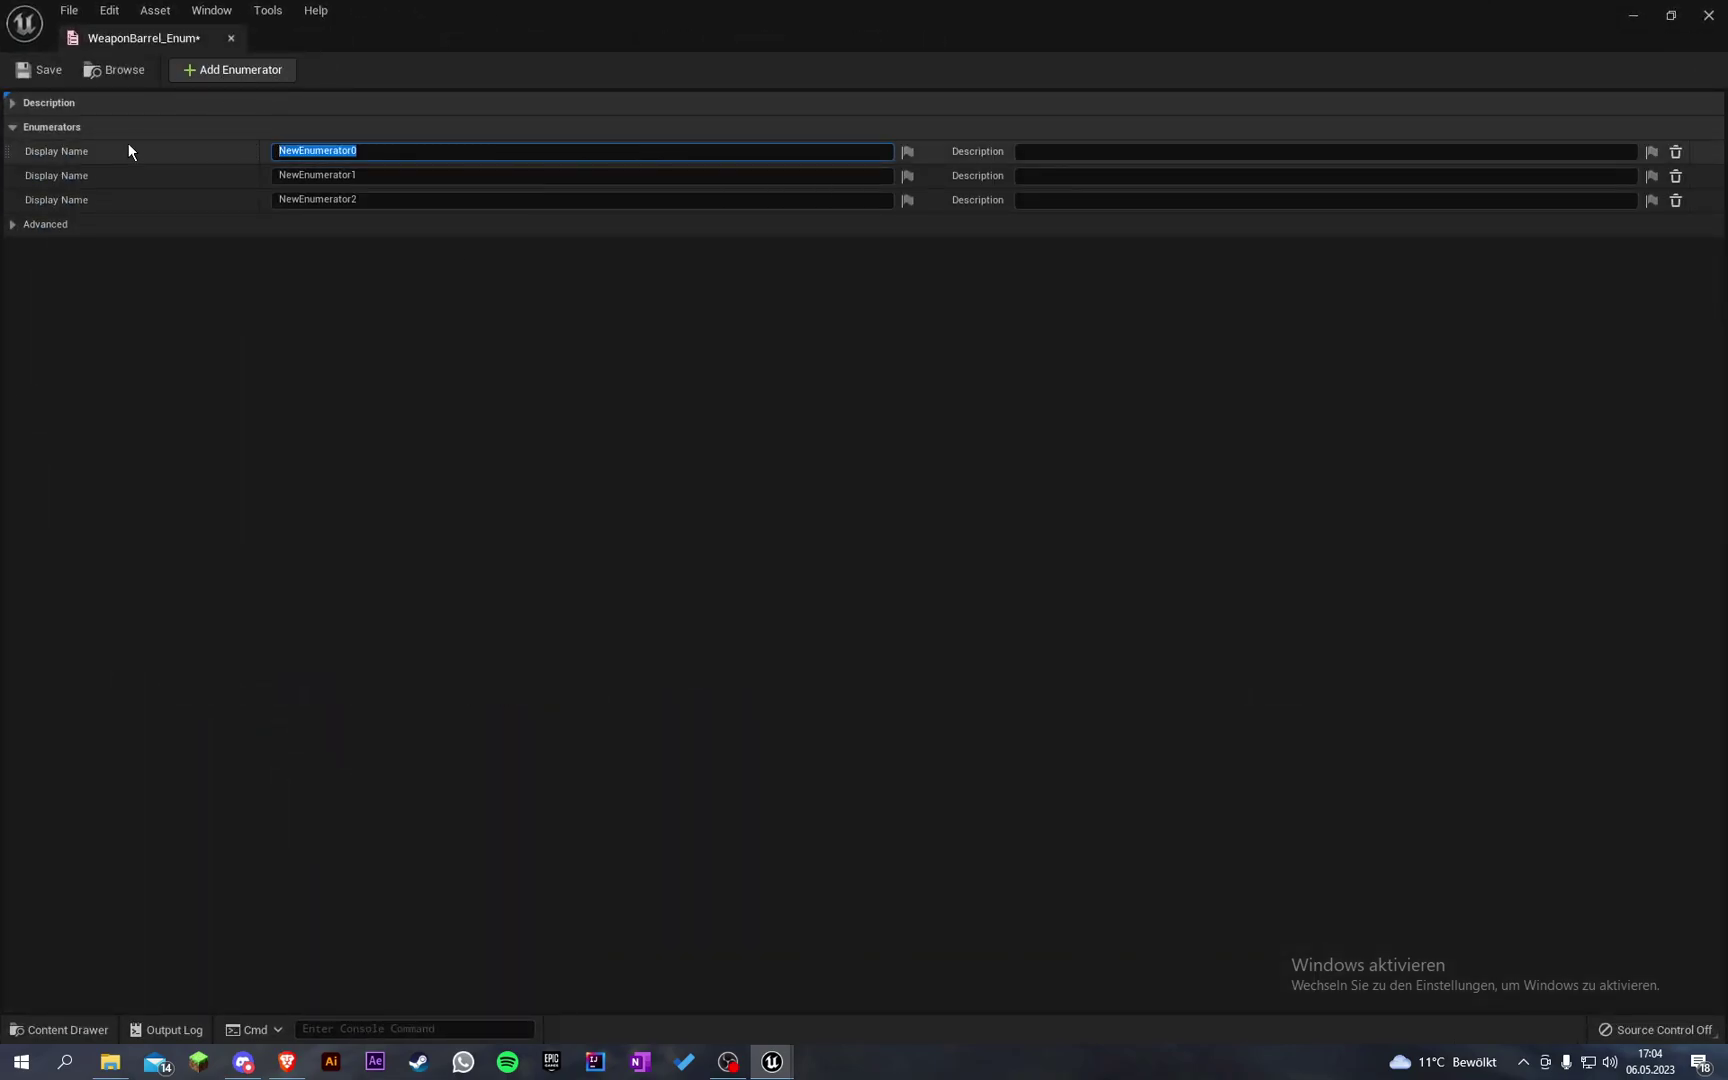
{"action": "type", "text": "Muzzlebraker"}
{"action": "key", "text": "Return"}
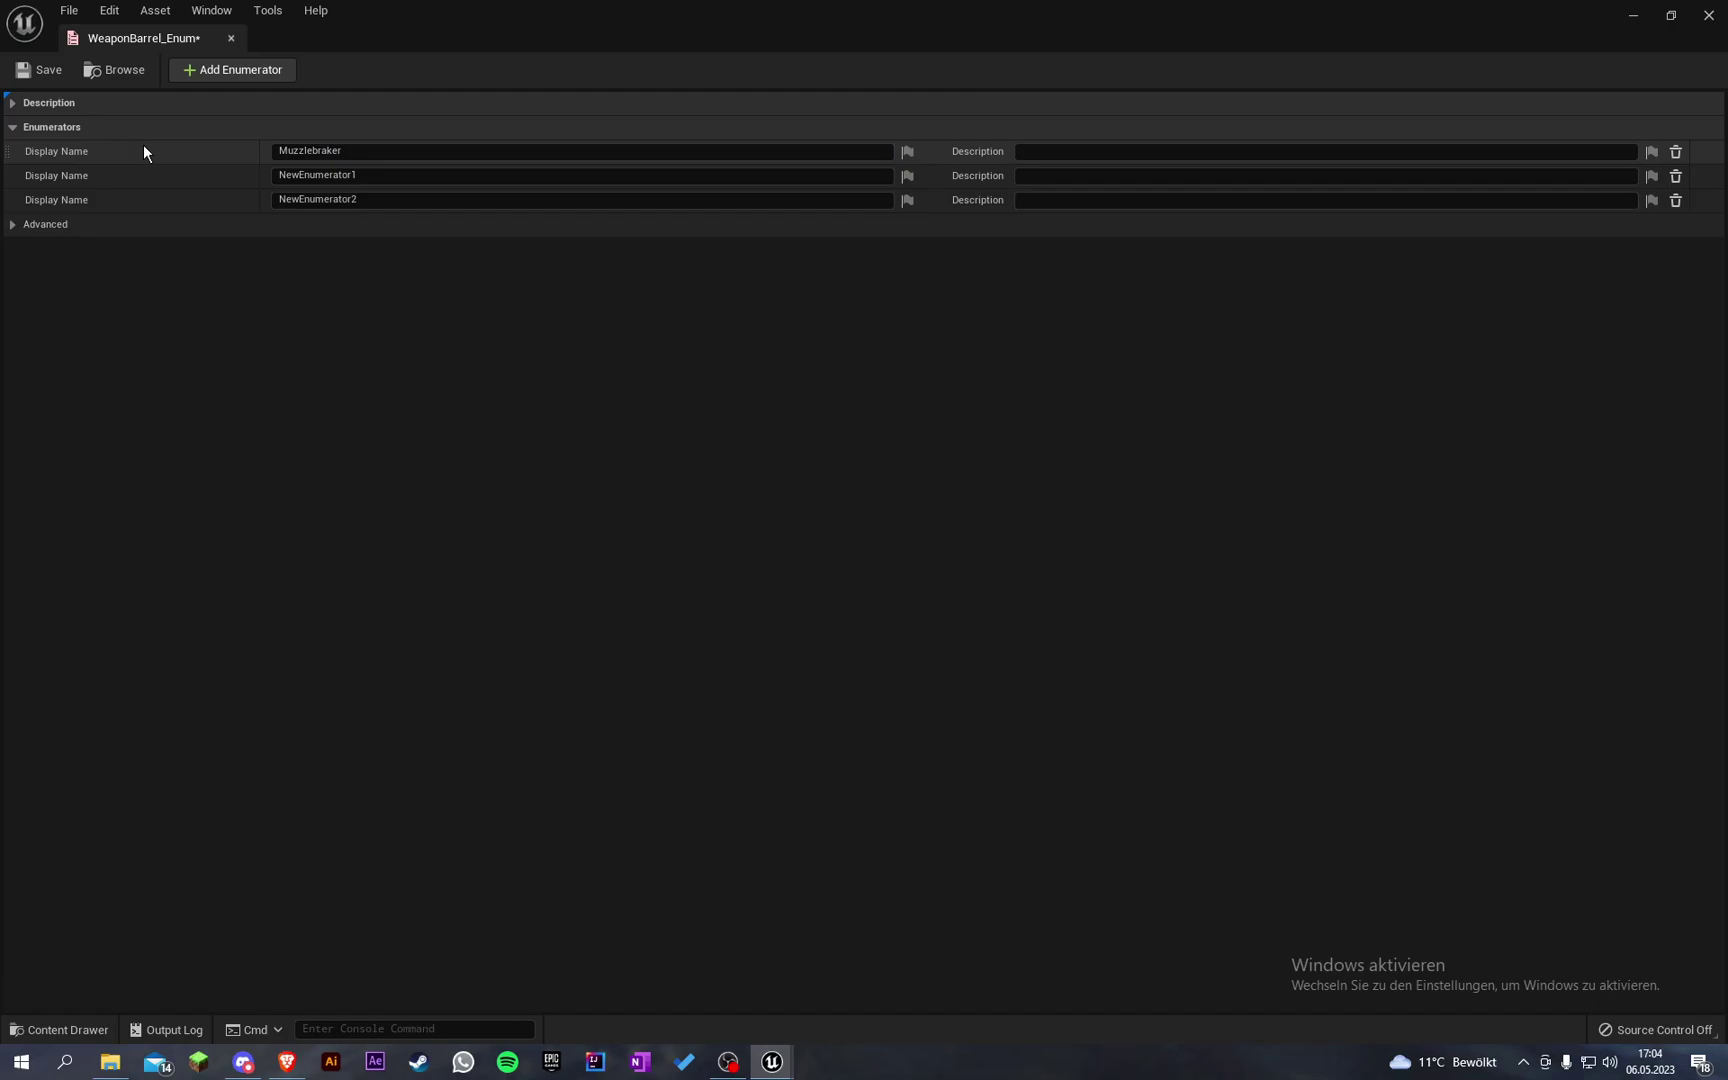
Step: Name the second enumerator Silencer, delete the third, and dock the saved enum's editor among the main window's other editors
{"action": "left_click", "coordinate": [433, 178]}
{"action": "type", "text": "Silencer"}
{"action": "key", "text": "Return"}
{"action": "left_click", "coordinate": [1676, 200]}
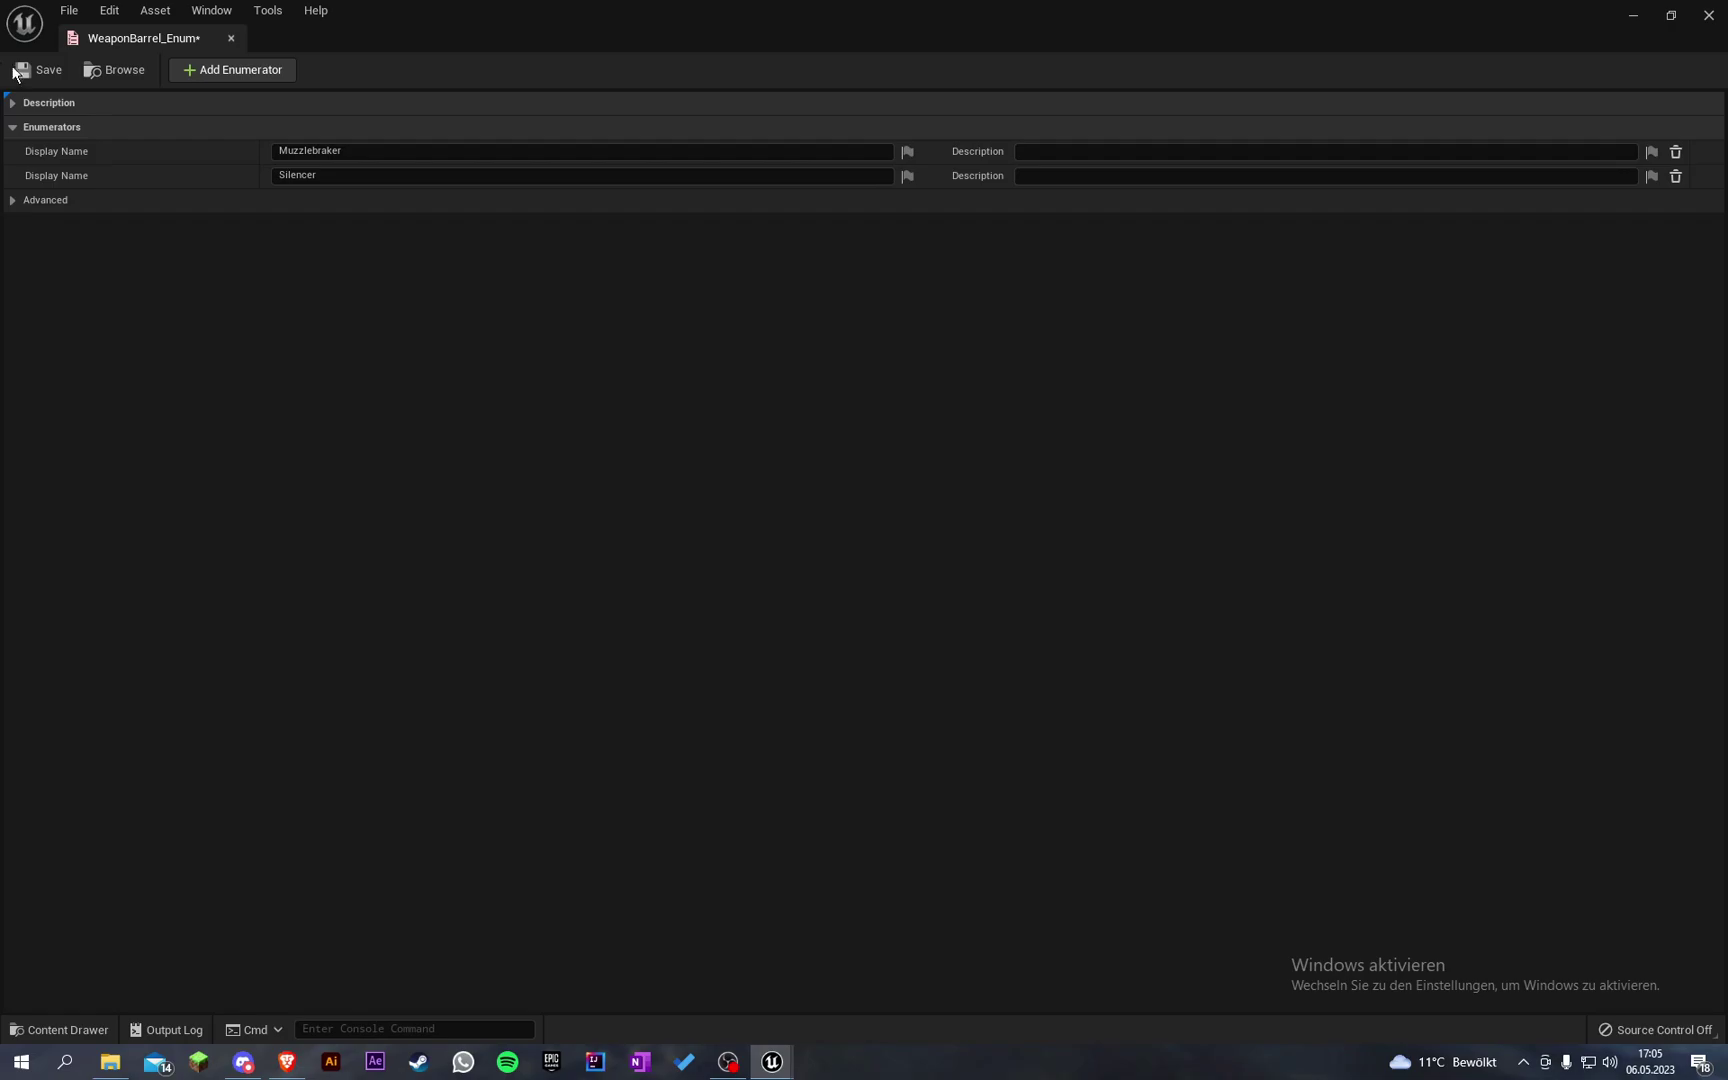
{"action": "left_click_drag", "start_coordinate": [131, 47], "coordinate": [869, 43]}
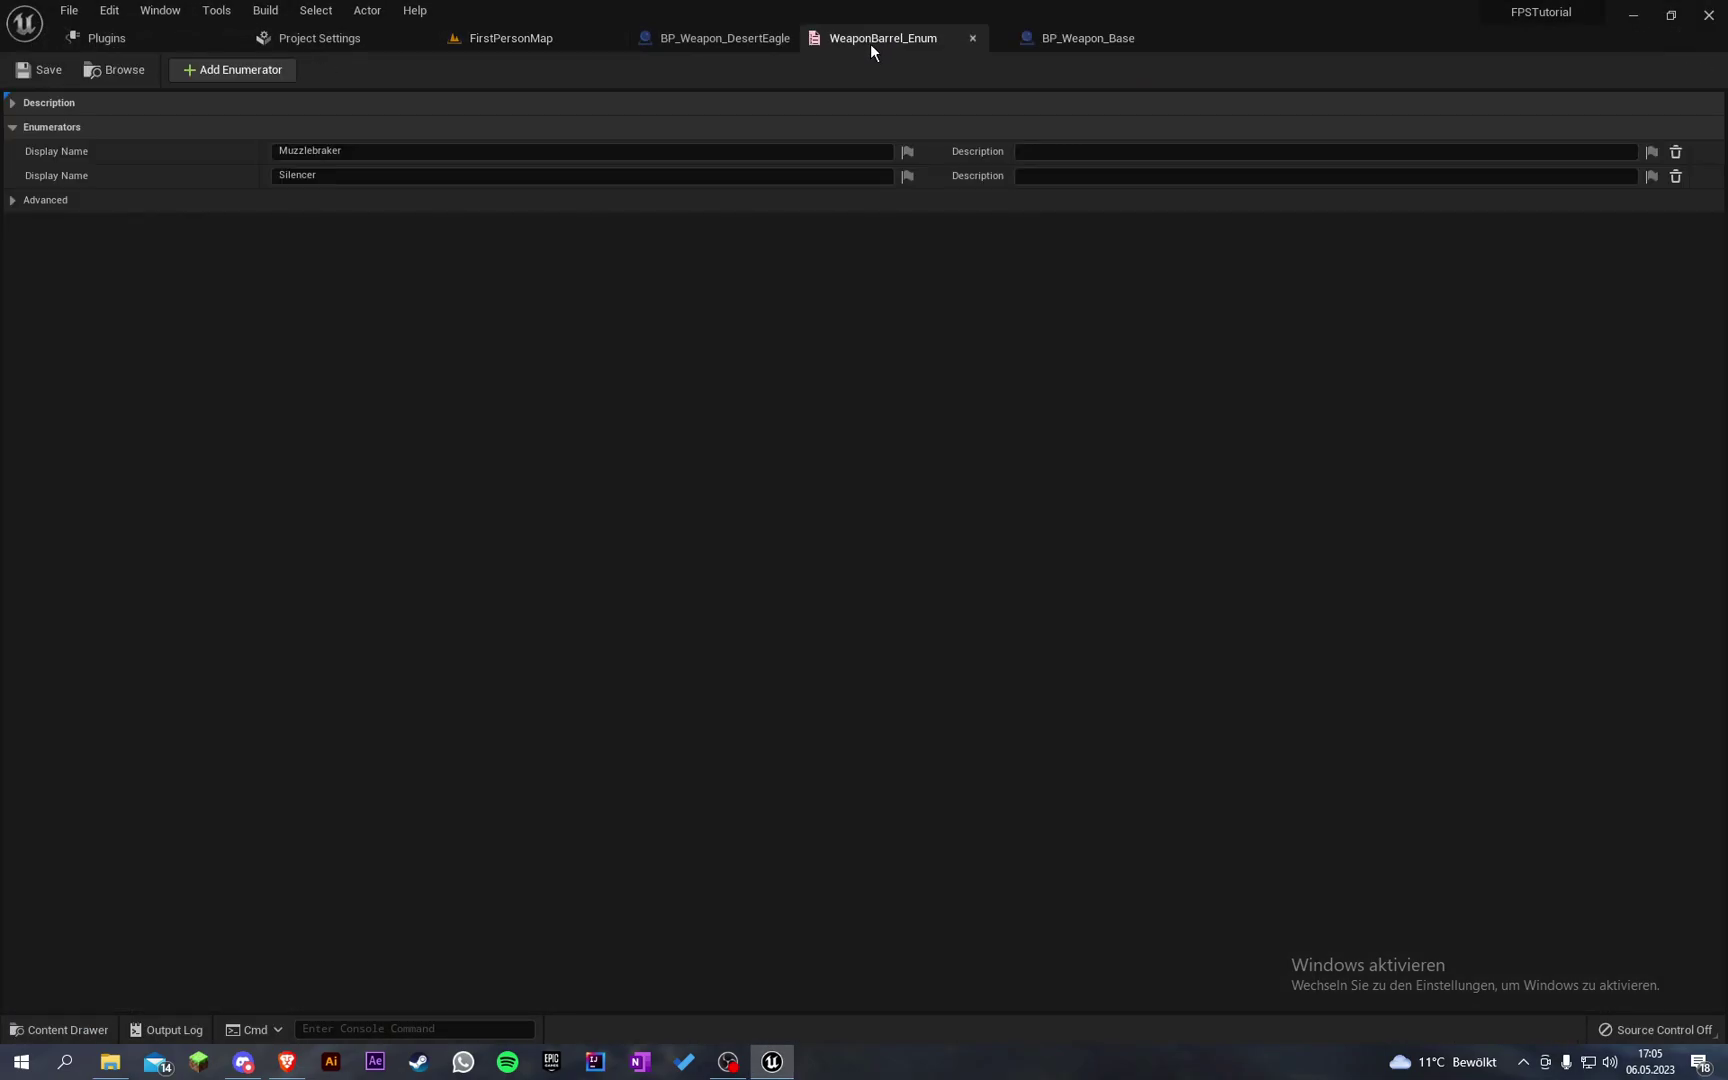
Step: Switch to the Brave browser, search Google for "barrel model free download", and look through Sketchfab's barrel 3D models
{"action": "left_click", "coordinate": [285, 1066]}
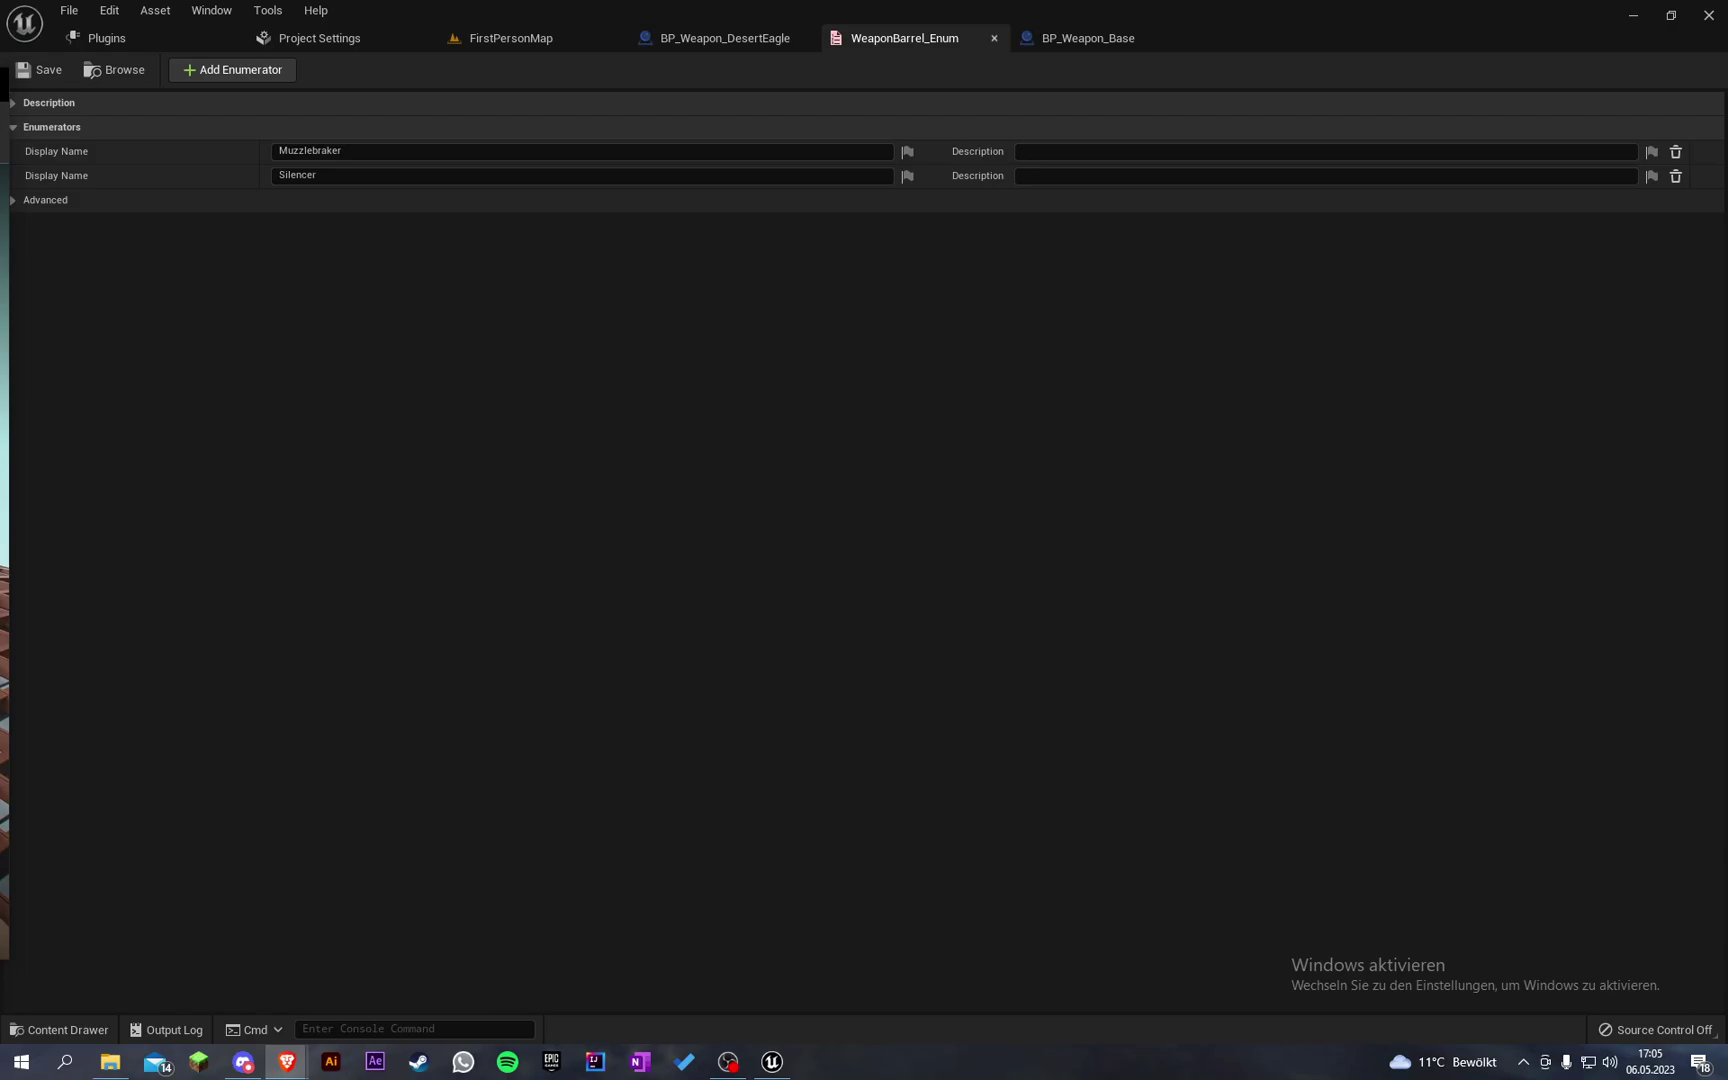
{"action": "left_click_drag", "start_coordinate": [2, 82], "coordinate": [370, 4]}
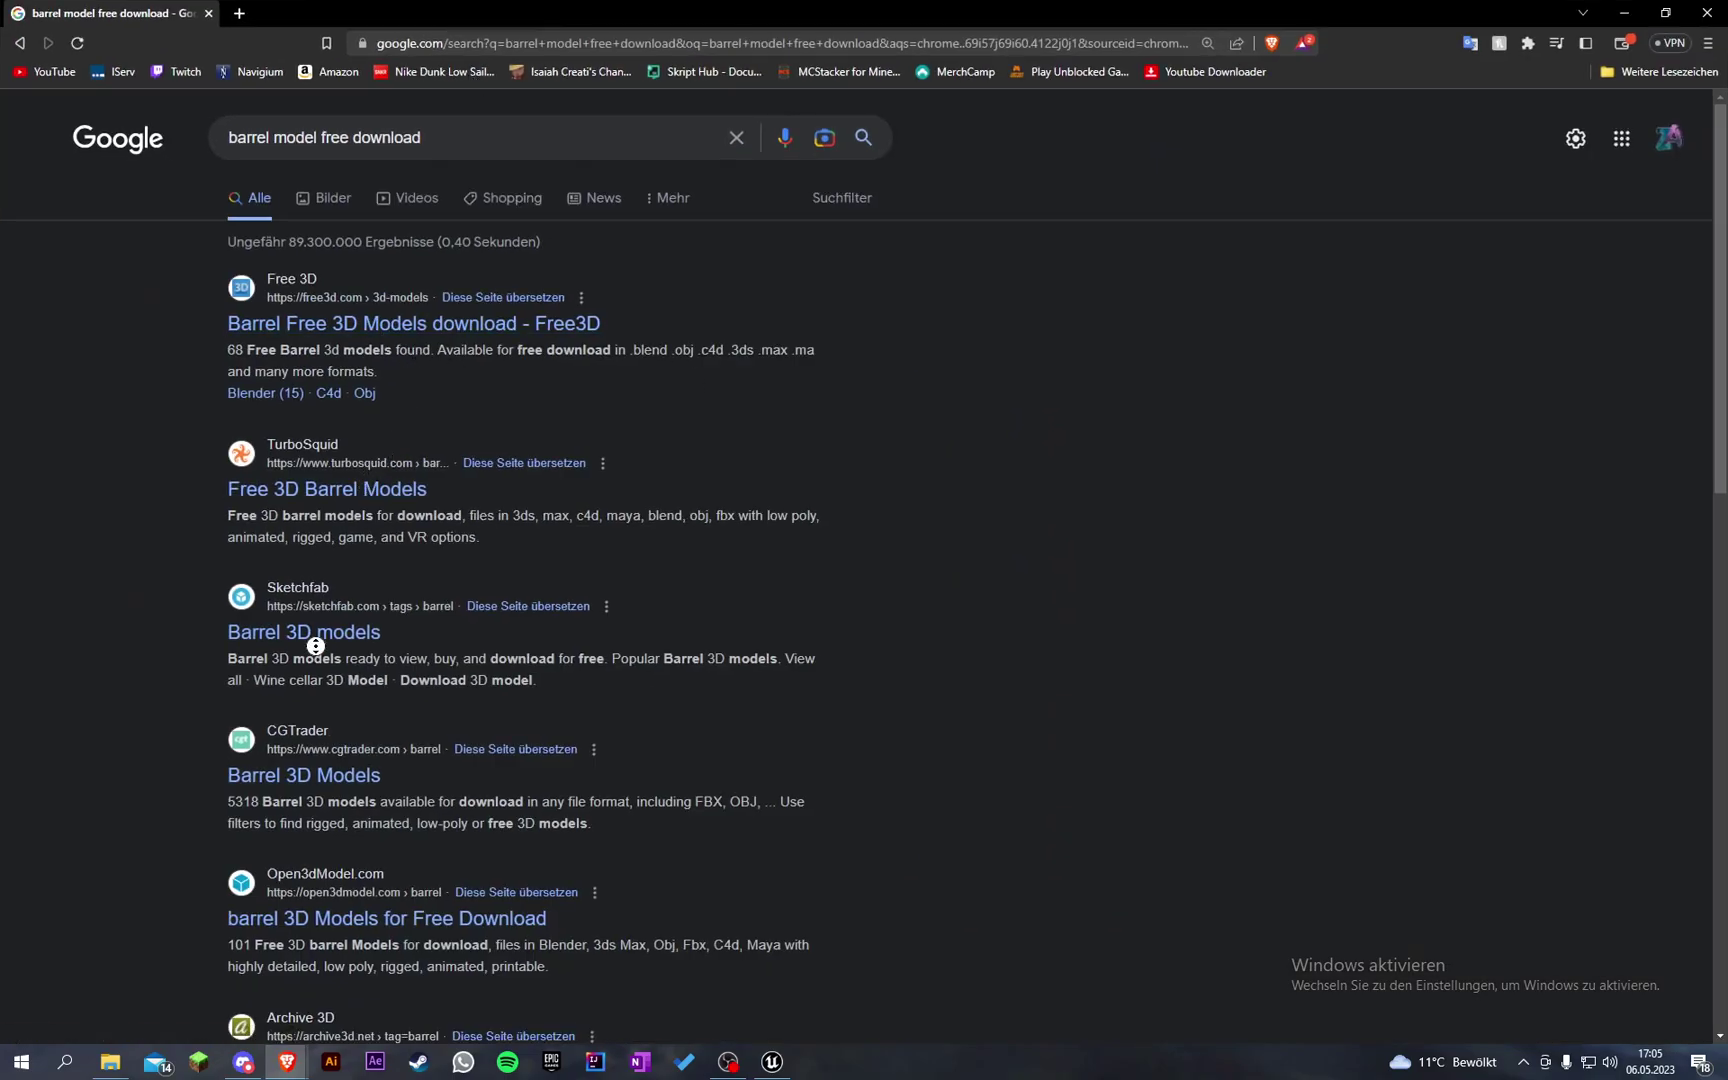
{"action": "middle_click", "coordinate": [314, 636]}
{"action": "left_click", "coordinate": [378, 10]}
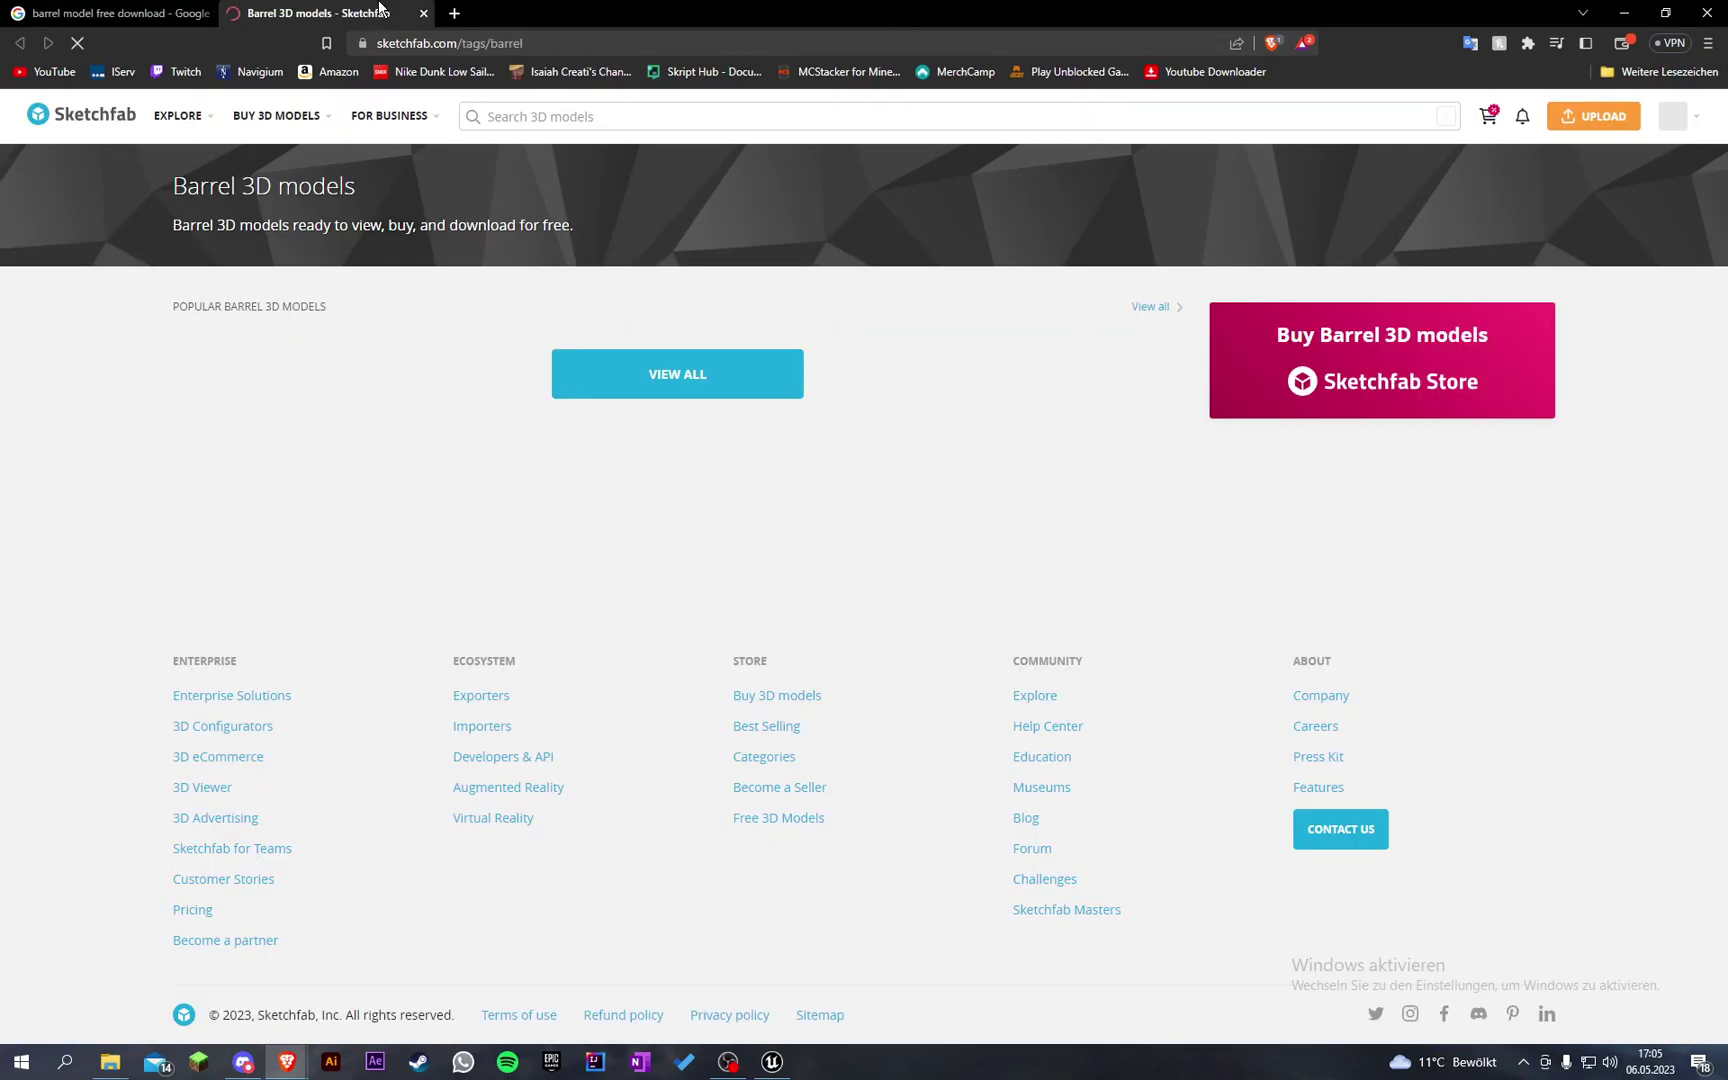
{"action": "scroll", "coordinate": [143, 640], "scroll_direction": "down", "scroll_amount": 10}
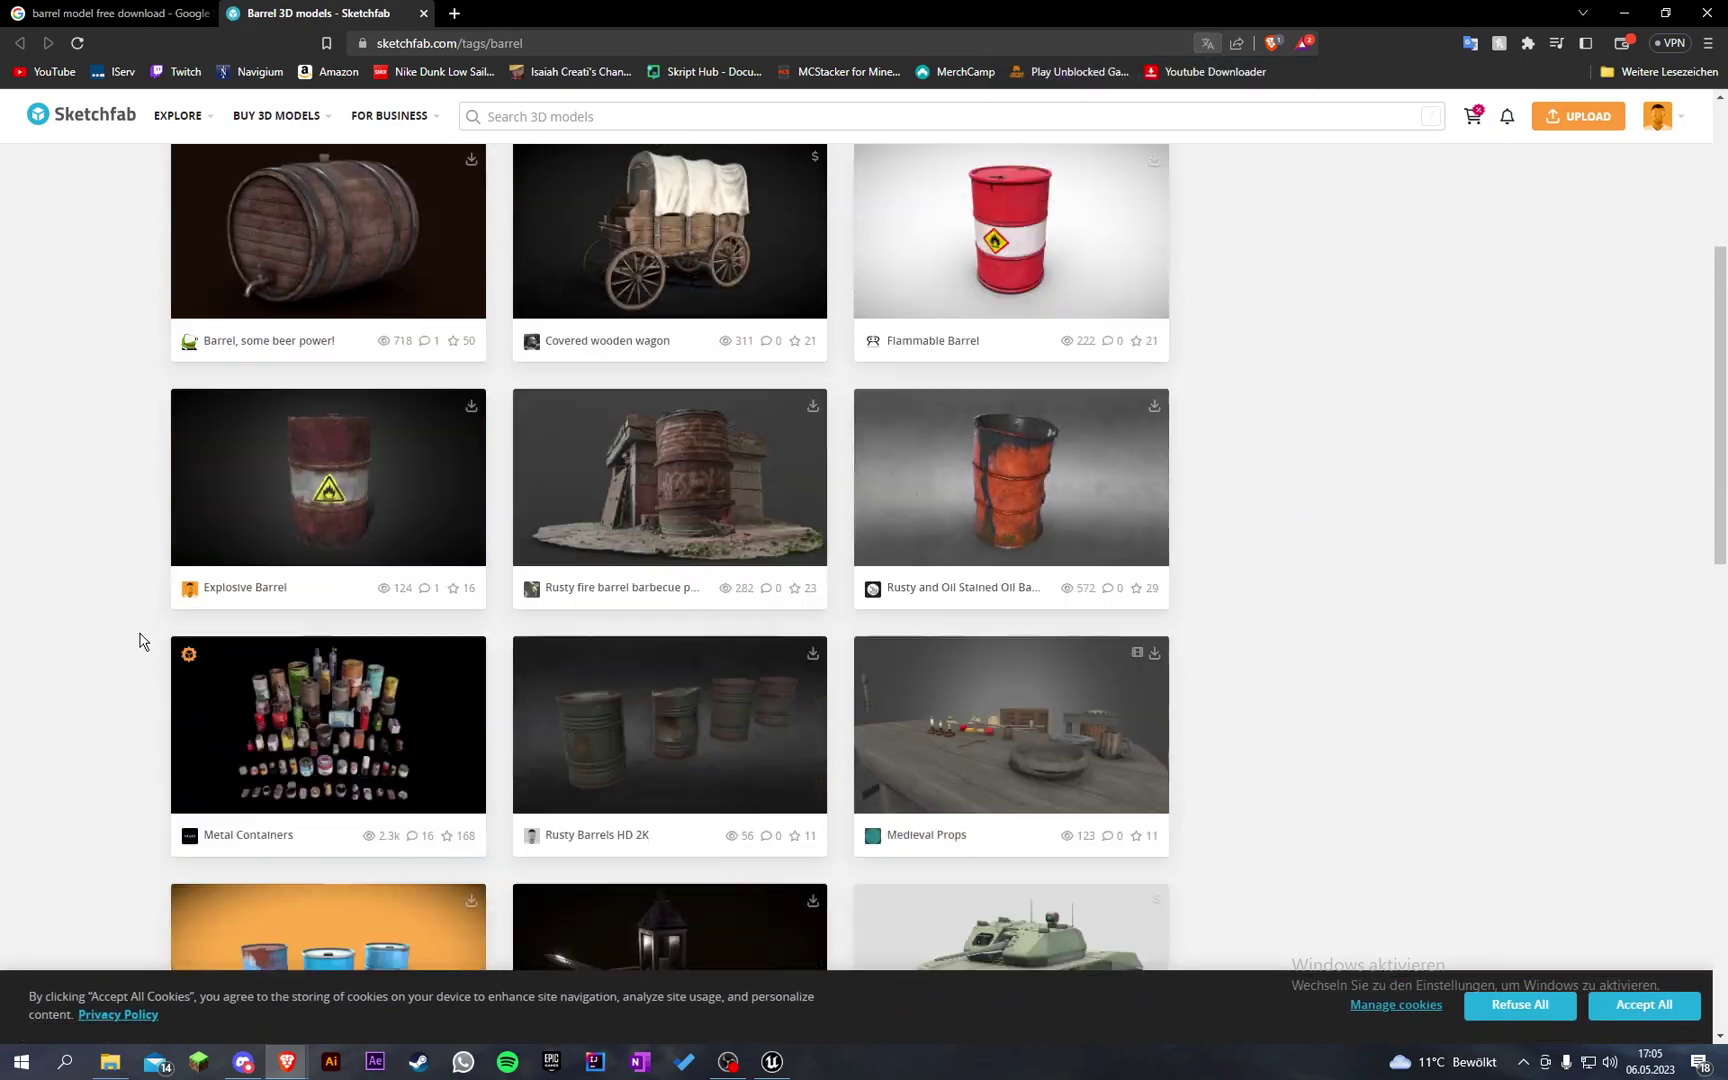
{"action": "scroll", "coordinate": [141, 633], "scroll_direction": "down", "scroll_amount": 5}
{"action": "scroll", "coordinate": [141, 633], "scroll_direction": "up", "scroll_amount": 15}
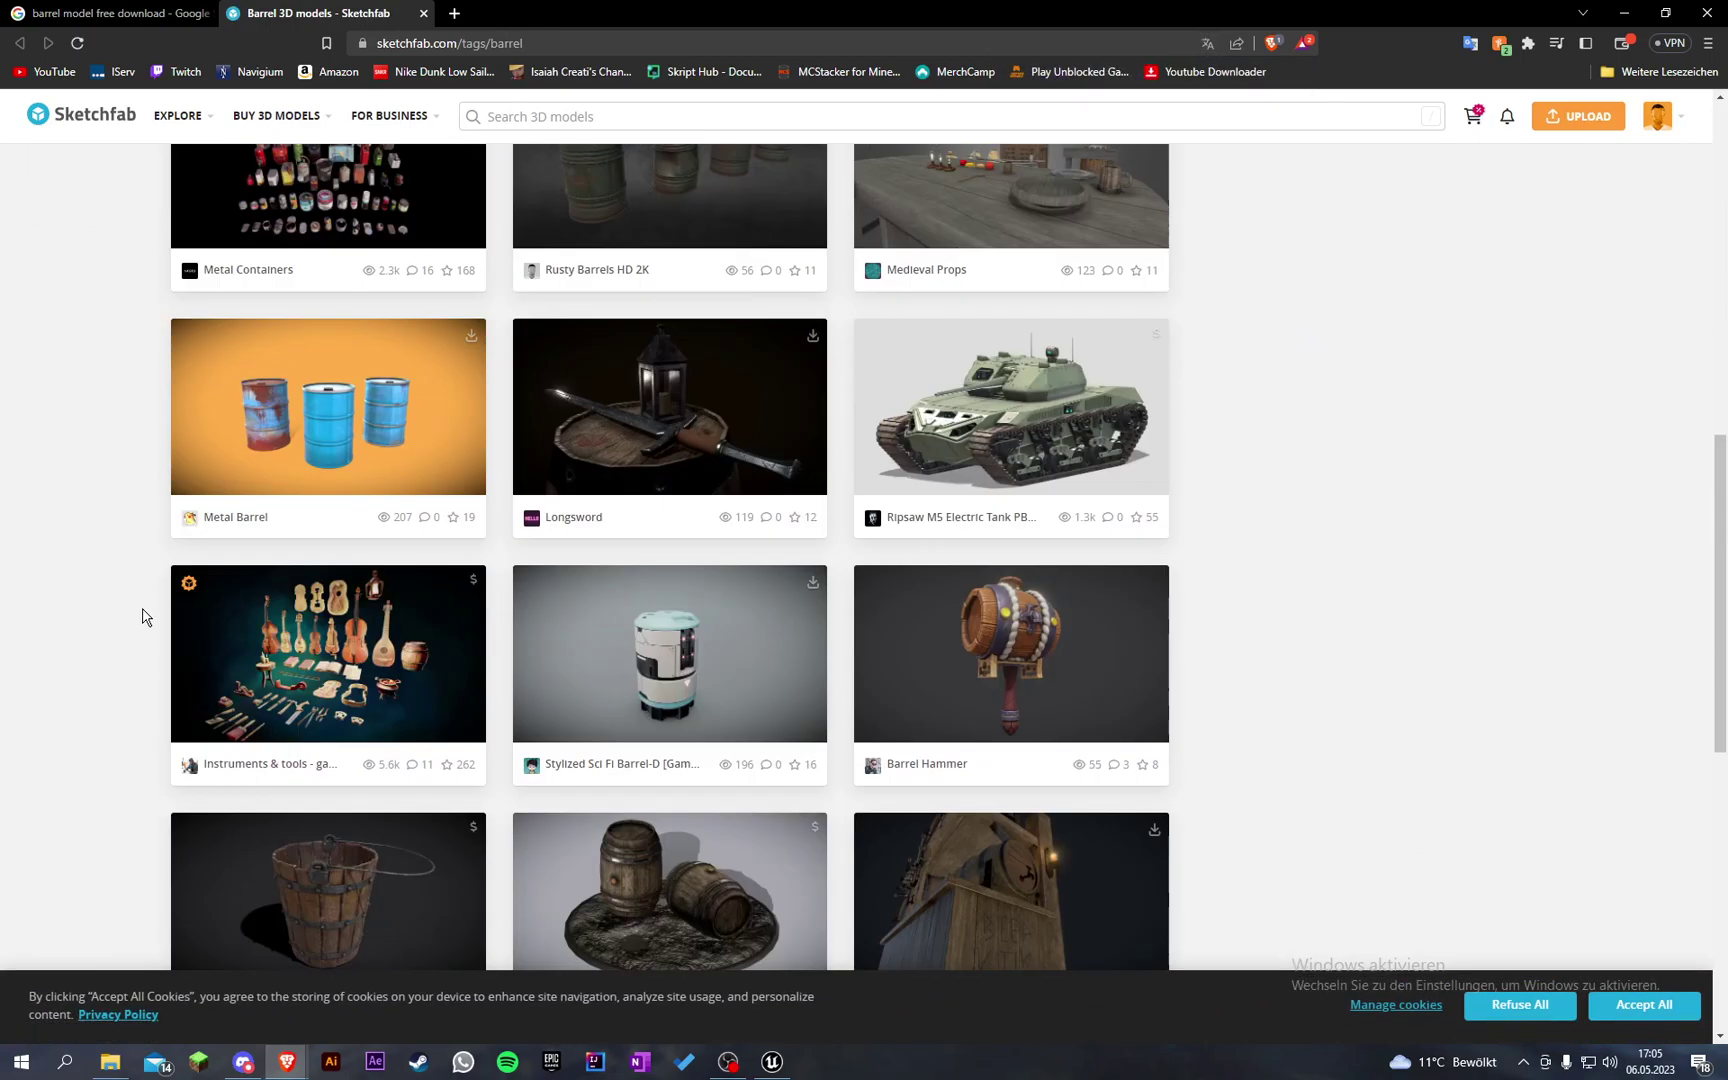
Step: Search Sketchfab for "silencer" and limit the models to downloadable ones
{"action": "left_click", "coordinate": [549, 117]}
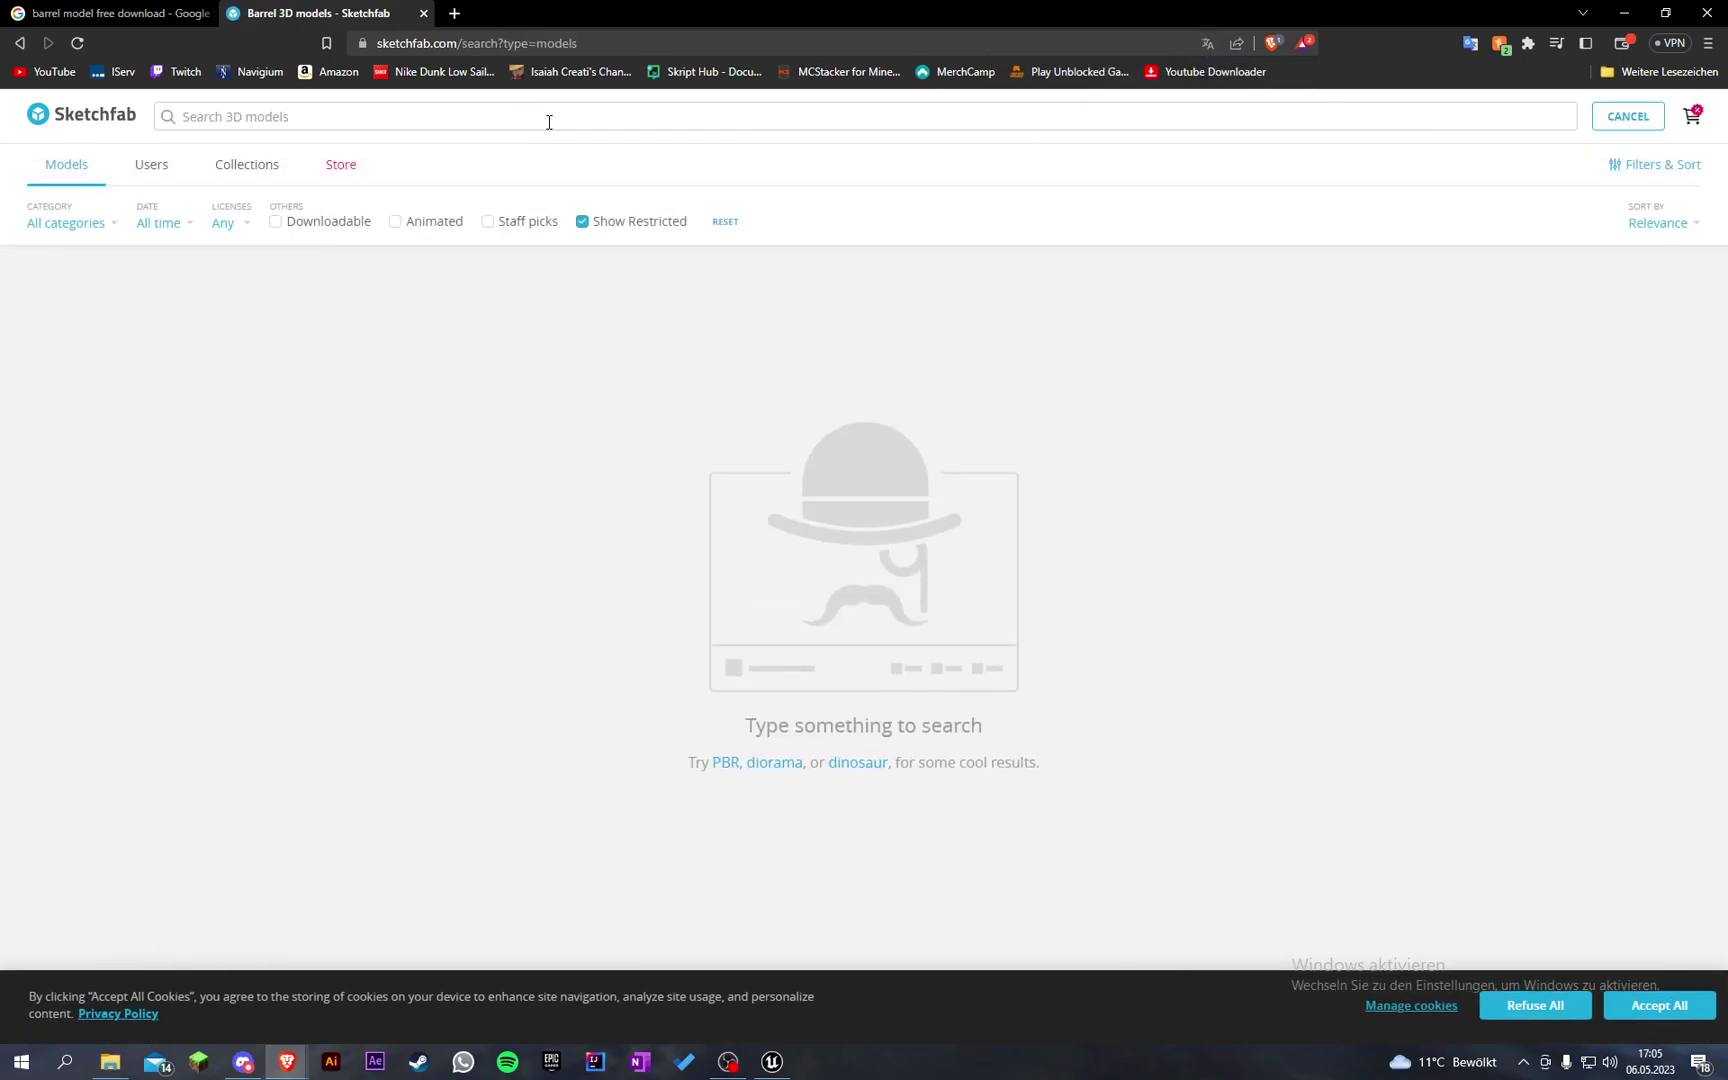
{"action": "type", "text": "silencer"}
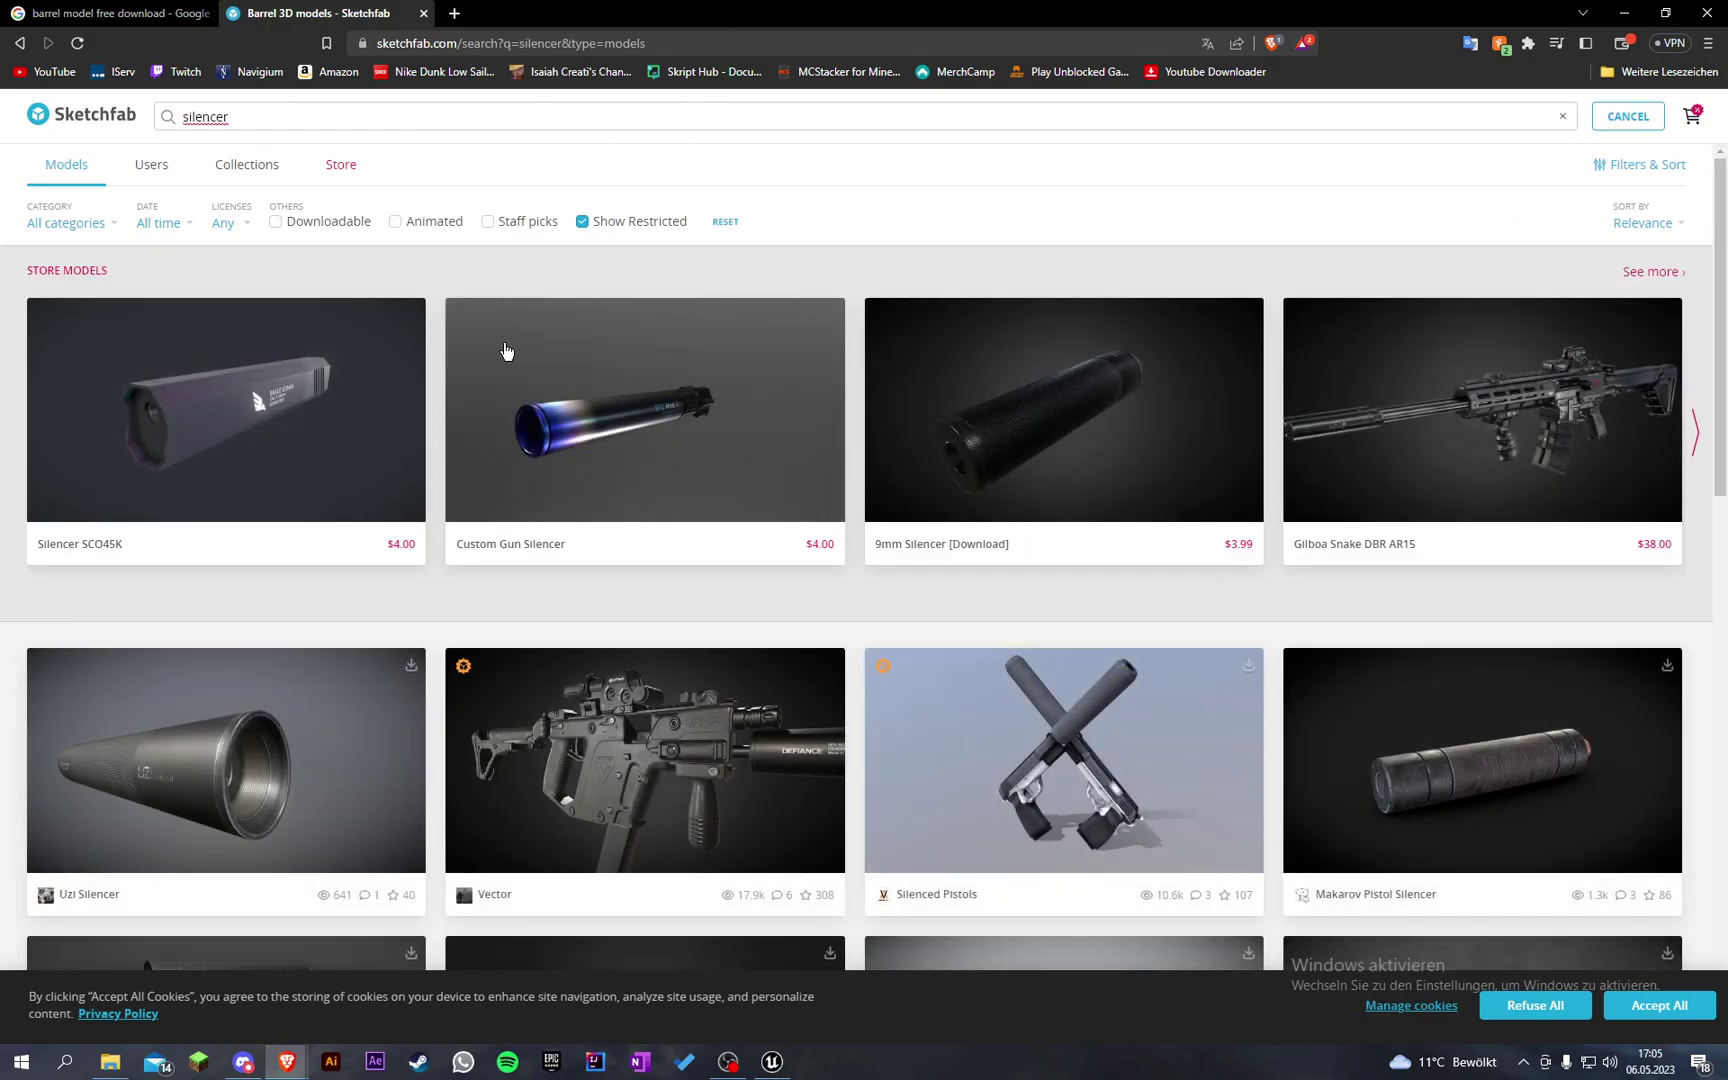
{"action": "left_click", "coordinate": [327, 228]}
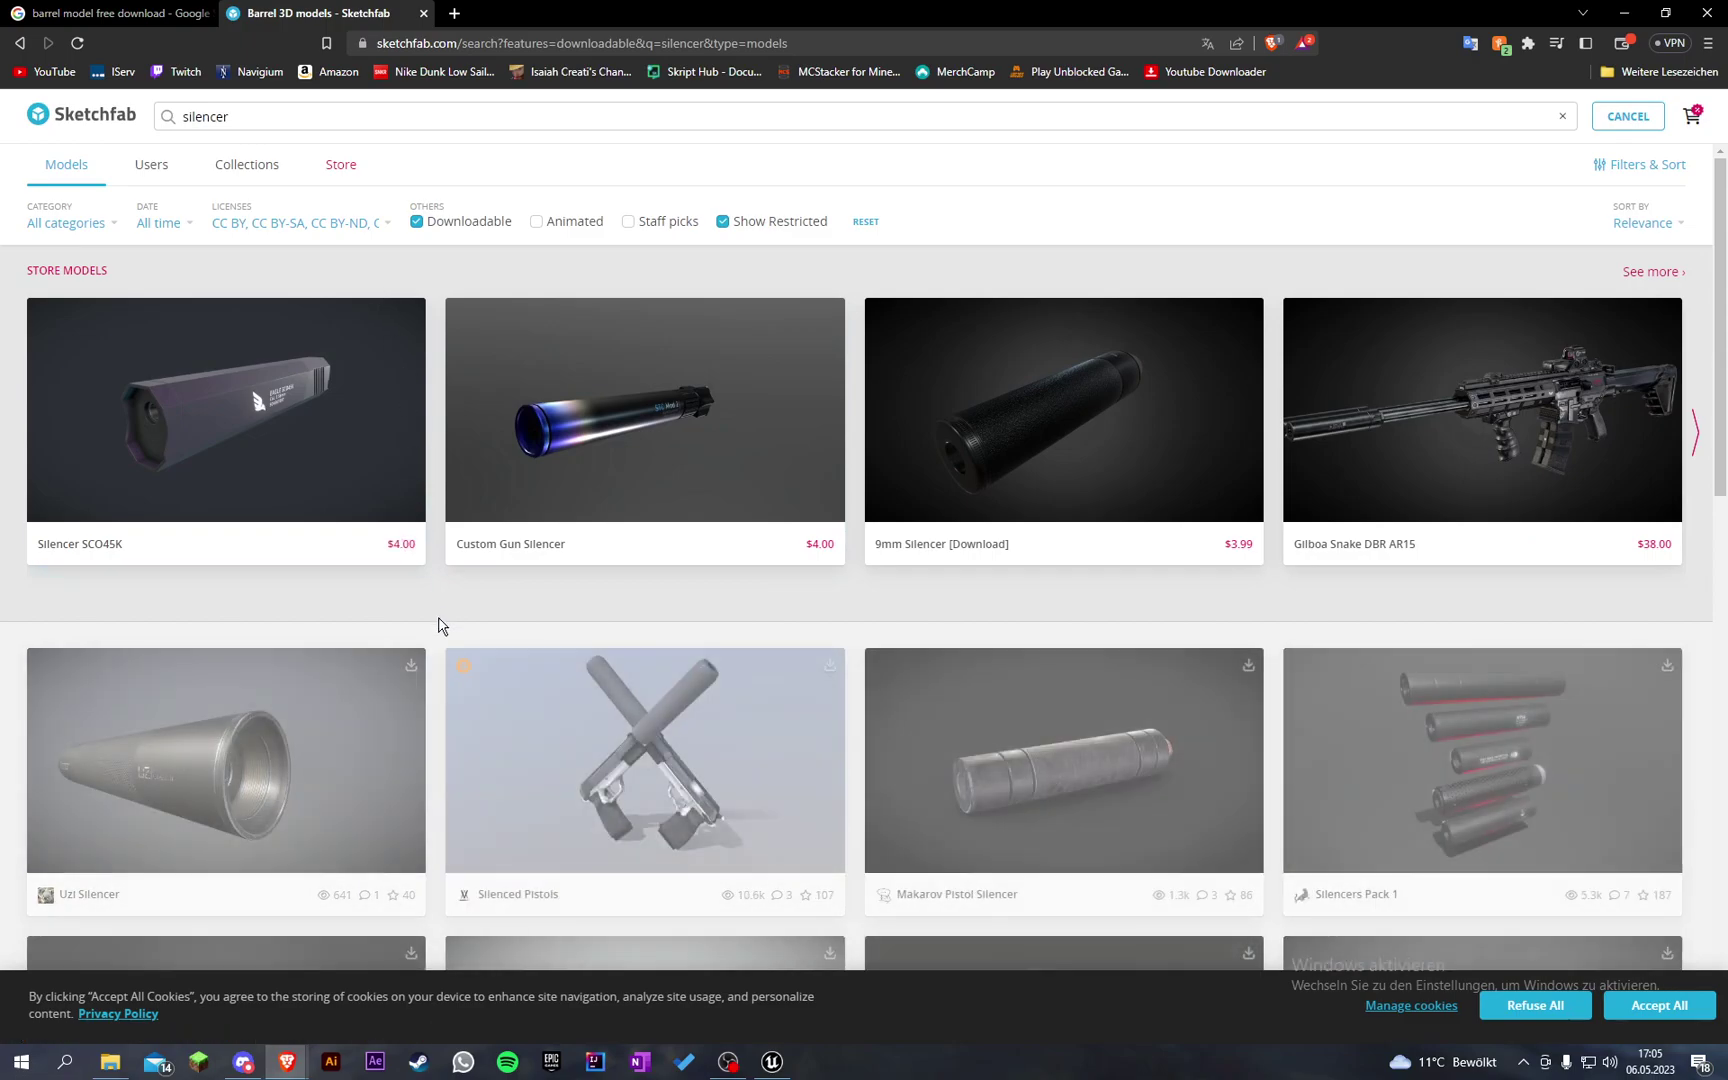
Step: Look through the downloadable silencer models in the search results for a suitable one
{"action": "scroll", "coordinate": [440, 617], "scroll_direction": "down", "scroll_amount": 3}
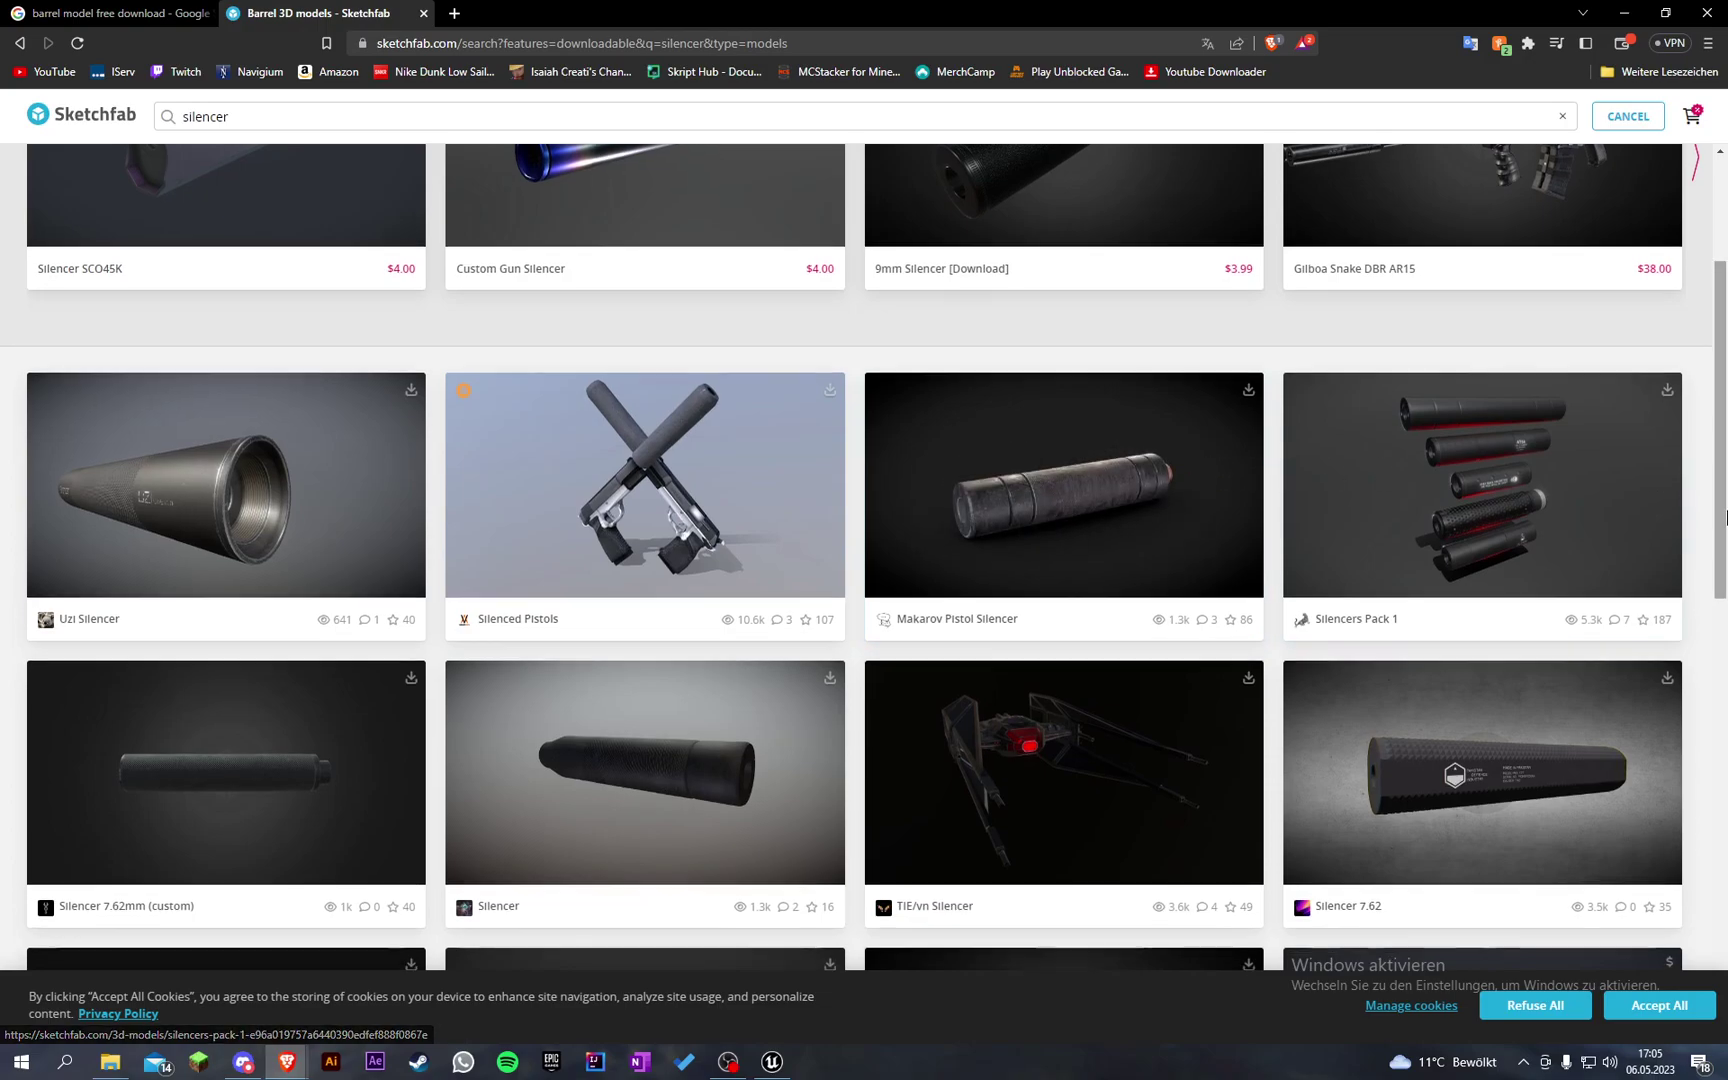
{"action": "scroll", "coordinate": [1724, 517], "scroll_direction": "down", "scroll_amount": 2}
{"action": "scroll", "coordinate": [1724, 517], "scroll_direction": "down", "scroll_amount": 1}
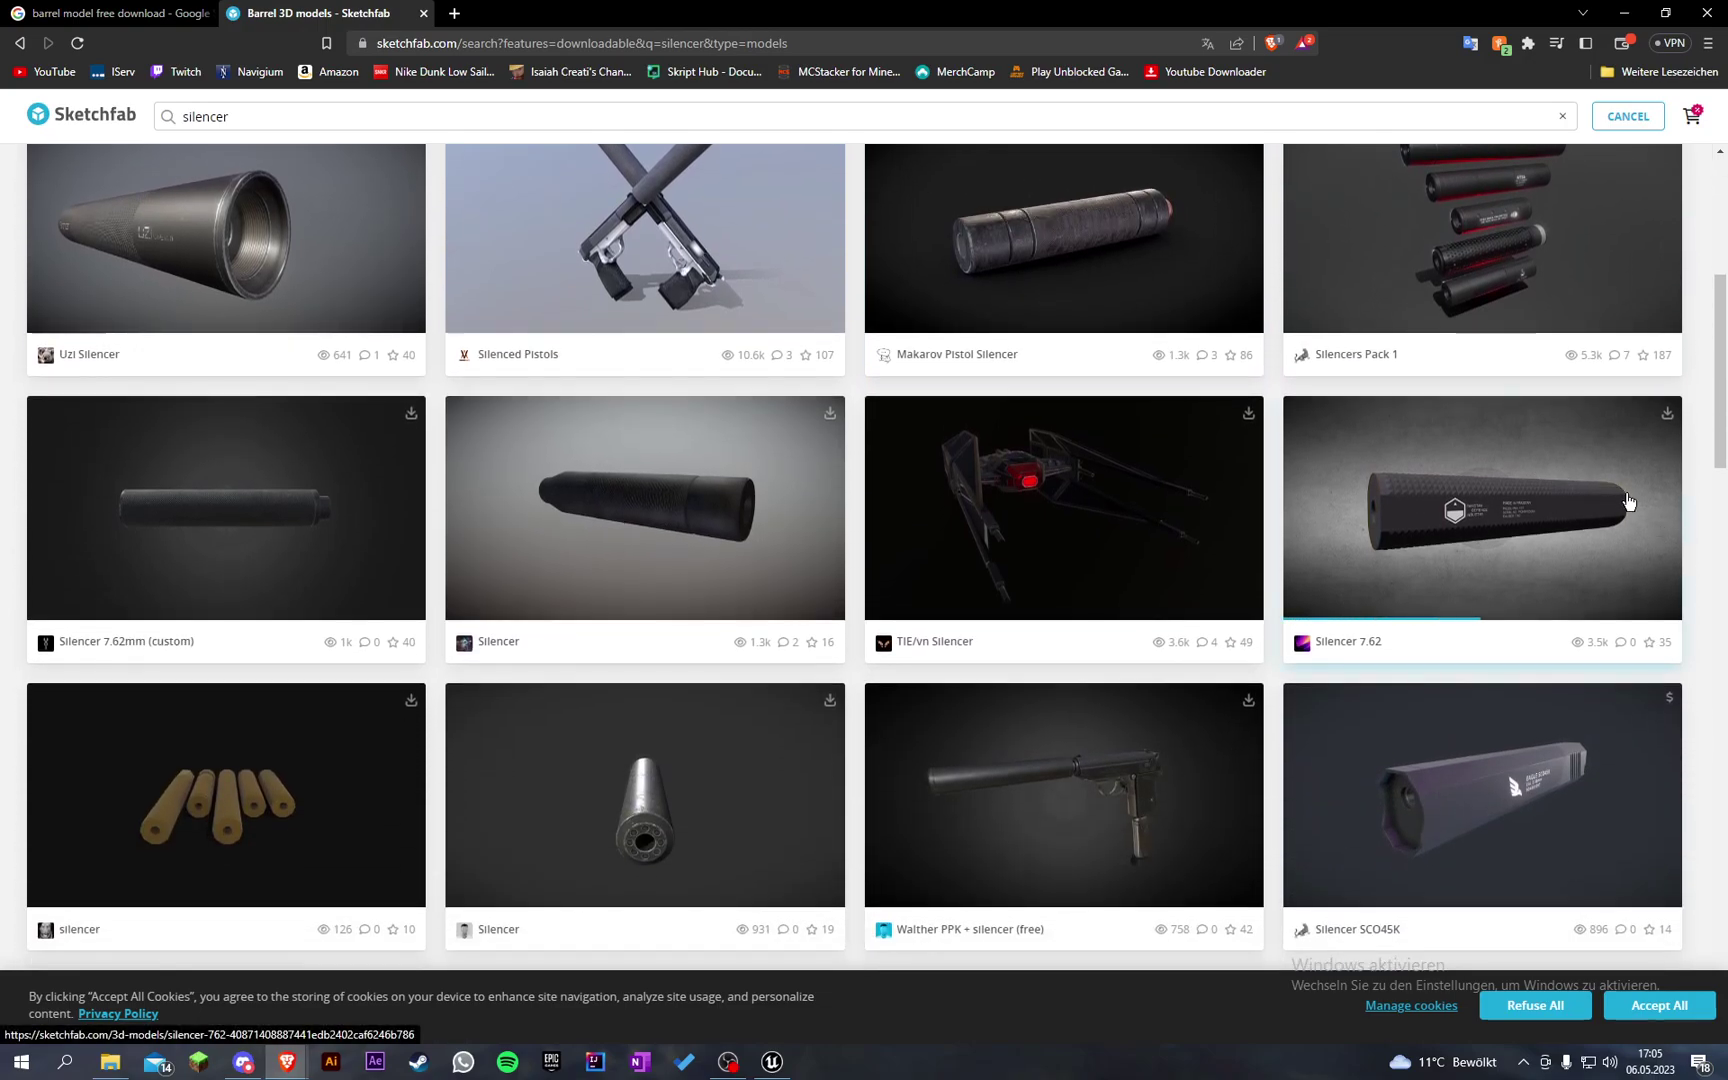
{"action": "scroll", "coordinate": [1716, 472], "scroll_direction": "down", "scroll_amount": 1}
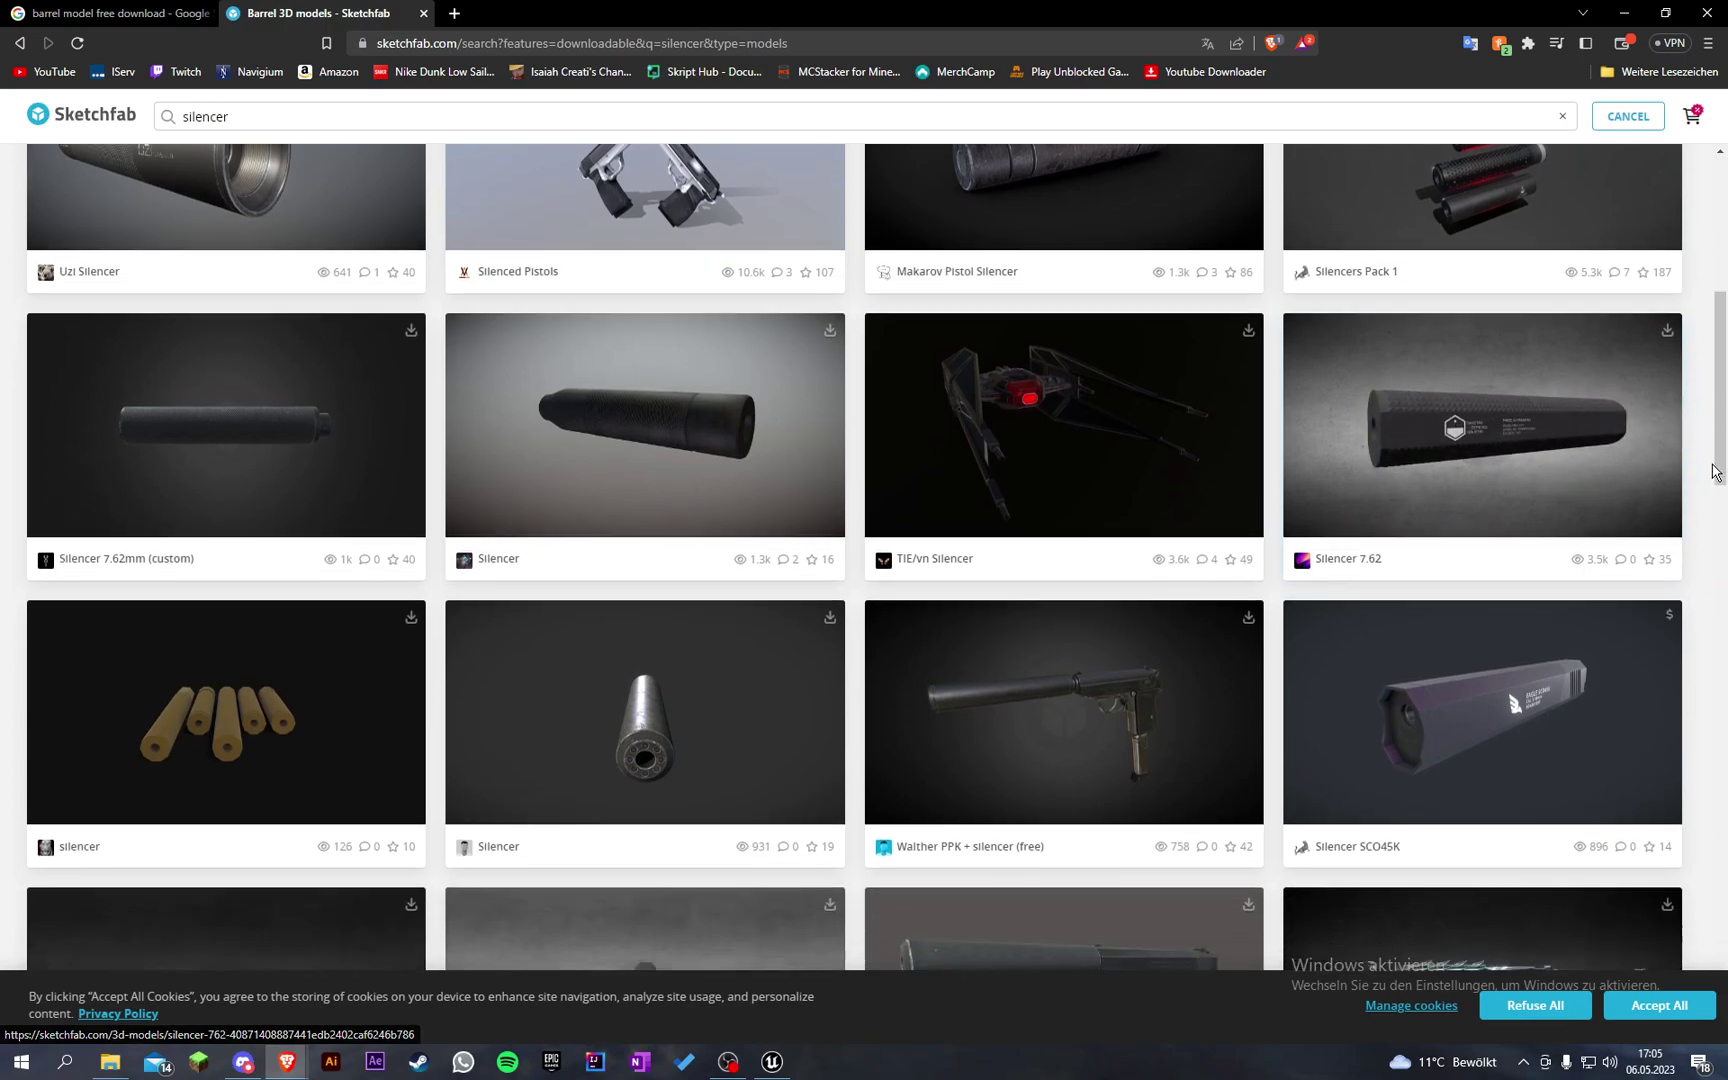
{"action": "scroll", "coordinate": [1716, 472], "scroll_direction": "down", "scroll_amount": 3}
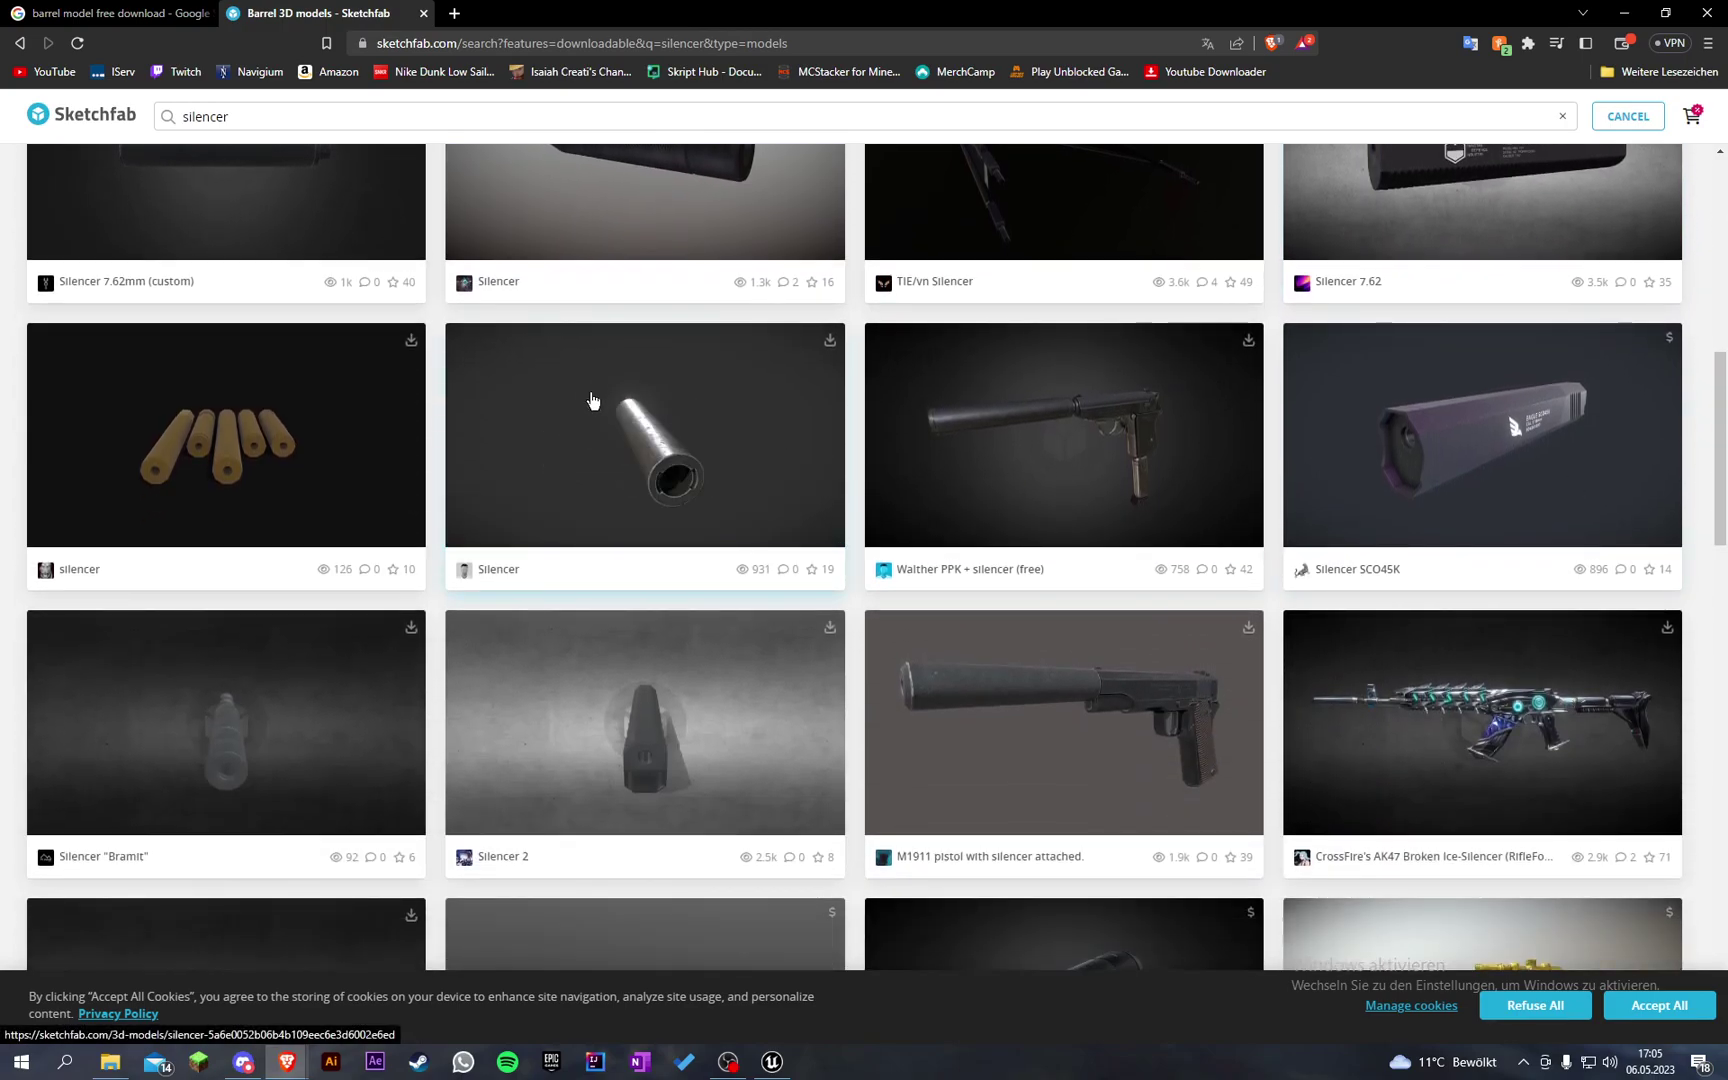
{"action": "scroll", "coordinate": [1724, 373], "scroll_direction": "down", "scroll_amount": 4}
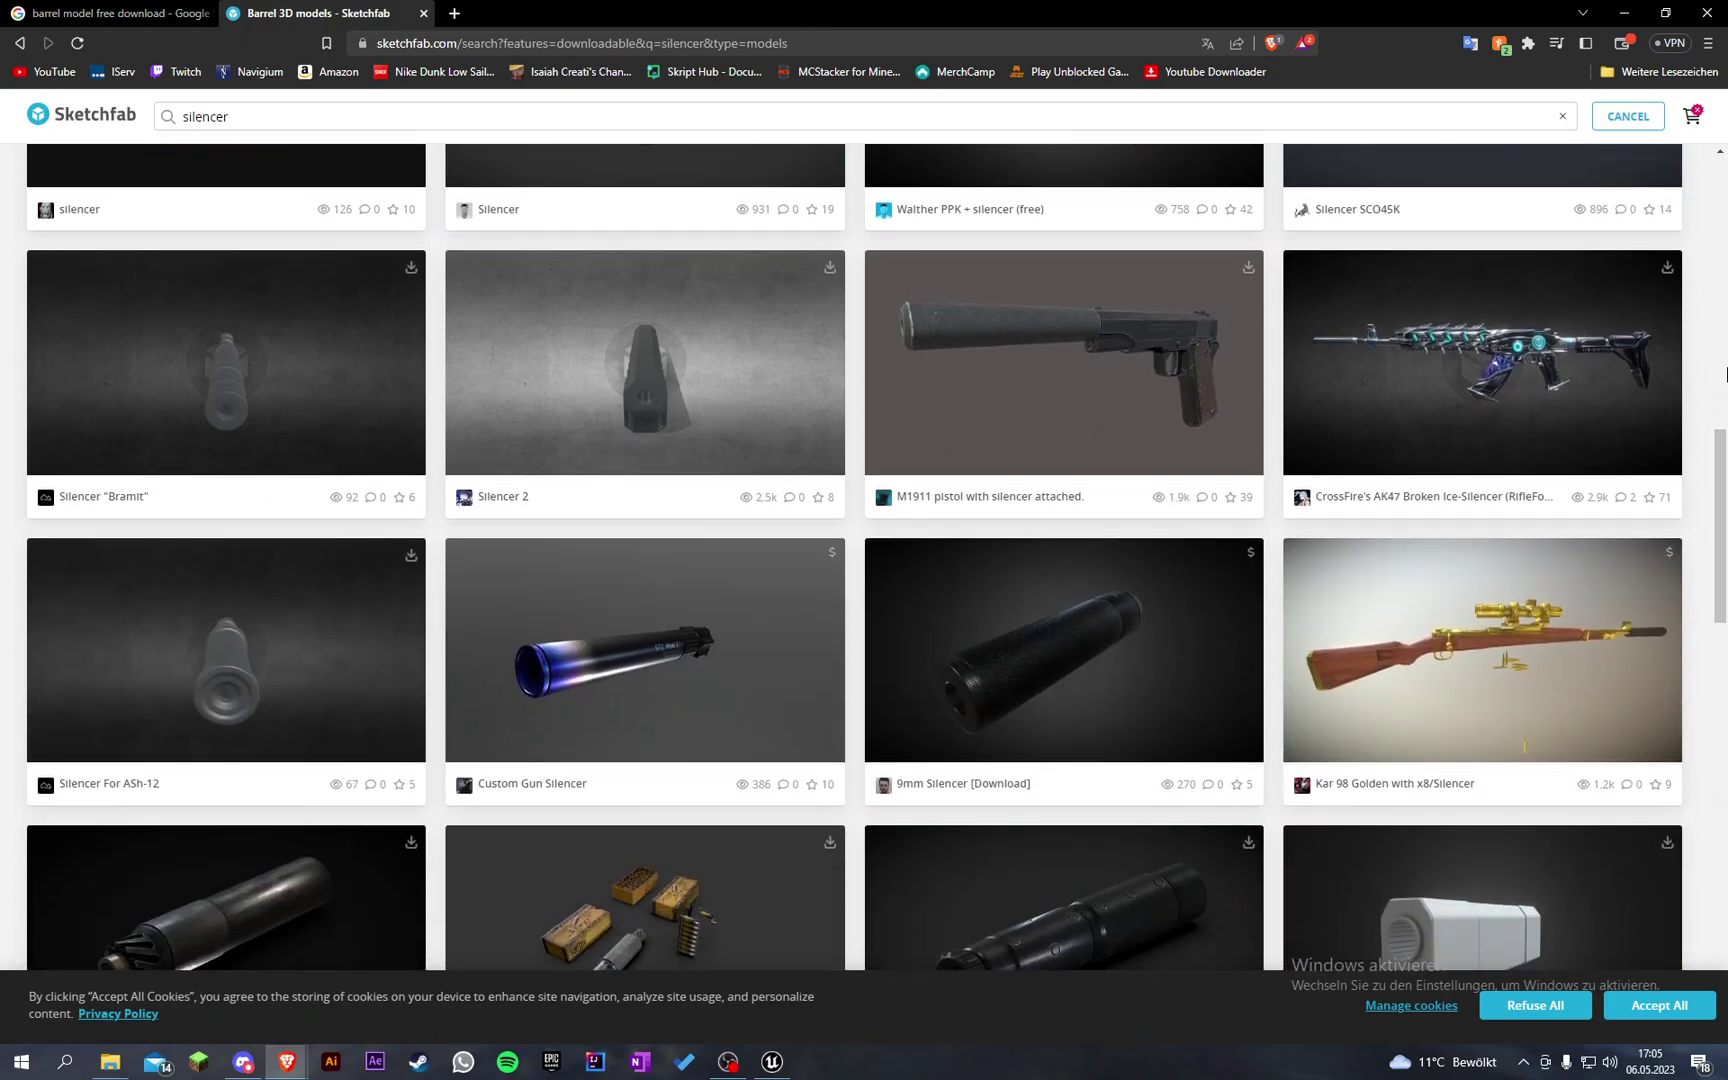
{"action": "scroll", "coordinate": [1724, 373], "scroll_direction": "down", "scroll_amount": 6}
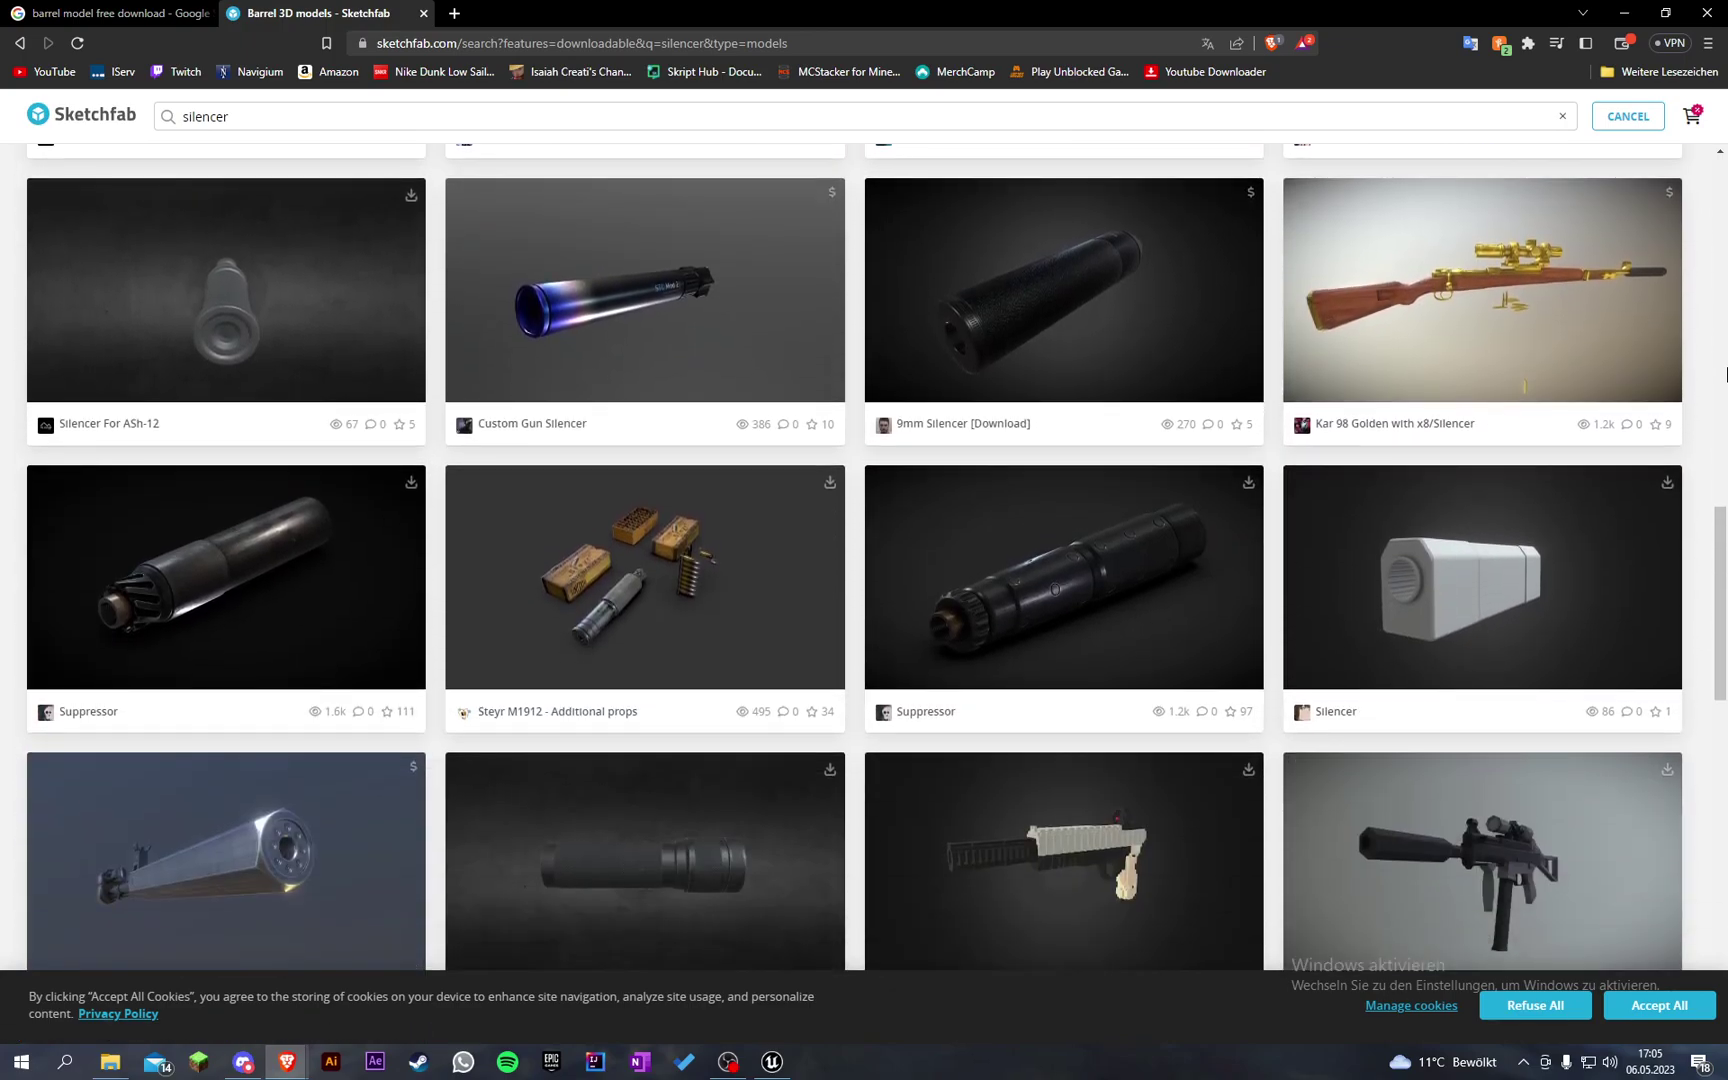
{"action": "scroll", "coordinate": [1724, 373], "scroll_direction": "down", "scroll_amount": 7}
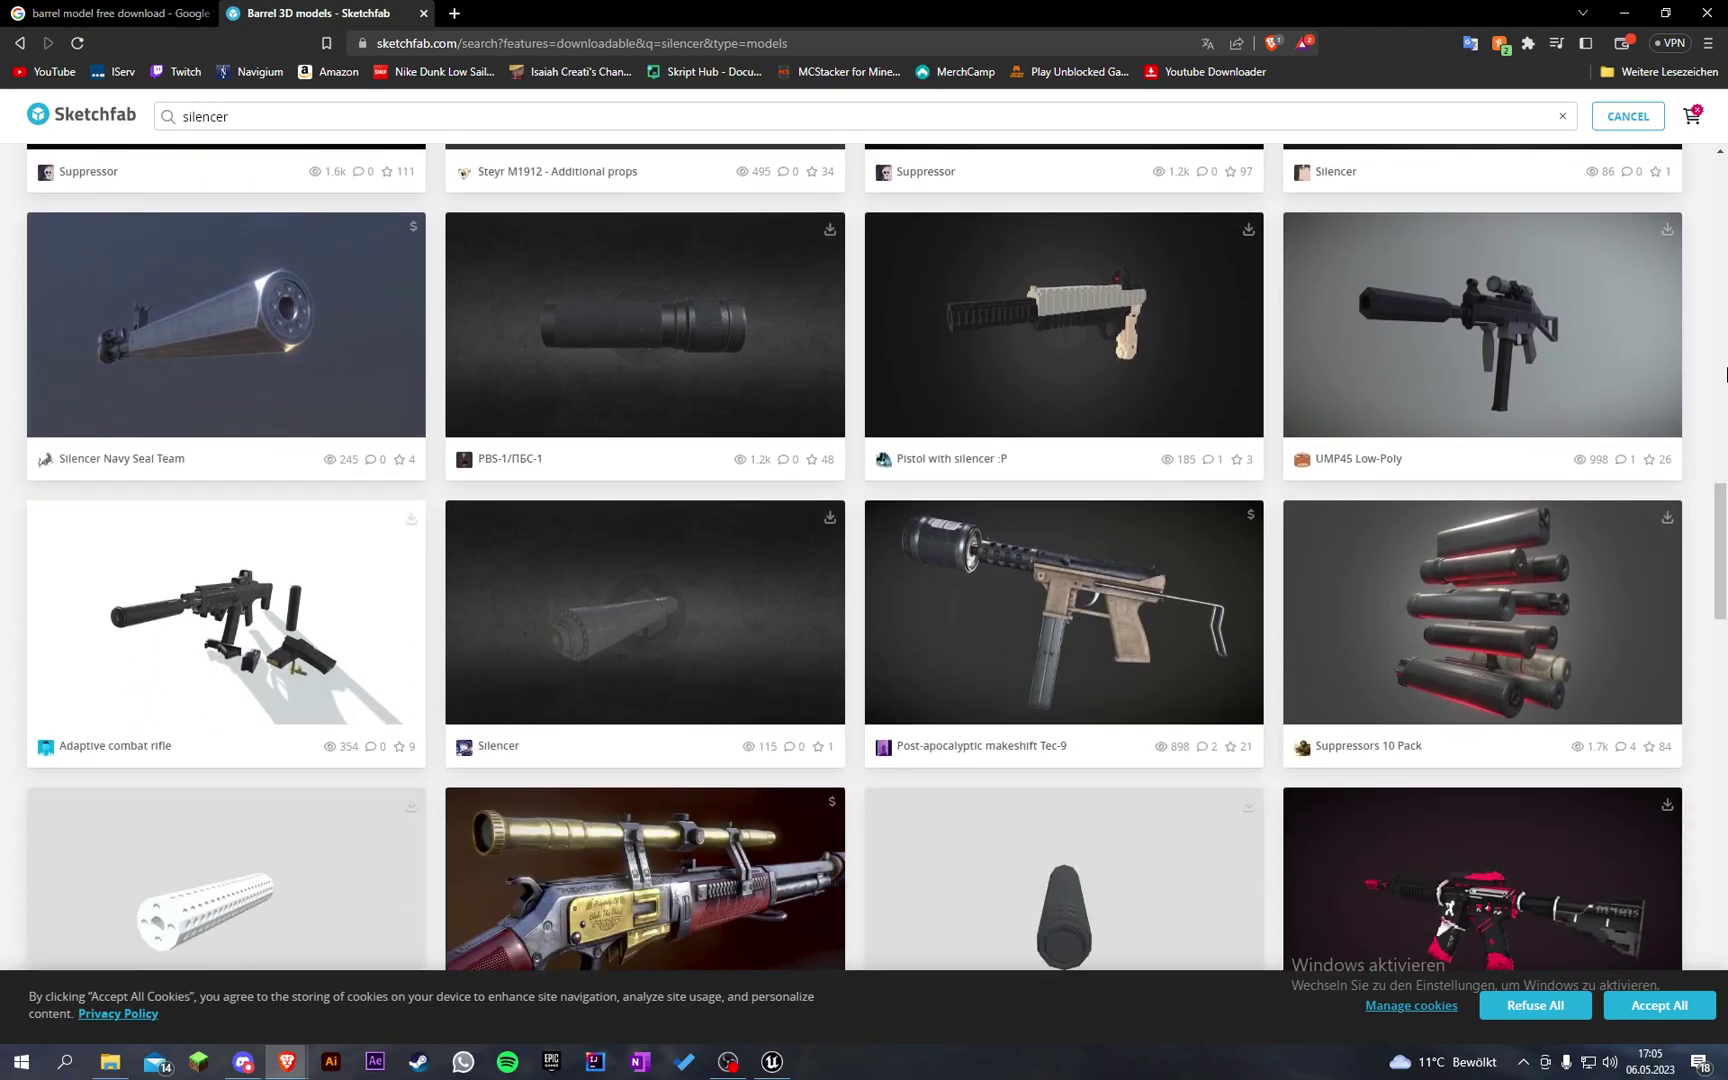
{"action": "scroll", "coordinate": [1724, 373], "scroll_direction": "down", "scroll_amount": 5}
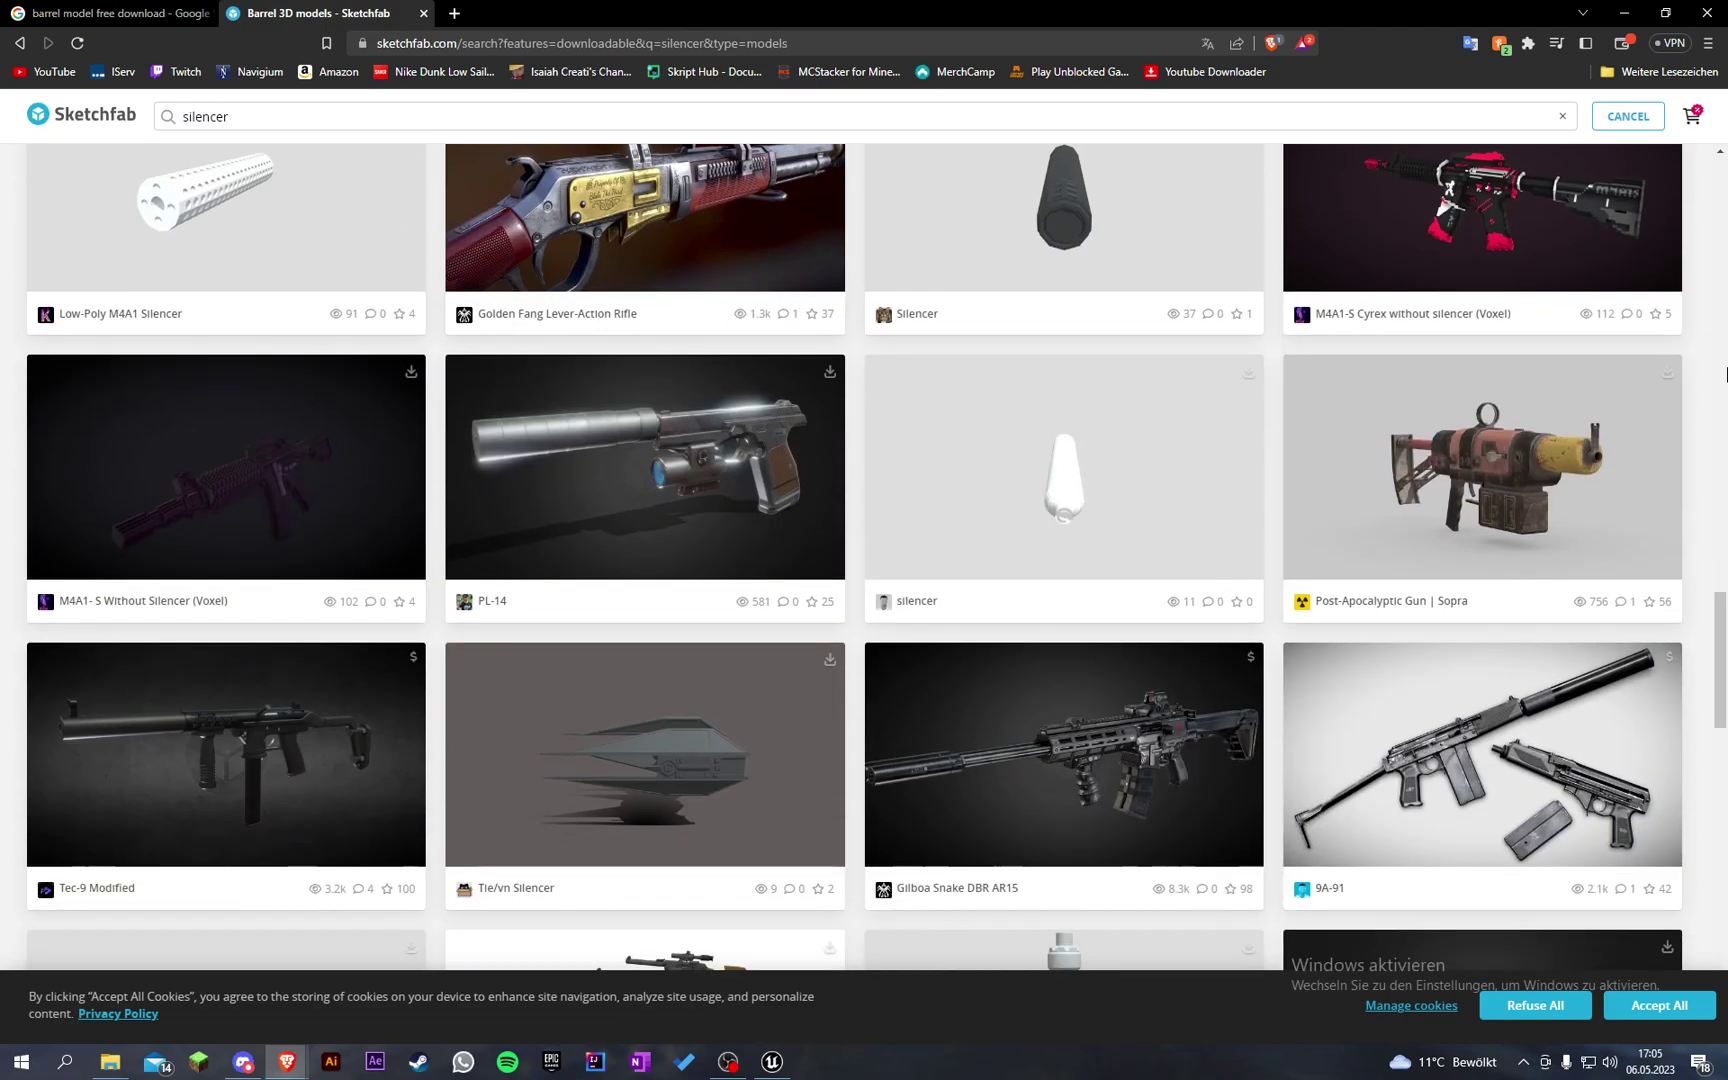
{"action": "scroll", "coordinate": [1724, 373], "scroll_direction": "down", "scroll_amount": 9}
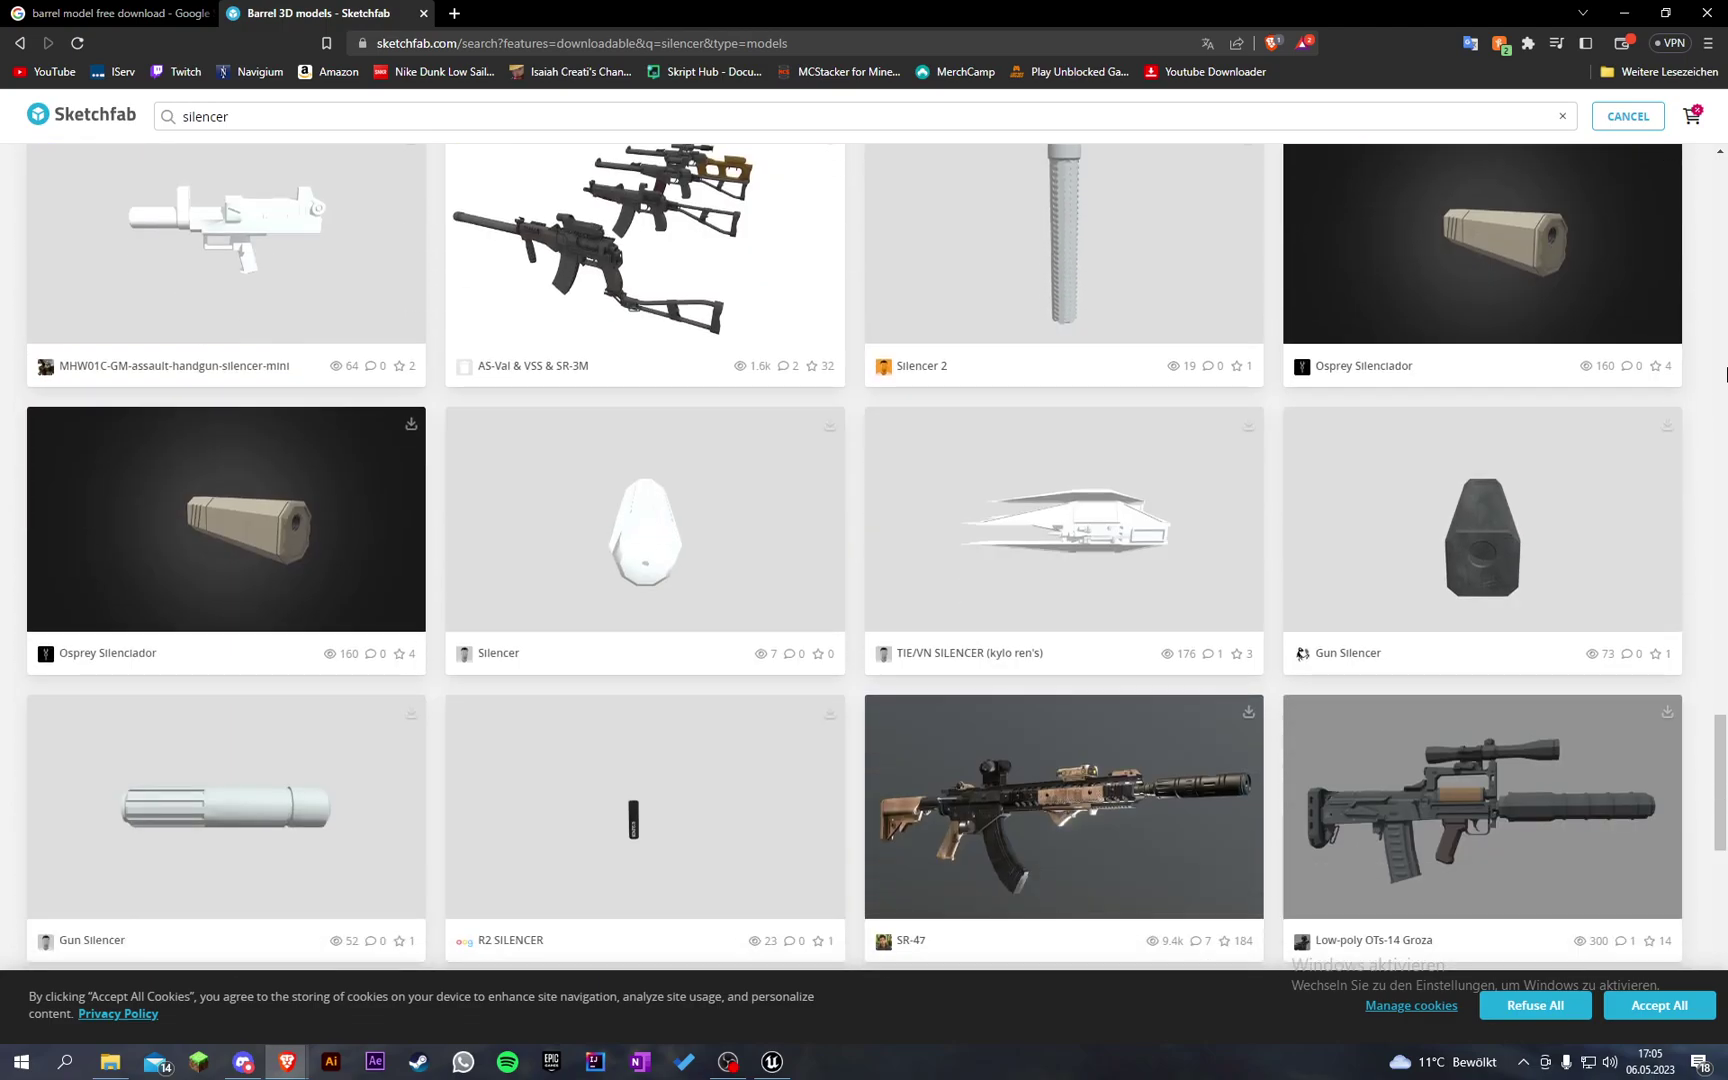
{"action": "scroll", "coordinate": [1724, 373], "scroll_direction": "down", "scroll_amount": 15}
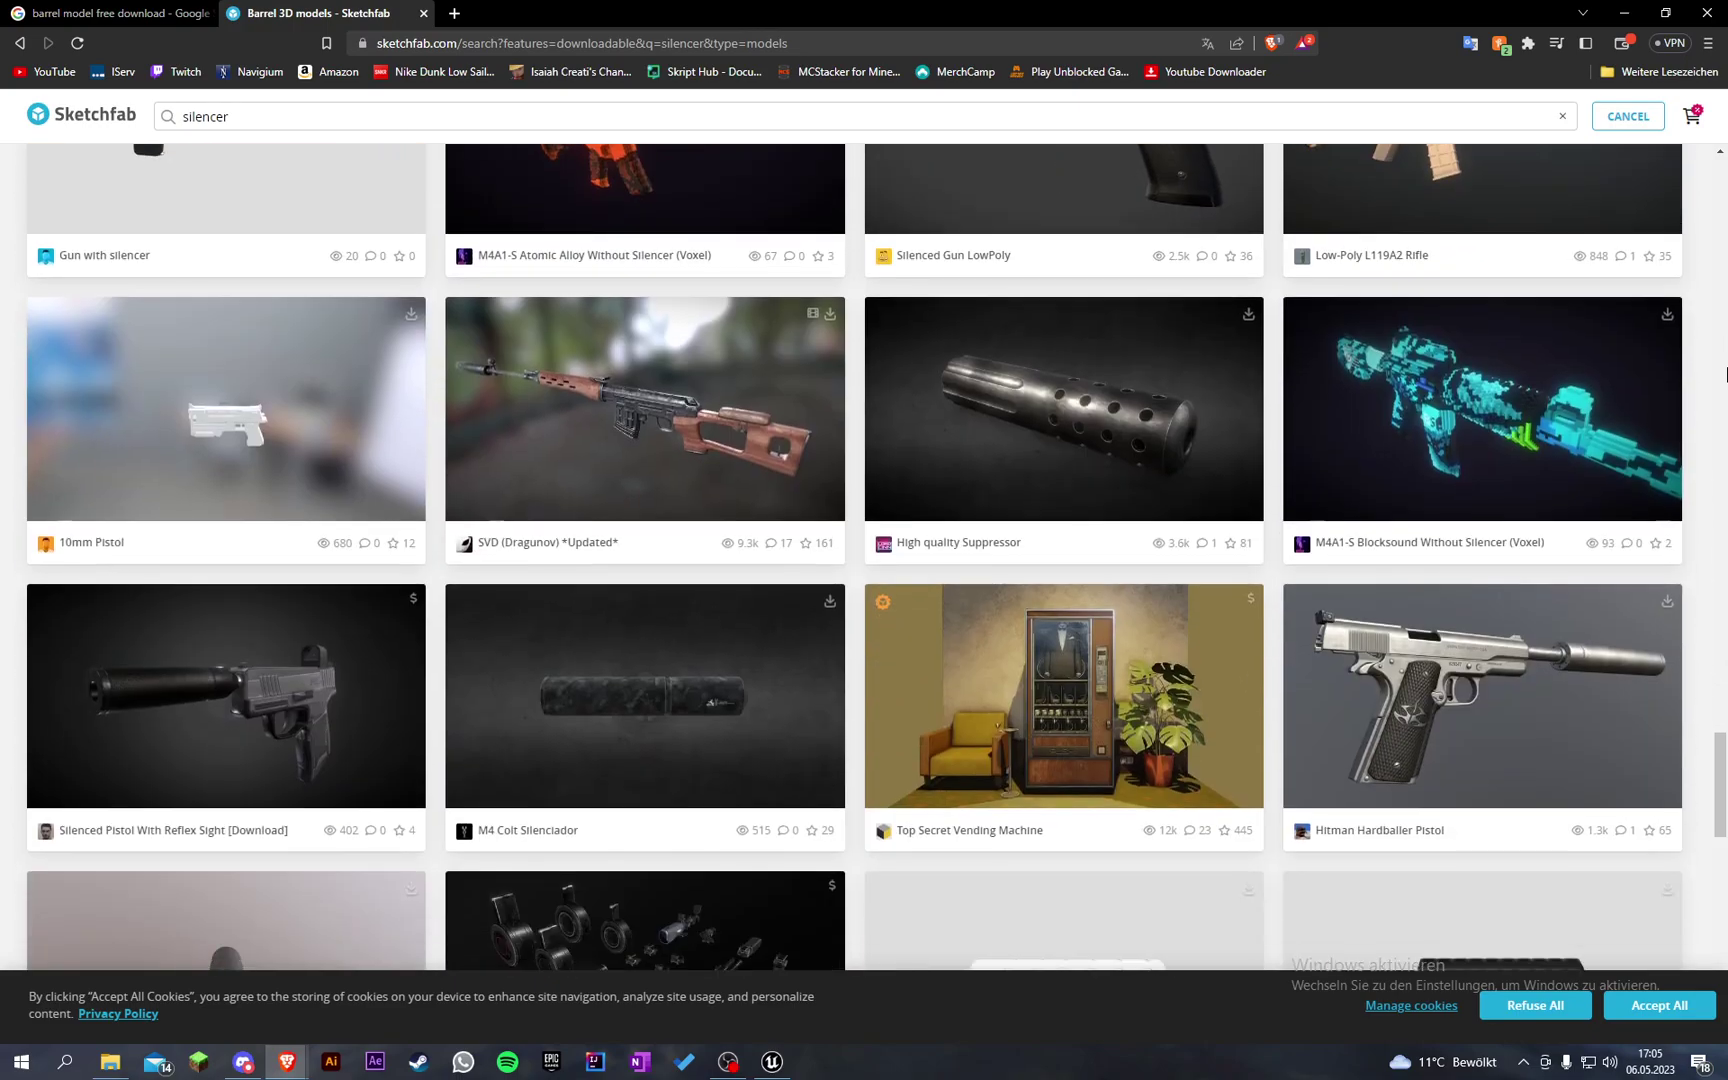
{"action": "scroll", "coordinate": [1724, 373], "scroll_direction": "down", "scroll_amount": 6}
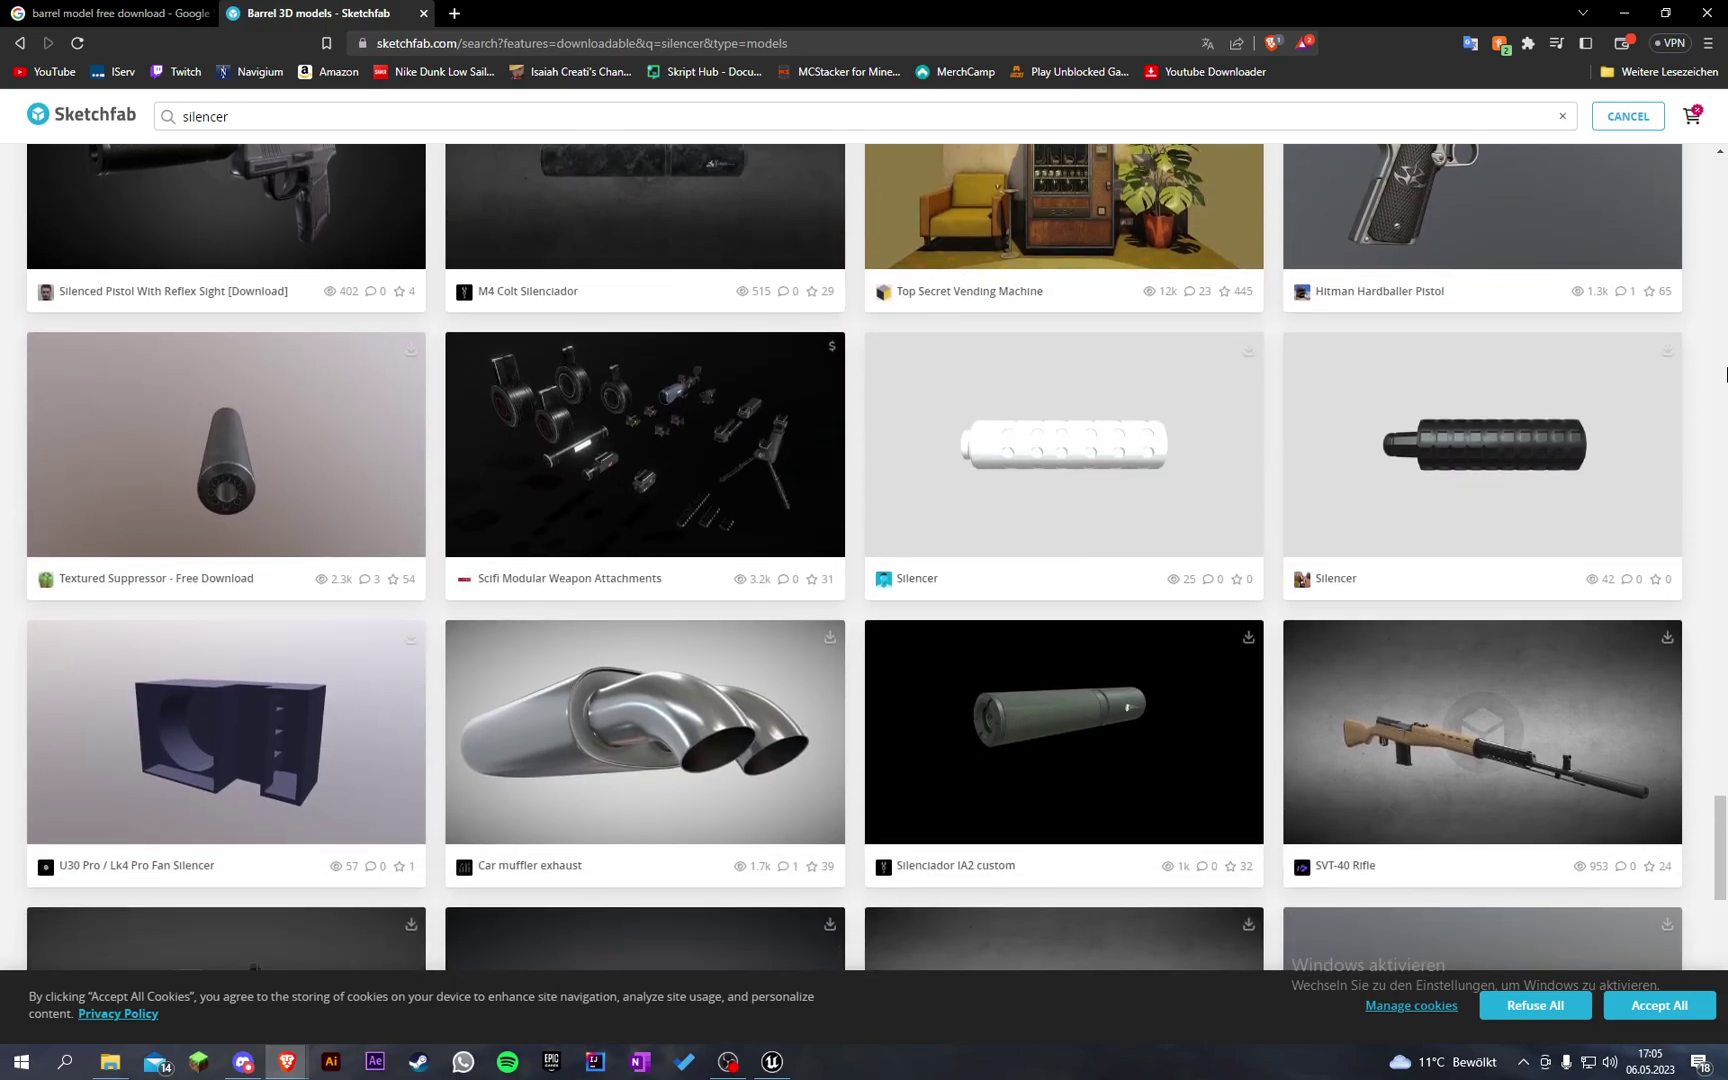
{"action": "scroll", "coordinate": [1724, 373], "scroll_direction": "down", "scroll_amount": 3}
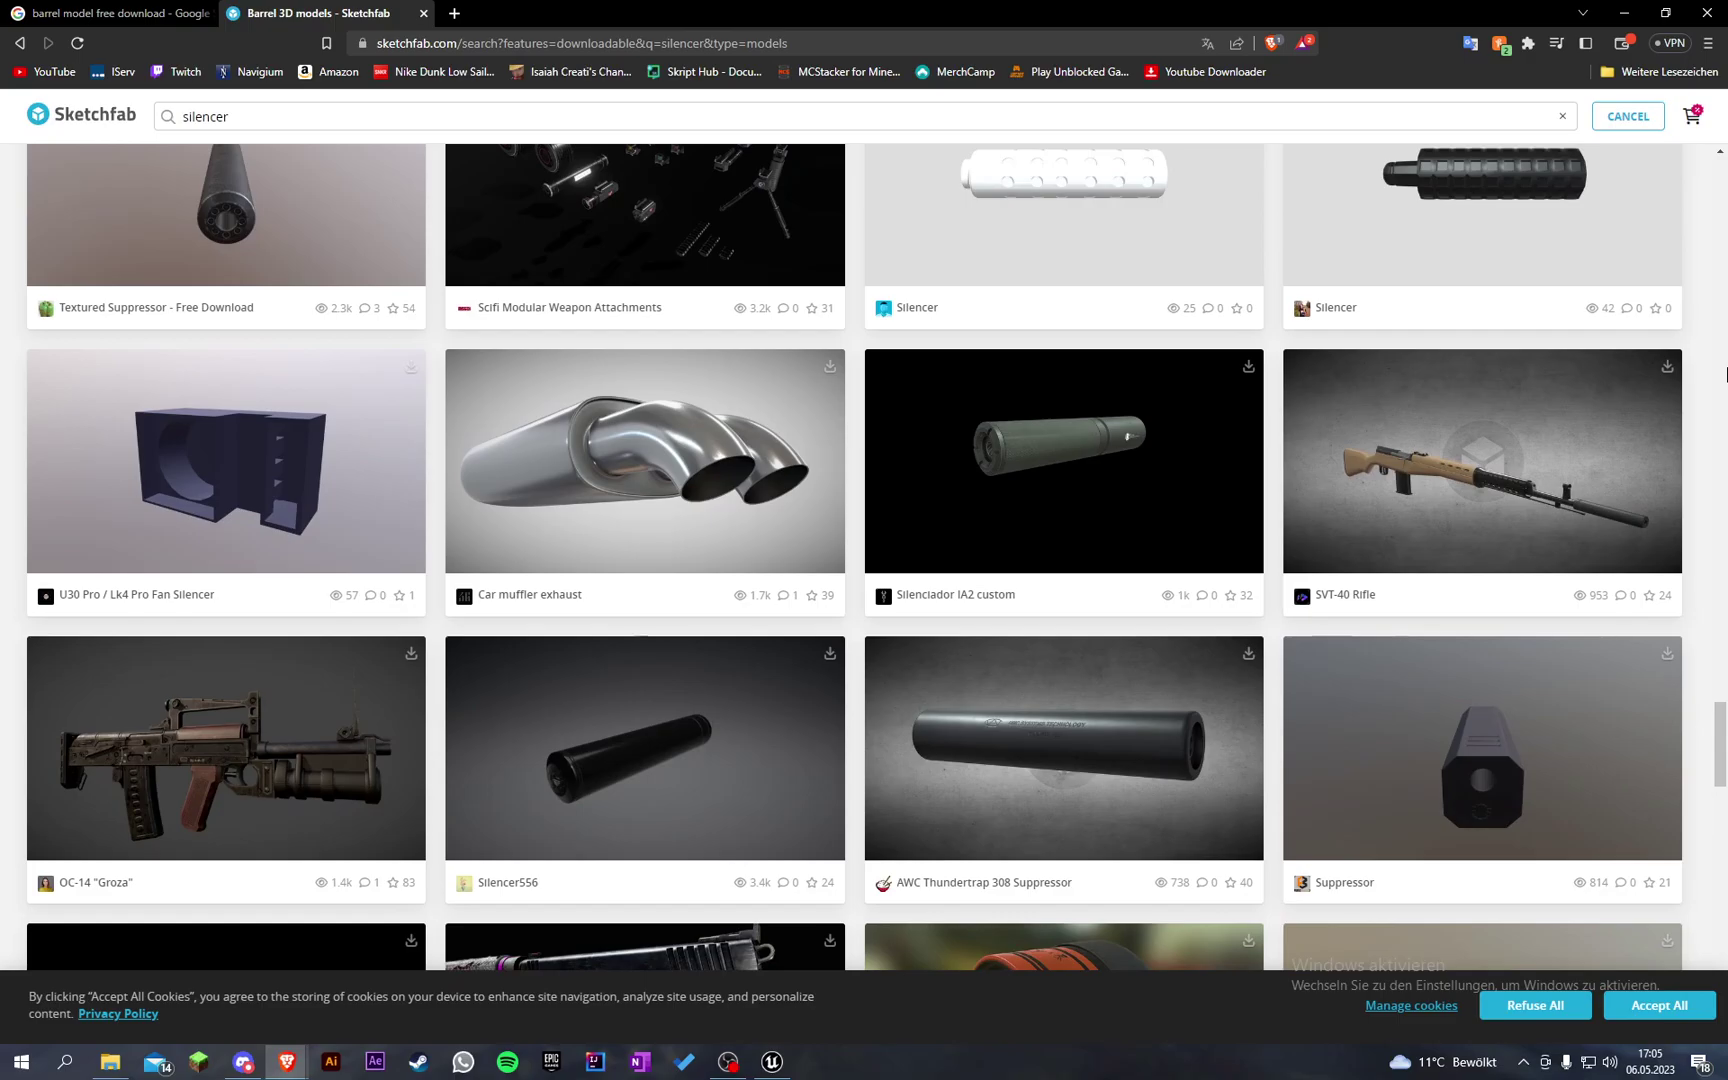
Step: Open the Uzi Silencer and Makarov Pistol Silencer pages in separate browser tabs and bring up the Uzi Silencer page
{"action": "scroll", "coordinate": [1727, 422], "scroll_direction": "up", "scroll_amount": 20}
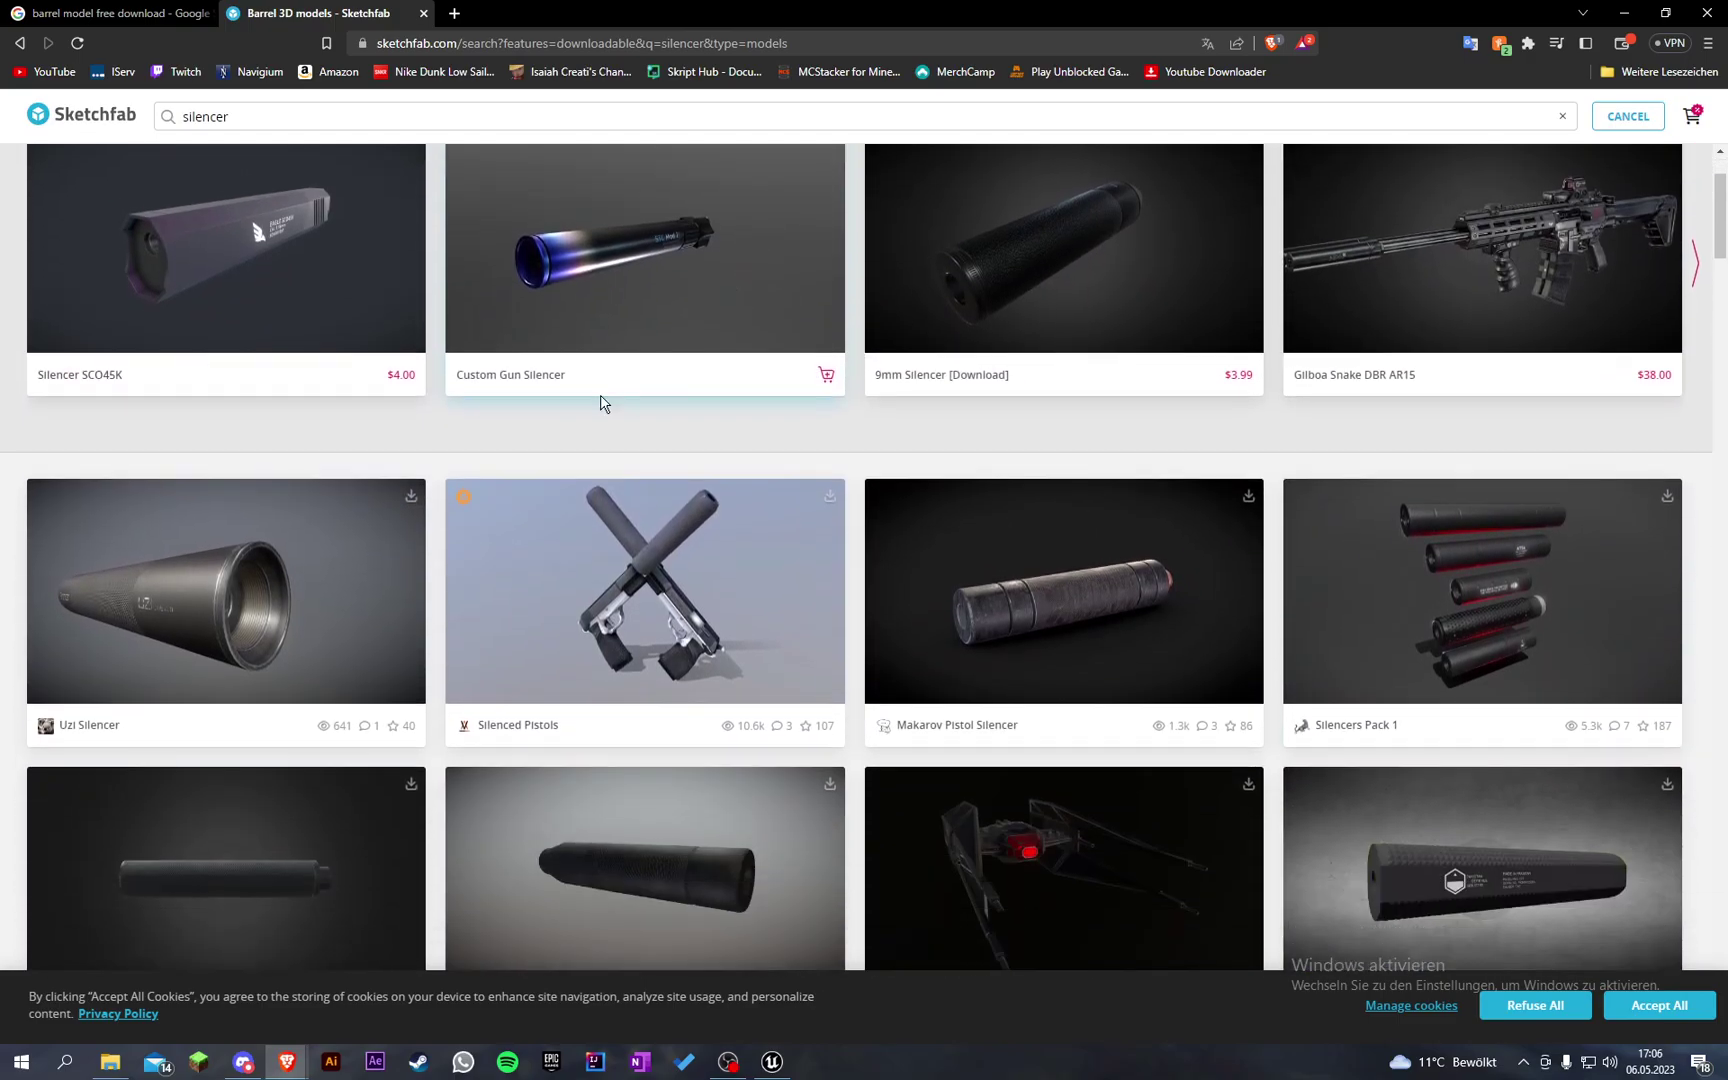
{"action": "scroll", "coordinate": [602, 401], "scroll_direction": "down", "scroll_amount": 1}
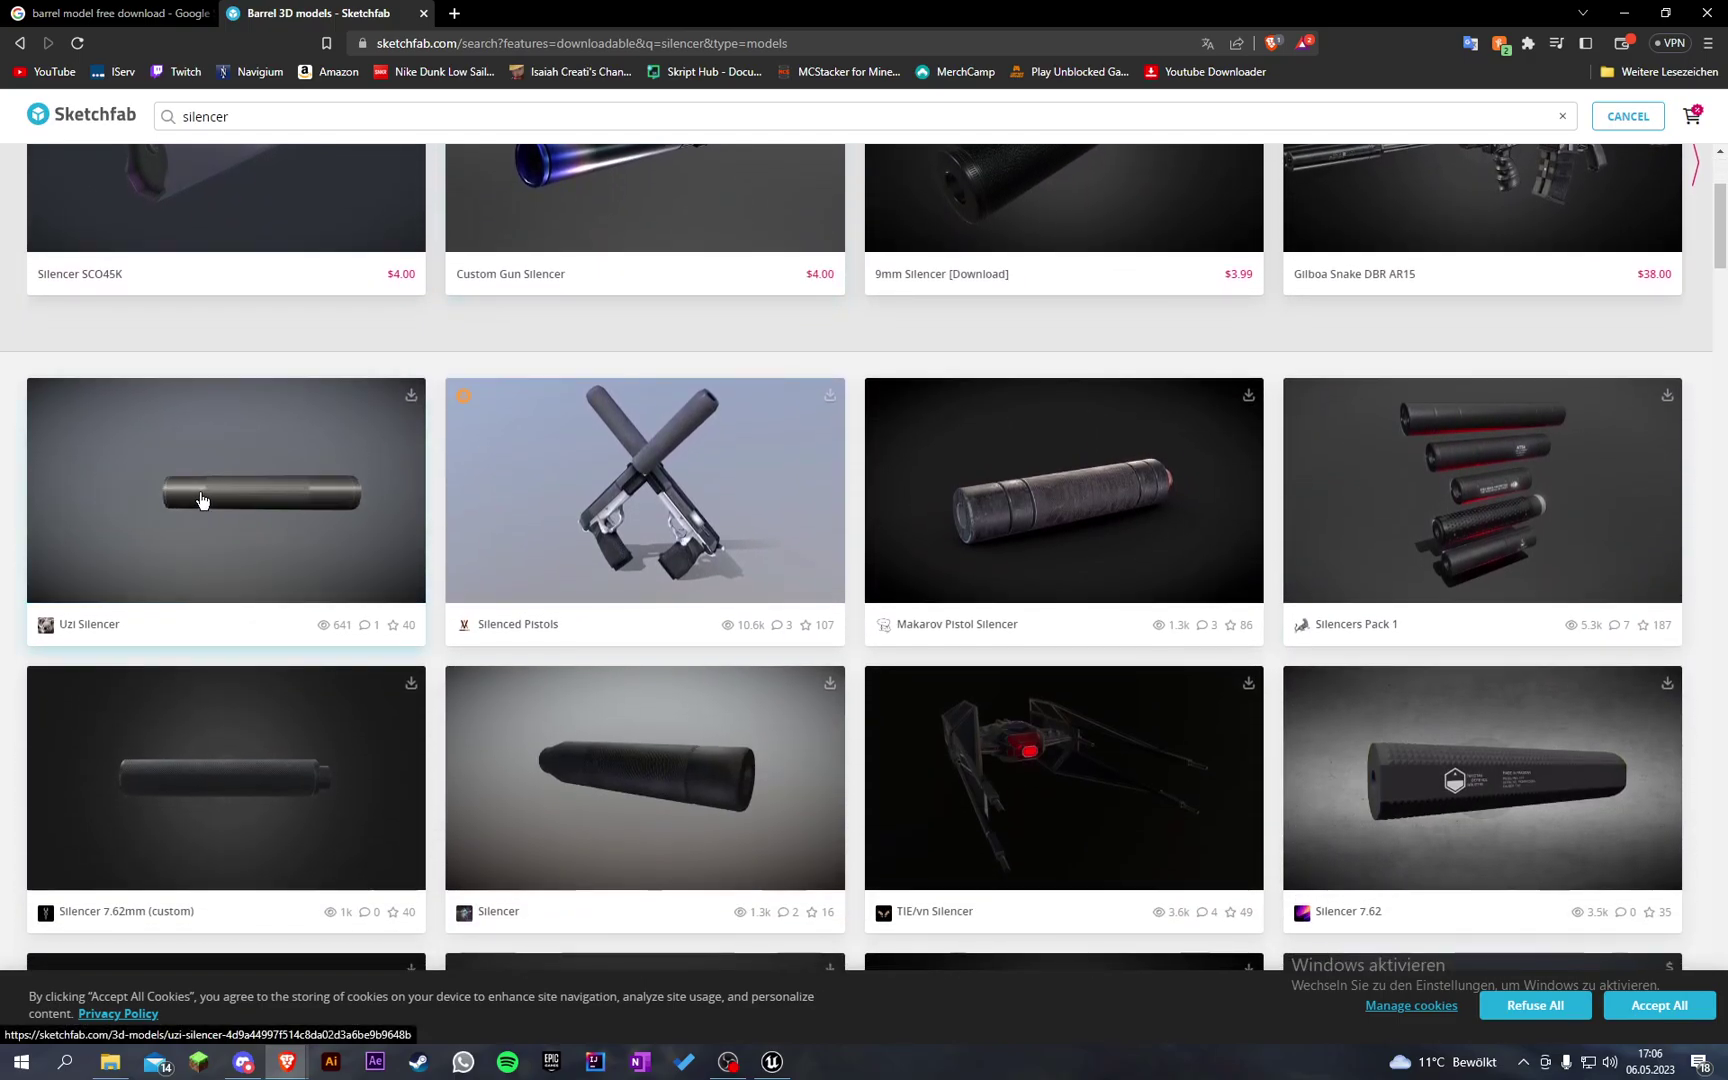
{"action": "middle_click", "coordinate": [87, 479]}
{"action": "middle_click", "coordinate": [1010, 500]}
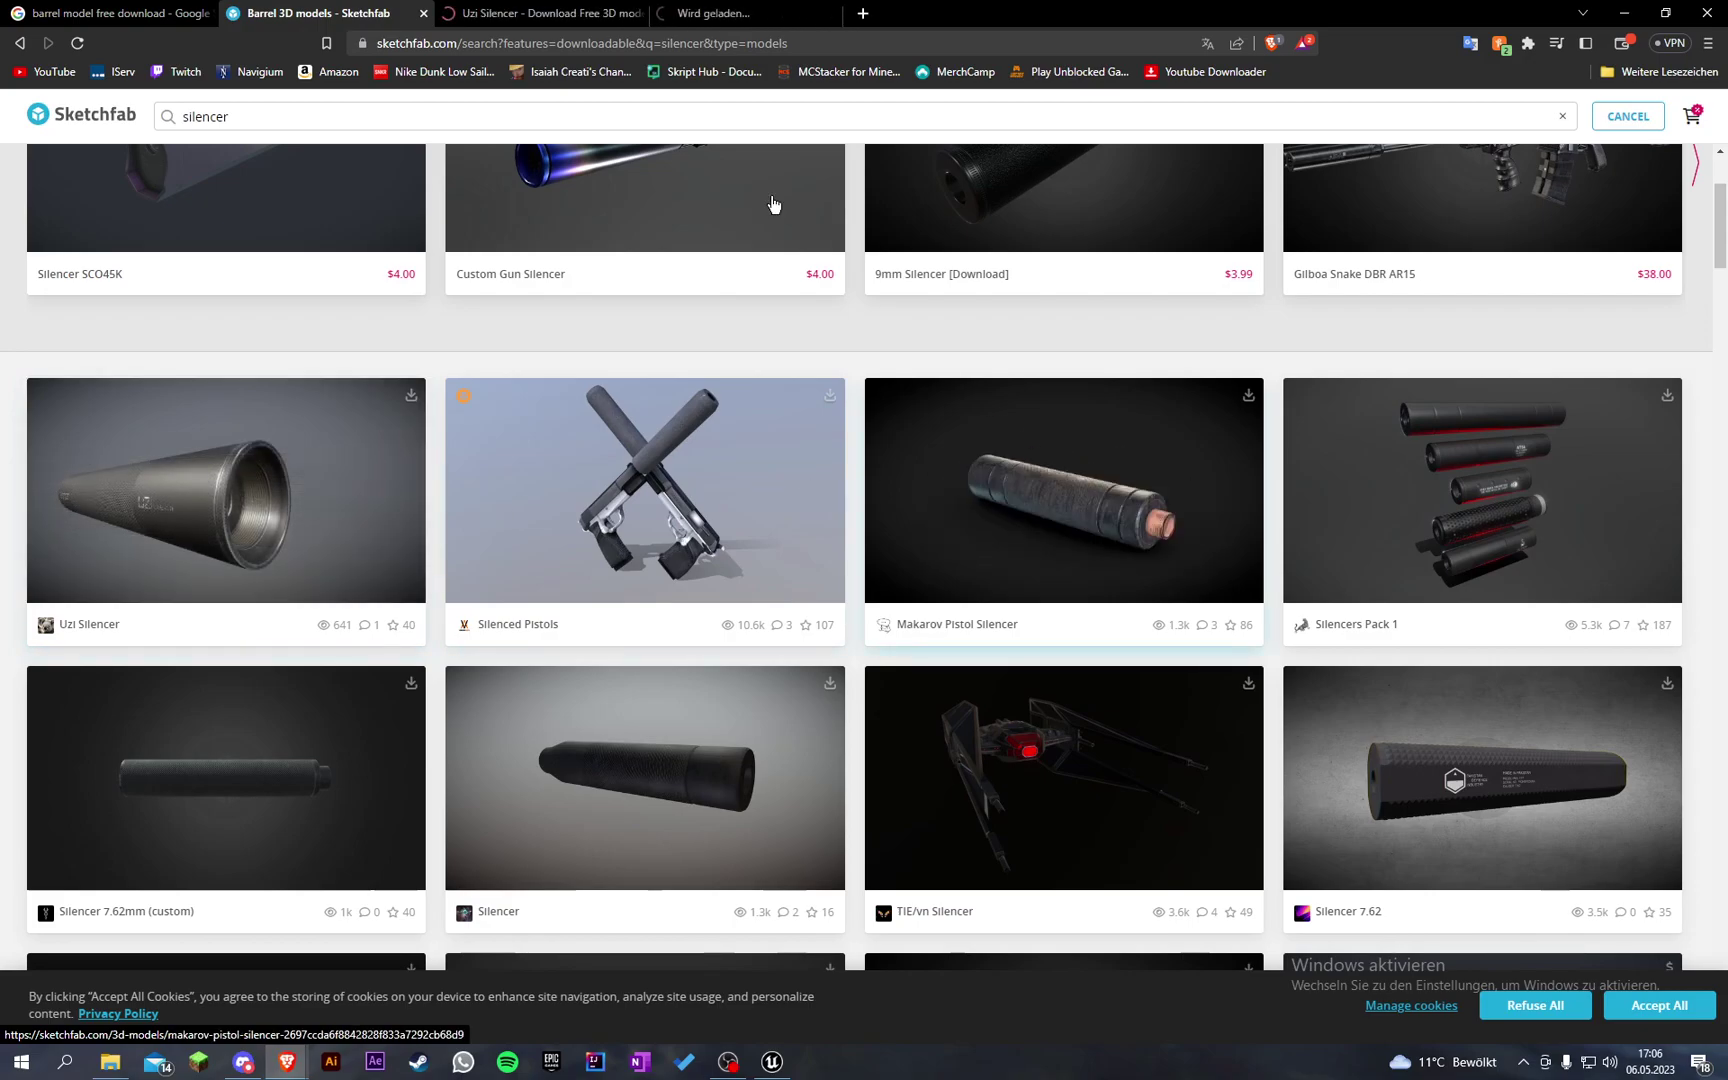
{"action": "left_click", "coordinate": [466, 9]}
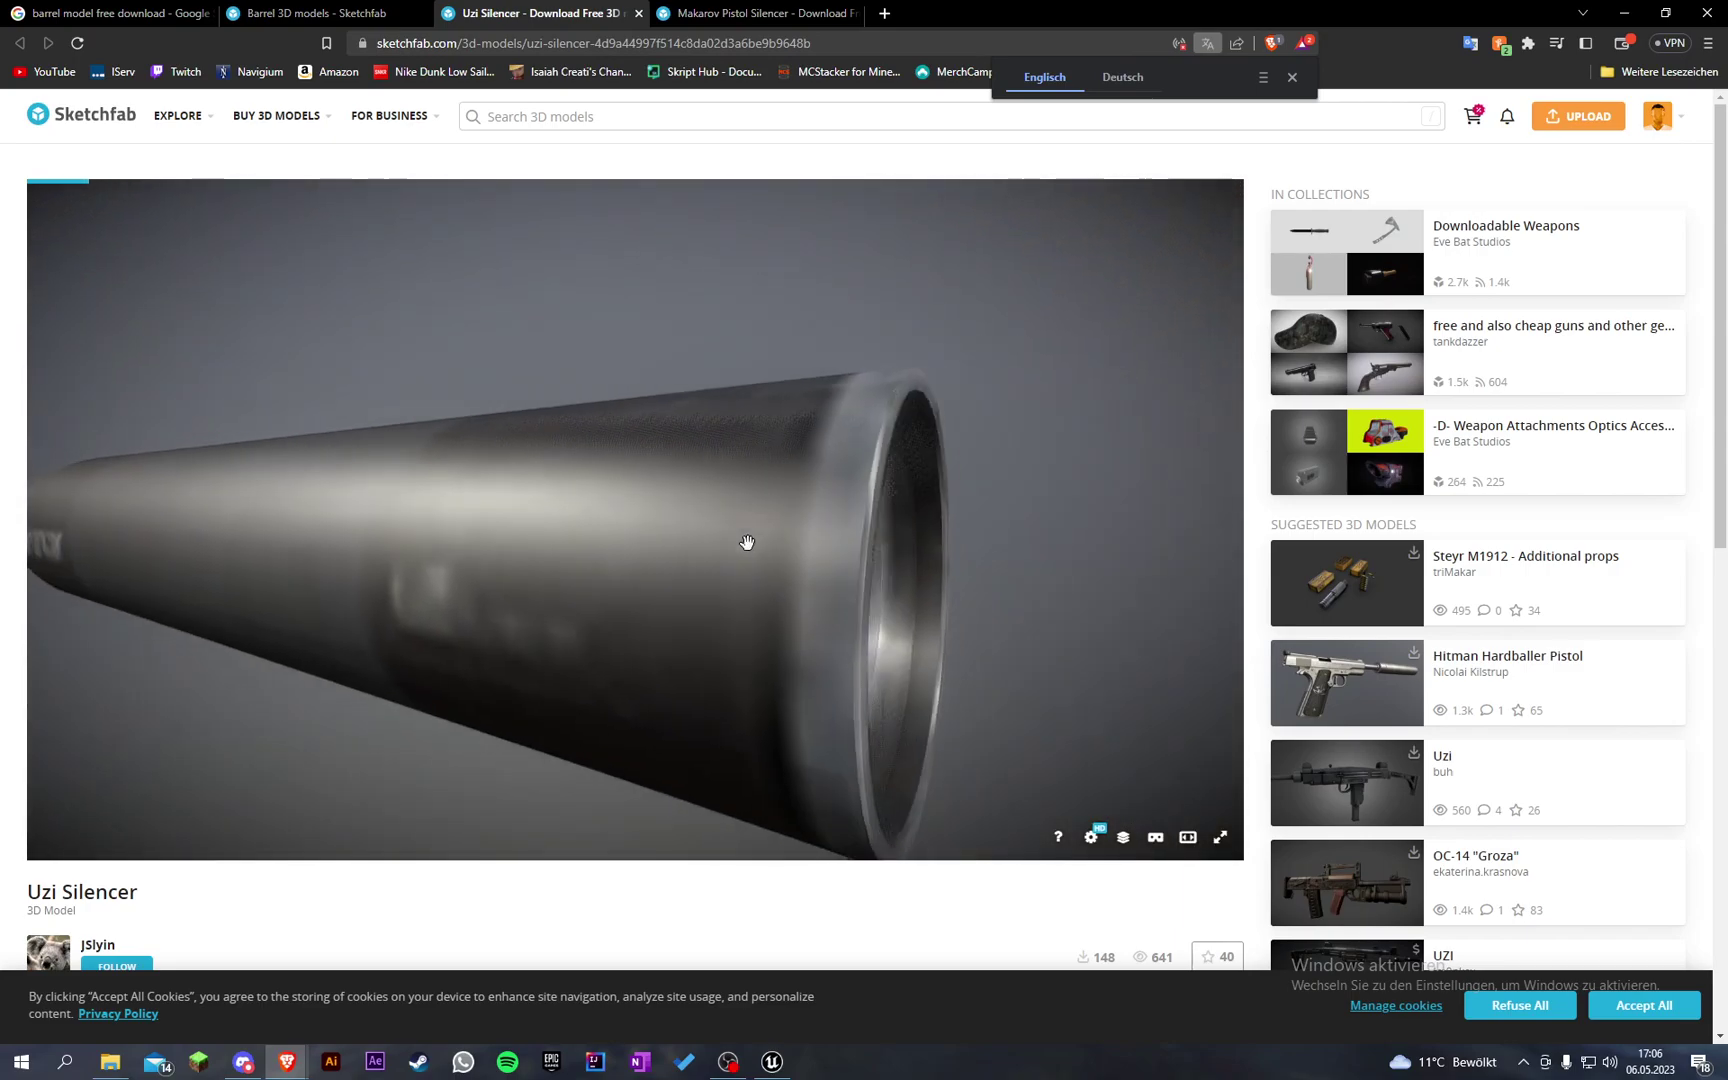
Step: Examine the Uzi Silencer in its 3D preview from several angles and compare it with the Makarov Pistol Silencer
{"action": "left_click_drag", "start_coordinate": [747, 542], "coordinate": [802, 549]}
{"action": "scroll", "coordinate": [887, 550], "scroll_direction": "down", "scroll_amount": 5}
{"action": "key", "text": "ctrl+Tab"}
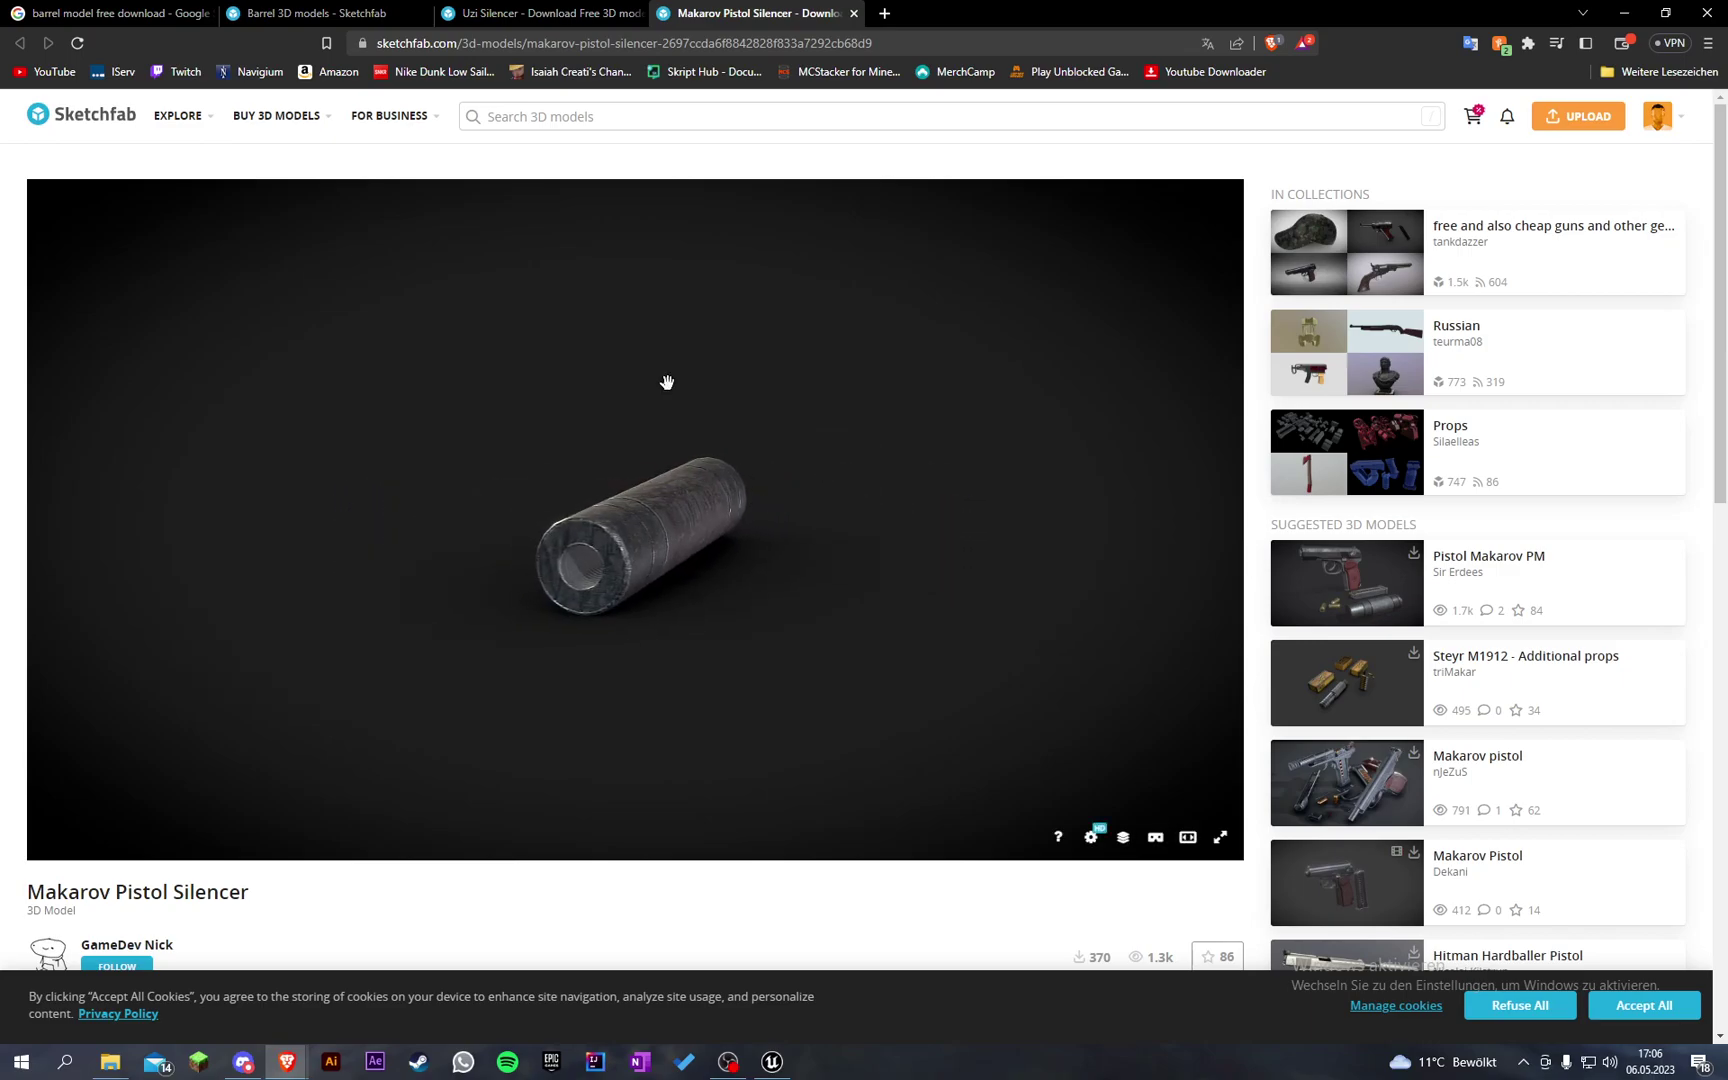
{"action": "key", "text": "ctrl+shift+Tab"}
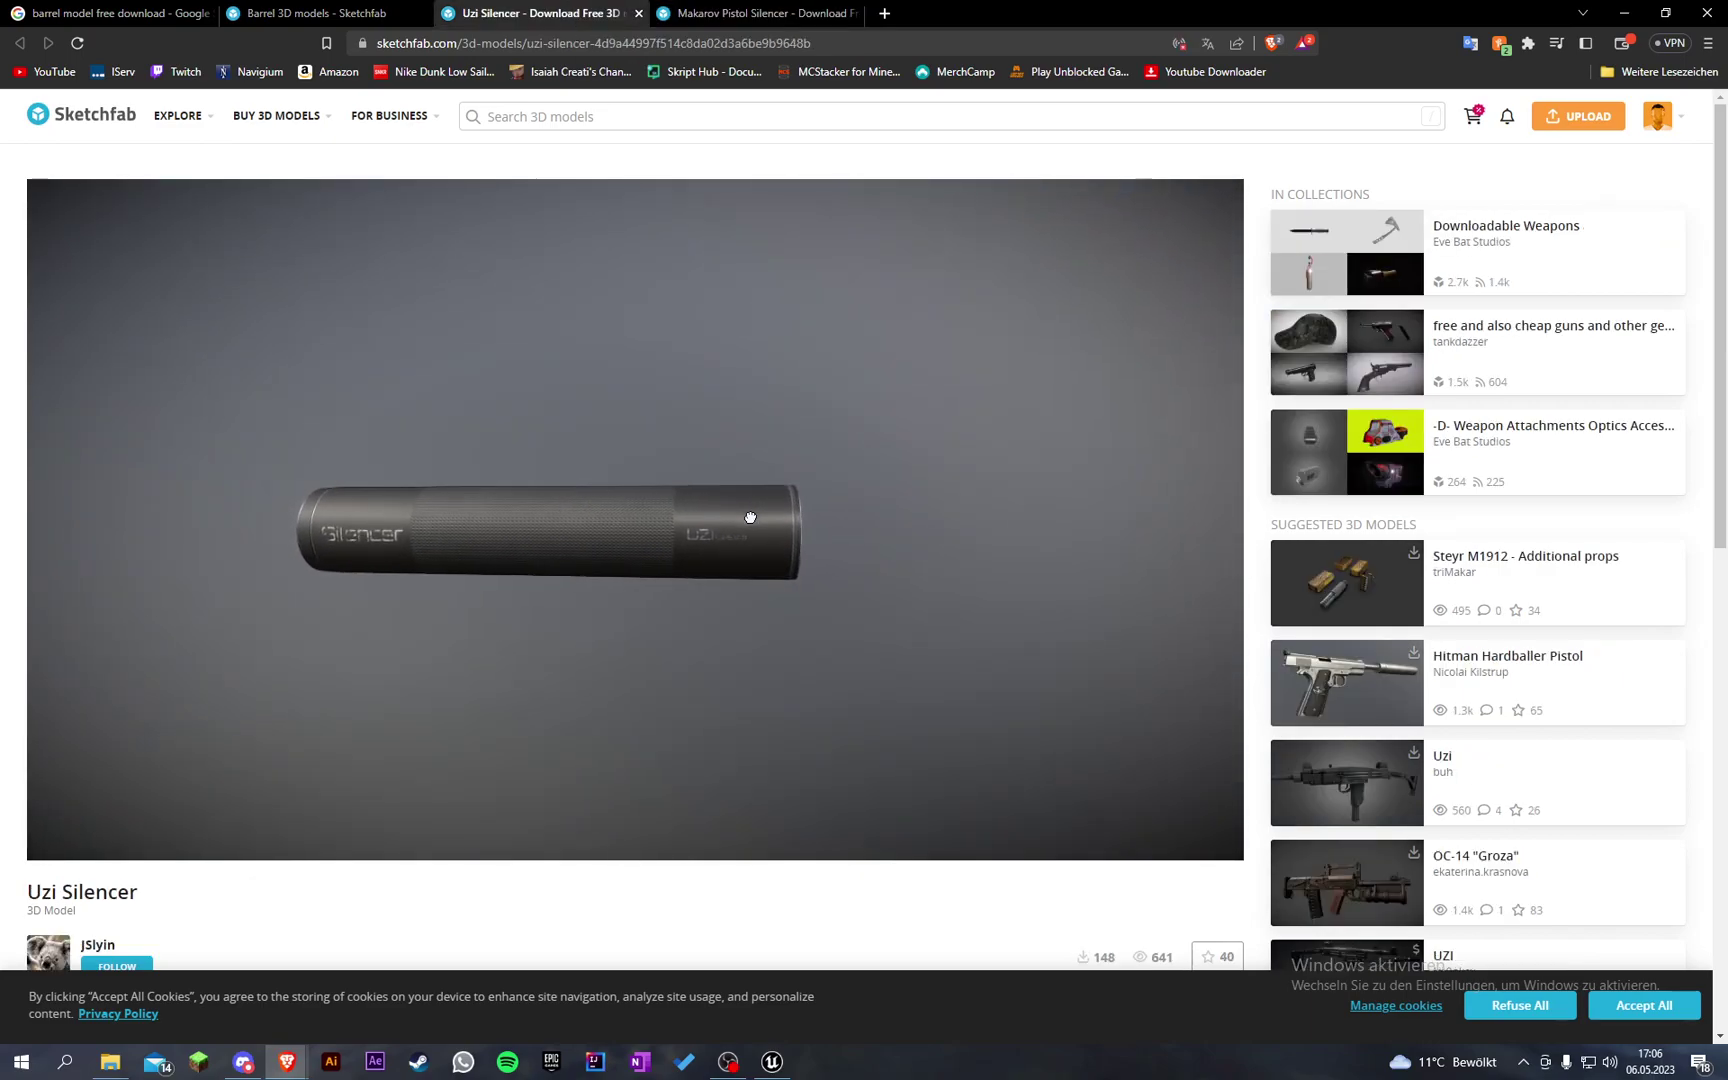
{"action": "left_click_drag", "start_coordinate": [751, 525], "coordinate": [791, 522]}
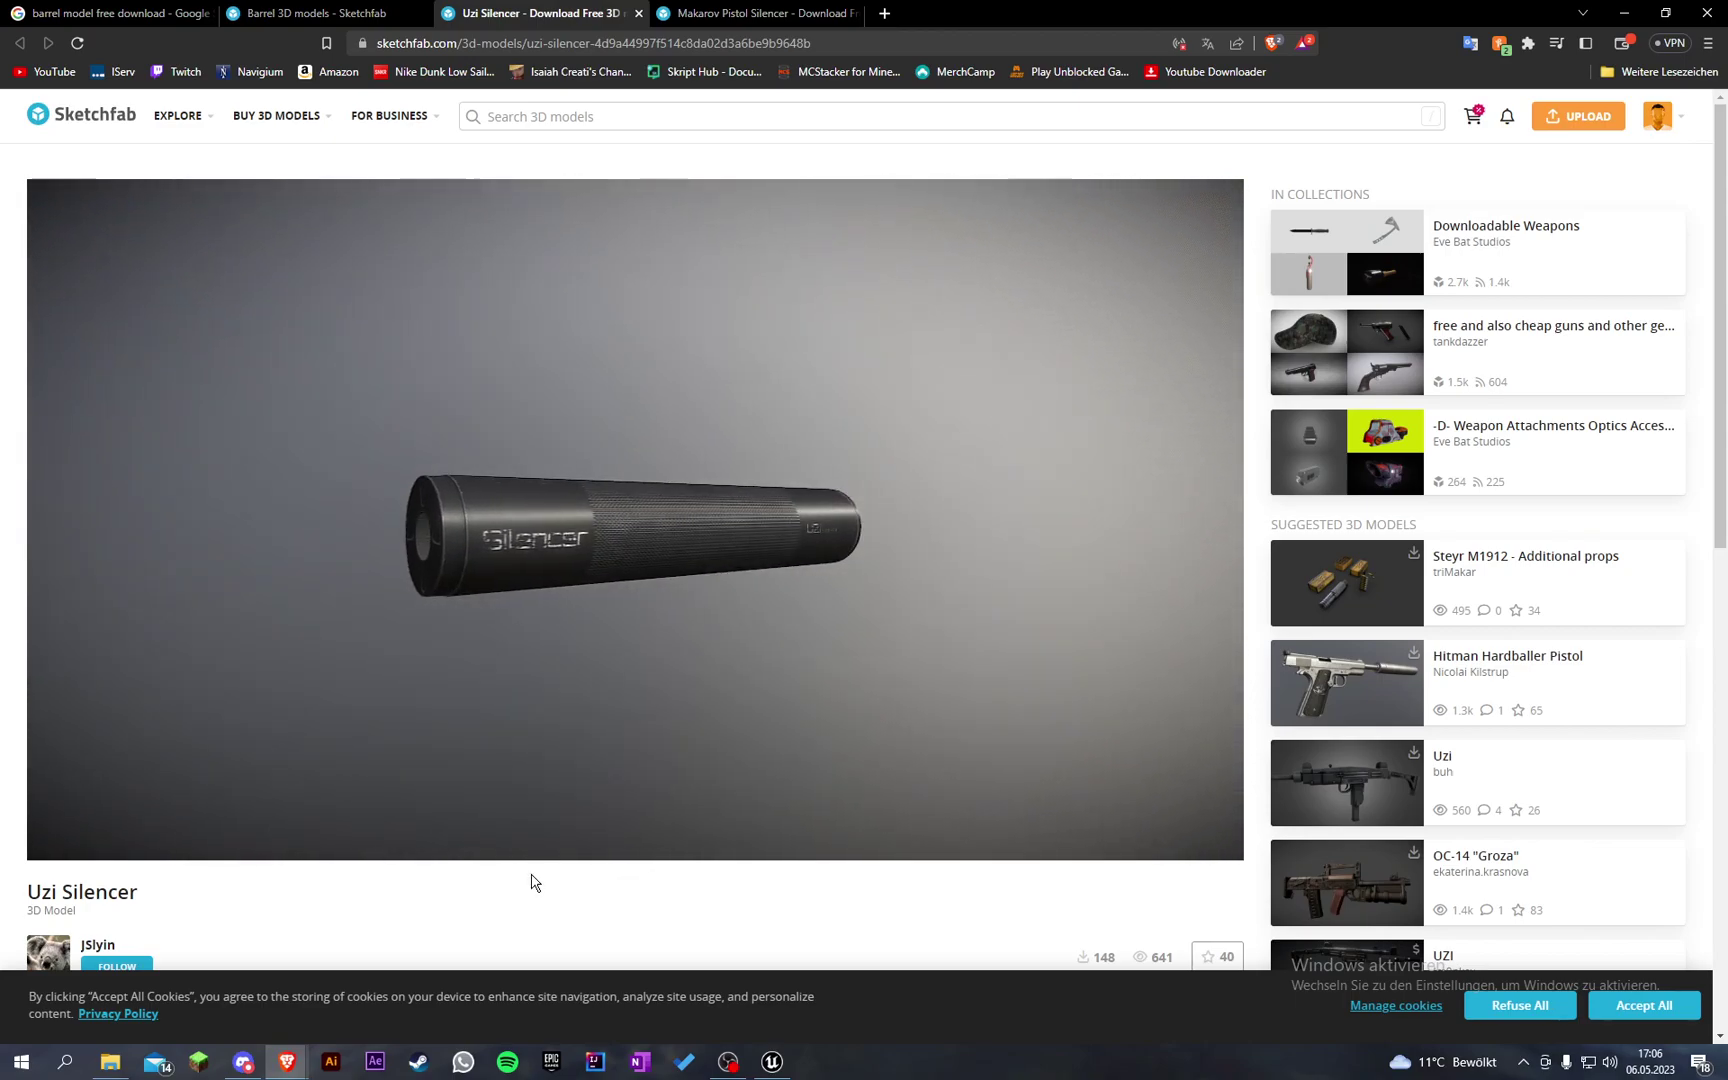
Step: Start the Uzi Silencer download as GLB with 4k textures and choose the Weapon folder inside FPSTutorial as its location
{"action": "scroll", "coordinate": [532, 879], "scroll_direction": "down", "scroll_amount": 3}
{"action": "left_click", "coordinate": [130, 645]}
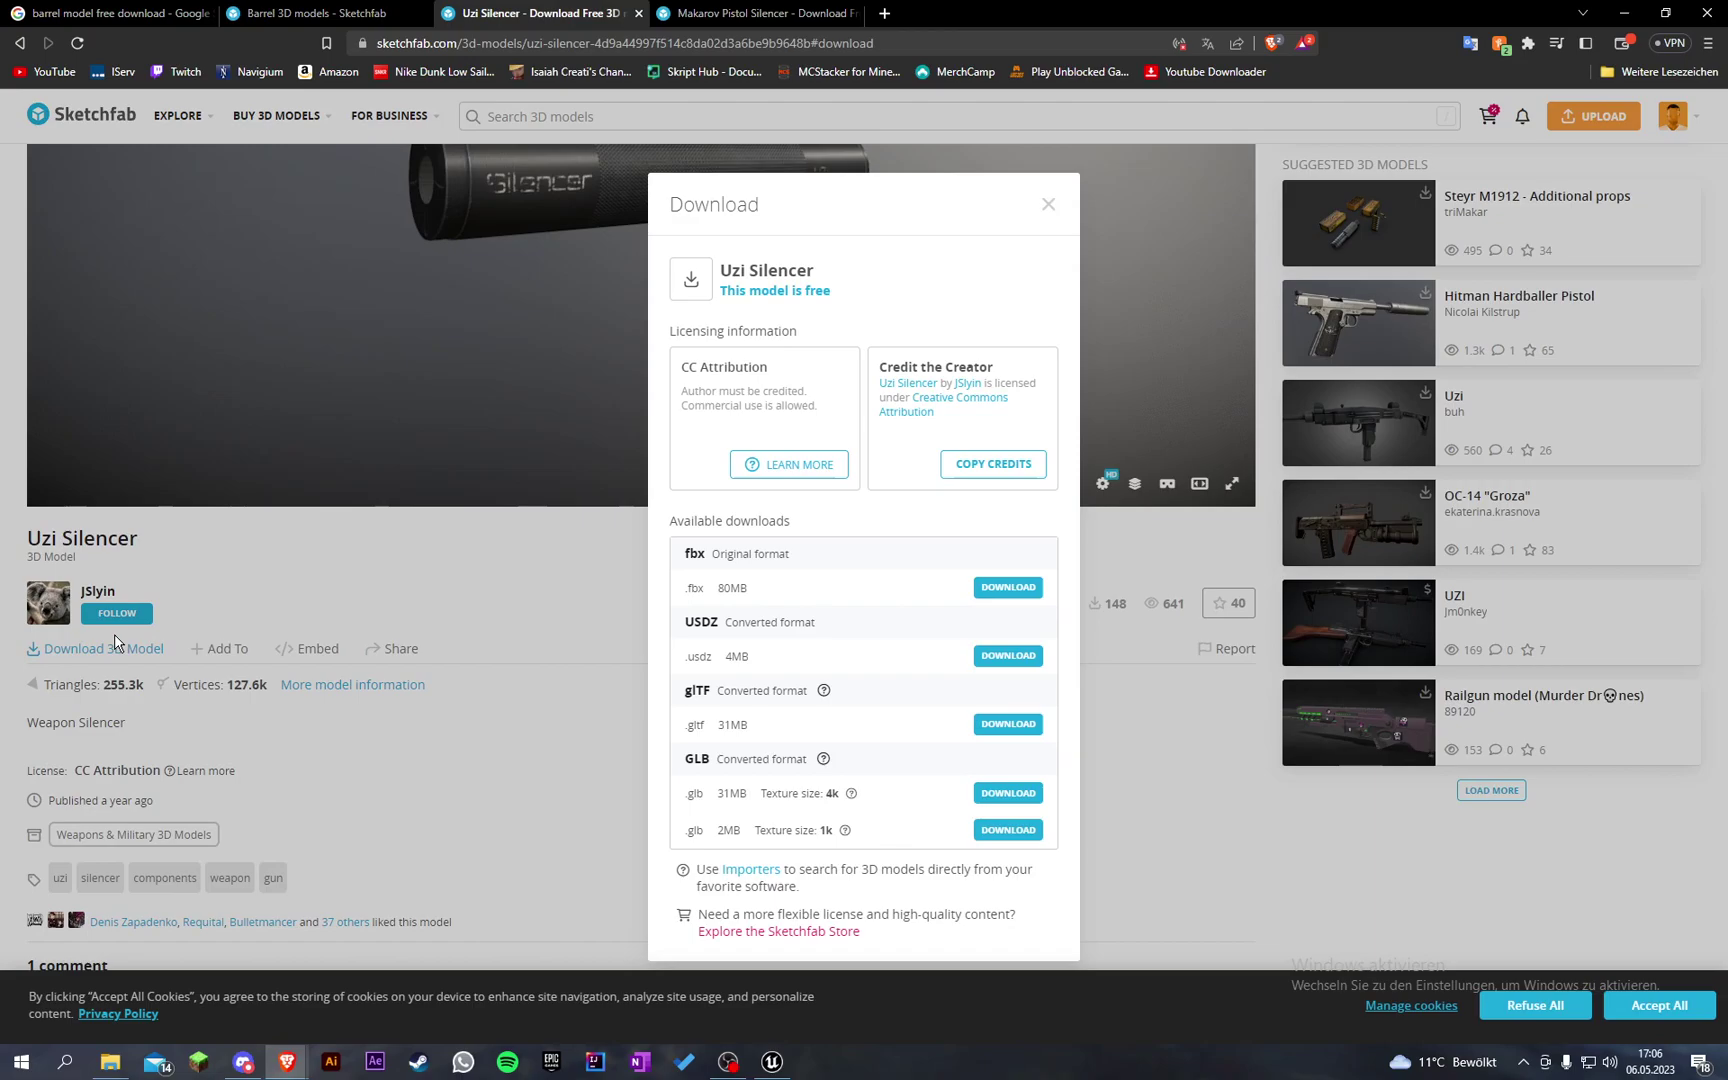
{"action": "left_click", "coordinate": [1008, 792]}
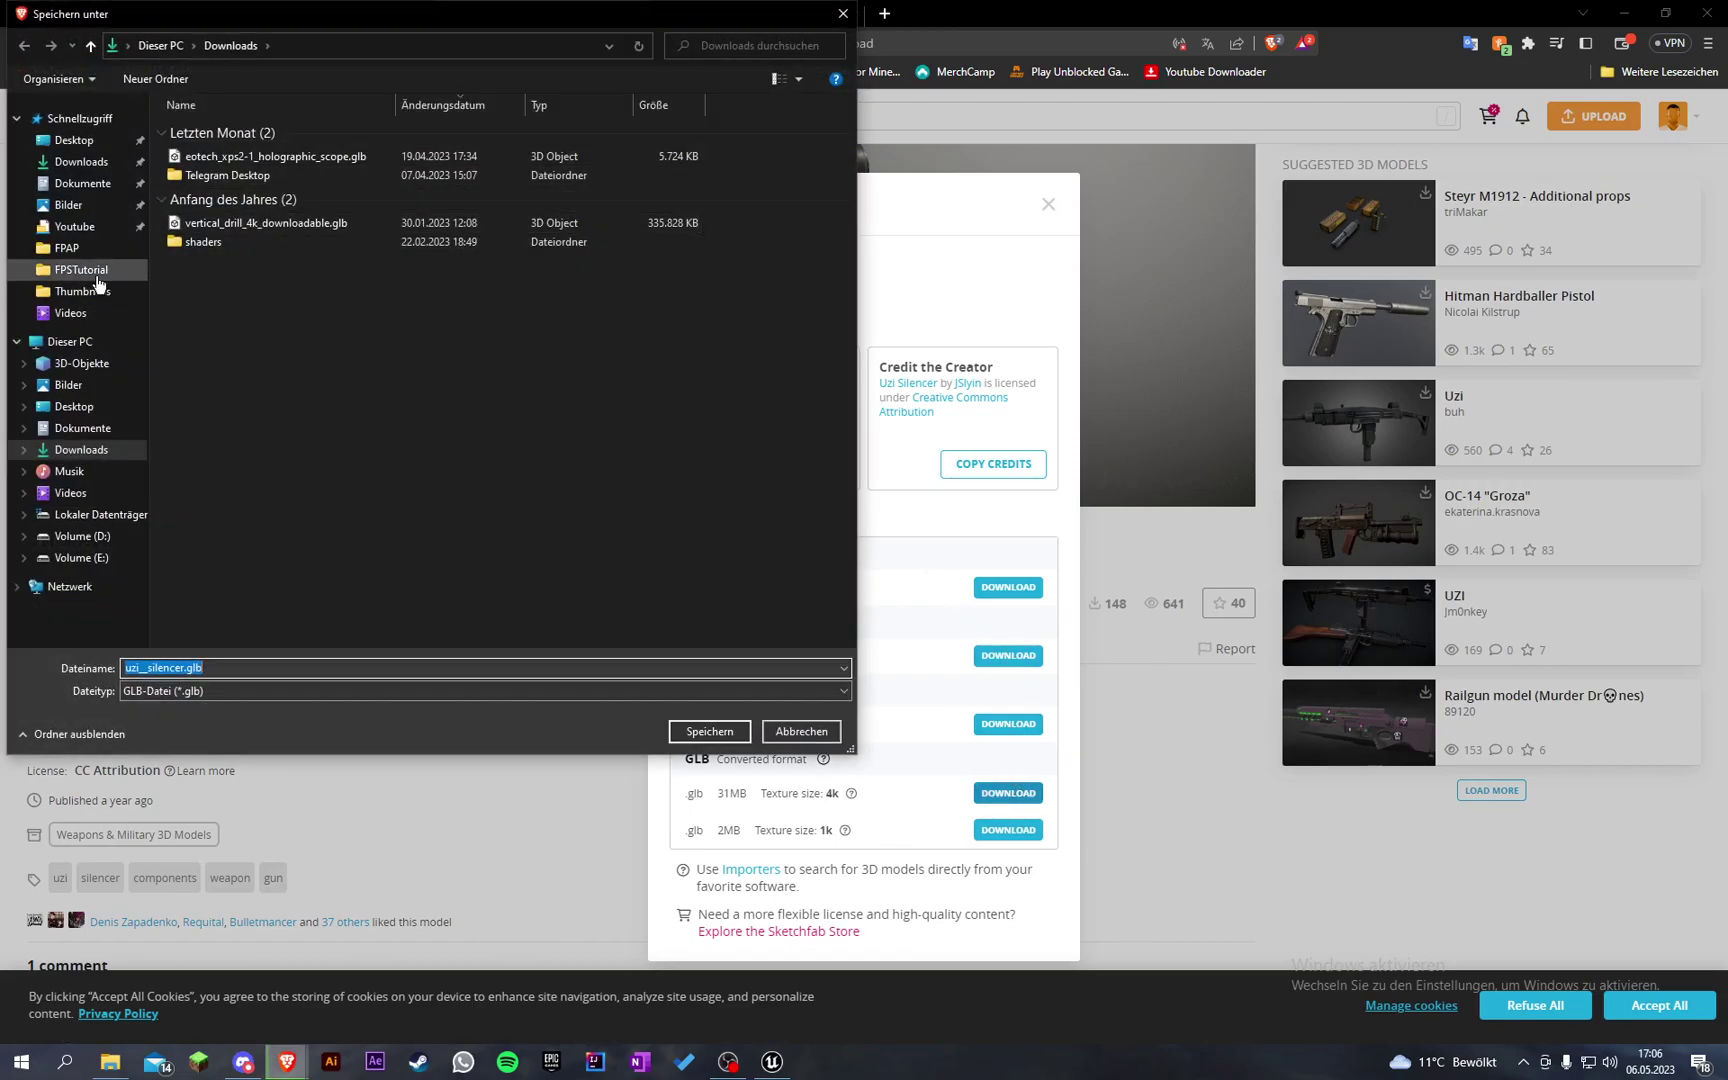
{"action": "left_click", "coordinate": [80, 269]}
{"action": "left_click", "coordinate": [284, 45]}
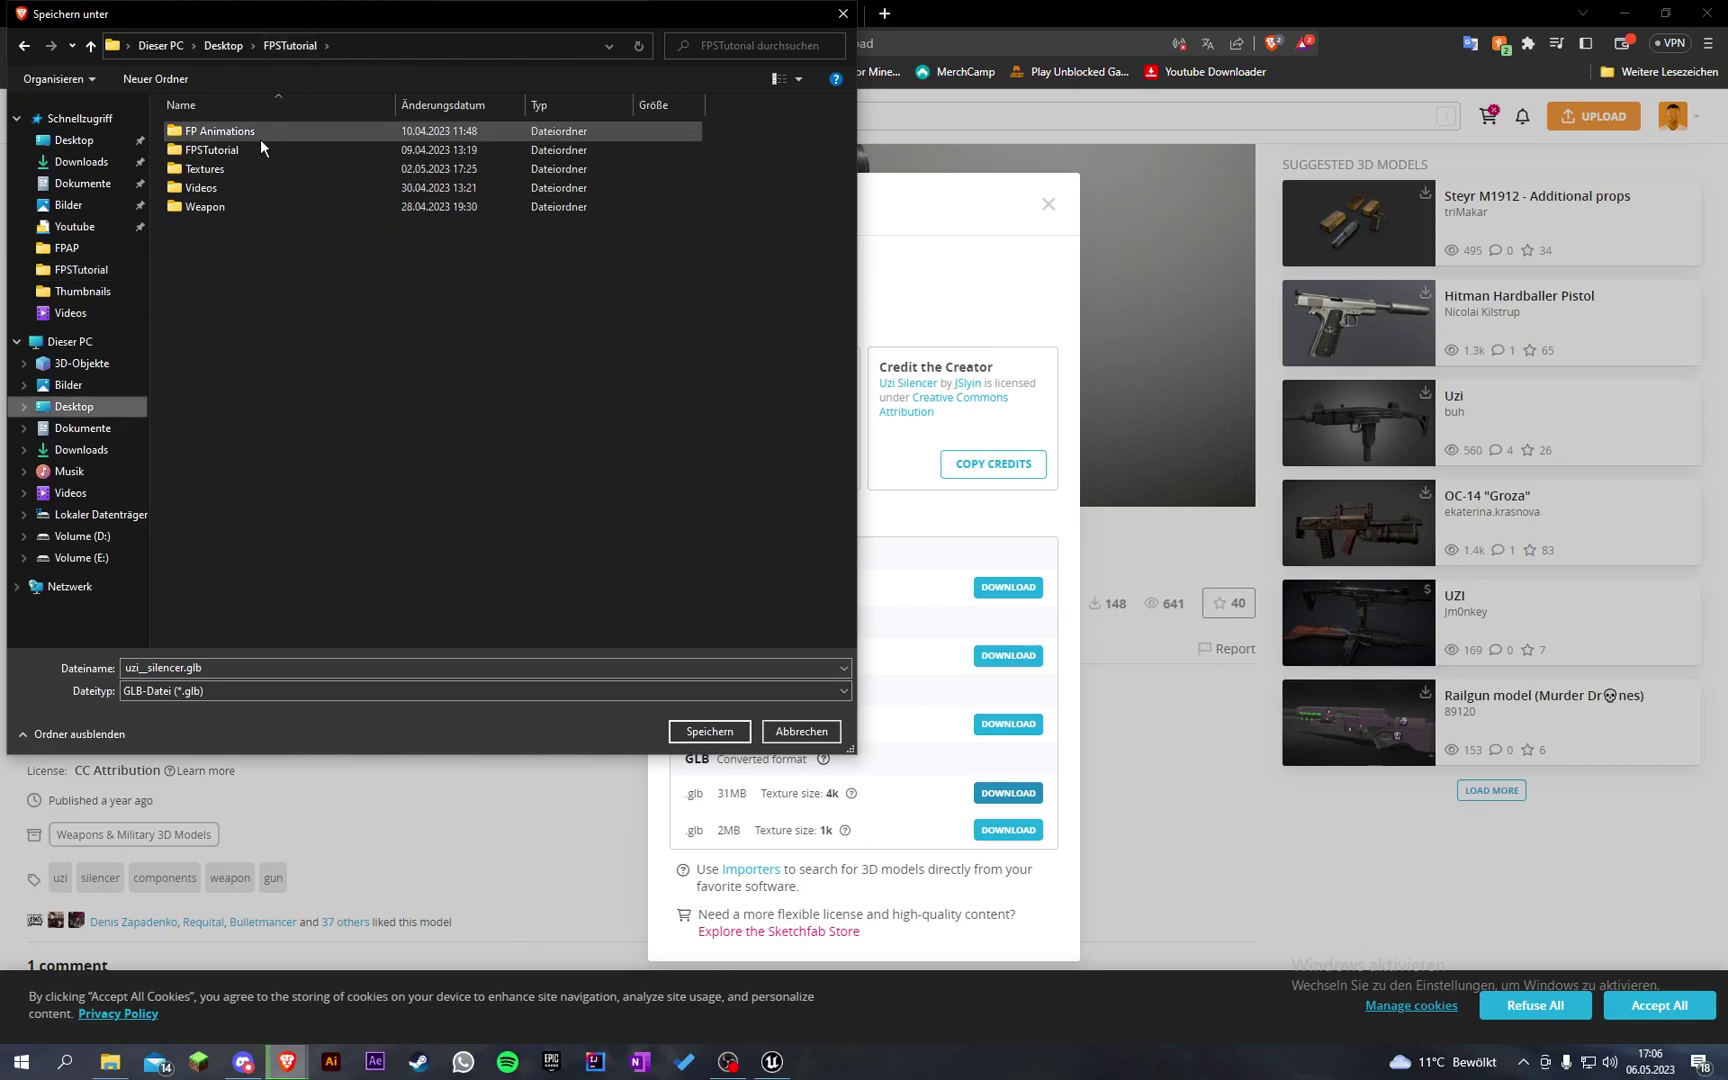
{"action": "double_click", "coordinate": [243, 207]}
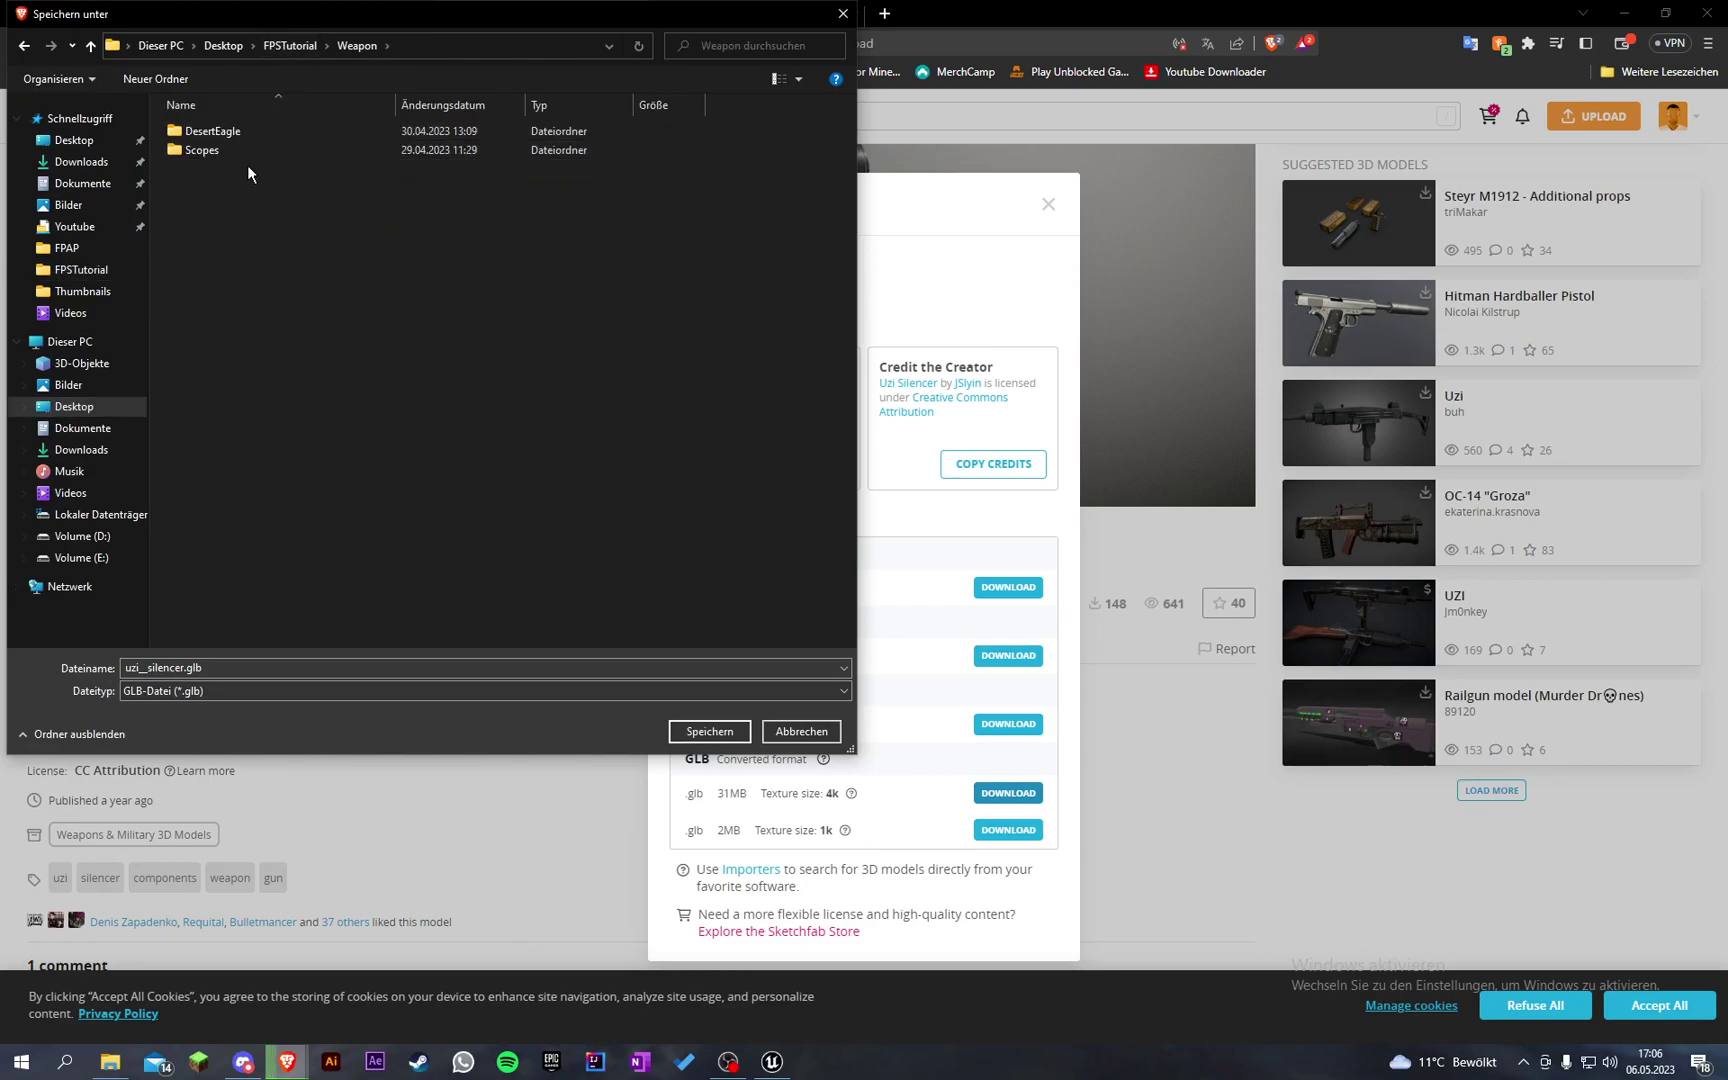
Step: Create a folder named Barrels inside the Weapon folder and save uzi__silencer.glb in it
{"action": "right_click", "coordinate": [229, 213]}
{"action": "mouse_move", "coordinate": [400, 465]}
{"action": "left_click", "coordinate": [476, 470]}
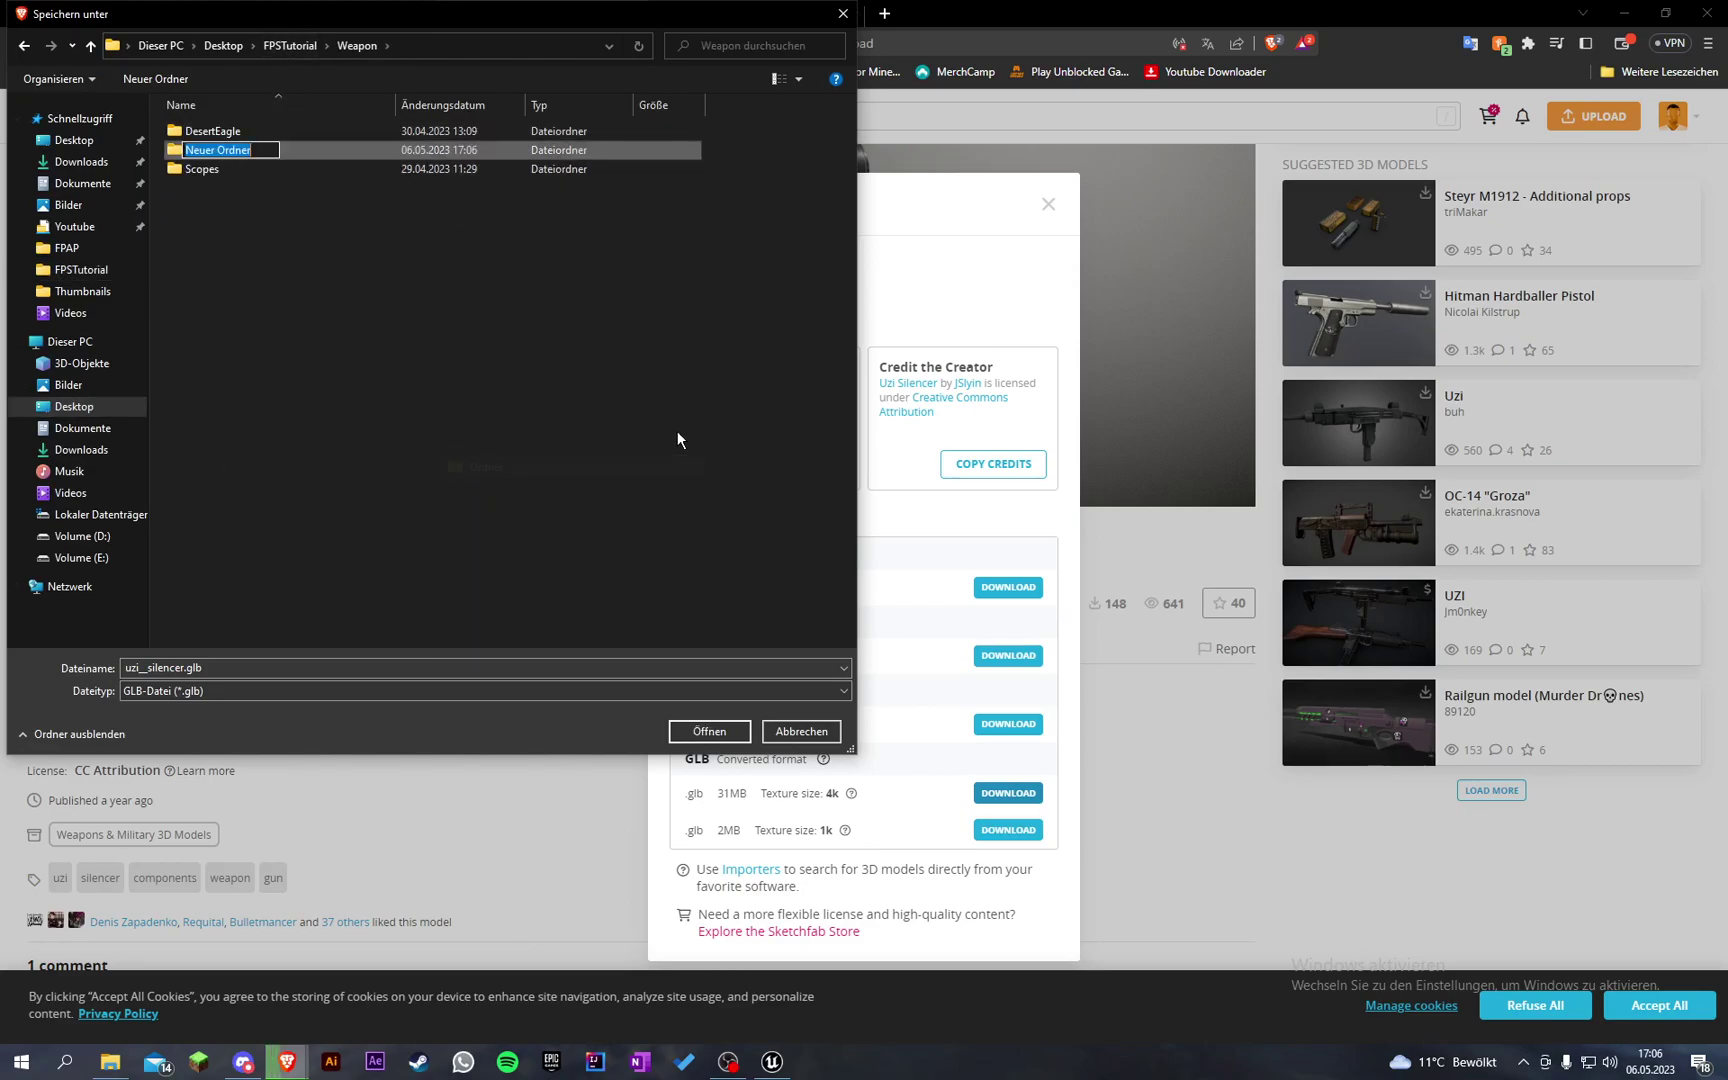
{"action": "type", "text": "Barrels"}
{"action": "key", "text": "Return"}
{"action": "double_click", "coordinate": [308, 130]}
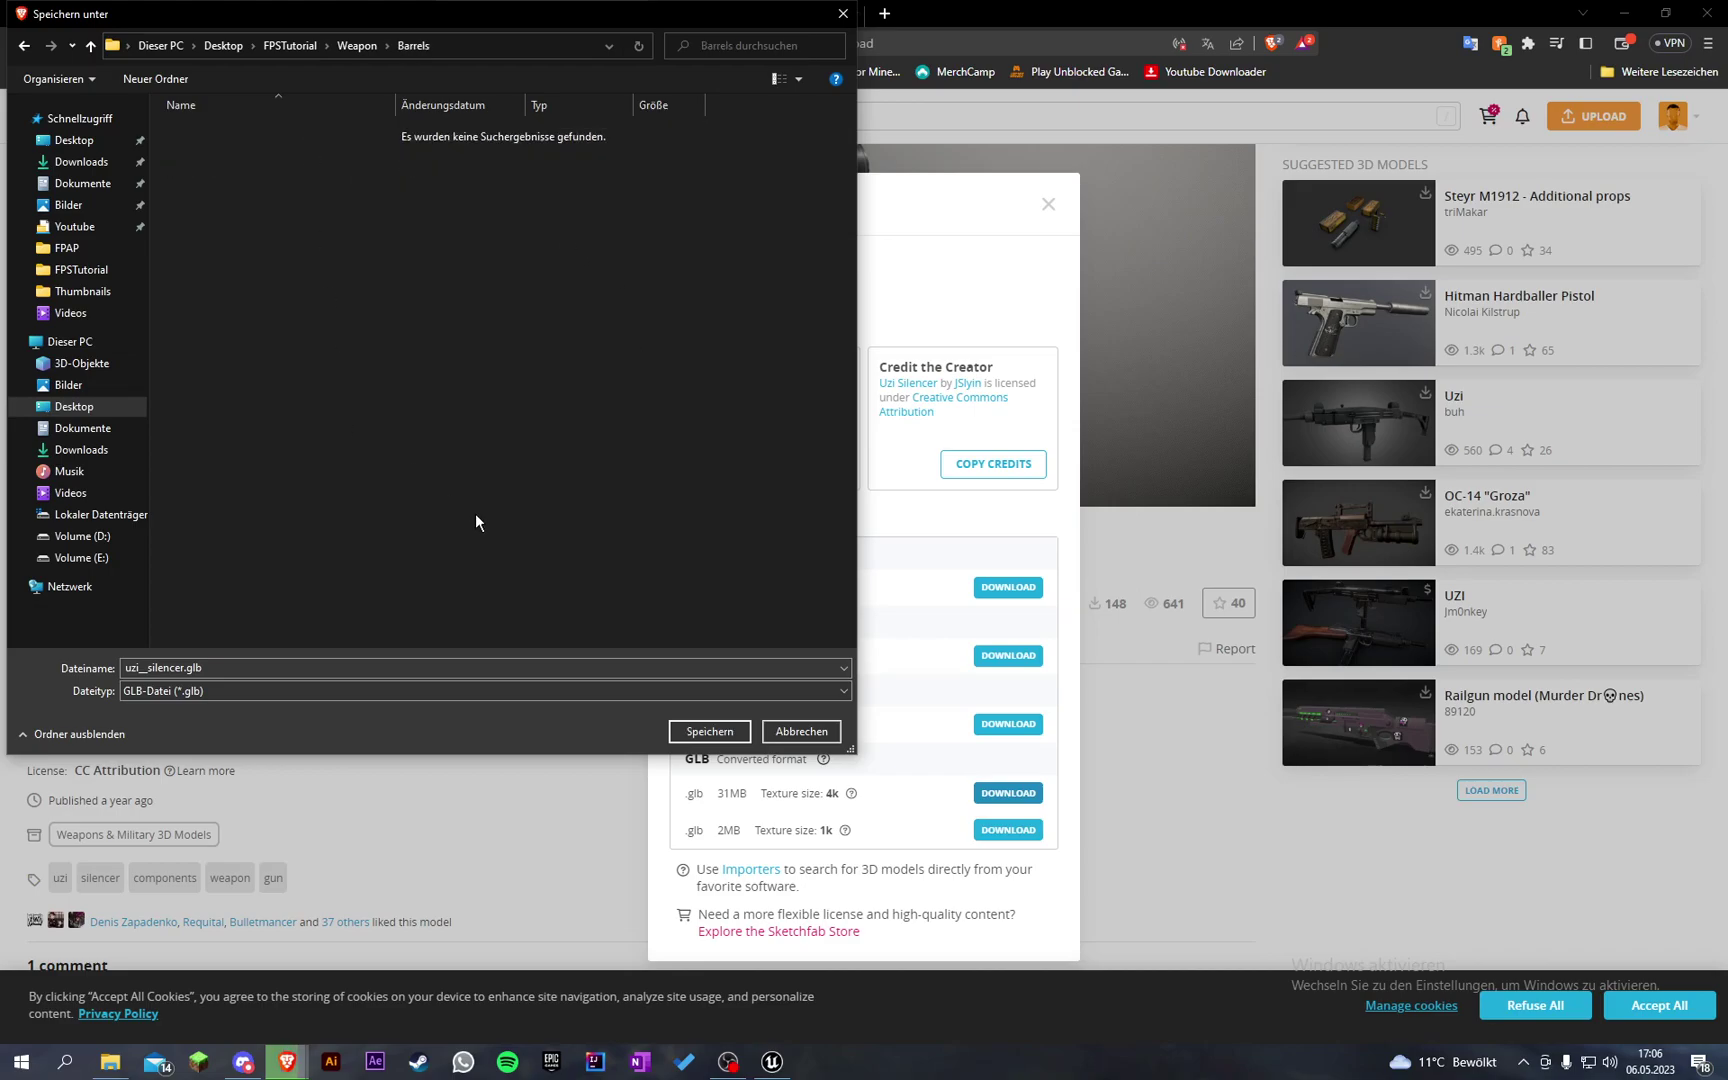
{"action": "left_click", "coordinate": [709, 731]}
Step: Launch Blender and delete all default objects from the new scene
{"action": "left_click", "coordinate": [66, 1062]}
{"action": "type", "text": "blen"}
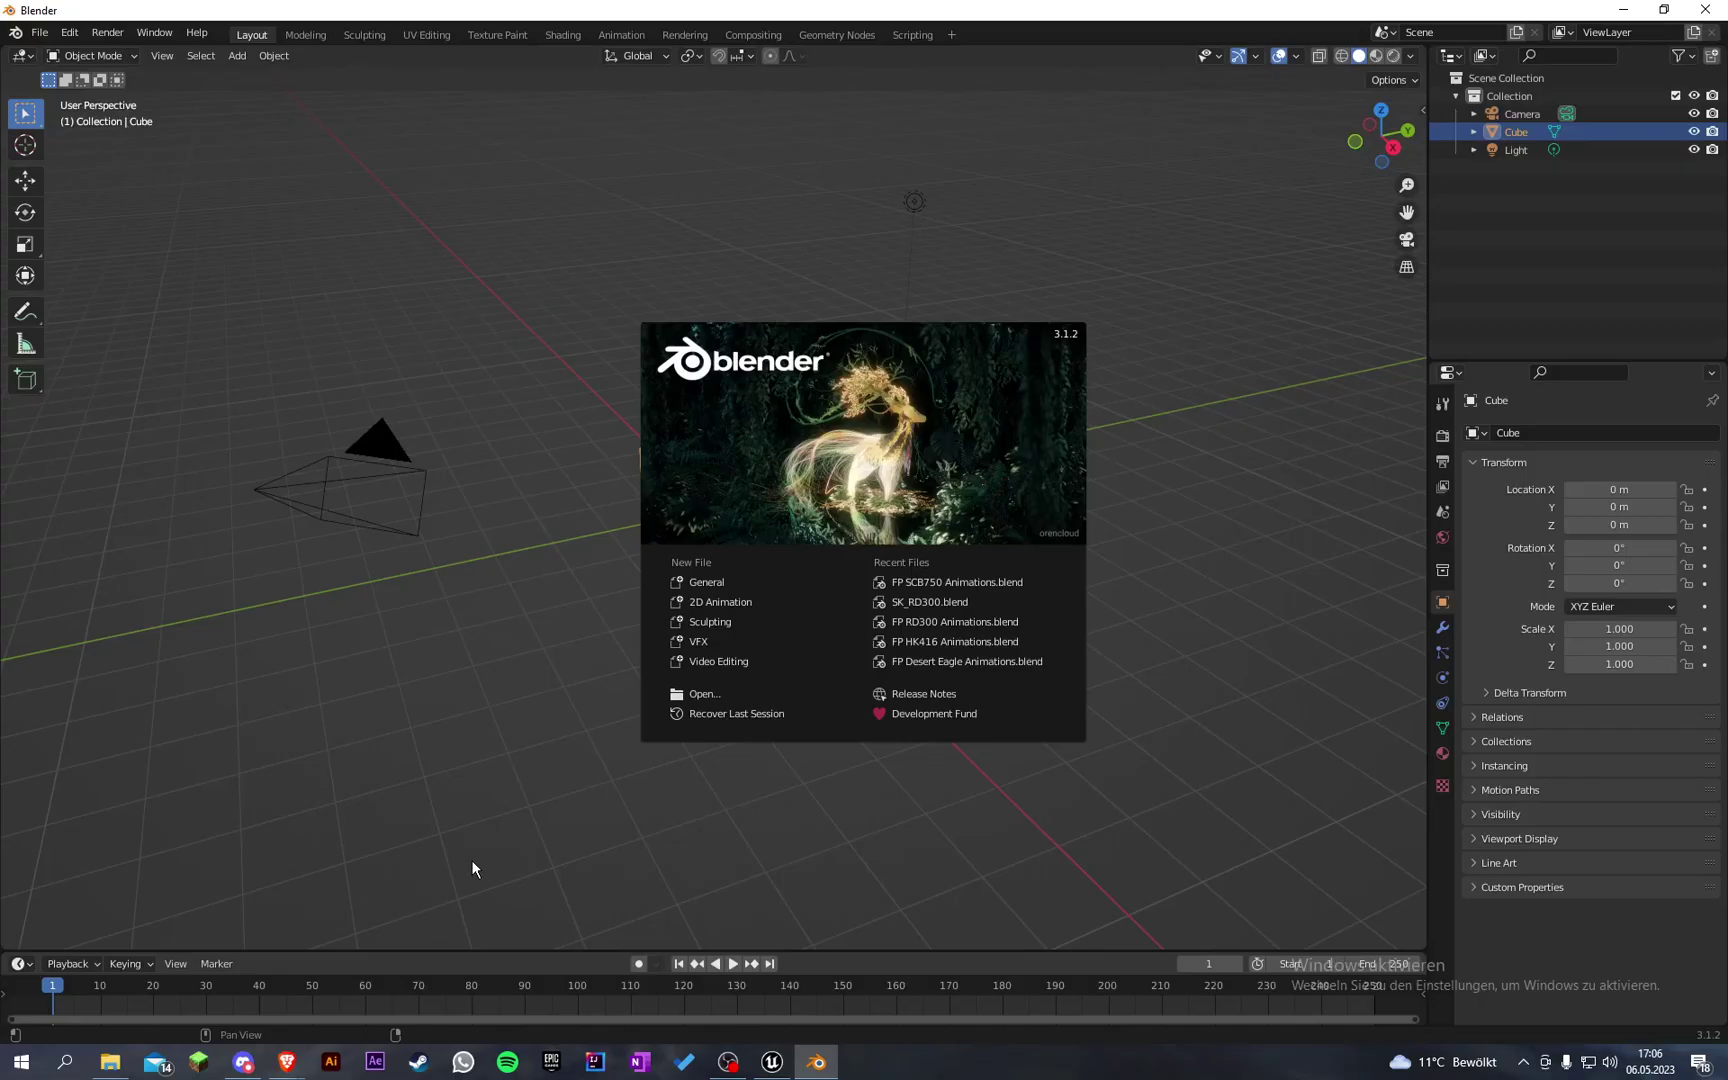
{"action": "key", "text": "a"}
{"action": "key", "text": "Delete"}
Step: Set the scene's unit scale to 0.01 and enable Separate Units
{"action": "left_click", "coordinate": [1549, 531]}
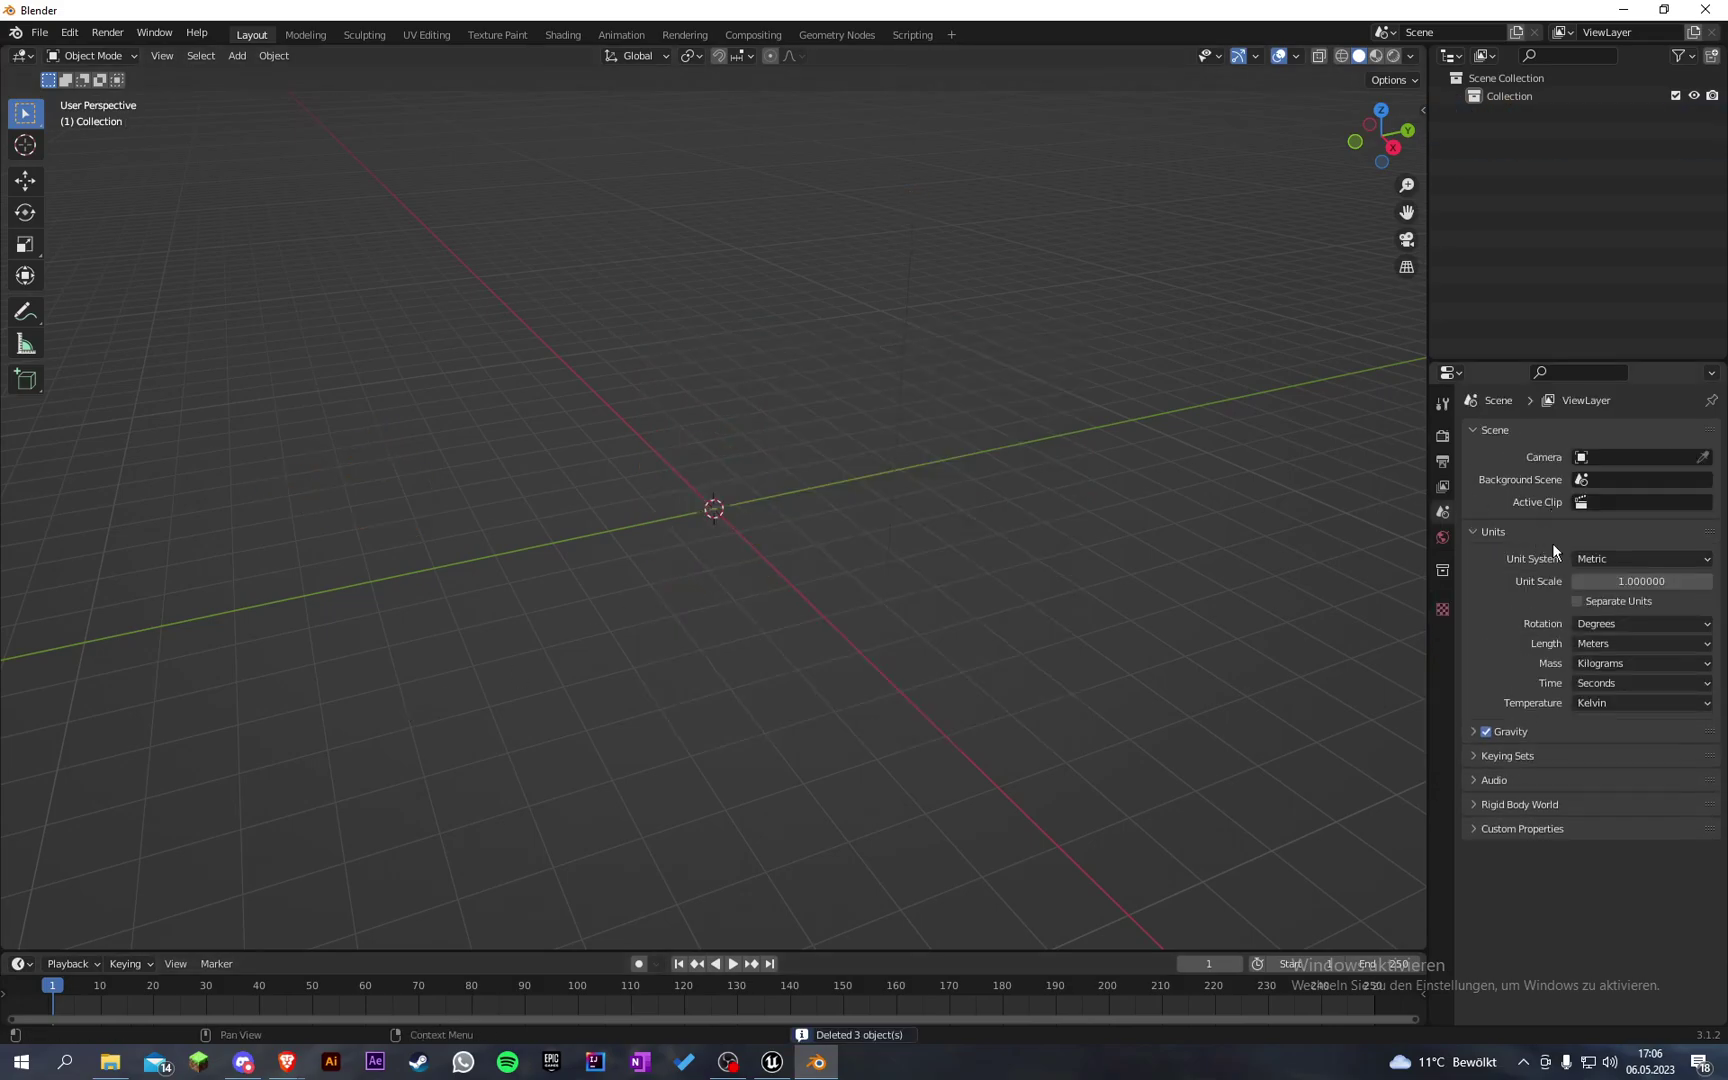
{"action": "left_click", "coordinate": [1690, 586]}
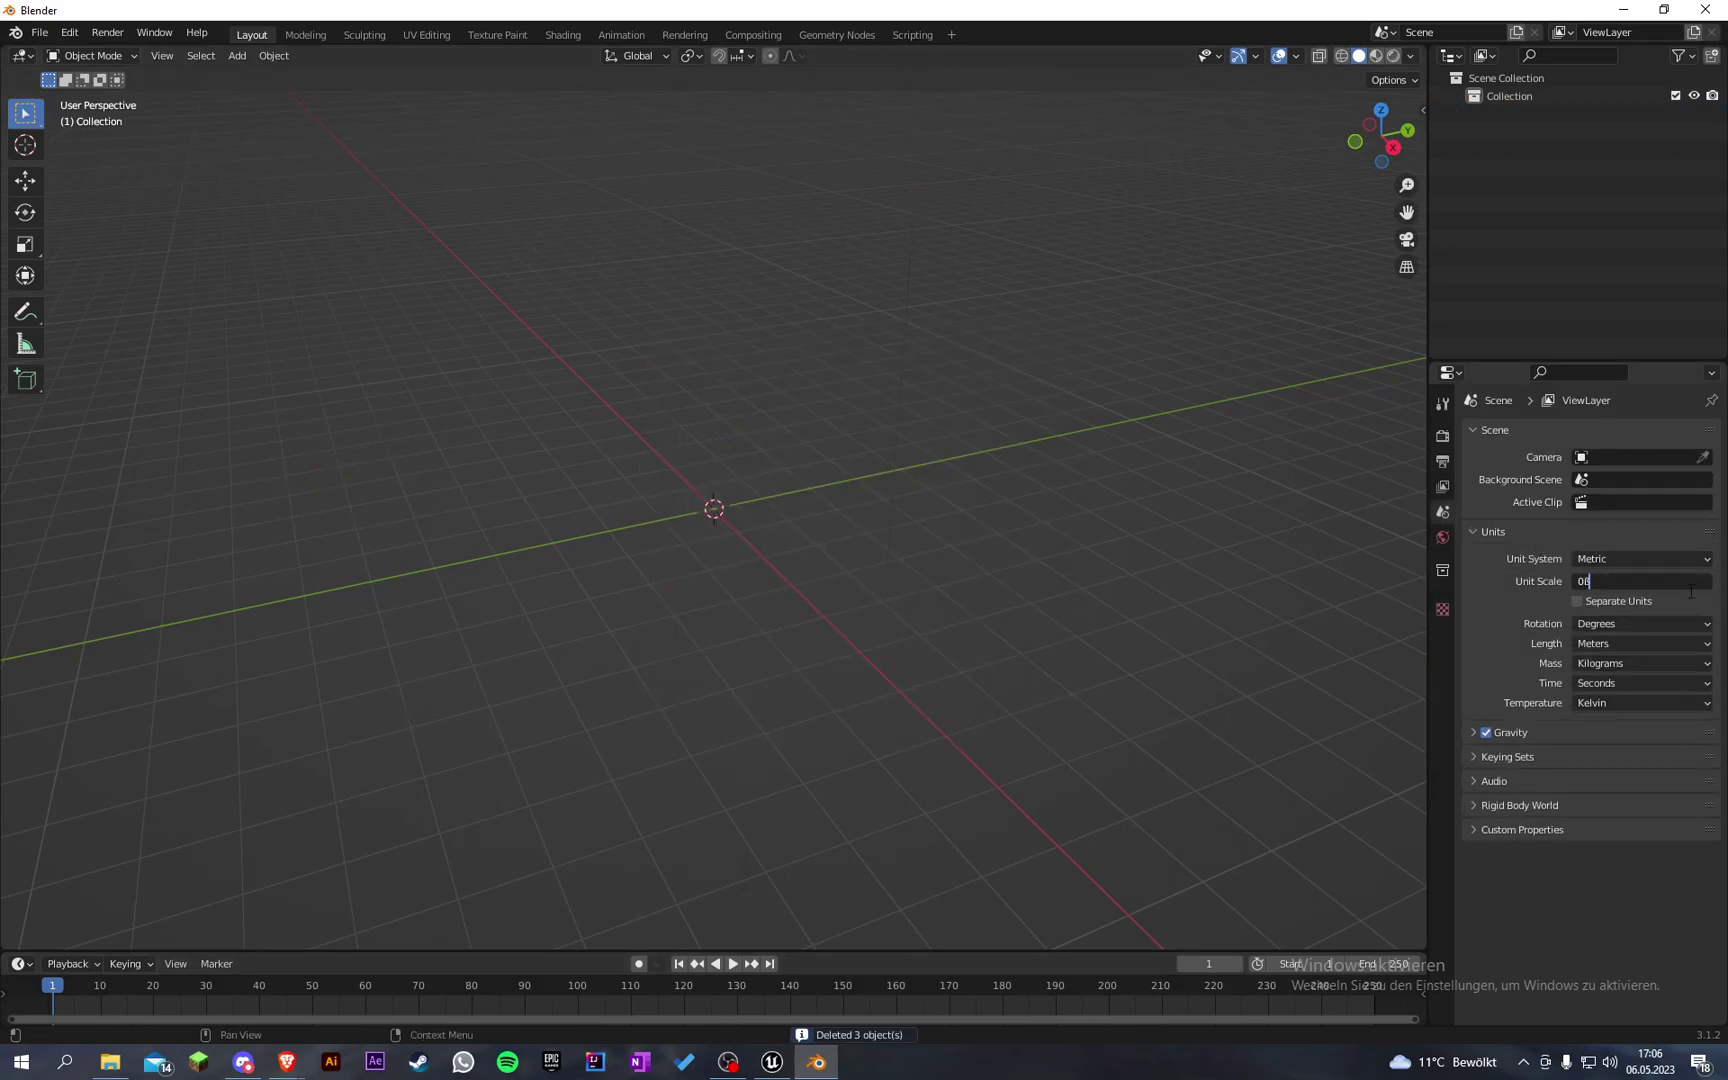
{"action": "type", "text": "0.01"}
{"action": "key", "text": "Return"}
{"action": "left_click", "coordinate": [1660, 597]}
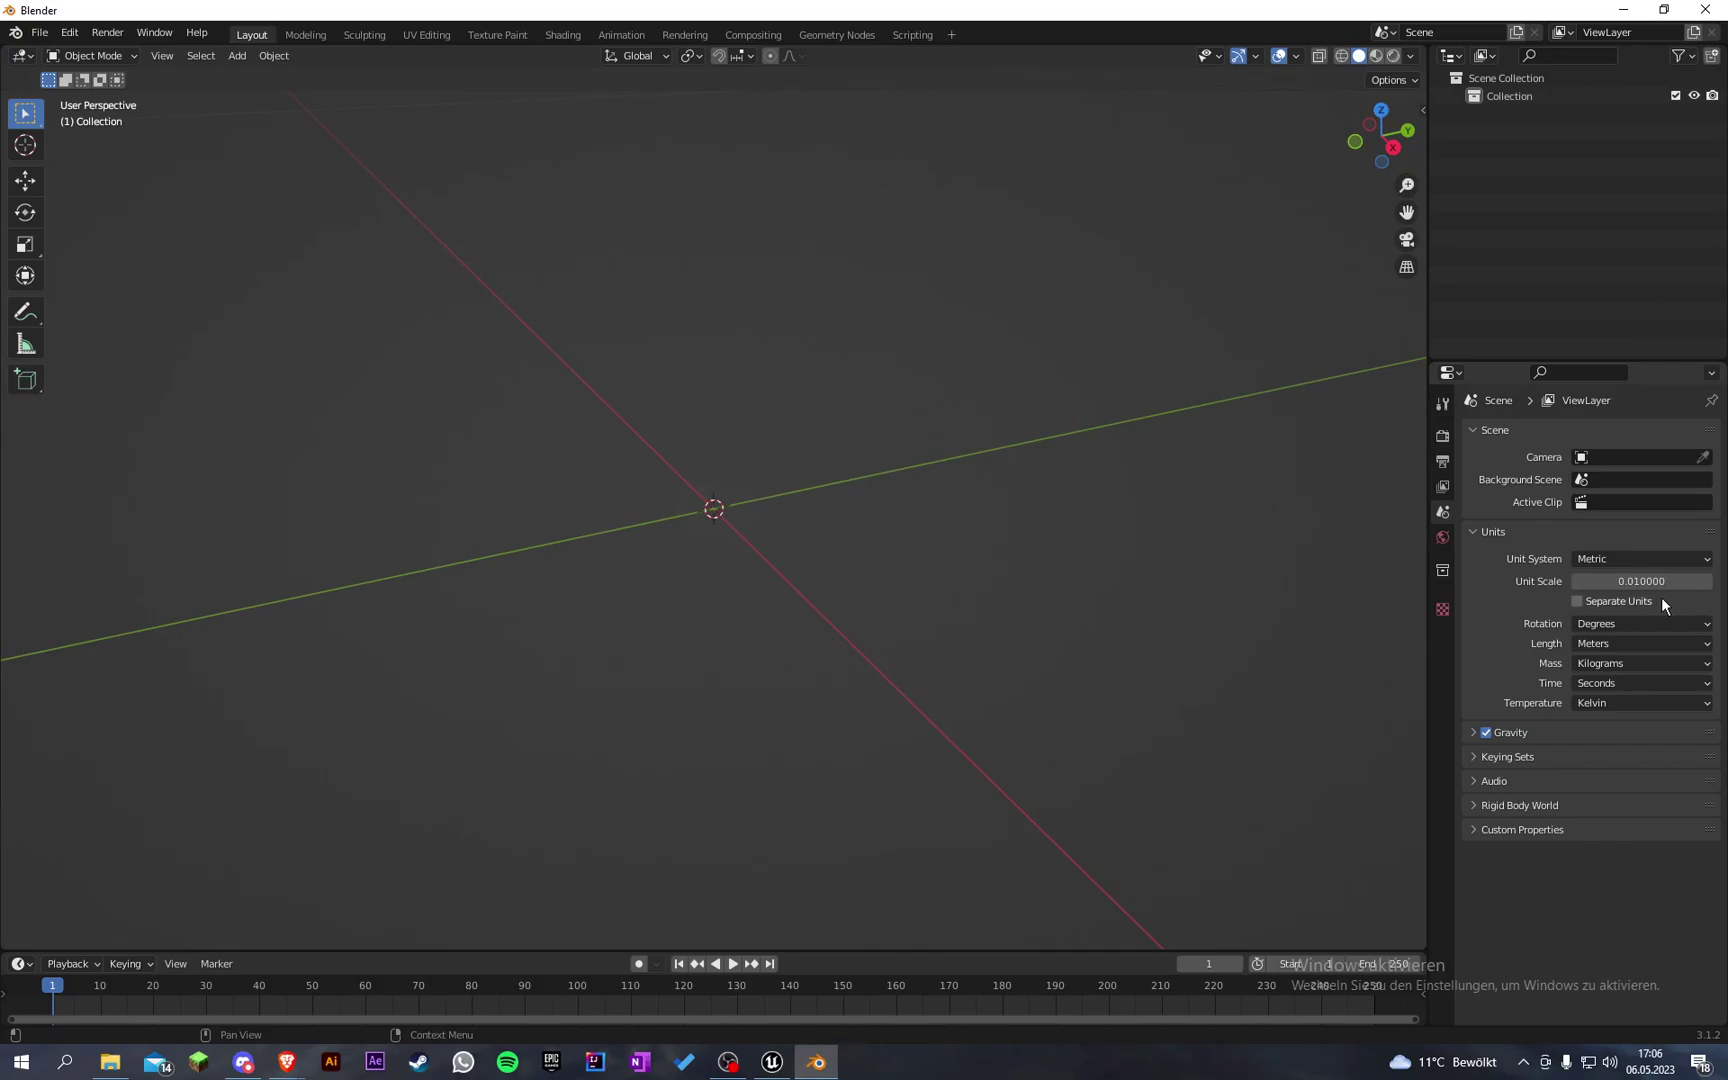
Step: Save the Blender file as SM_Silencer.blend in the desktop's FPSTutorial\Weapon\Barrels folder
{"action": "key", "text": "ctrl+s"}
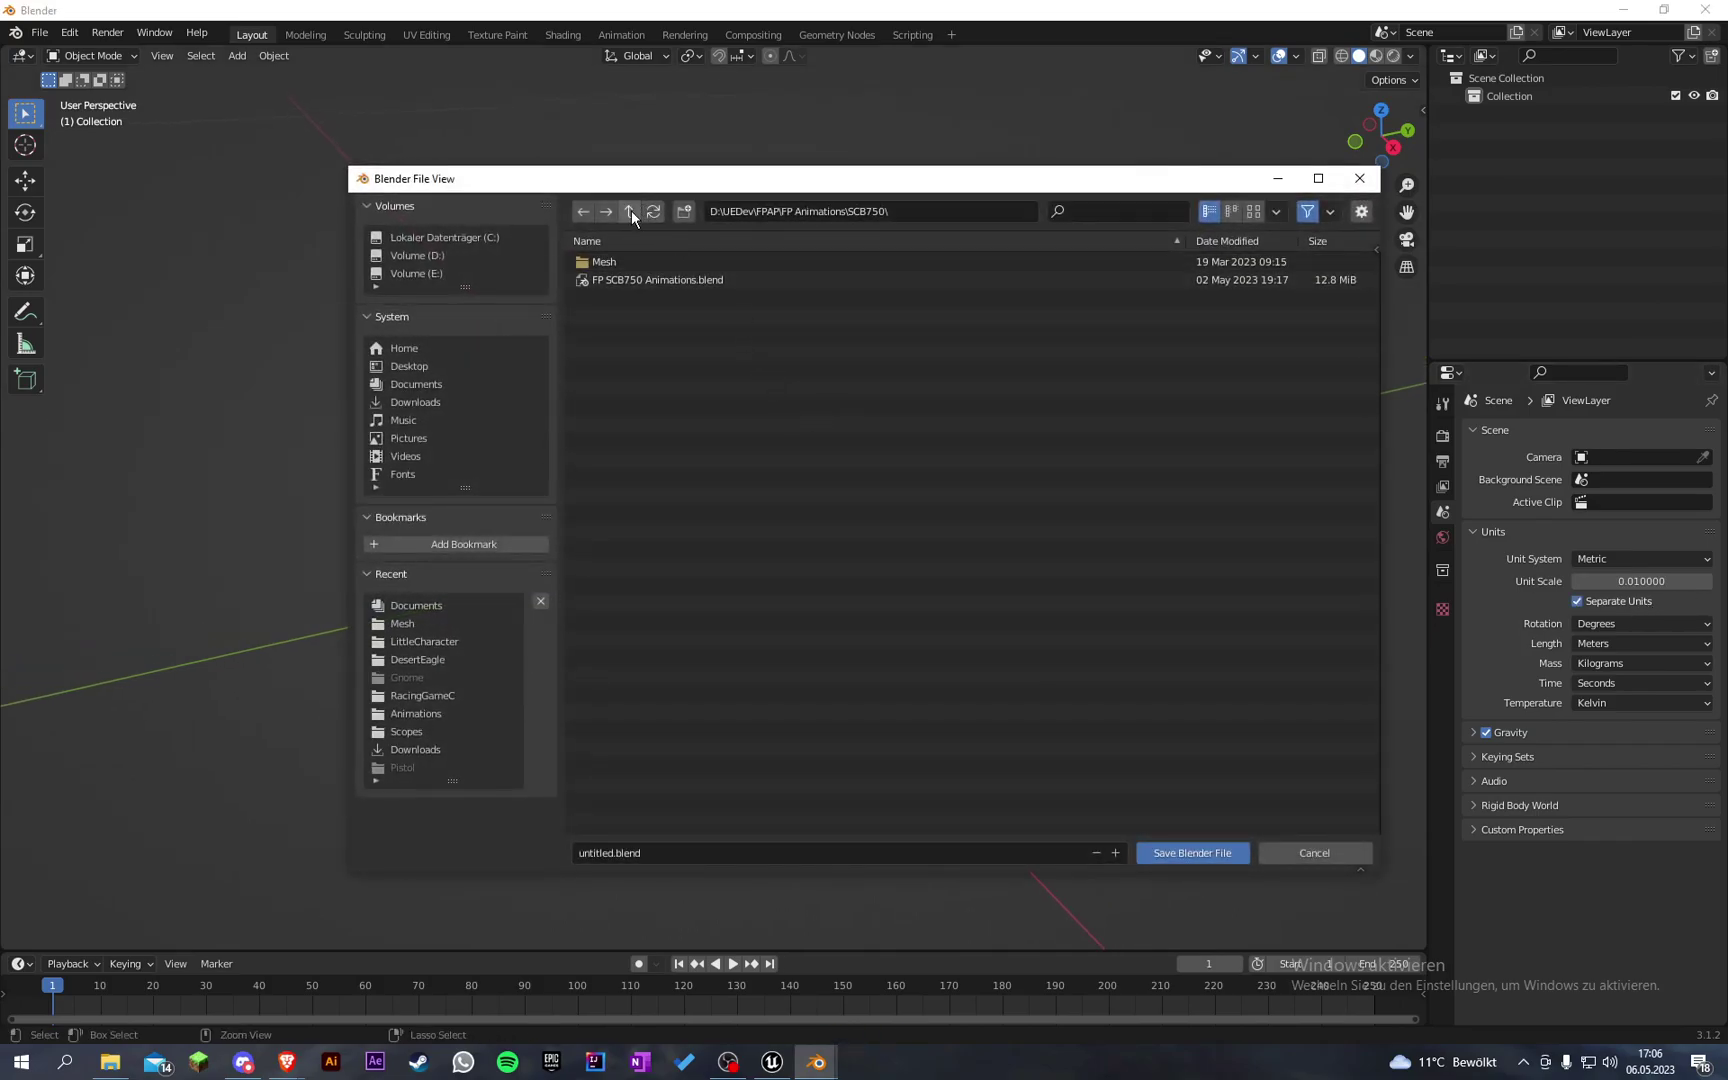
{"action": "left_click", "coordinate": [630, 211]}
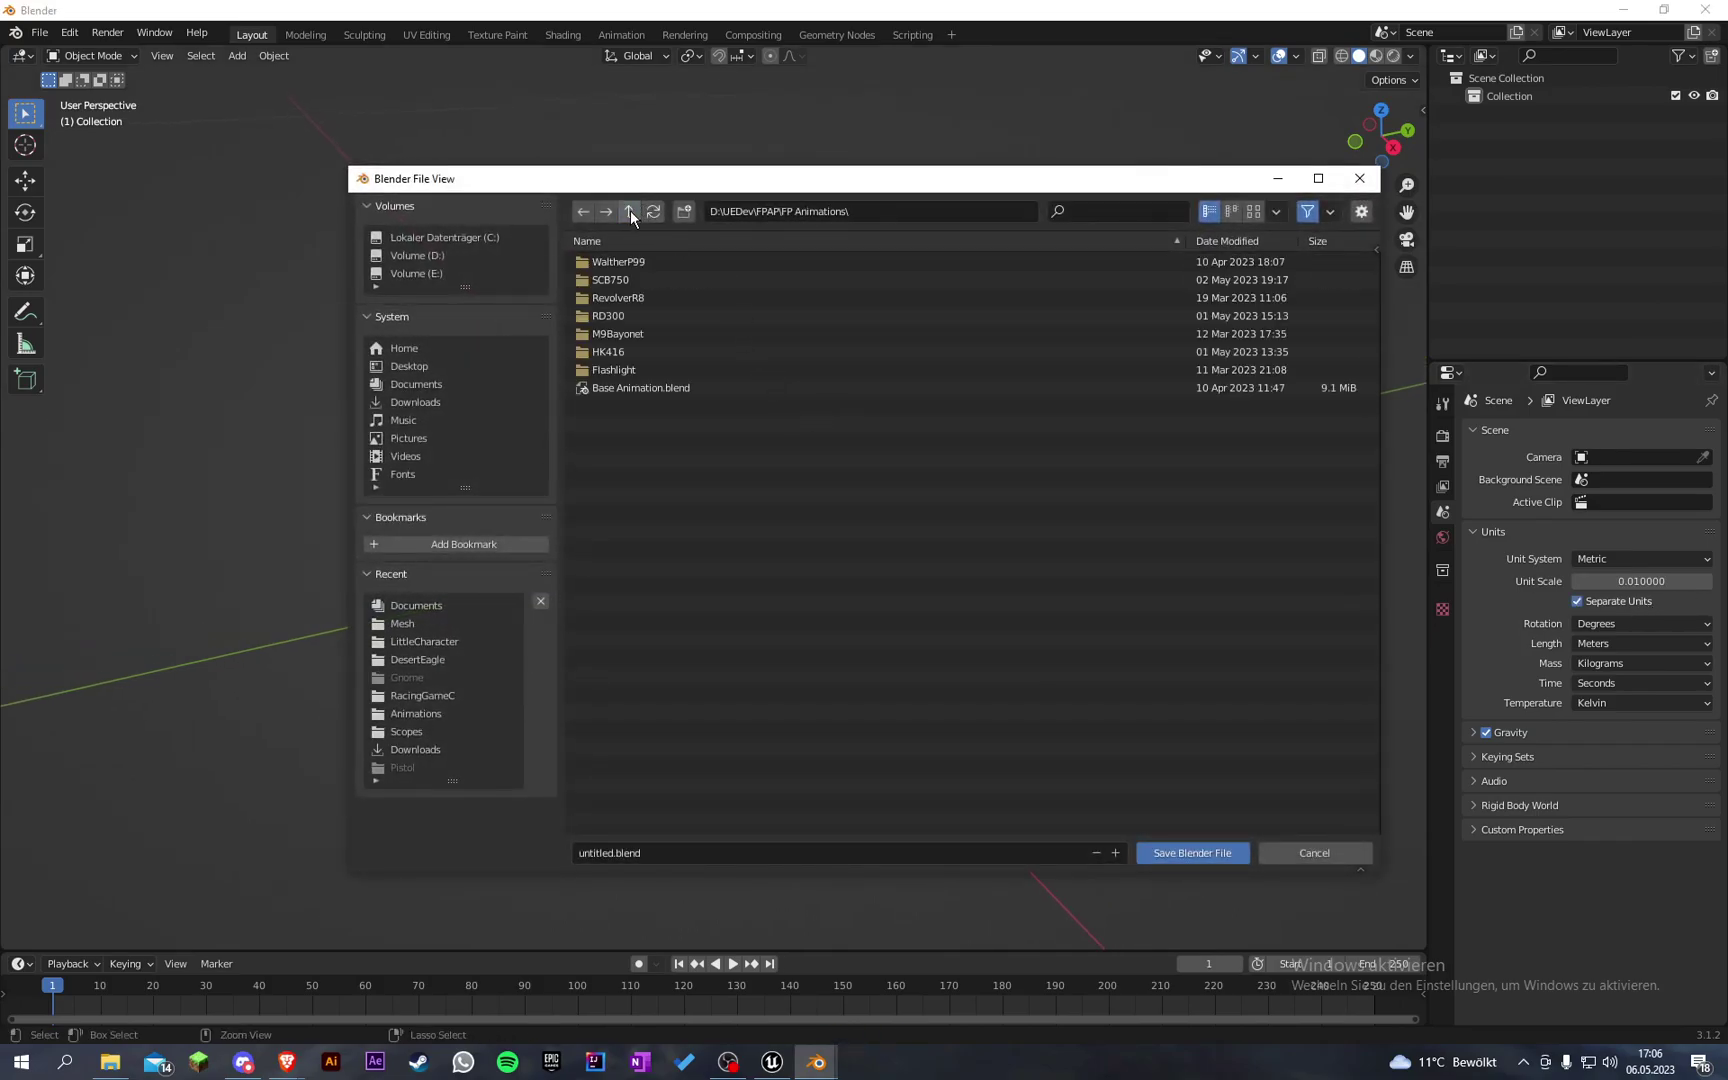
{"action": "left_click", "coordinate": [439, 714]}
{"action": "left_click", "coordinate": [425, 257]}
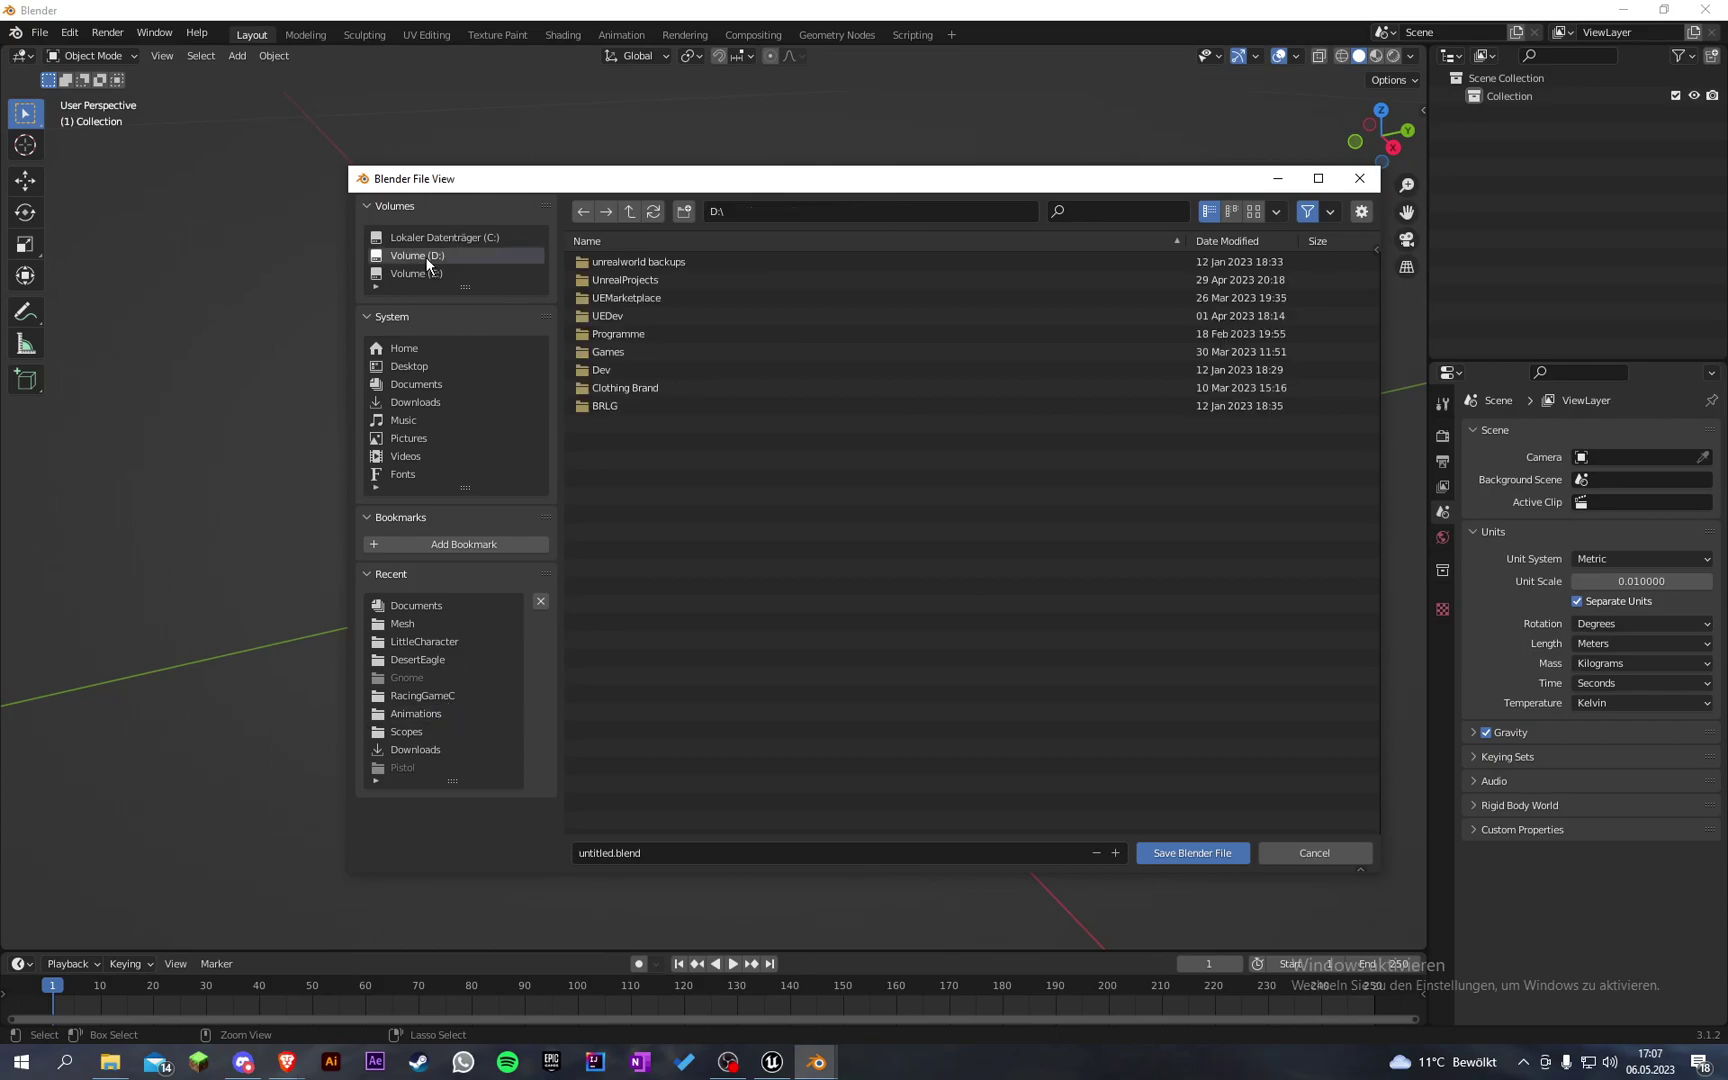
{"action": "left_click", "coordinate": [428, 352]}
{"action": "left_click", "coordinate": [660, 369]}
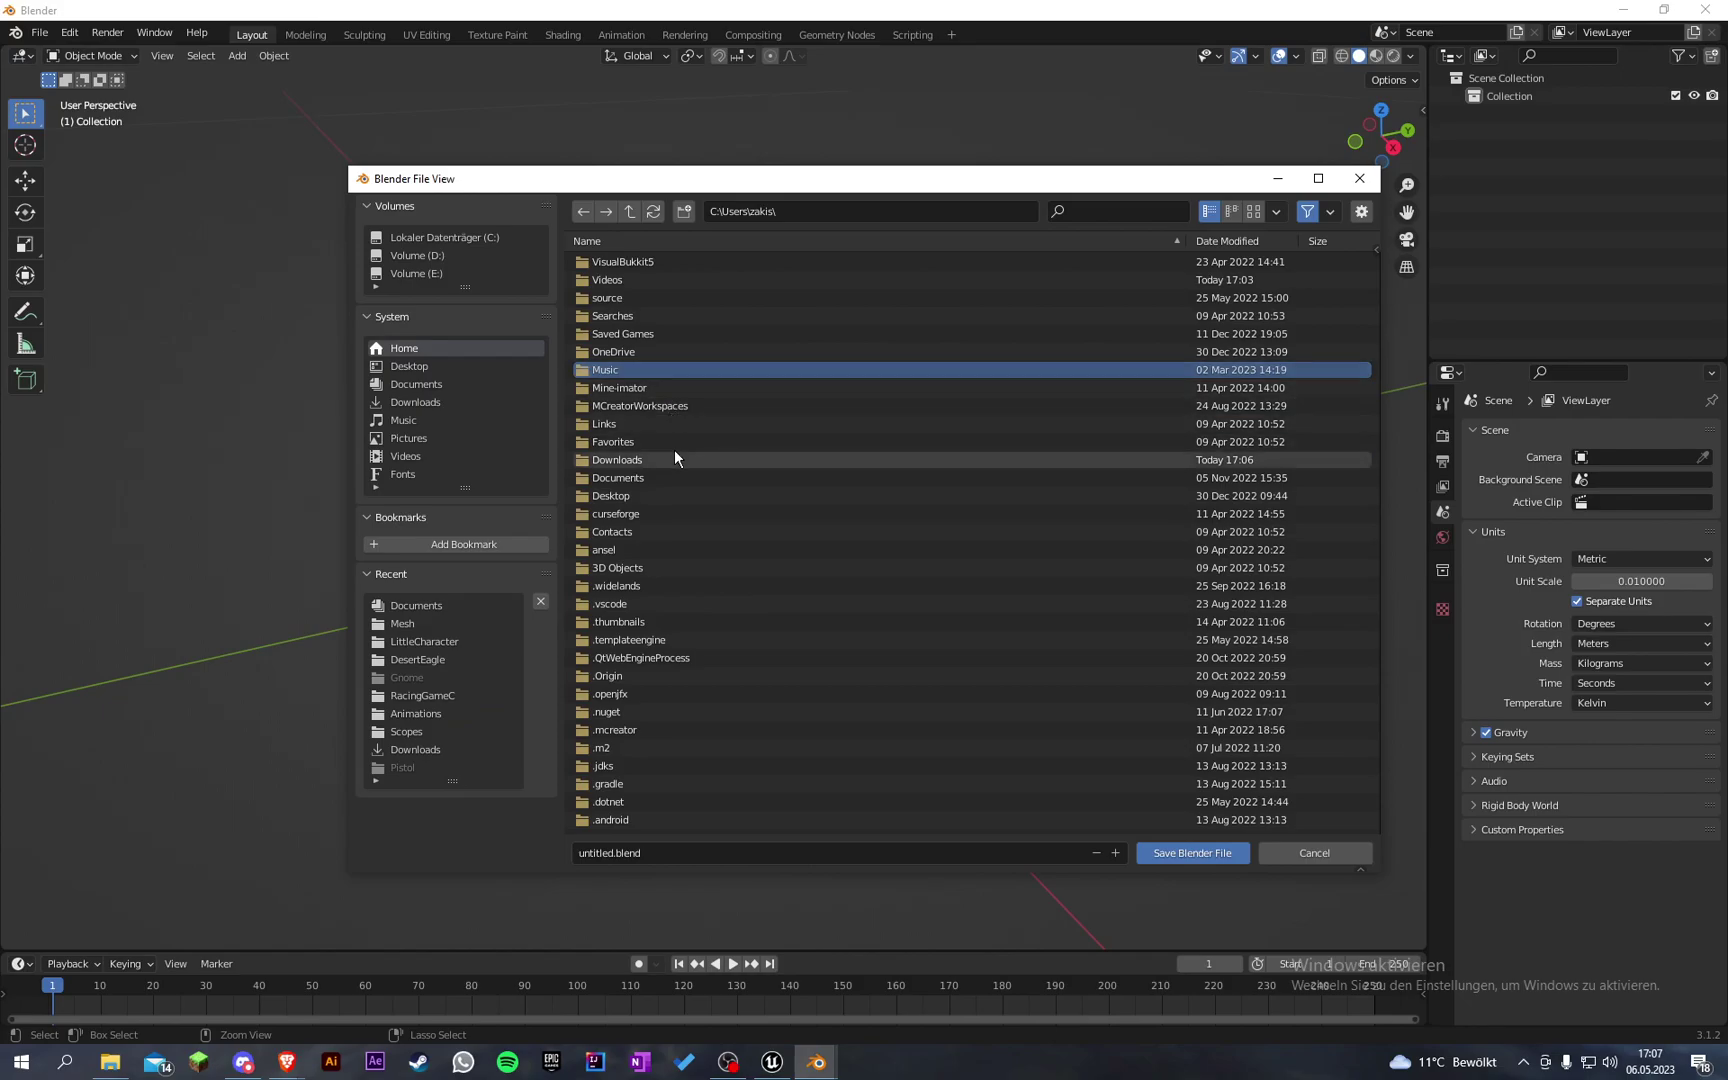
{"action": "left_click", "coordinate": [410, 366]}
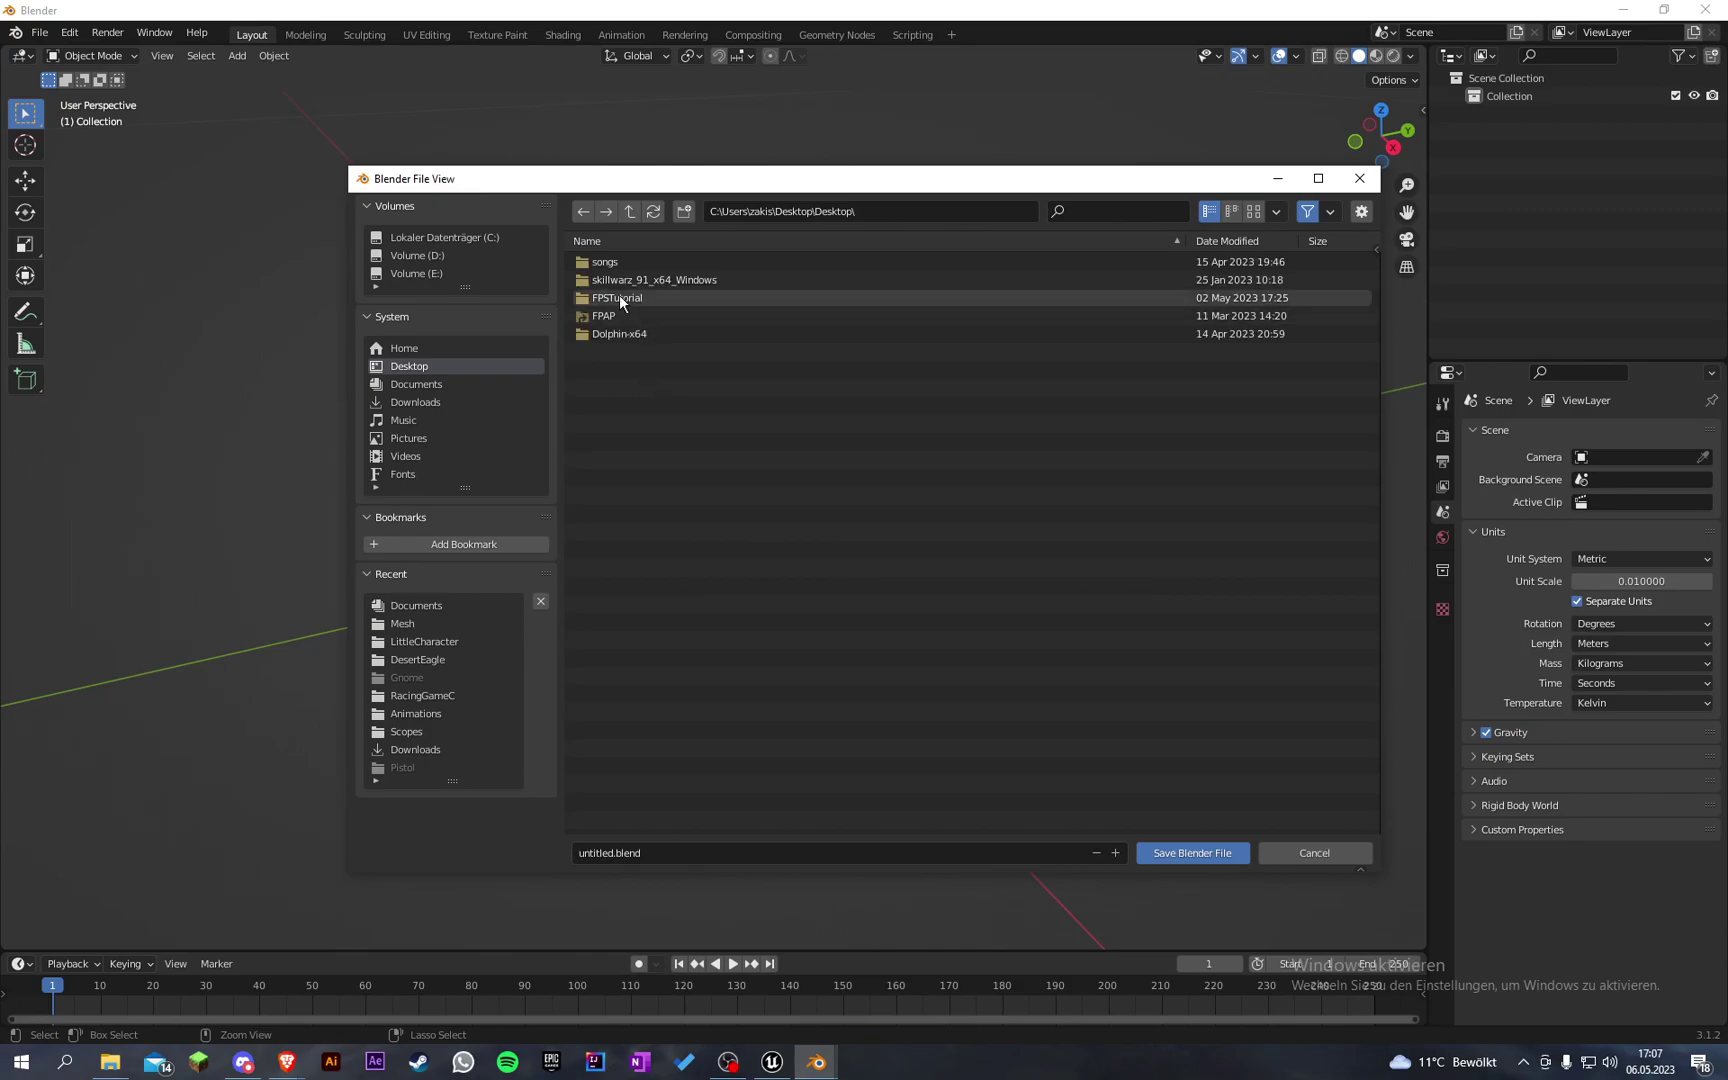
{"action": "double_click", "coordinate": [620, 297]}
{"action": "left_click", "coordinate": [600, 243]}
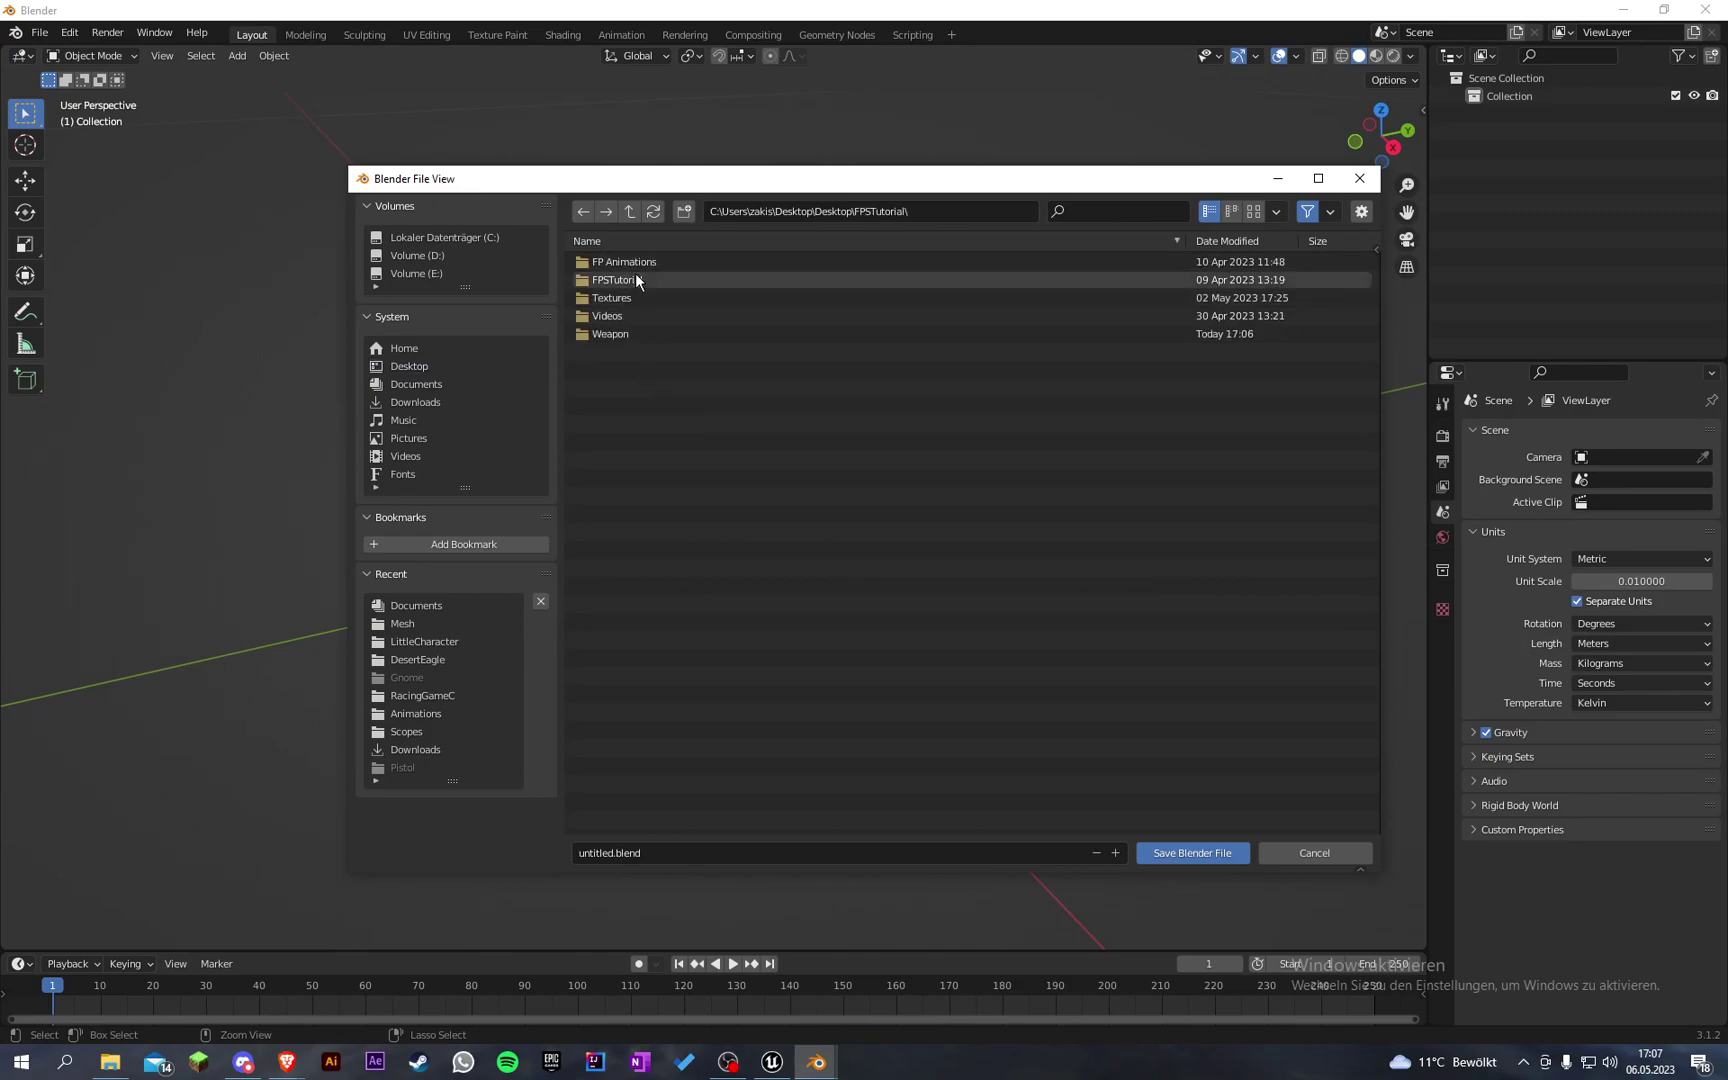
{"action": "double_click", "coordinate": [621, 330]}
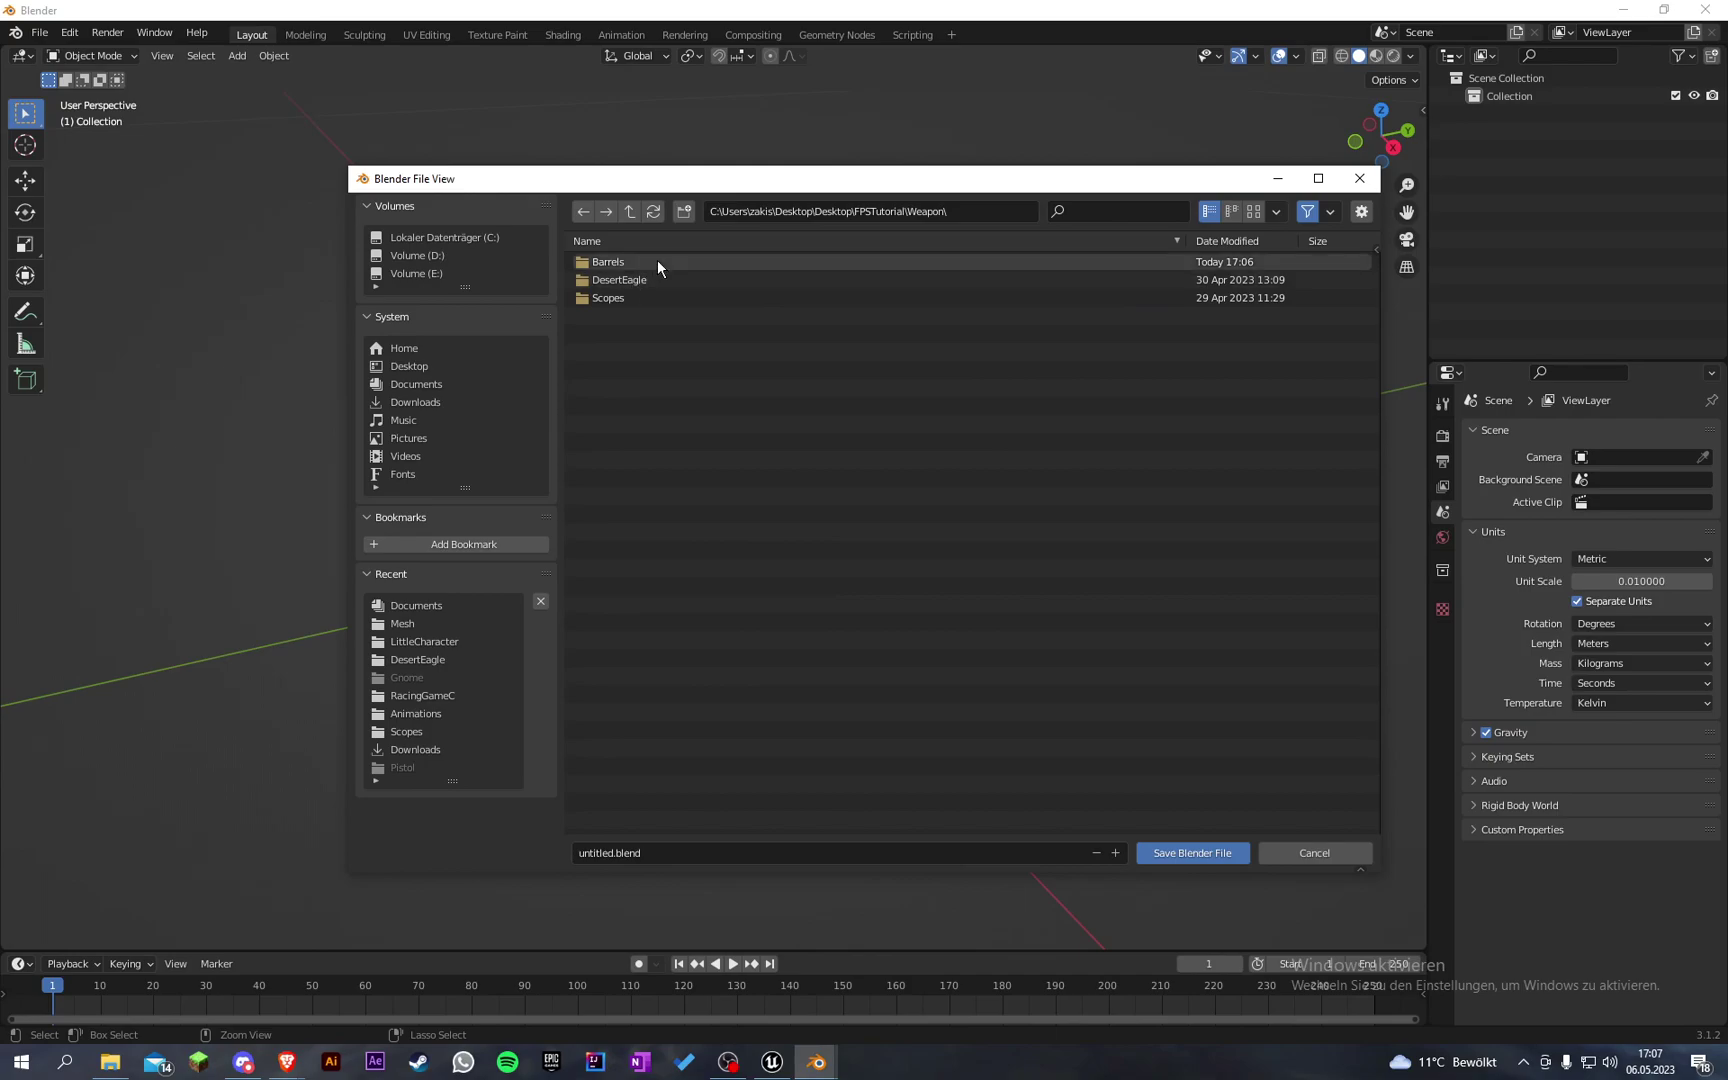
{"action": "double_click", "coordinate": [657, 262]}
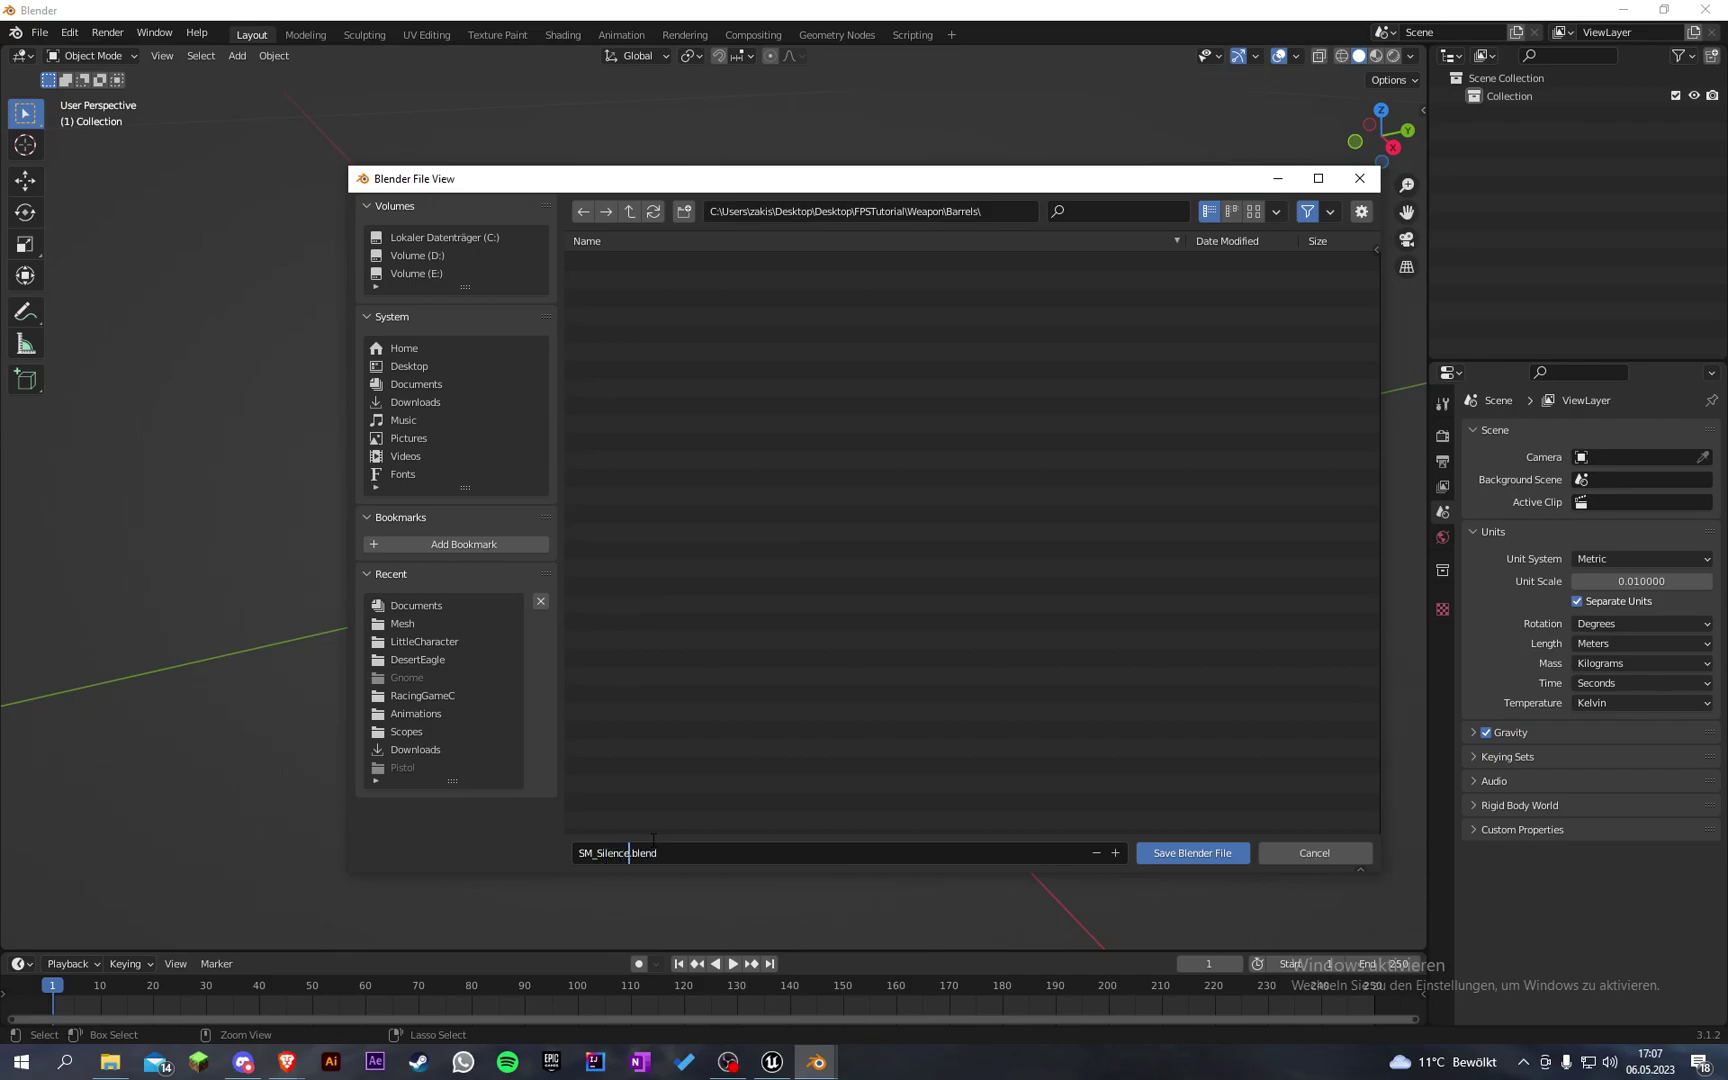
{"action": "left_click", "coordinate": [1186, 851]}
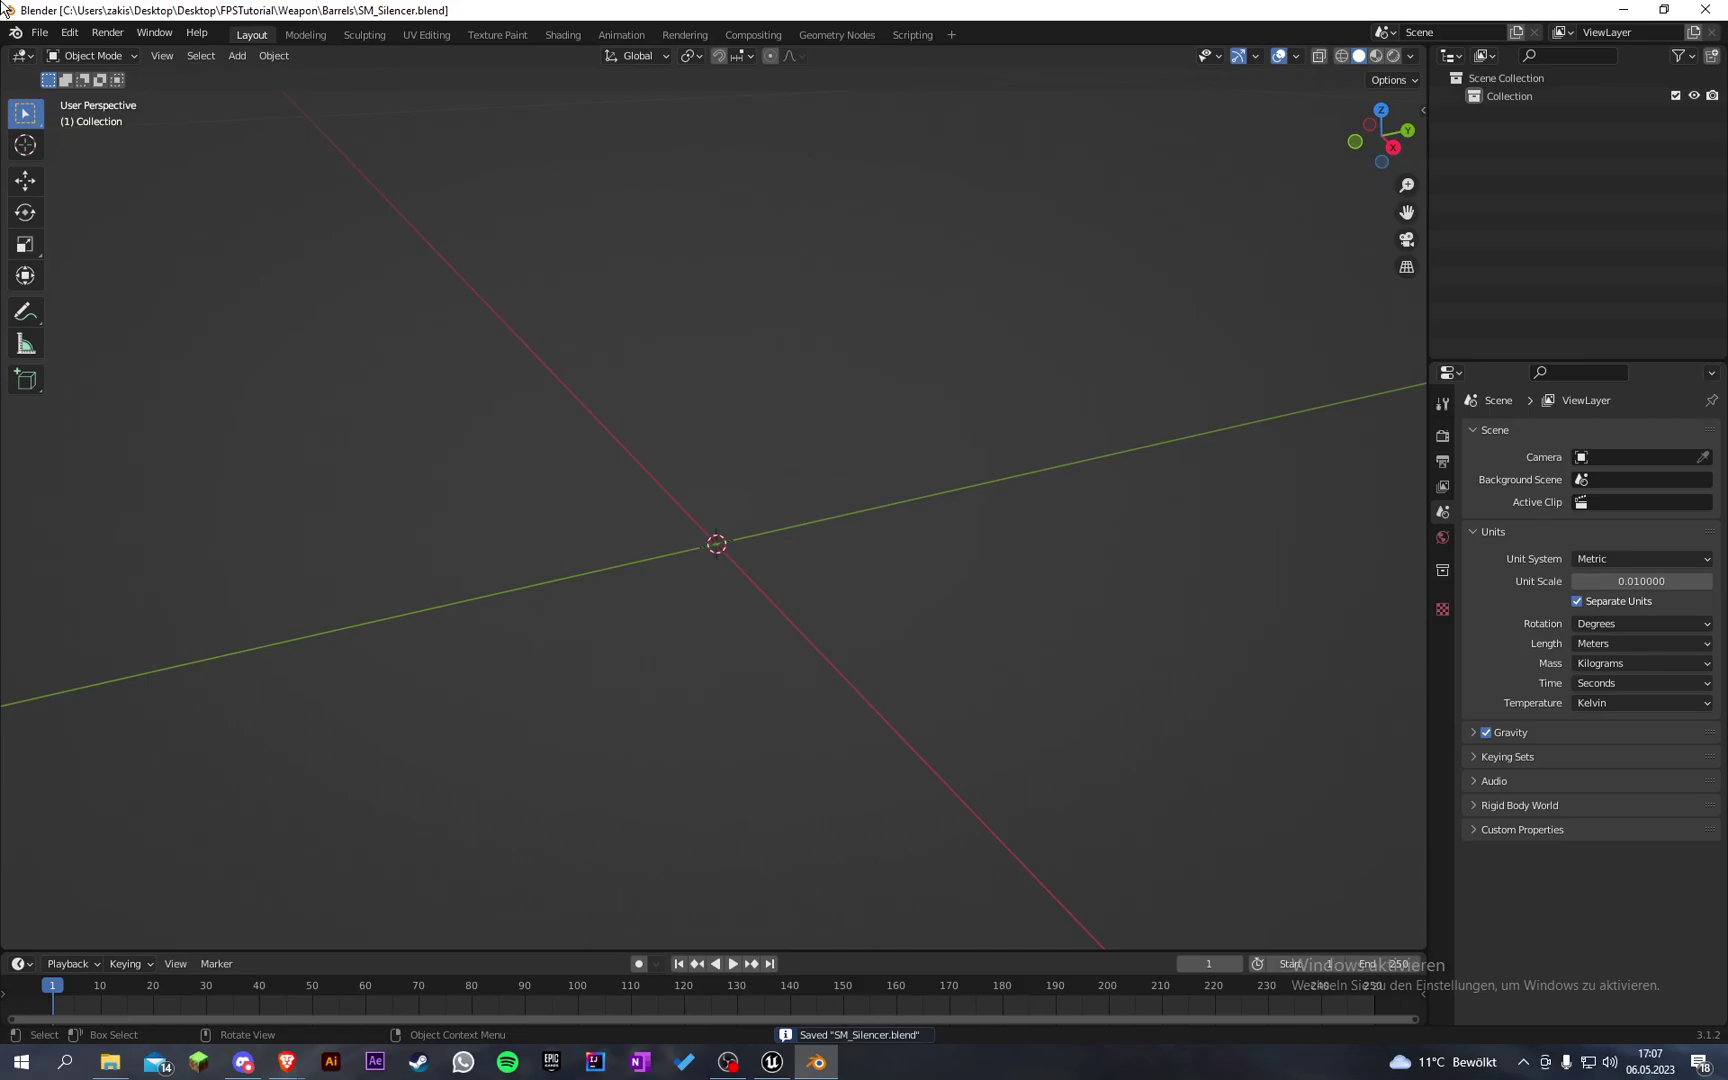
Step: Import the downloaded Uzi silencer GLB from the Barrels folder as glTF 2.0
{"action": "left_click", "coordinate": [40, 32]}
{"action": "mouse_move", "coordinate": [120, 272]}
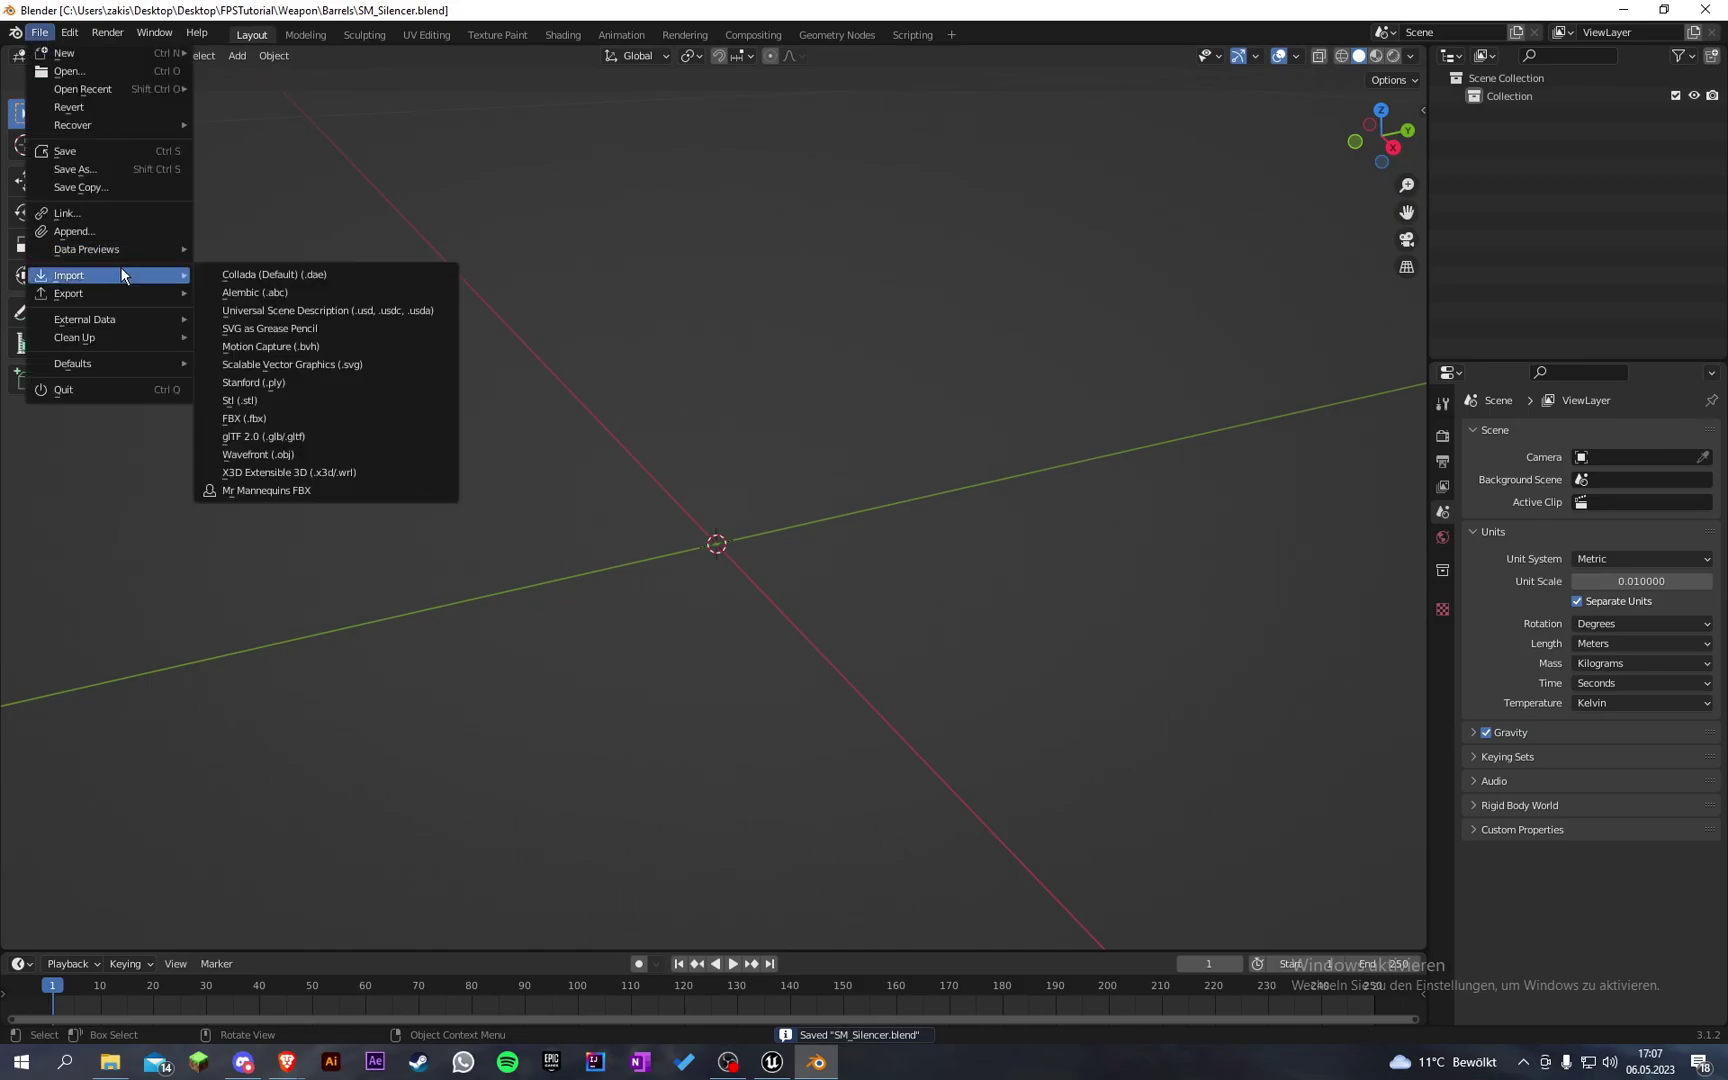
{"action": "left_click", "coordinate": [298, 443]}
{"action": "double_click", "coordinate": [706, 266]}
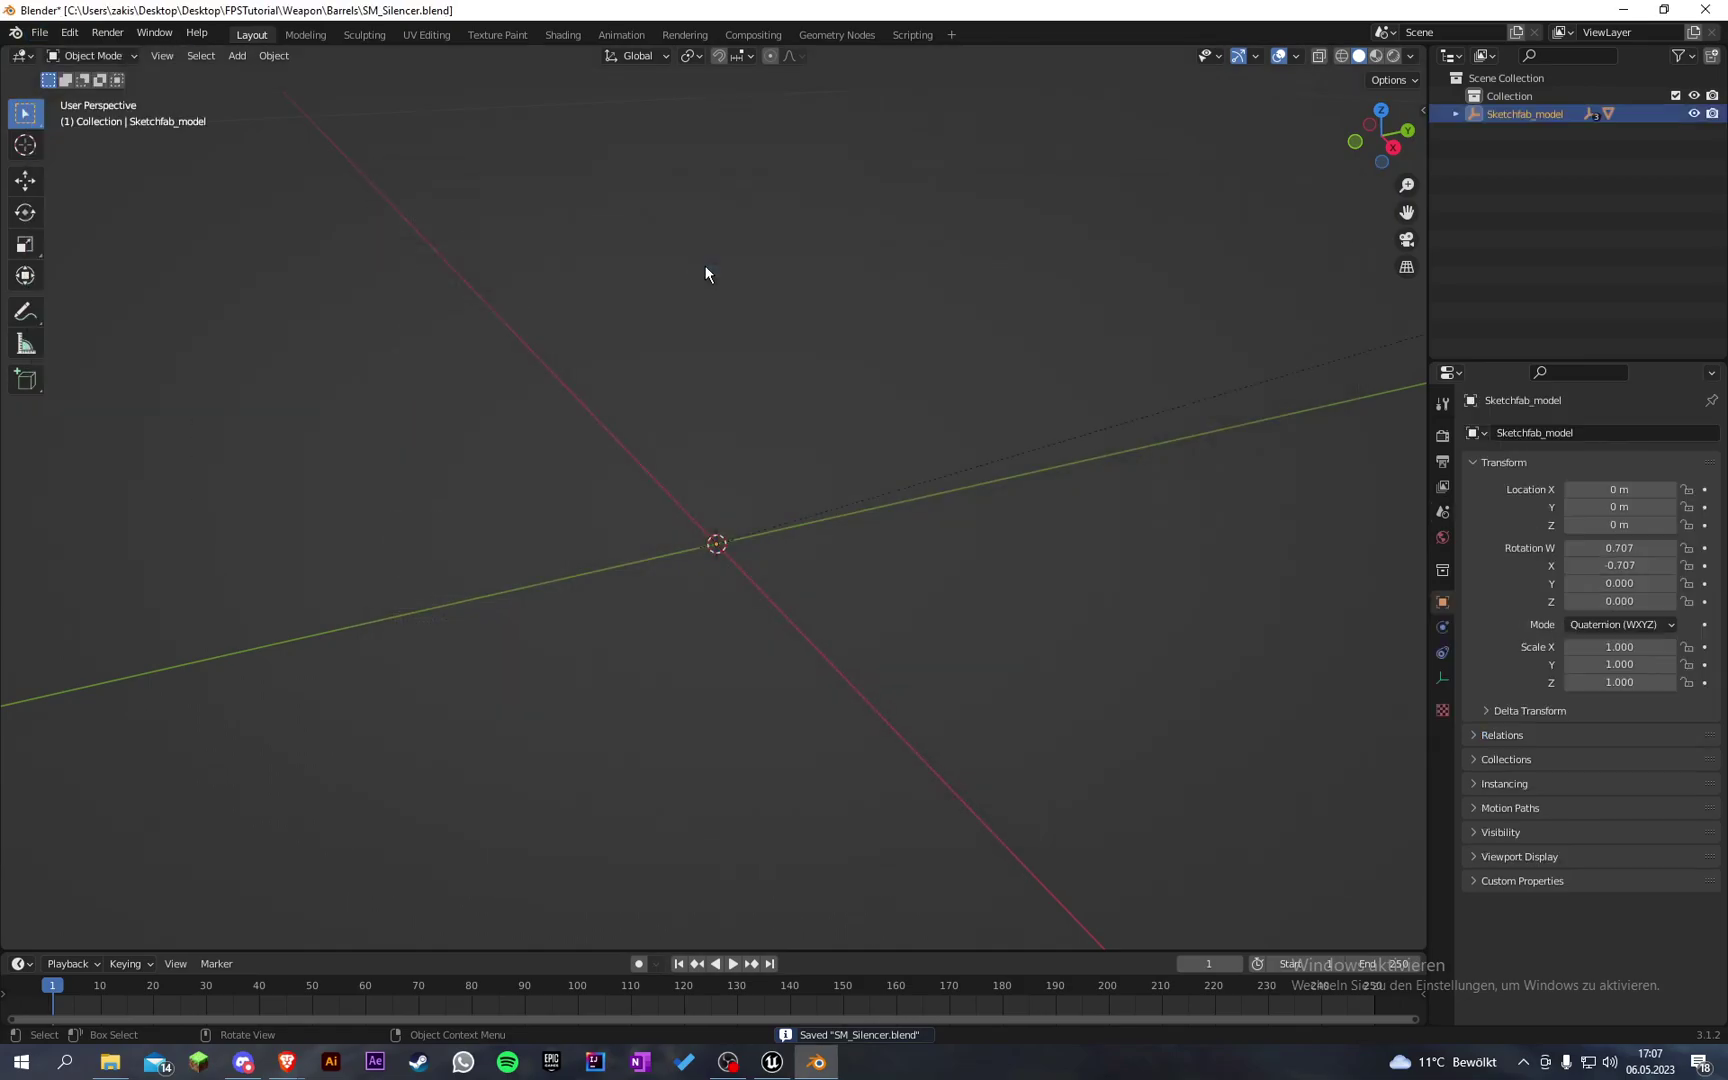
{"action": "scroll", "coordinate": [705, 265], "scroll_direction": "down", "scroll_amount": 12}
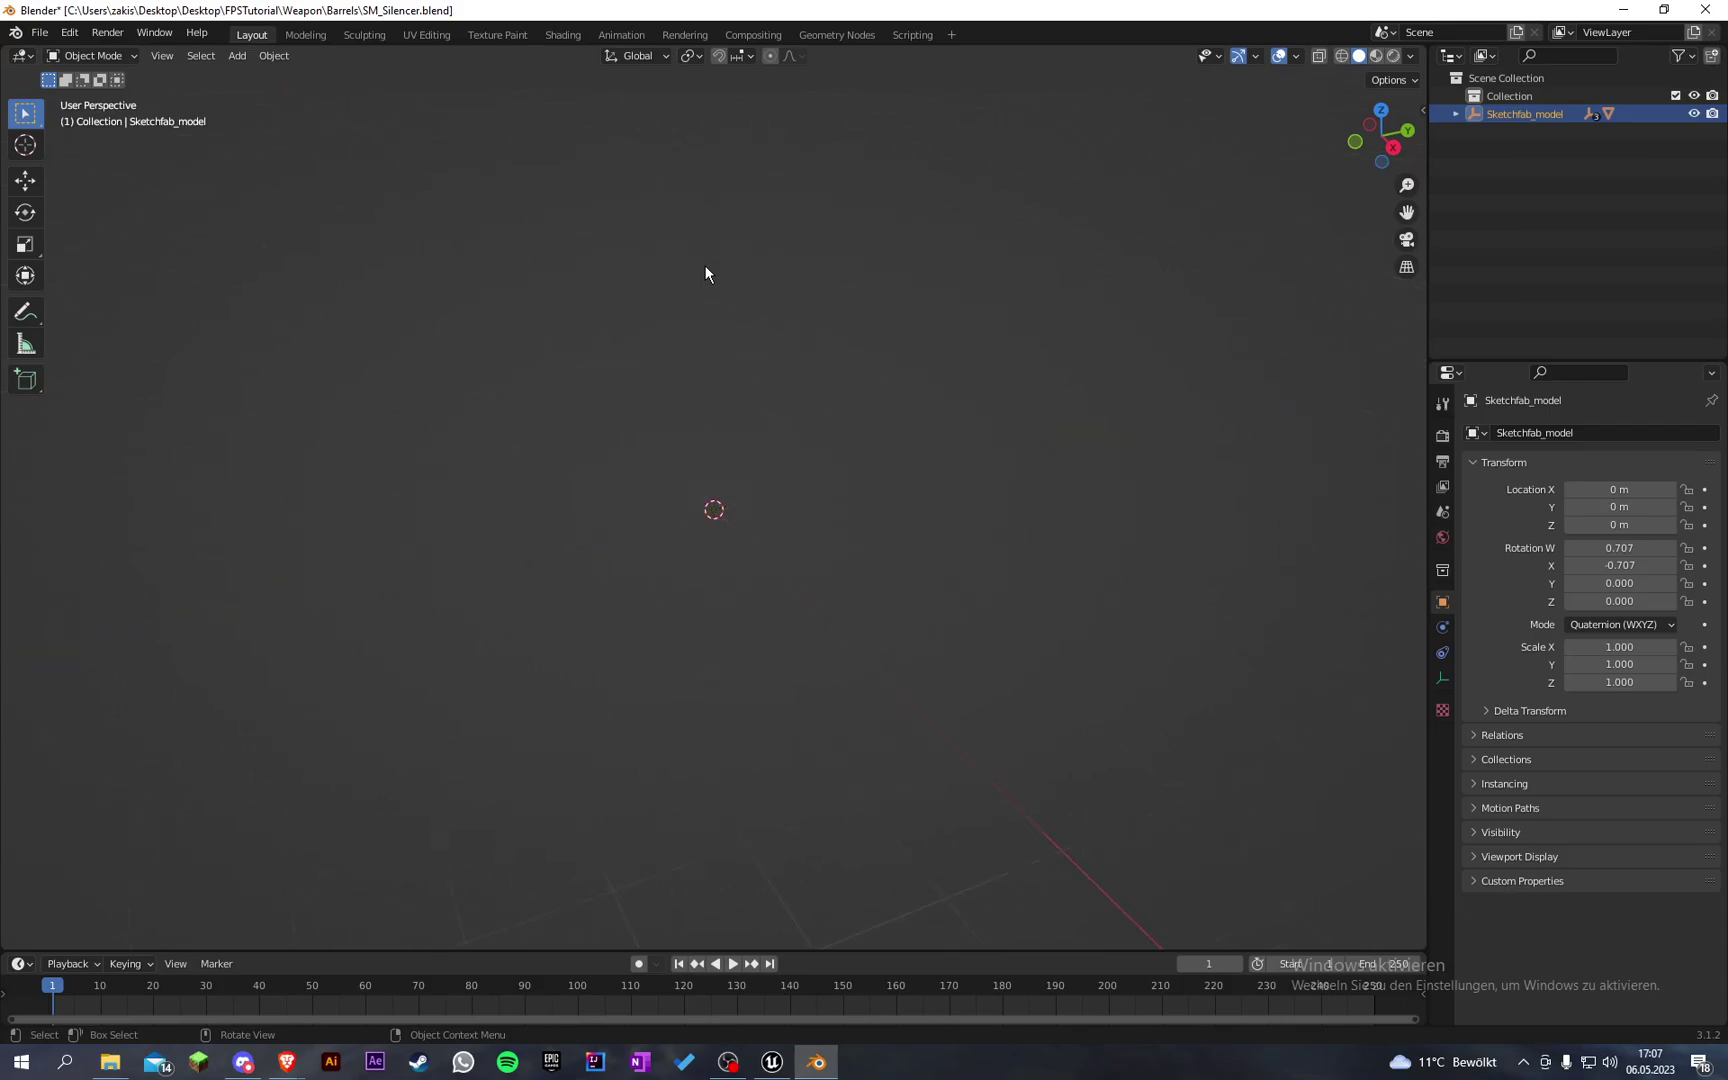
{"action": "key", "text": "s"}
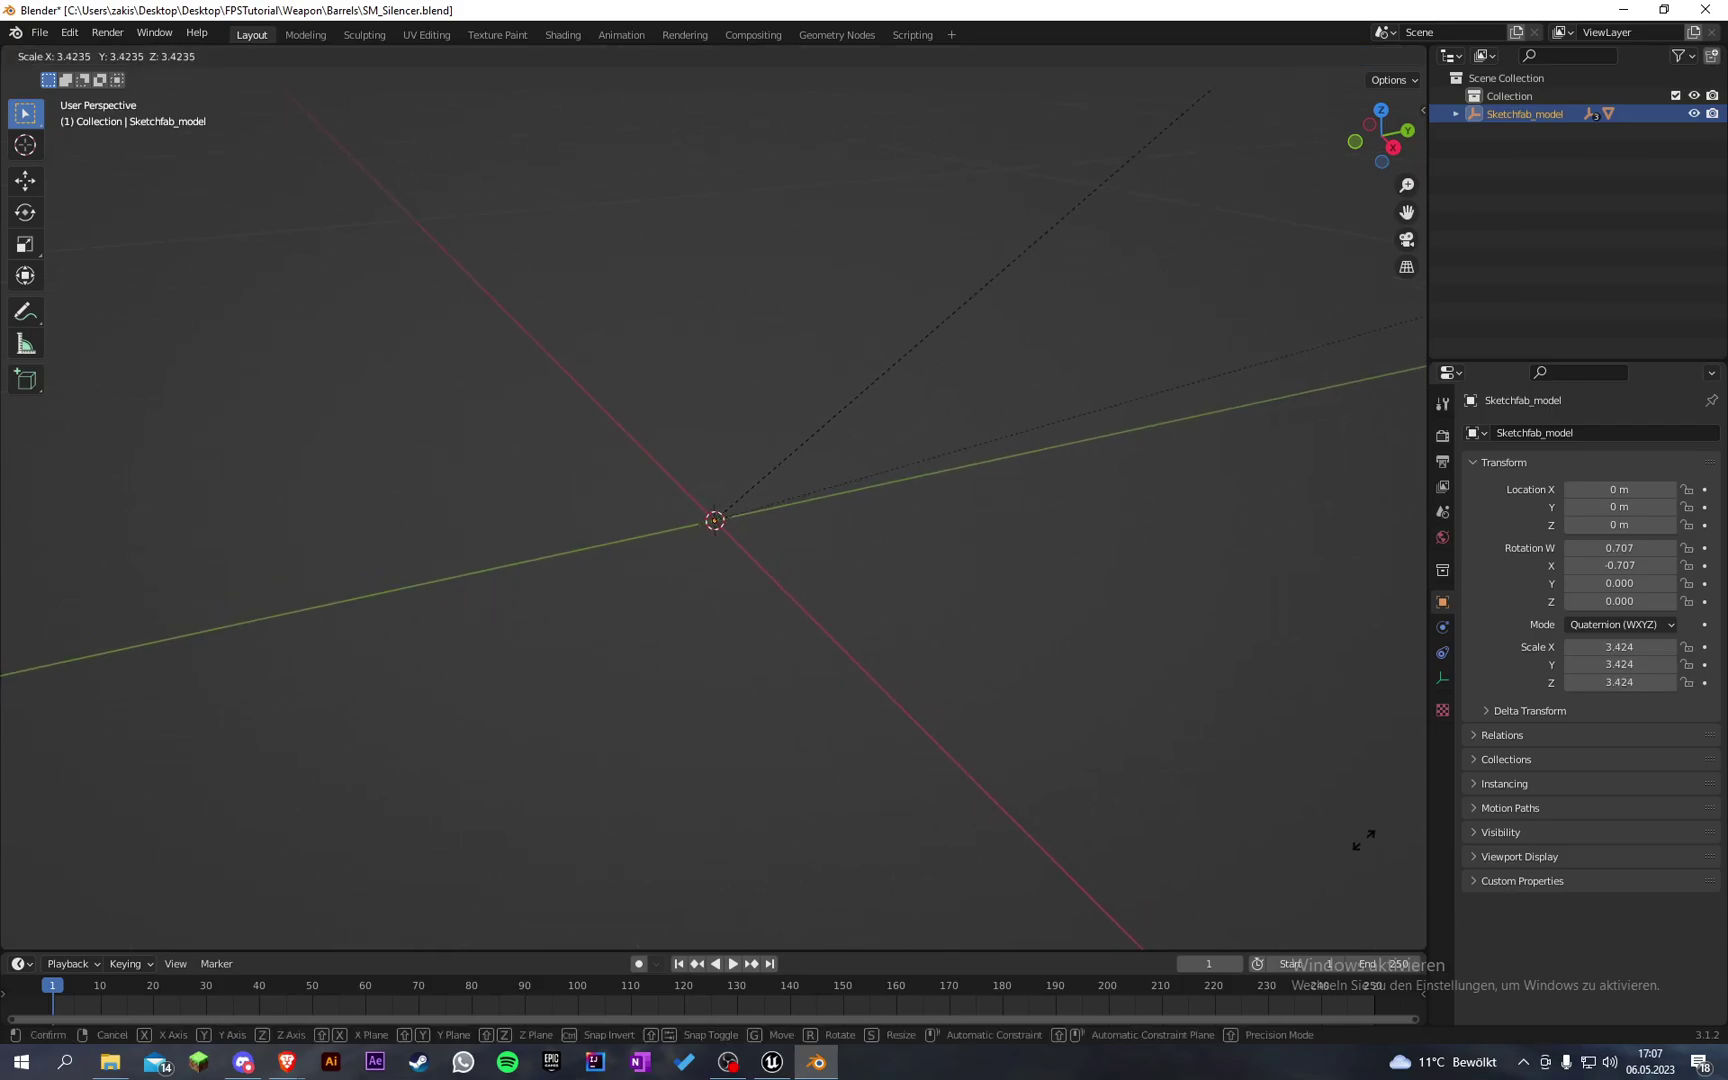
{"action": "left_click", "coordinate": [1363, 840]}
{"action": "key", "text": "ctrl+z"}
Step: Scale the imported Sketchfab_model down to about 0.009 on all axes and save the file
{"action": "key", "text": "s"}
{"action": "left_click", "coordinate": [880, 464]}
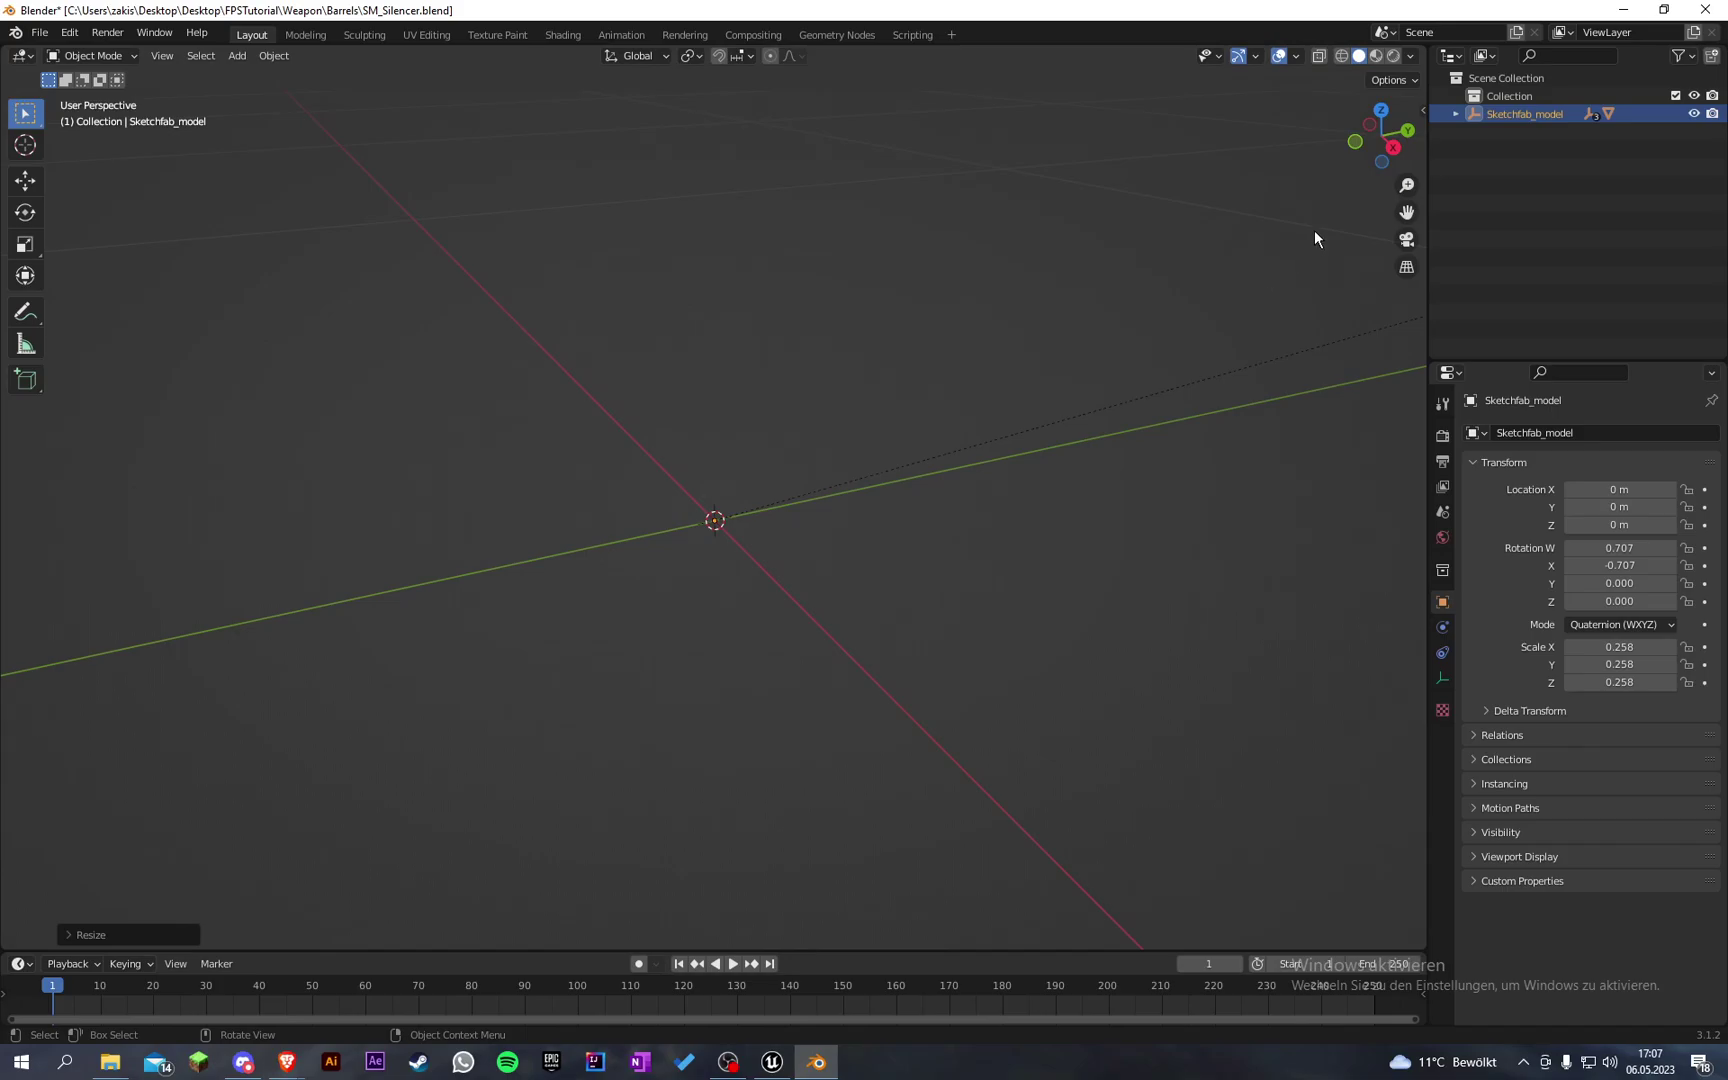
{"action": "key", "text": "s"}
{"action": "left_click", "coordinate": [578, 378]}
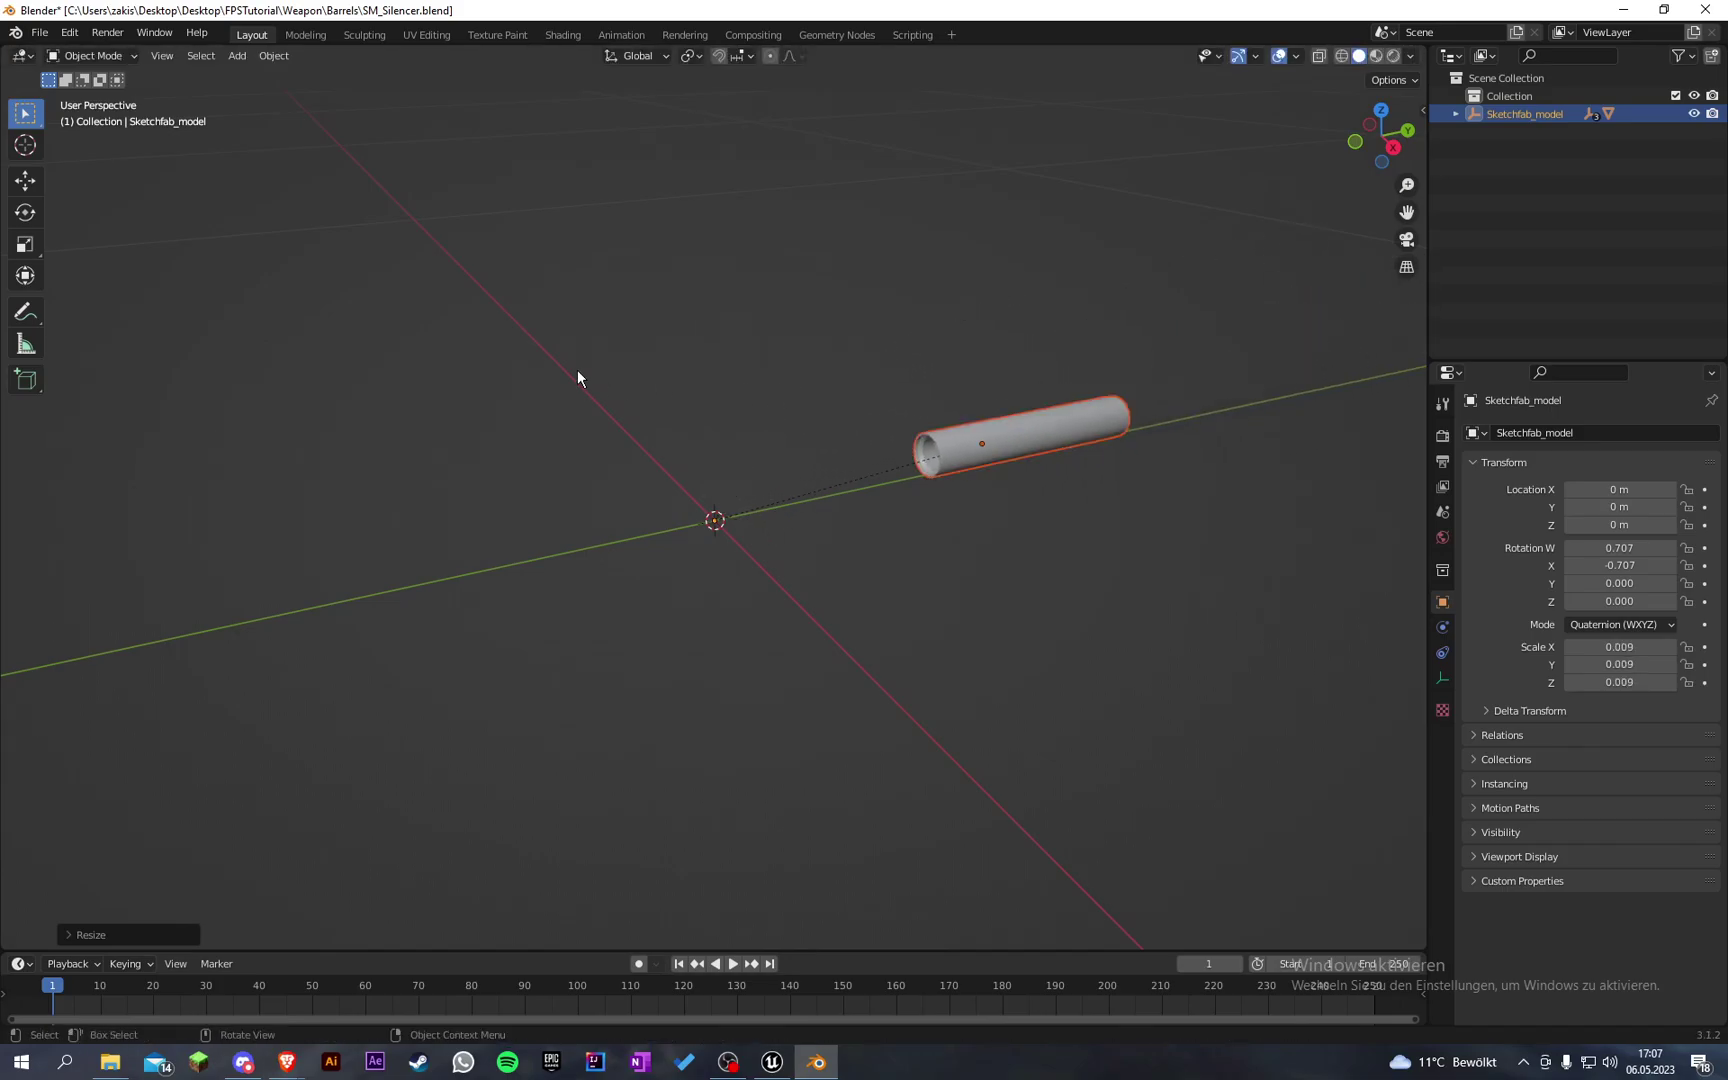
{"action": "middle_click_drag", "start_coordinate": [576, 369], "coordinate": [878, 355]}
{"action": "mouse_move", "coordinate": [720, 400]}
{"action": "middle_mouse_down", "text": "shift"}
{"action": "mouse_move", "coordinate": [755, 400]}
{"action": "mouse_move", "coordinate": [739, 396]}
{"action": "middle_mouse_up", "text": "shift"}
{"action": "key", "text": "ctrl+s"}
Step: Show the model in right orthographic view and expand the Sketchfab_model hierarchy down to the Glosh_Low__0 mesh
{"action": "key", "text": "KP_3"}
{"action": "left_click", "coordinate": [1465, 117]}
{"action": "left_click", "coordinate": [1459, 115]}
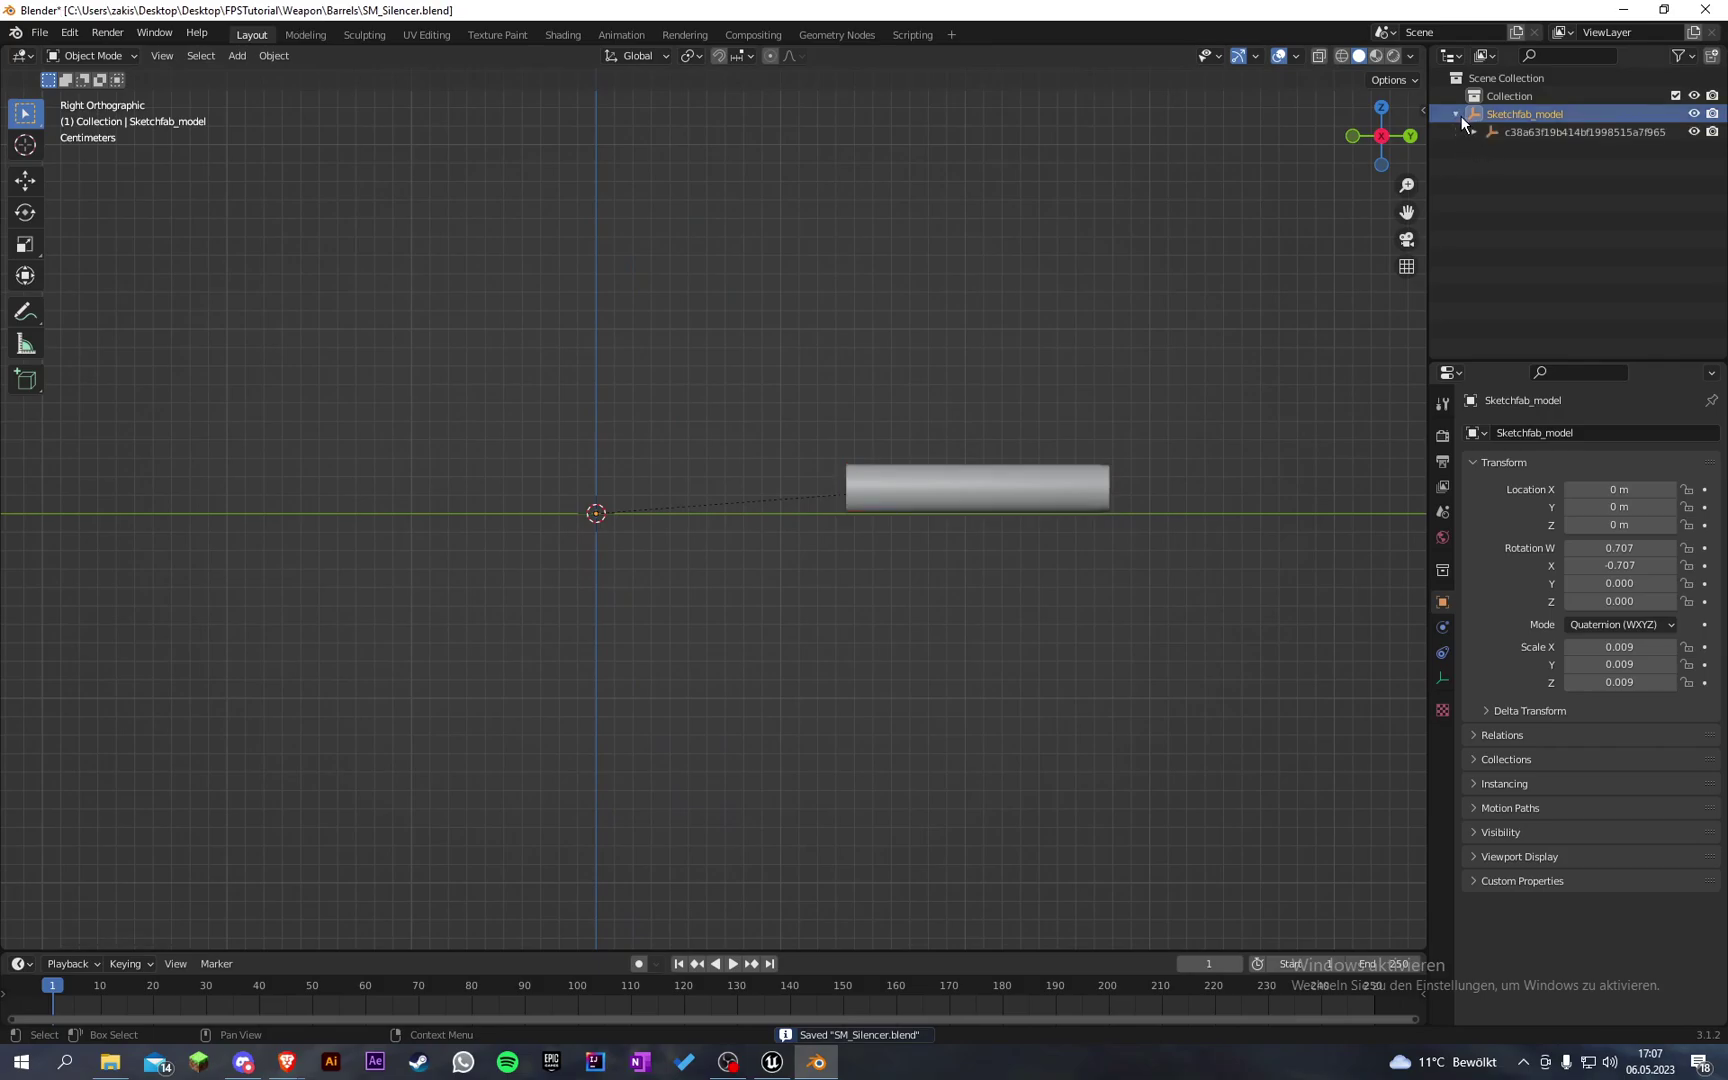
{"action": "left_click", "coordinate": [1473, 132]}
{"action": "left_click", "coordinate": [1491, 150]}
{"action": "left_click", "coordinate": [1509, 168]}
{"action": "middle_click_drag", "start_coordinate": [880, 361], "coordinate": [840, 375], "text": "shift"}
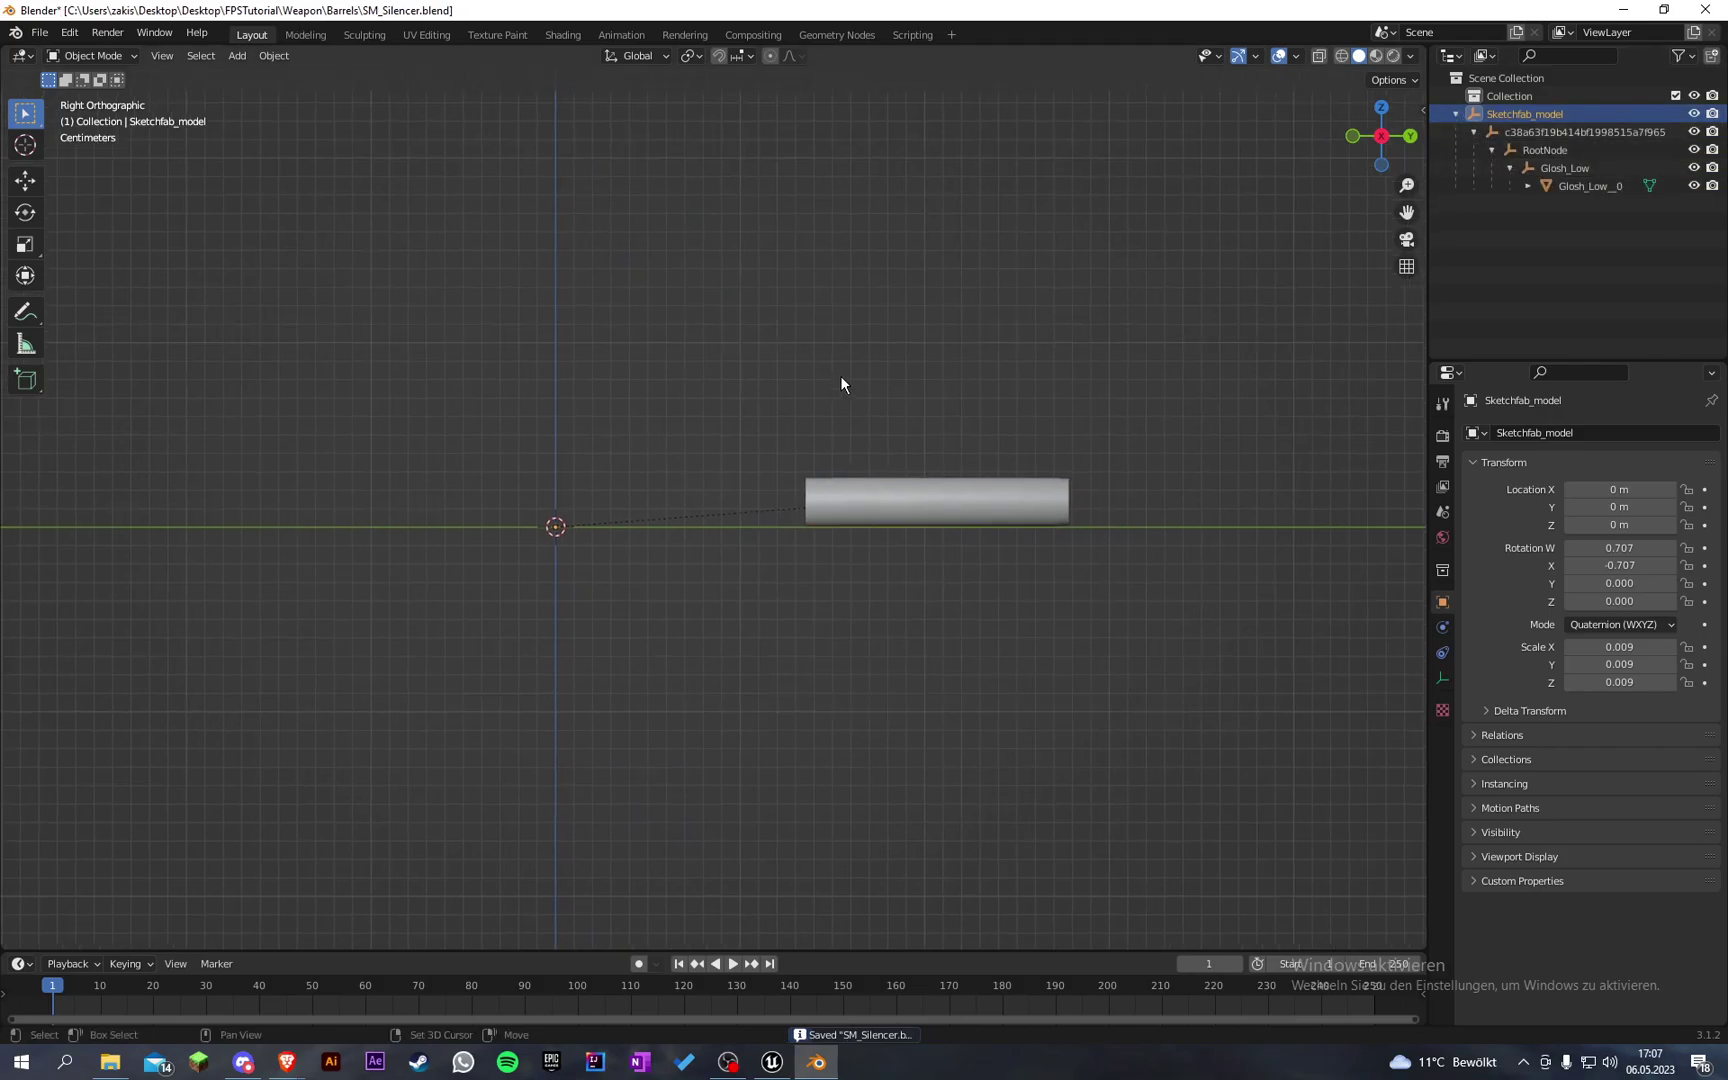
Step: Select all objects of the imported model, save the file, and apply all transforms to them
{"action": "left_click", "coordinate": [887, 306]}
{"action": "key", "text": "a"}
{"action": "key", "text": "alt+a"}
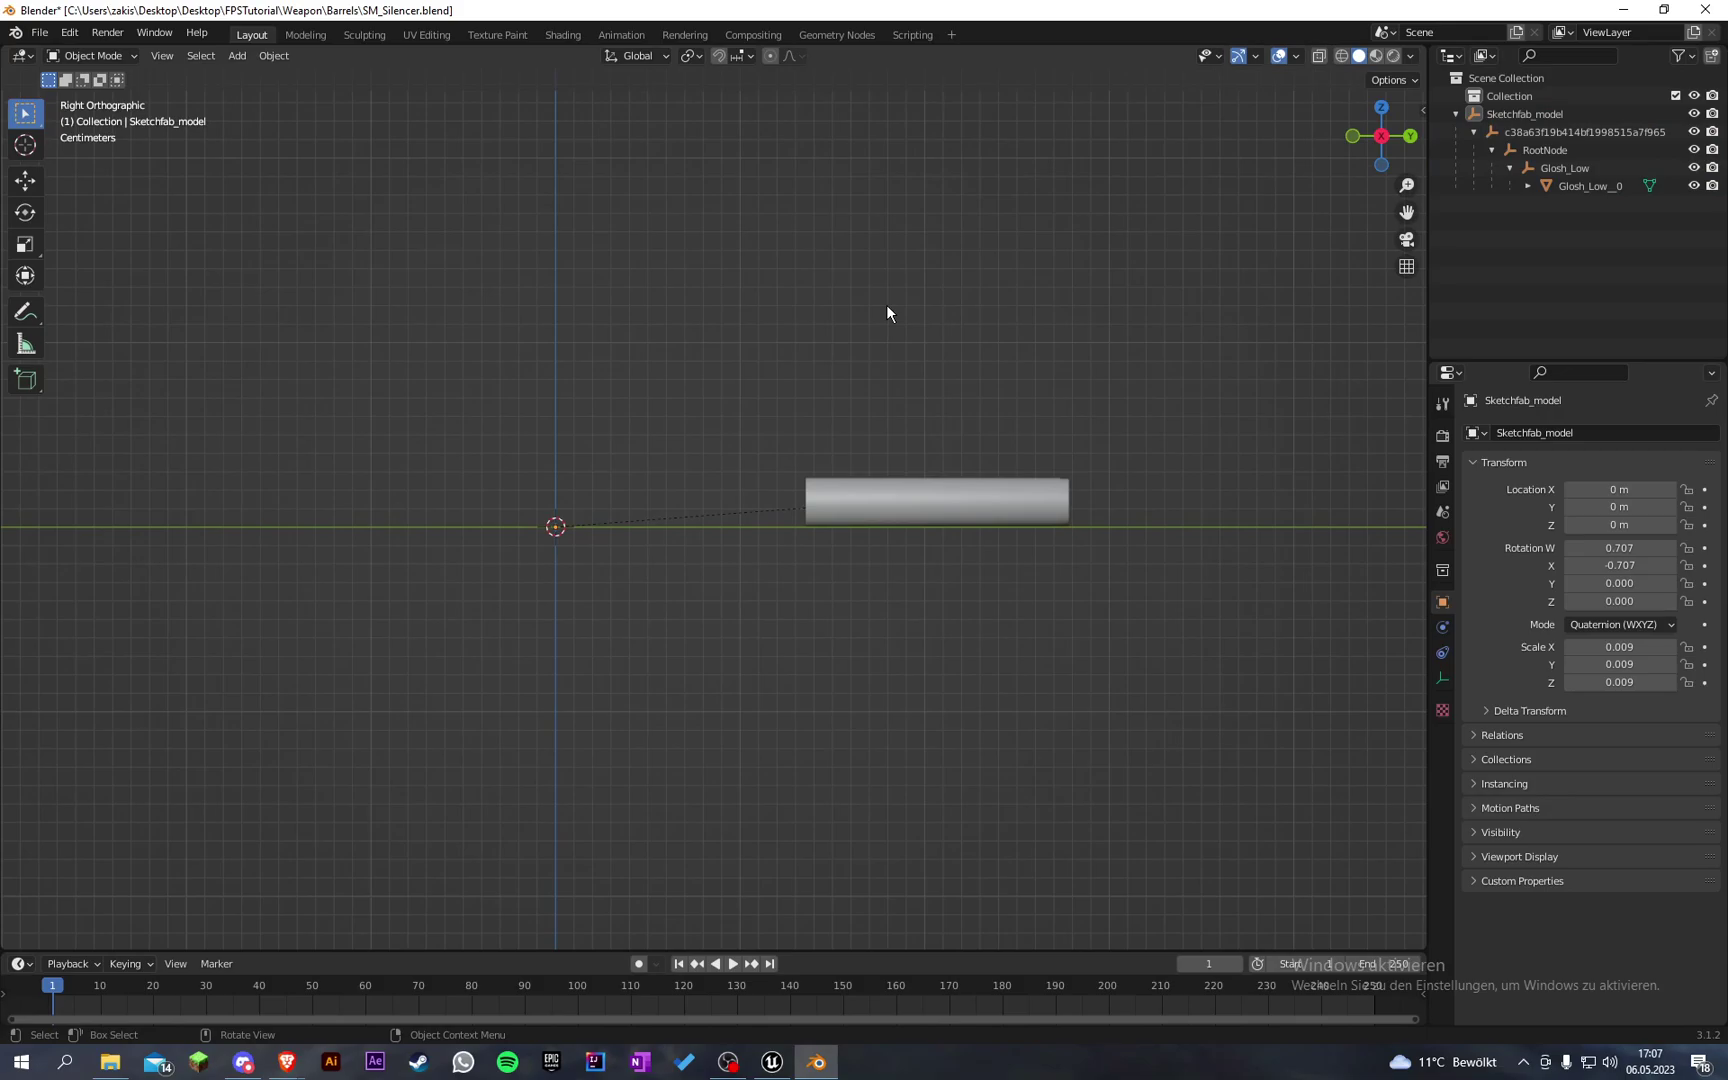
{"action": "key", "text": "a"}
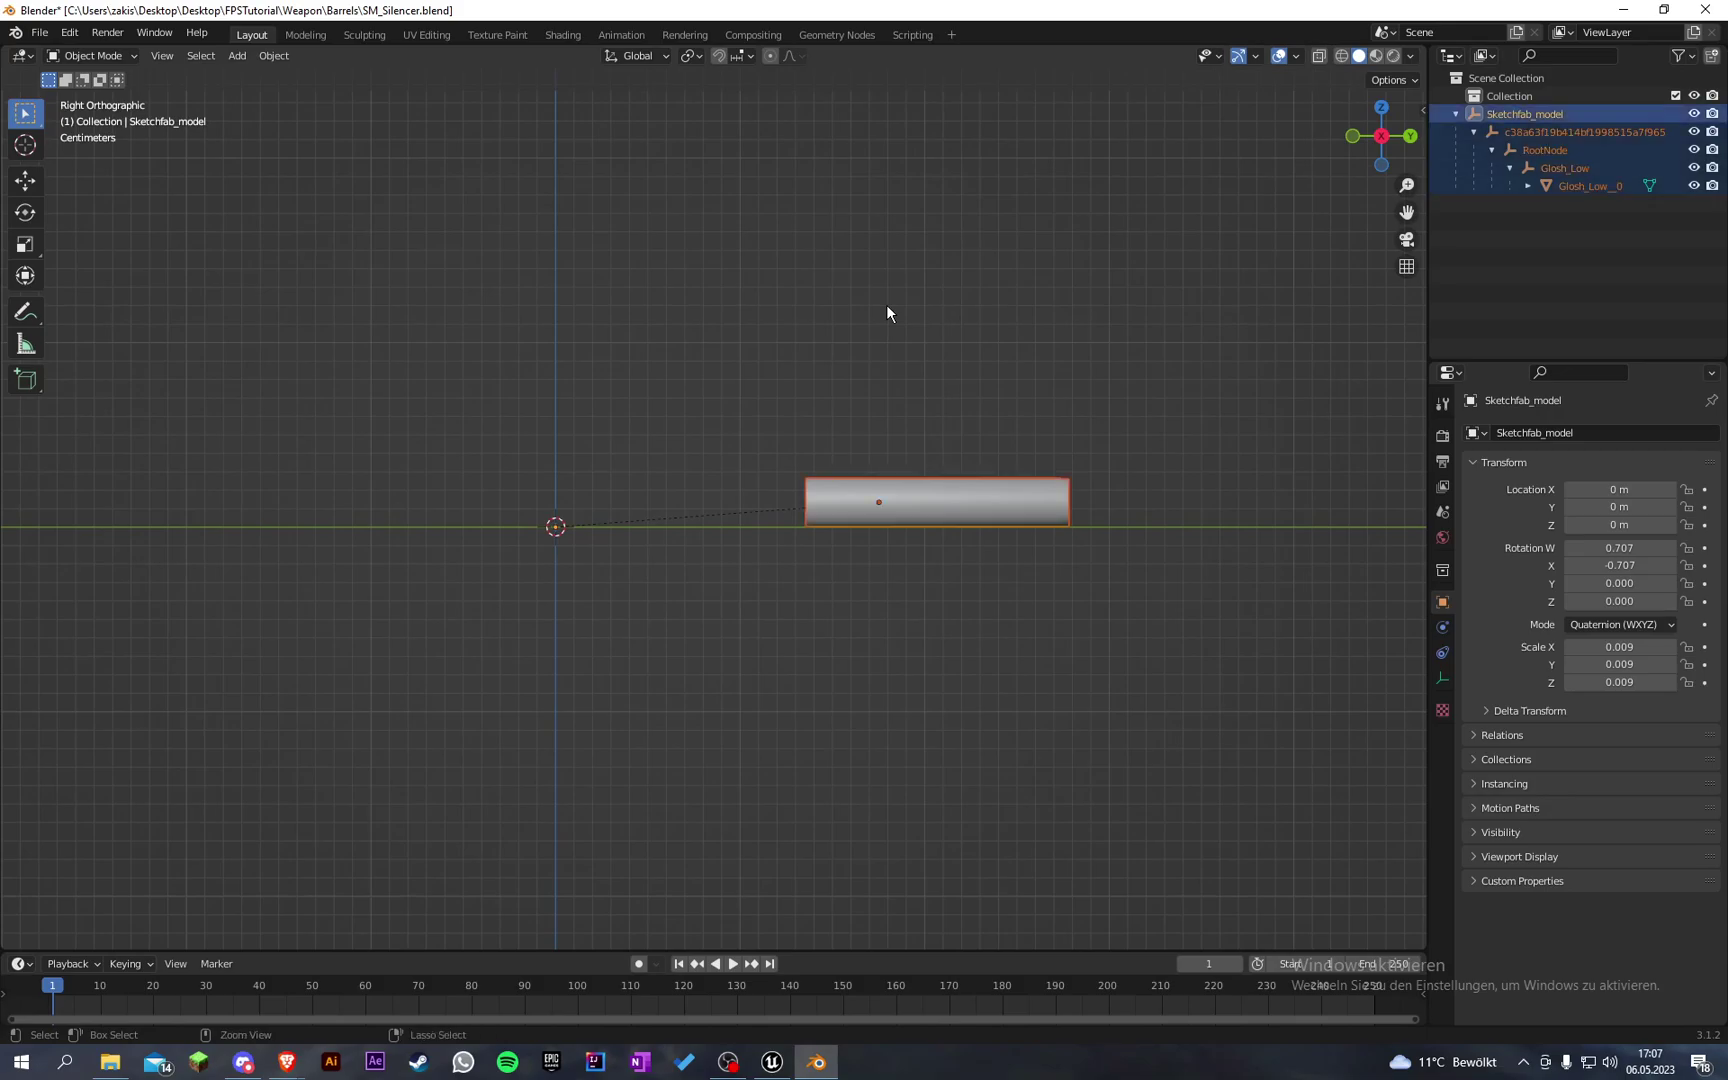
{"action": "key", "text": "ctrl+s"}
{"action": "key", "text": "ctrl+a"}
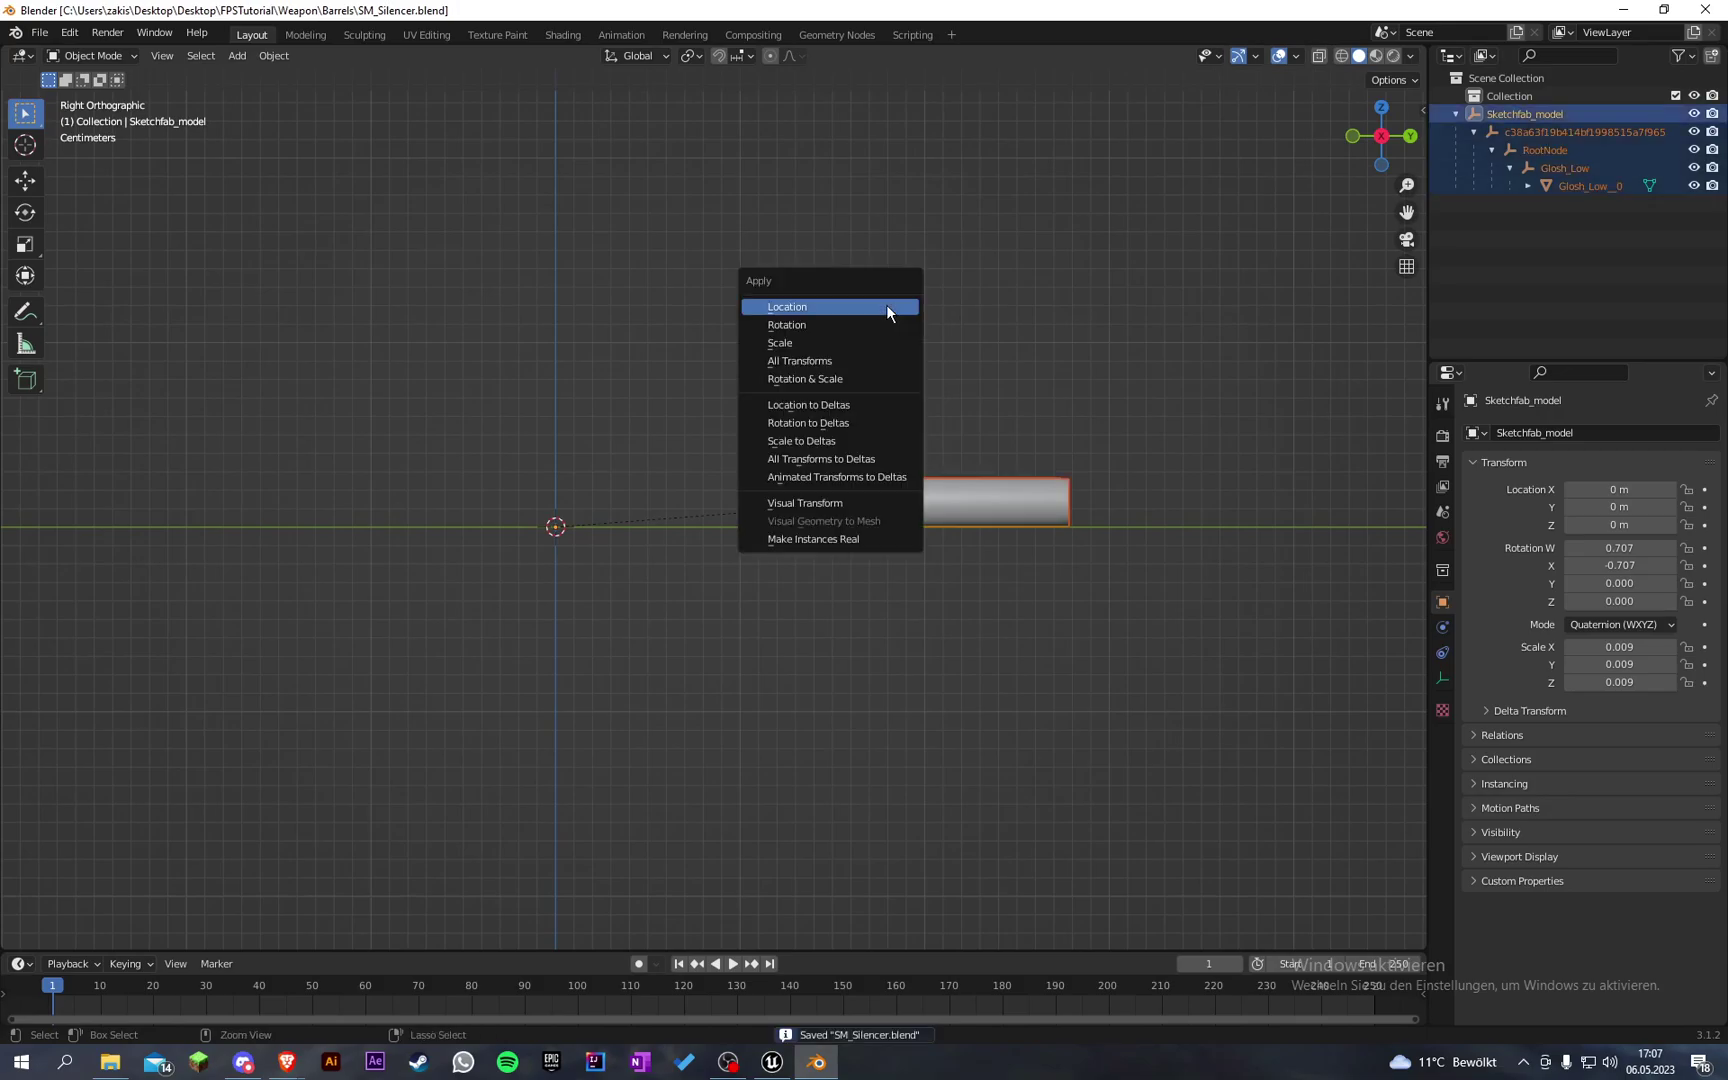
{"action": "left_click", "coordinate": [805, 360]}
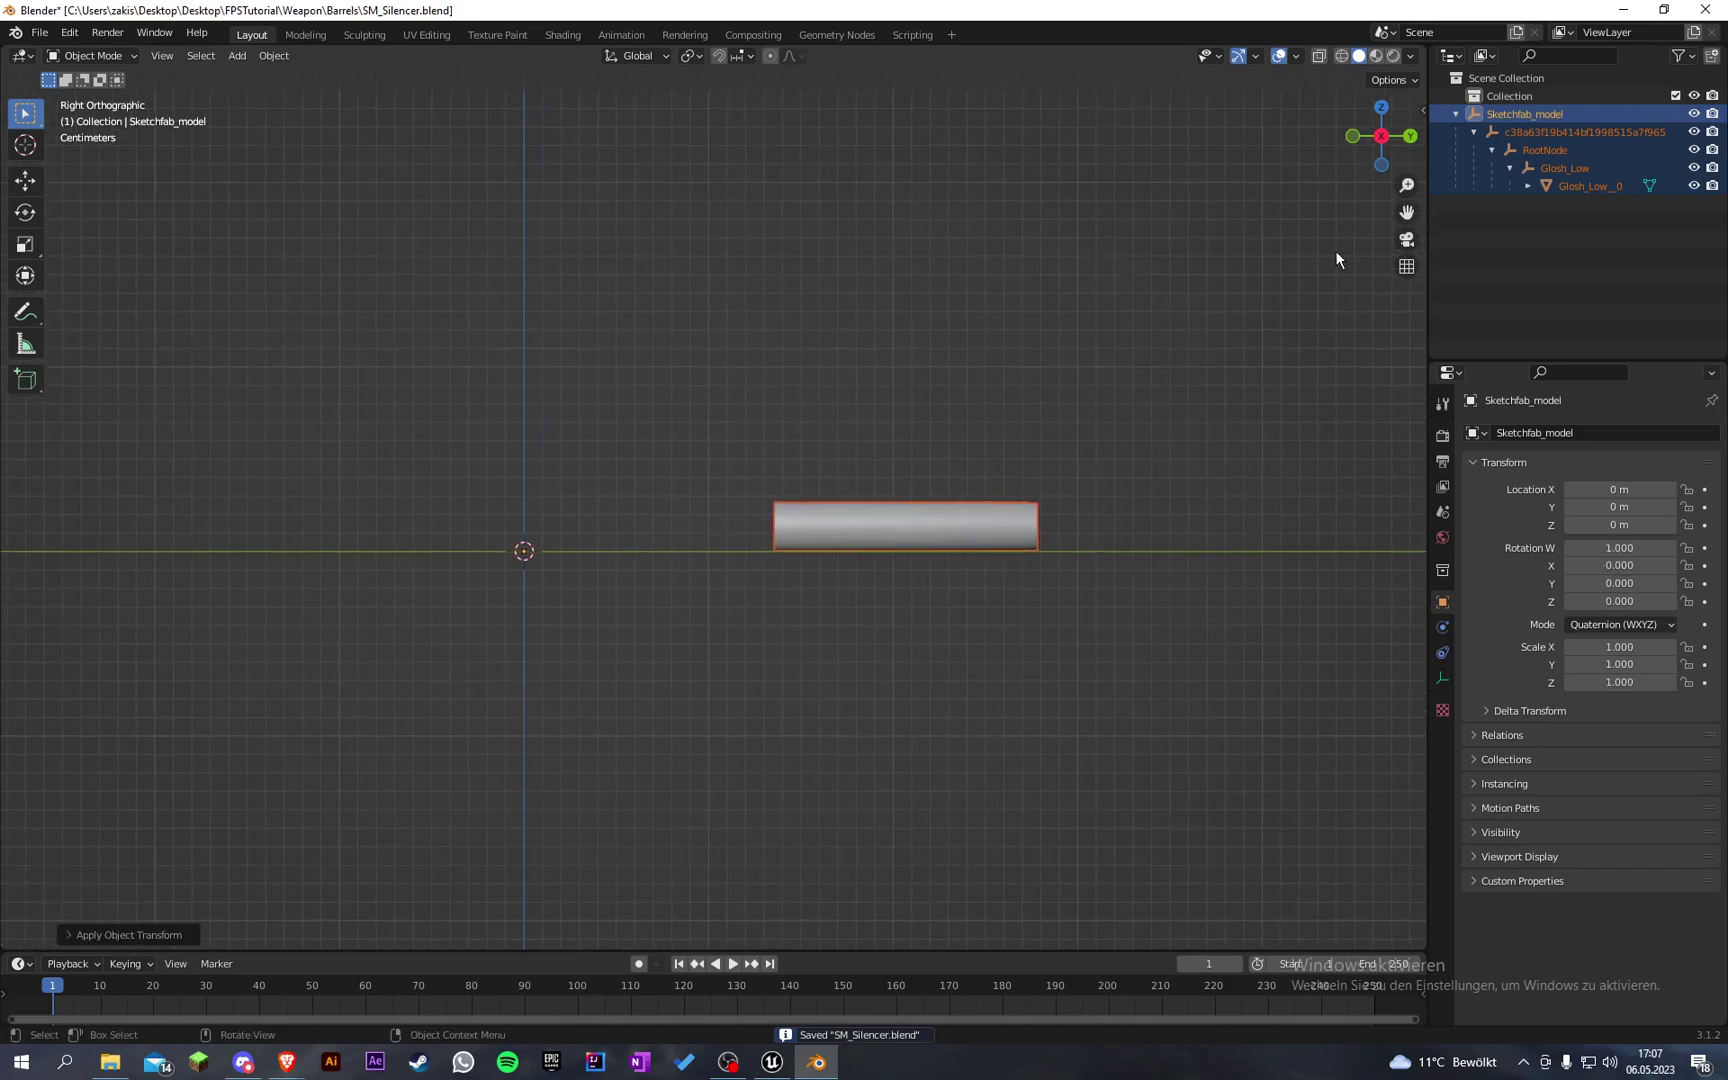
Step: Delete the parent empties Sketchfab_model, its hash-named child, RootNode and Glosh_Low, keeping only the silencer mesh Glosh_Low__0
{"action": "left_click", "coordinate": [1520, 124]}
{"action": "left_click", "coordinate": [1524, 116]}
{"action": "key", "text": "x"}
{"action": "left_click", "coordinate": [1530, 116]}
{"action": "key", "text": "x"}
{"action": "left_click", "coordinate": [1535, 117]}
{"action": "key", "text": "x"}
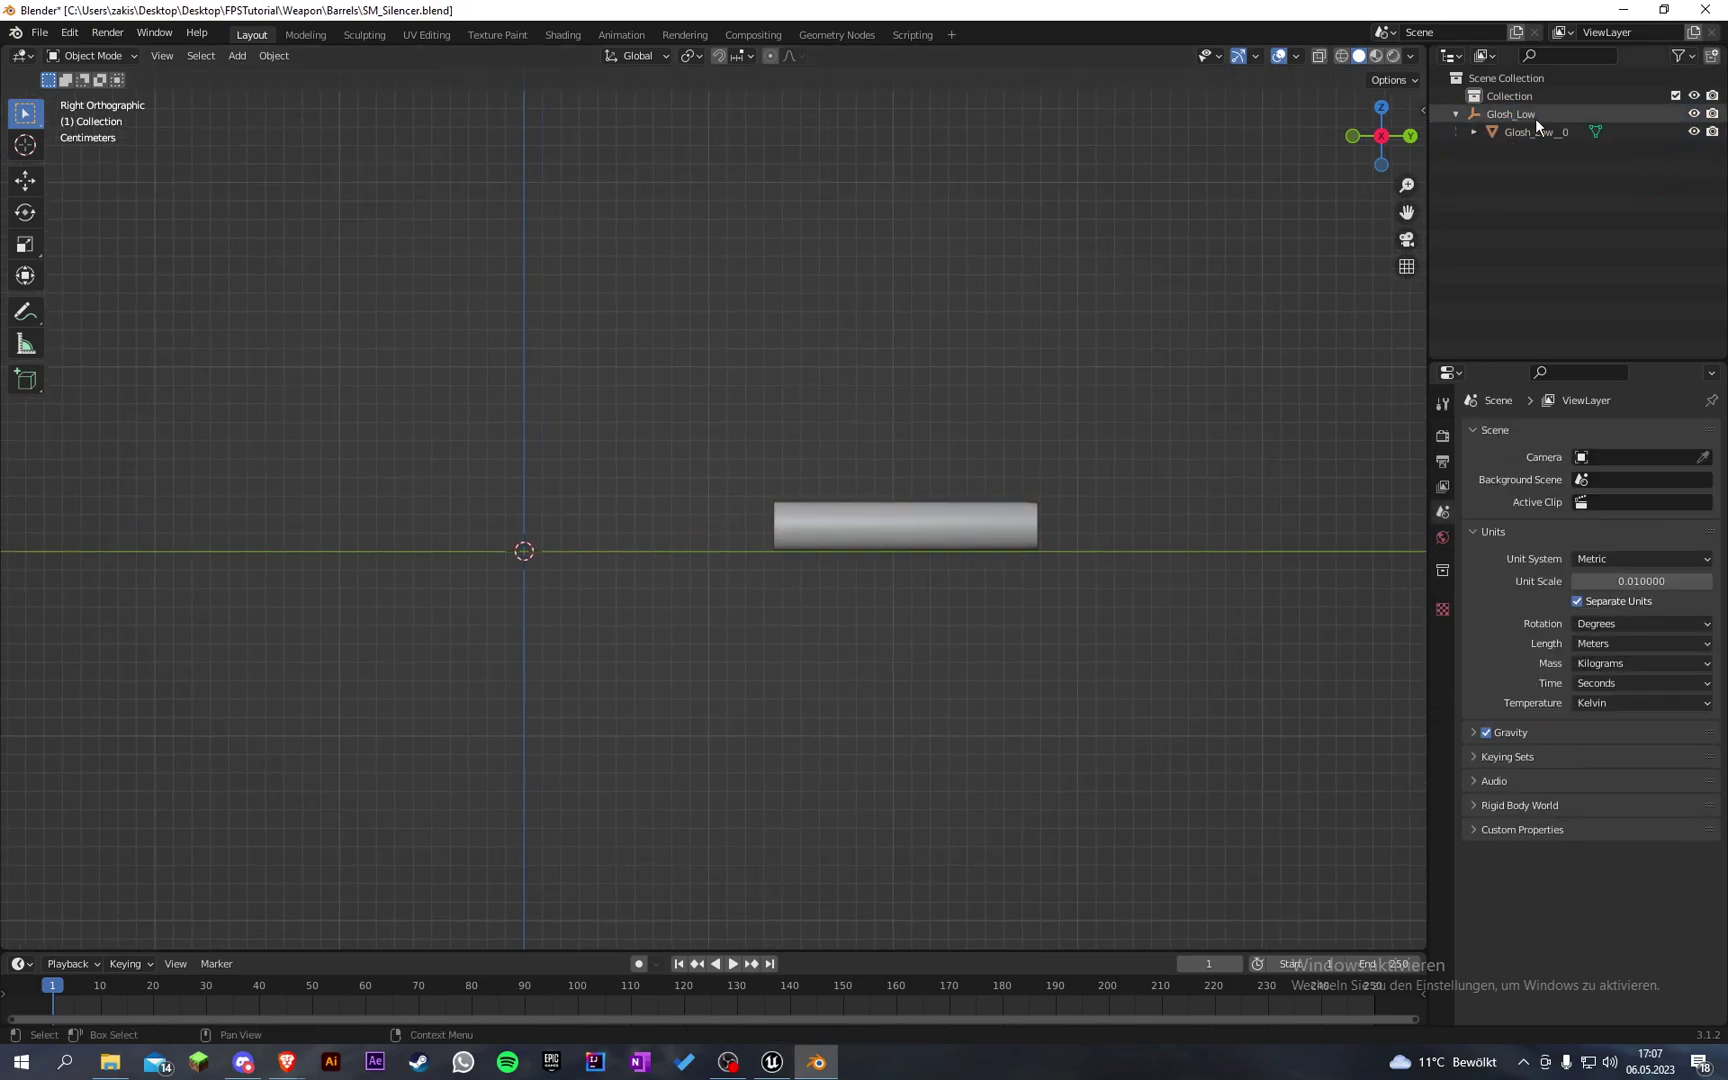
{"action": "left_click", "coordinate": [1535, 117]}
{"action": "key", "text": "x"}
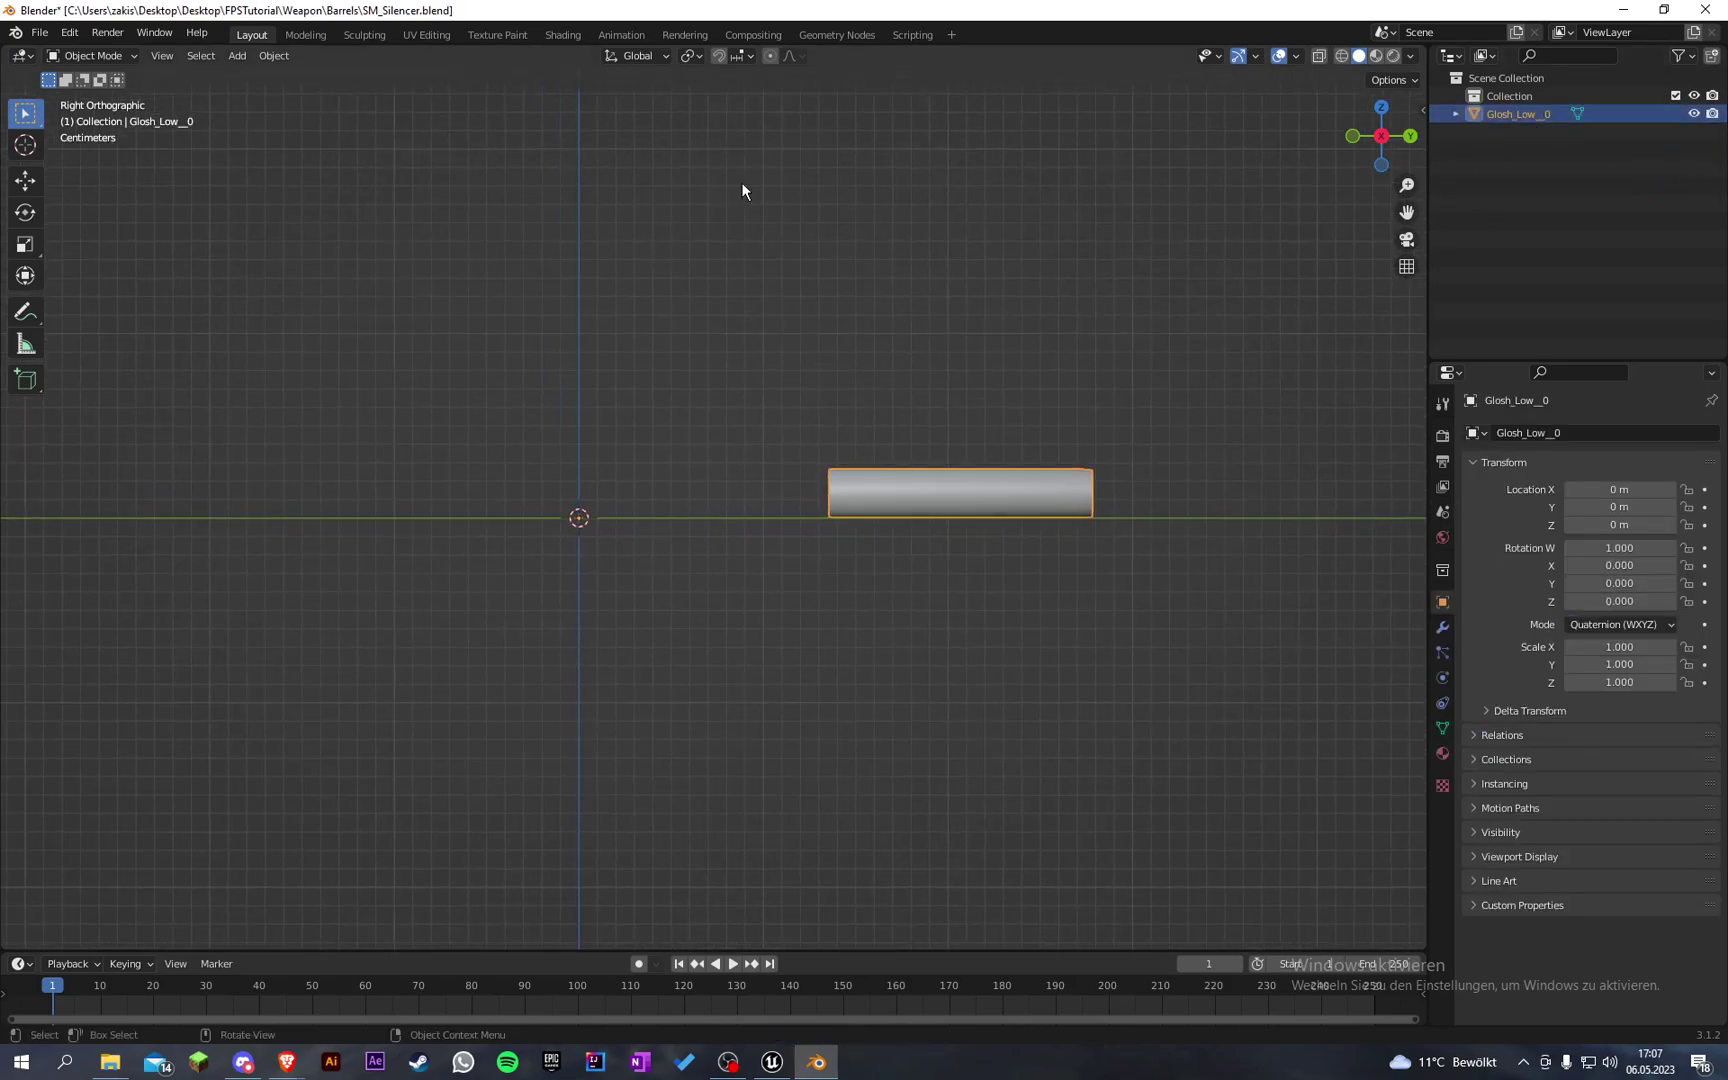
Step: Enable snapping and move the silencer mesh close to the world origin, to Y -13 cm and Z -1 cm
{"action": "left_click", "coordinate": [717, 57]}
{"action": "left_click", "coordinate": [743, 56]}
{"action": "middle_click_drag", "start_coordinate": [969, 302], "coordinate": [983, 305], "text": "shift"}
{"action": "key", "text": "g"}
{"action": "left_click", "coordinate": [752, 321]}
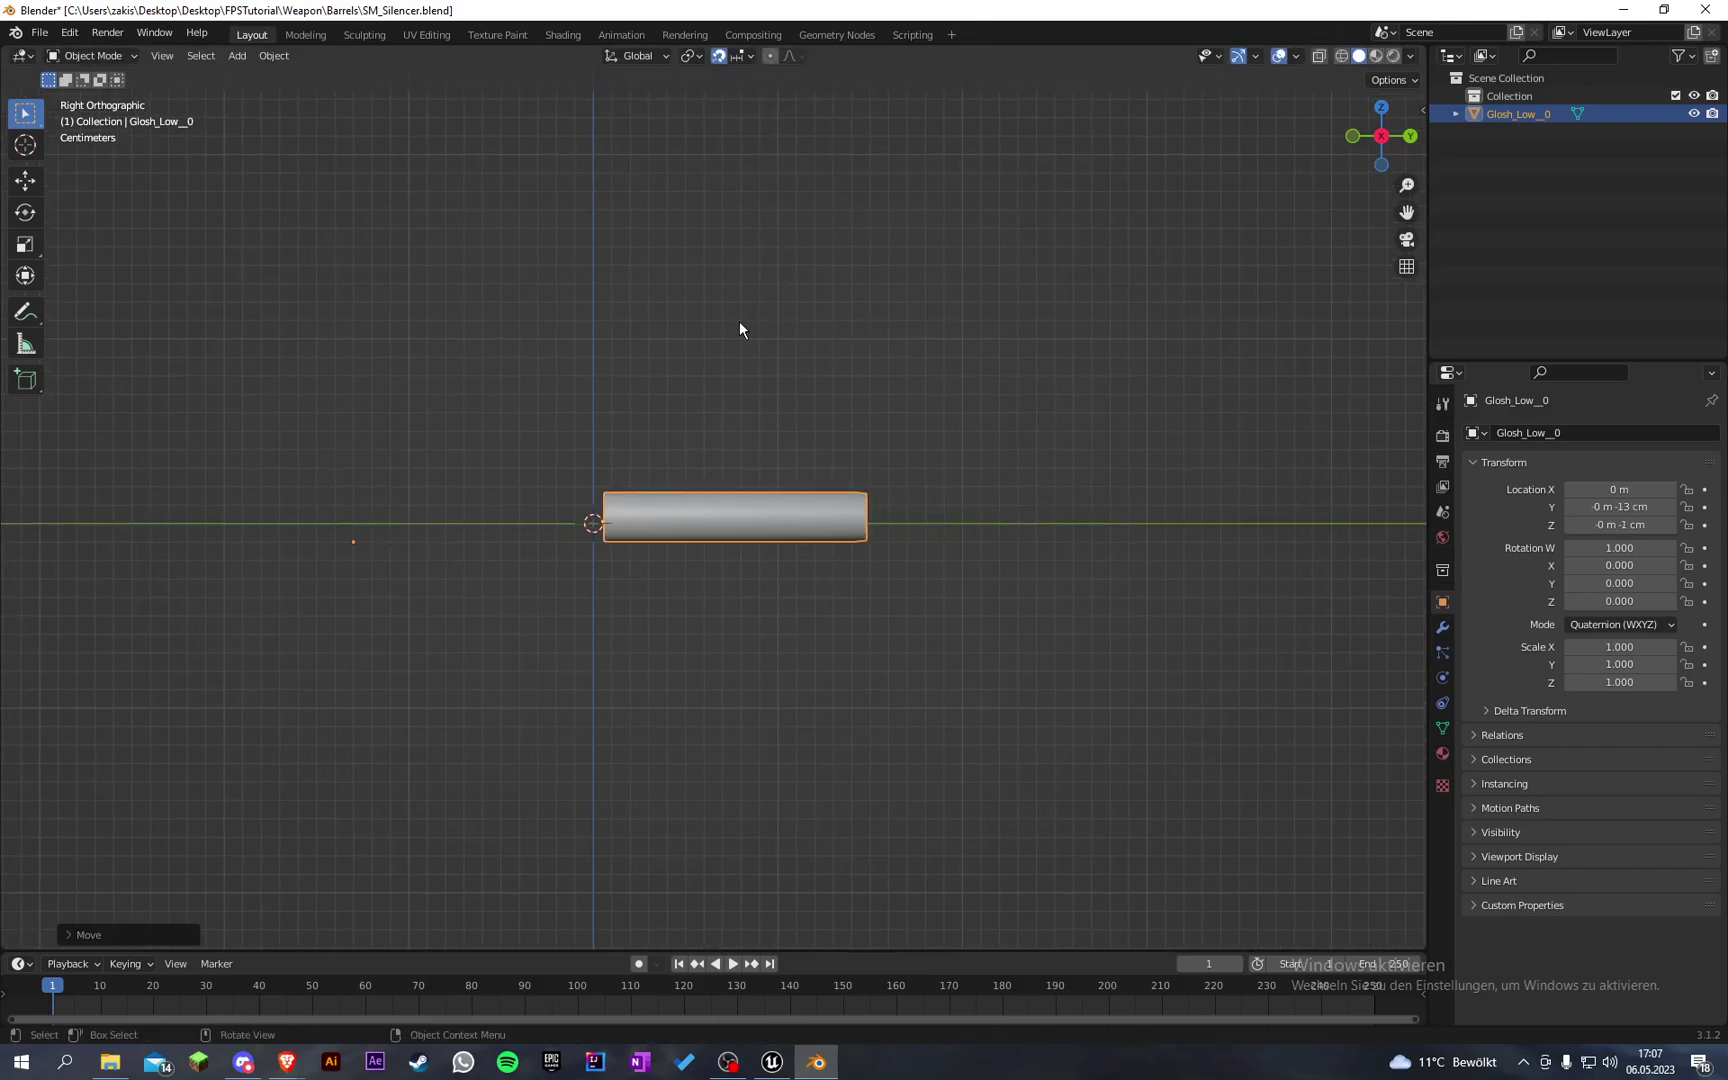
Step: In front view, roughly center the silencer's bore on the origin by moving the mesh to X -1 mm and Z -1.3 cm
{"action": "key", "text": "KP_1"}
{"action": "scroll", "coordinate": [869, 667], "scroll_direction": "up", "scroll_amount": 8}
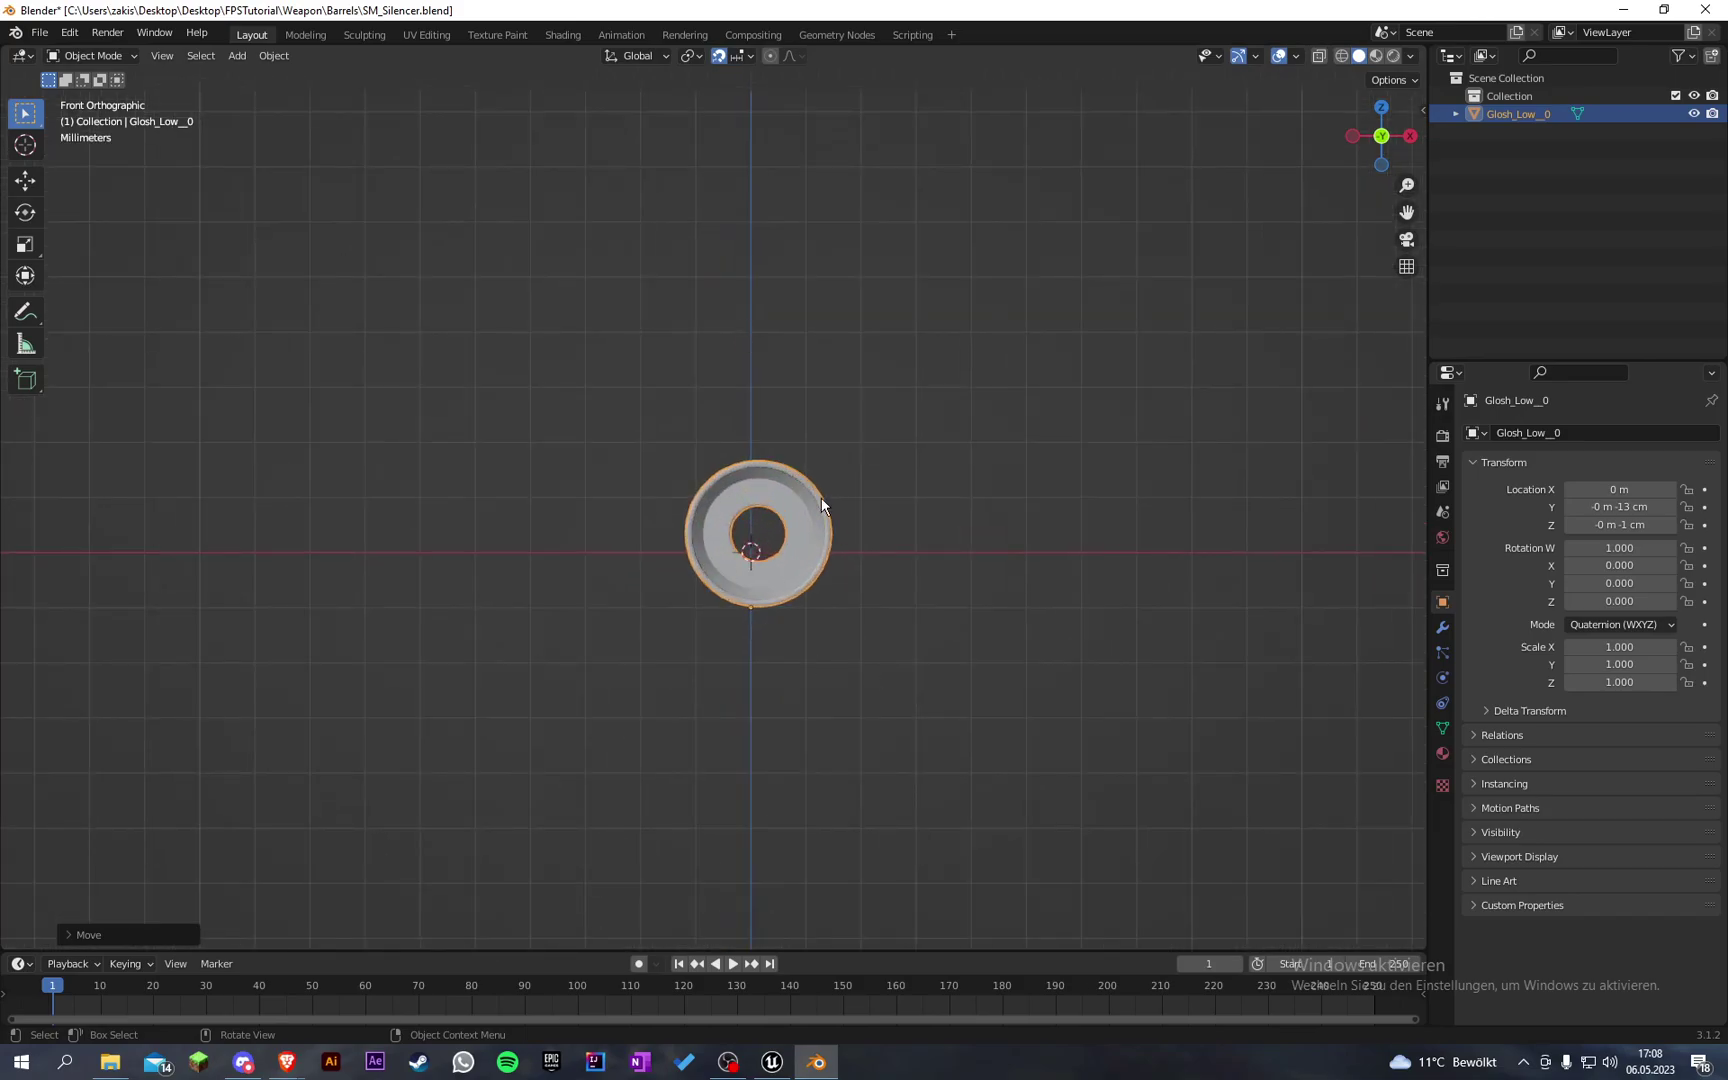
{"action": "scroll", "coordinate": [821, 497], "scroll_direction": "up", "scroll_amount": 6}
{"action": "key", "text": "g"}
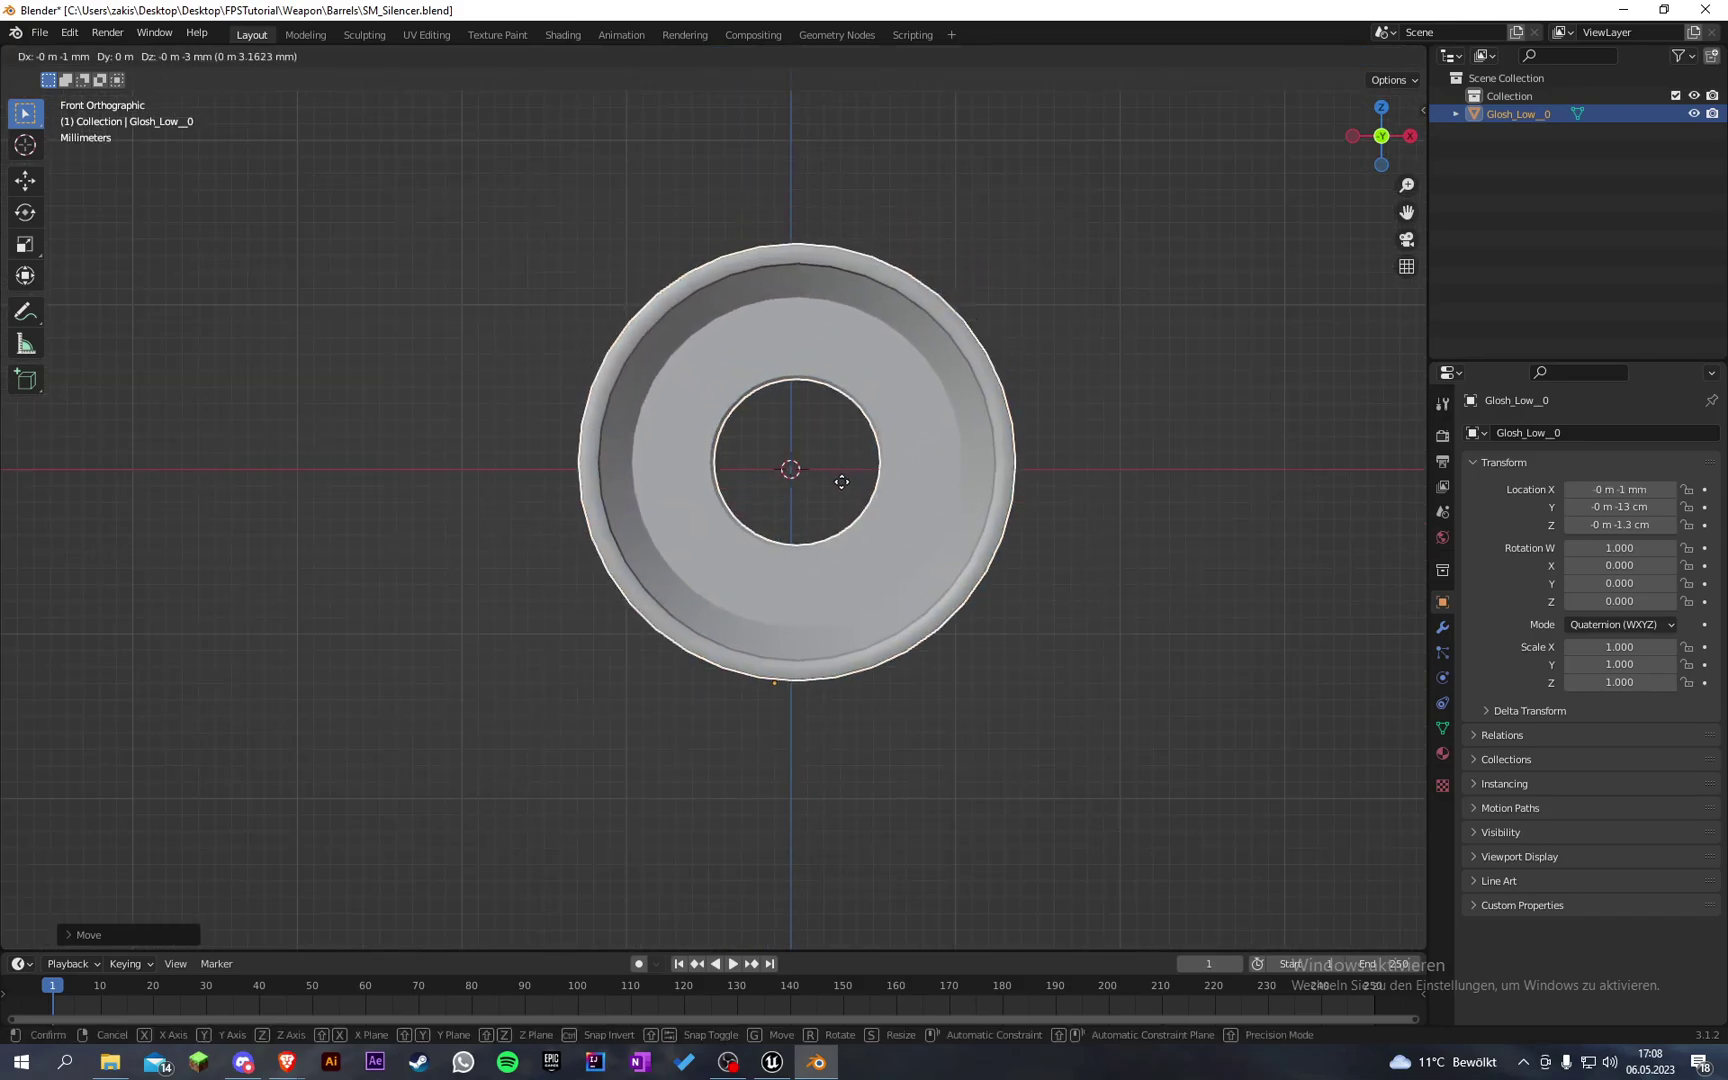
{"action": "left_click", "coordinate": [842, 489]}
Step: Fine-tune the bore's centering on the origin without snapping, moving the mesh to X -1.36925 mm and Z -1.34748 cm
{"action": "scroll", "coordinate": [842, 489], "scroll_direction": "up", "scroll_amount": 4}
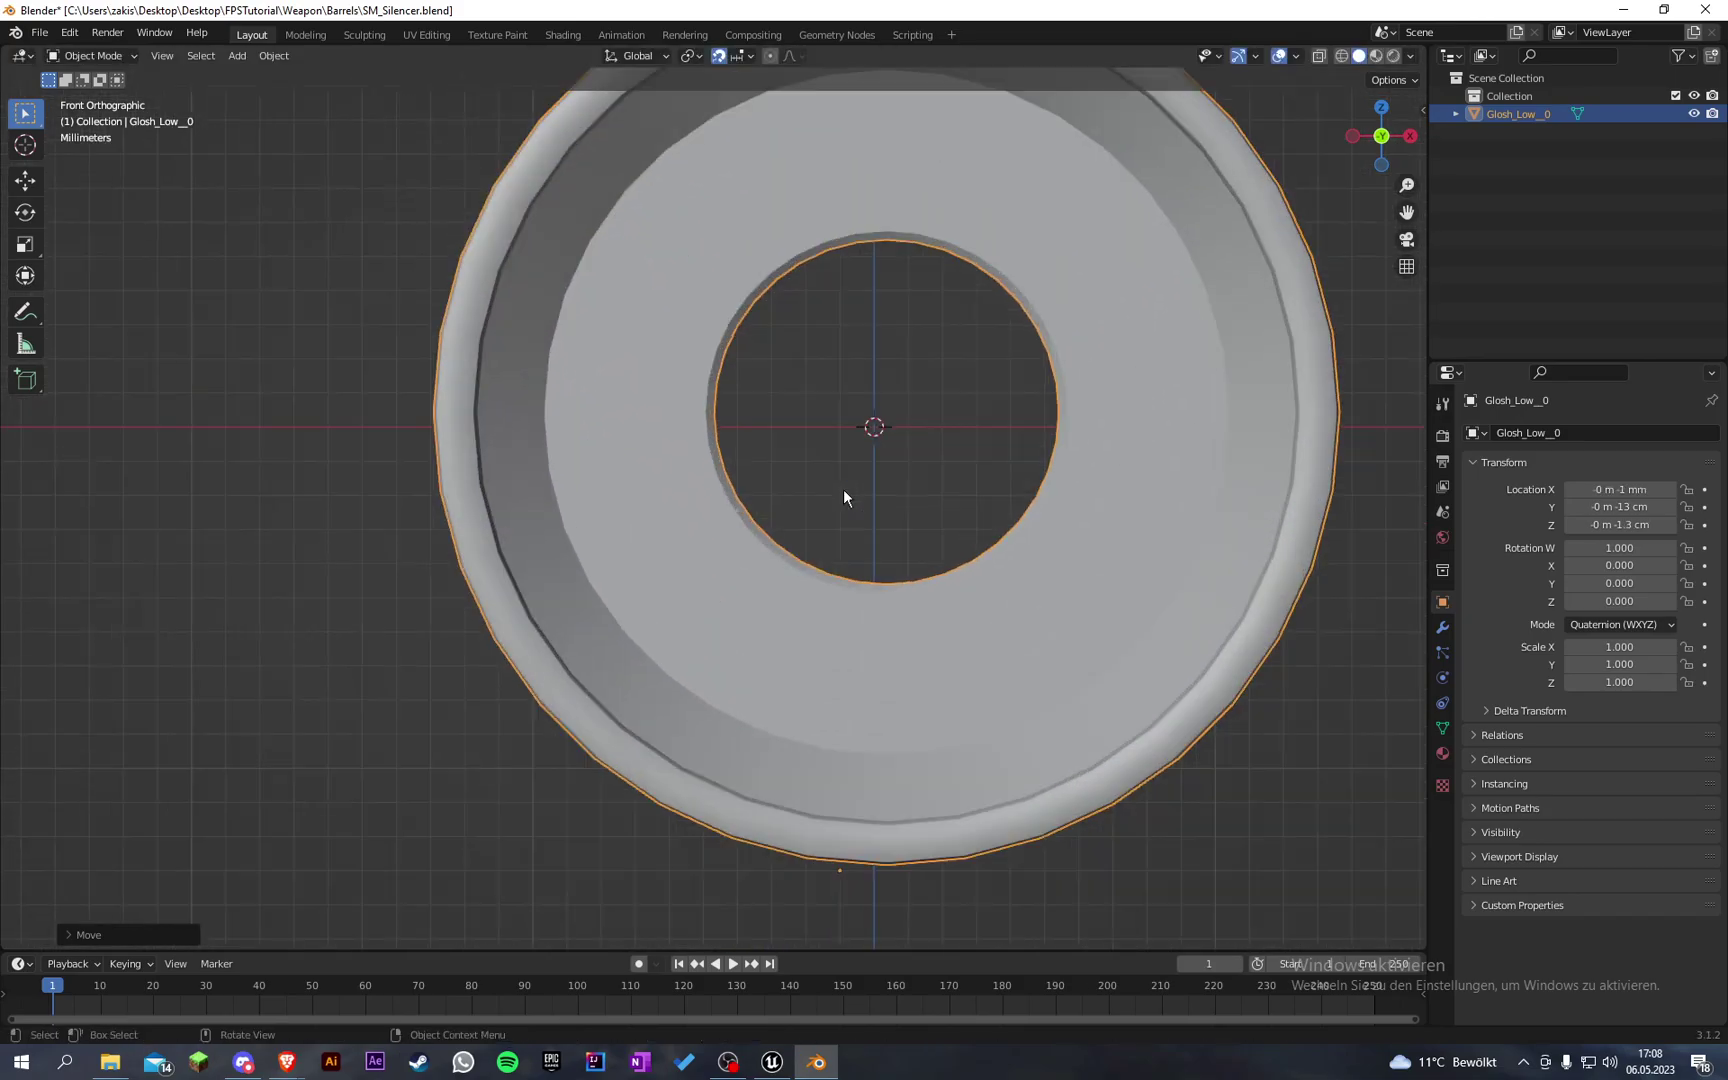
{"action": "scroll", "coordinate": [844, 497], "scroll_direction": "up", "scroll_amount": 4}
{"action": "scroll", "coordinate": [867, 455], "scroll_direction": "up", "scroll_amount": 3}
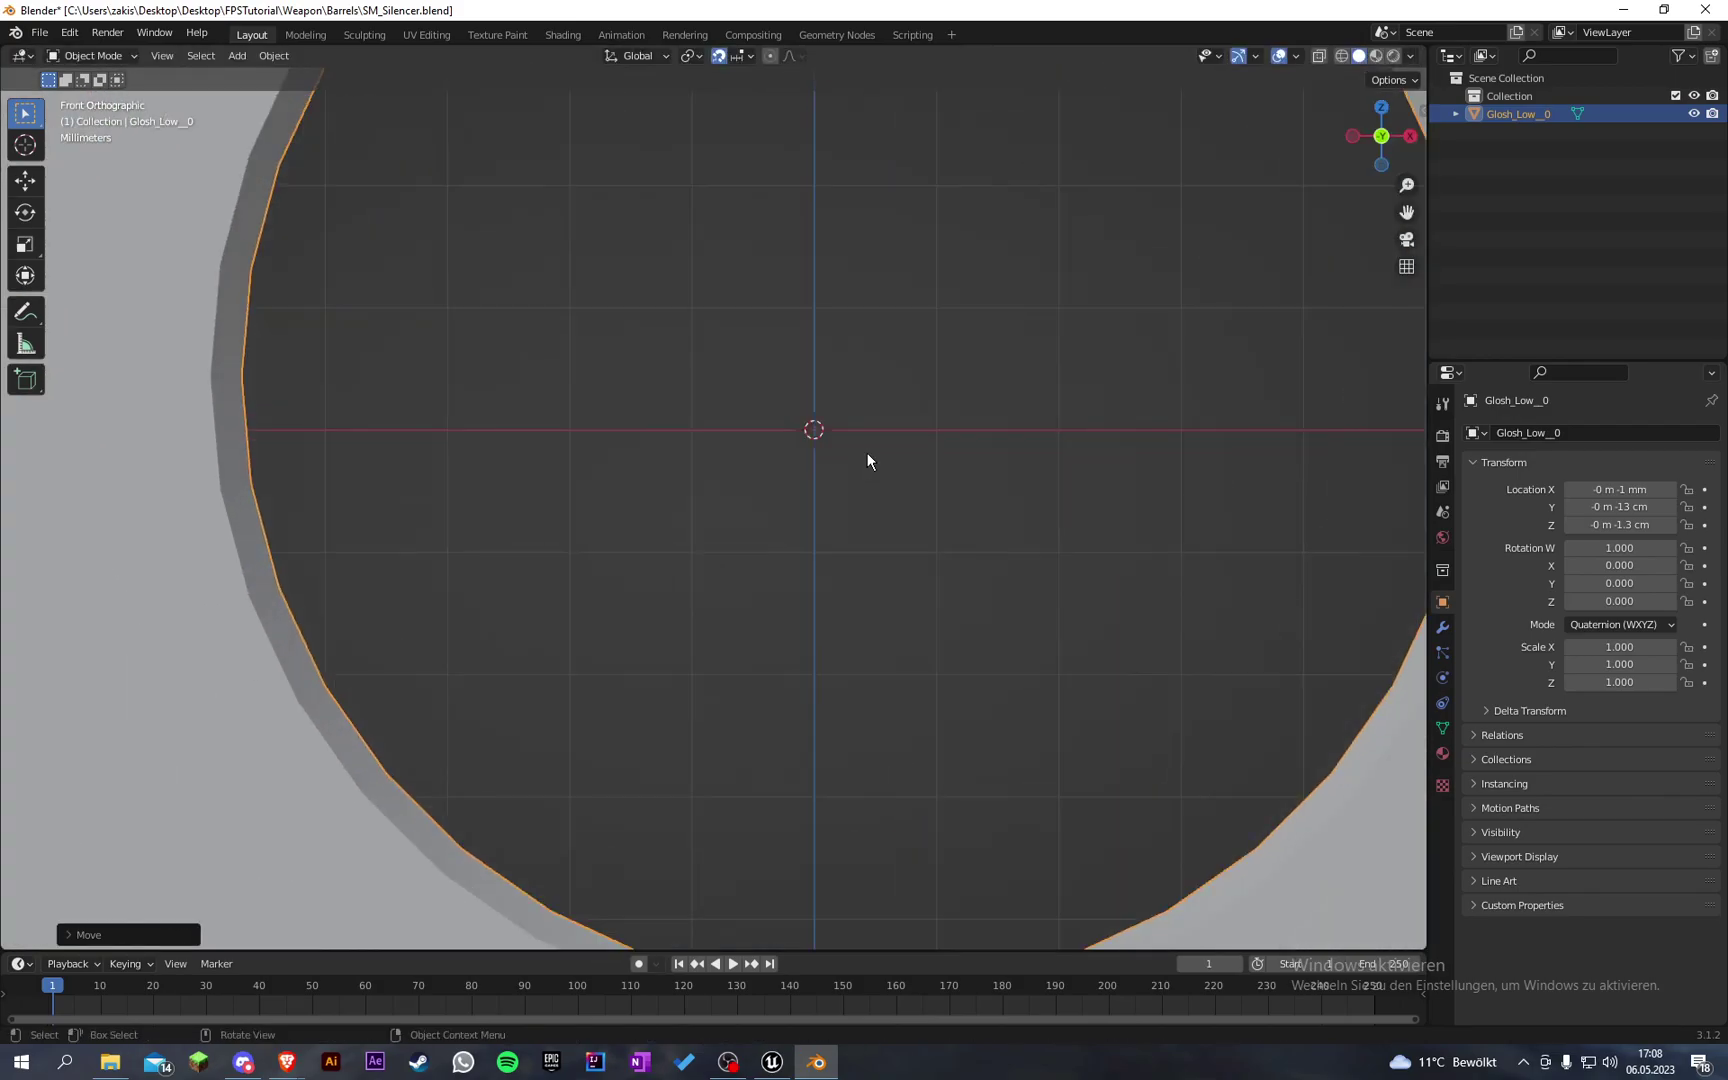
{"action": "scroll", "coordinate": [867, 461], "scroll_direction": "up", "scroll_amount": 2}
{"action": "scroll", "coordinate": [900, 427], "scroll_direction": "down", "scroll_amount": 8}
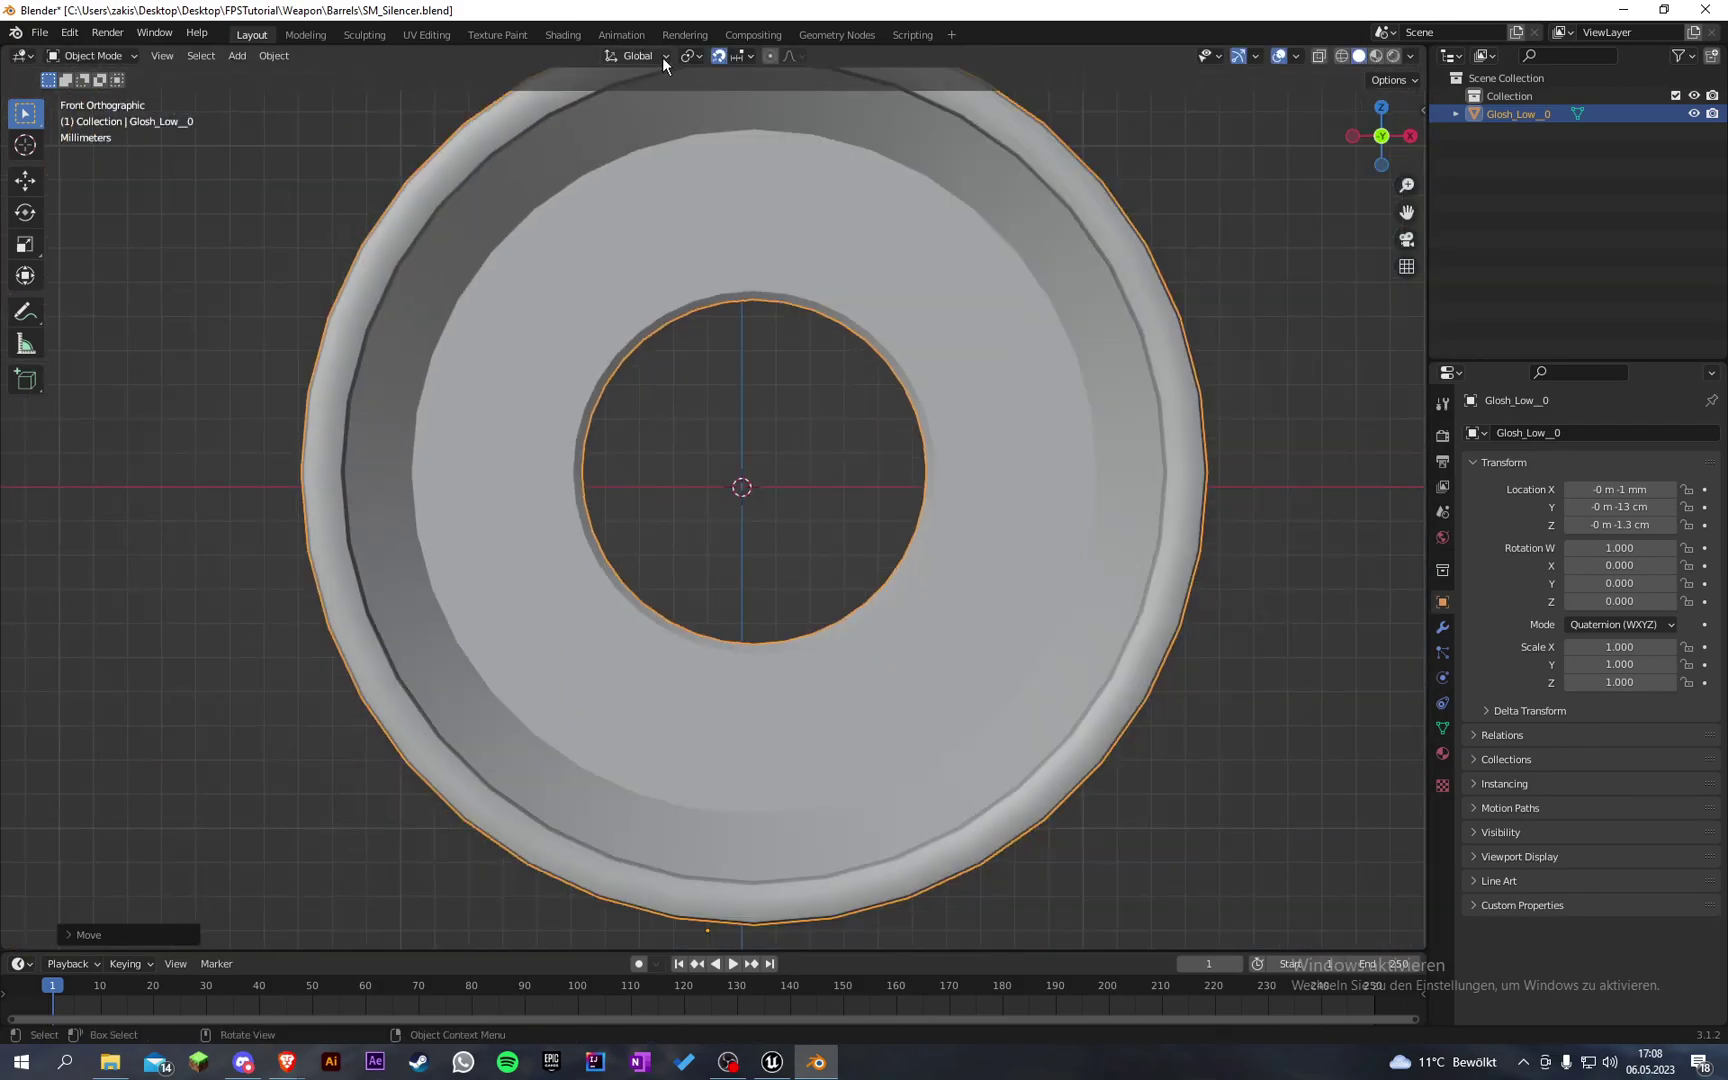
{"action": "key", "text": "g"}
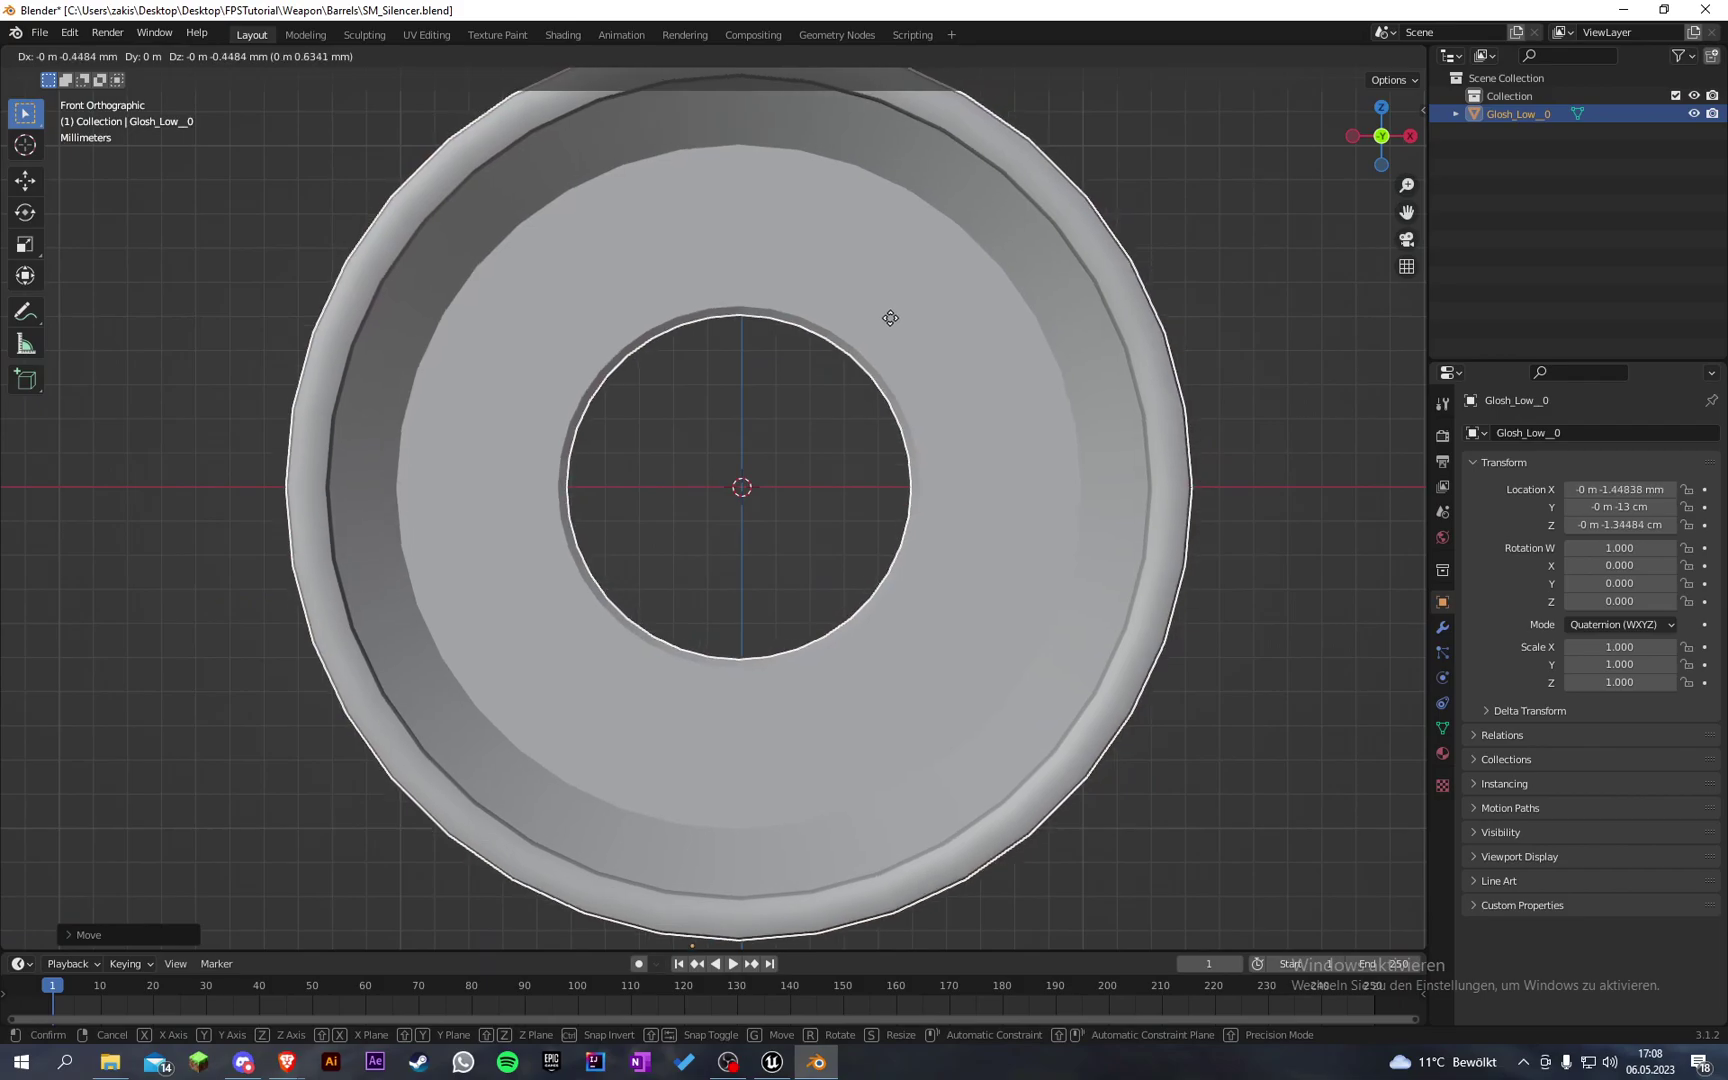
{"action": "left_click", "coordinate": [893, 327]}
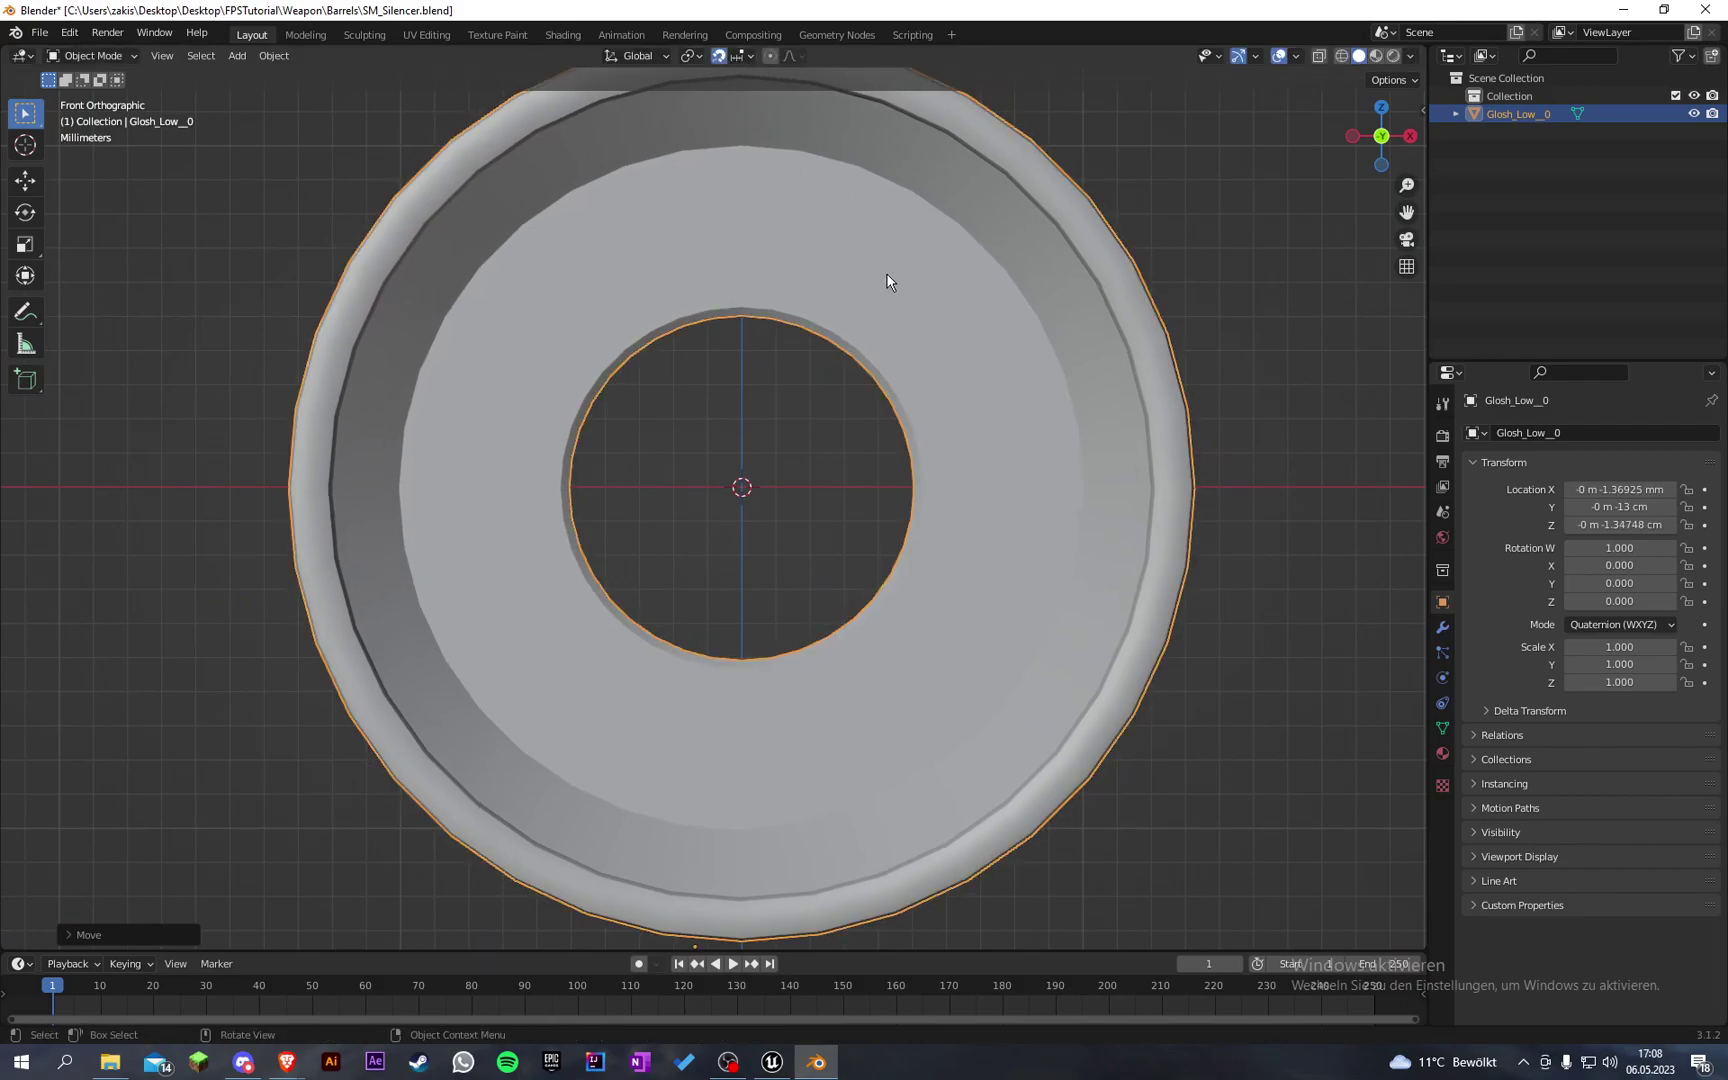
Step: In right view, move the silencer along Y to -13.5 cm so its near end approaches the origin
{"action": "scroll", "coordinate": [886, 279], "scroll_direction": "down", "scroll_amount": 4}
{"action": "key", "text": "KP_3"}
{"action": "scroll", "coordinate": [593, 373], "scroll_direction": "down", "scroll_amount": 10}
{"action": "scroll", "coordinate": [602, 356], "scroll_direction": "up", "scroll_amount": 8}
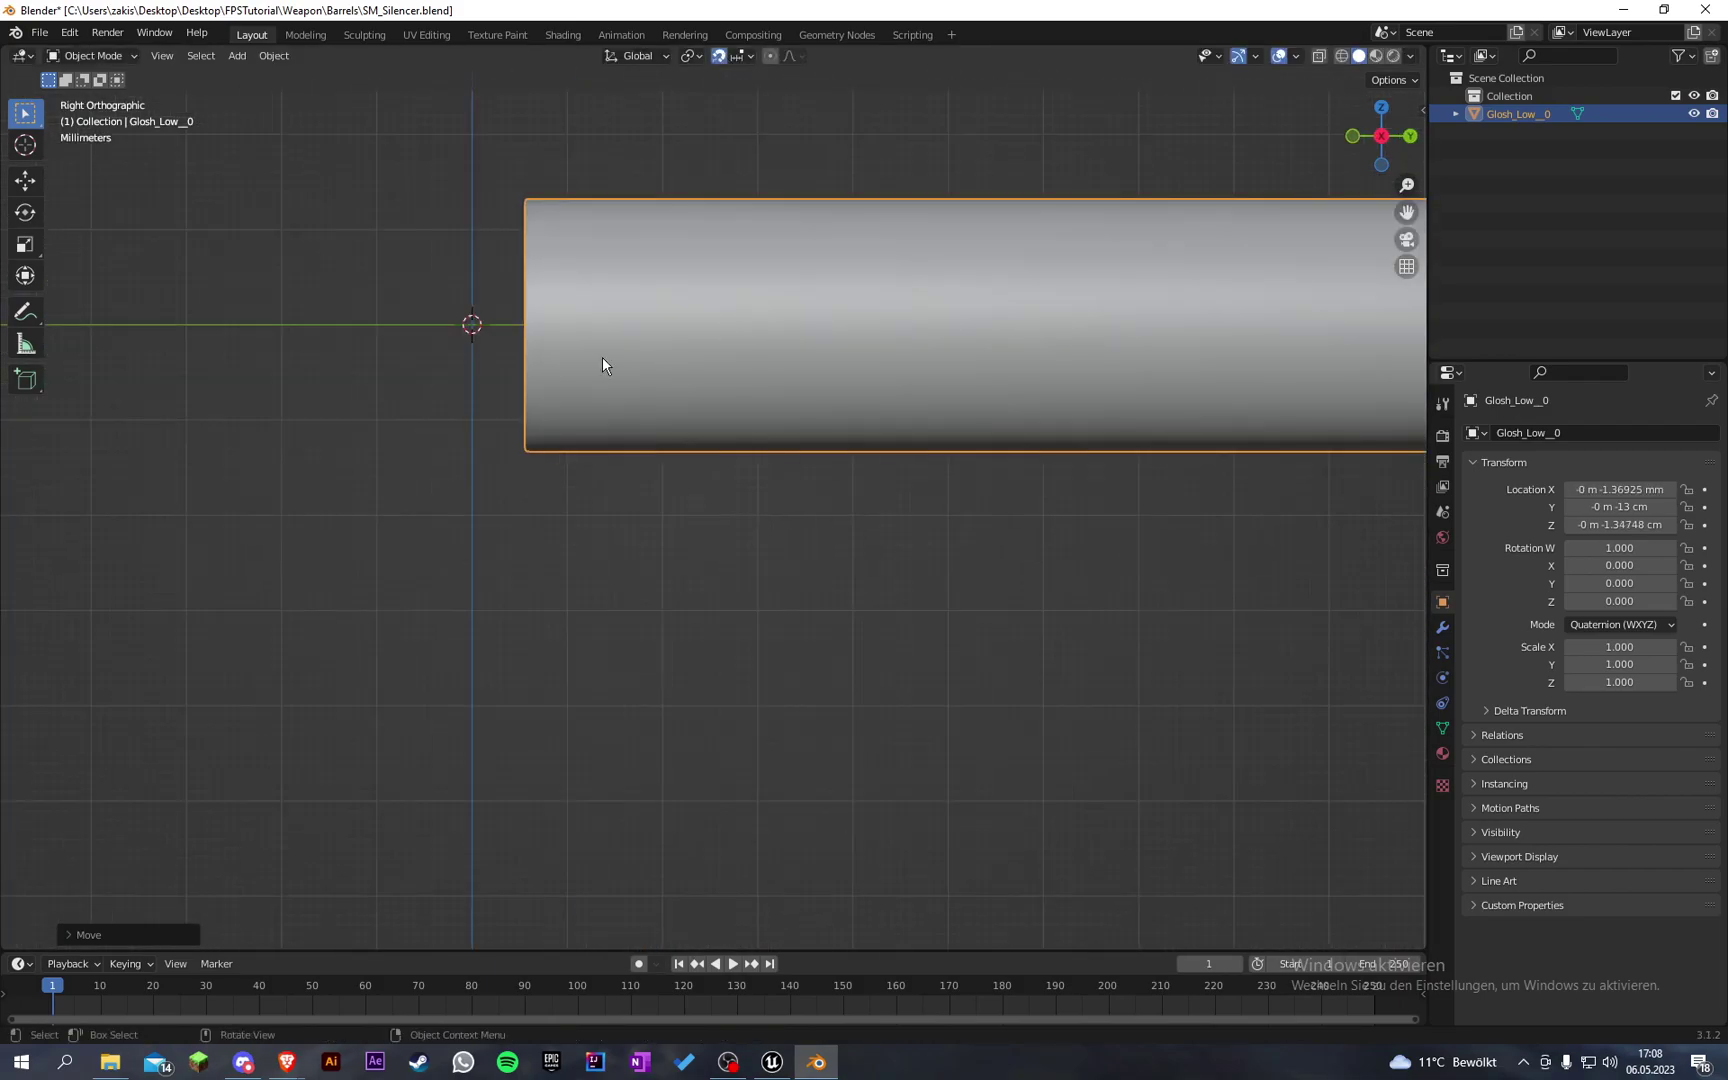
{"action": "scroll", "coordinate": [602, 365], "scroll_direction": "up", "scroll_amount": 4}
{"action": "scroll", "coordinate": [590, 528], "scroll_direction": "up", "scroll_amount": 2}
{"action": "key", "text": "g"}
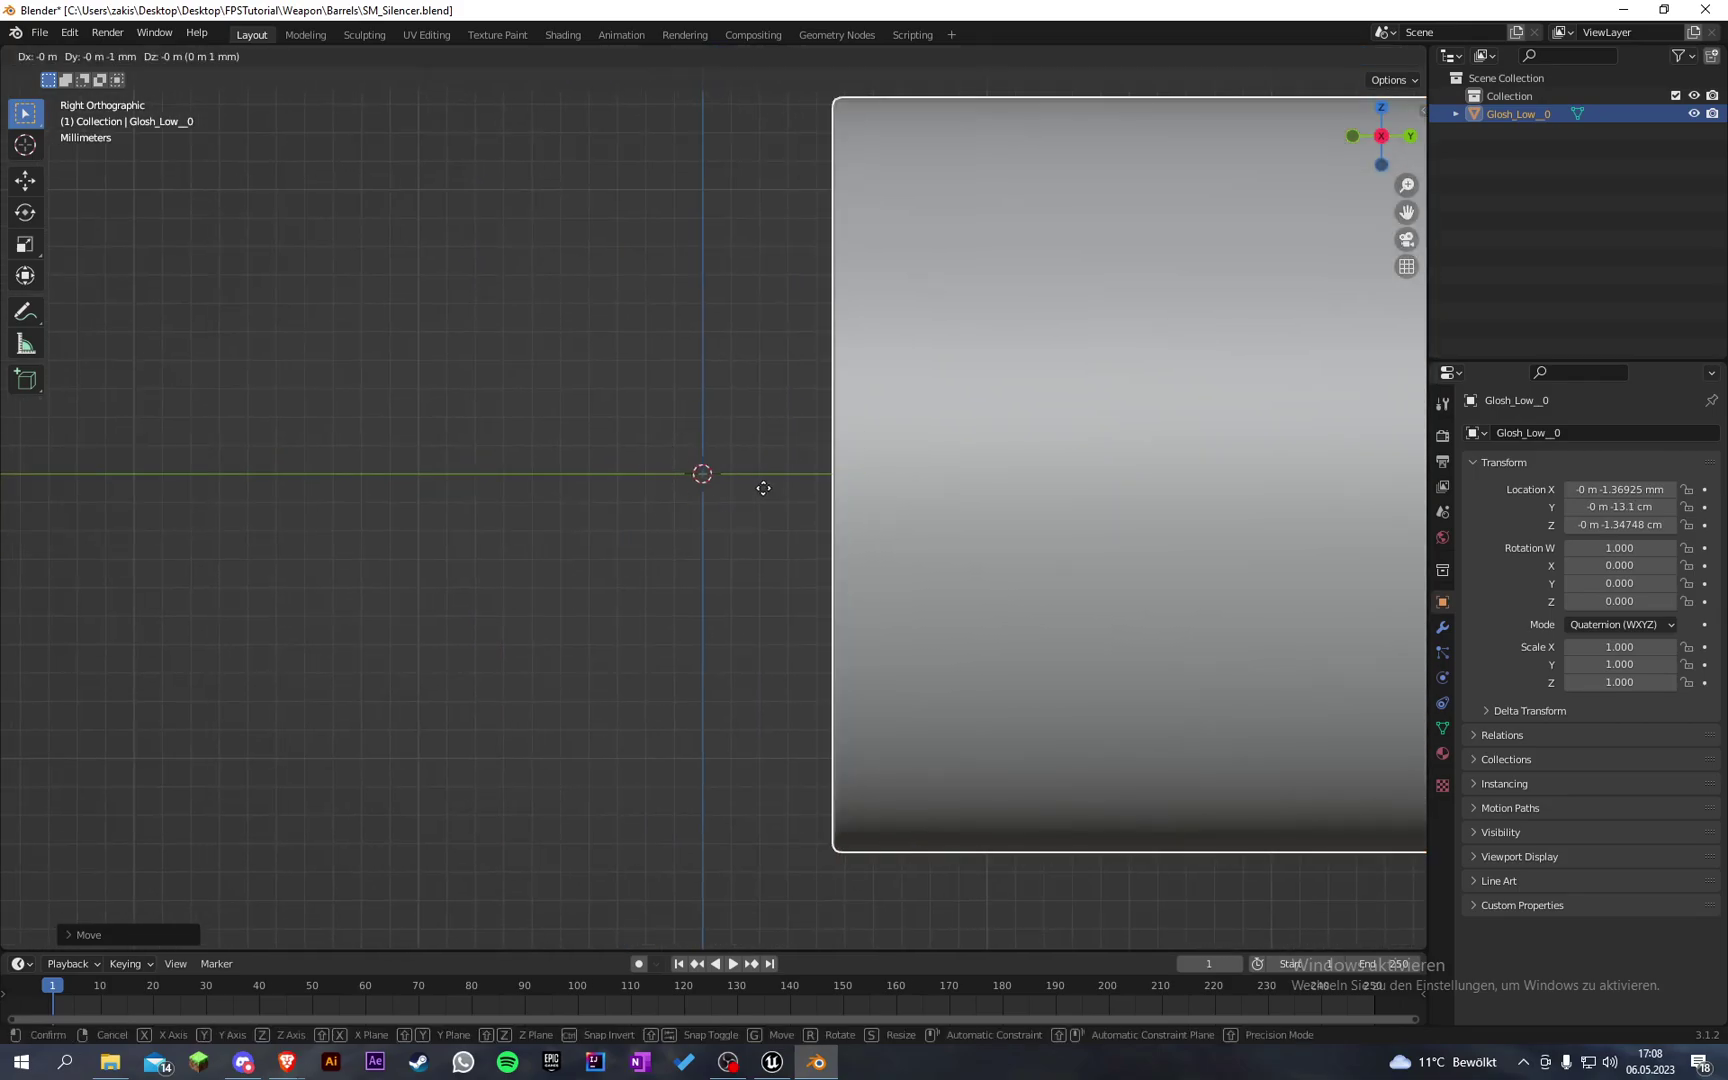
{"action": "left_click", "coordinate": [648, 492]}
{"action": "scroll", "coordinate": [630, 420], "scroll_direction": "up", "scroll_amount": 5}
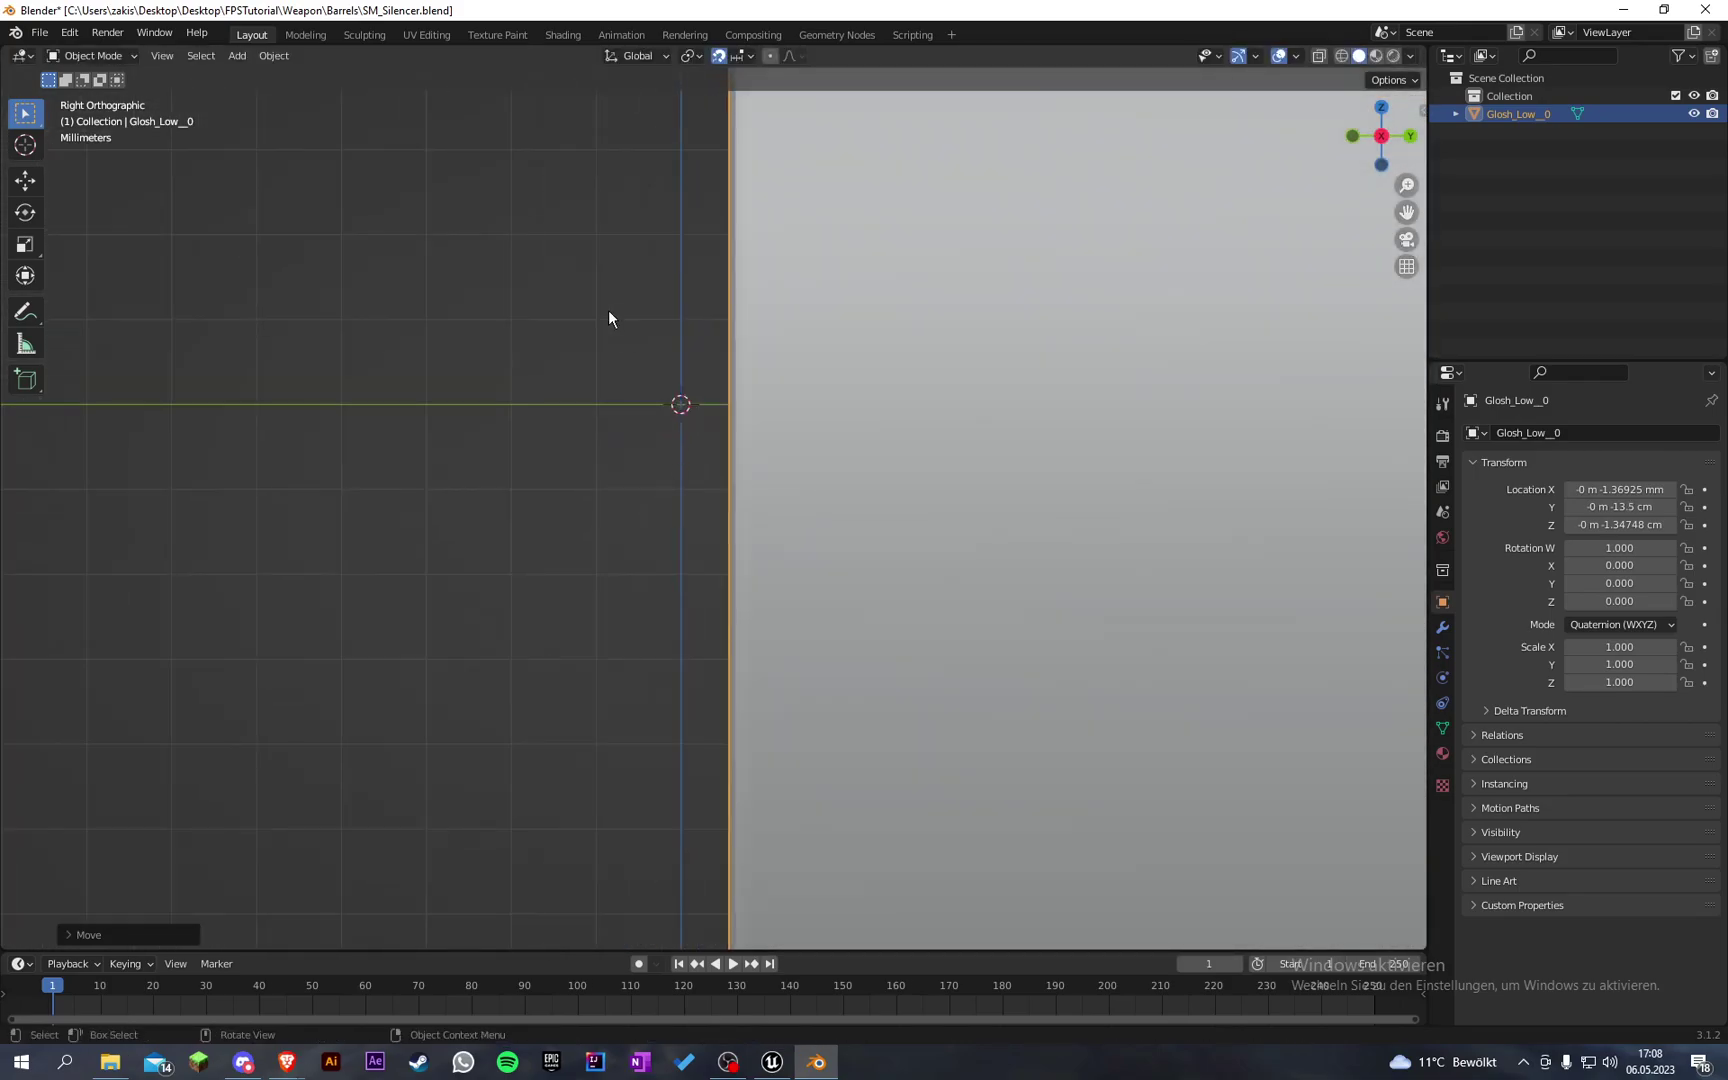
{"action": "scroll", "coordinate": [609, 318], "scroll_direction": "up", "scroll_amount": 5}
{"action": "middle_click_drag", "start_coordinate": [791, 505], "coordinate": [602, 309], "text": "shift"}
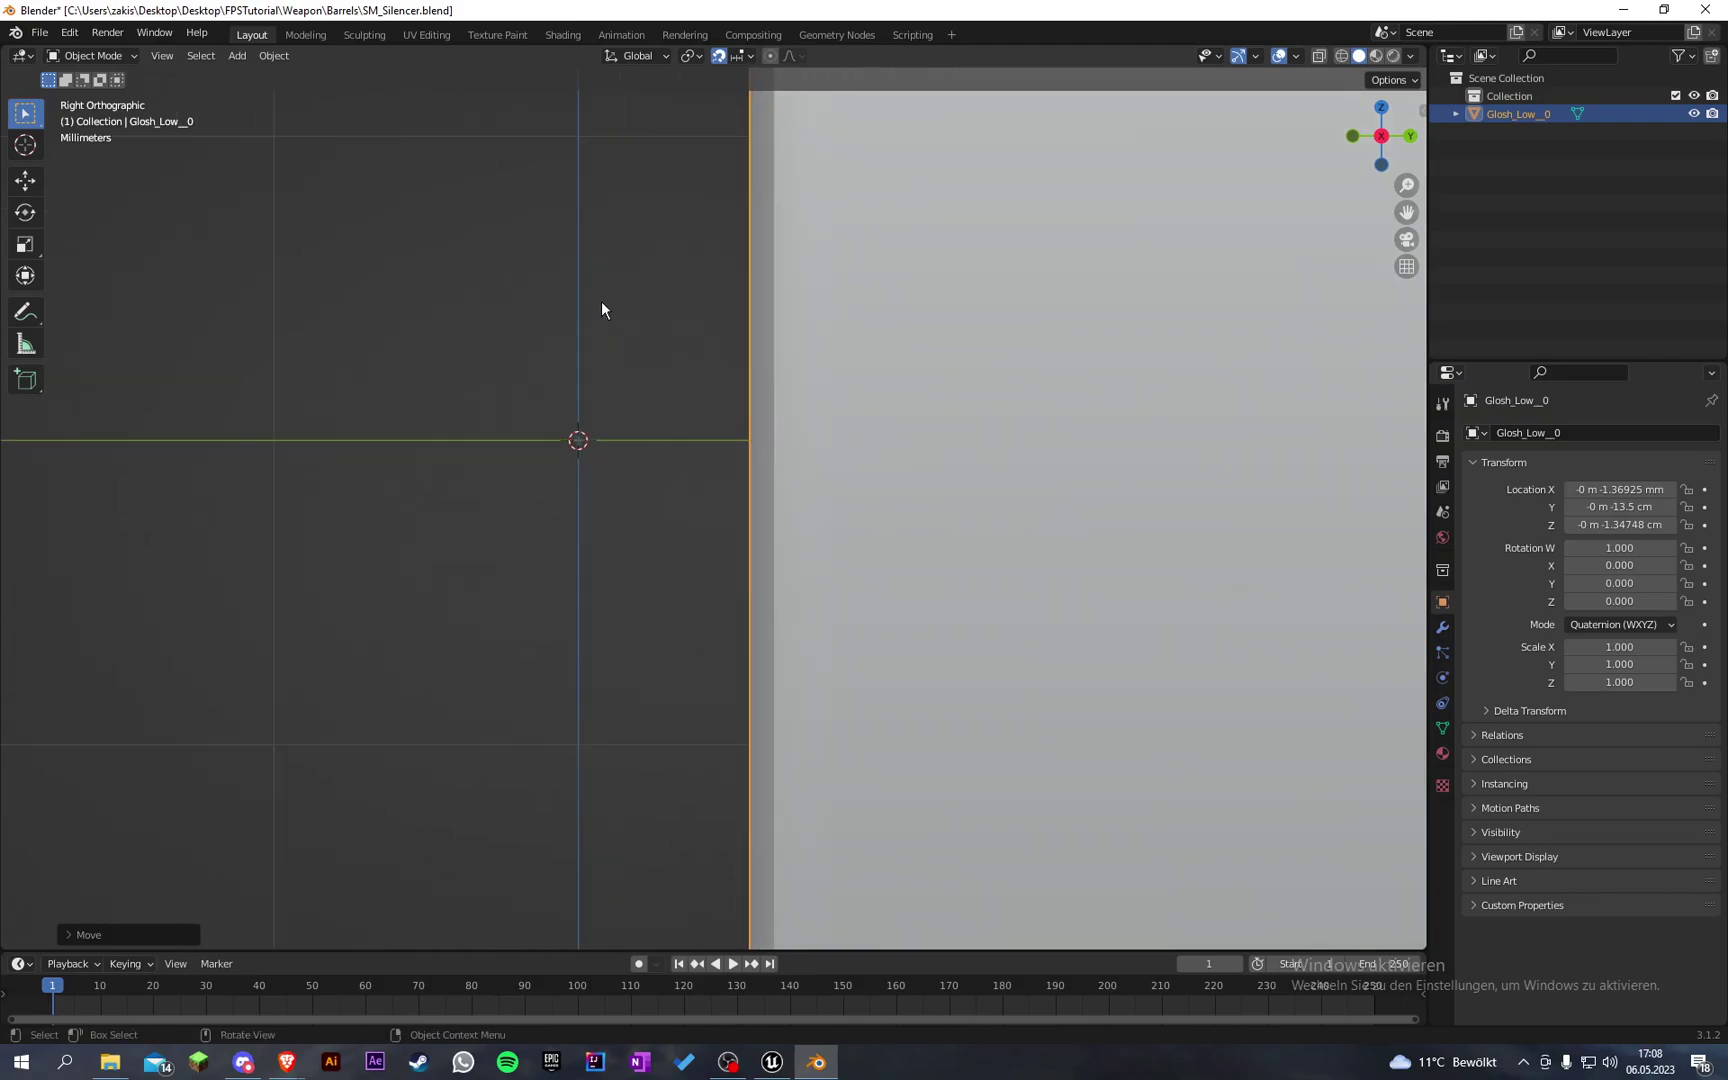
Step: Move the silencer along Y to -13.55571 cm without snapping so its end meets the world origin, and save the file
{"action": "scroll", "coordinate": [601, 309], "scroll_direction": "up", "scroll_amount": 1}
{"action": "key", "text": "g"}
{"action": "key", "text": "y"}
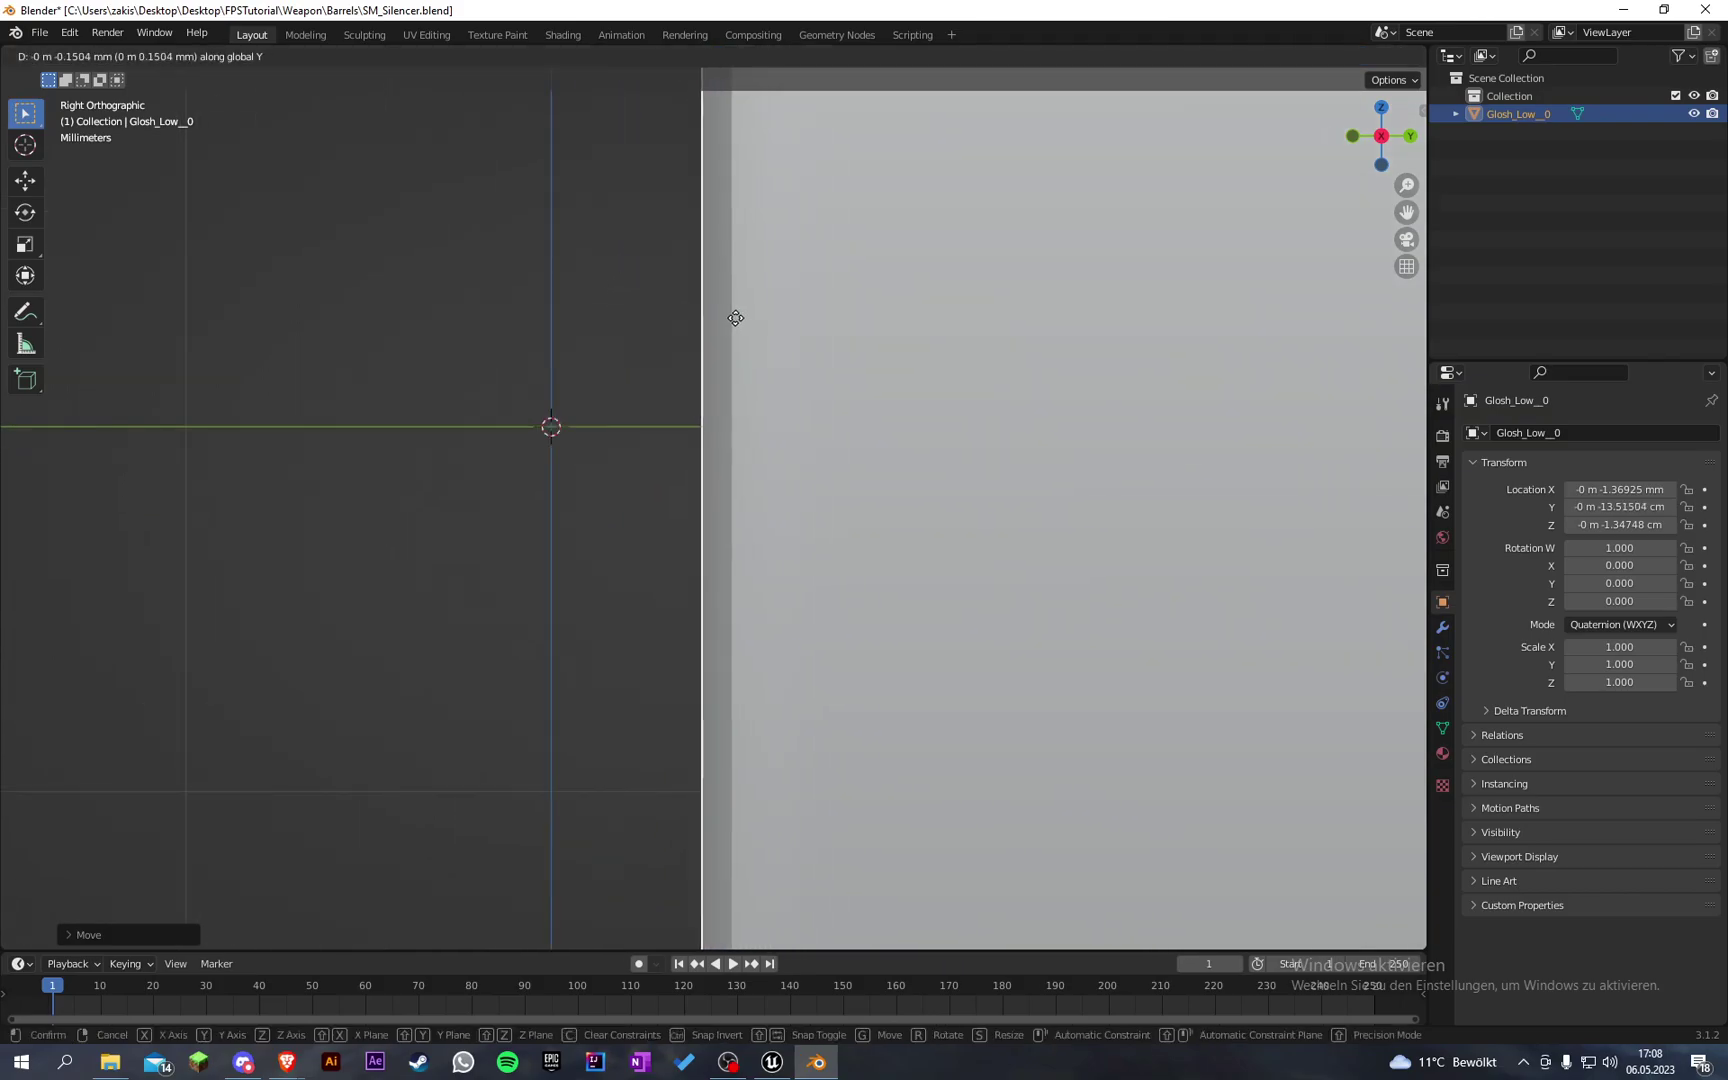
{"action": "left_click", "coordinate": [597, 312]}
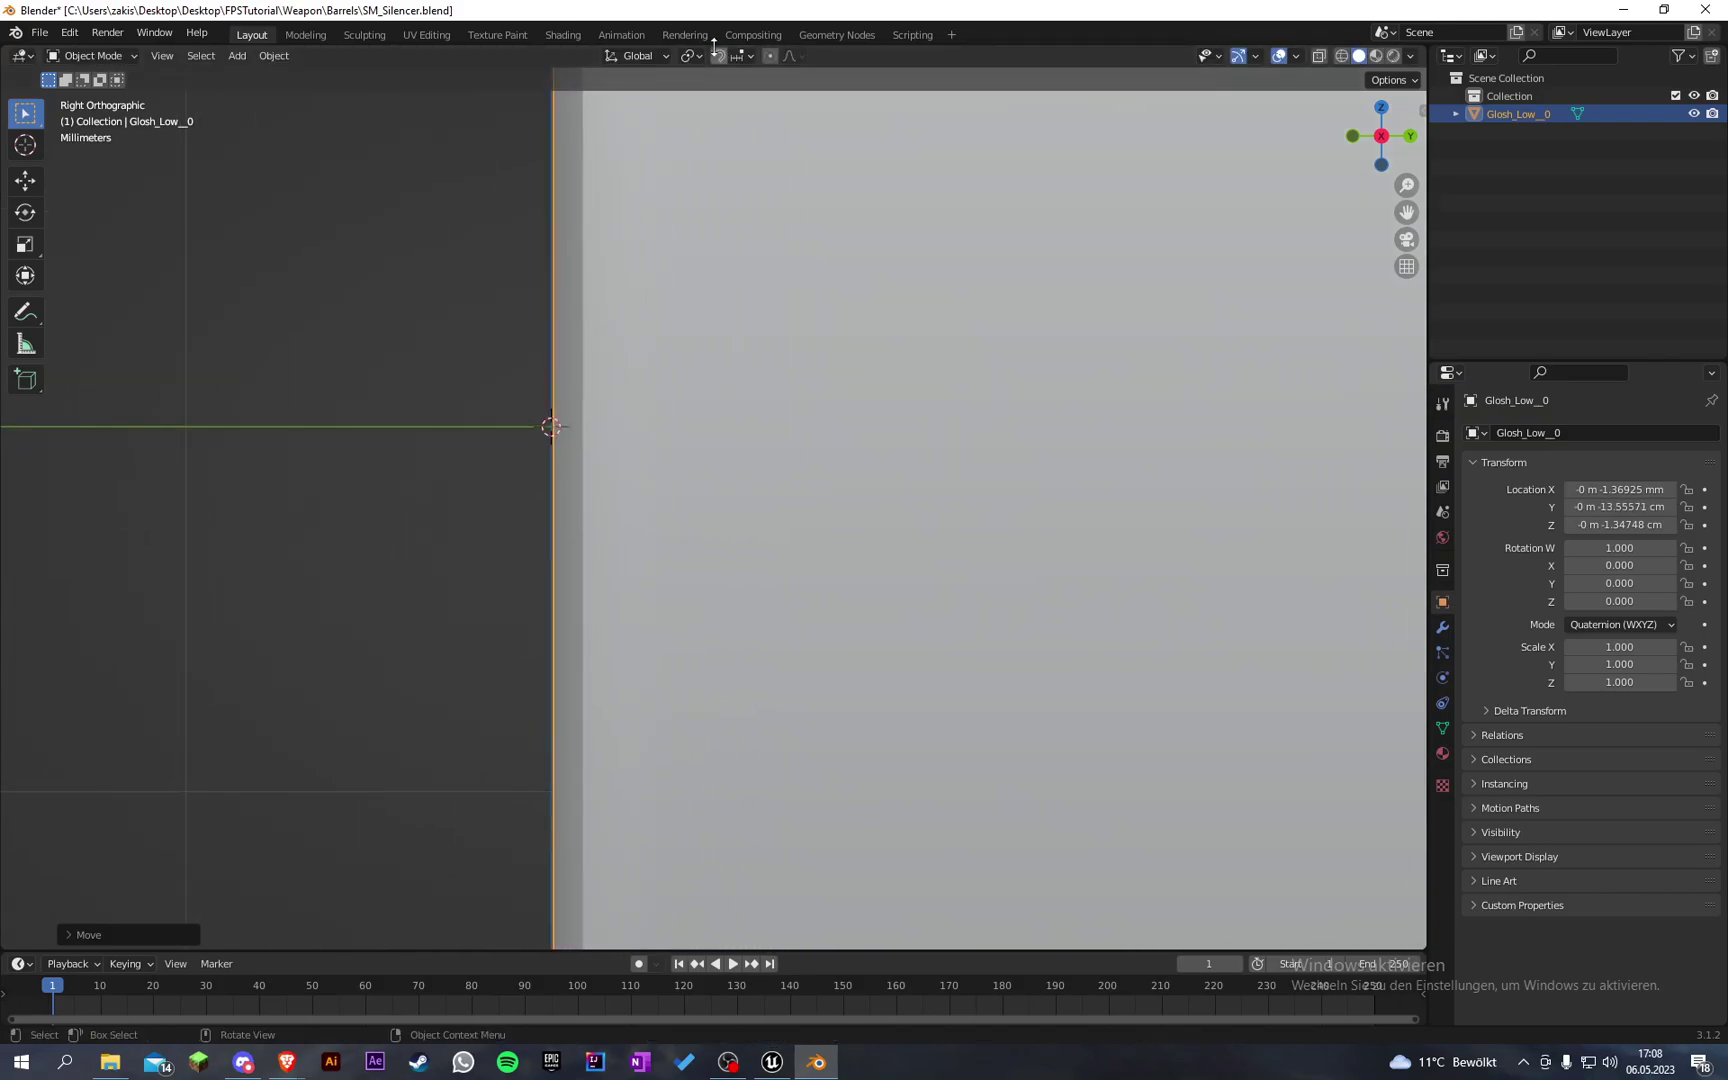
{"action": "scroll", "coordinate": [725, 177], "scroll_direction": "down", "scroll_amount": 20}
{"action": "middle_click_drag", "start_coordinate": [725, 190], "coordinate": [811, 378]}
{"action": "scroll", "coordinate": [795, 319], "scroll_direction": "up", "scroll_amount": 5}
{"action": "key", "text": "ctrl+s"}
Step: Set the silencer's origin to the 3D cursor and save the blend file
{"action": "left_click", "coordinate": [274, 56]}
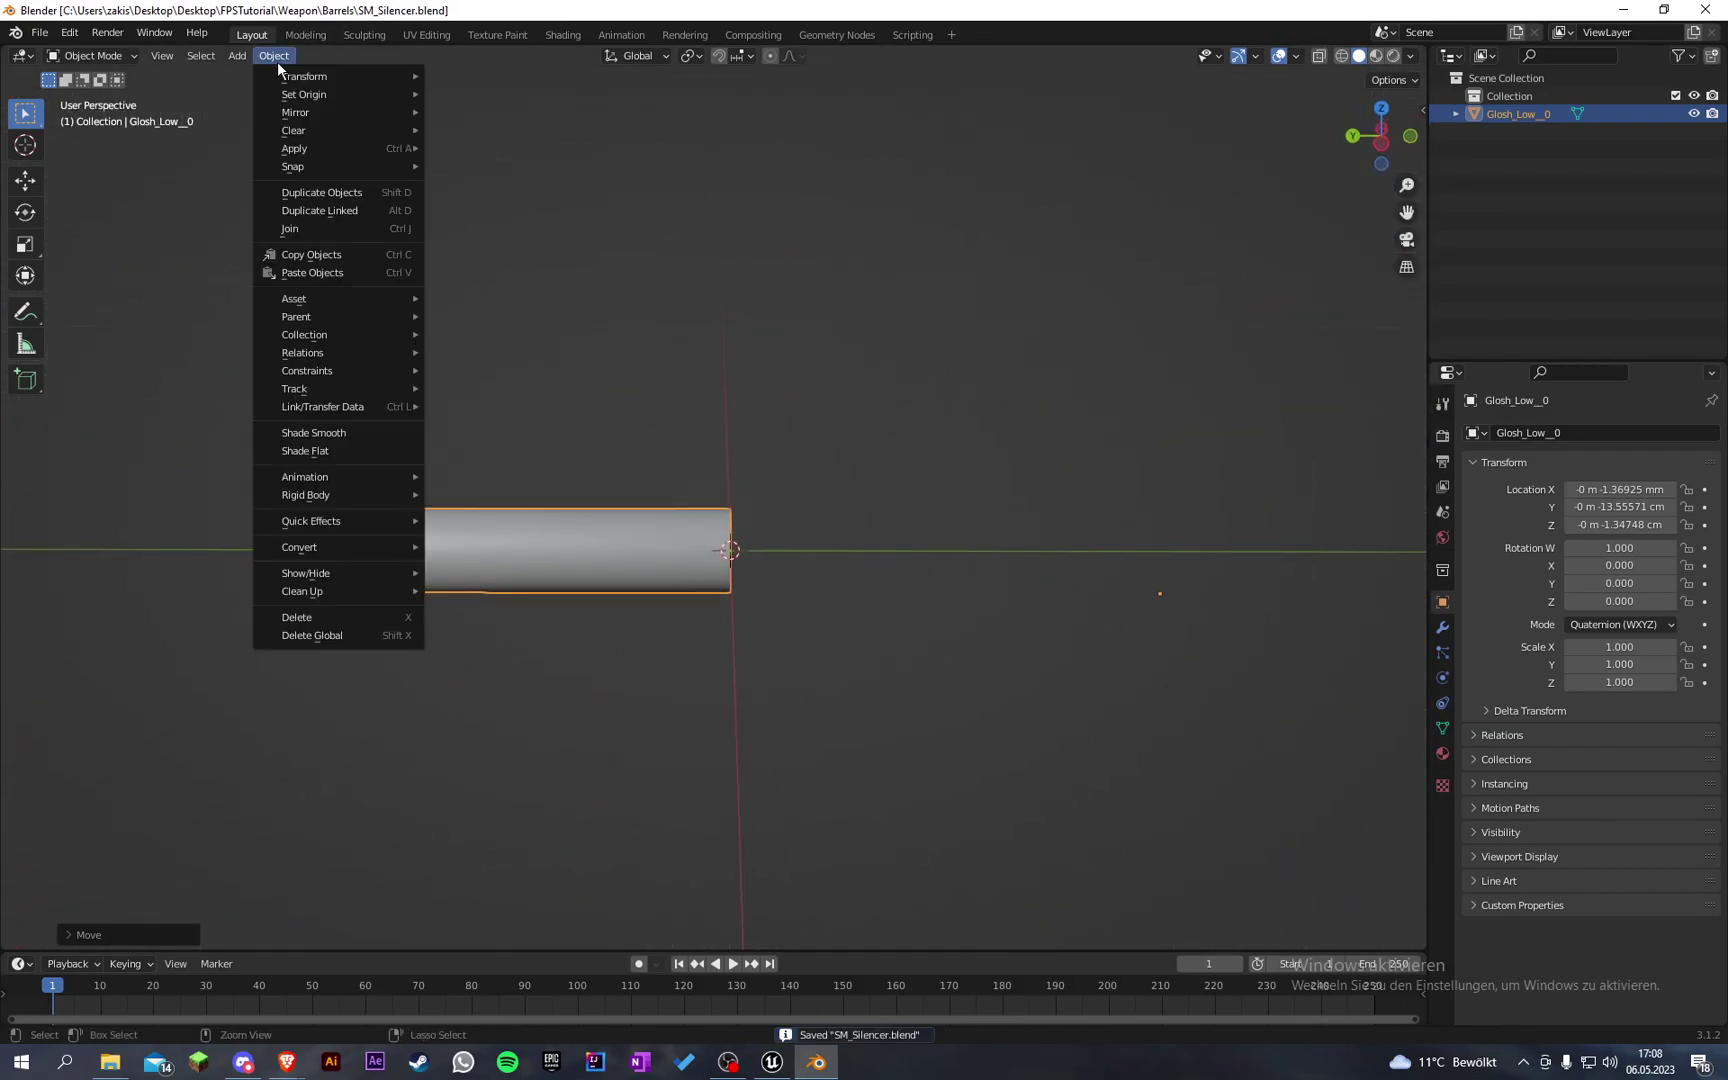
{"action": "mouse_move", "coordinate": [377, 96]}
{"action": "left_click", "coordinate": [500, 132]}
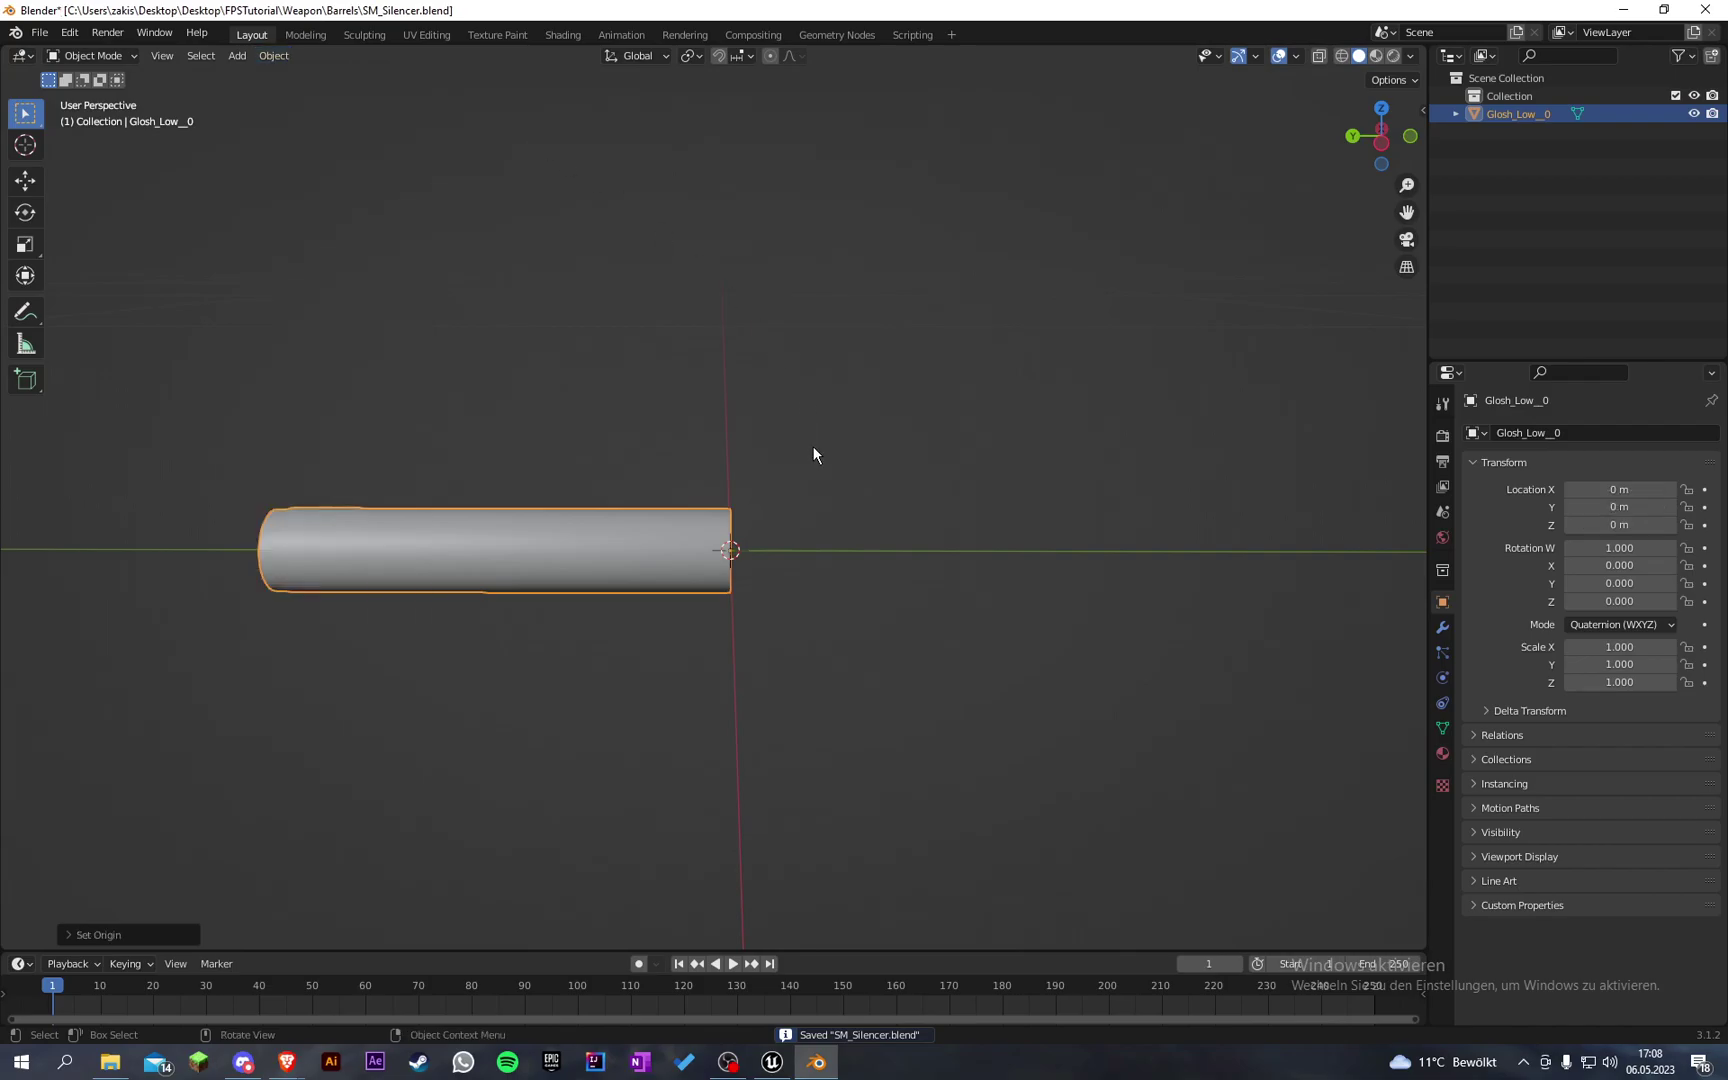
{"action": "middle_click_drag", "start_coordinate": [813, 446], "coordinate": [718, 455]}
{"action": "key", "text": "ctrl+s"}
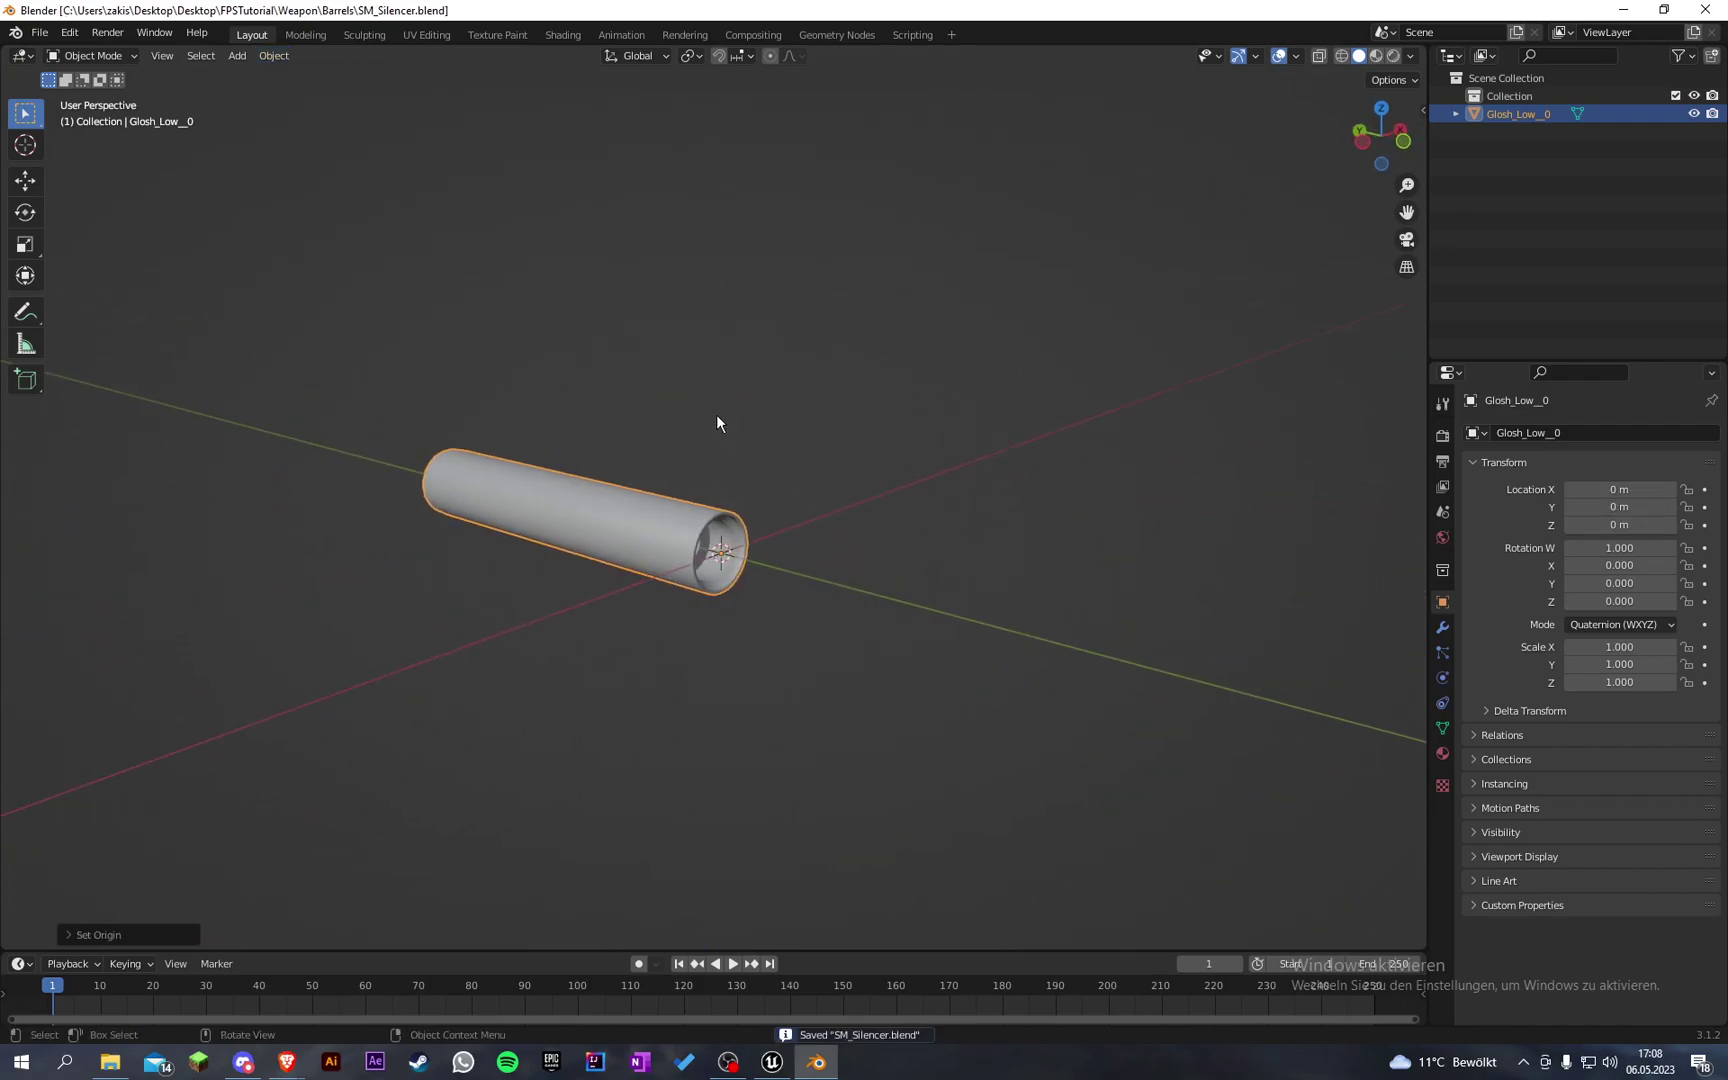
Step: Set up an FBX export limited to selected objects, with geometry smoothing set to Edge
{"action": "left_click", "coordinate": [39, 32]}
{"action": "mouse_move", "coordinate": [140, 294]}
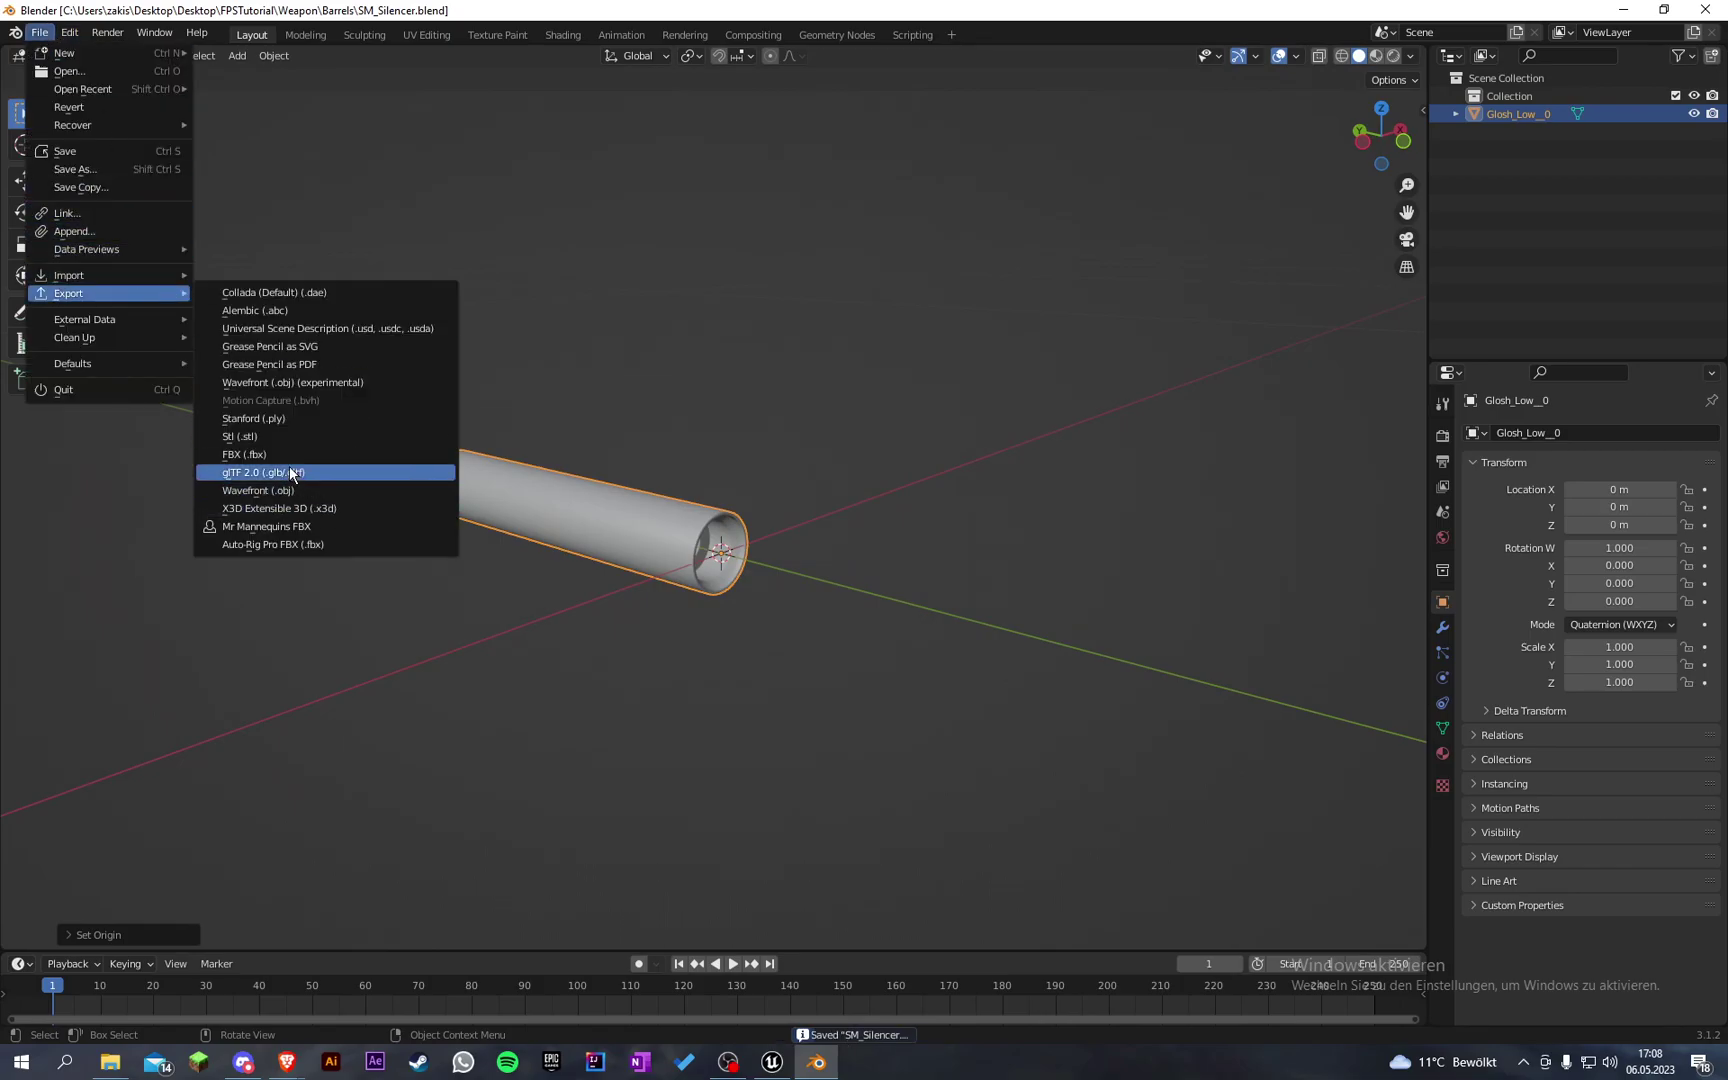
{"action": "left_click", "coordinate": [276, 458]}
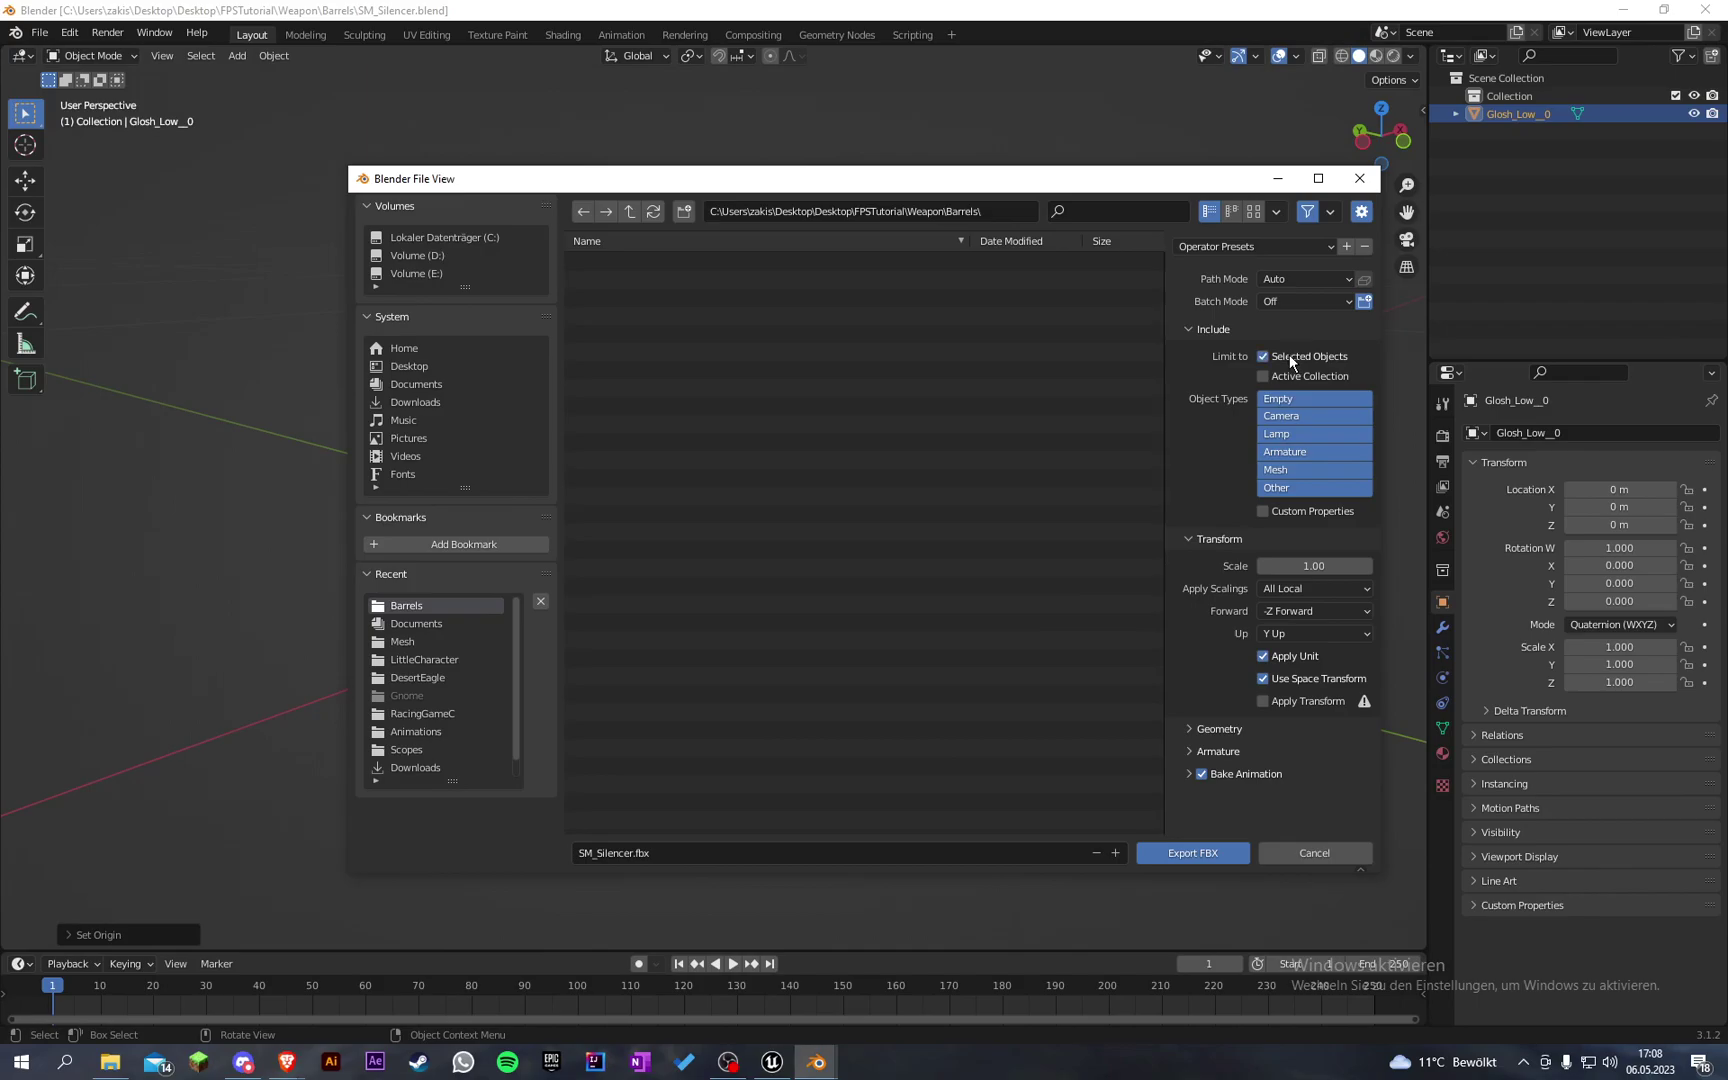
{"action": "left_click", "coordinate": [1215, 729]}
{"action": "scroll", "coordinate": [1214, 702], "scroll_direction": "down", "scroll_amount": 2}
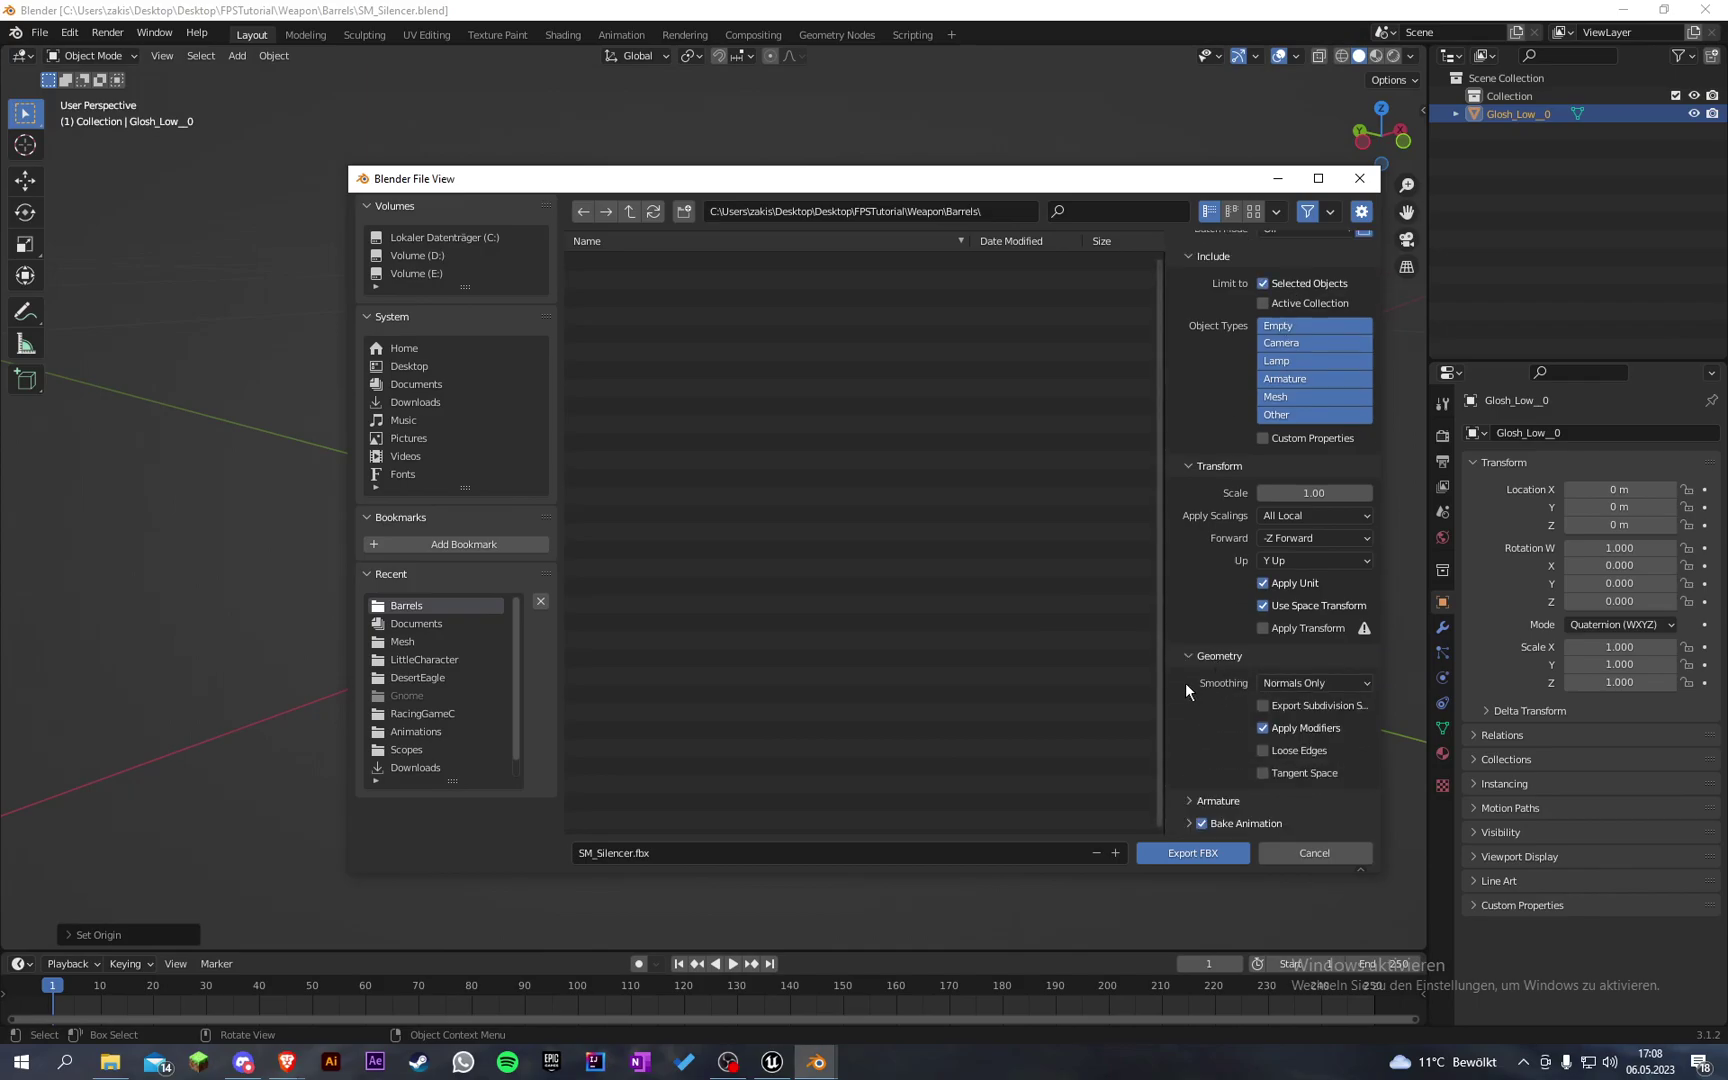
{"action": "left_click", "coordinate": [1322, 684]}
{"action": "left_click", "coordinate": [1303, 738]}
Step: Disable Add Leaf Bones and Bake Animation in the FBX export options
{"action": "left_click", "coordinate": [1212, 800]}
{"action": "scroll", "coordinate": [1240, 745], "scroll_direction": "down", "scroll_amount": 3}
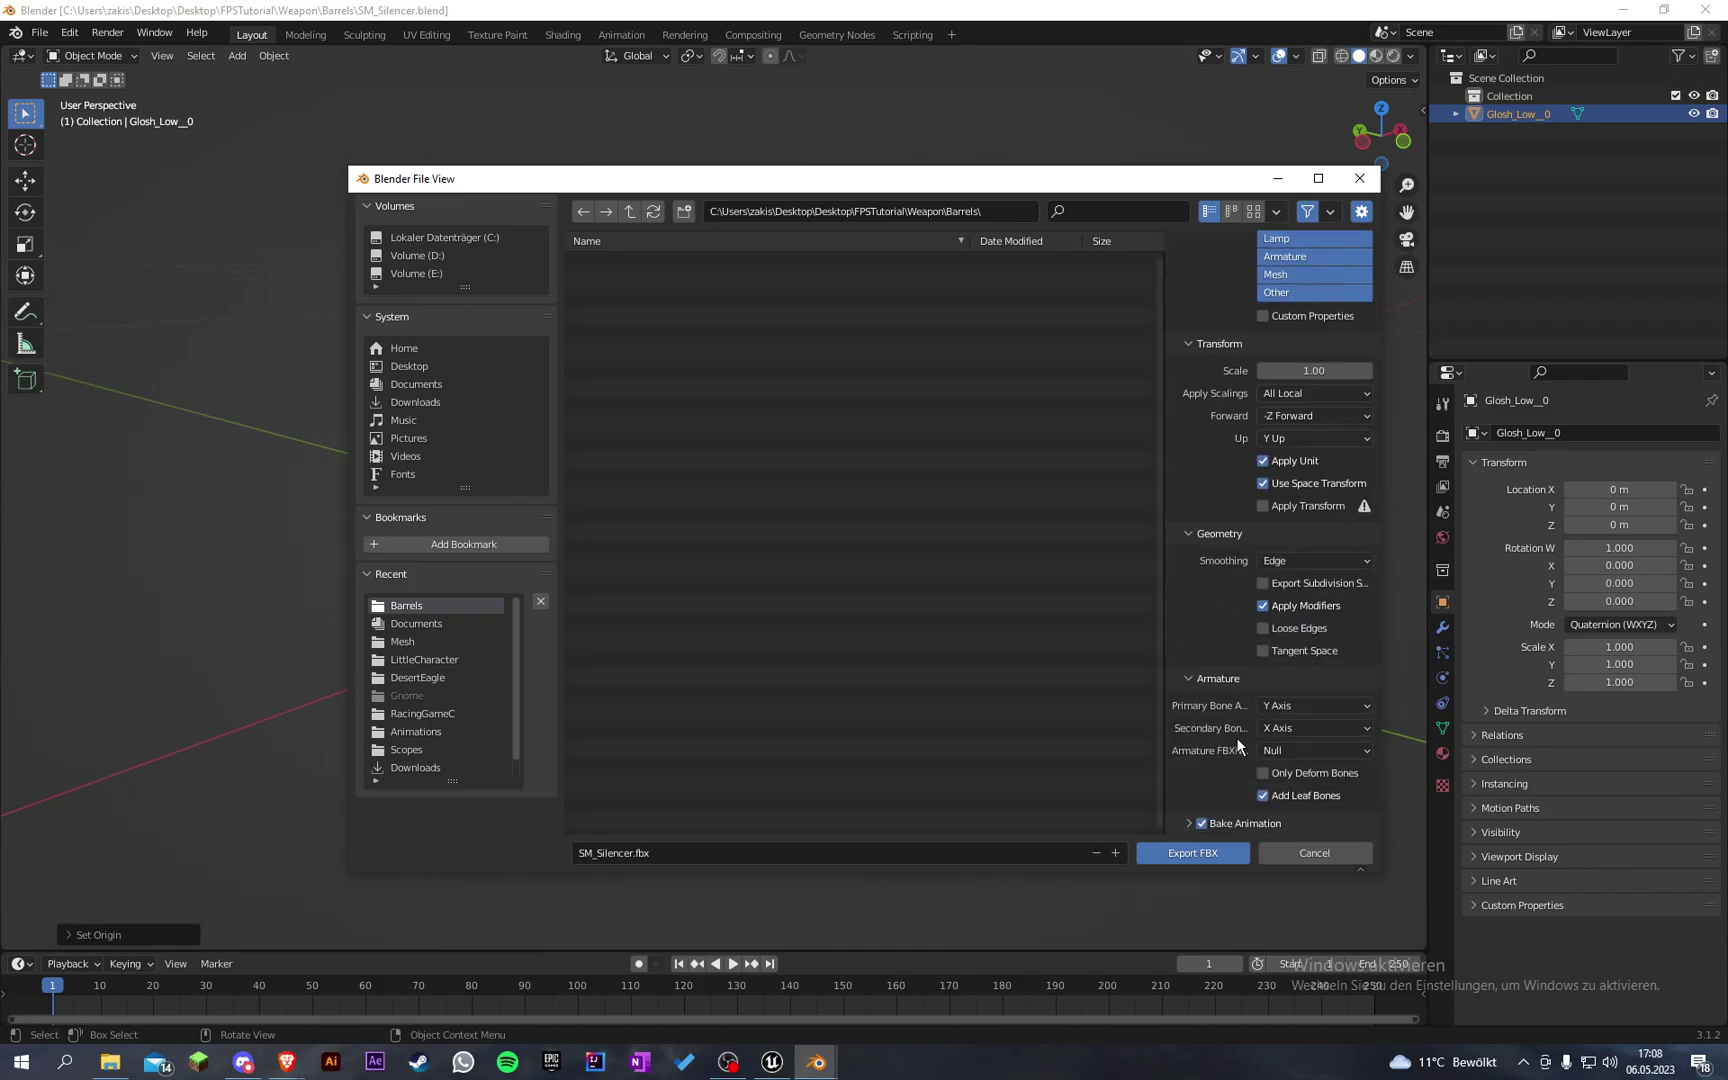
{"action": "left_click", "coordinate": [1201, 823]}
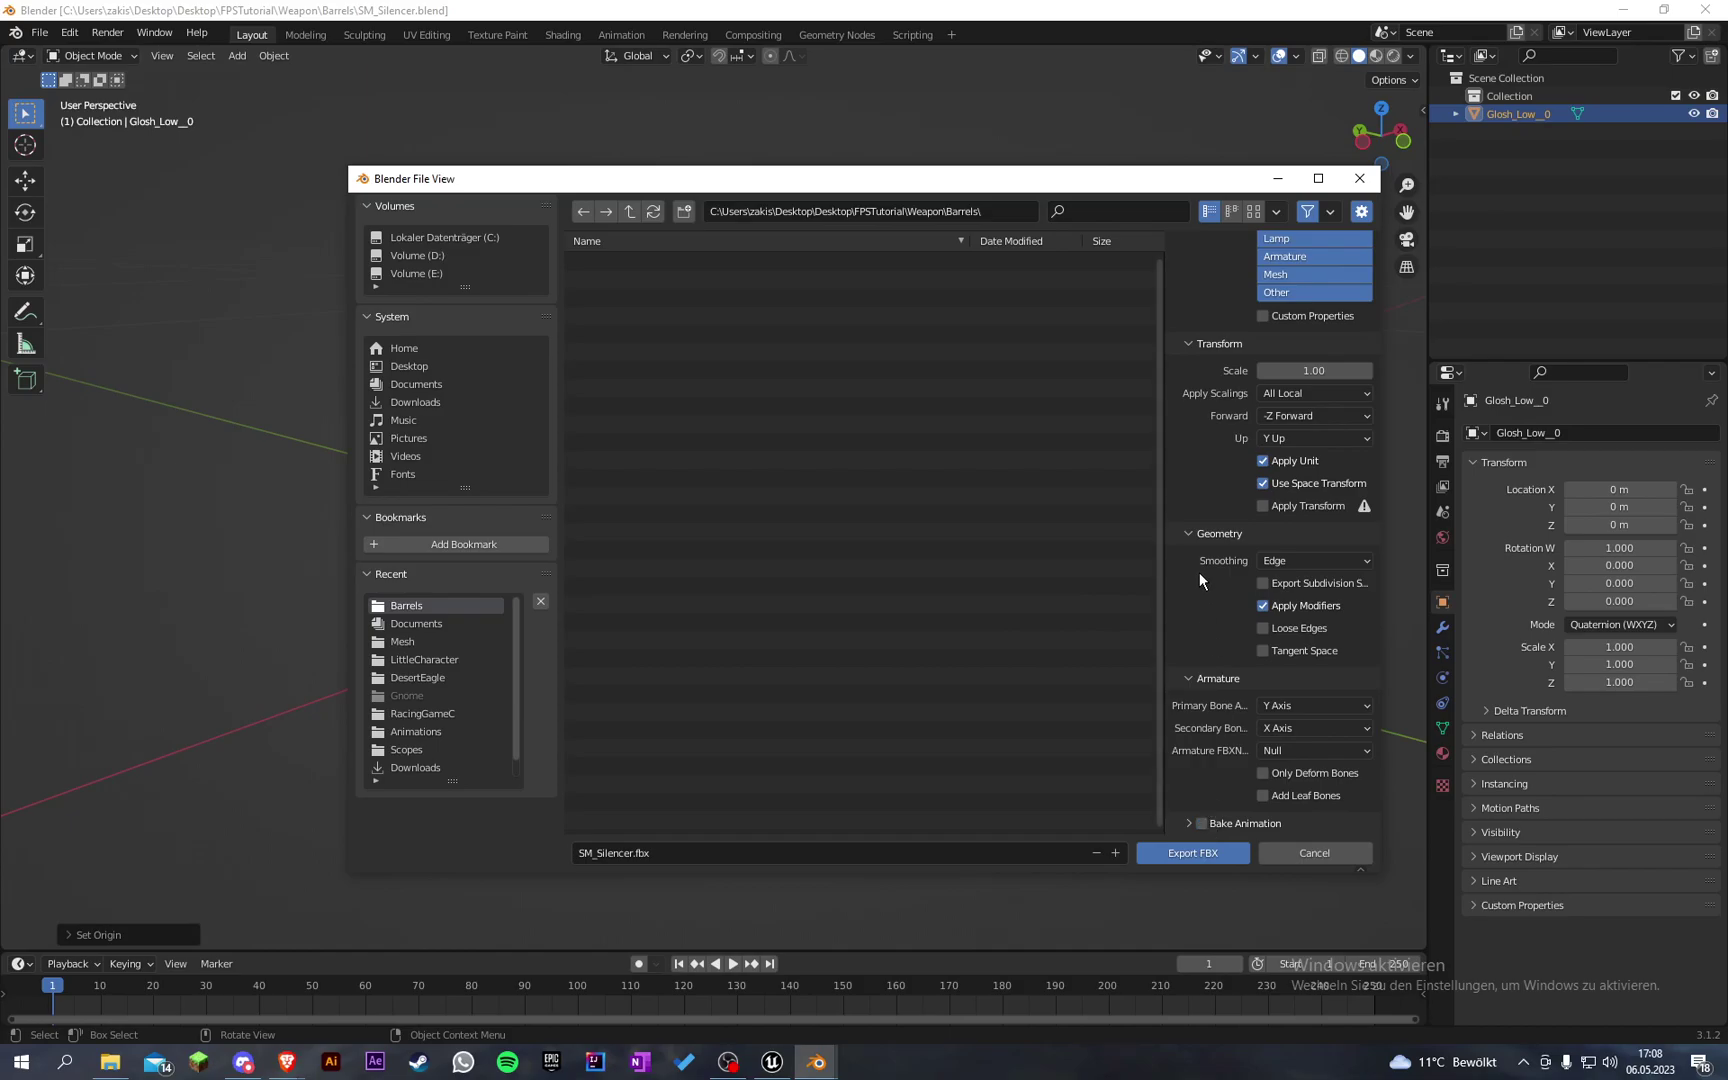
Step: Set the path mode to Copy, export the mesh as SM_Silencer.fbx into the Barrels folder, and save the blend file
{"action": "scroll", "coordinate": [1199, 572], "scroll_direction": "up", "scroll_amount": 5}
{"action": "left_click", "coordinate": [1305, 279]}
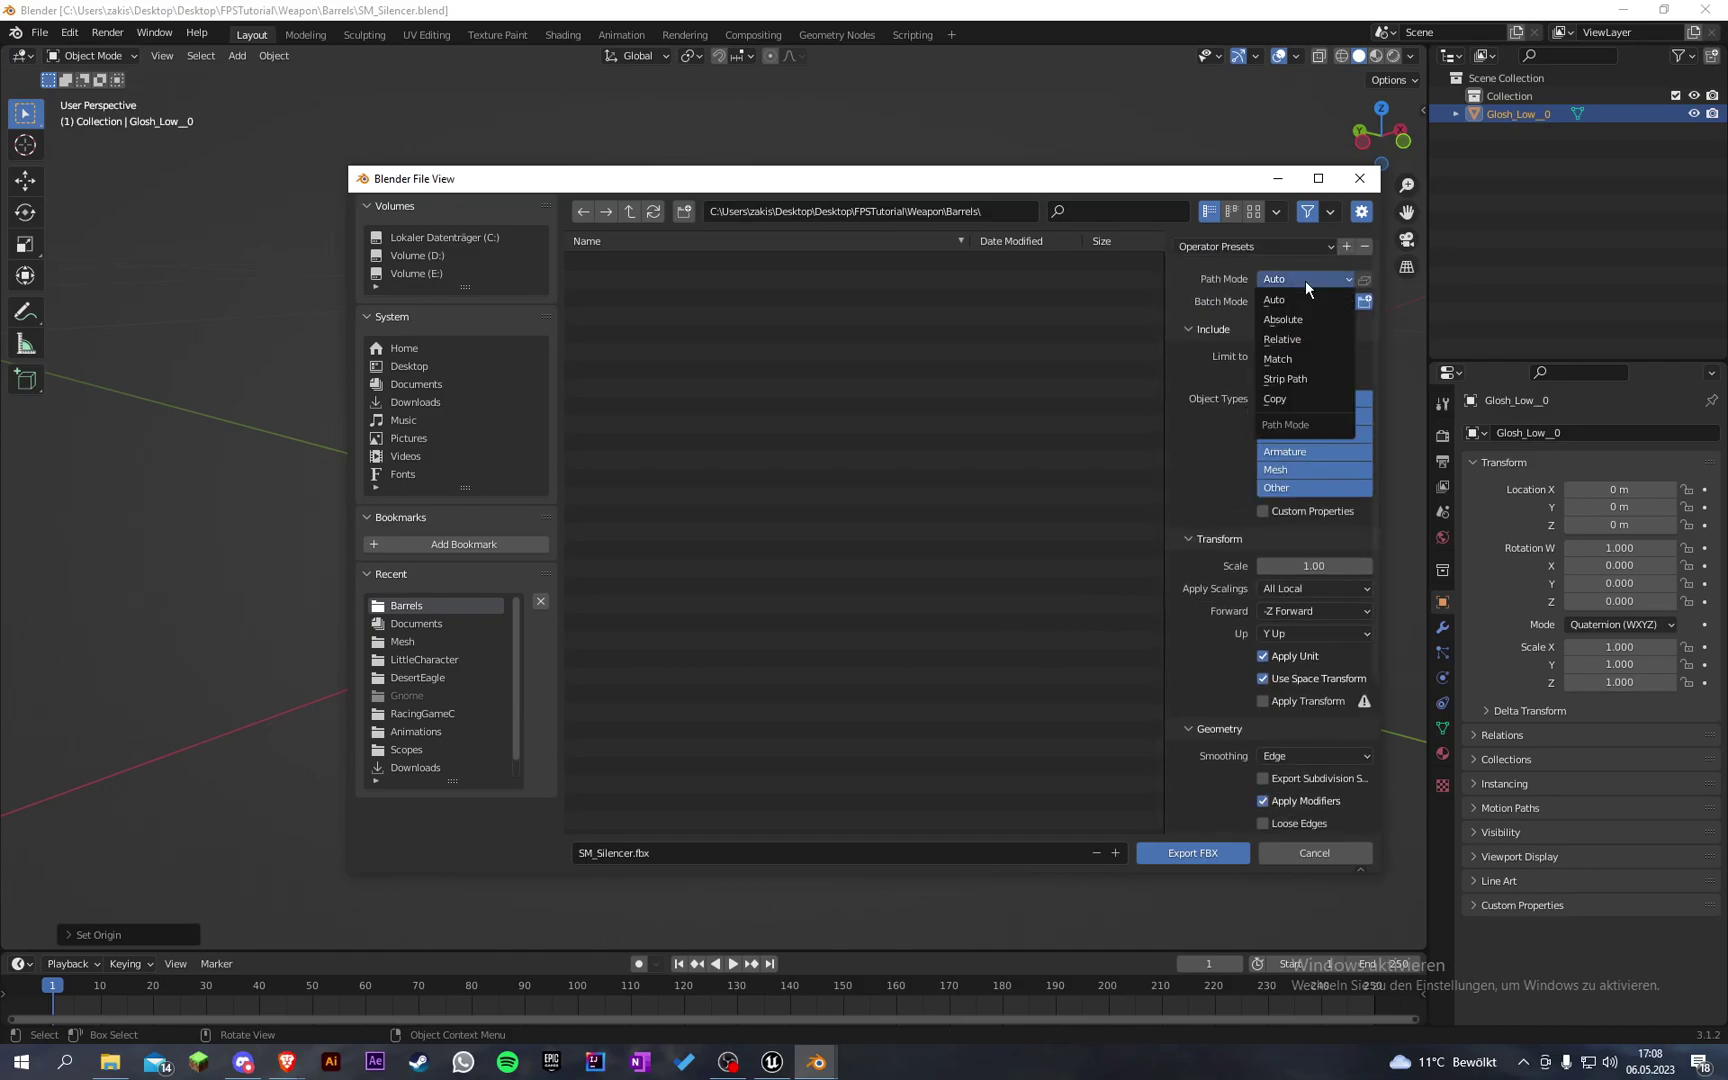
{"action": "left_click", "coordinate": [1290, 398]}
{"action": "left_click", "coordinate": [1193, 852]}
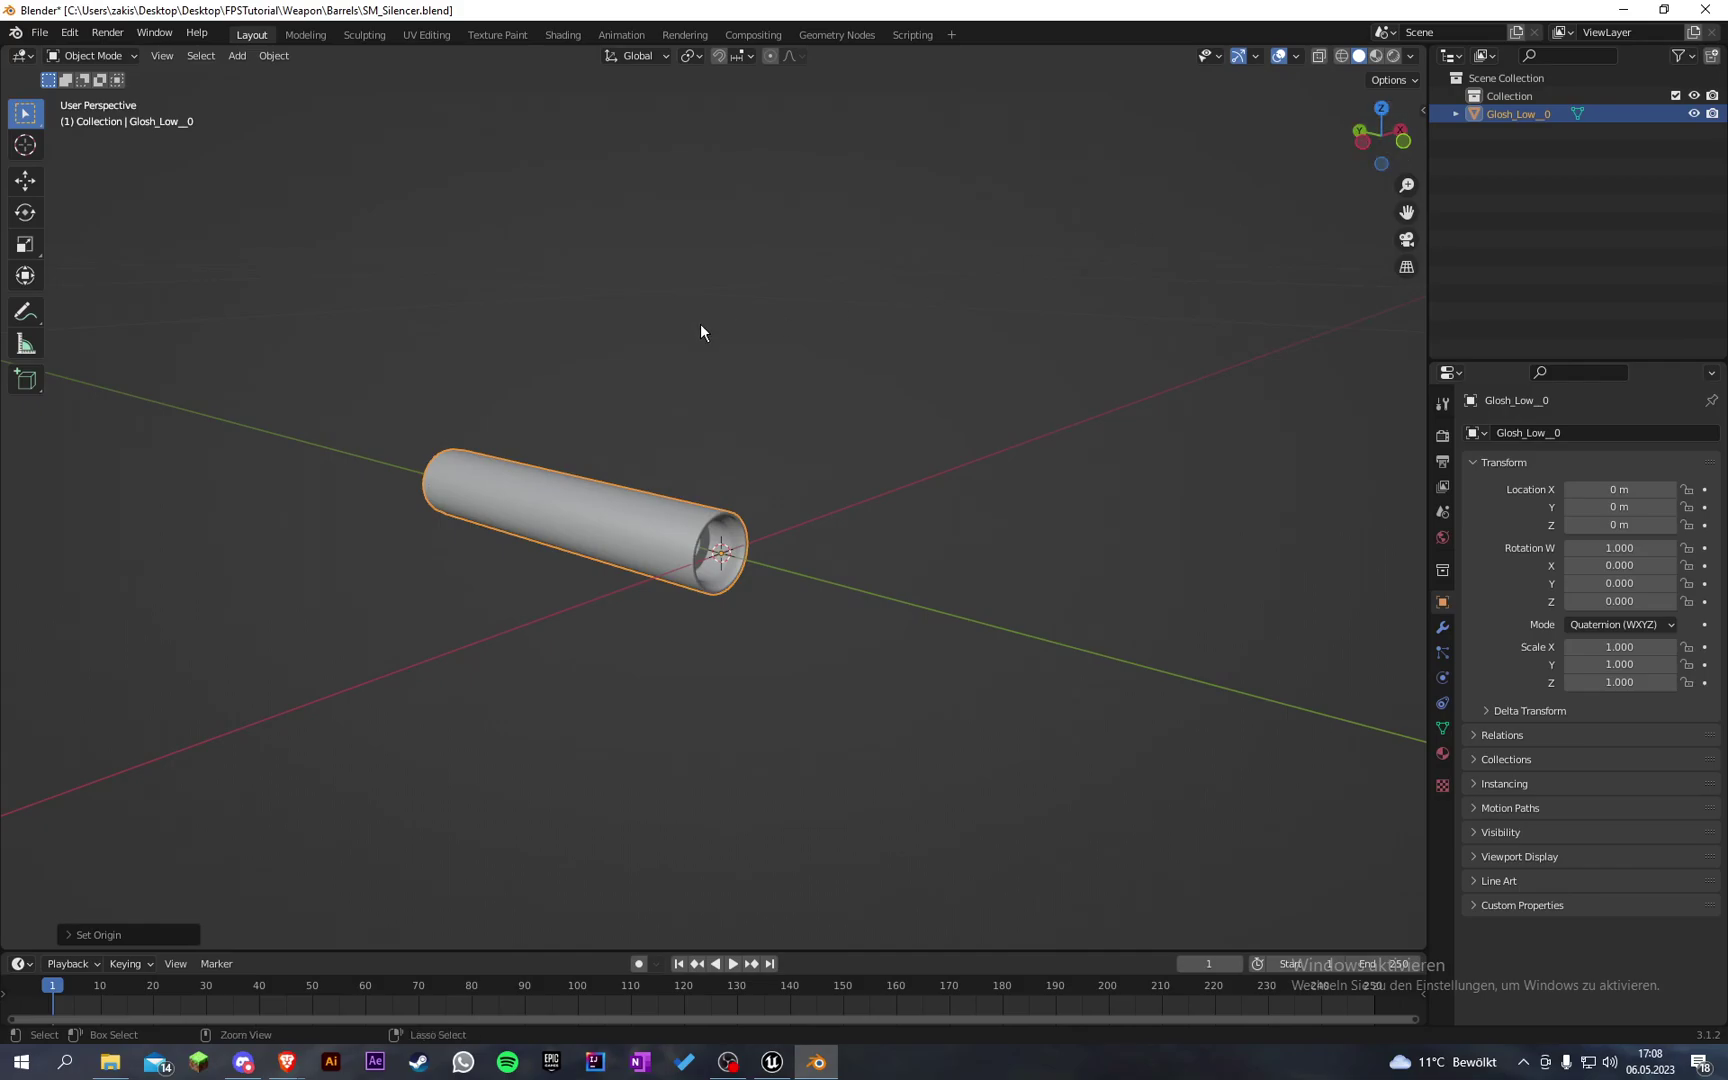
{"action": "key", "text": "ctrl+s"}
{"action": "middle_click_drag", "start_coordinate": [701, 323], "coordinate": [770, 423]}
Step: Switch to Unreal Editor and open the FirstPerson/Weapons/Mesh/Attachements content folder from the FirstPersonMap level
{"action": "left_click", "coordinate": [771, 1068]}
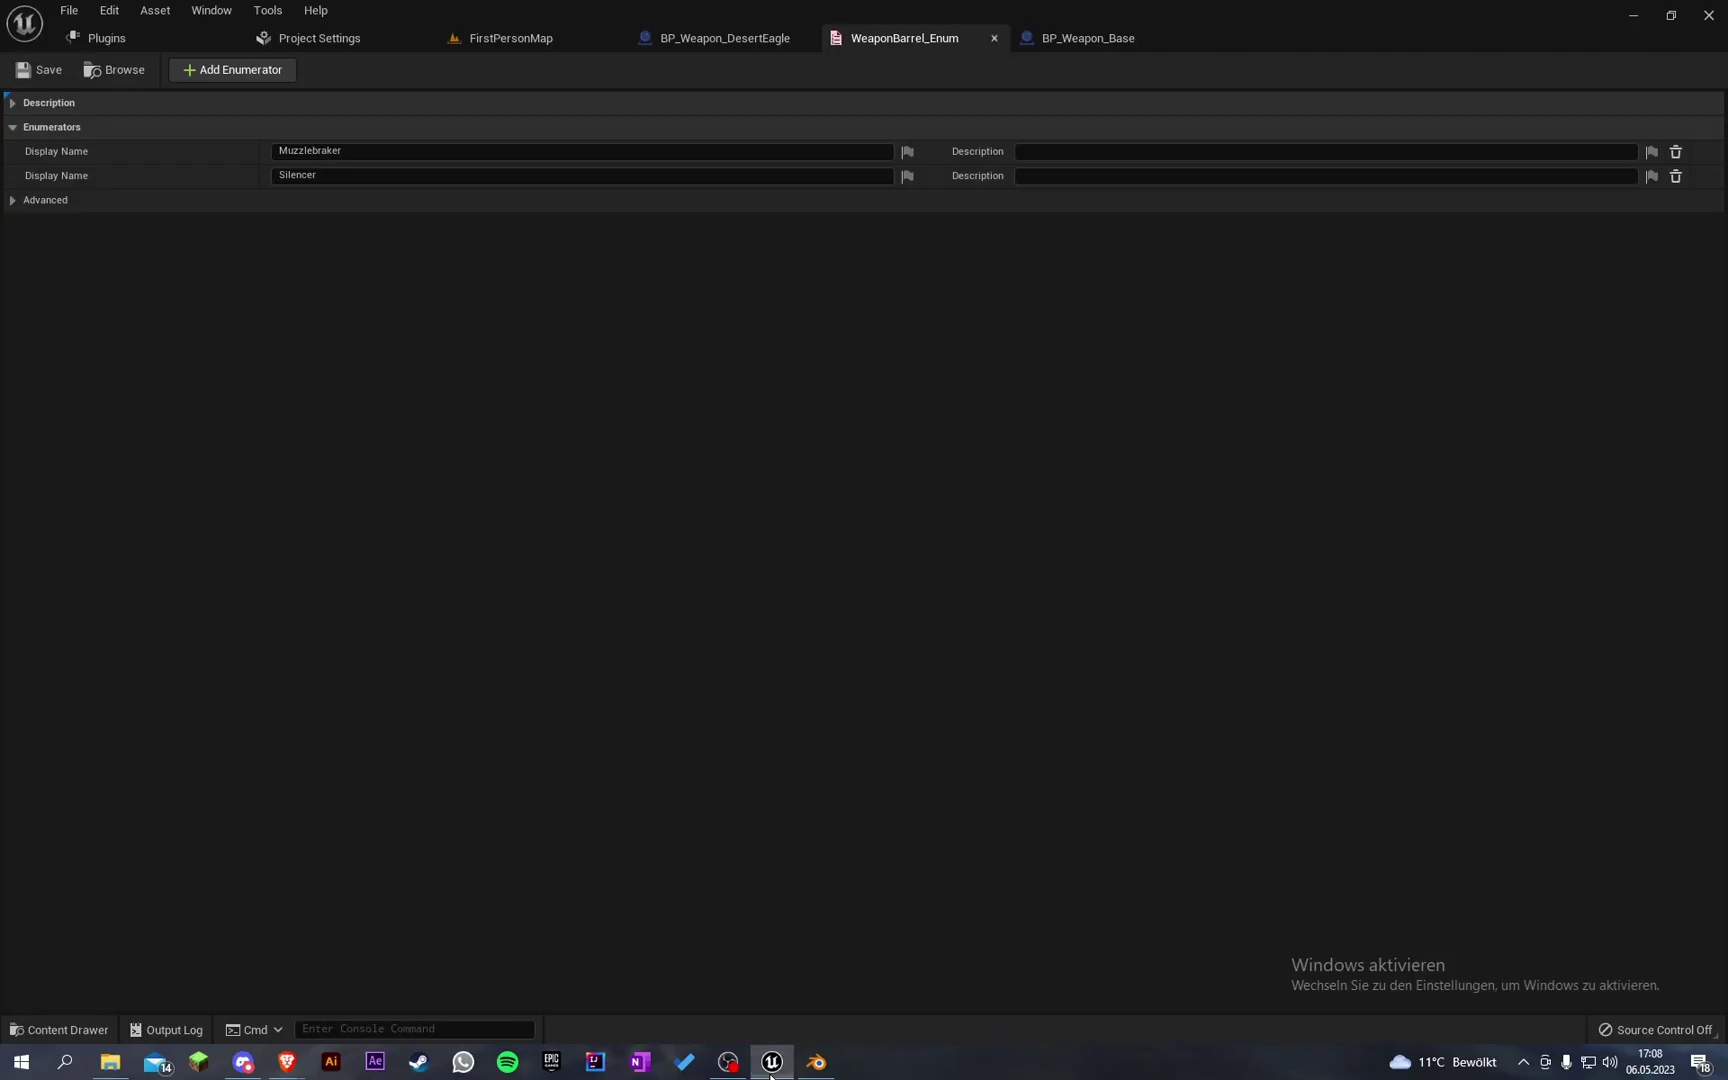
{"action": "left_click", "coordinate": [510, 38]}
{"action": "left_click", "coordinate": [439, 698]}
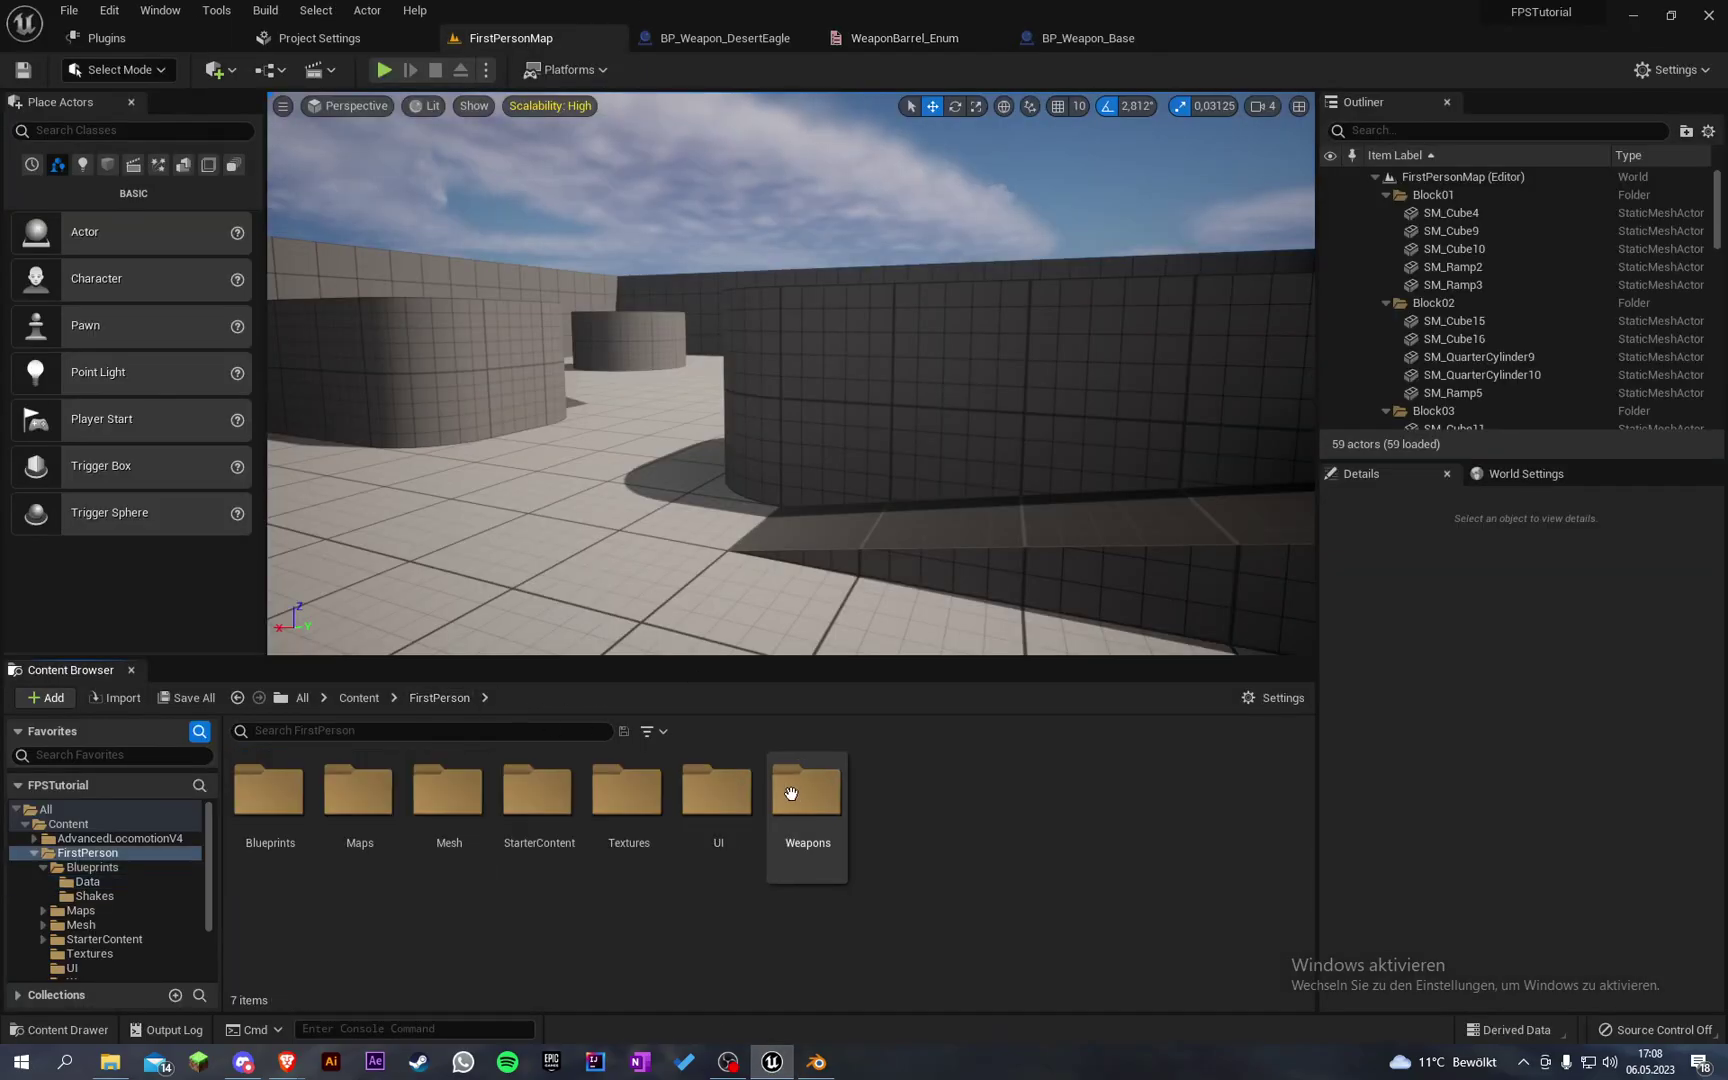
{"action": "double_click", "coordinate": [798, 795]}
{"action": "double_click", "coordinate": [371, 782]}
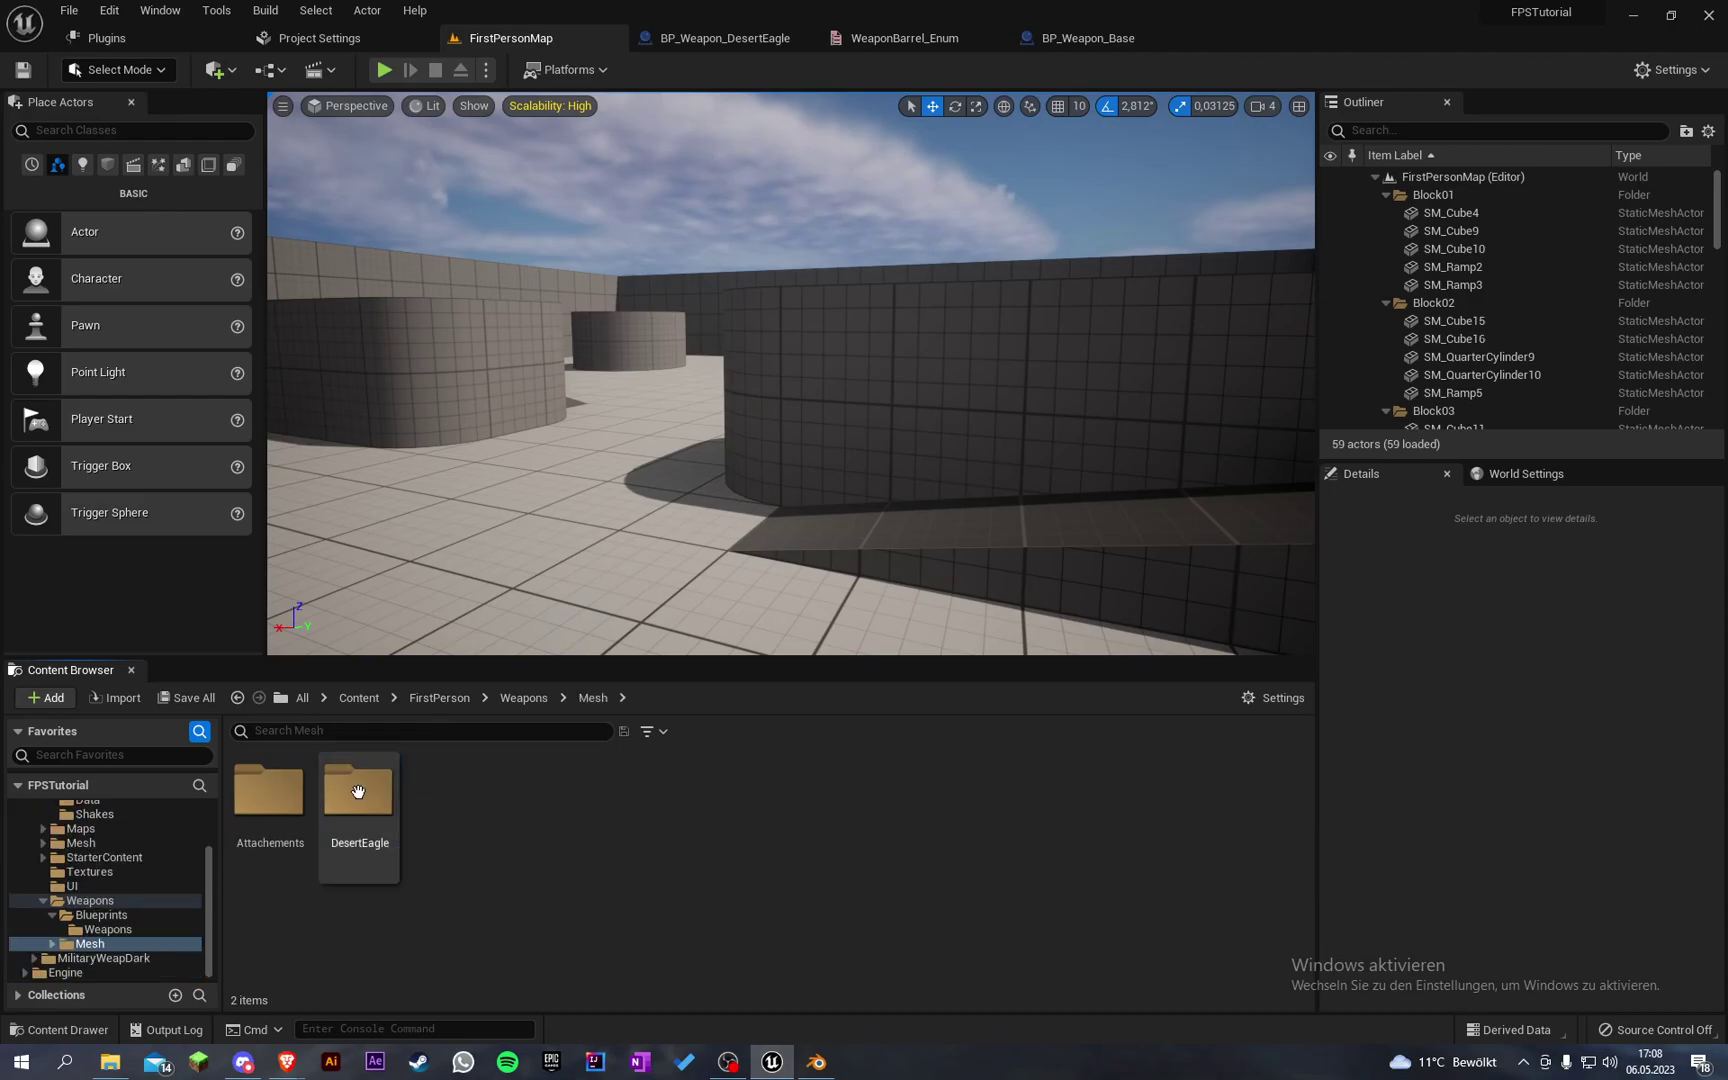
{"action": "double_click", "coordinate": [268, 790]}
Step: Create a folder named Silencer inside Attachements and open it
{"action": "right_click", "coordinate": [412, 880]}
{"action": "left_click", "coordinate": [481, 342]}
{"action": "type", "text": "Silencer"}
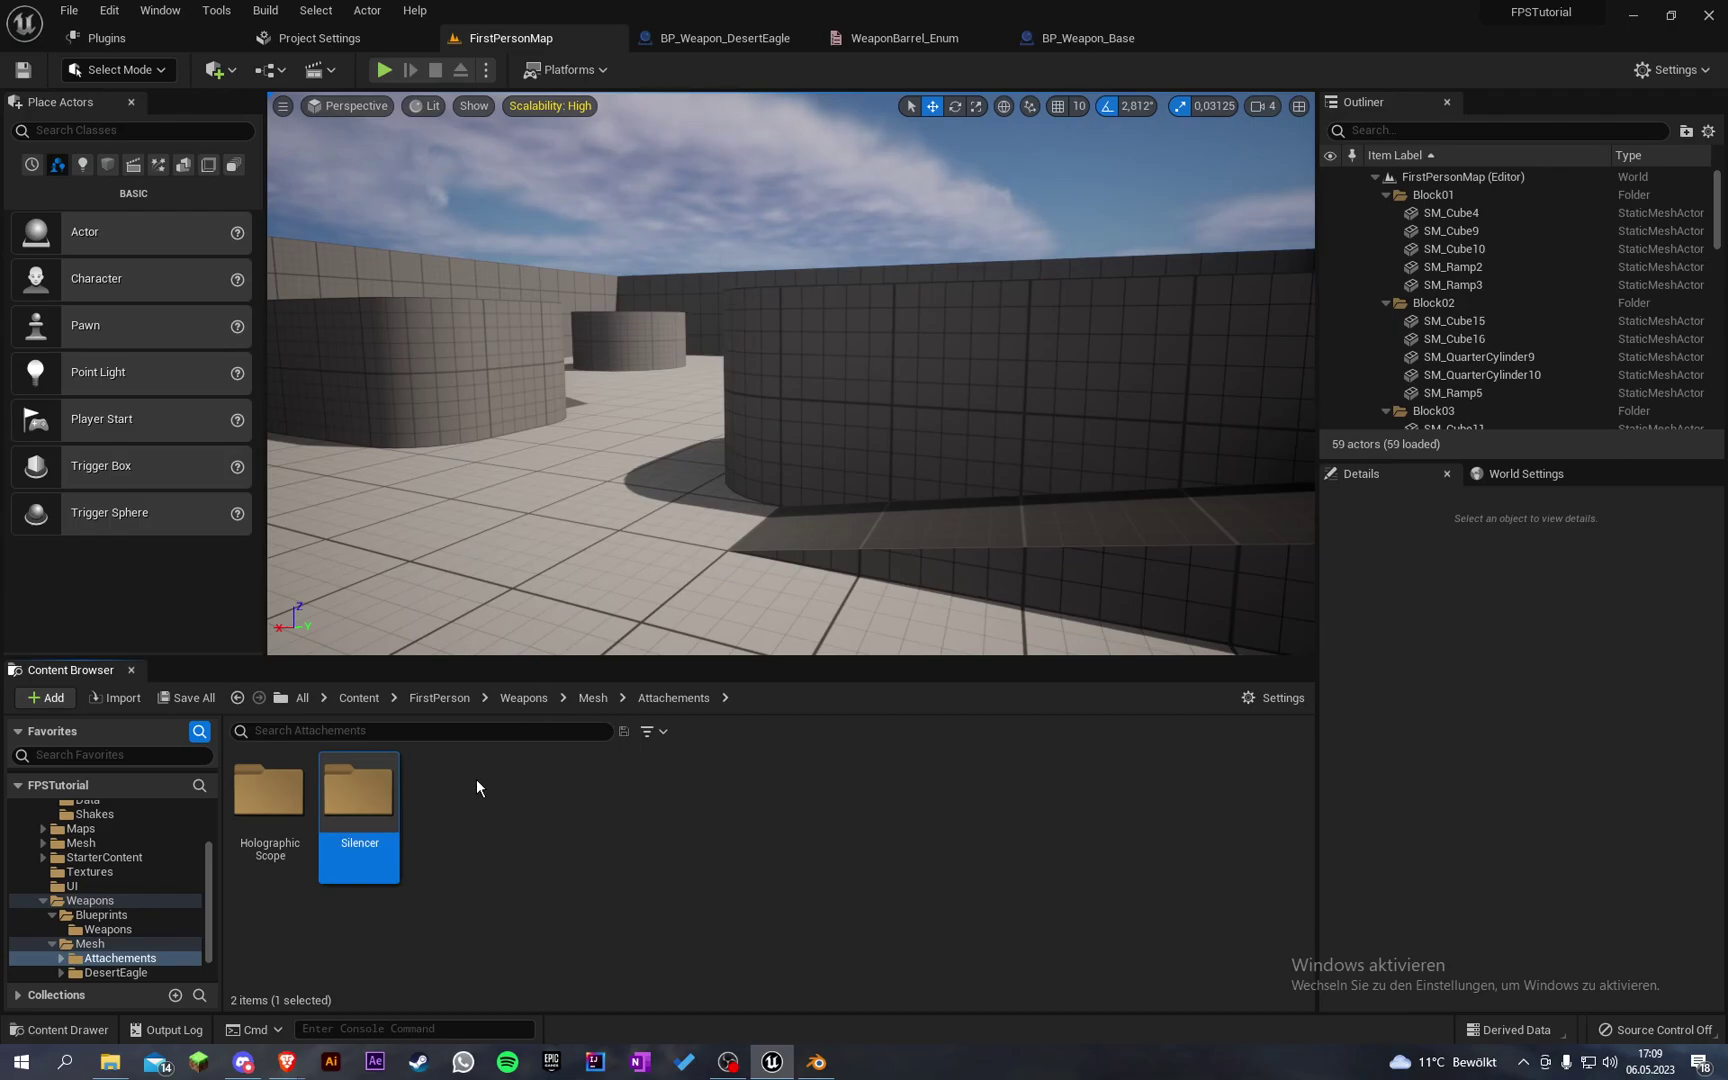
{"action": "double_click", "coordinate": [359, 800]}
Step: Import SM_Silencer.fbx from the Weapon/Barrels folder on disk into the Silencer content folder, and close the message log
{"action": "left_click", "coordinate": [110, 1062]}
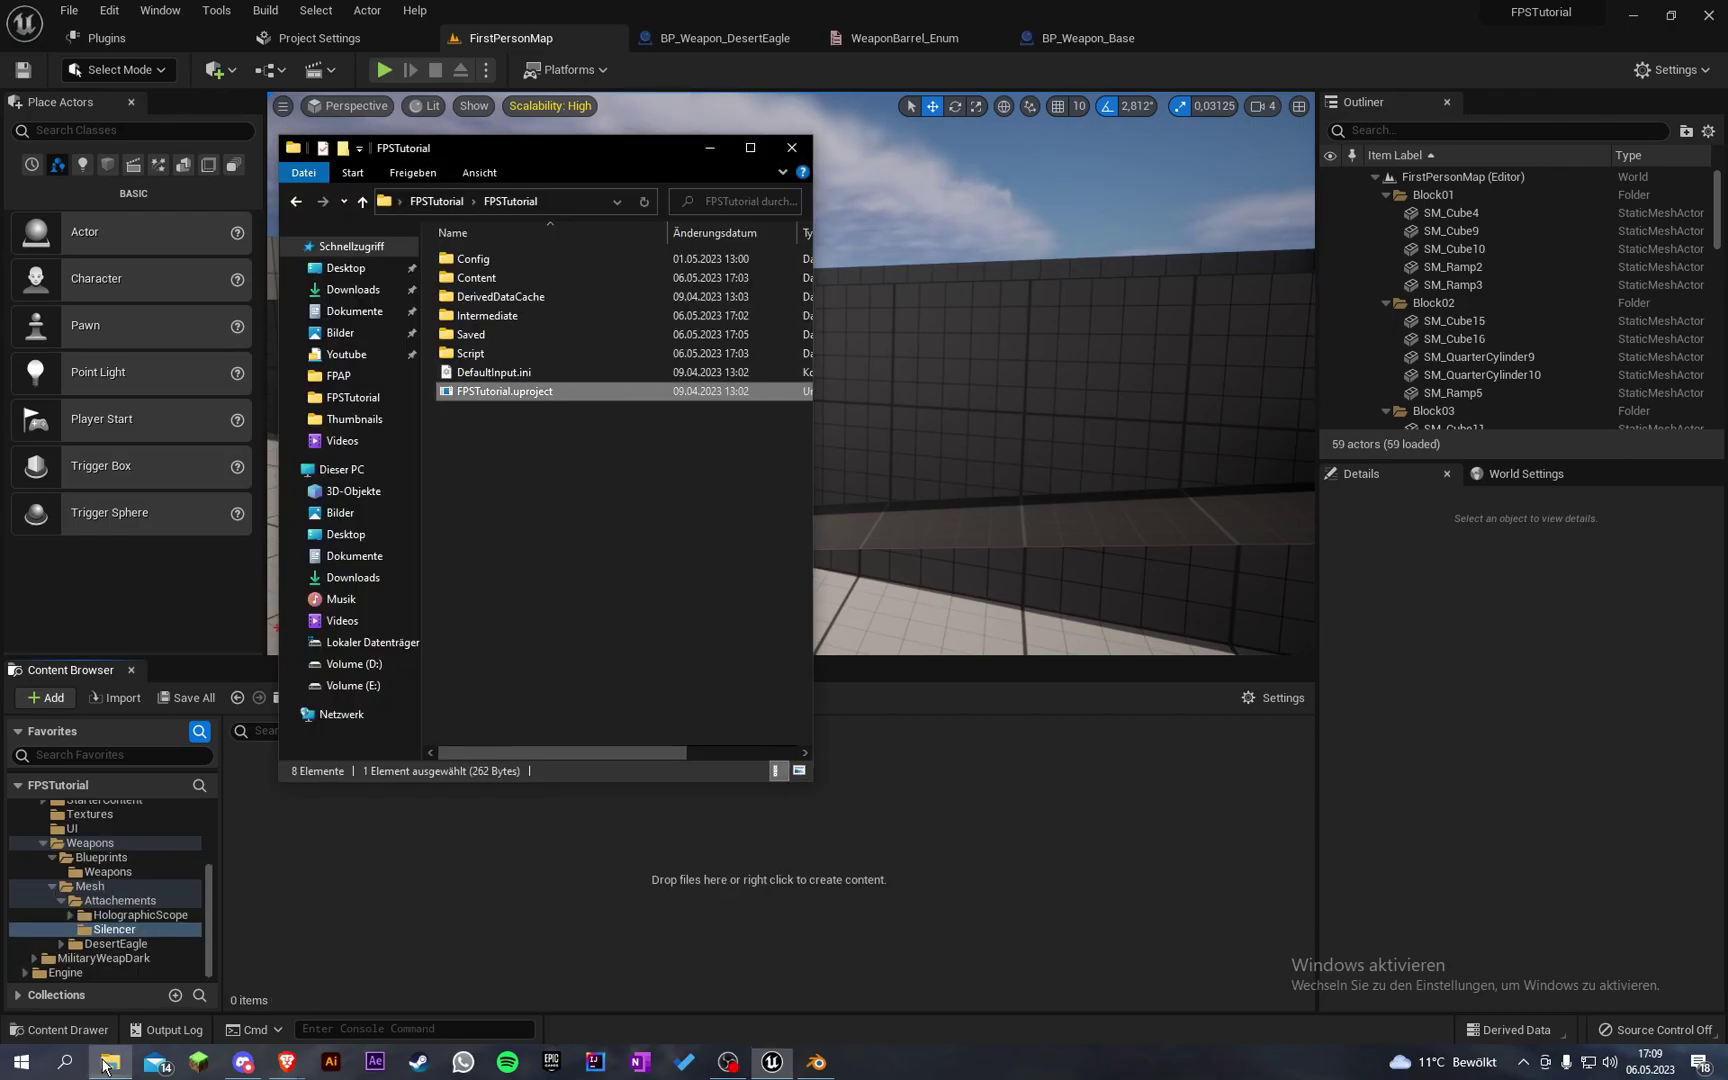
{"action": "left_click", "coordinate": [427, 203]}
{"action": "double_click", "coordinate": [495, 278]}
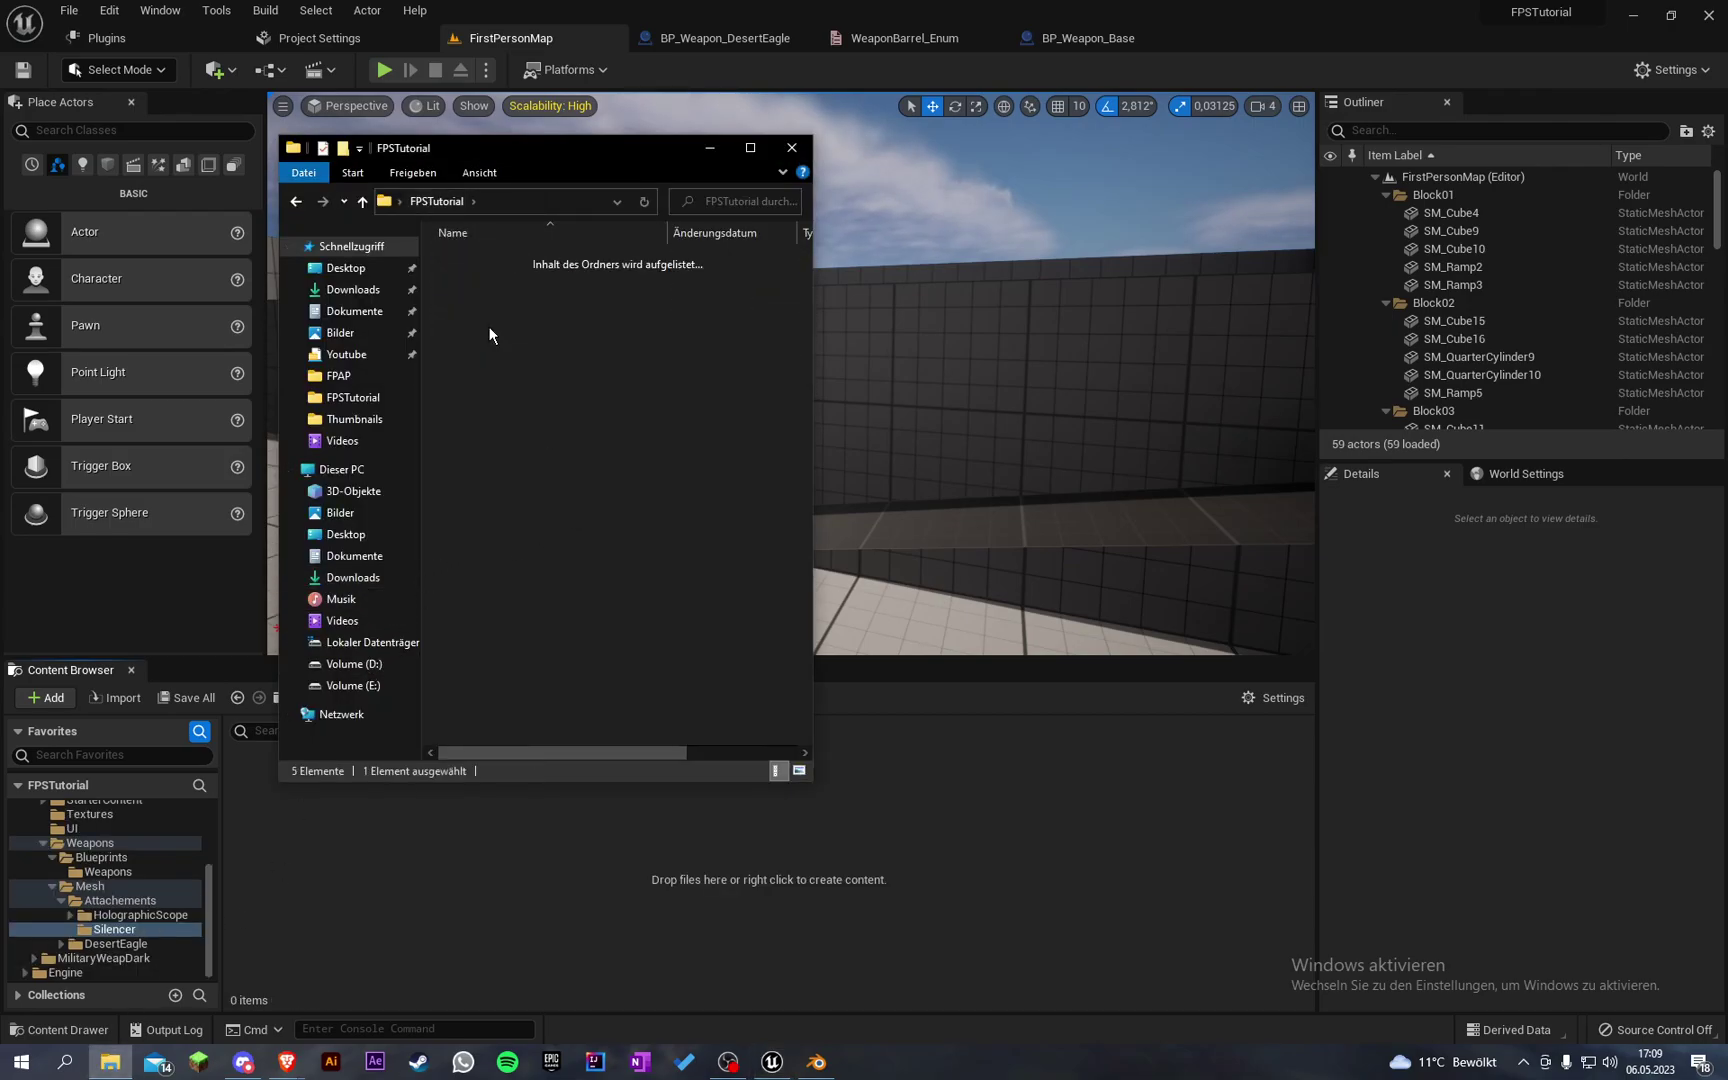
{"action": "double_click", "coordinate": [500, 259]}
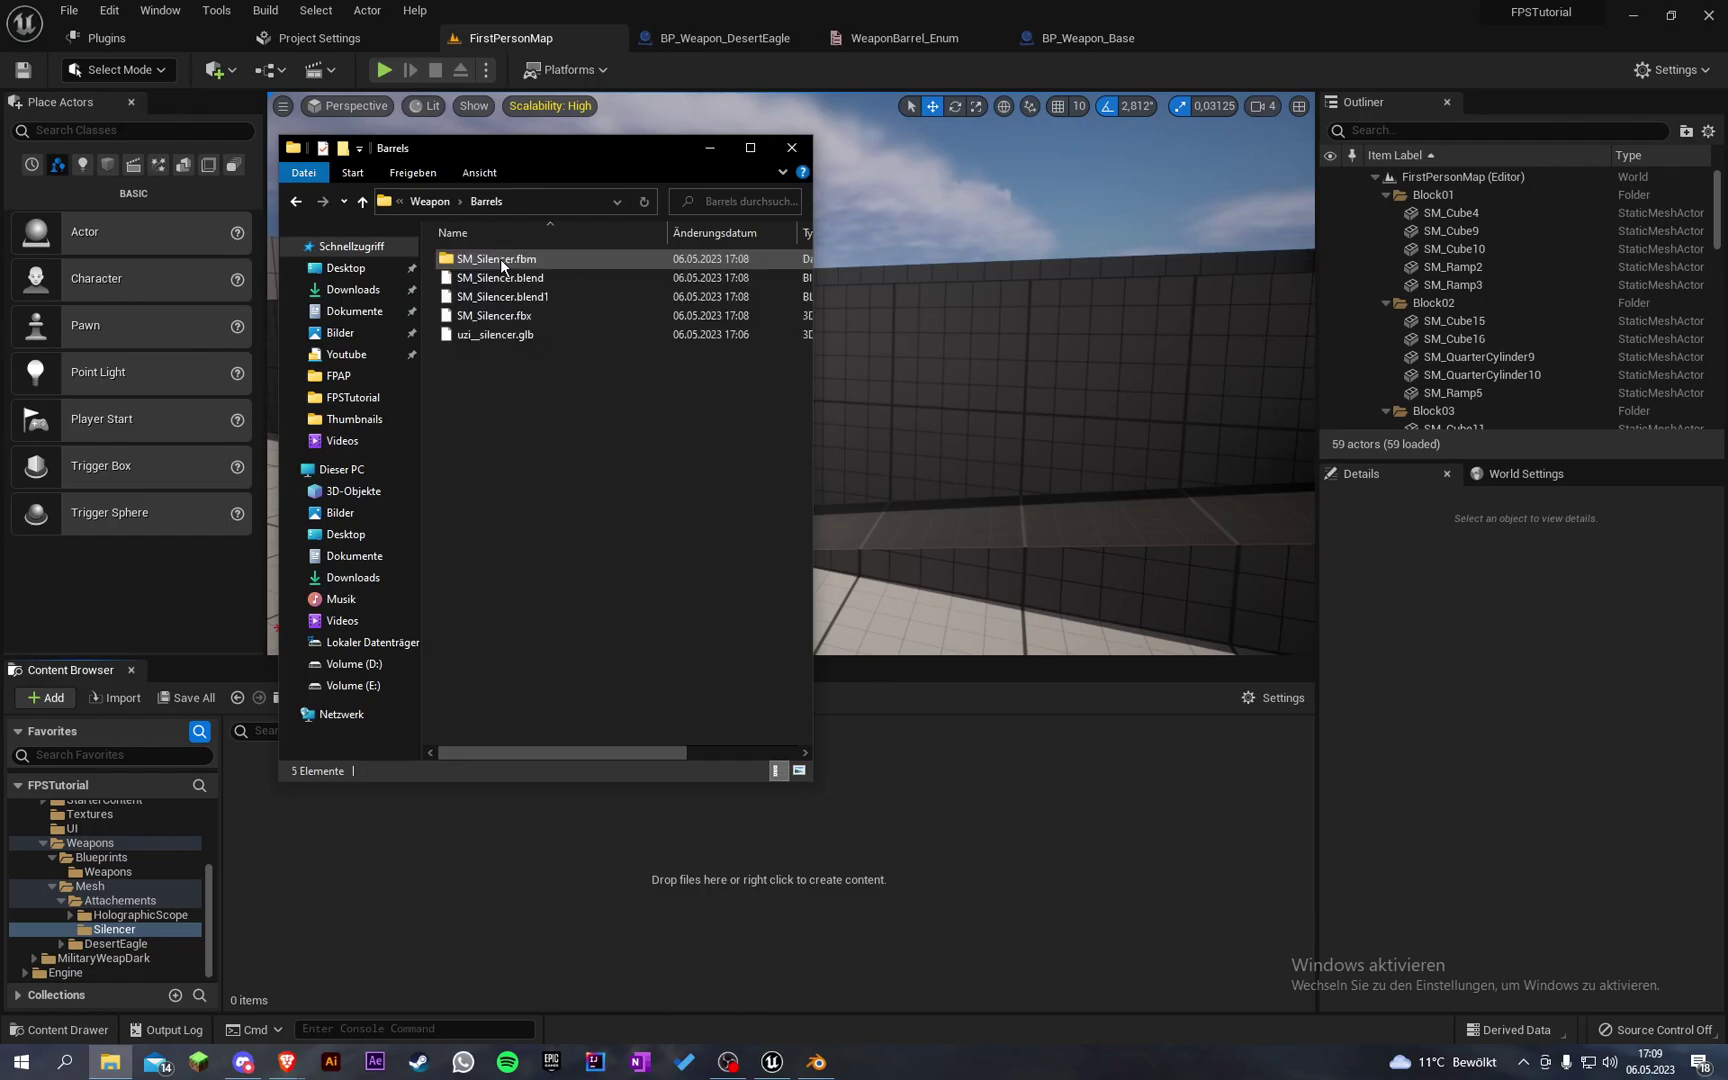
{"action": "left_click_drag", "start_coordinate": [577, 376], "coordinate": [563, 317]}
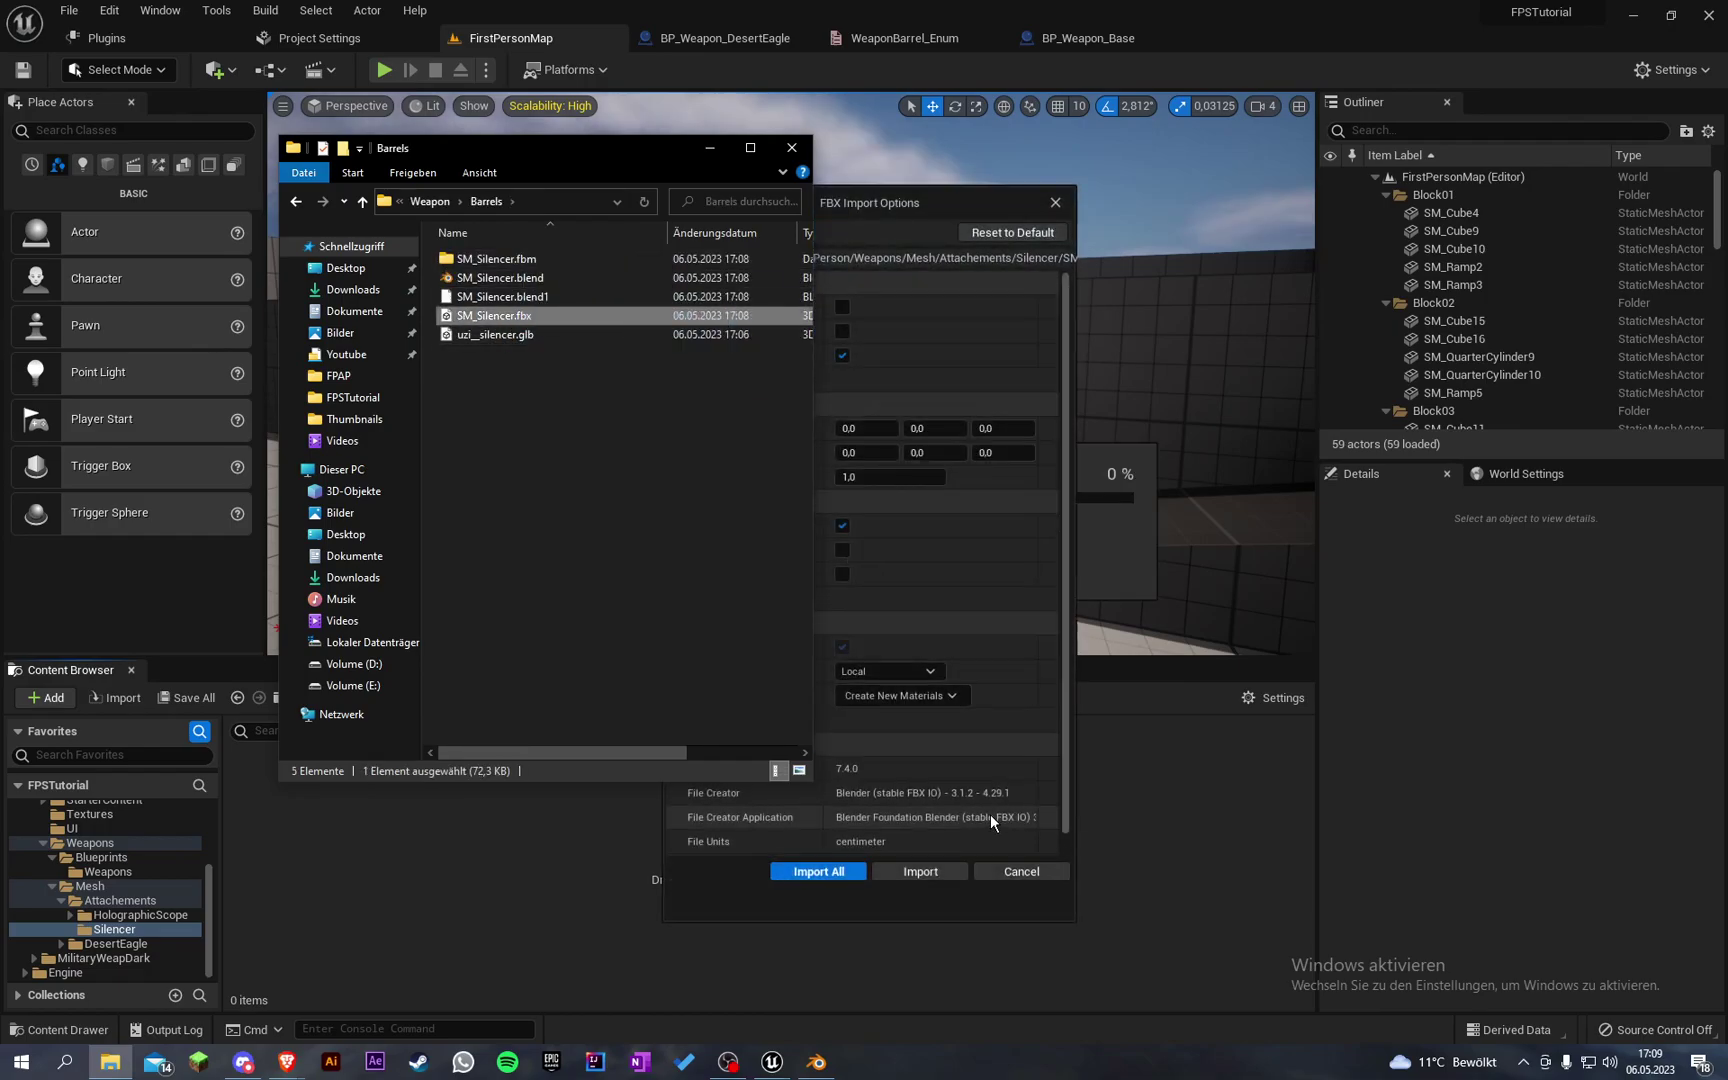
{"action": "left_click", "coordinate": [888, 333]}
{"action": "left_click", "coordinate": [853, 868]}
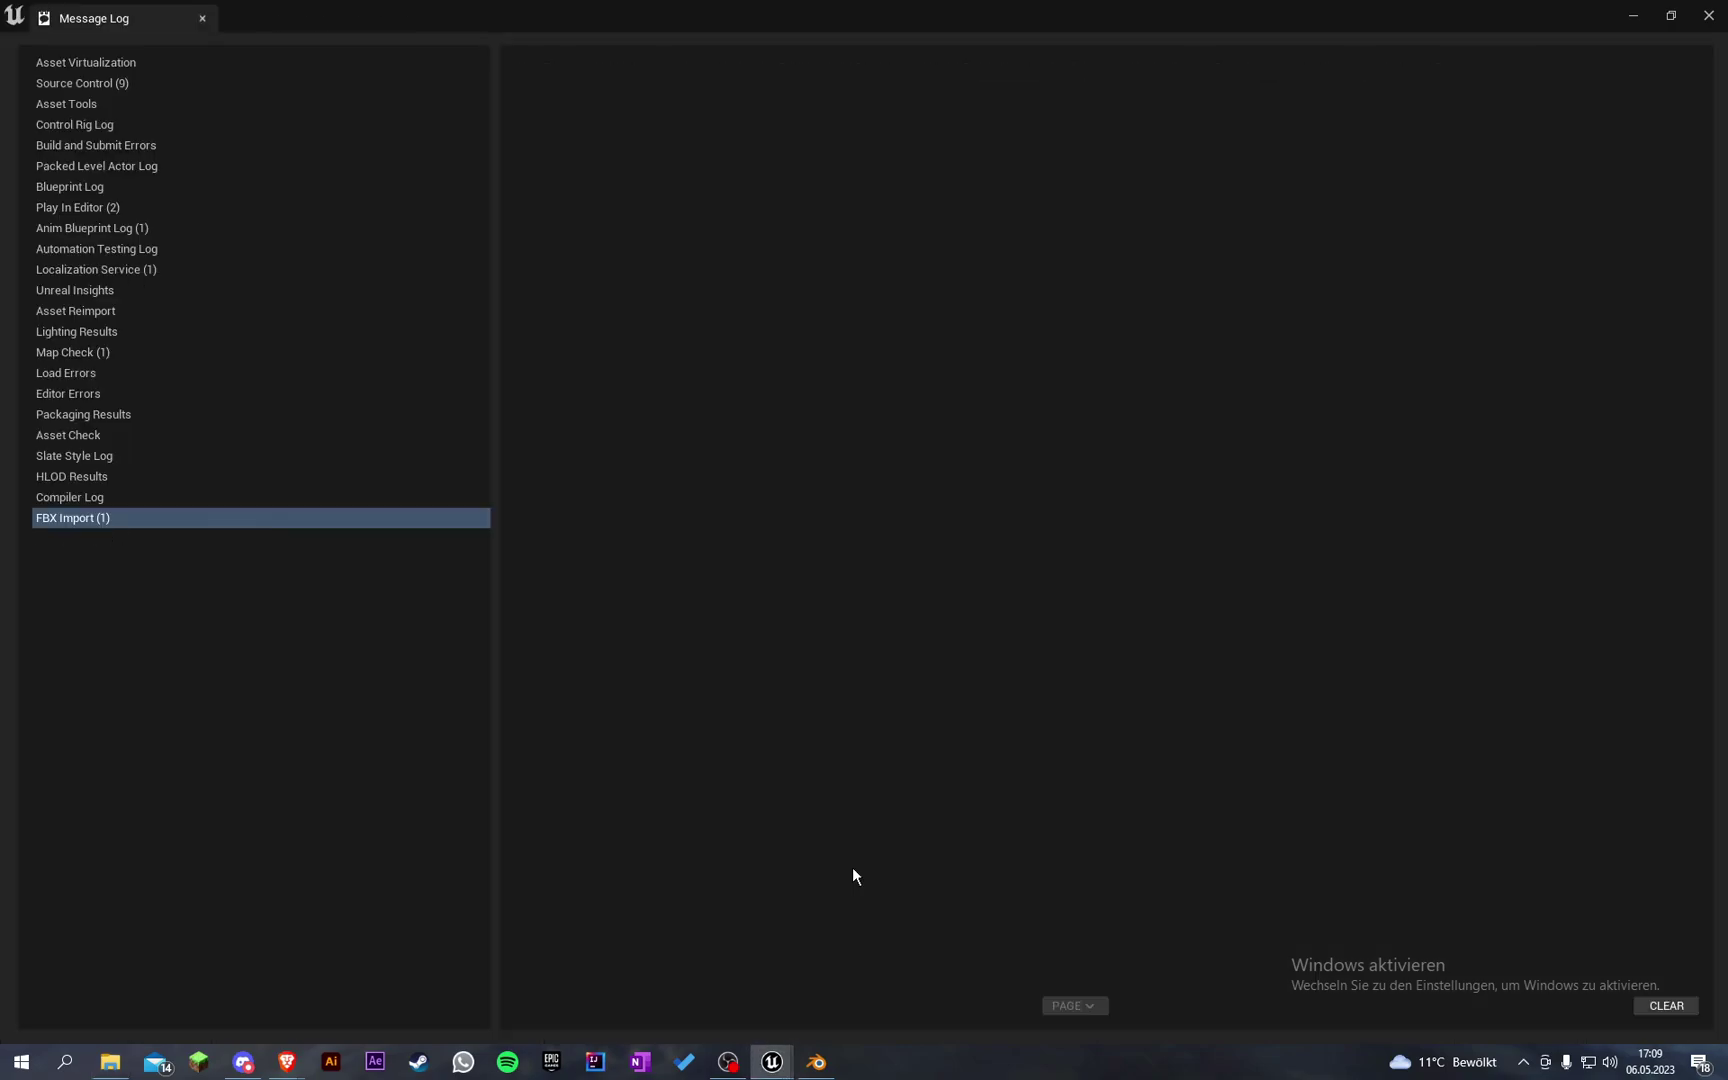
{"action": "left_click", "coordinate": [1709, 15]}
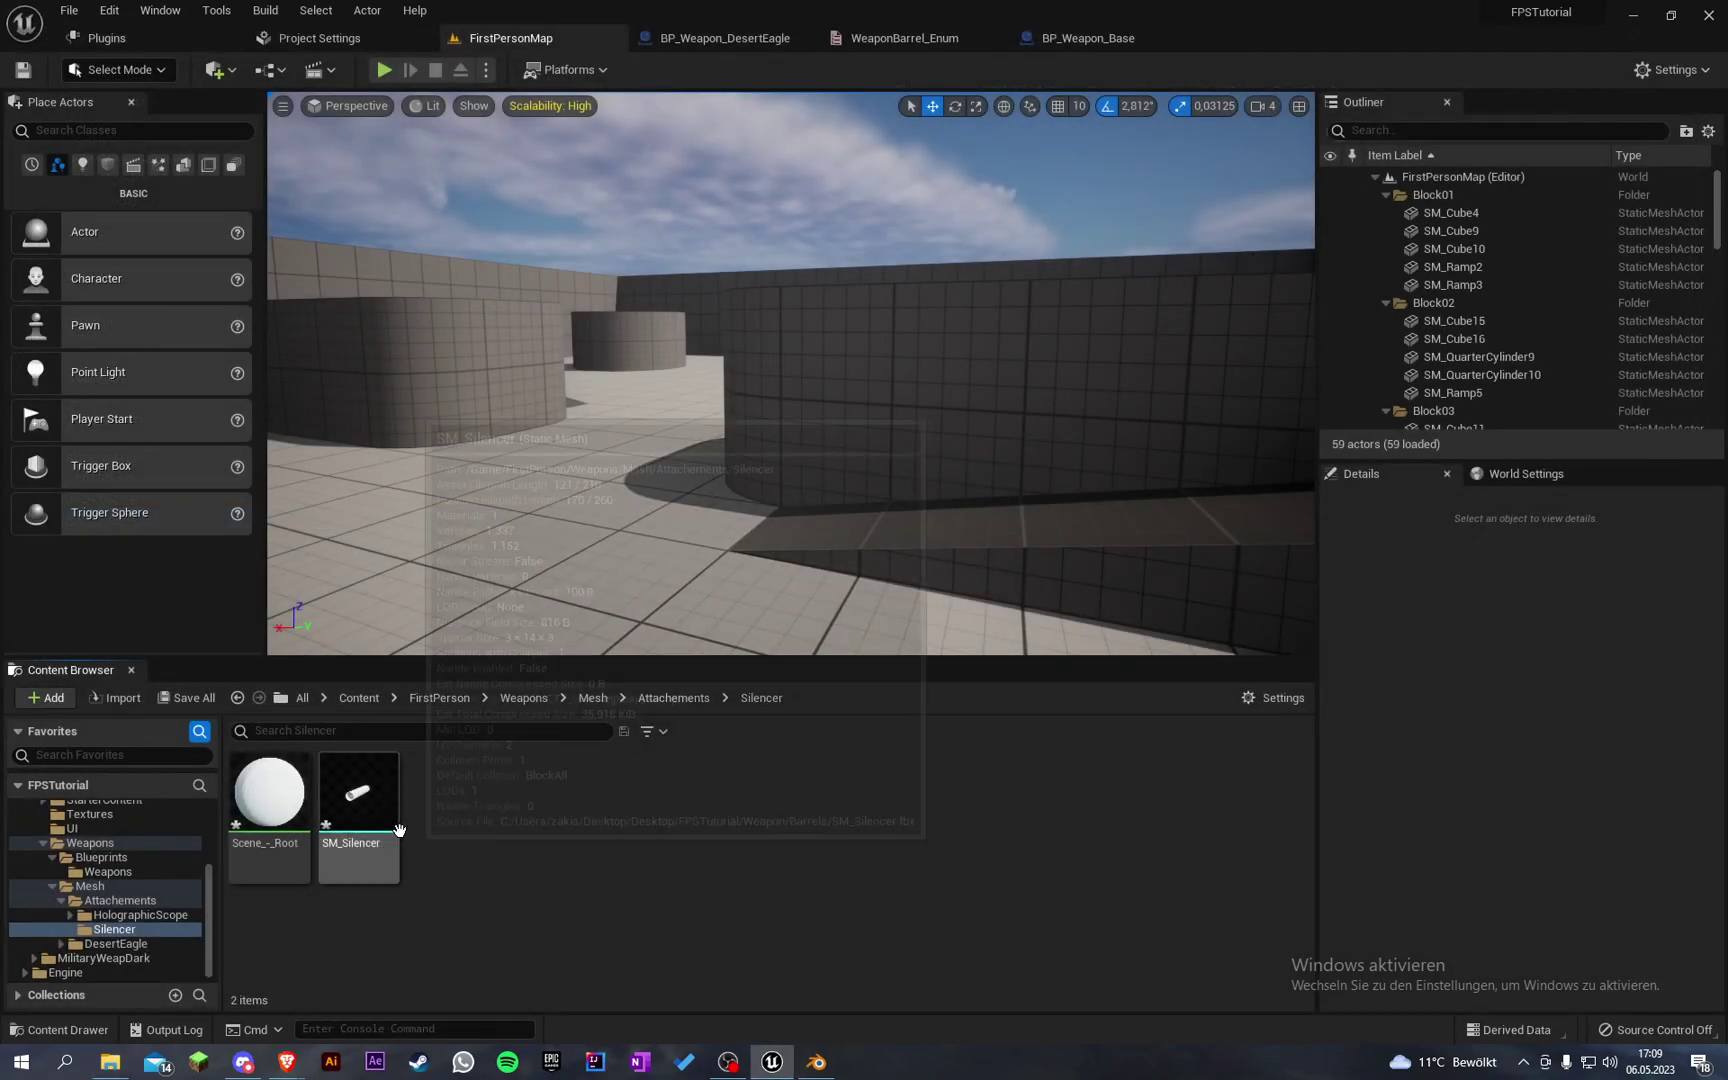
Step: Rename the imported Scene_-_Root material as M_Silencer and save it
{"action": "left_click", "coordinate": [252, 815]}
{"action": "right_click", "coordinate": [254, 815]}
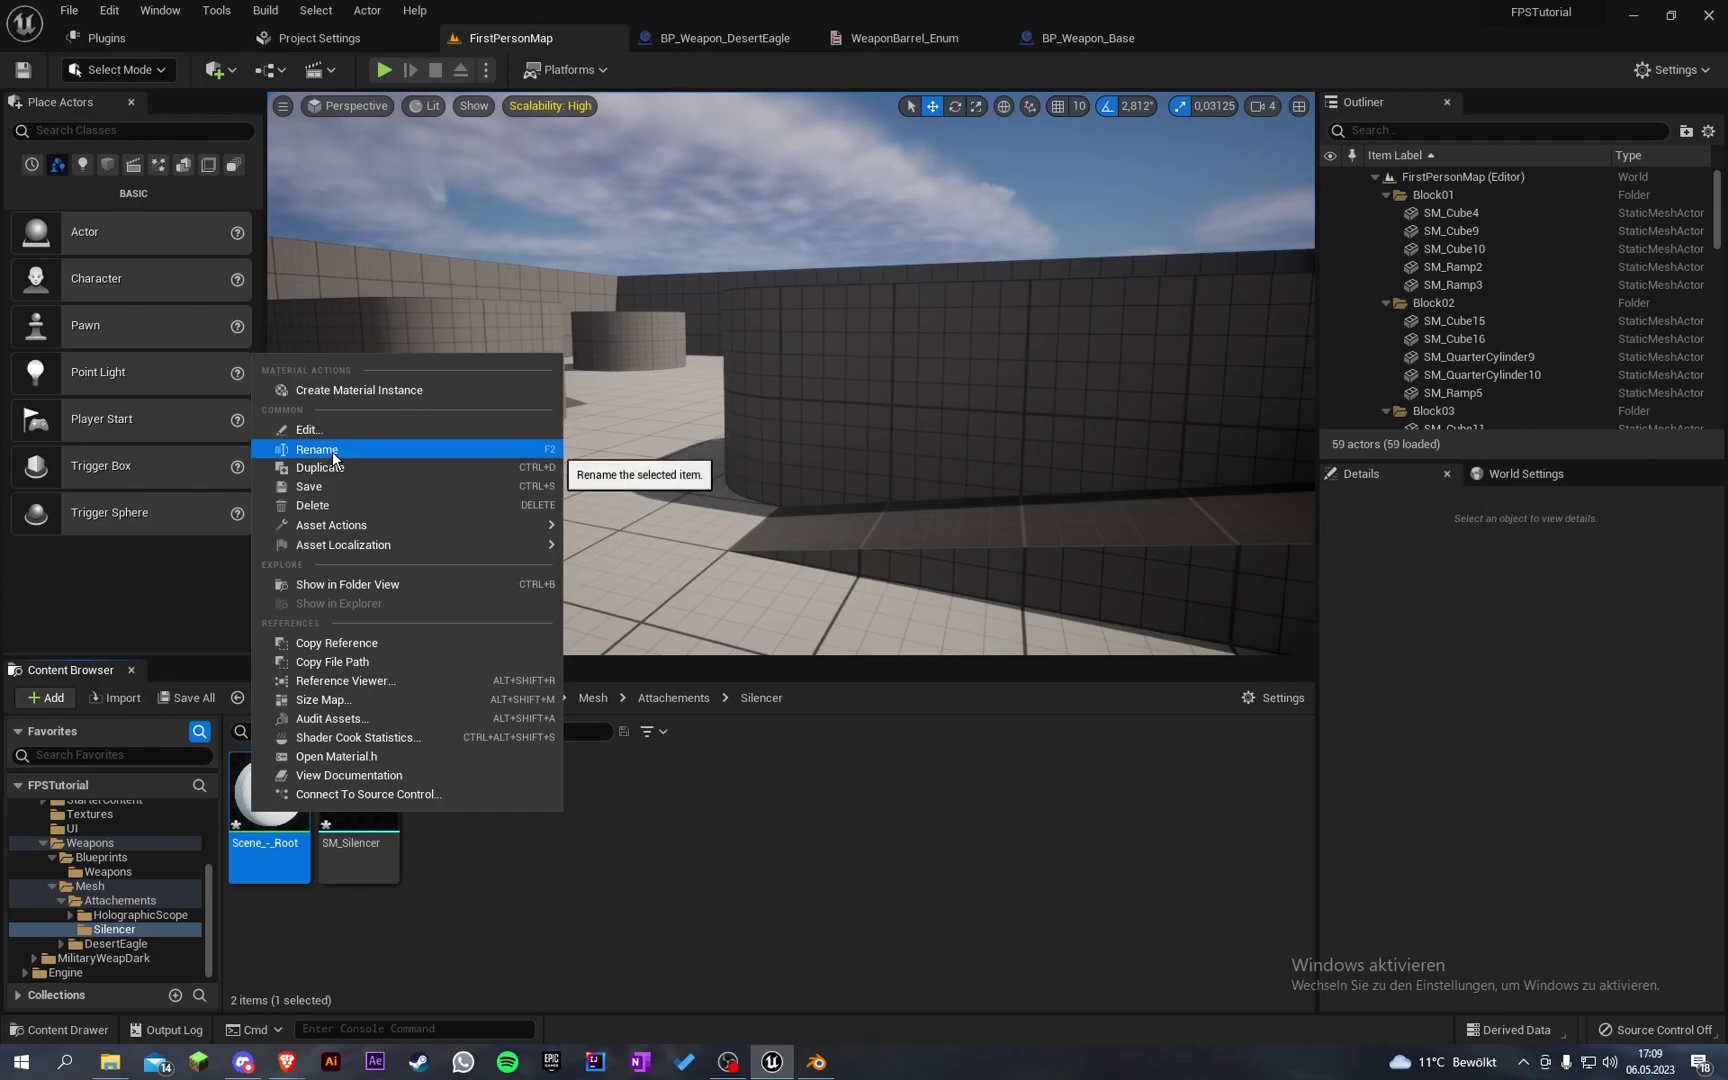
{"action": "left_click", "coordinate": [330, 444]}
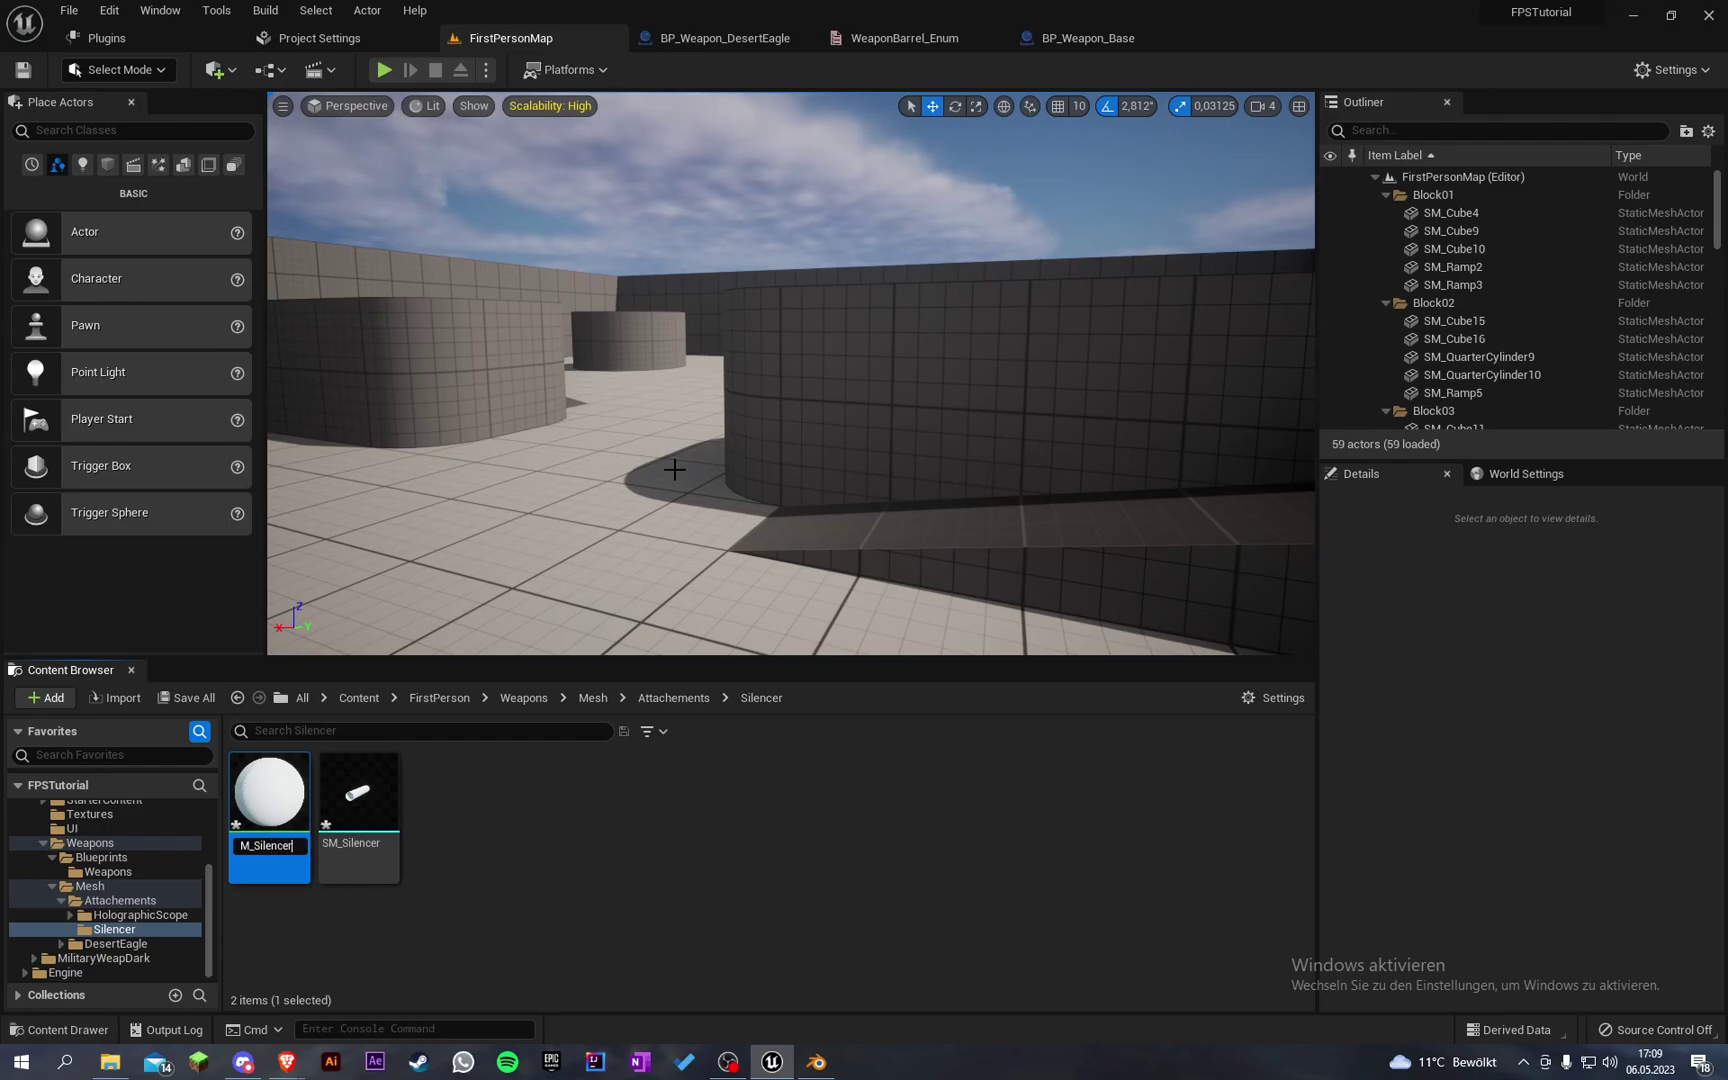
{"action": "type", "text": "M_Silencer"}
{"action": "key", "text": "Return"}
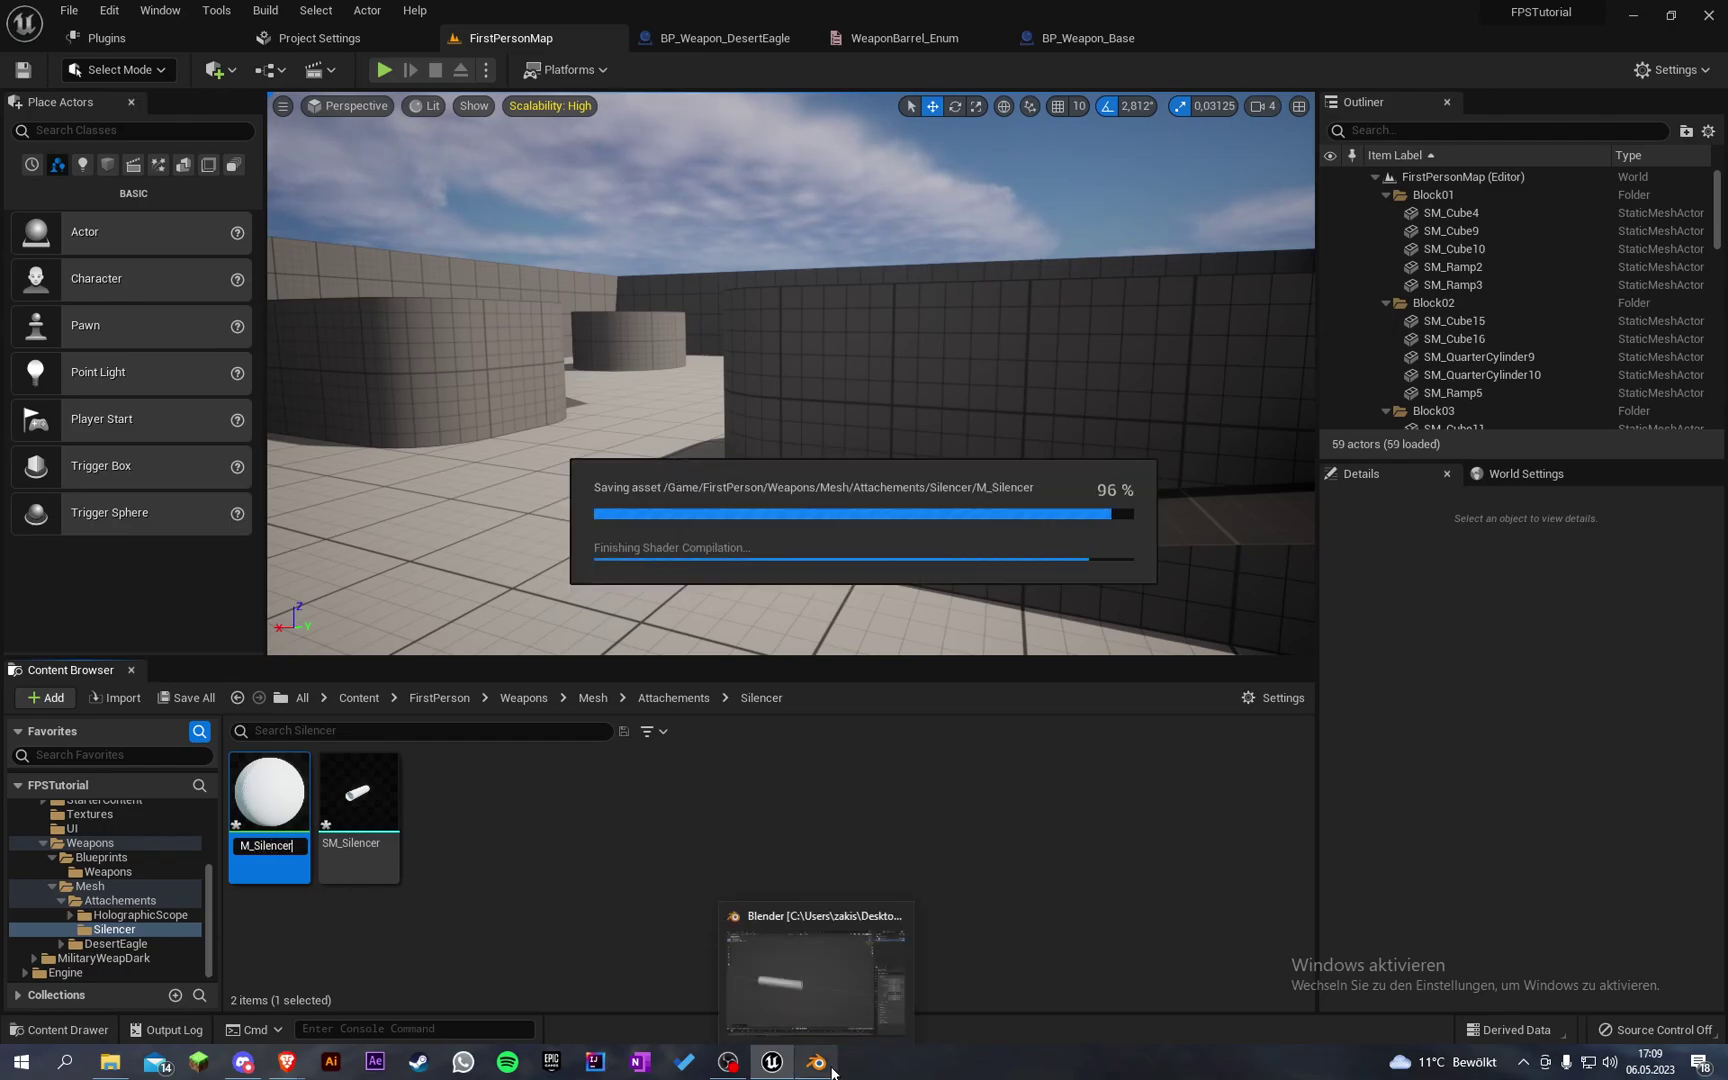
Step: Switch to Blender's Shading workspace and unpack the base color texture Image_0 of the Scene_-_Root material to an external file
{"action": "left_click", "coordinate": [831, 1071]}
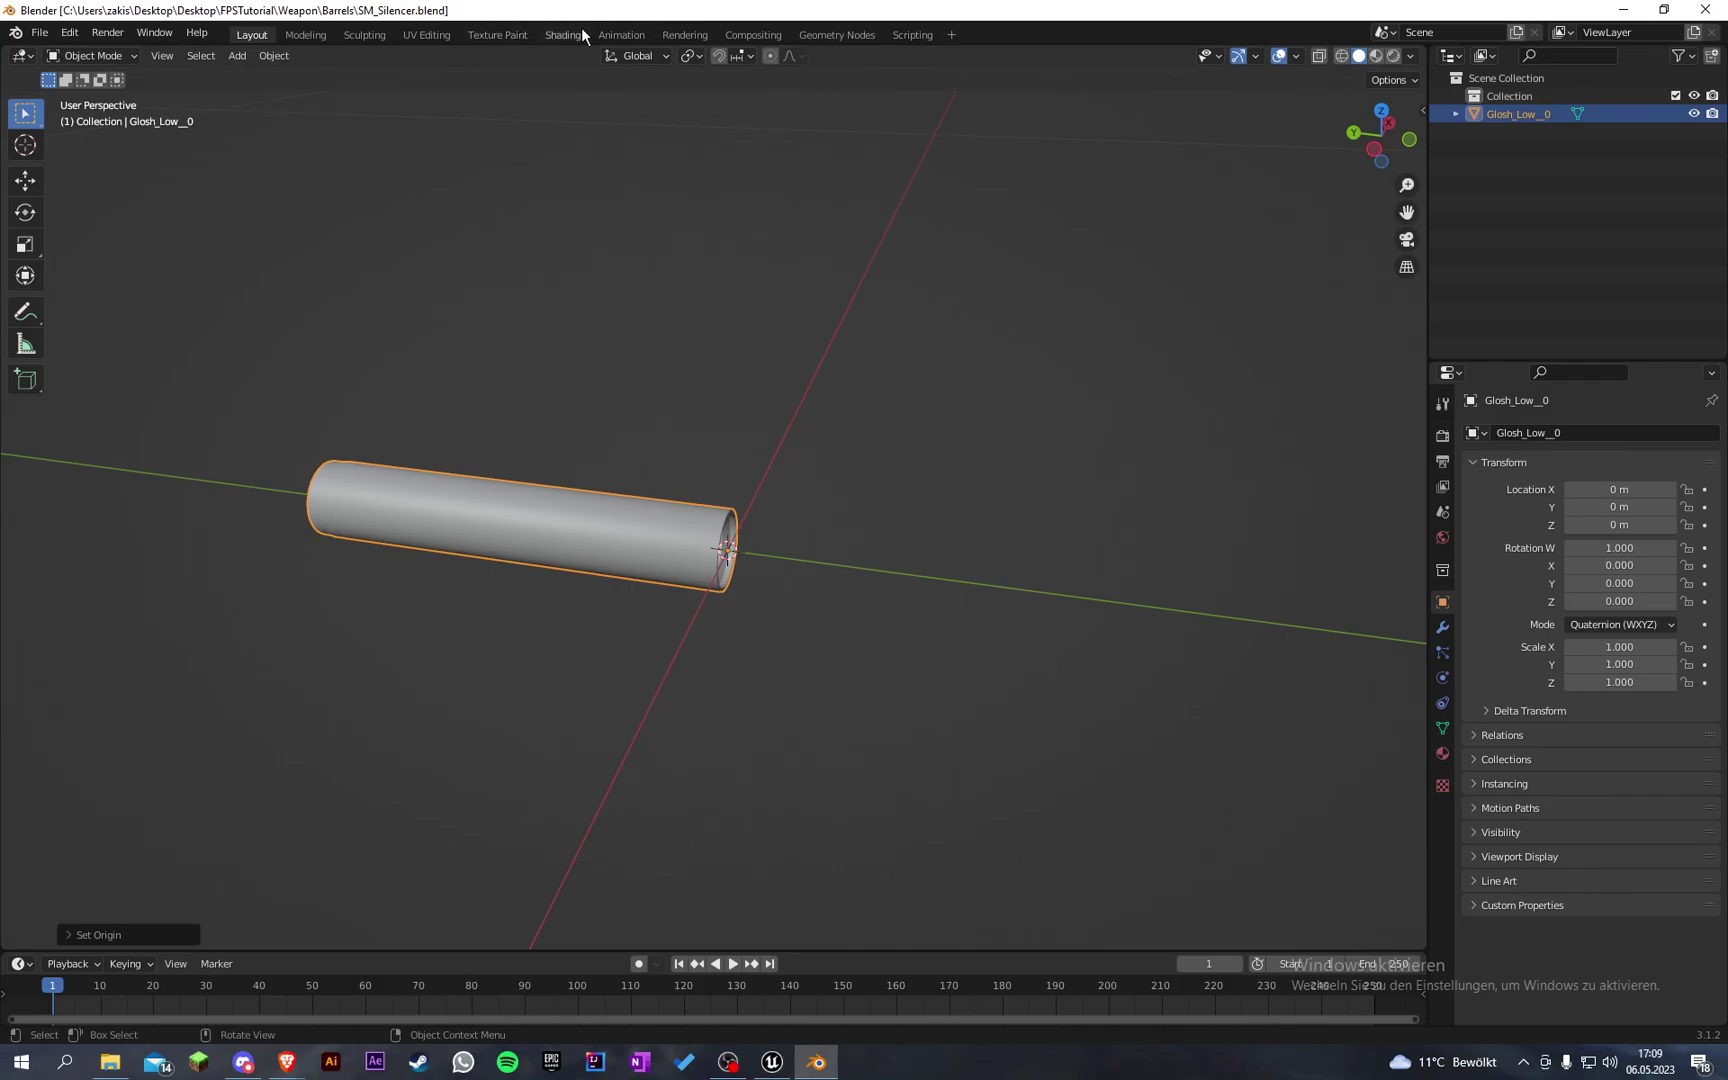
{"action": "left_click", "coordinate": [563, 35]}
{"action": "left_click", "coordinate": [780, 614]}
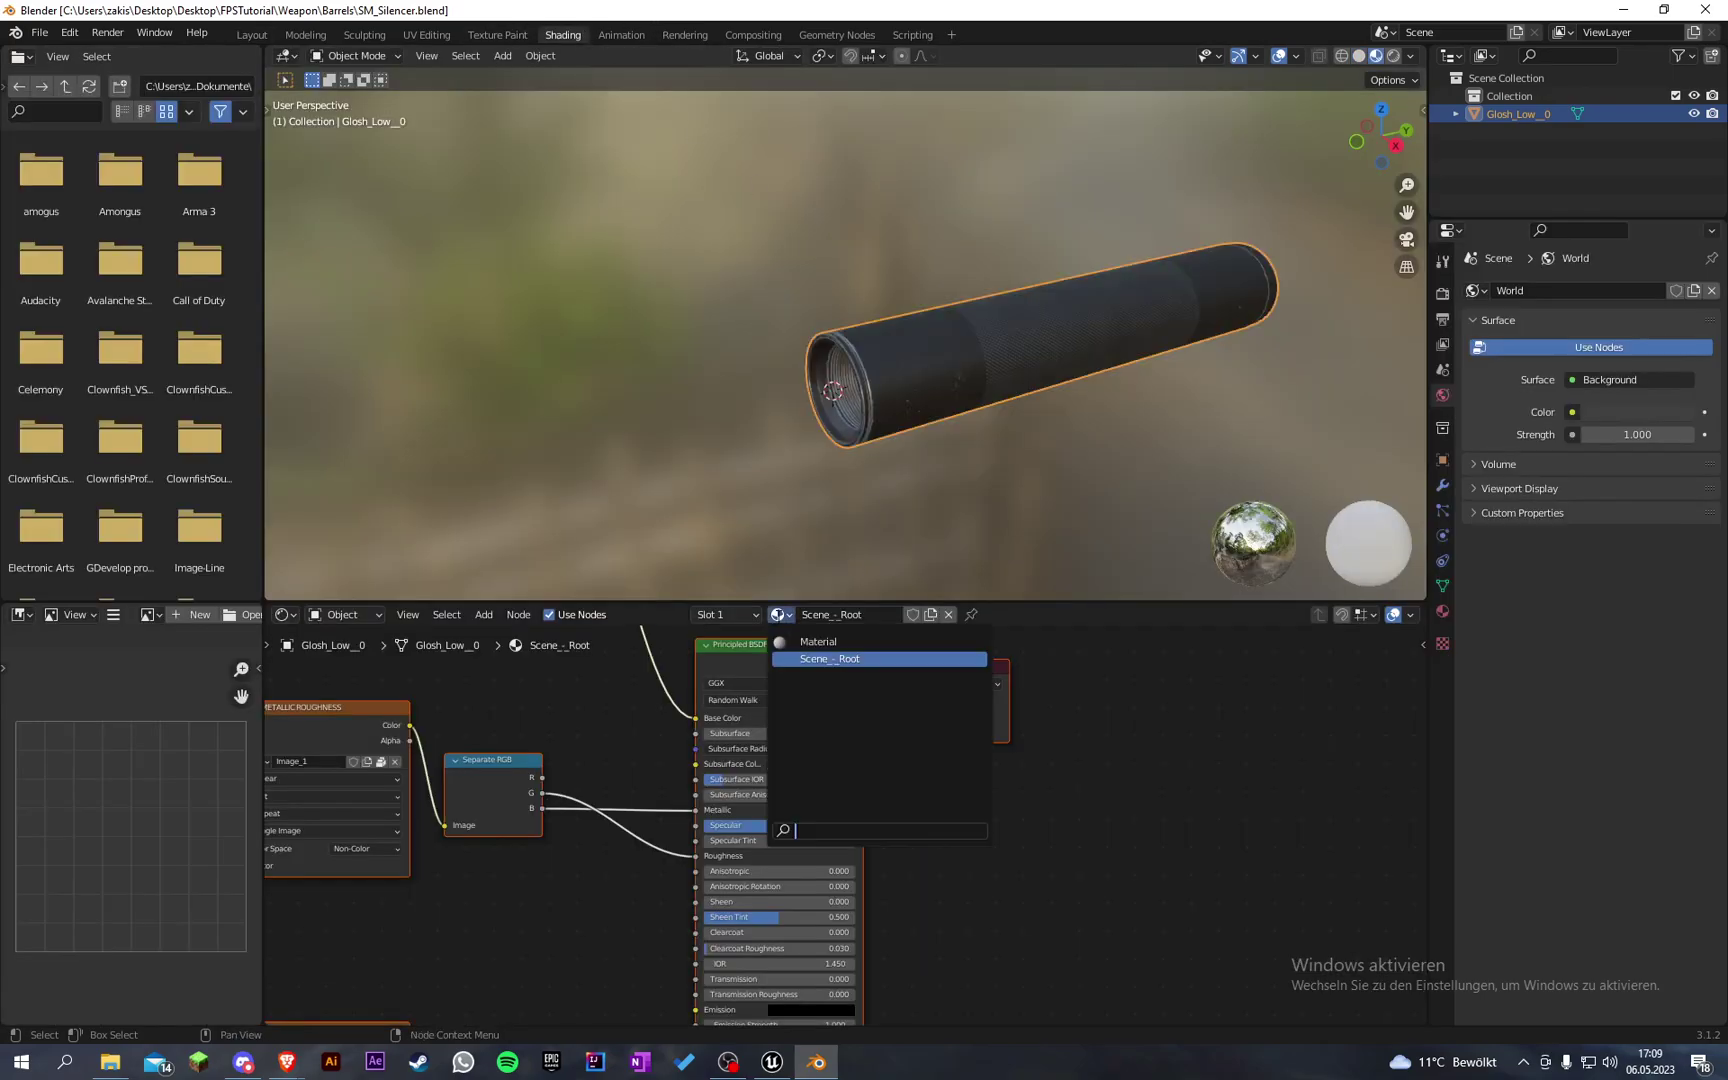
{"action": "middle_click_drag", "start_coordinate": [869, 792], "coordinate": [995, 890]}
{"action": "scroll", "coordinate": [941, 937], "scroll_direction": "down", "scroll_amount": 7}
{"action": "scroll", "coordinate": [880, 820], "scroll_direction": "up", "scroll_amount": 7}
{"action": "middle_click_drag", "start_coordinate": [759, 701], "coordinate": [771, 783]}
{"action": "scroll", "coordinate": [798, 724], "scroll_direction": "up", "scroll_amount": 4}
{"action": "left_click", "coordinate": [813, 703]}
{"action": "left_click", "coordinate": [811, 708]}
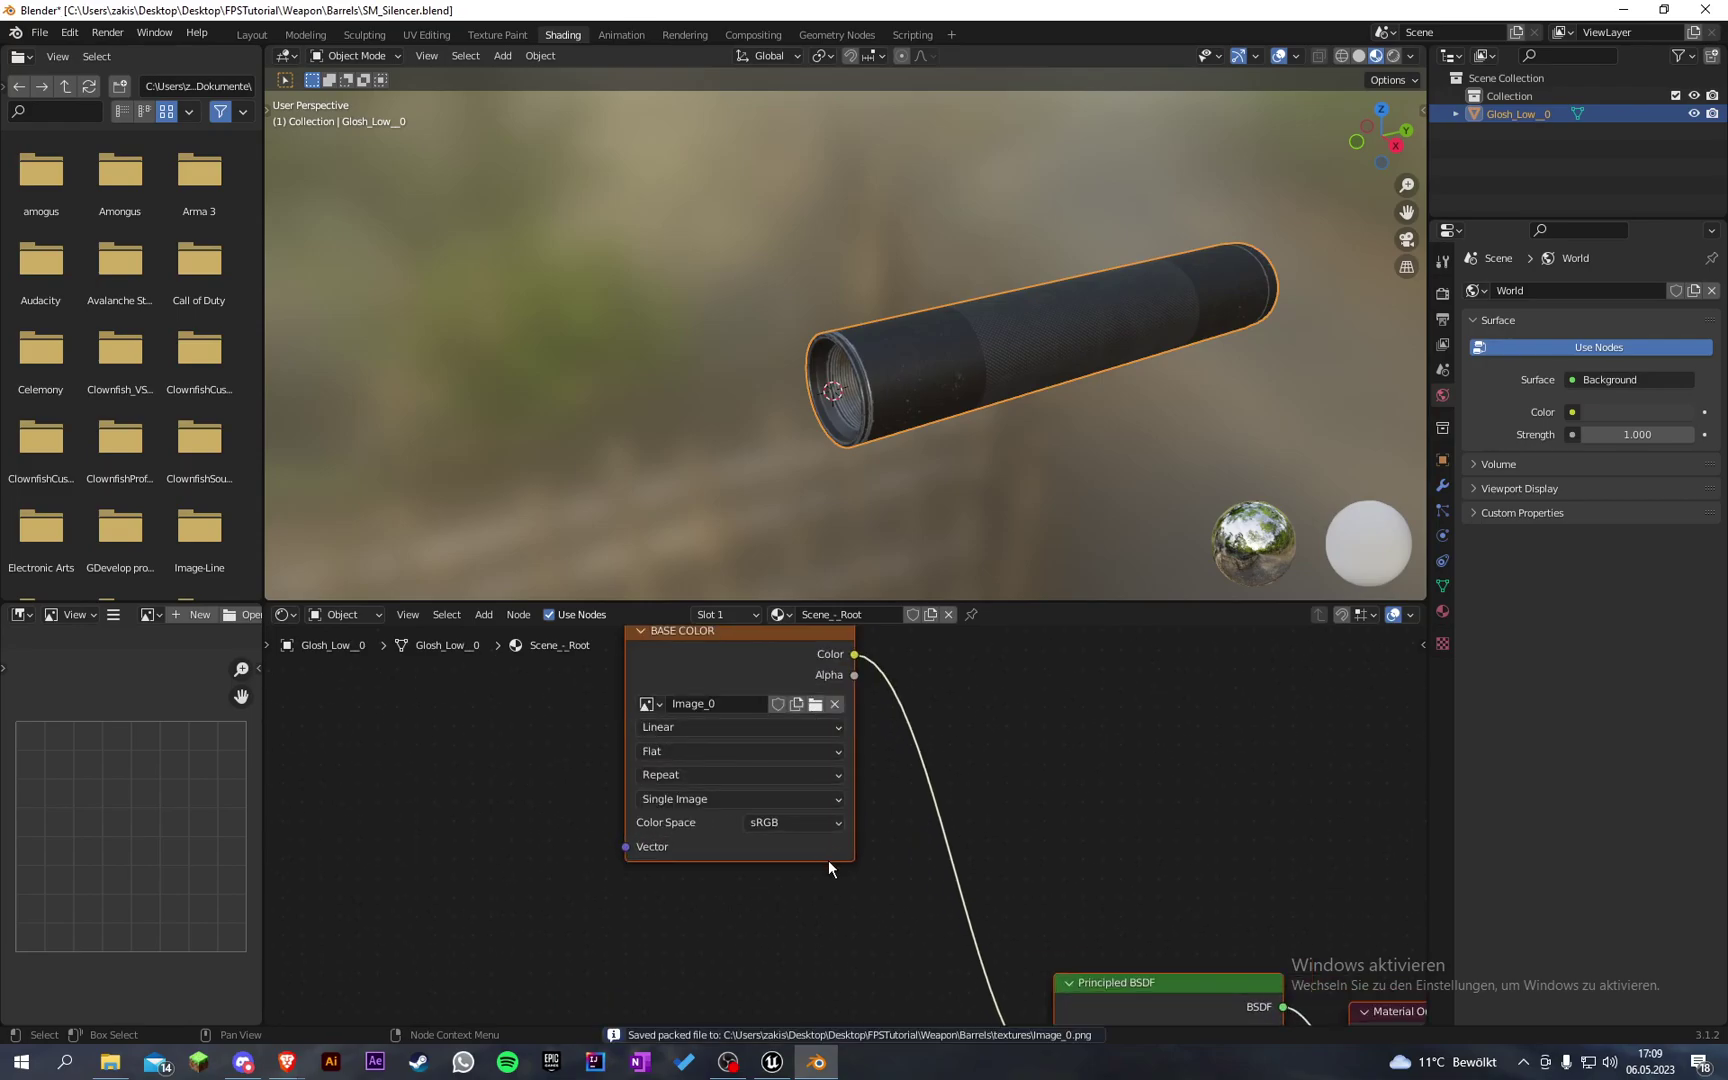
Step: Unpack the metallic roughness texture Image_1 and the normal map texture Image_2 to external files
{"action": "middle_click_drag", "start_coordinate": [812, 950], "coordinate": [858, 700]}
{"action": "middle_click_drag", "start_coordinate": [707, 799], "coordinate": [726, 740]}
{"action": "left_click", "coordinate": [688, 831]}
{"action": "left_click", "coordinate": [688, 834]}
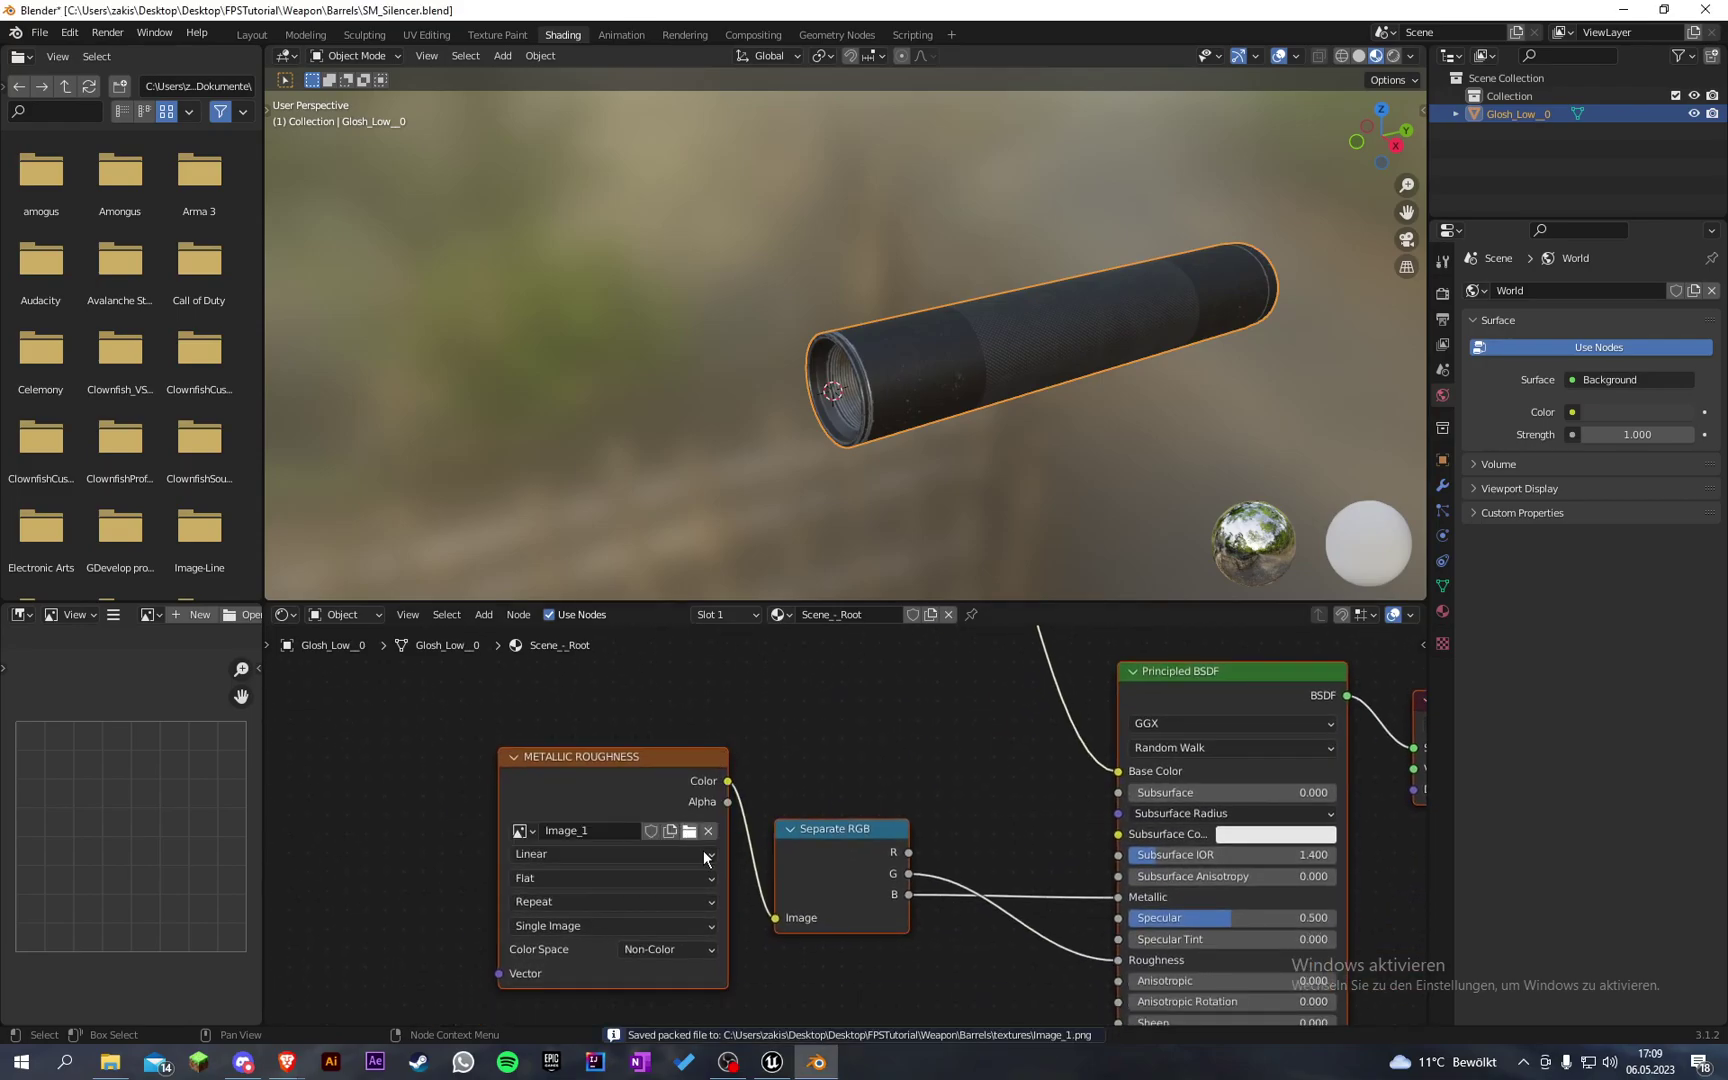
{"action": "middle_click_drag", "start_coordinate": [797, 1001], "coordinate": [814, 629]}
{"action": "middle_click_drag", "start_coordinate": [745, 872], "coordinate": [759, 718]}
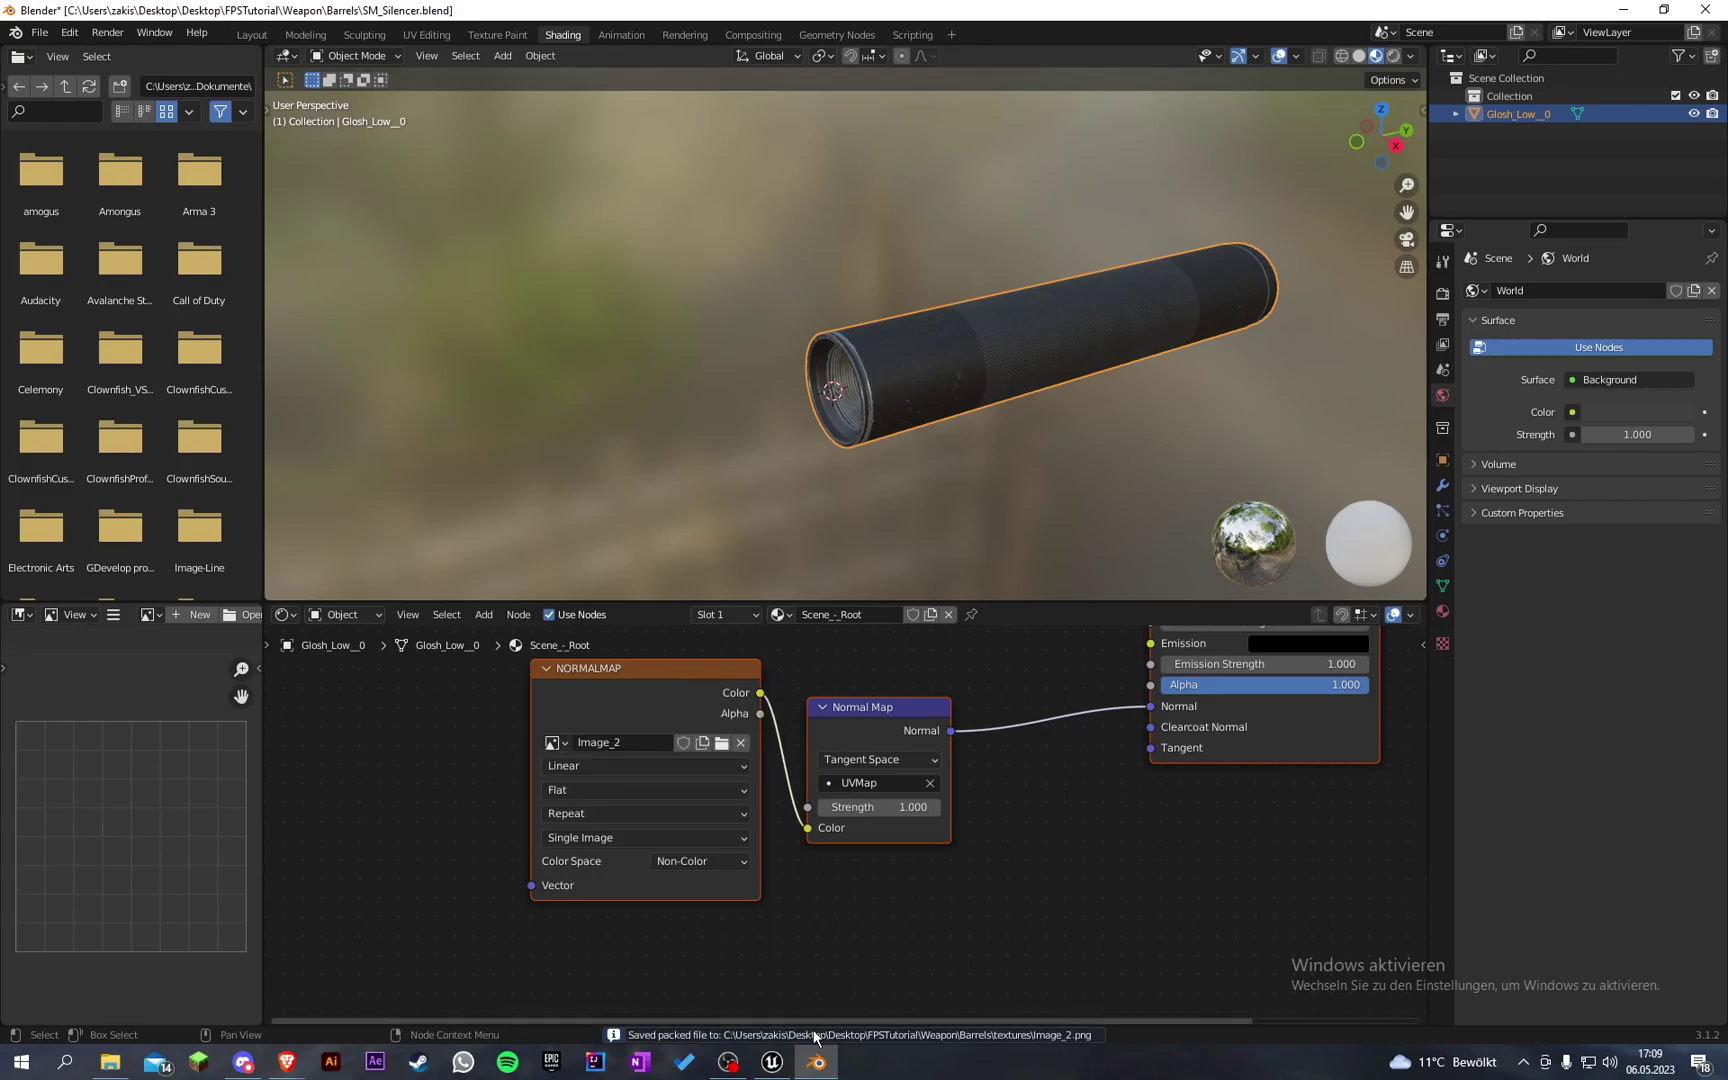
Step: Switch to Unreal Editor, create a folder named Textures inside the Silencer folder, and open it
{"action": "left_click", "coordinate": [772, 1062]}
{"action": "right_click", "coordinate": [599, 856]}
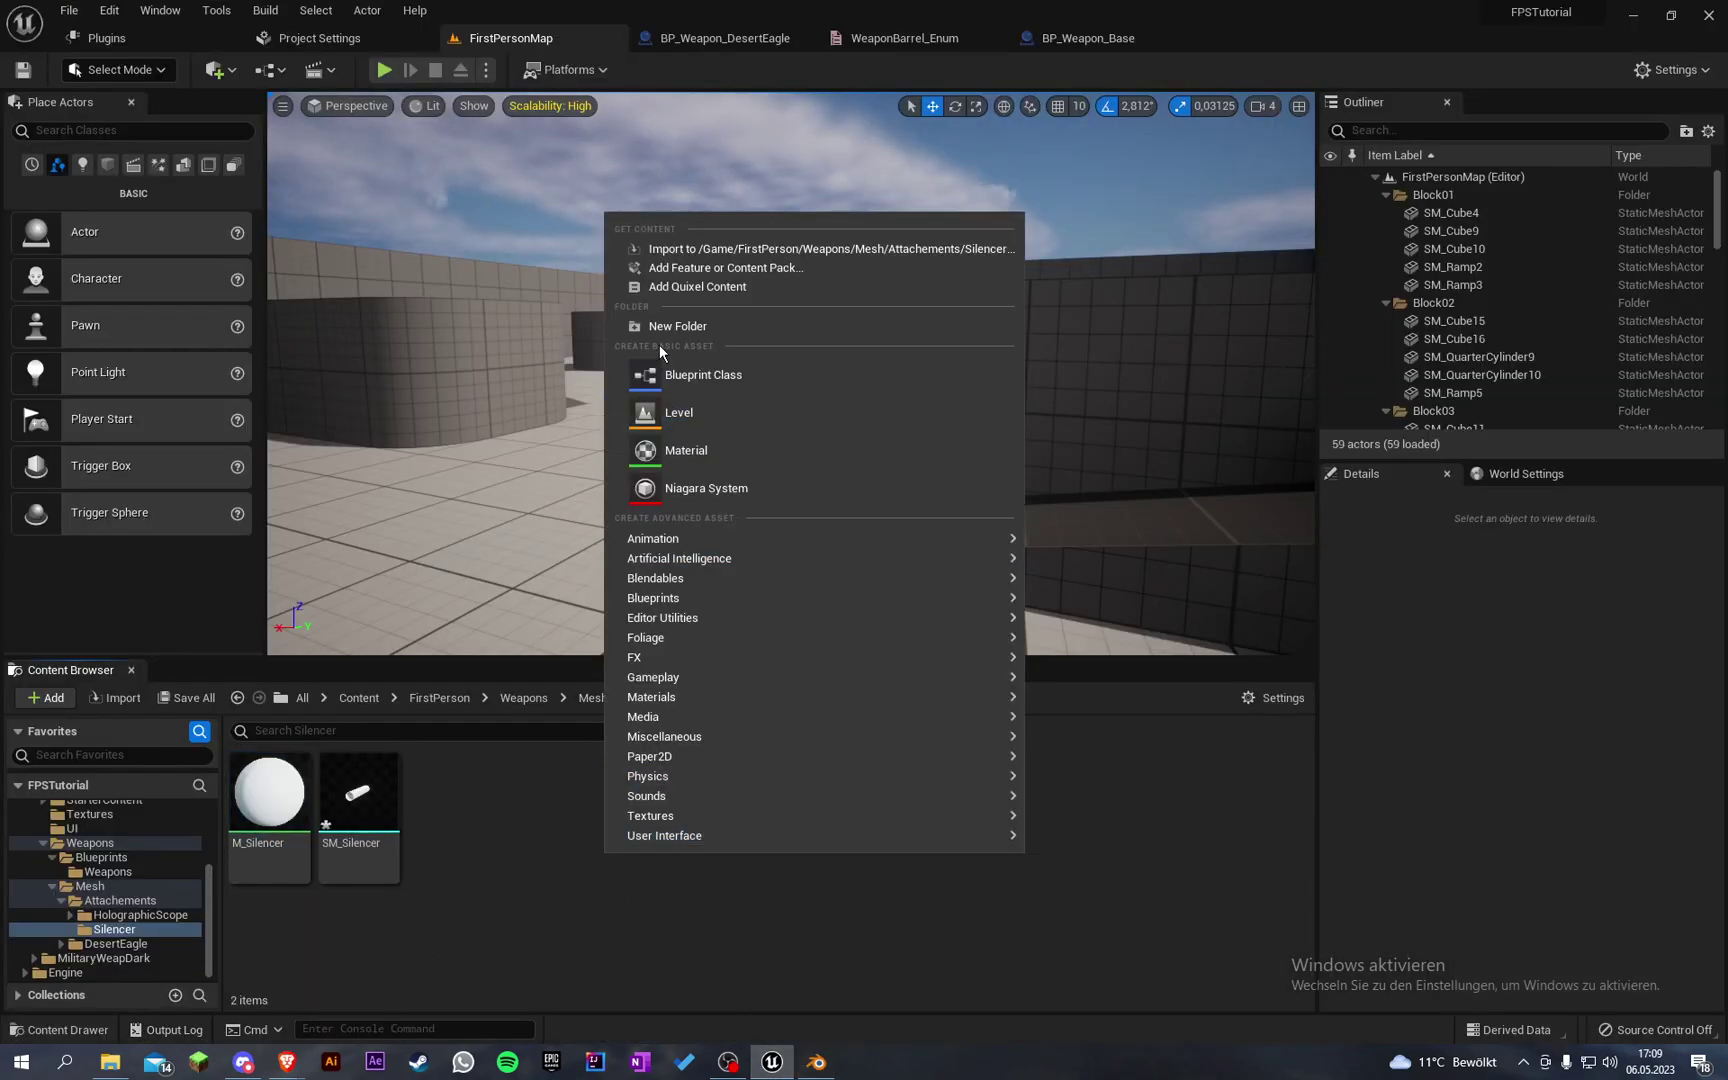
{"action": "left_click", "coordinate": [665, 330]}
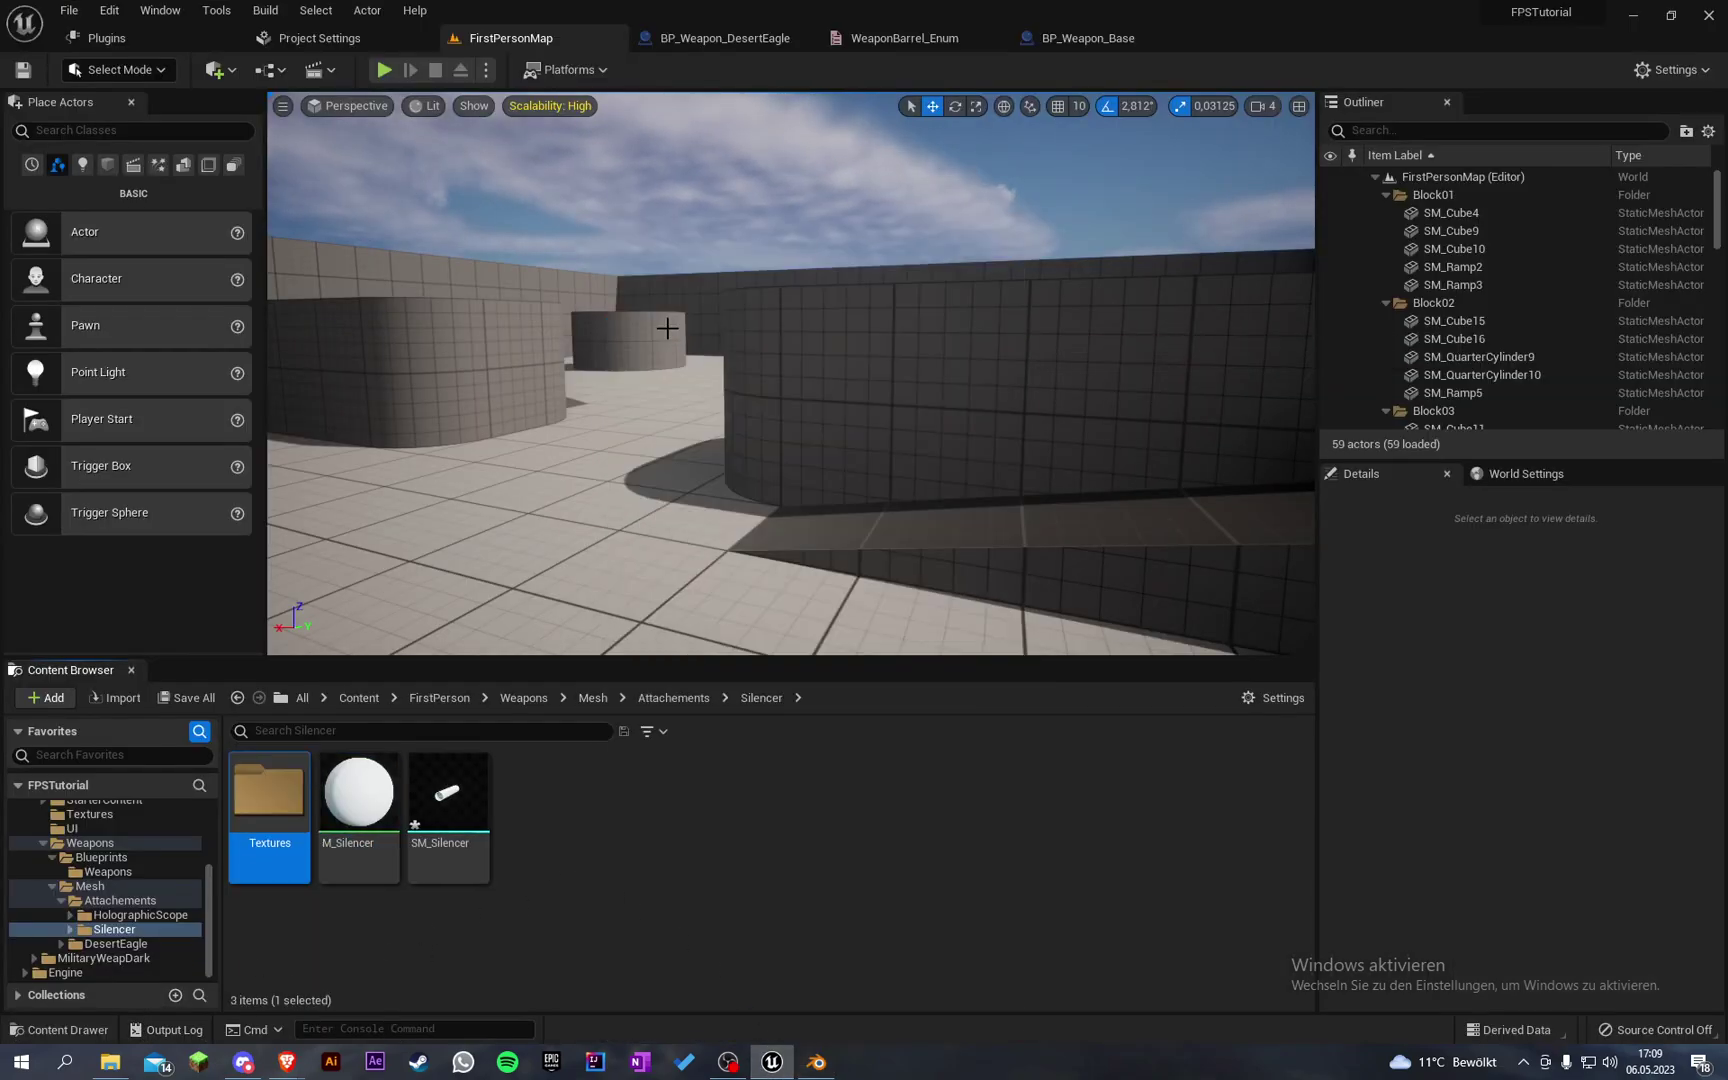
{"action": "key", "text": "Return"}
Step: Switch to File Explorer, open the silencer's textures folder, and rename Image_0.png to T_Silencer_Color
{"action": "left_click", "coordinate": [110, 1062]}
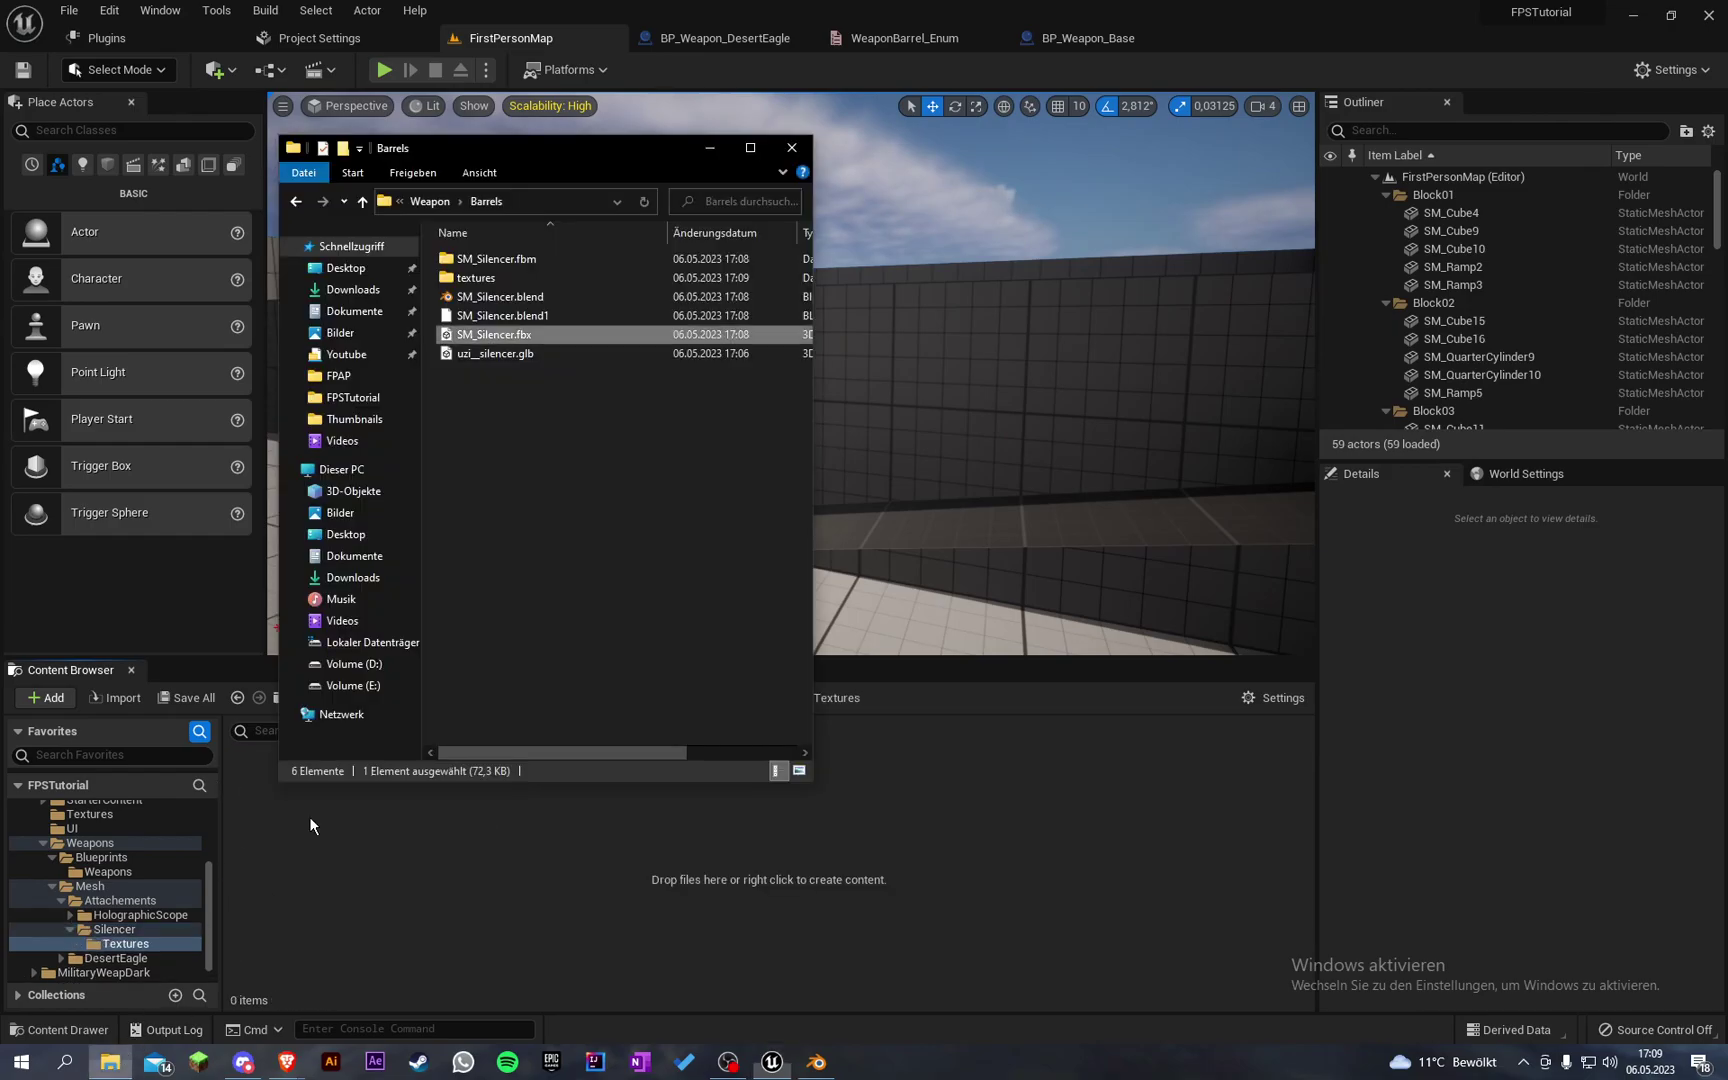
{"action": "double_click", "coordinate": [483, 276]}
{"action": "left_click_drag", "start_coordinate": [718, 407], "coordinate": [510, 288]}
{"action": "mouse_move", "coordinate": [515, 298]}
{"action": "left_mouse_down"}
{"action": "mouse_move", "coordinate": [554, 390]}
{"action": "mouse_move", "coordinate": [497, 297]}
{"action": "left_mouse_up"}
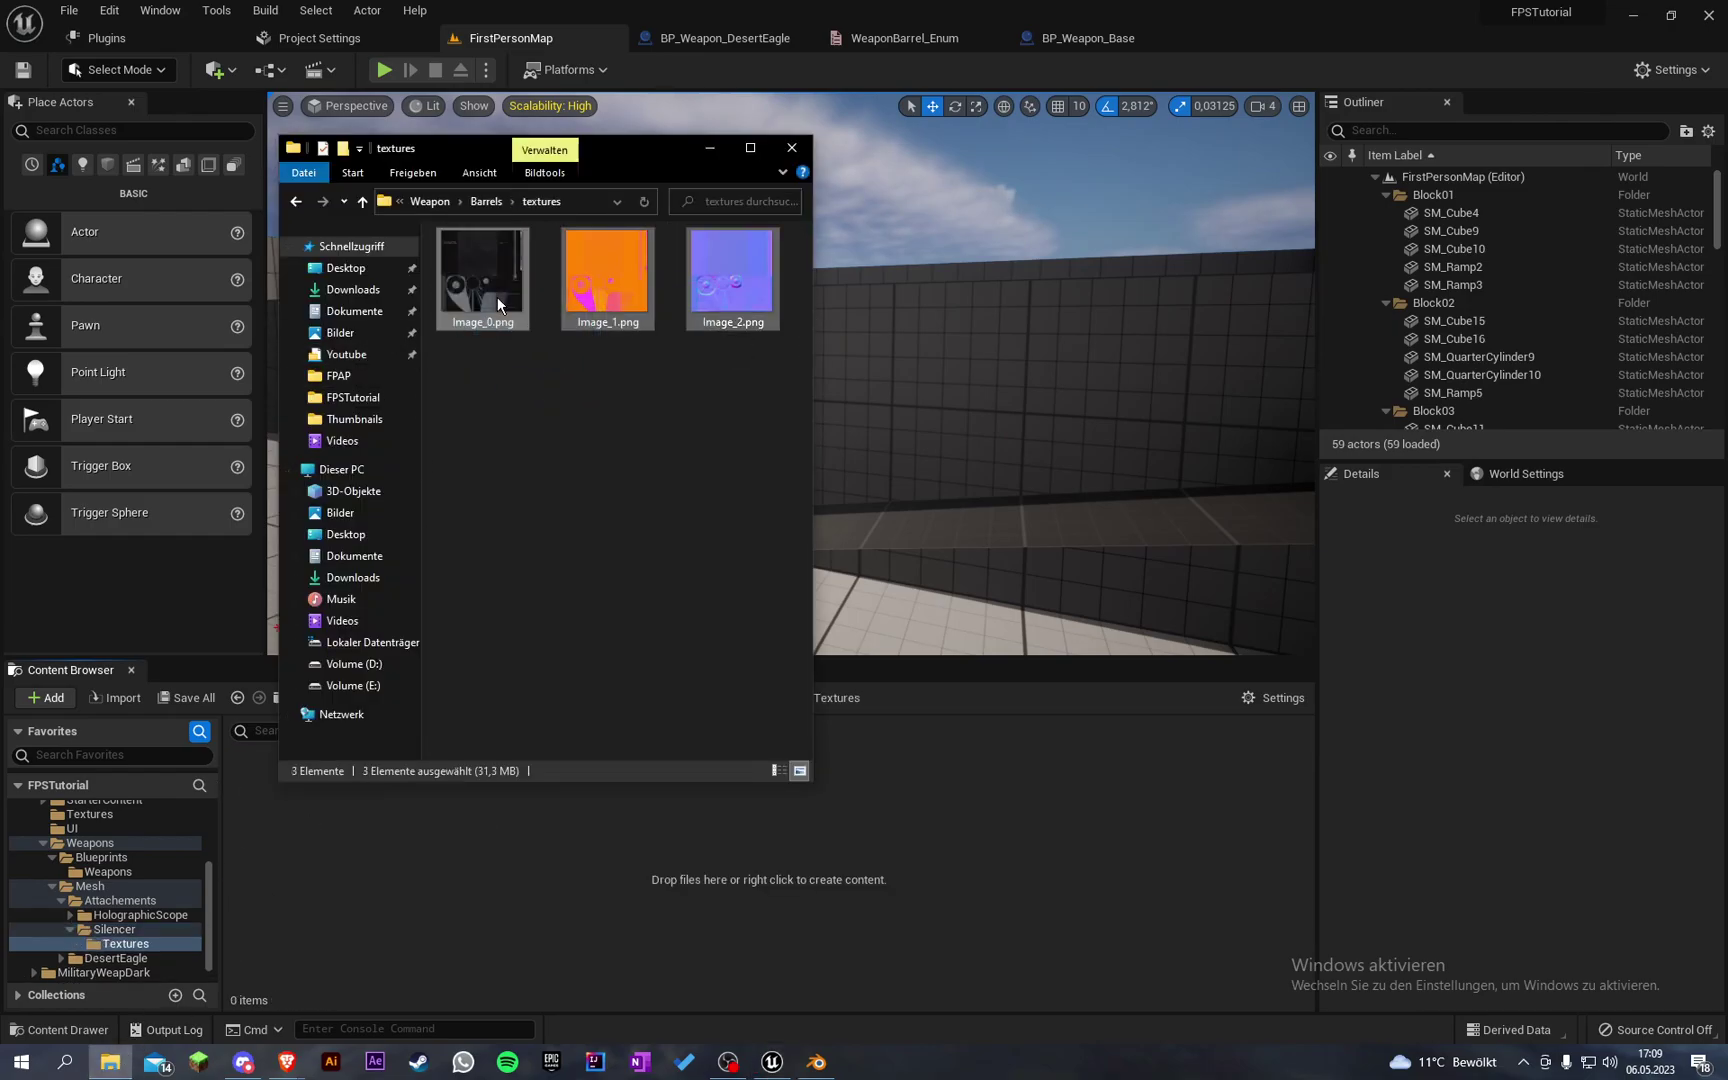
{"action": "right_click", "coordinate": [497, 297]}
{"action": "left_click", "coordinate": [460, 288]}
{"action": "right_click", "coordinate": [460, 288]}
{"action": "left_click", "coordinate": [520, 875]}
{"action": "type", "text": "T_Silencer"}
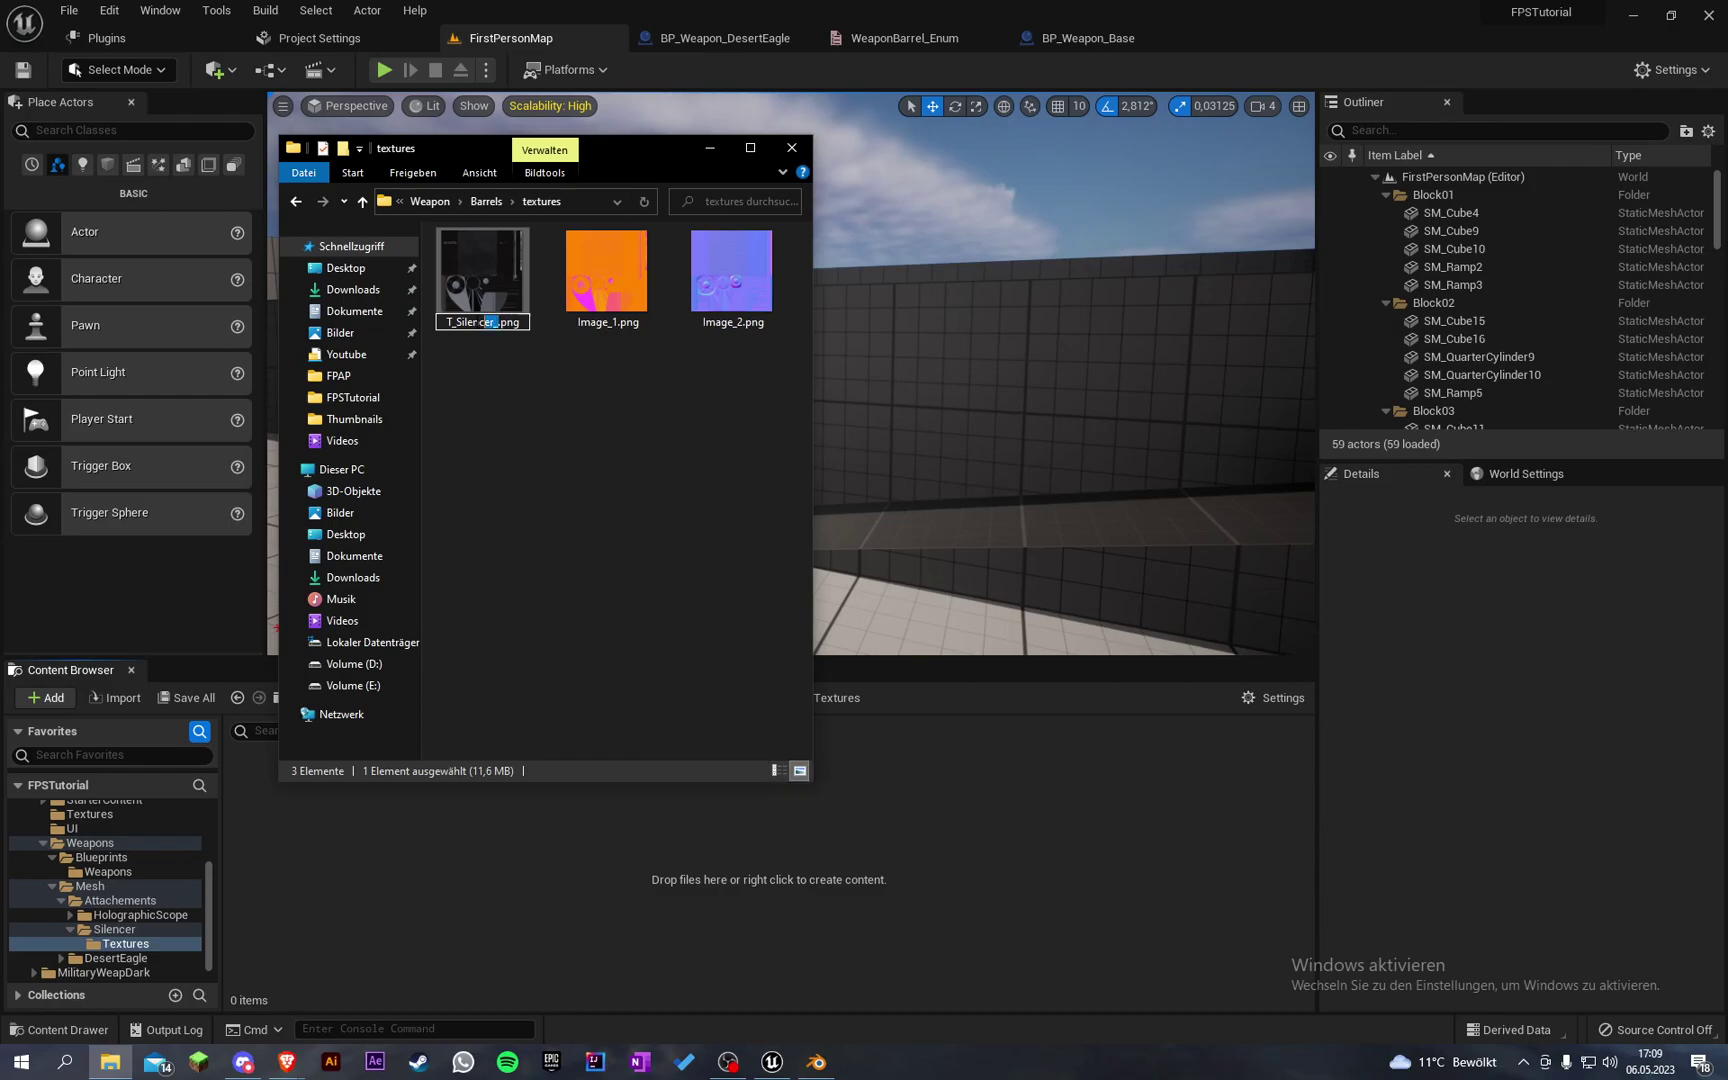
{"action": "key", "text": "Right"}
{"action": "type", "text": "Color"}
{"action": "key", "text": "Return"}
Step: Rename Image_1.png to T_Silencer_MetallicRoughness
{"action": "left_click", "coordinate": [475, 266]}
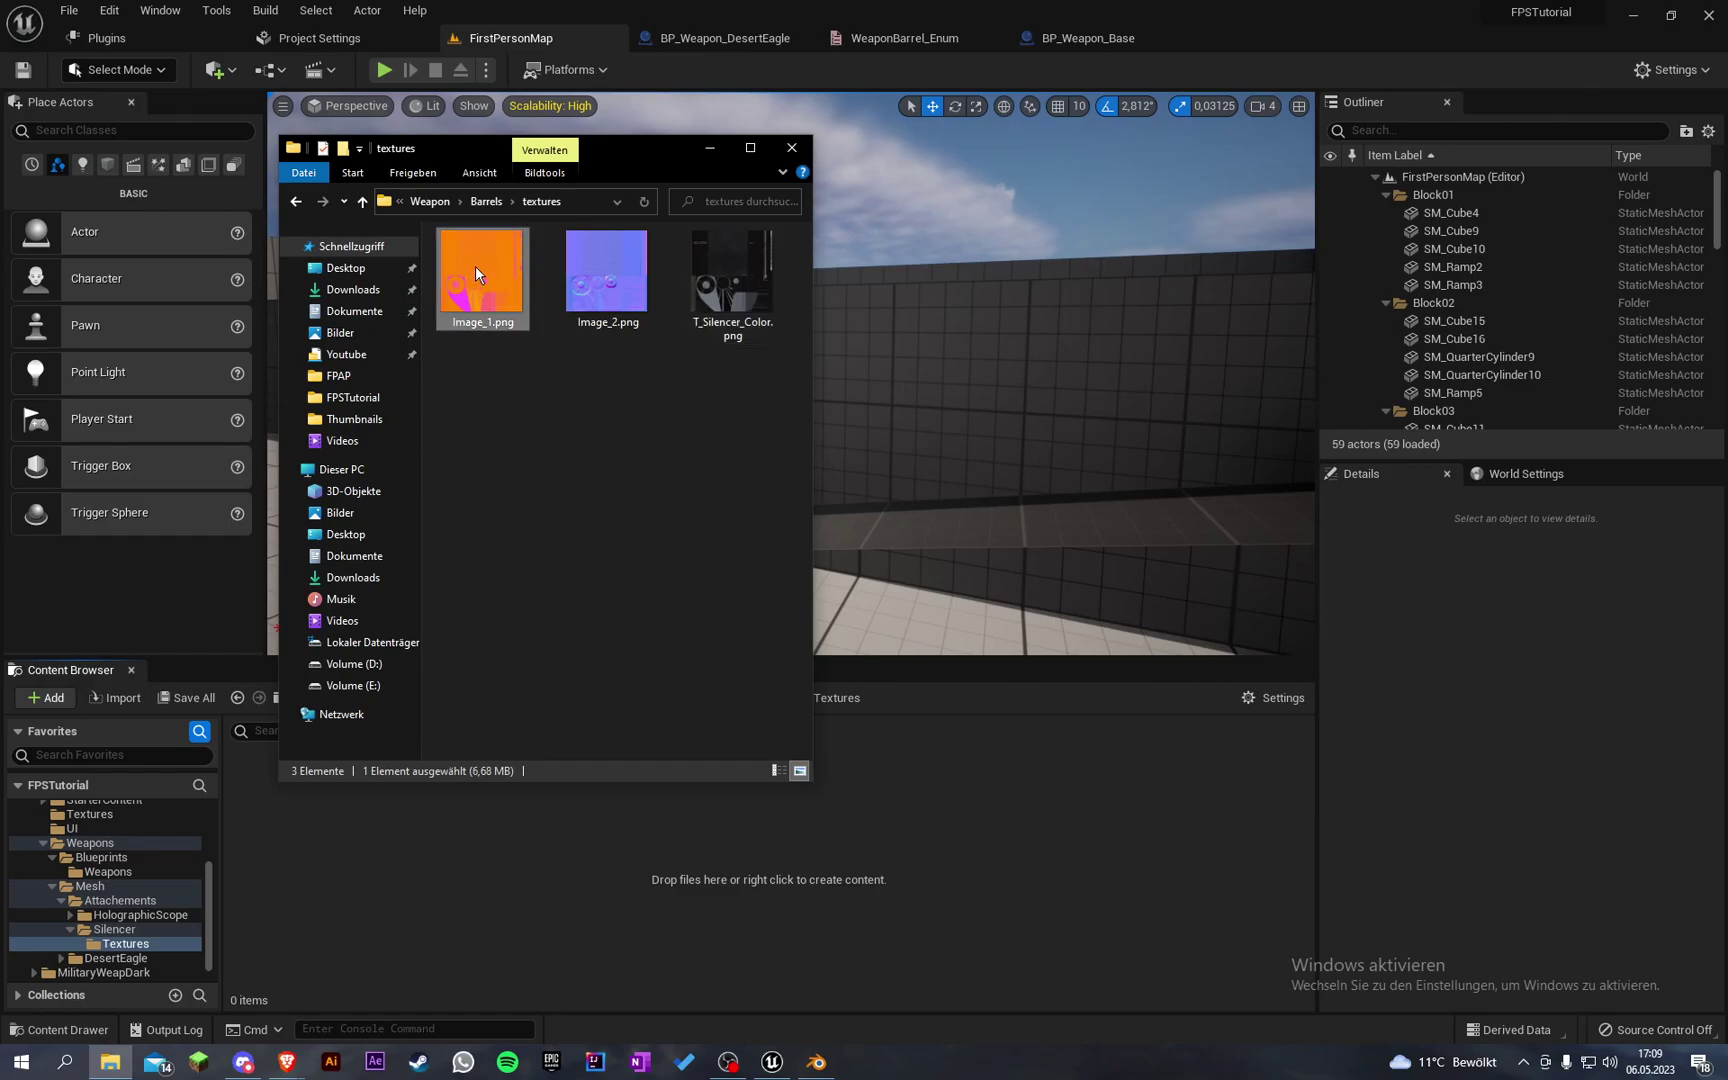
{"action": "right_click", "coordinate": [475, 266]}
{"action": "left_click", "coordinate": [601, 853]}
{"action": "type", "text": "T_Silencer_"}
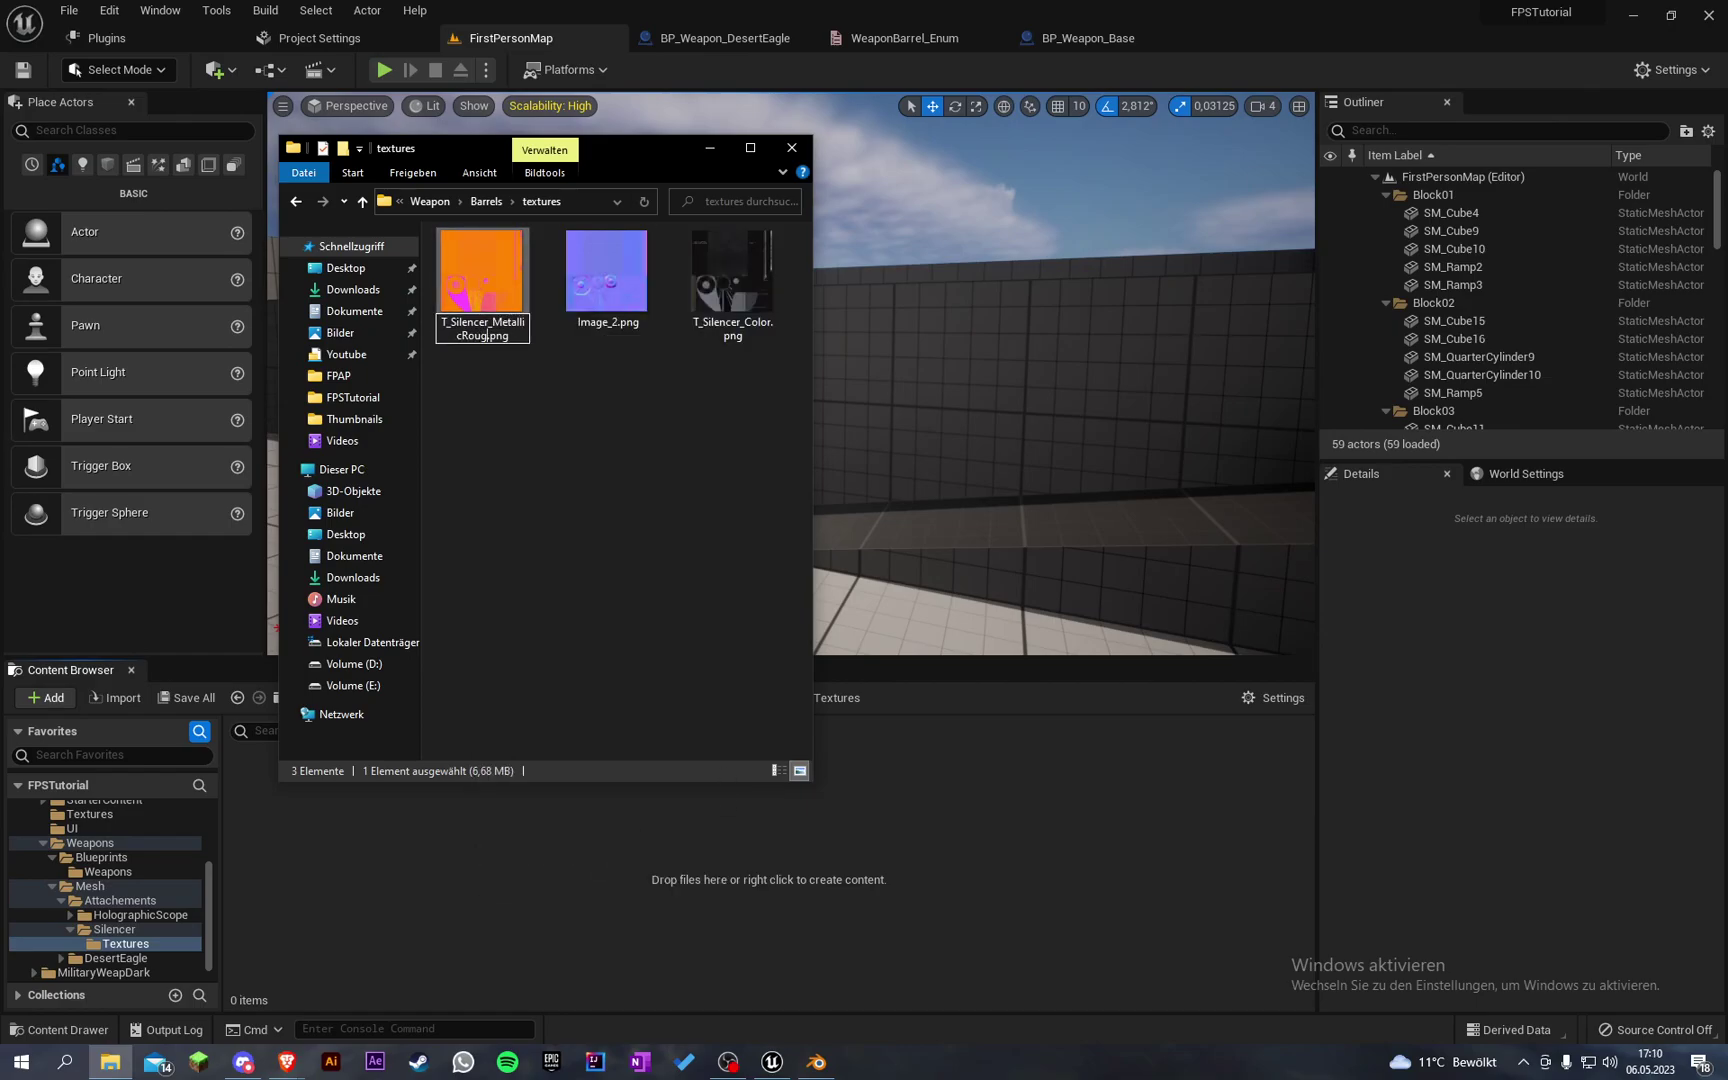
{"action": "key", "text": "Return"}
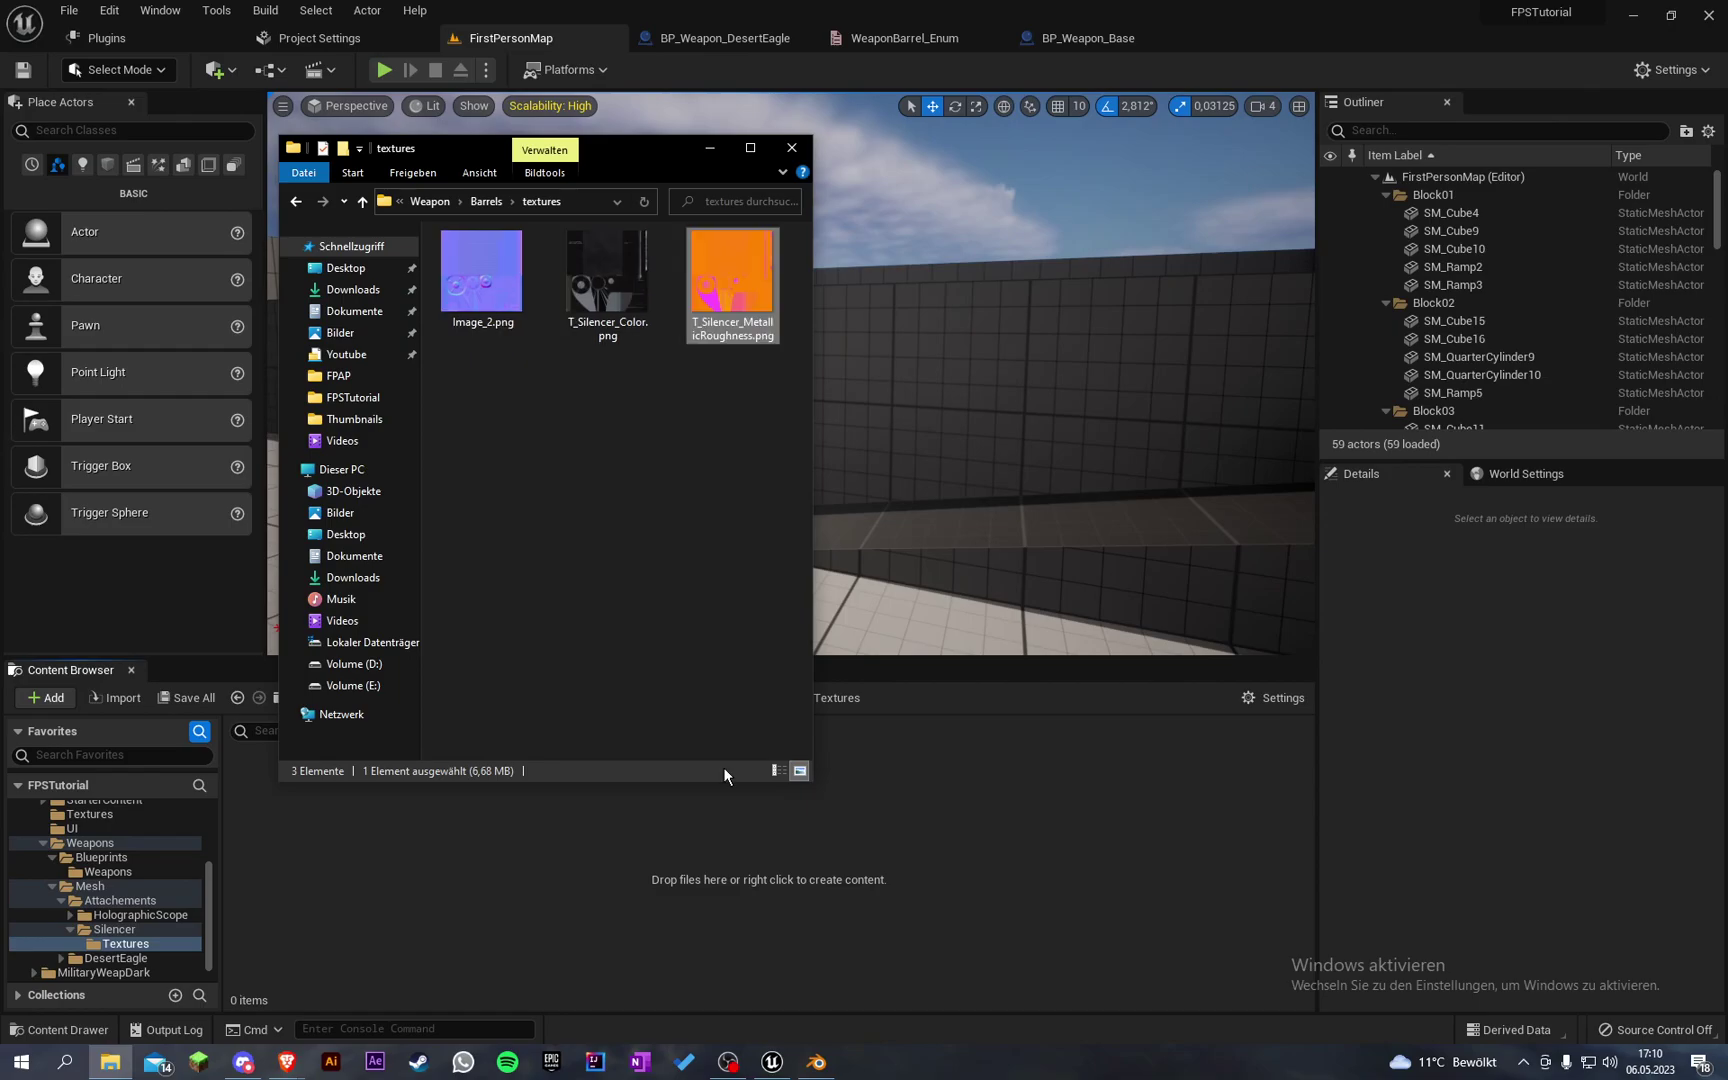
Step: Rename Image_2.png to T_Silencer_Normal and import all three silencer textures into Unreal's open Textures folder
{"action": "right_click", "coordinate": [433, 290]}
{"action": "left_click", "coordinate": [474, 275]}
{"action": "right_click", "coordinate": [474, 275]}
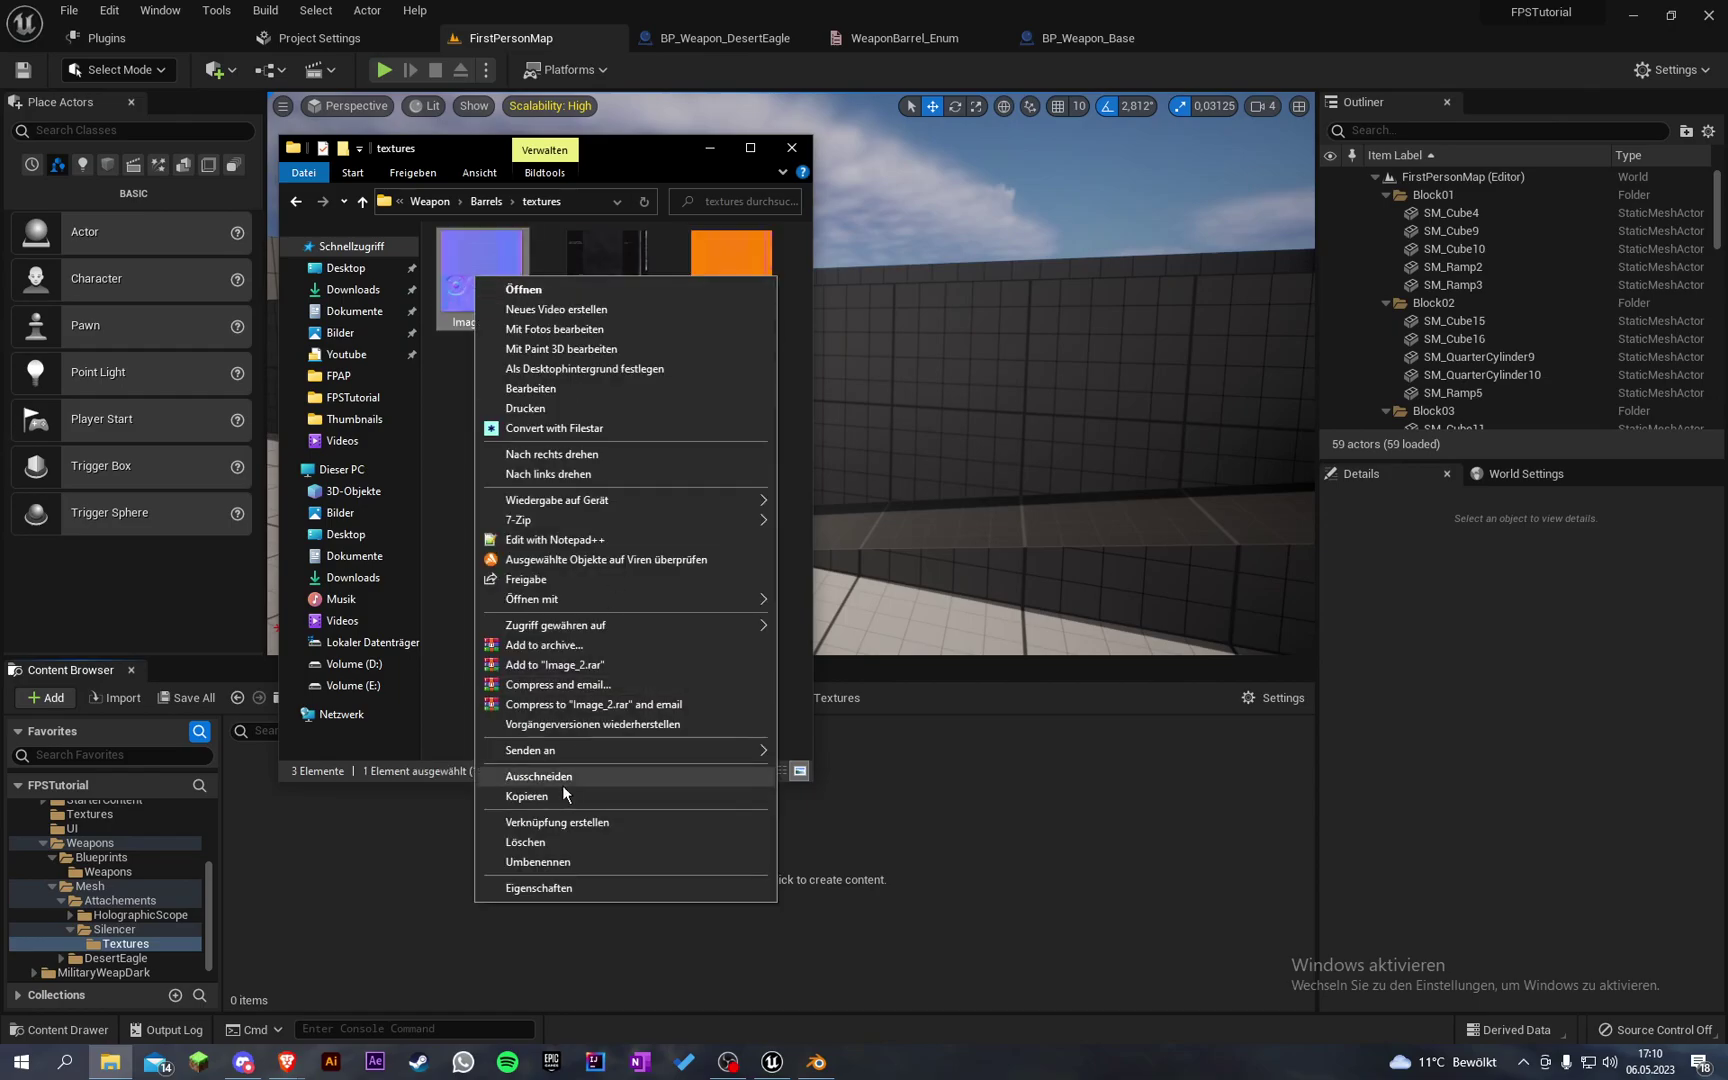
{"action": "left_click", "coordinate": [565, 862]}
{"action": "type", "text": "T_Silencer_"}
{"action": "type", "text": "Normal"}
{"action": "key", "text": "Return"}
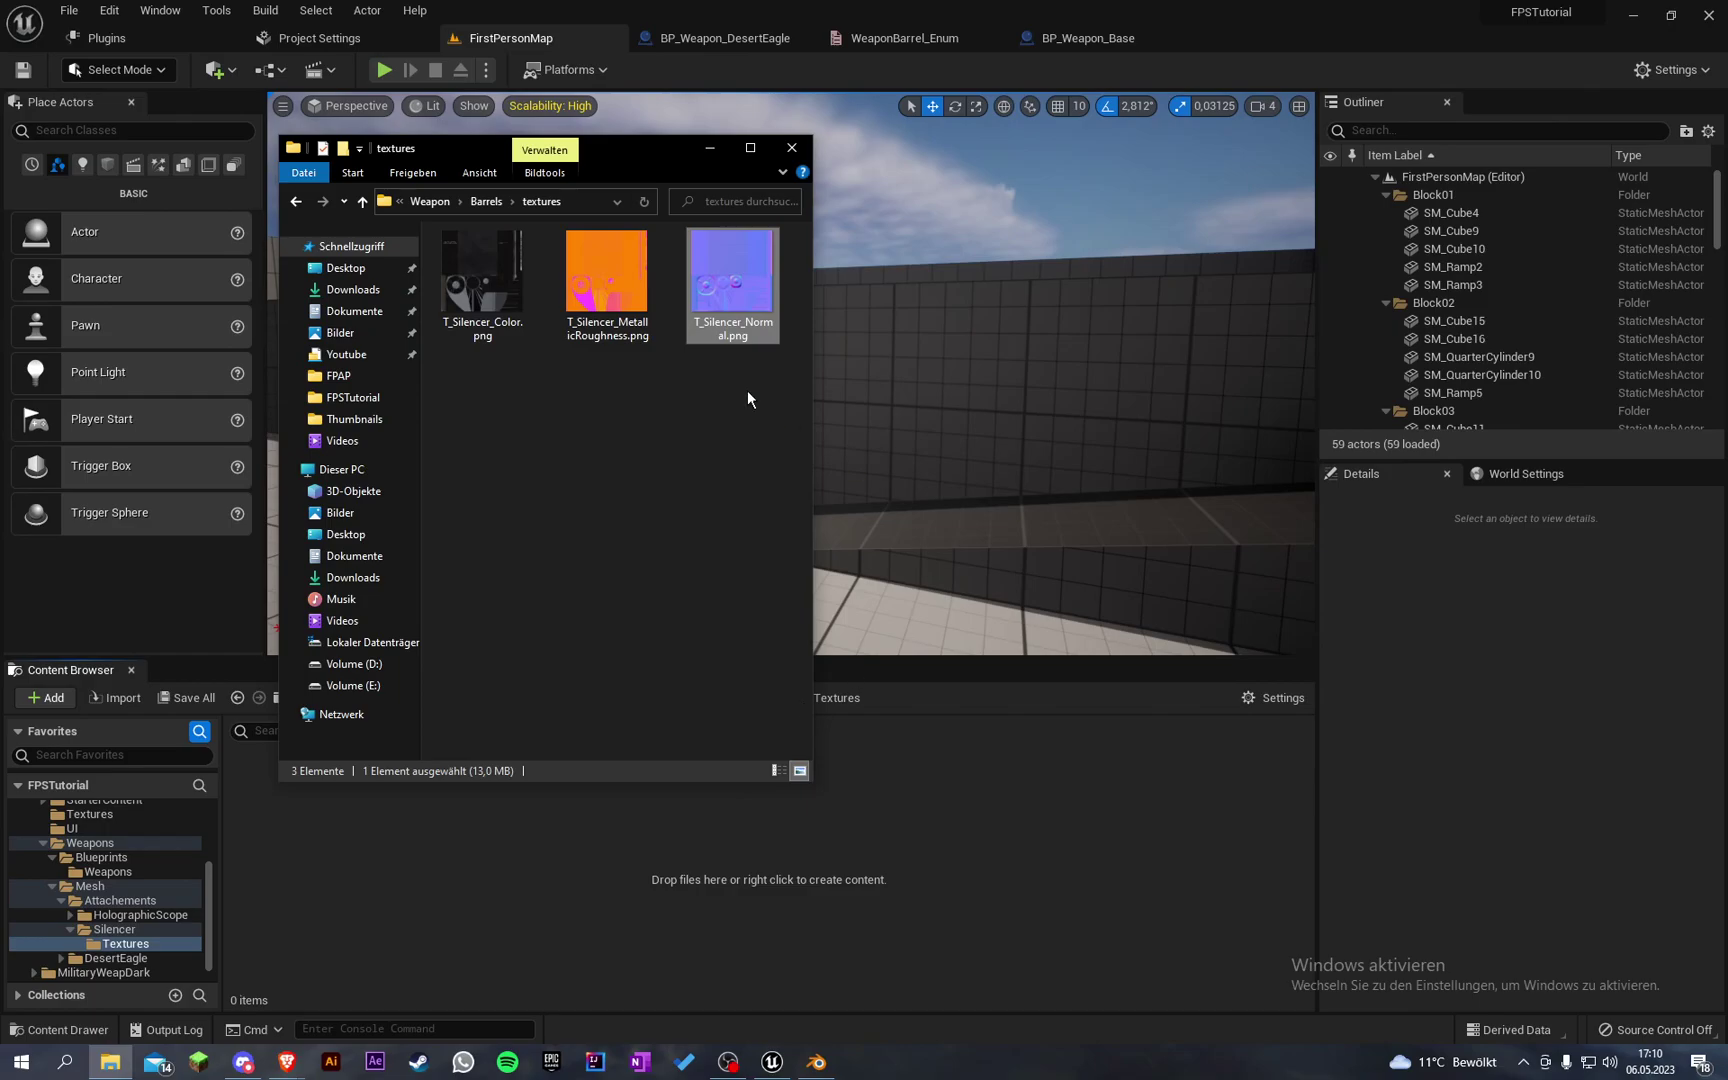
{"action": "left_click_drag", "start_coordinate": [770, 421], "coordinate": [1133, 832]}
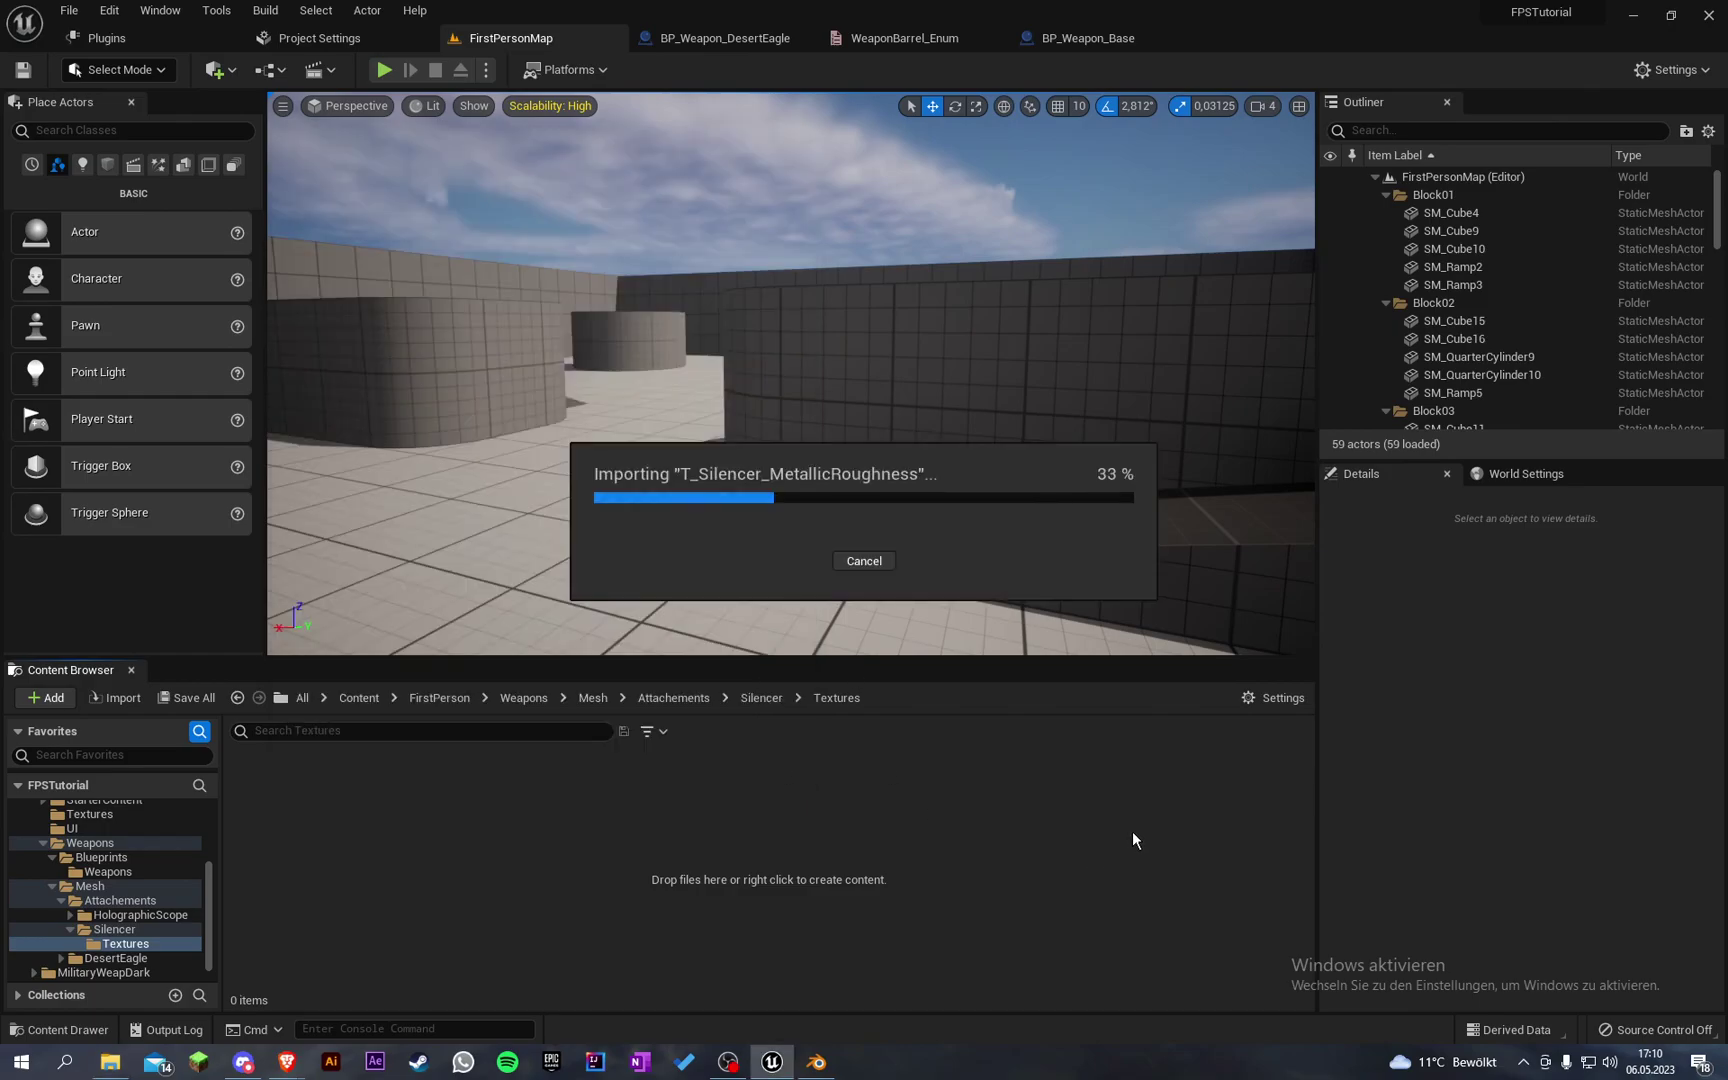
Step: Open the M_Silencer material from the Silencer folder and delete the Param node feeding Base Color
{"action": "left_click", "coordinate": [772, 697]}
{"action": "double_click", "coordinate": [365, 792]}
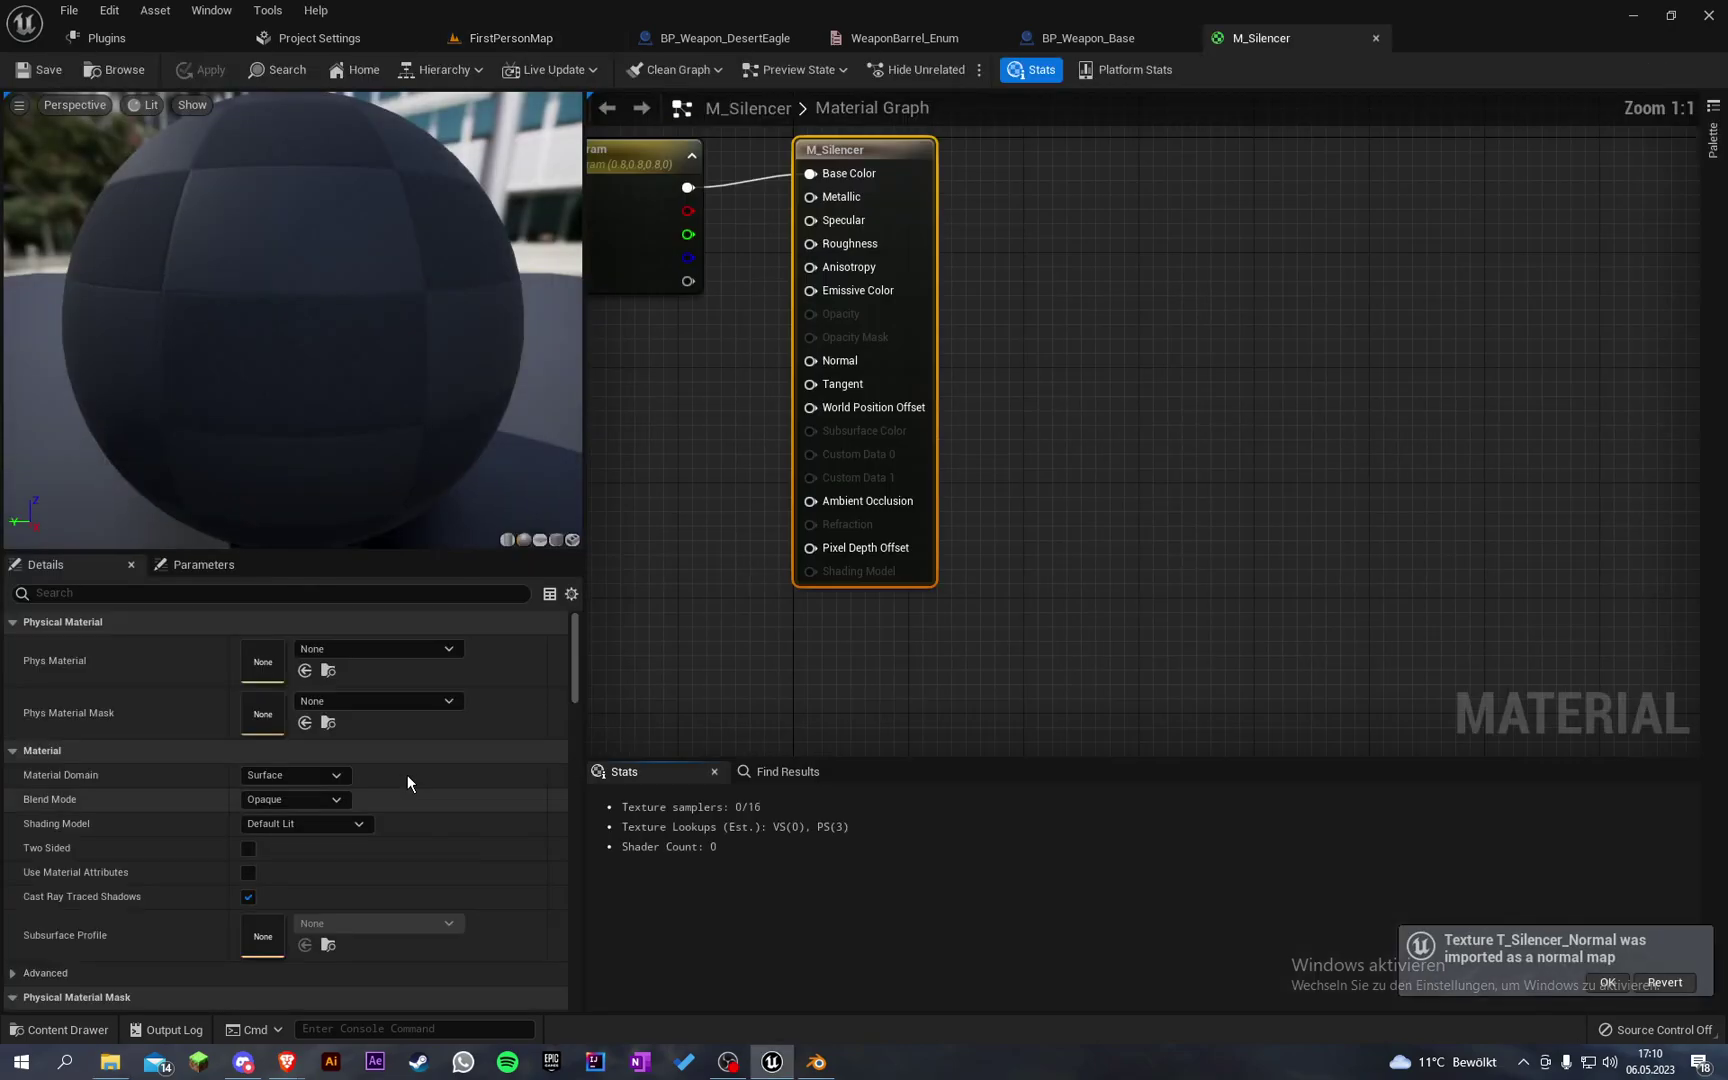
{"action": "left_click_drag", "start_coordinate": [1261, 38], "coordinate": [716, 50]}
{"action": "left_click", "coordinate": [868, 218]}
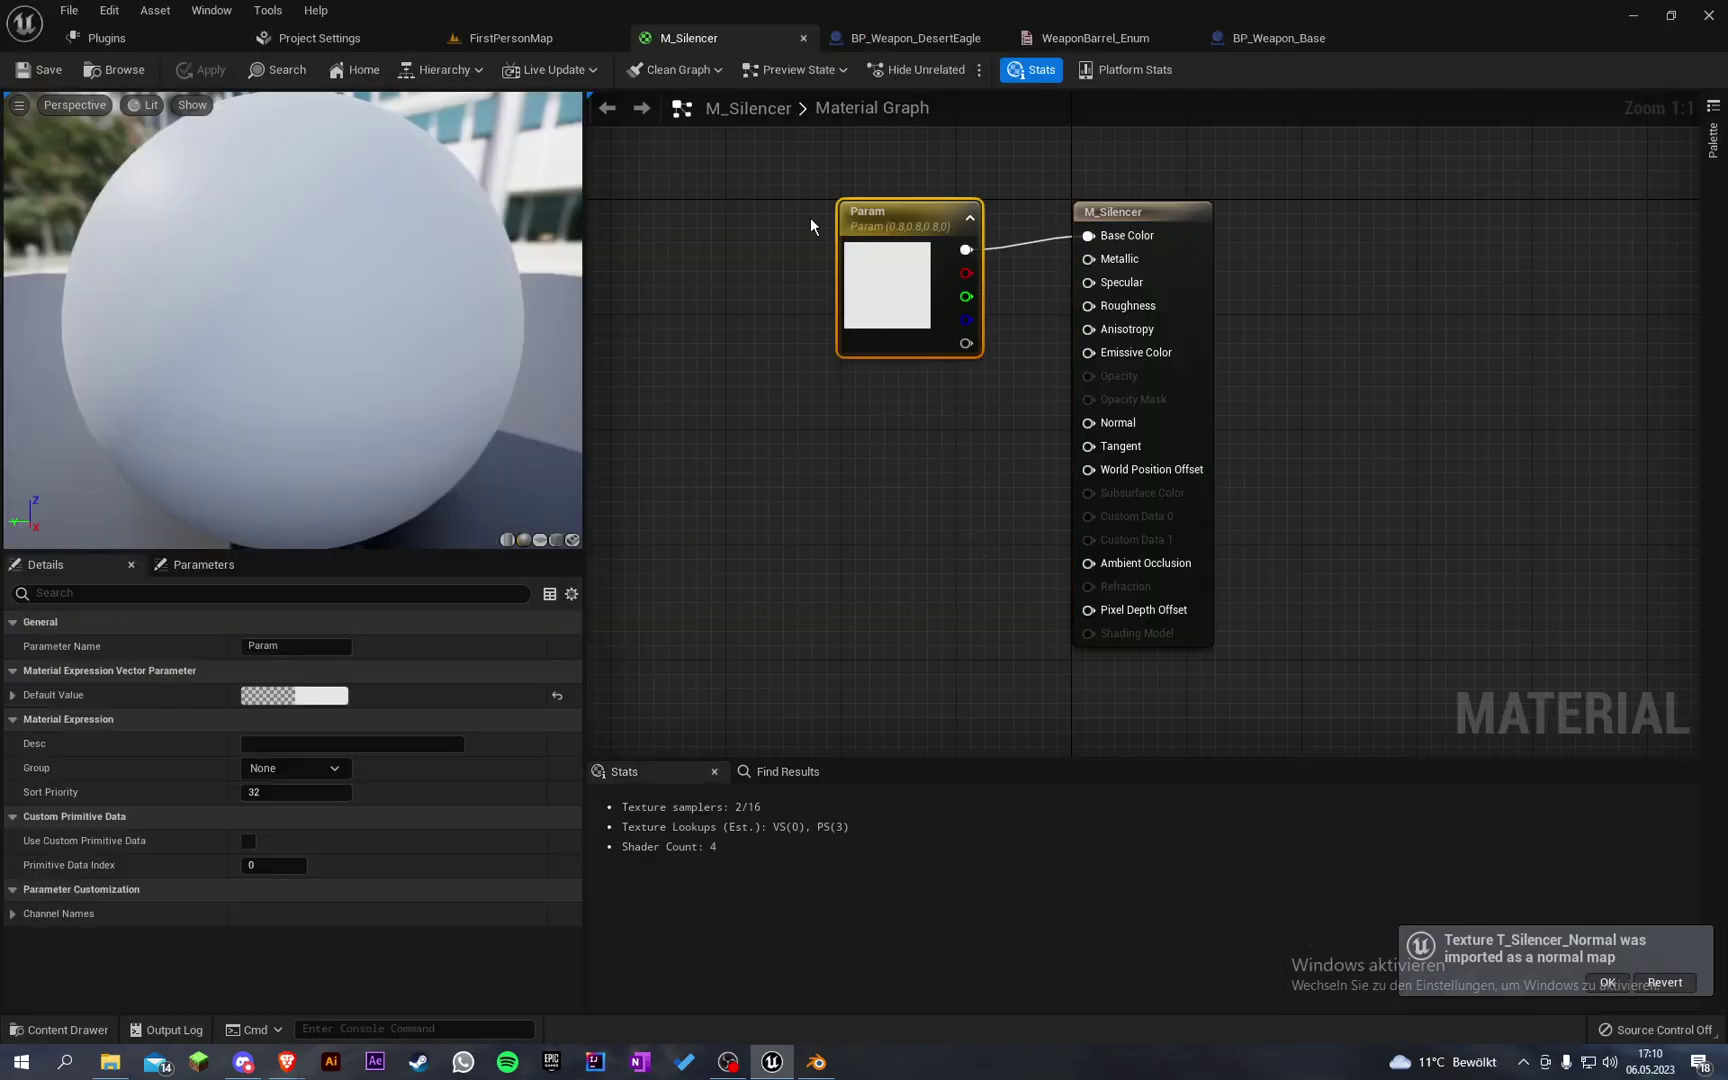
Step: Add T_Silencer_Color, T_Silencer_MetallicRoughness and T_Silencer_Normal to the M_Silencer graph as texture samples, placing the color sample above the others
{"action": "left_click", "coordinate": [511, 40]}
{"action": "double_click", "coordinate": [270, 790]}
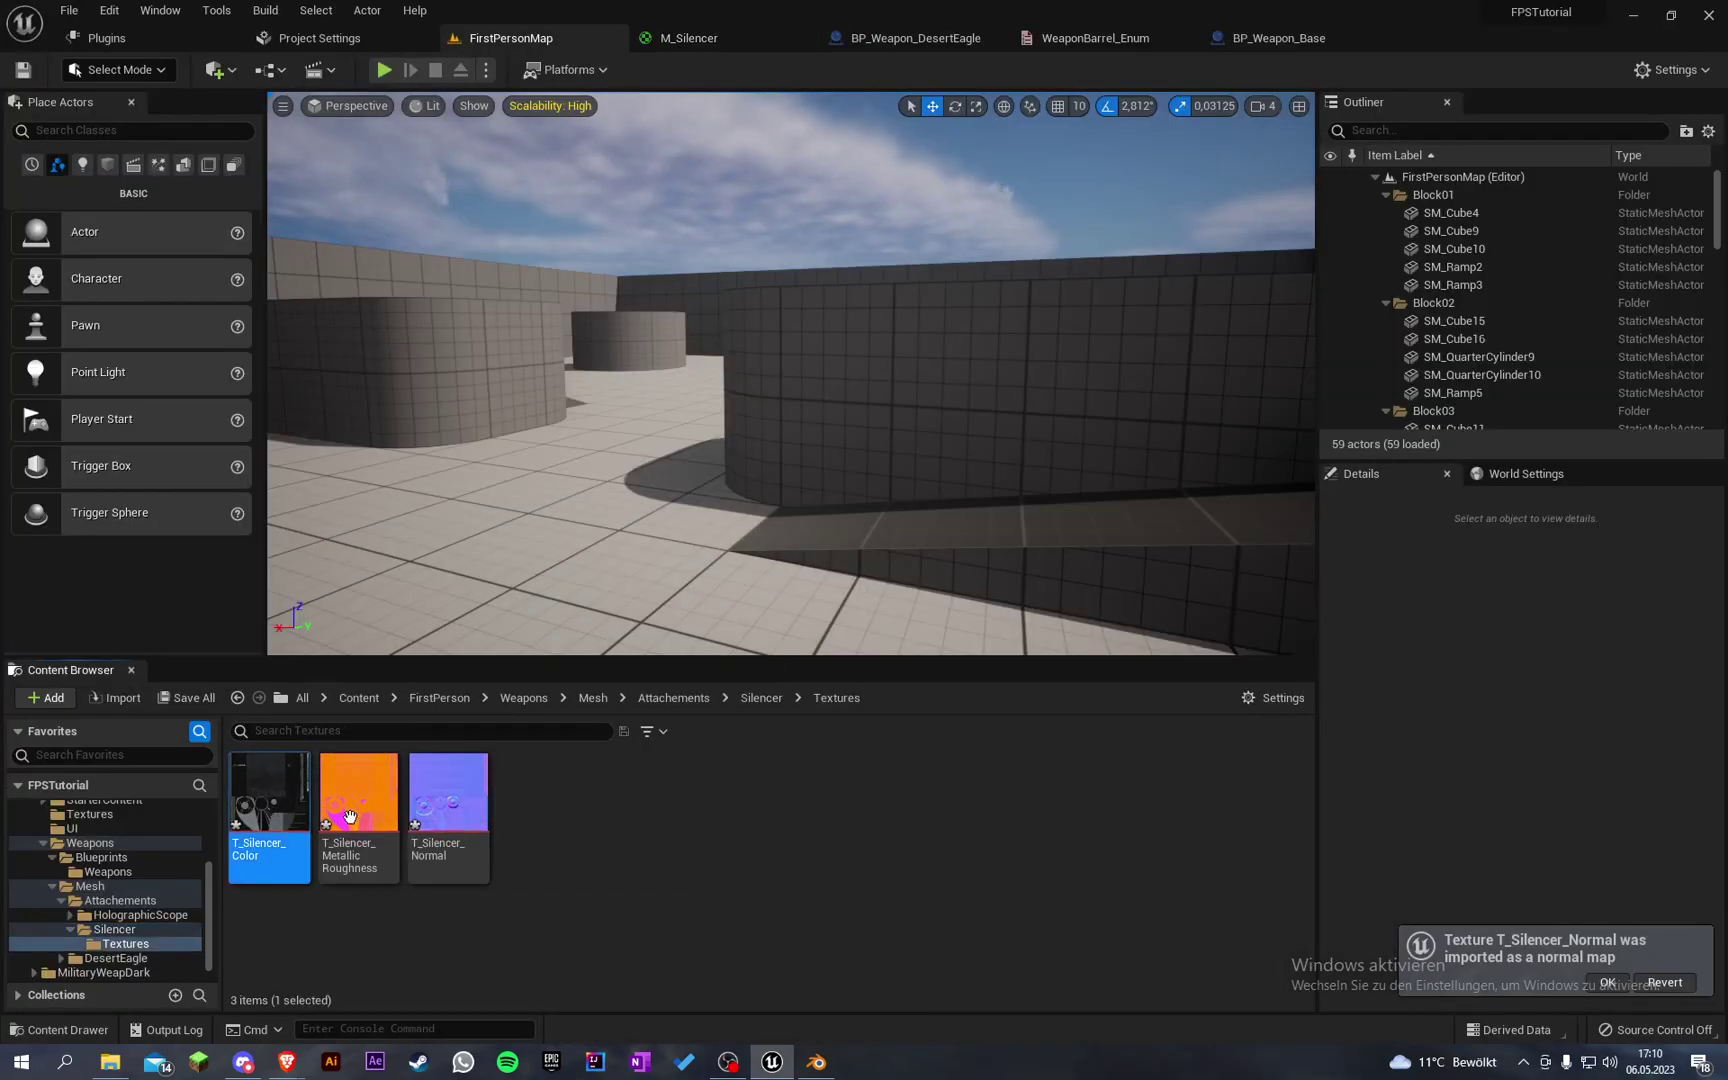
{"action": "left_click", "coordinate": [448, 795], "text": "shift"}
{"action": "left_click_drag", "start_coordinate": [448, 795], "coordinate": [787, 239]}
{"action": "right_click_drag", "start_coordinate": [876, 310], "coordinate": [762, 452]}
{"action": "left_click_drag", "start_coordinate": [700, 461], "coordinate": [716, 227]}
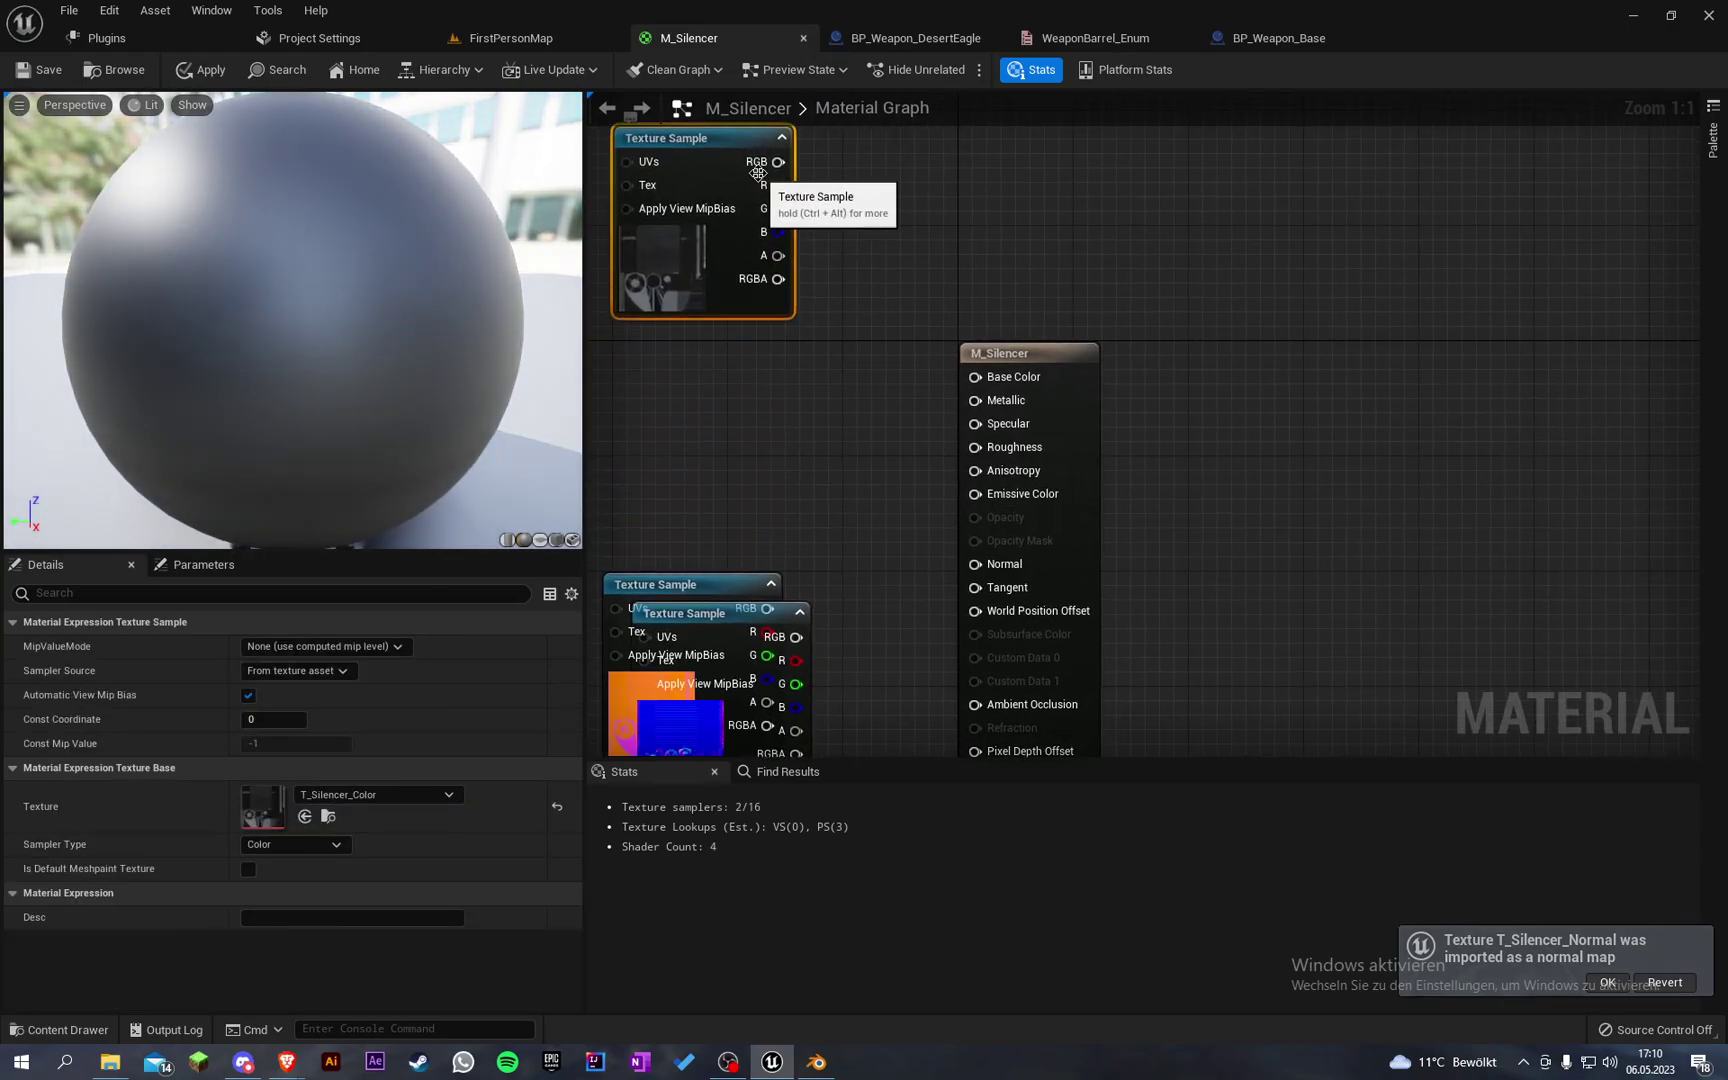
Step: Connect the color sample to Base Color, the normal sample to Normal, and the metallic-roughness green and blue channels to Metallic and Roughness; save M_Silencer
{"action": "left_click_drag", "start_coordinate": [778, 162], "coordinate": [990, 377]}
{"action": "right_click_drag", "start_coordinate": [880, 557], "coordinate": [893, 335]}
{"action": "left_click_drag", "start_coordinate": [801, 441], "coordinate": [987, 342]}
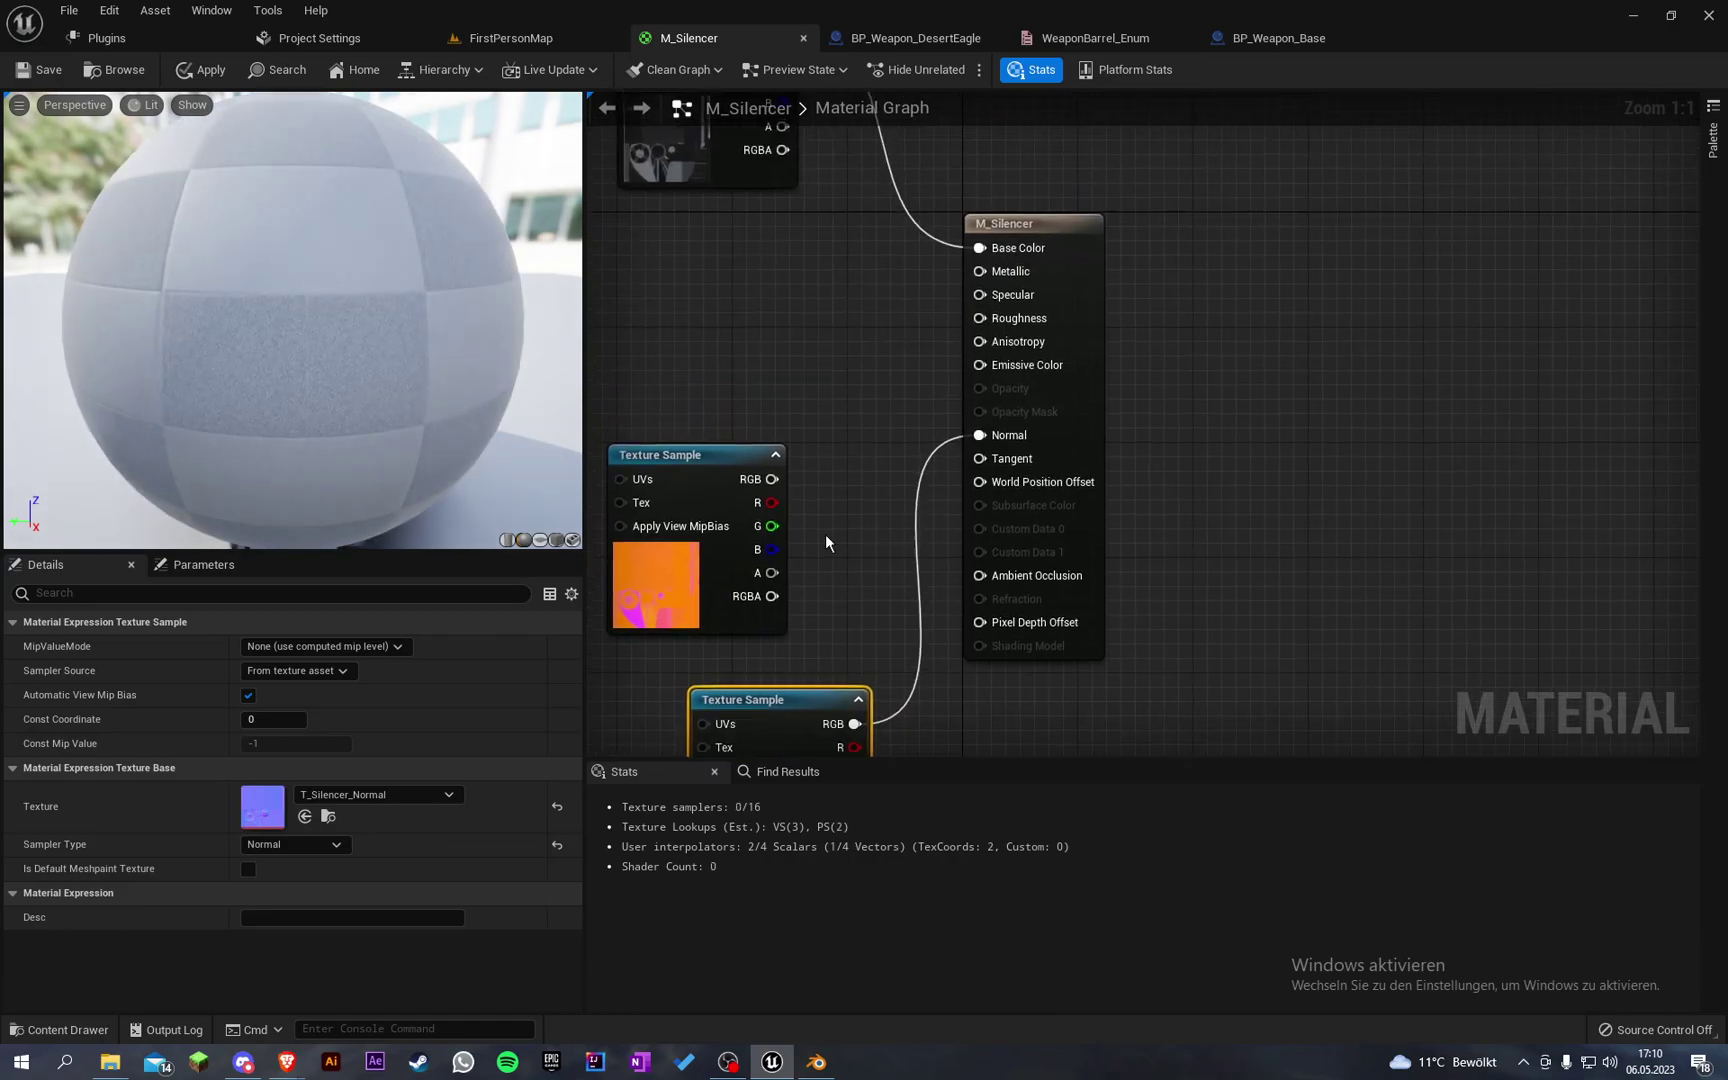
{"action": "left_click_drag", "start_coordinate": [770, 549], "coordinate": [1007, 318]}
{"action": "left_click", "coordinate": [45, 70]}
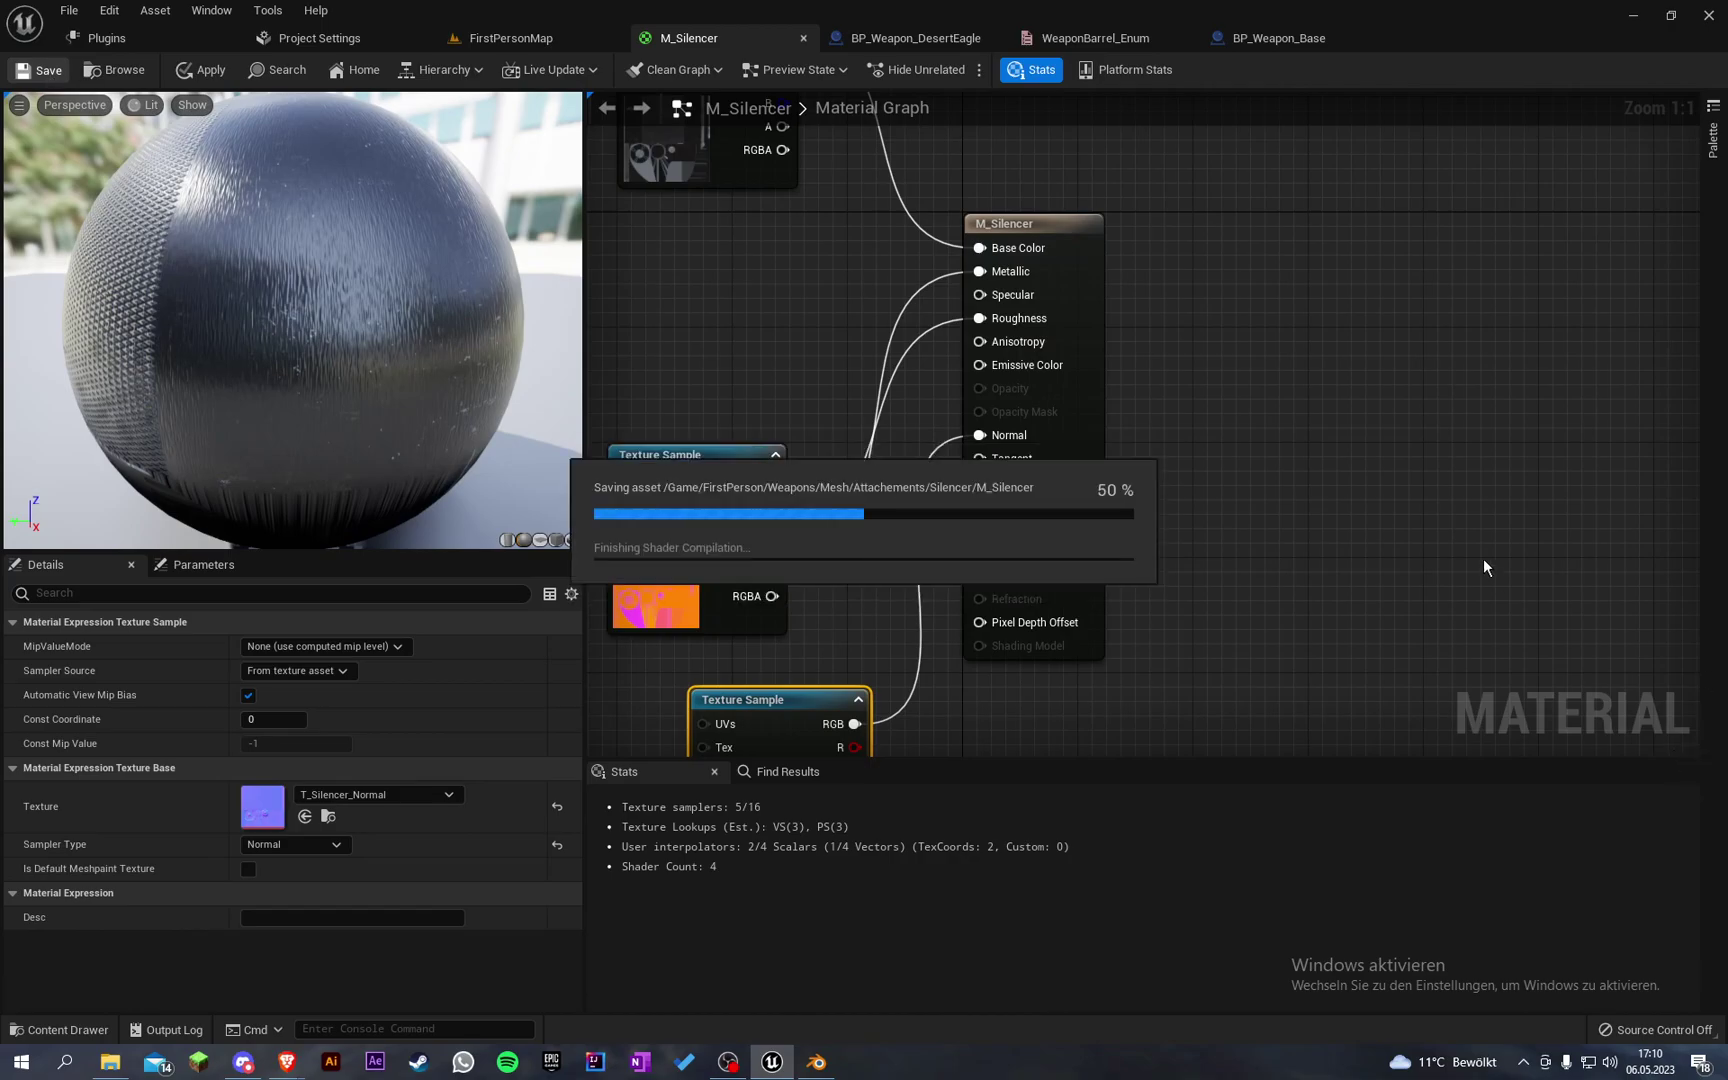
{"action": "left_click", "coordinate": [1451, 522]}
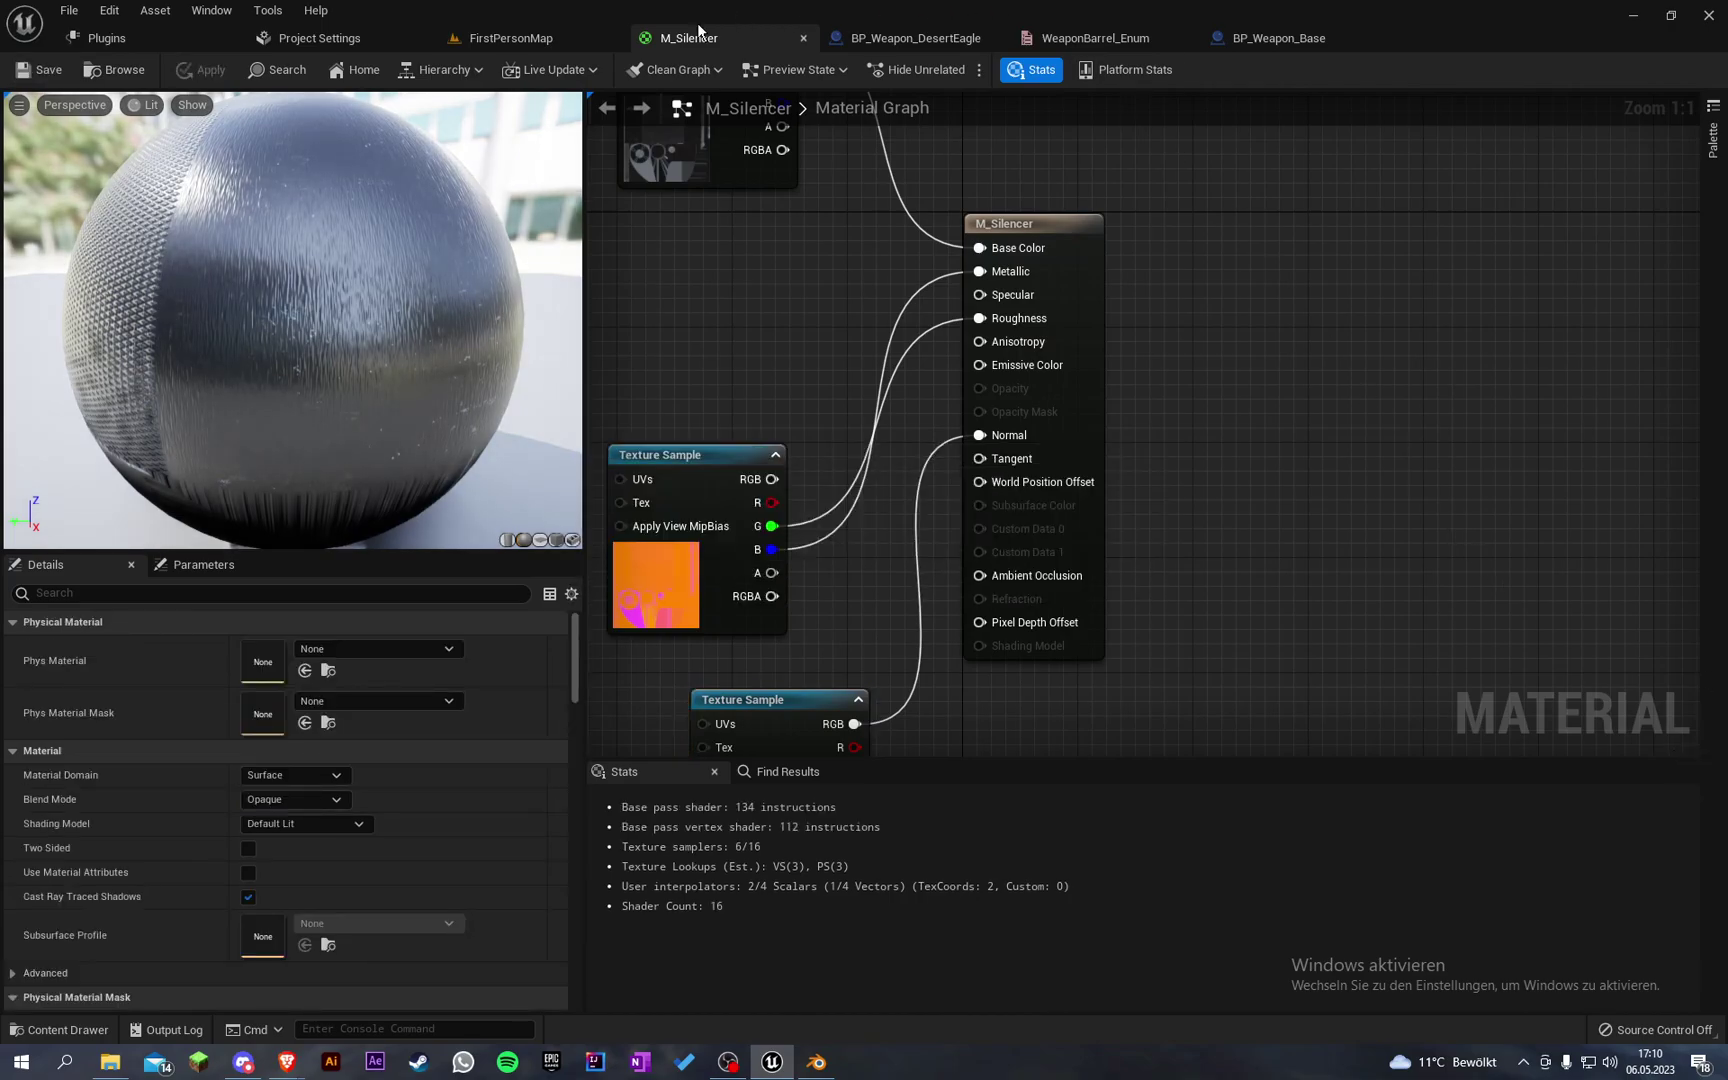
Step: Open the SM_Silencer mesh, inspect its textured surface in the preview, and close it
{"action": "left_click", "coordinate": [510, 37]}
{"action": "double_click", "coordinate": [440, 777]}
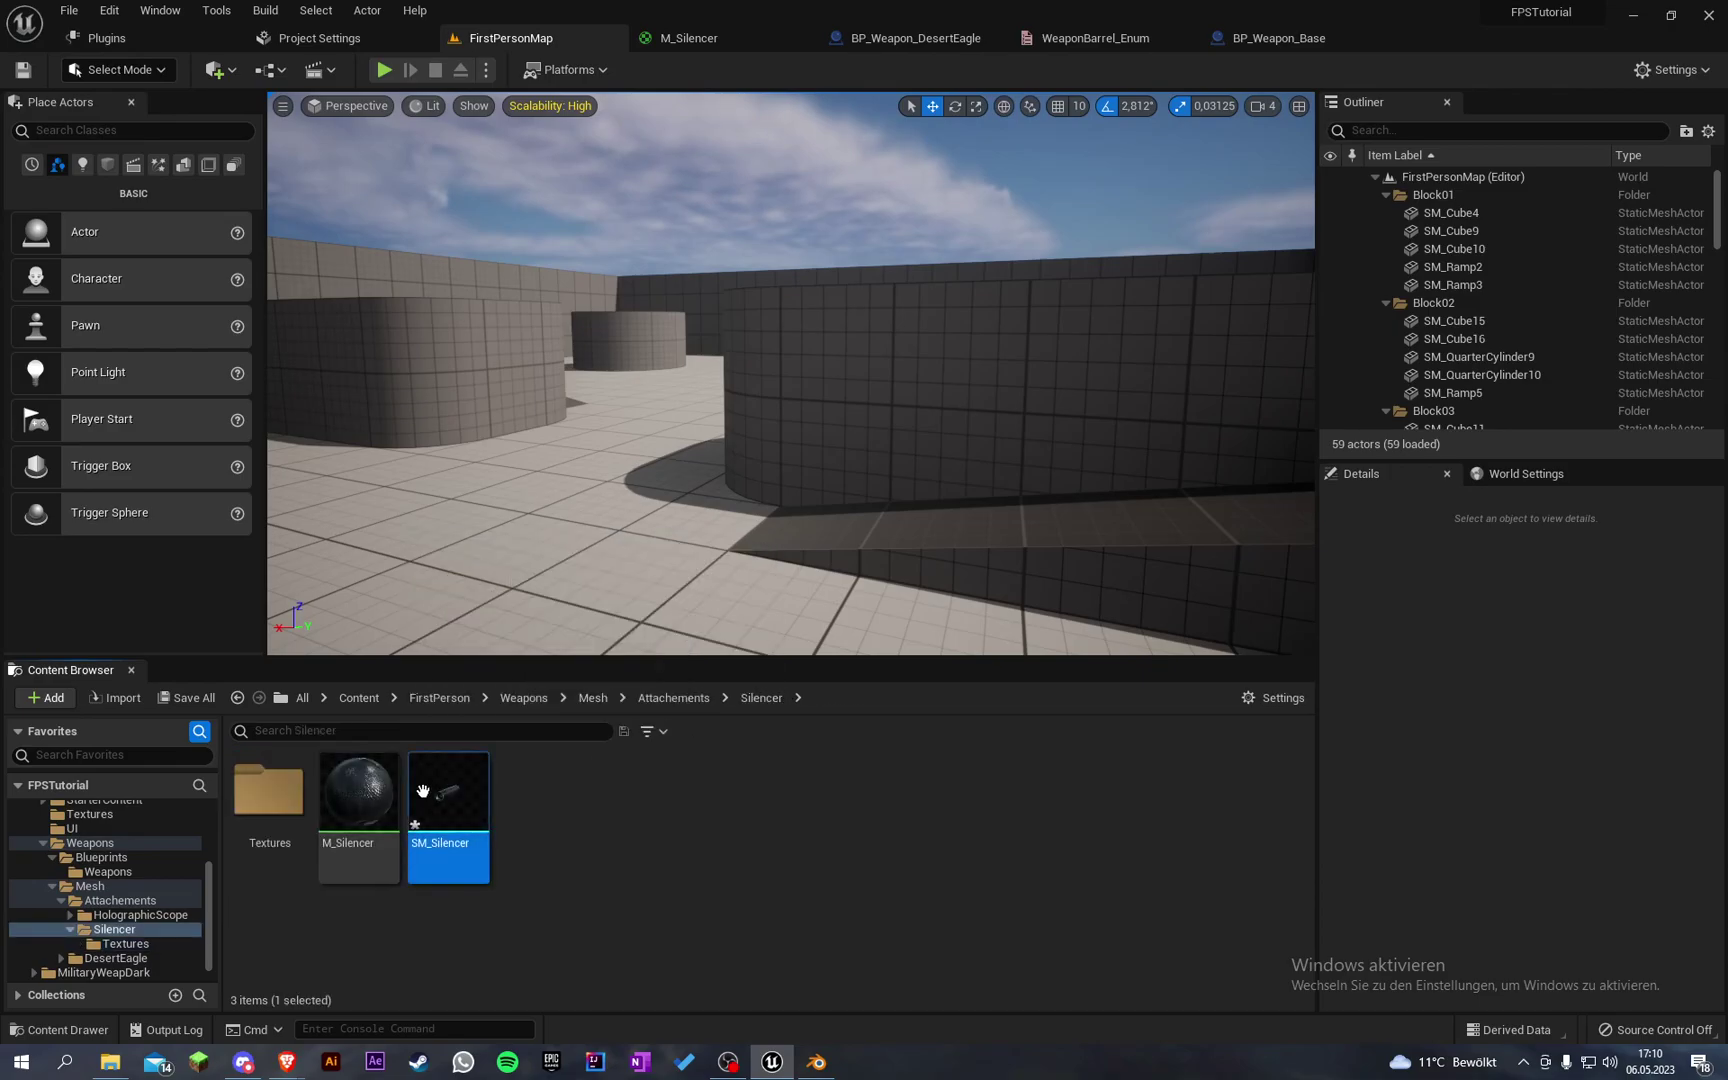
{"action": "right_click_drag", "start_coordinate": [557, 550], "coordinate": [860, 525]}
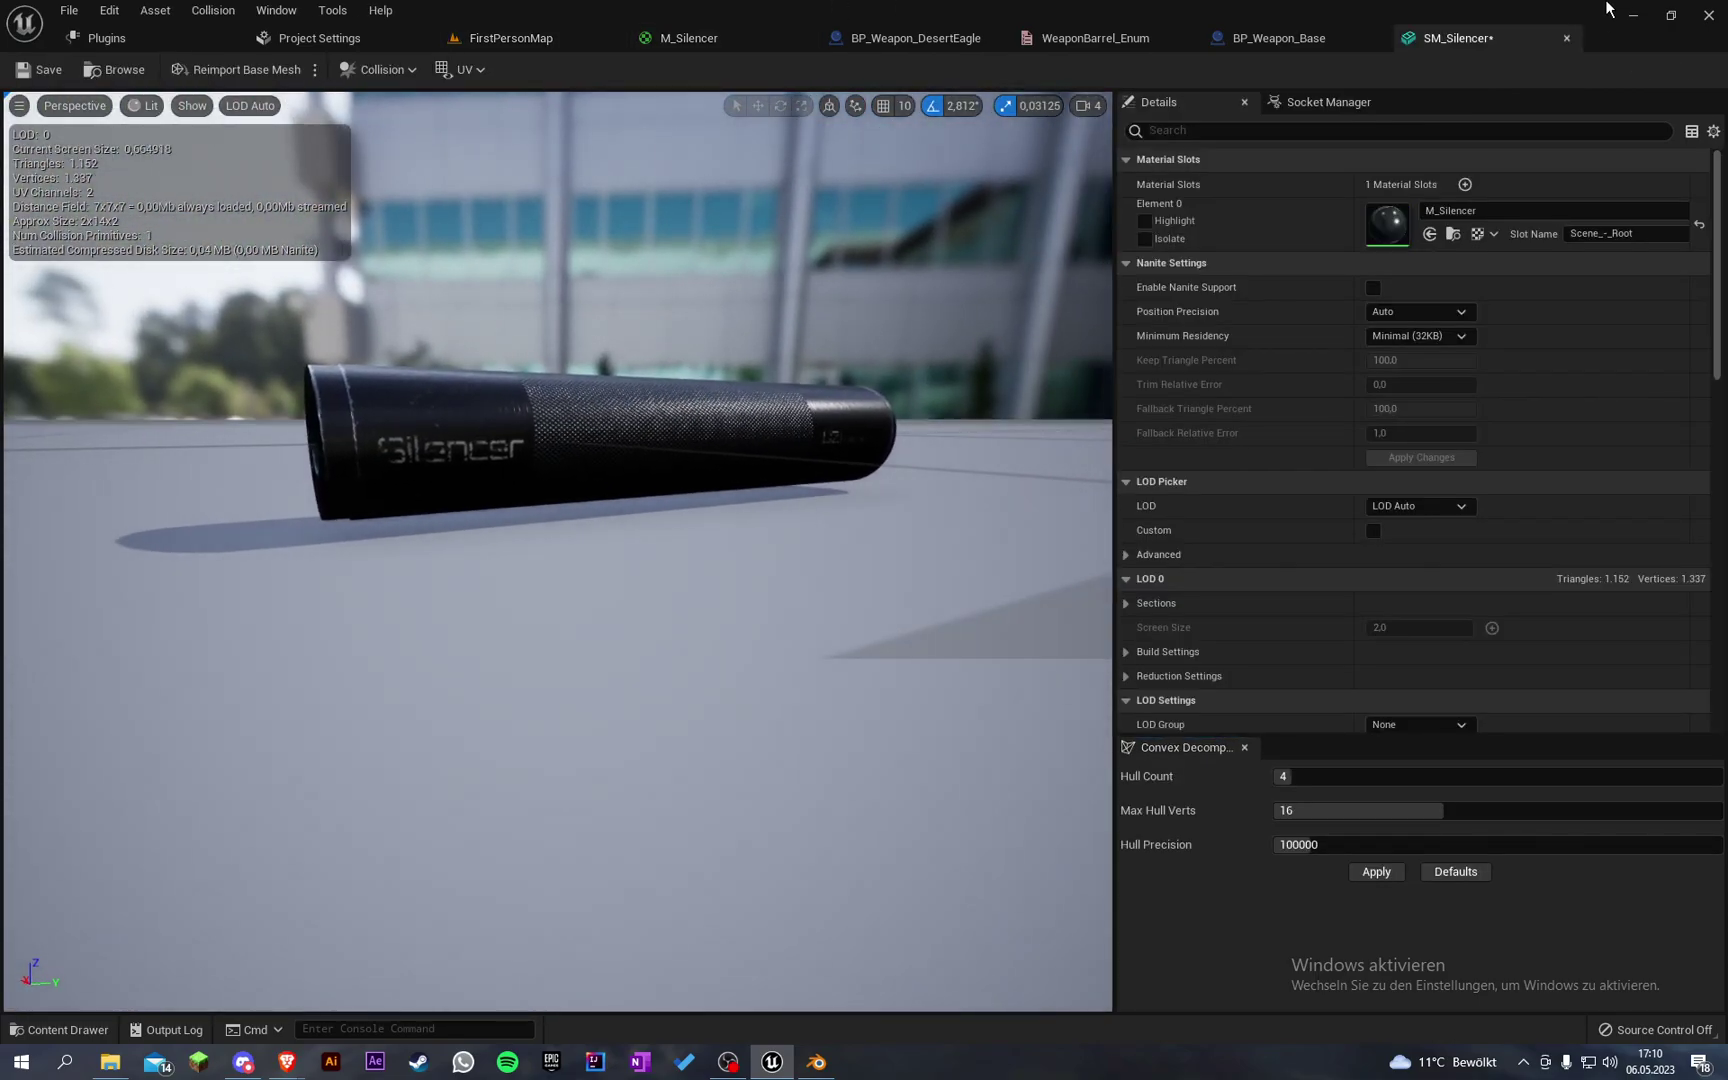
{"action": "left_click", "coordinate": [1566, 39]}
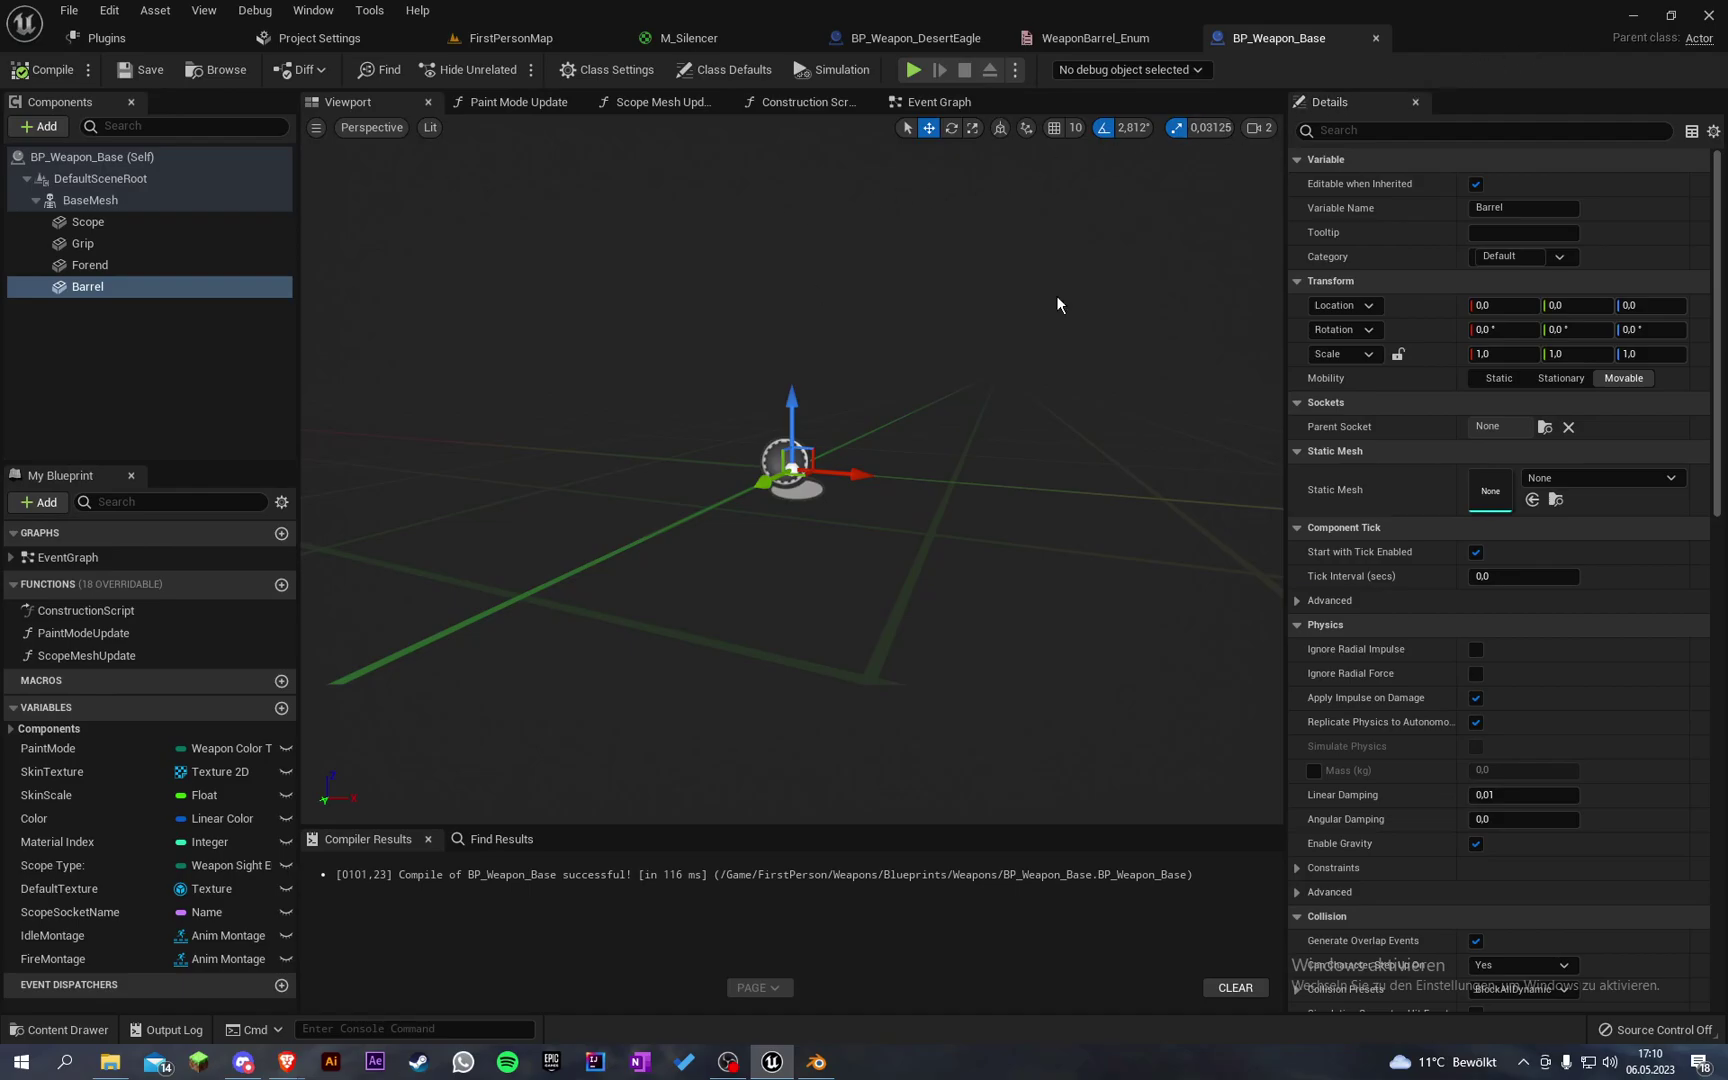
Step: Add a variable named Barrel: to BP_Weapon_Base and set its type to Weapon Barrel Enum
{"action": "left_click", "coordinate": [283, 710]}
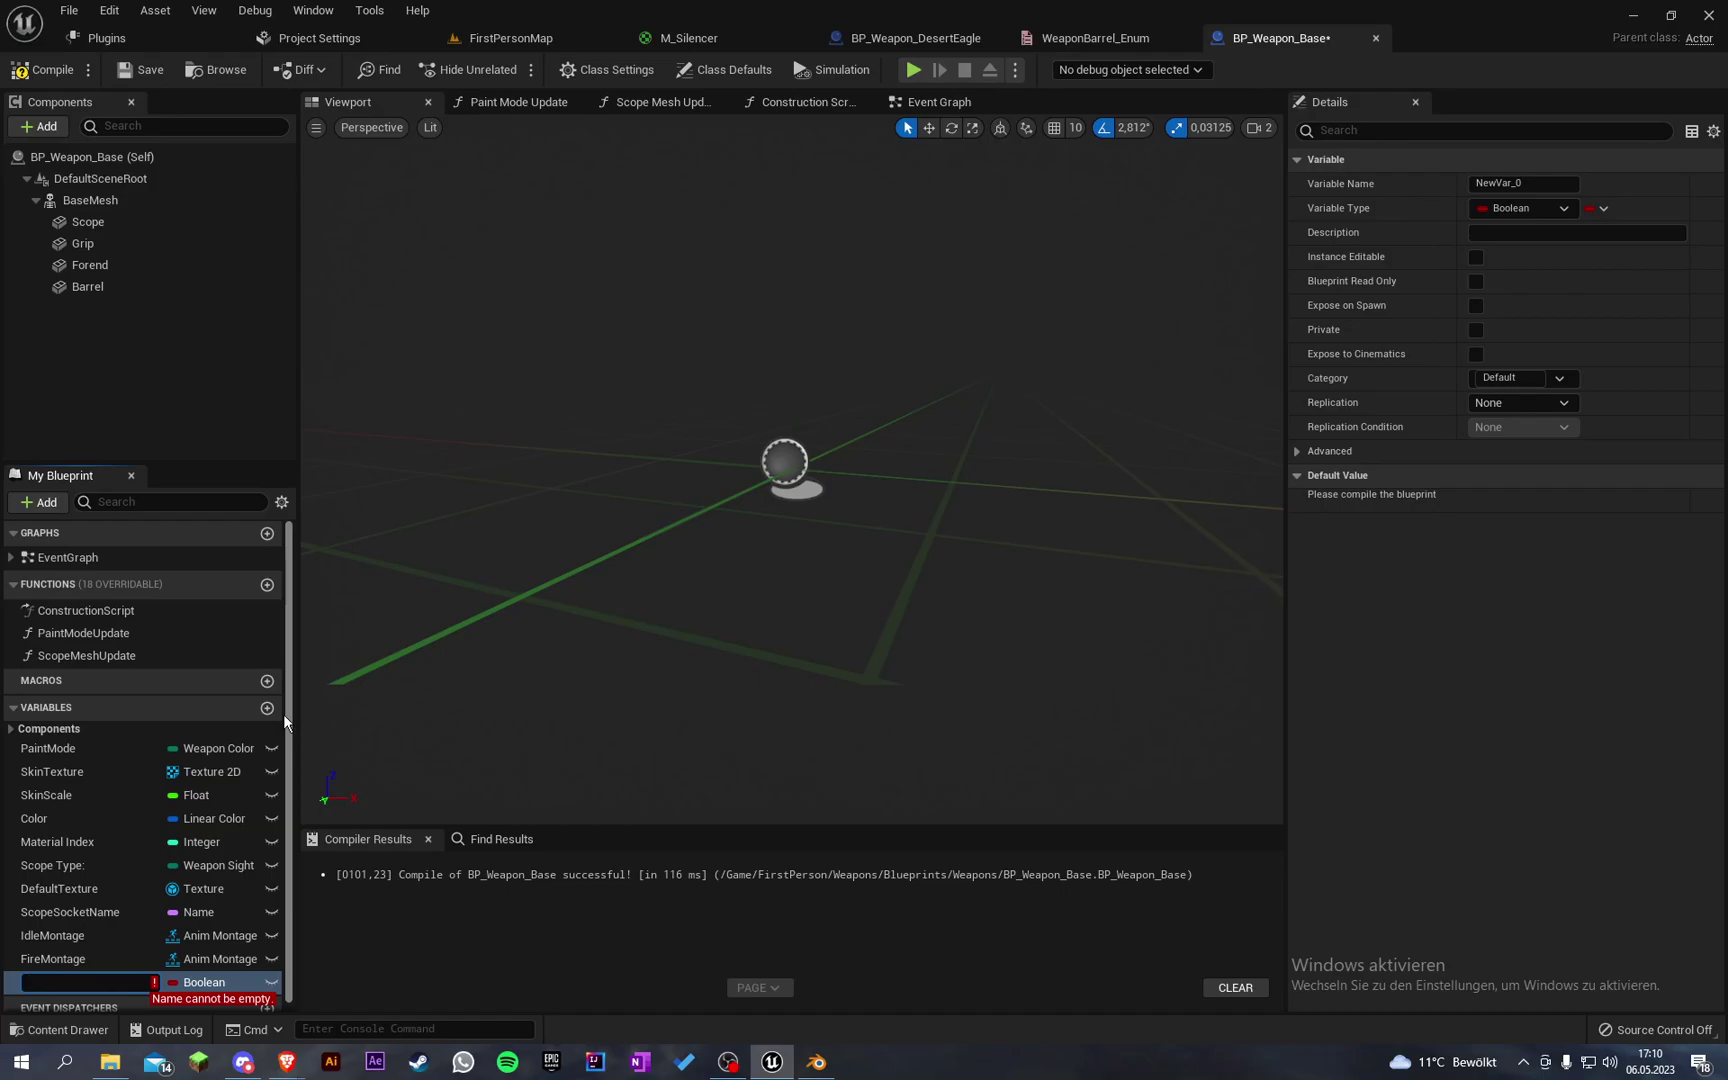
{"action": "type", "text": "Barrel:"}
{"action": "key", "text": "Return"}
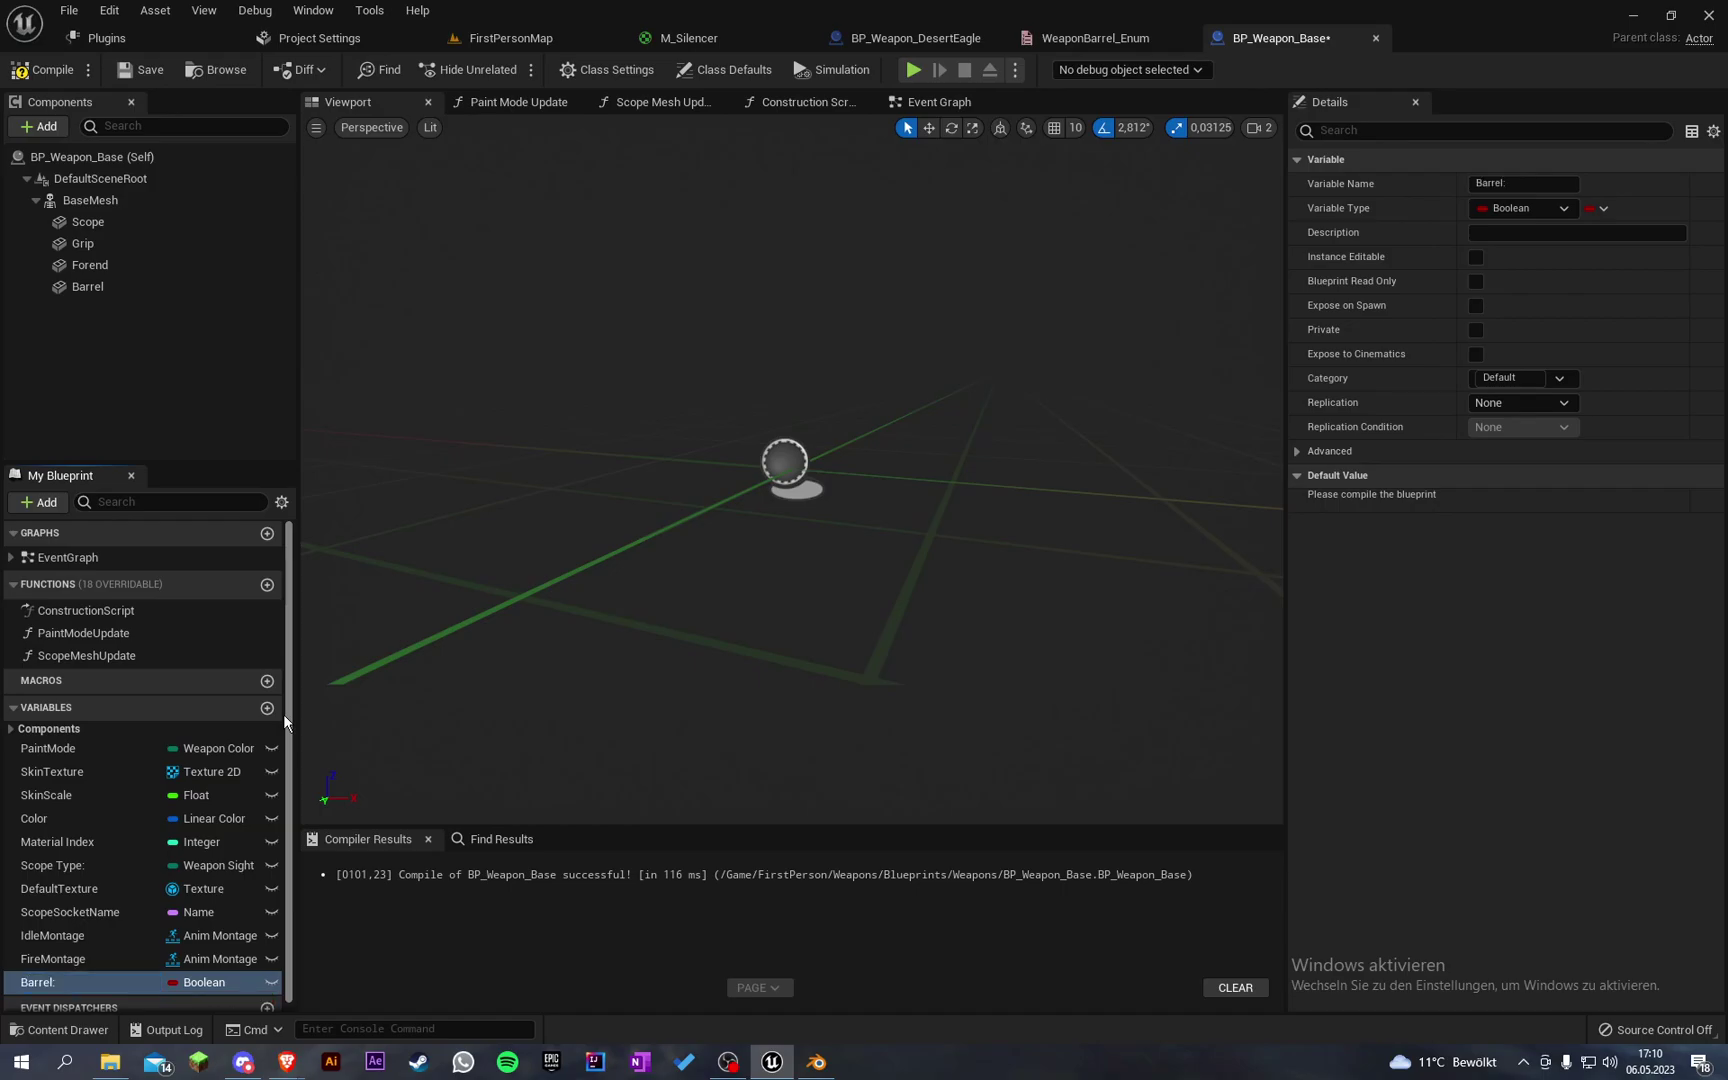
{"action": "left_click", "coordinate": [199, 983]}
{"action": "type", "text": "ba"}
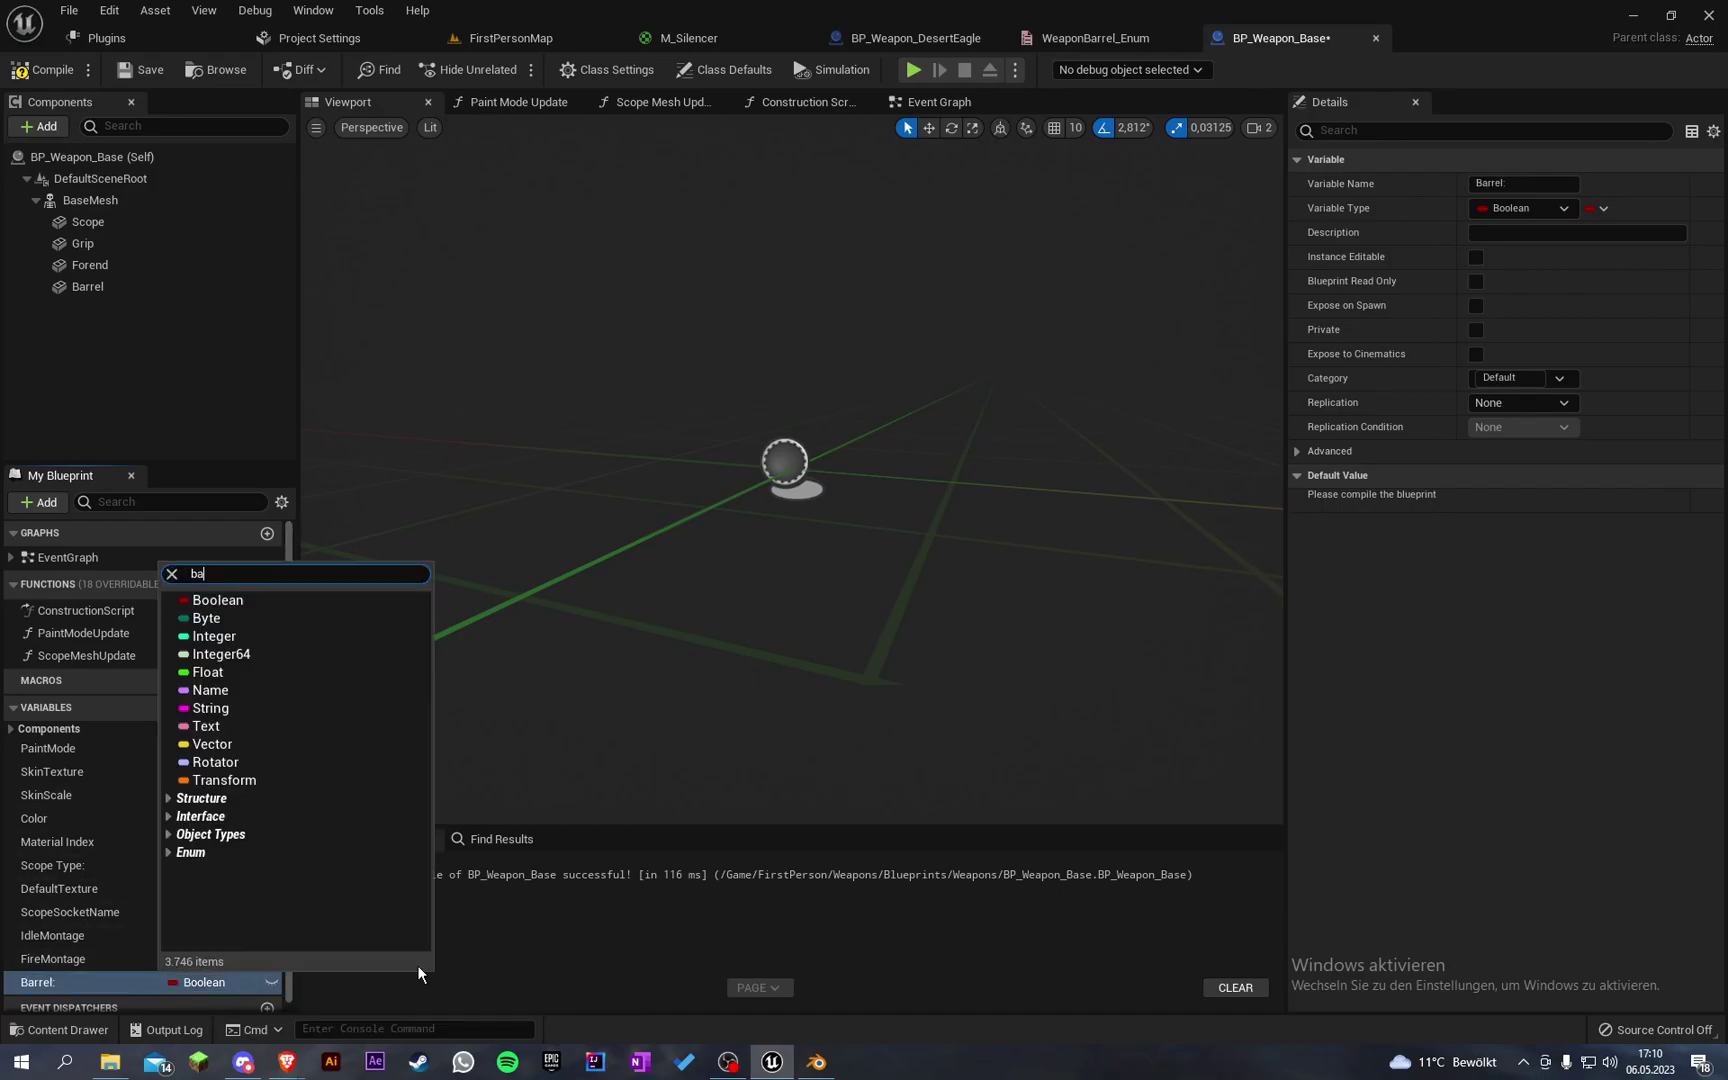
{"action": "type", "text": "rrel"}
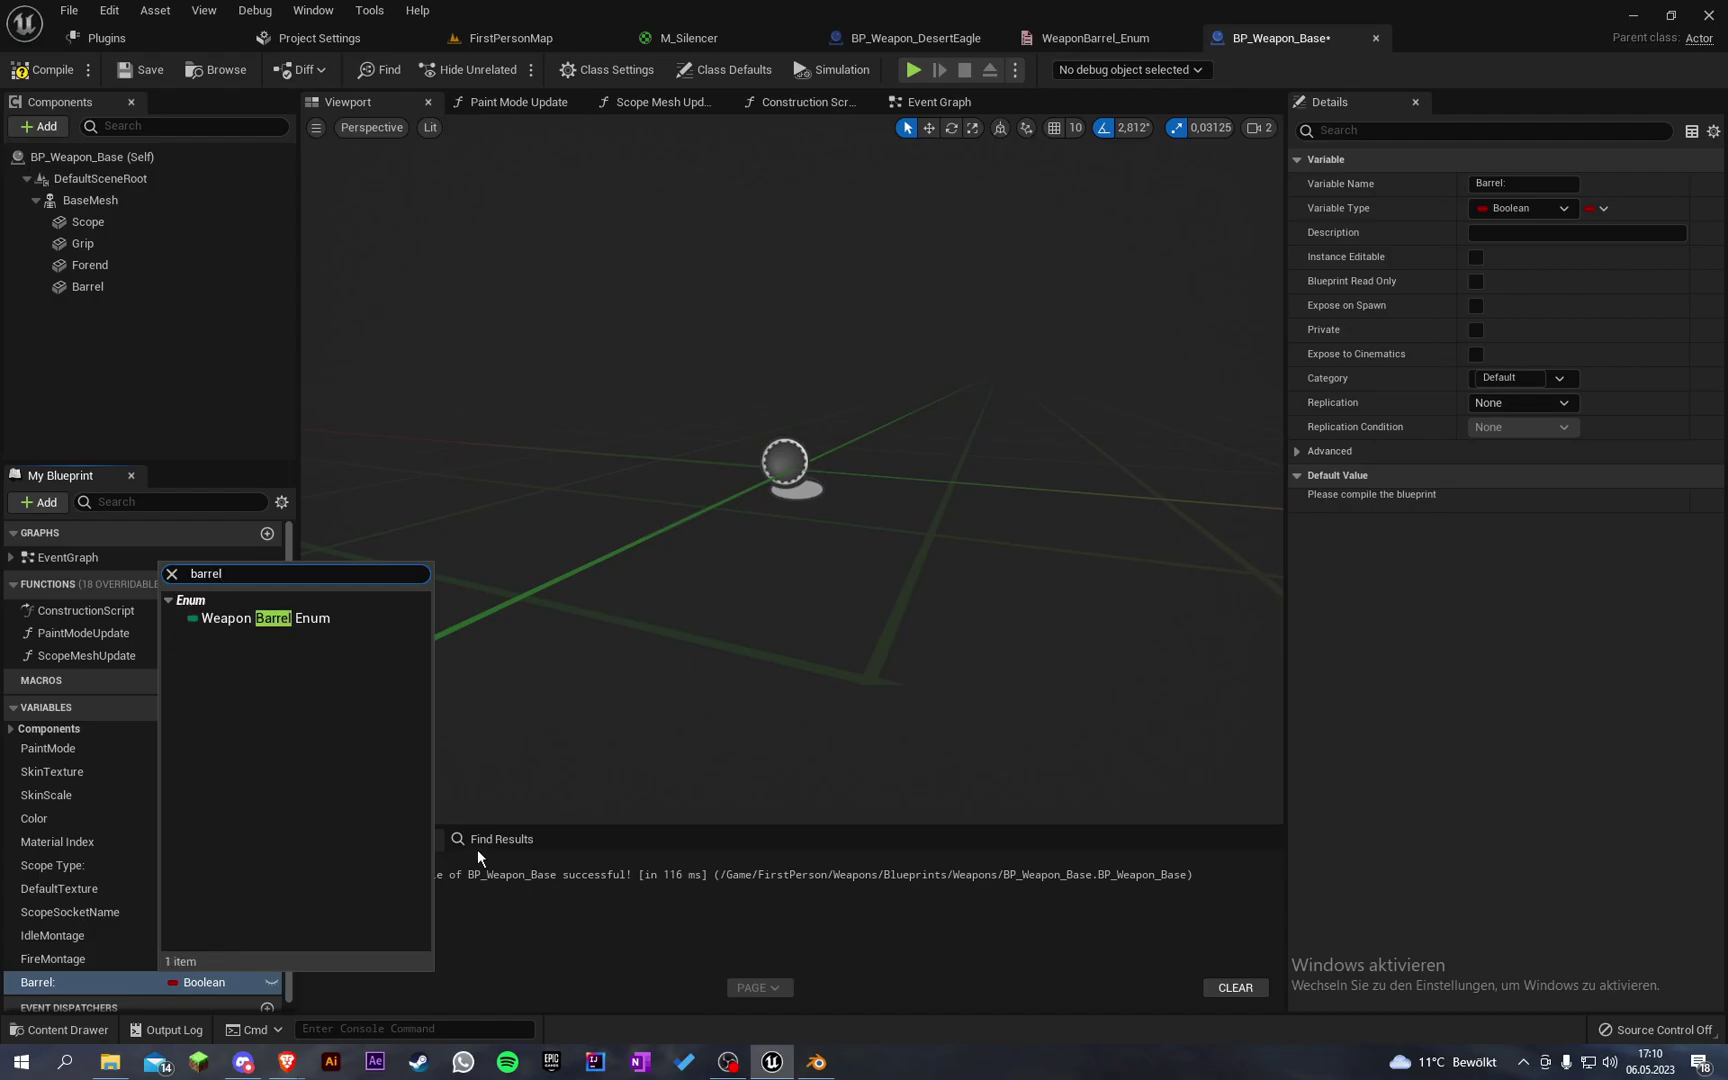
{"action": "left_click", "coordinate": [292, 616]}
Step: Rename the new barrel variable to Barrel Type: and compile BP_Weapon_Base
{"action": "left_click", "coordinate": [1550, 184]}
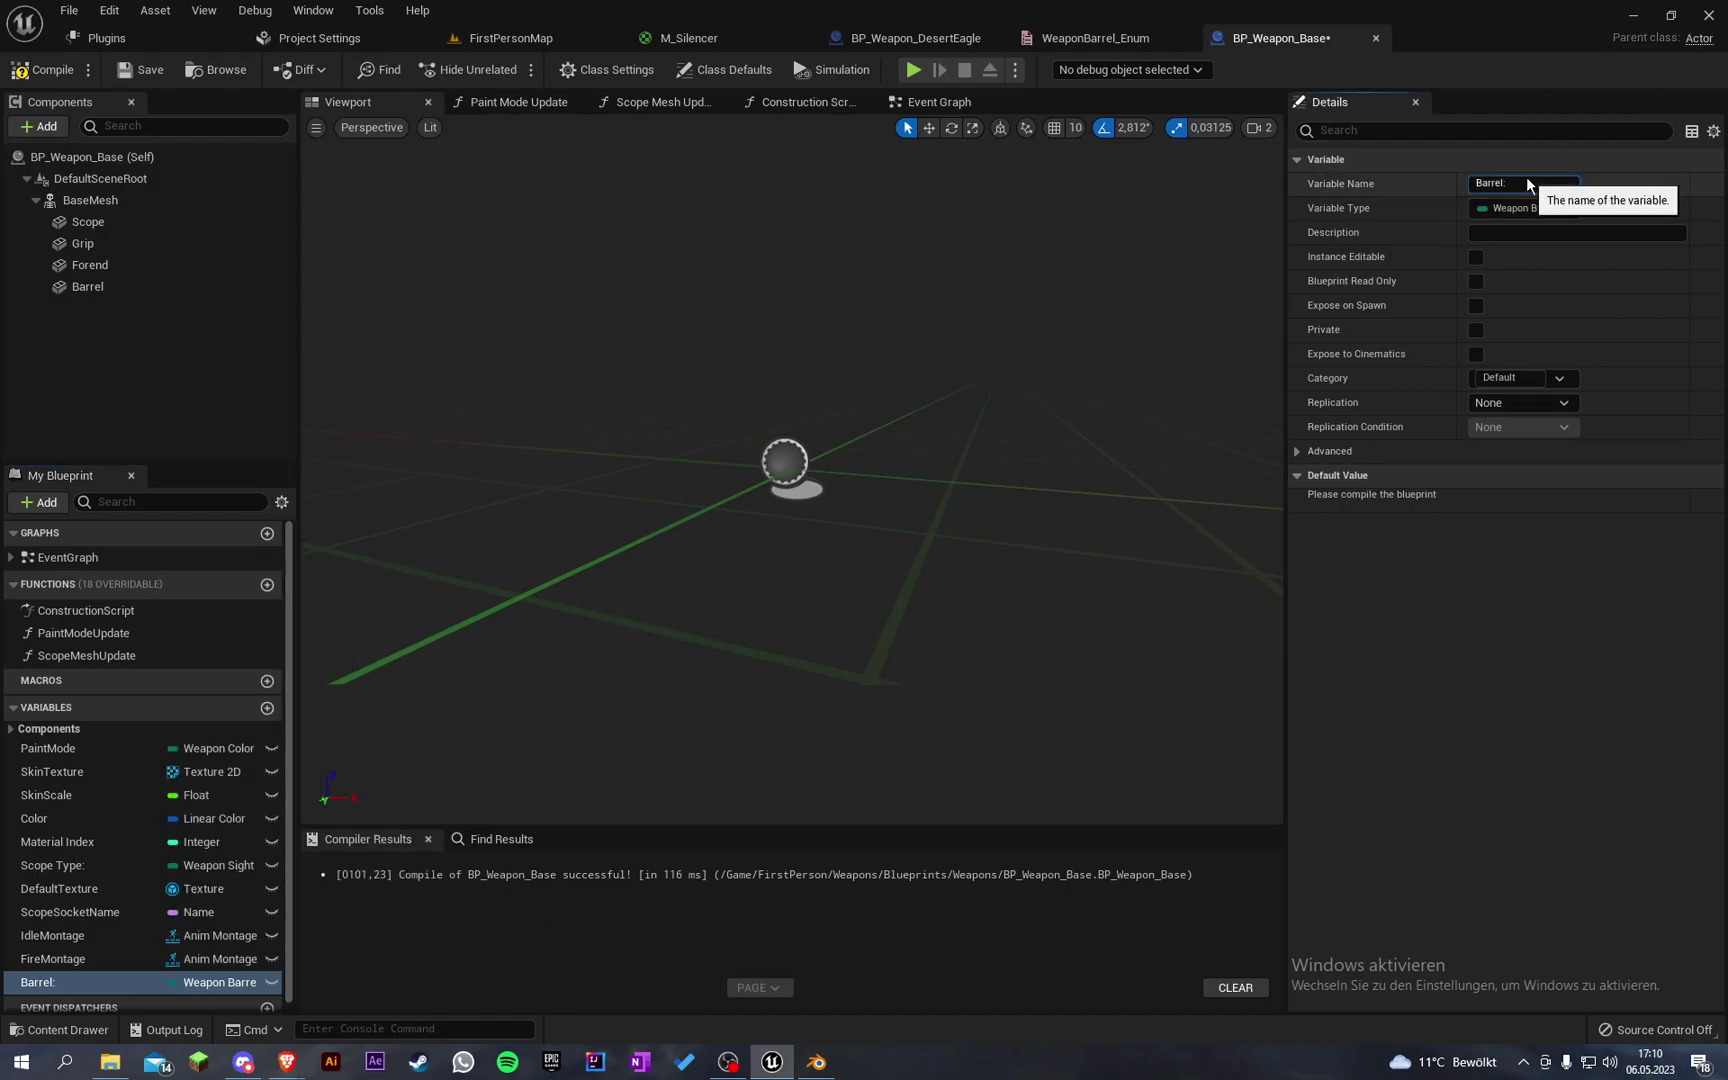
{"action": "type", "text": "Typ"}
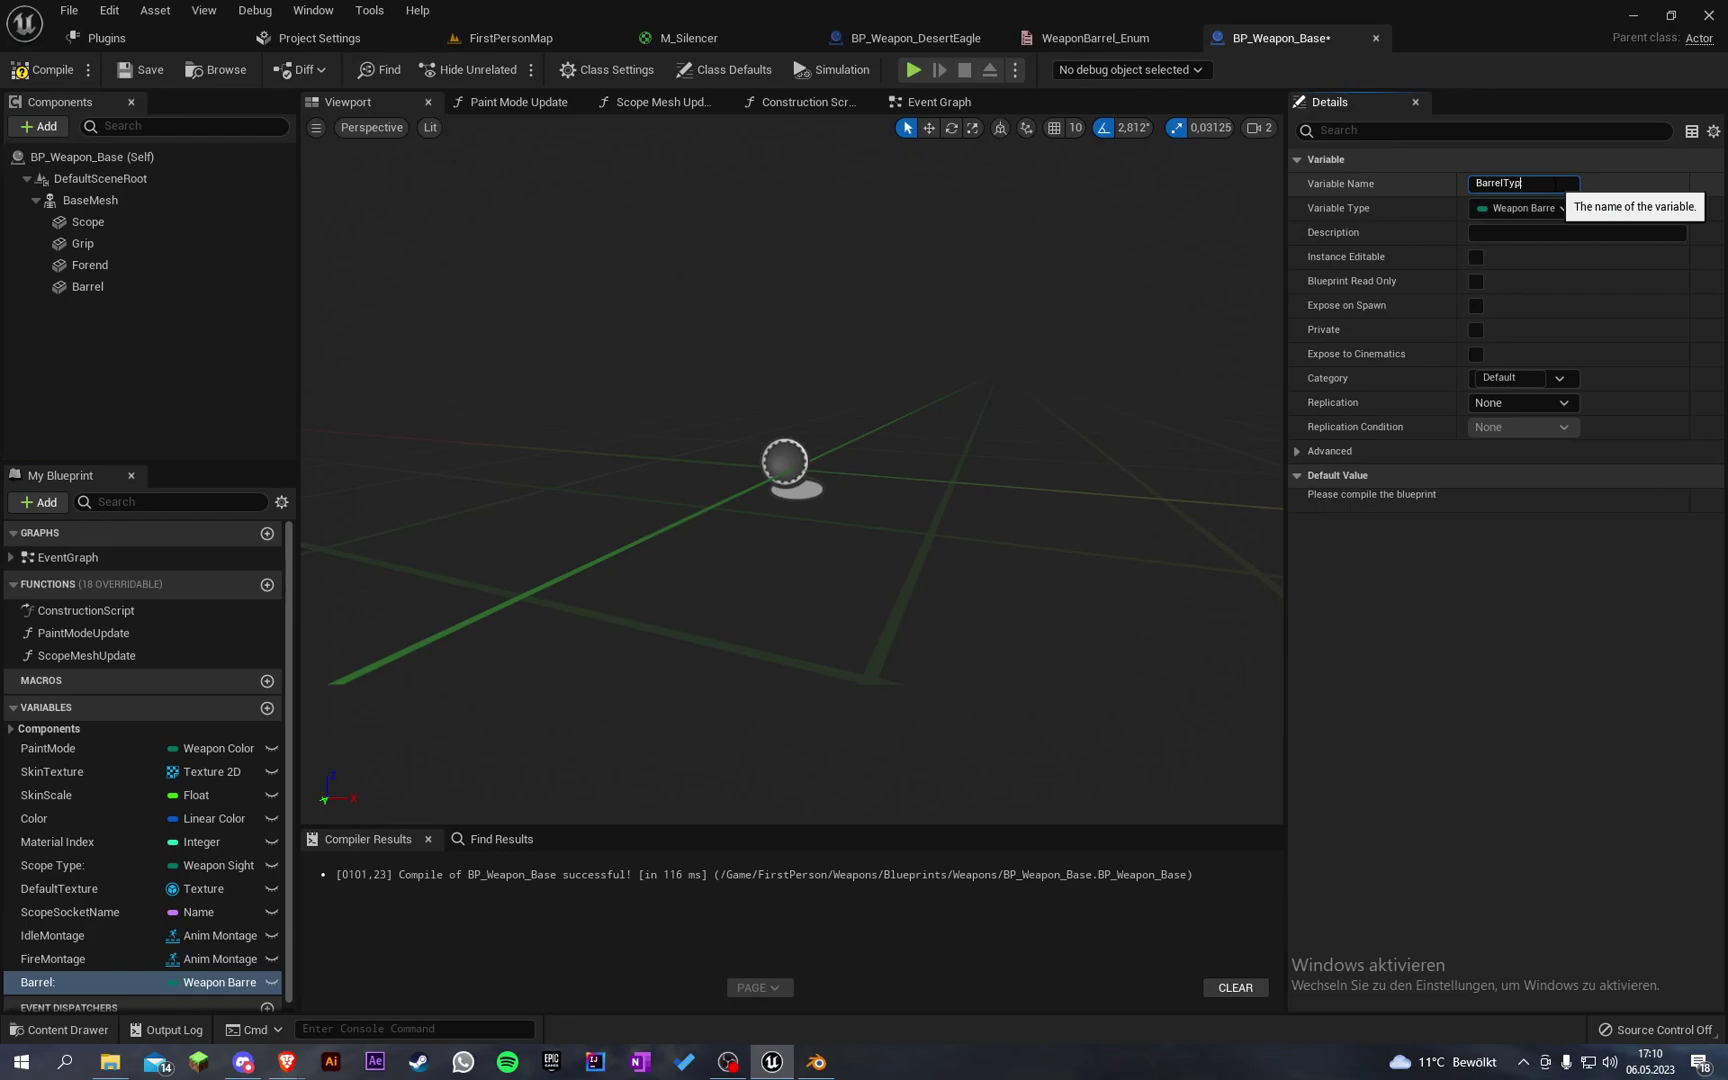
{"action": "type", "text": "e:"}
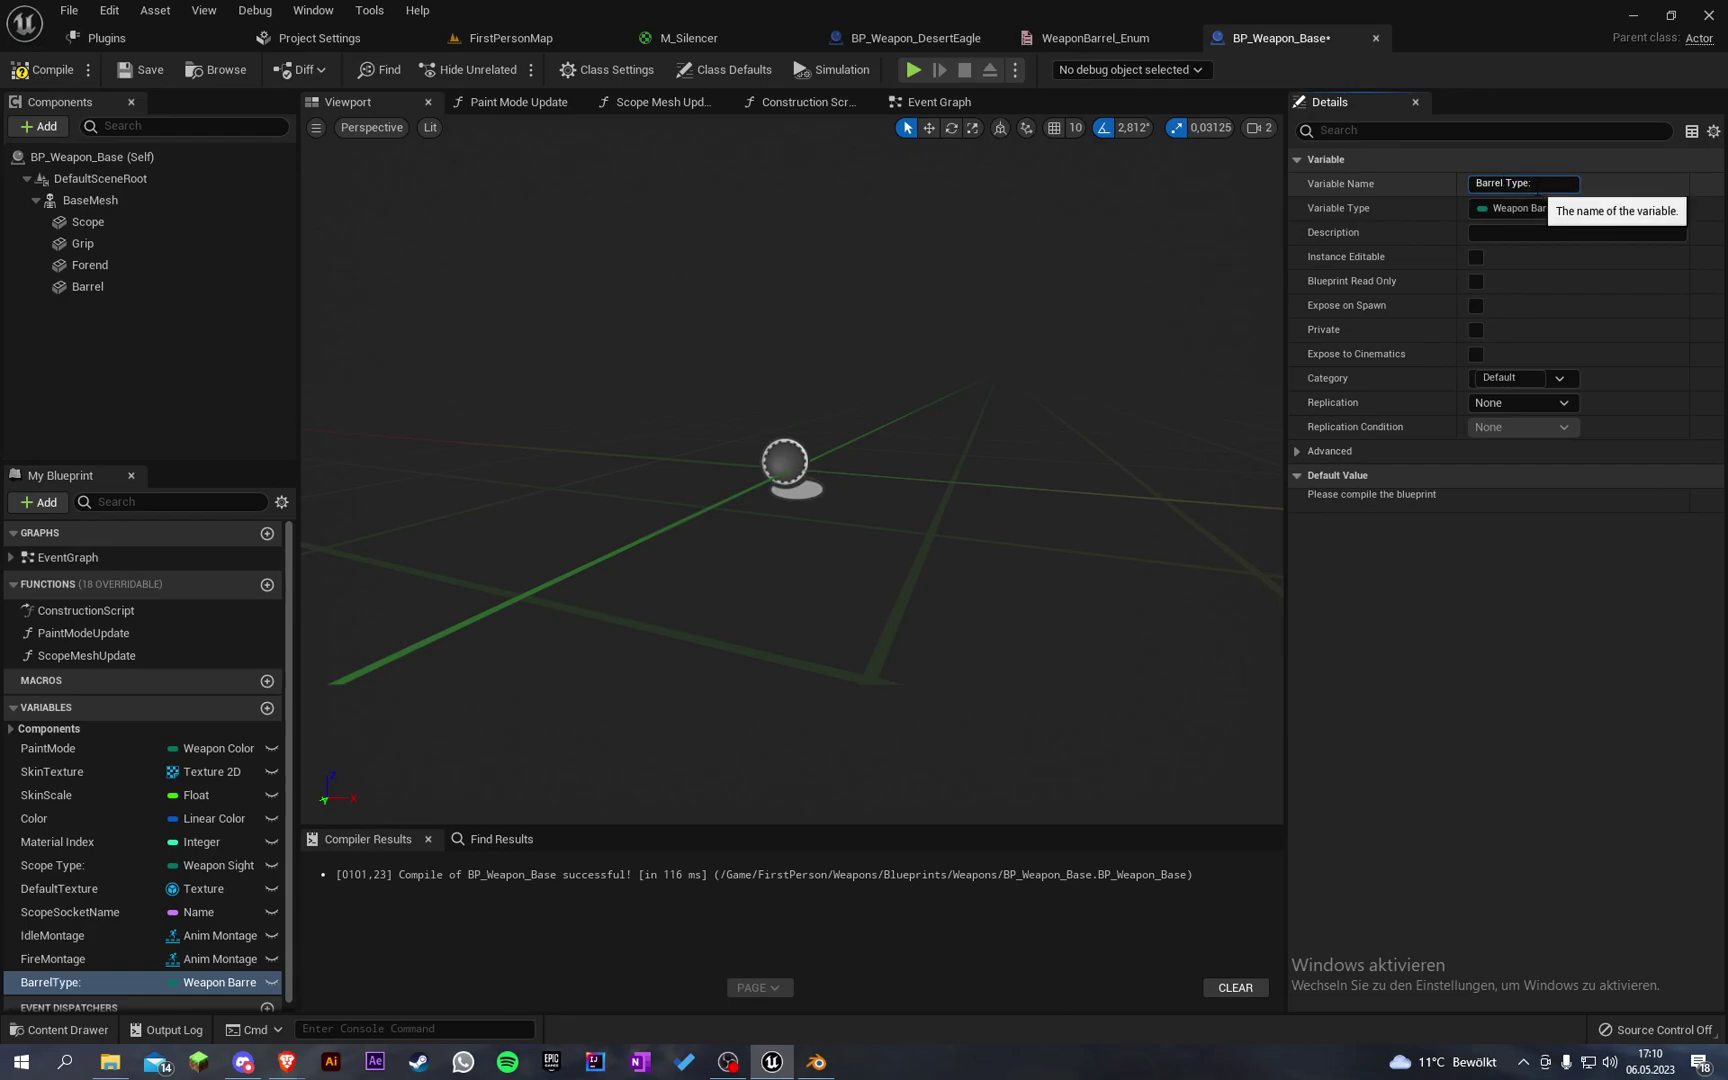
{"action": "key", "text": "Return"}
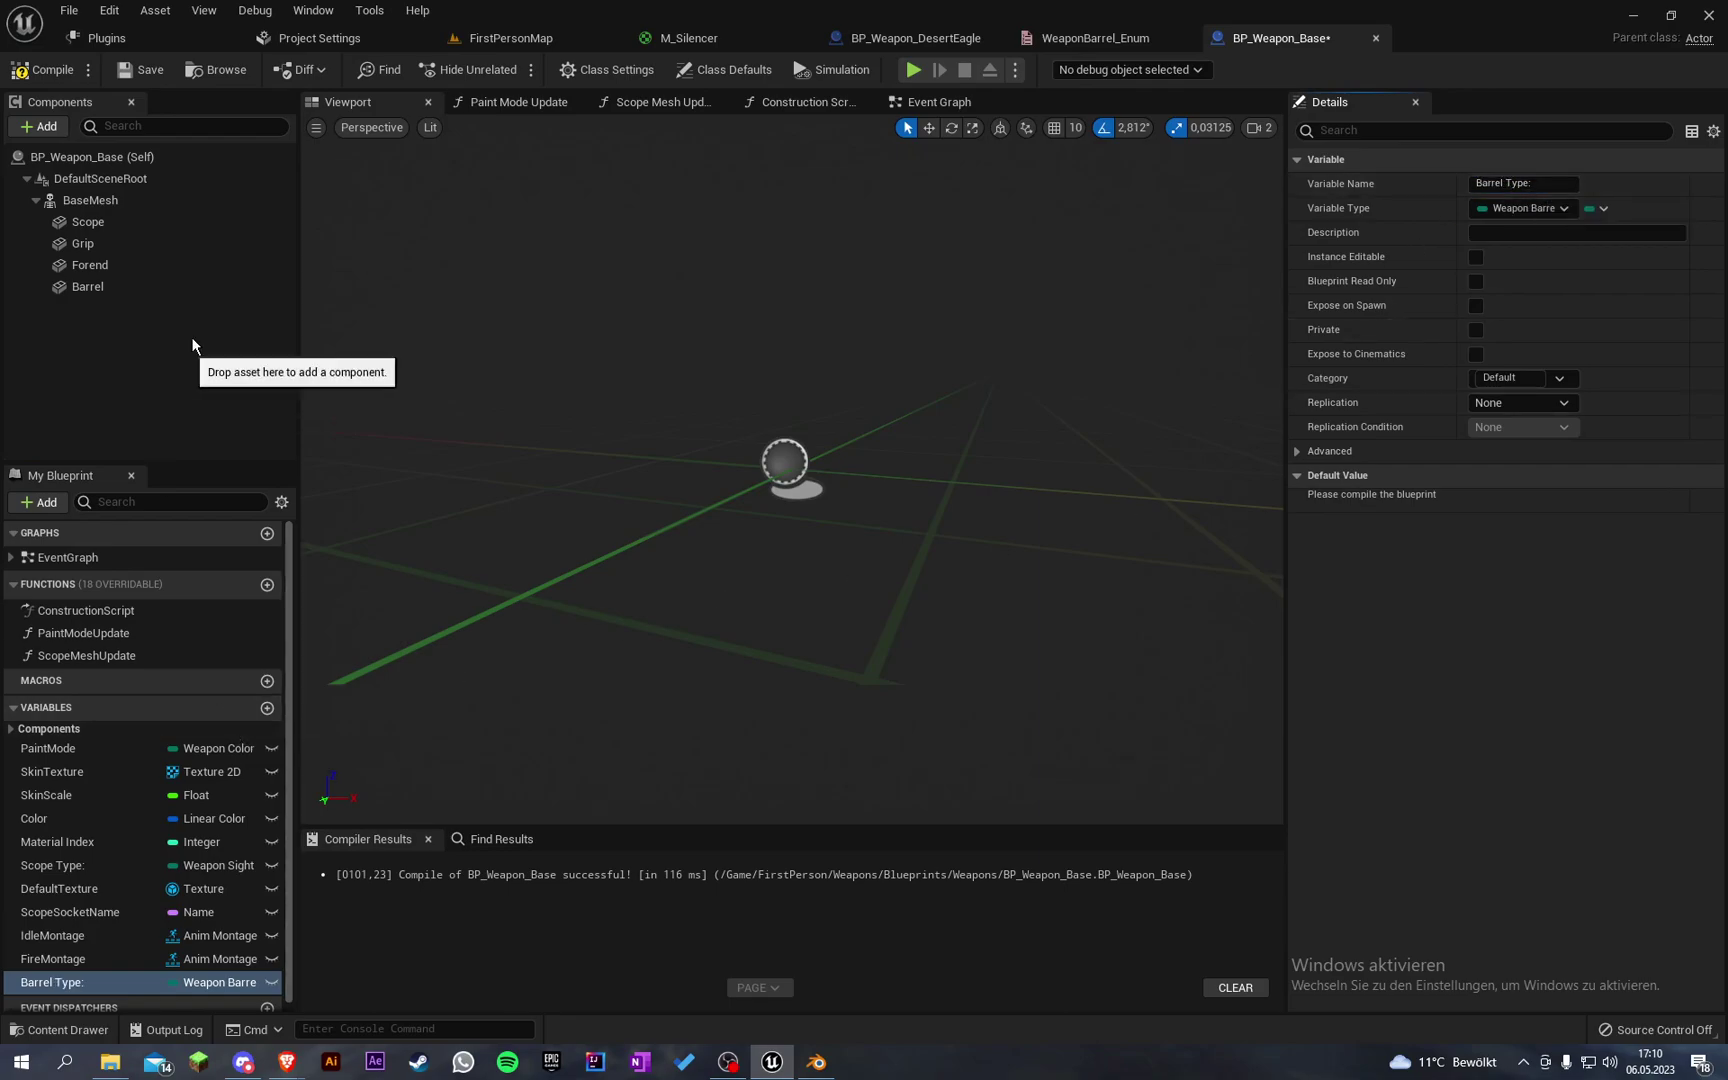
{"action": "left_click", "coordinate": [45, 74]}
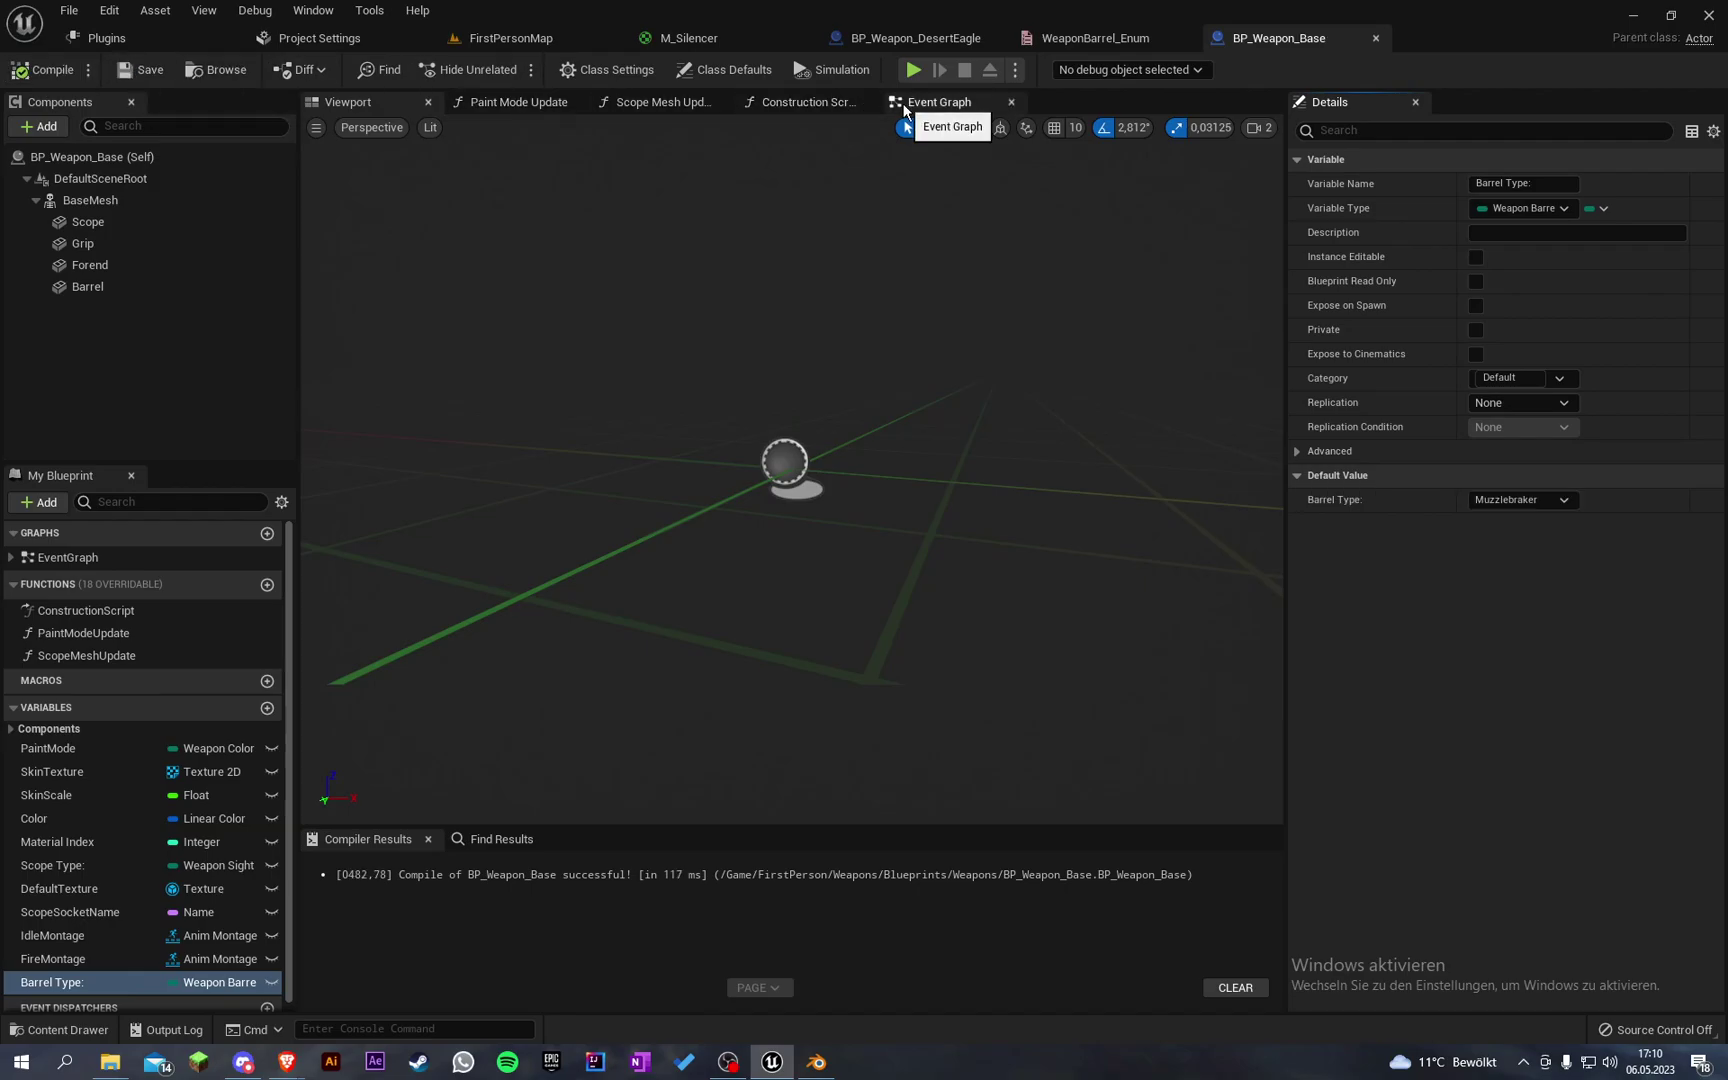
Step: Place the Event Graph beside the Viewport and add a function named BarrelUpdate
{"action": "left_click_drag", "start_coordinate": [903, 103], "coordinate": [497, 120]}
{"action": "right_click_drag", "start_coordinate": [547, 280], "coordinate": [560, 421]}
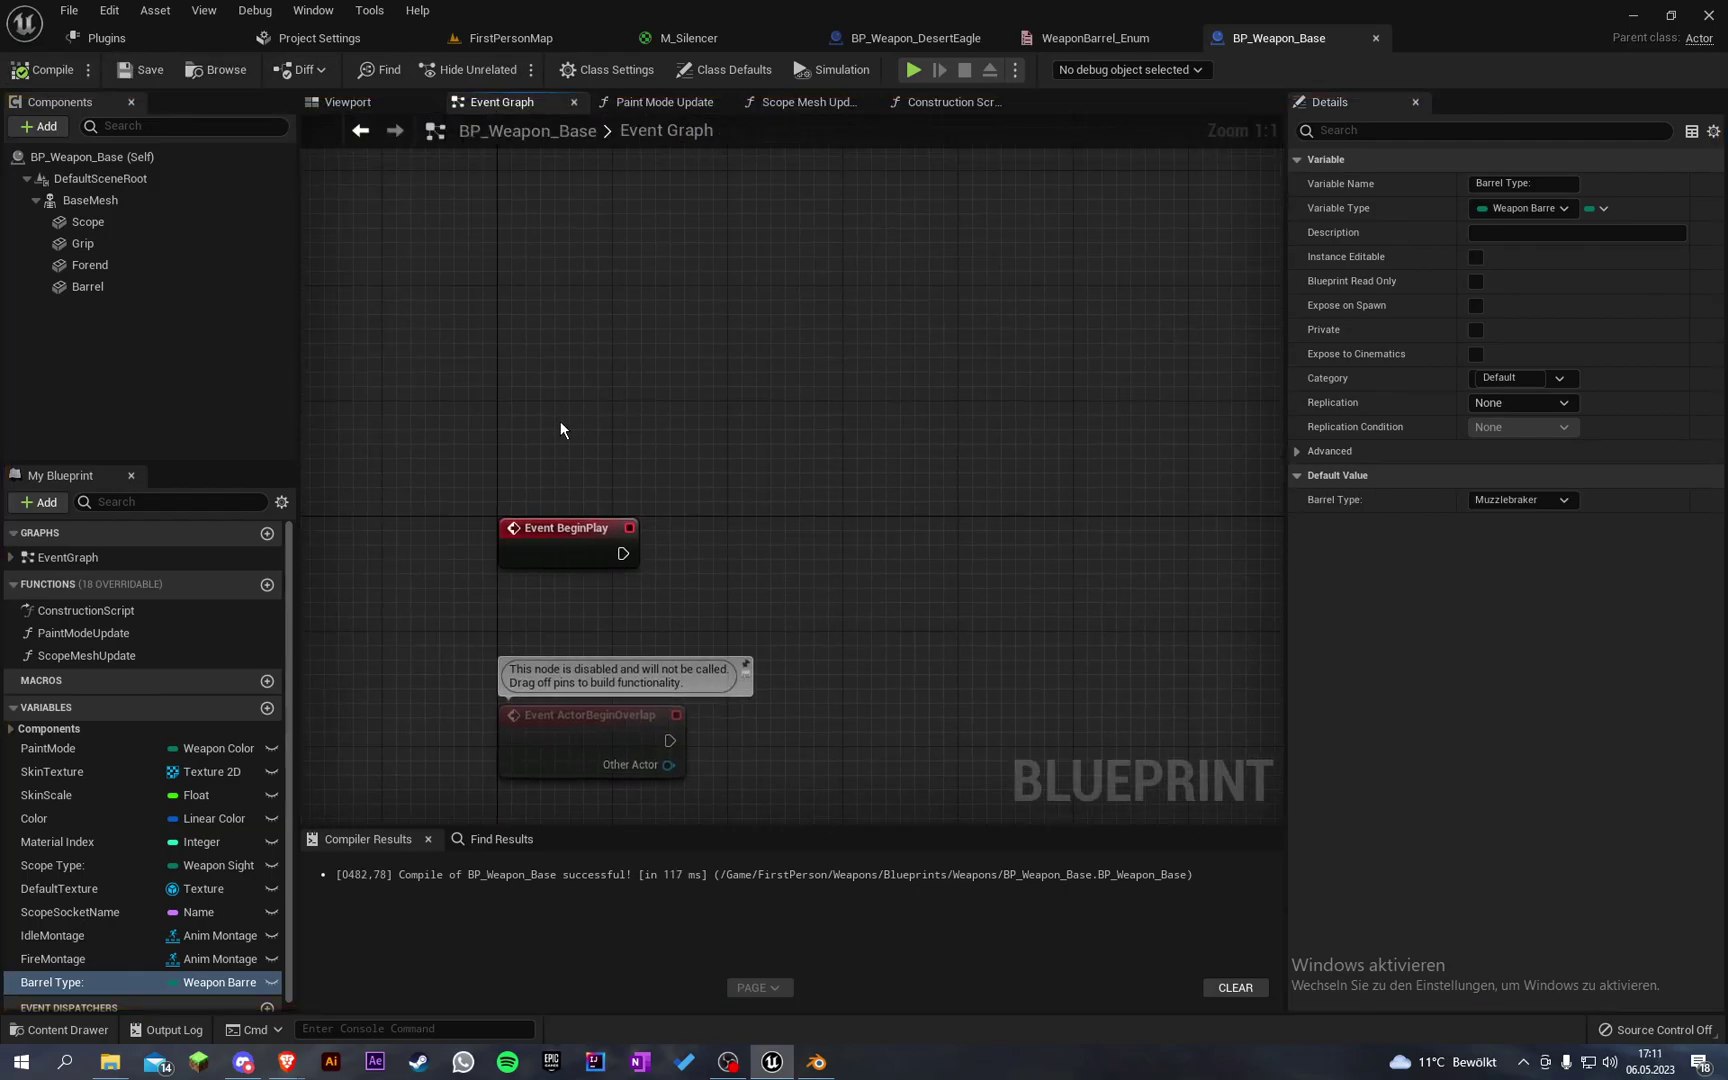
{"action": "left_click", "coordinate": [267, 584]}
{"action": "key", "text": "BackSpace"}
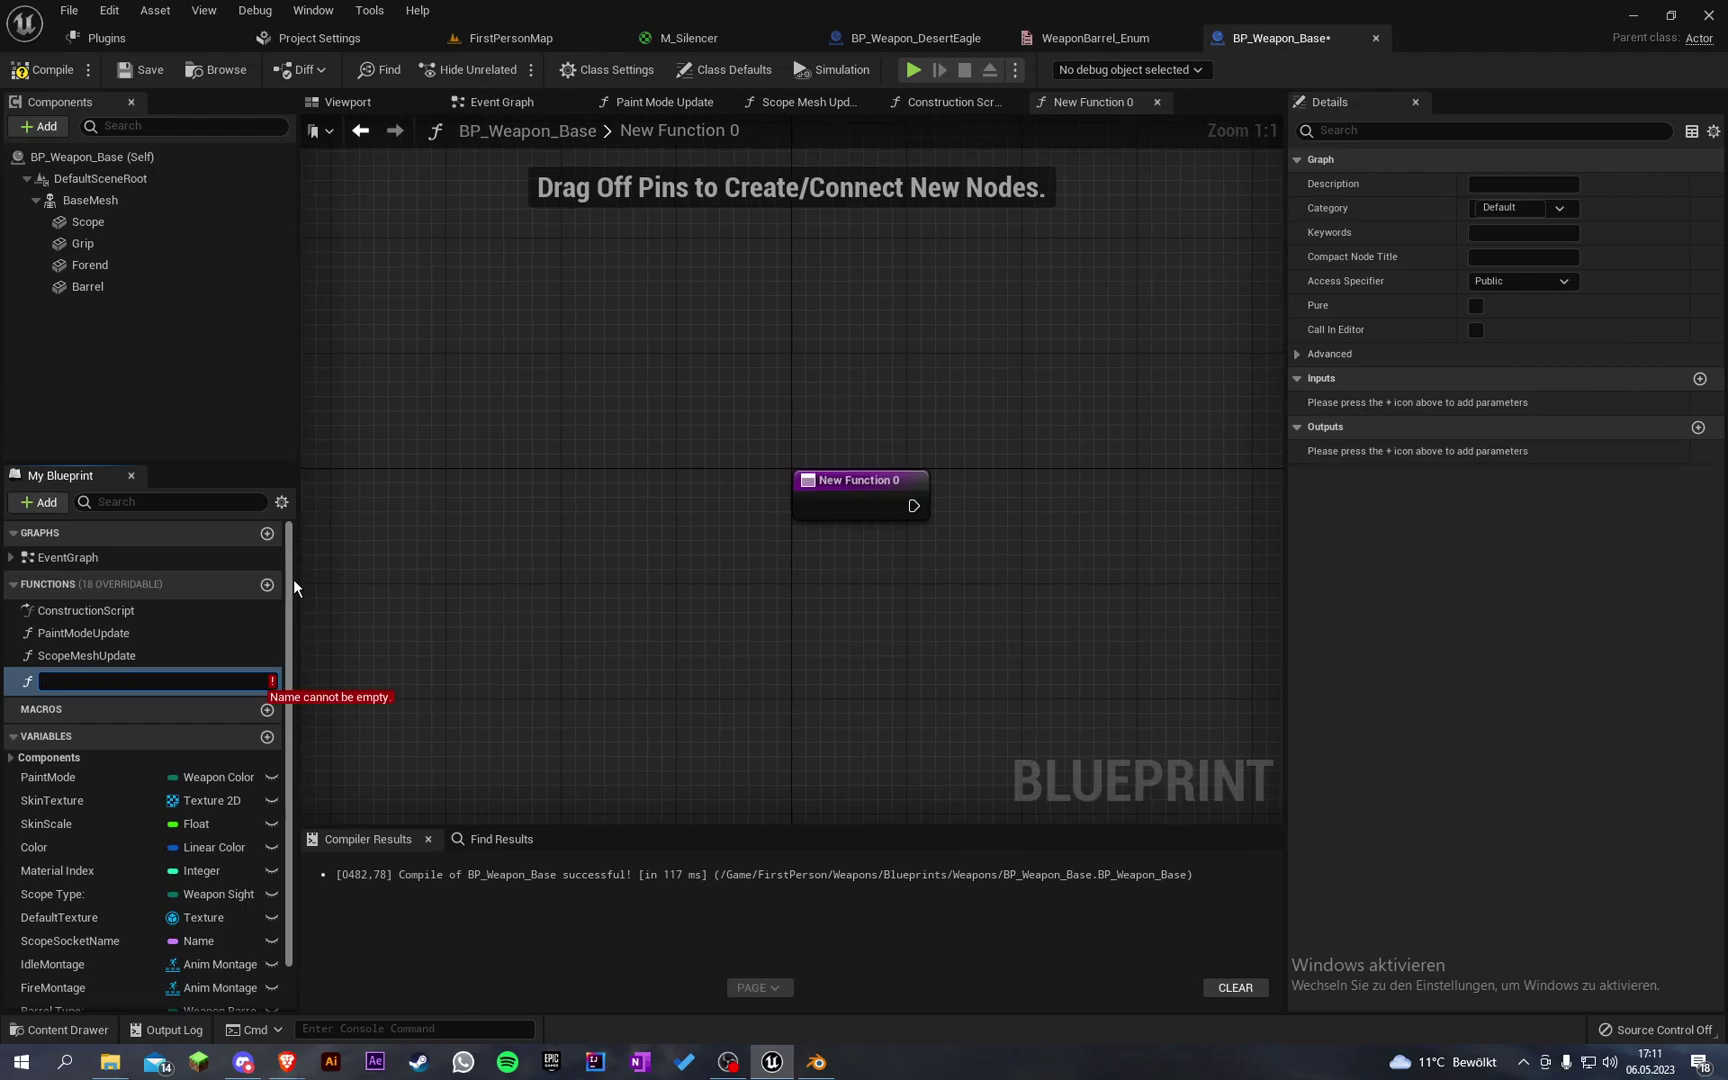
{"action": "type", "text": "BarrelUpdate"}
{"action": "key", "text": "Return"}
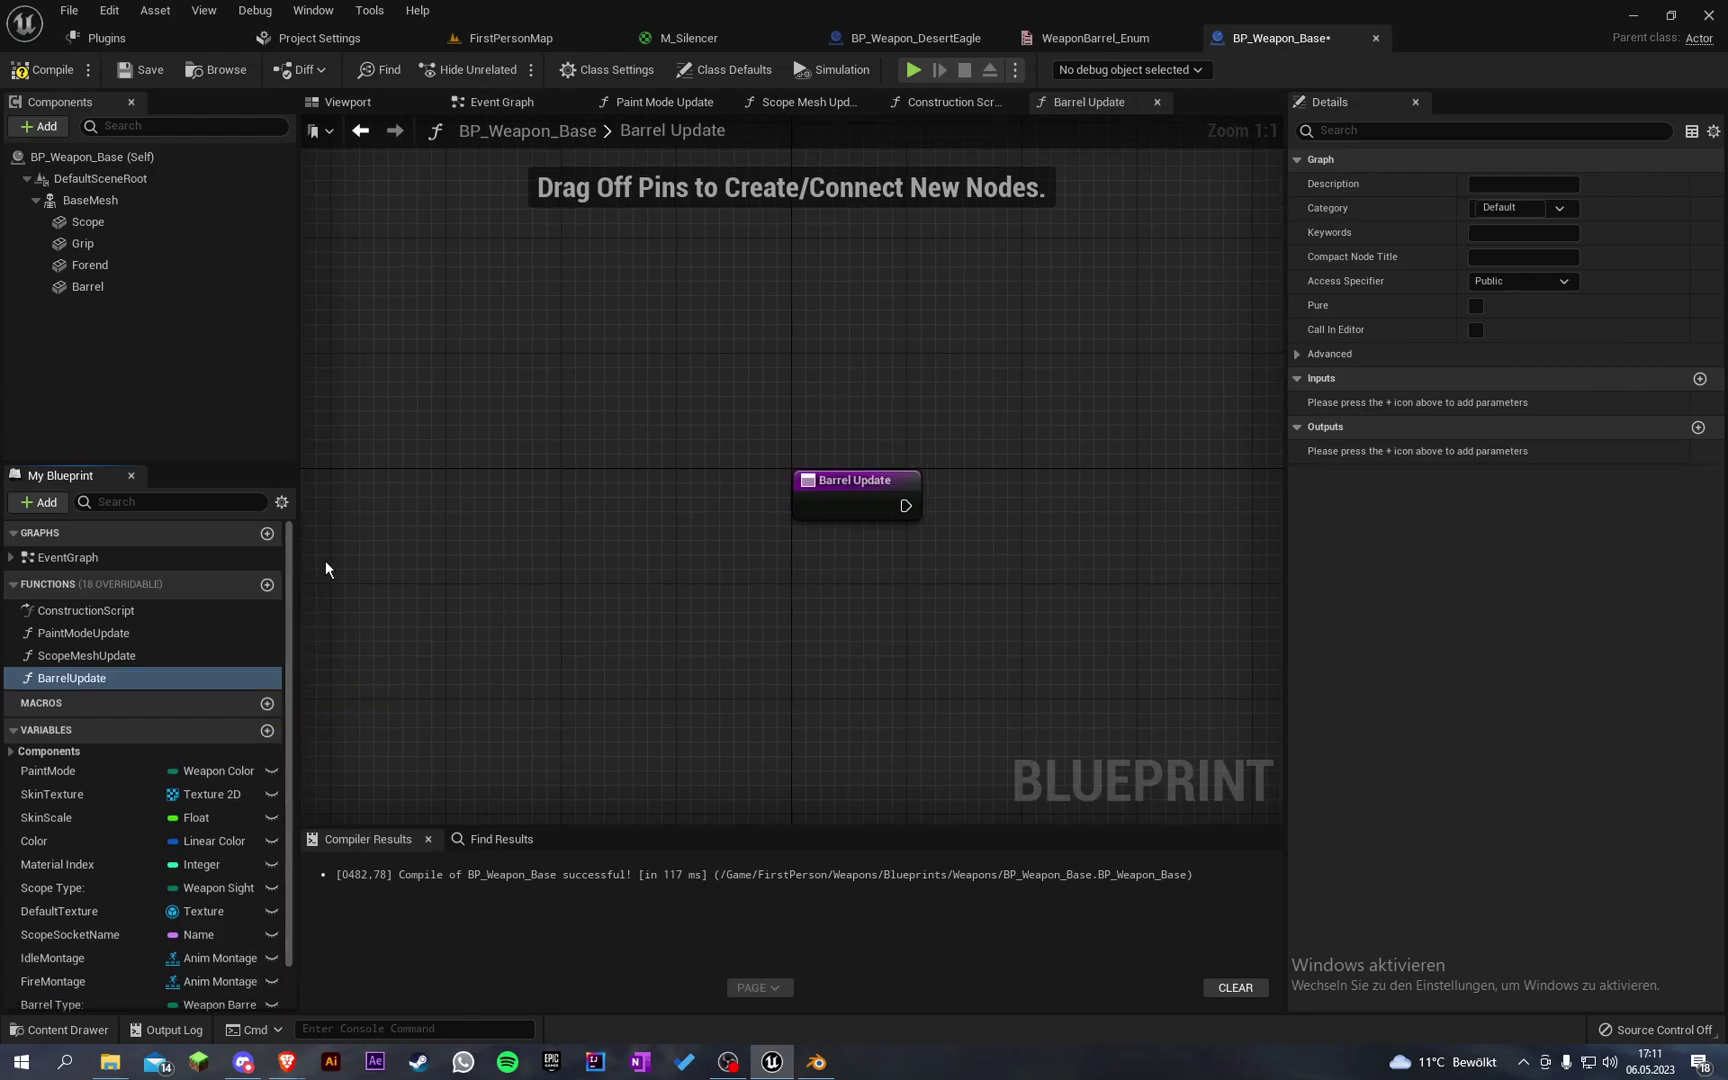
Step: Add a Switch on WeaponBarrel_Enum node after the Barrel Update entry and place it next to the entry node
{"action": "right_click_drag", "start_coordinate": [928, 366], "coordinate": [623, 382]}
{"action": "left_click_drag", "start_coordinate": [443, 468], "coordinate": [593, 464]}
{"action": "type", "text": "switch barrel"}
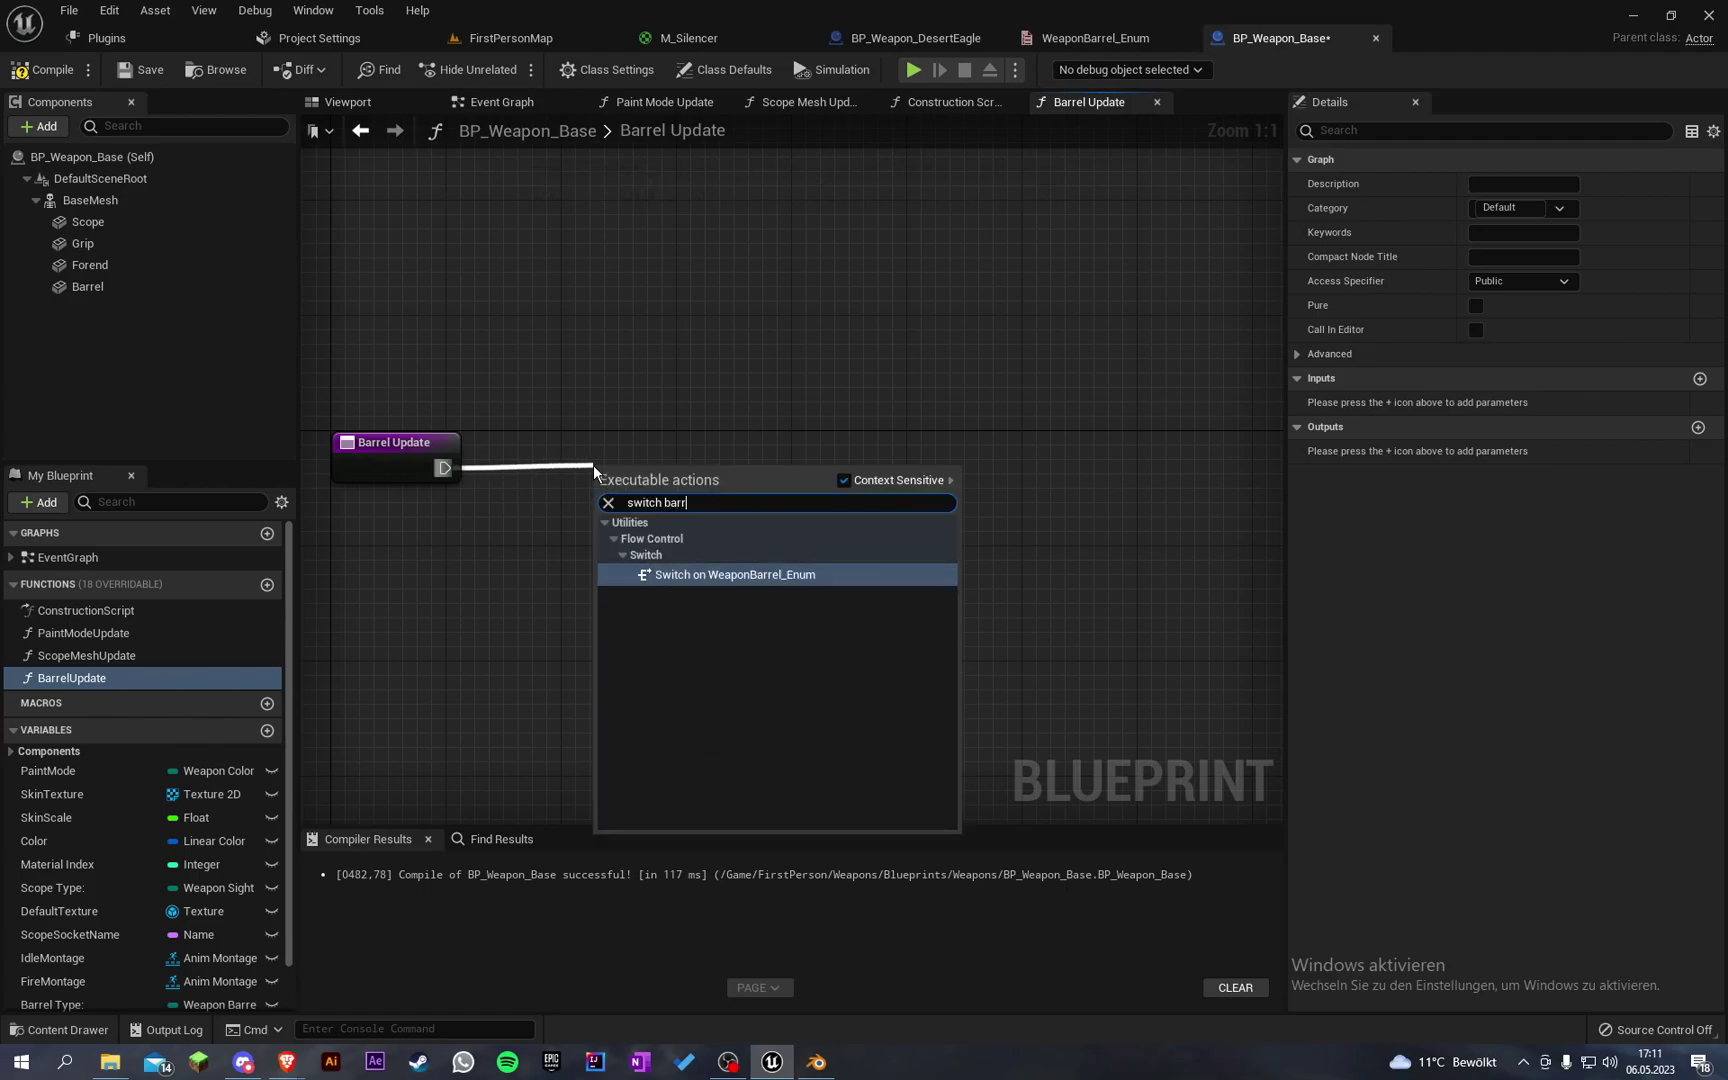
{"action": "key", "text": "Return"}
{"action": "left_click_drag", "start_coordinate": [664, 473], "coordinate": [578, 444]}
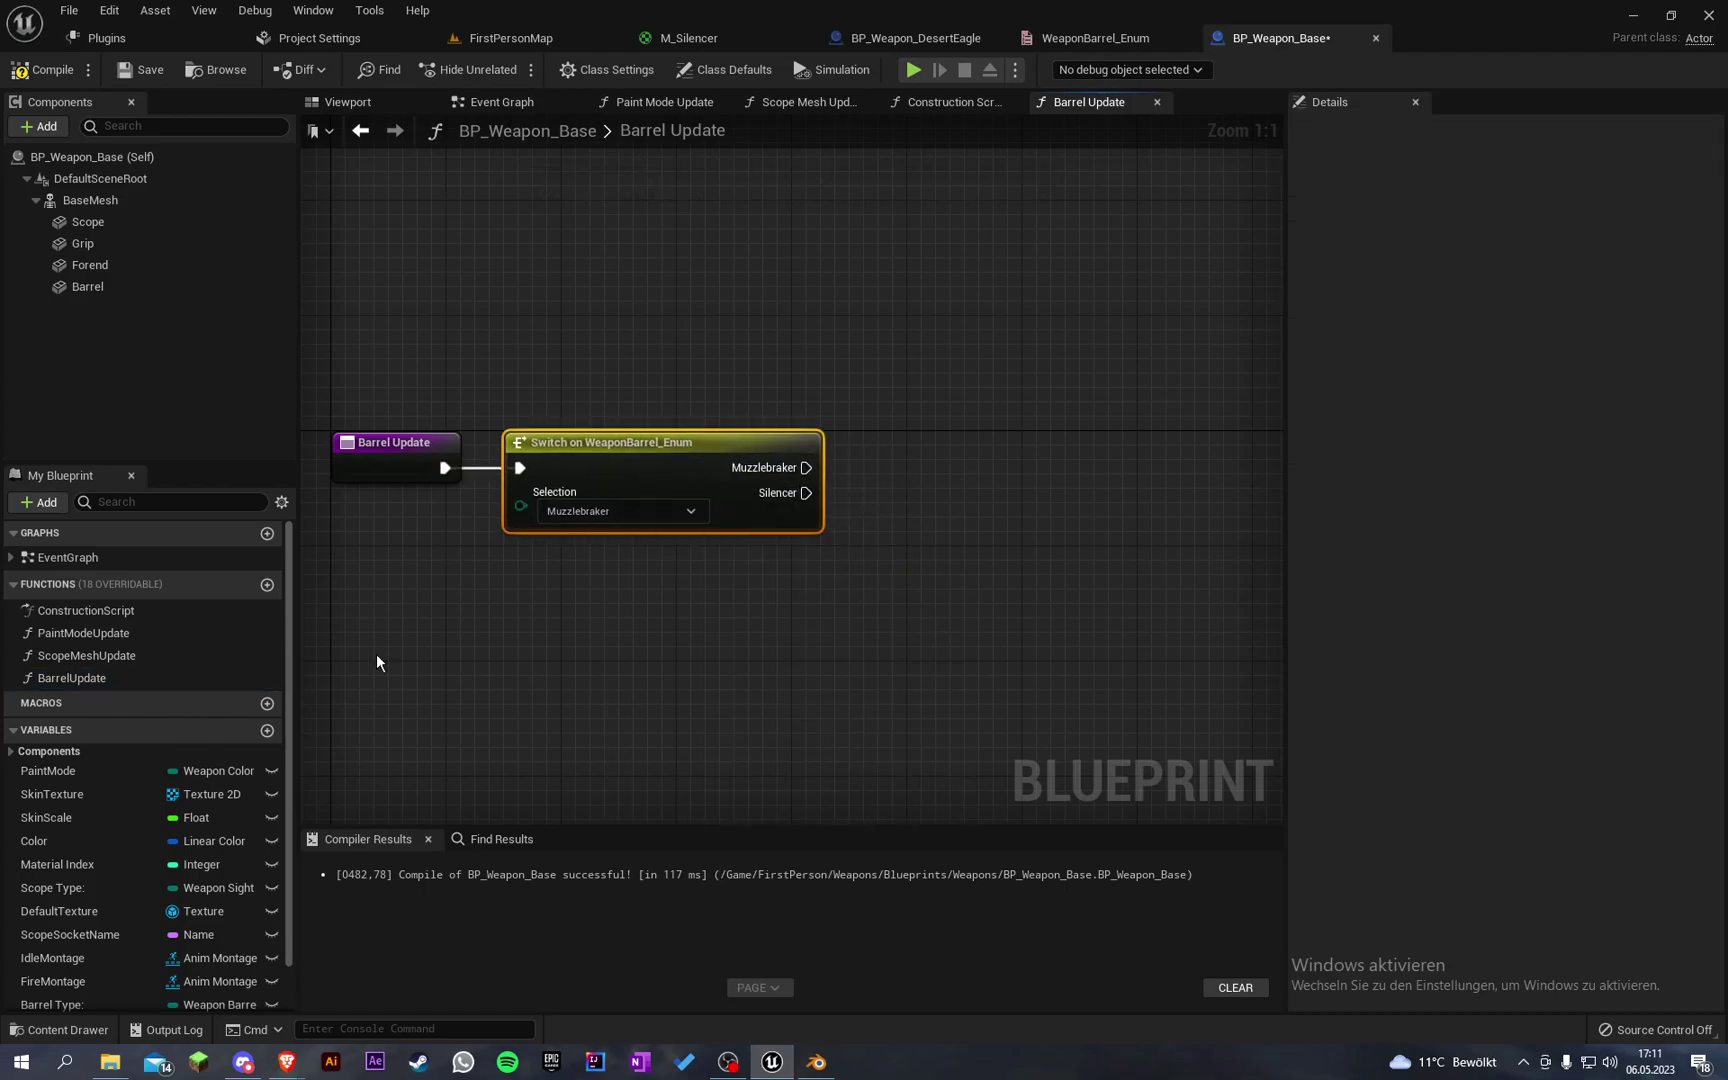
Step: Feed the Barrel Type: variable into the switch's Selection input and place its getter below the Barrel Update entry
{"action": "scroll", "coordinate": [148, 820], "scroll_direction": "down", "scroll_amount": 2}
{"action": "left_click_drag", "start_coordinate": [86, 946], "coordinate": [536, 515]}
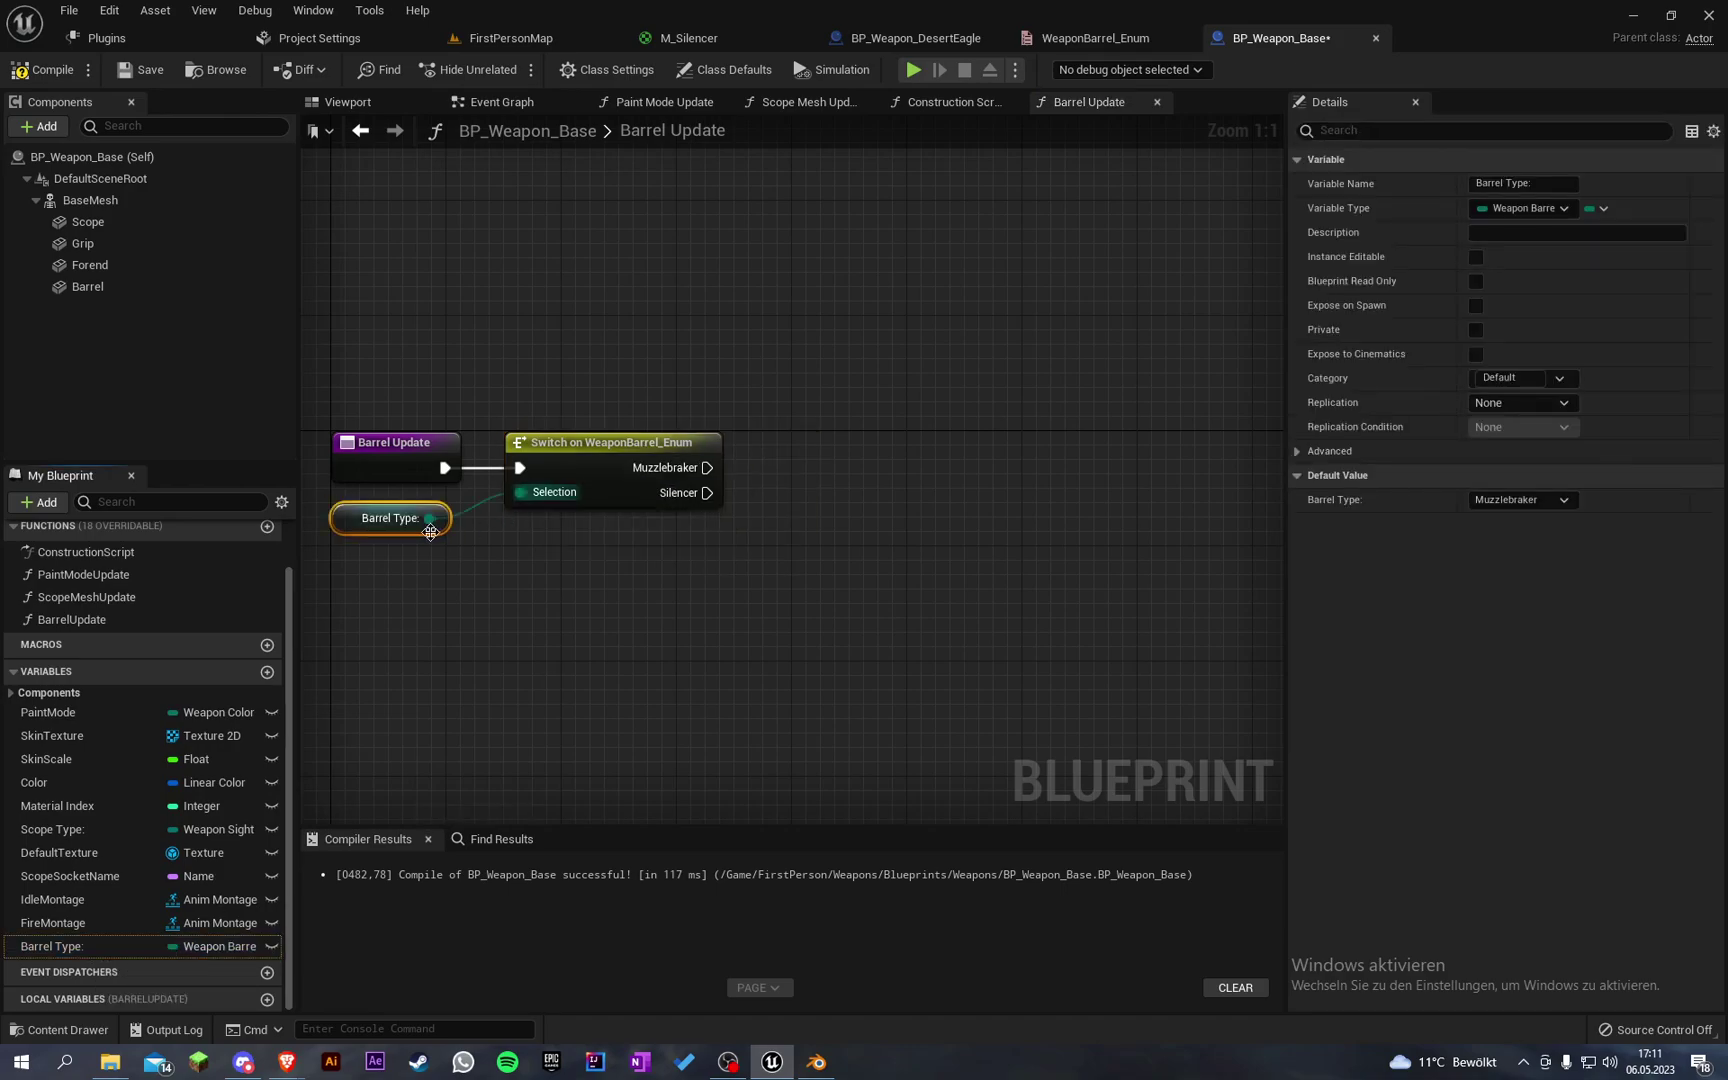
{"action": "left_click_drag", "start_coordinate": [429, 527], "coordinate": [406, 534]}
{"action": "left_click", "coordinate": [640, 560]}
{"action": "right_click_drag", "start_coordinate": [743, 530], "coordinate": [636, 593]}
{"action": "mouse_move", "coordinate": [638, 596]}
{"action": "left_mouse_down"}
{"action": "mouse_move", "coordinate": [700, 575]}
{"action": "mouse_move", "coordinate": [667, 581]}
{"action": "left_mouse_up"}
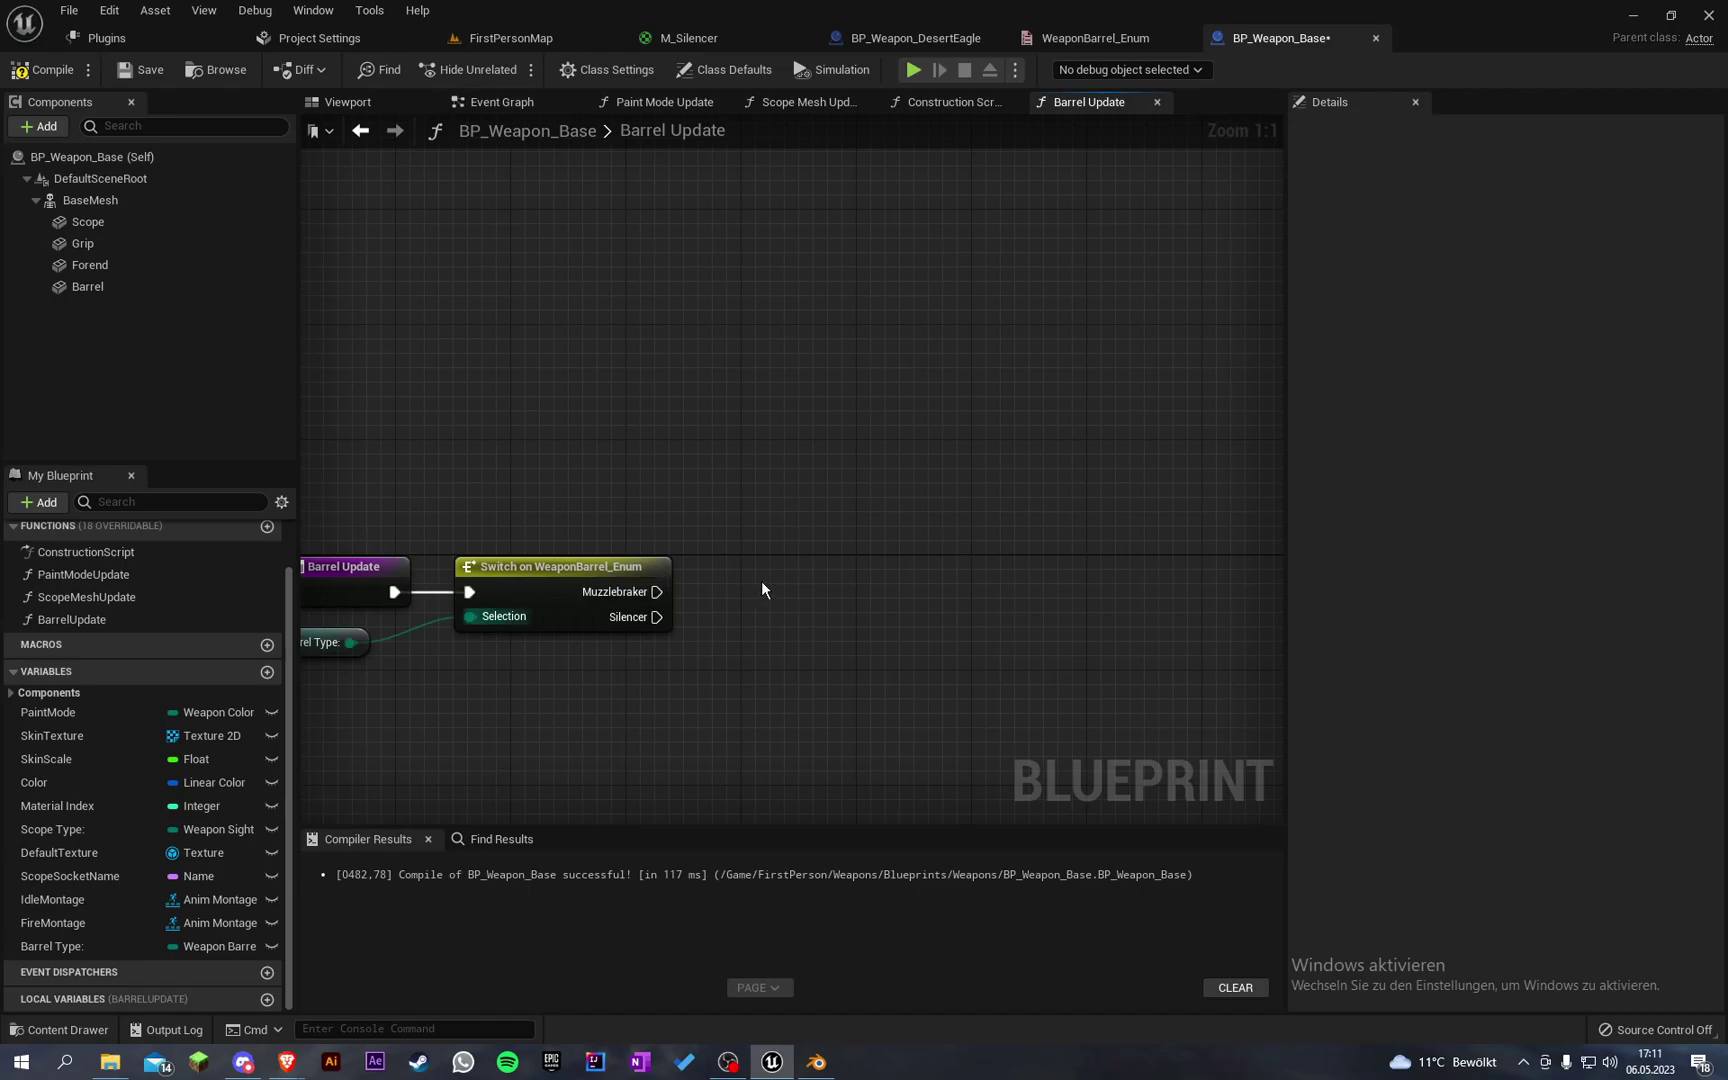
Step: Add a Barrel component getter with a Set Static Mesh node and run it from the switch's Silencer output
{"action": "right_click_drag", "start_coordinate": [761, 589], "coordinate": [625, 521]}
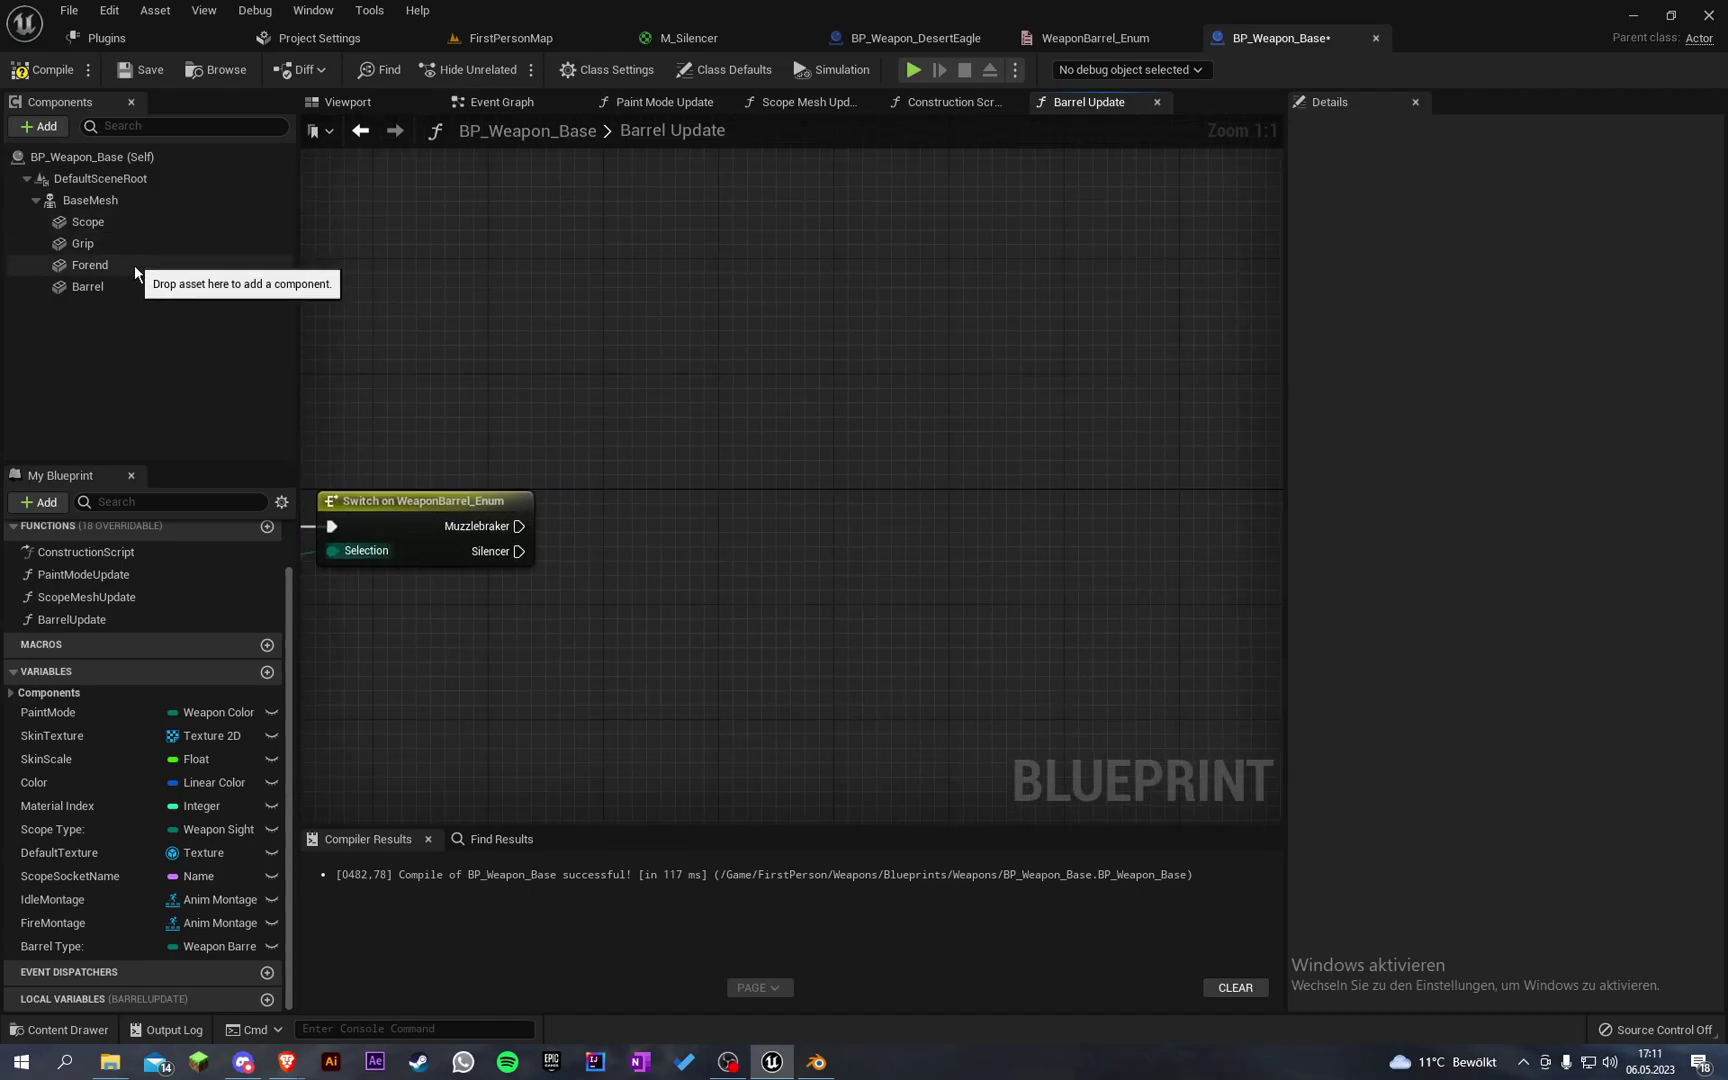
{"action": "left_click_drag", "start_coordinate": [132, 286], "coordinate": [688, 644]}
{"action": "type", "text": "set static"}
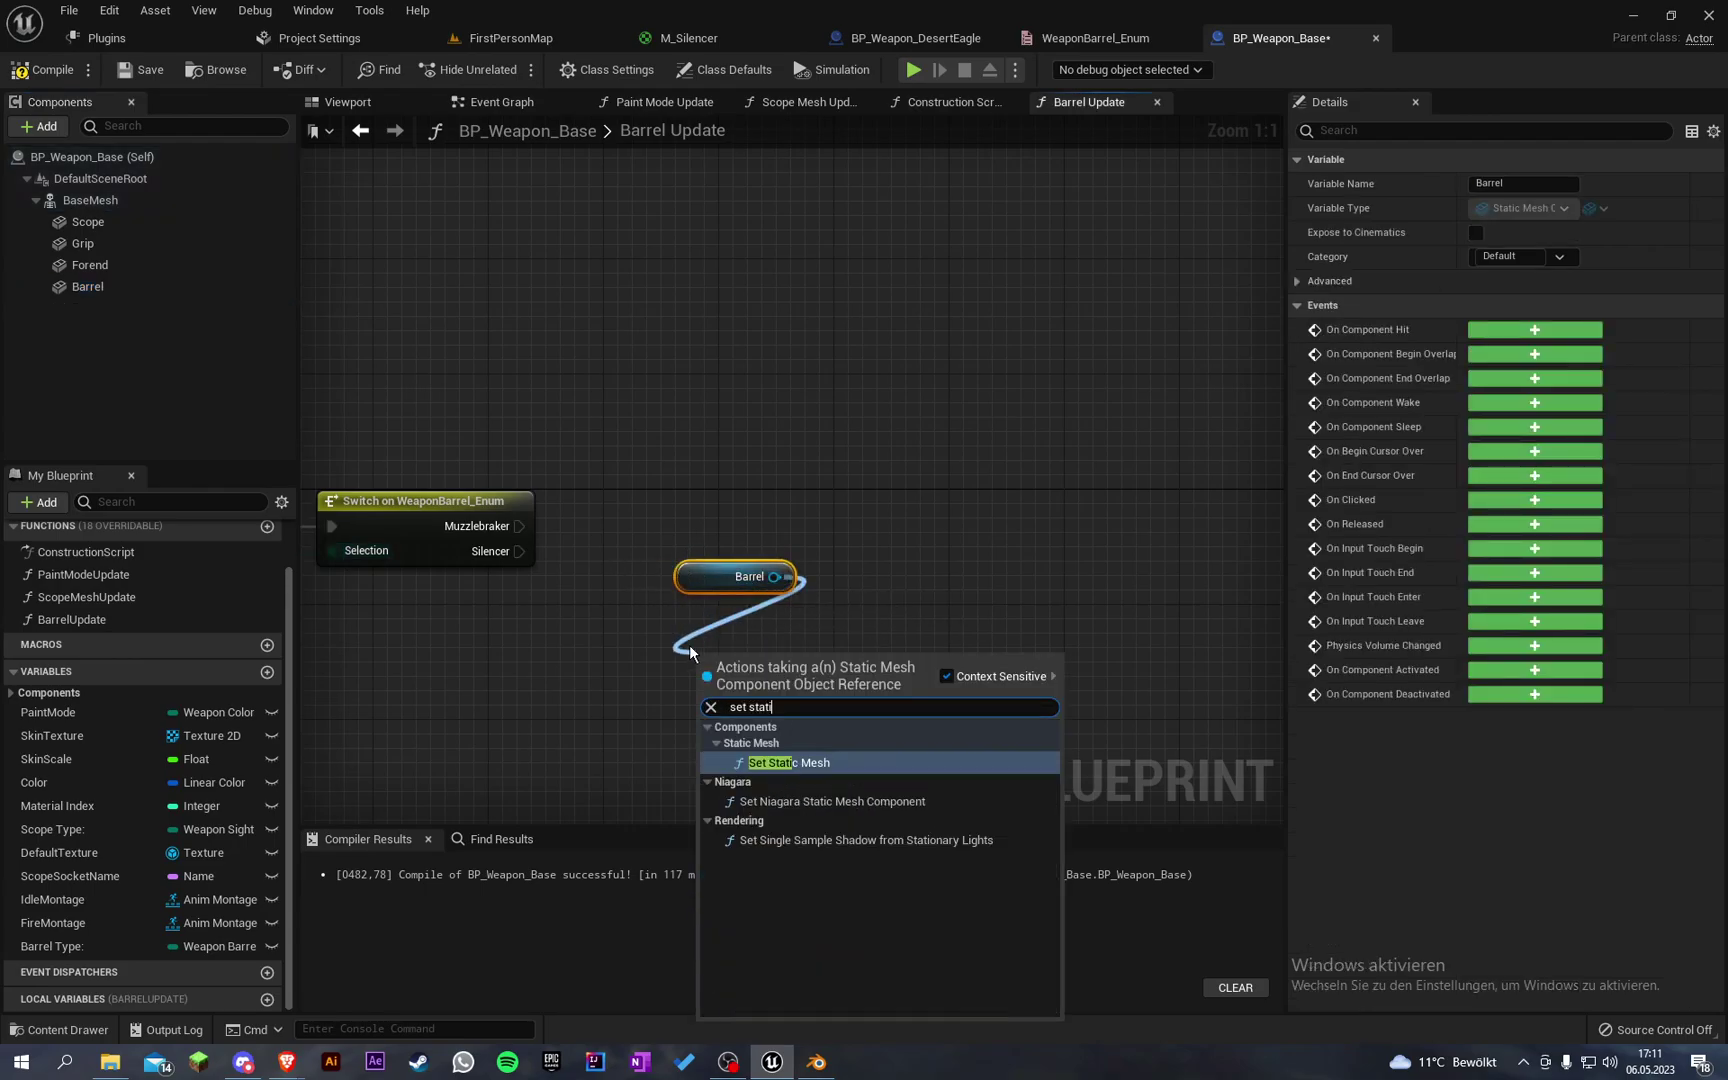
{"action": "key", "text": "Return"}
{"action": "left_click_drag", "start_coordinate": [741, 746], "coordinate": [510, 570]}
{"action": "right_click_drag", "start_coordinate": [510, 570], "coordinate": [518, 497]}
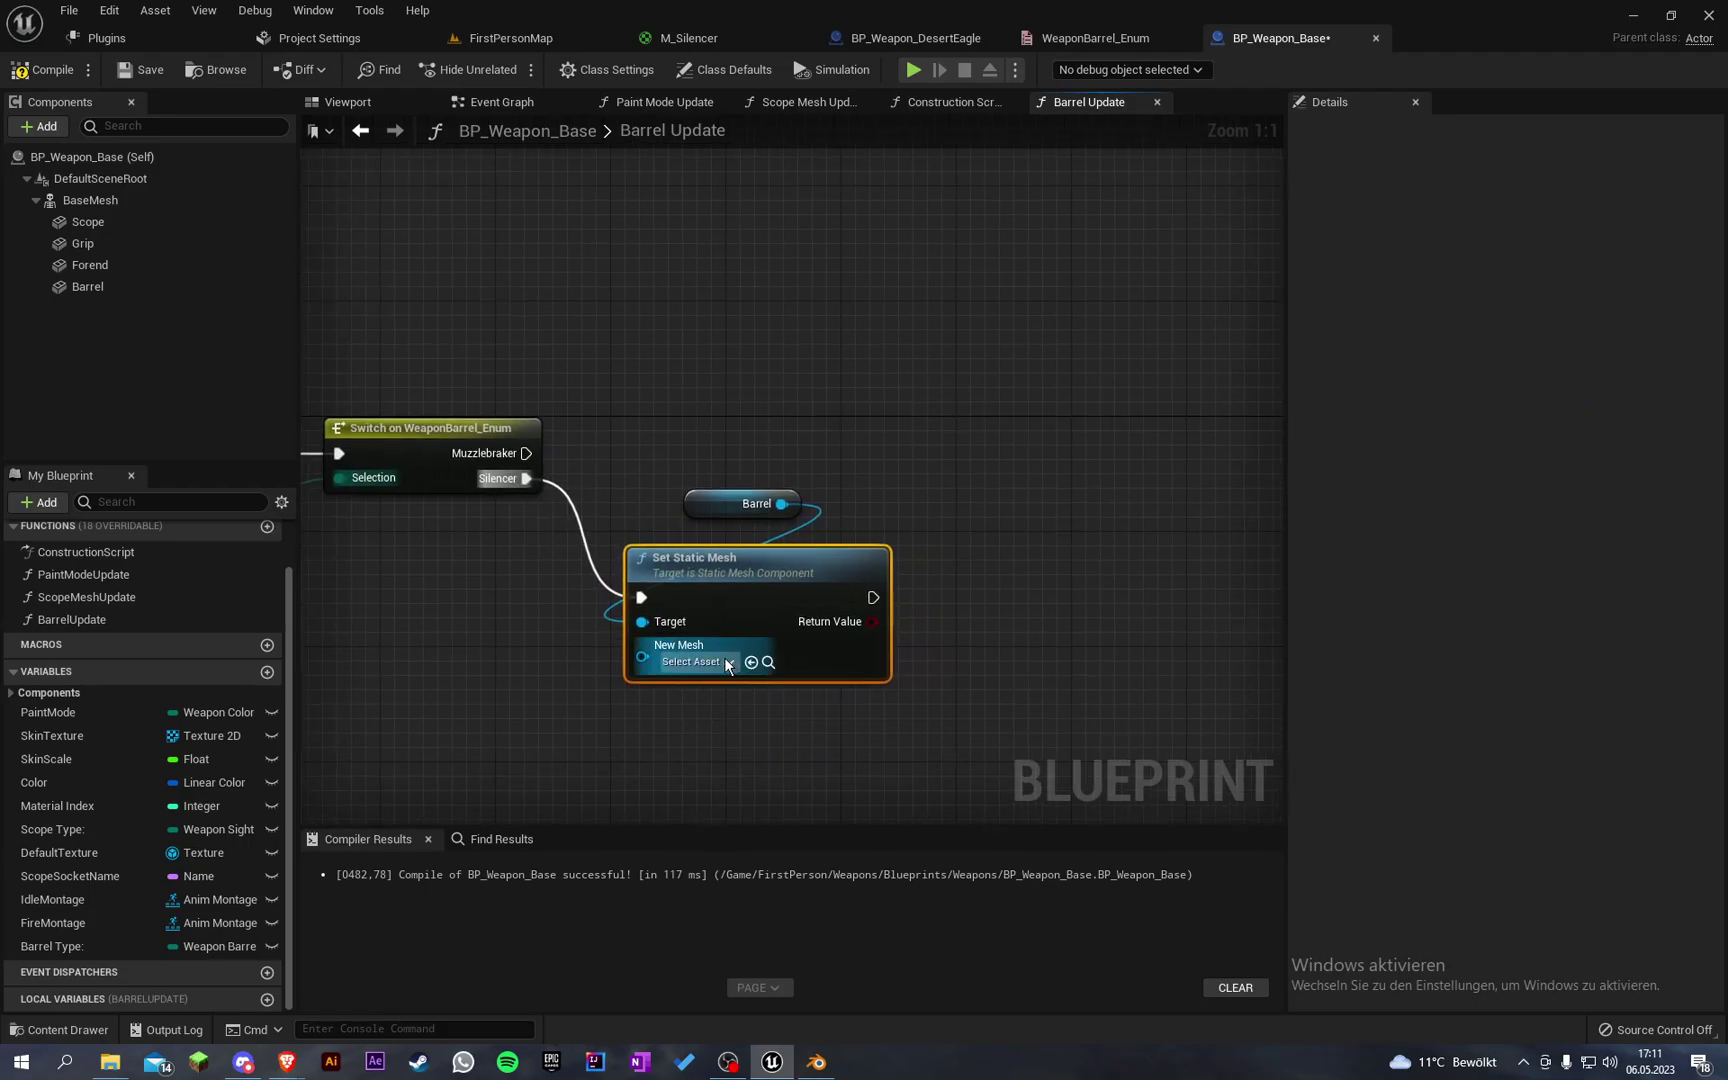
Step: Set the New Mesh of the Set Static Mesh node to SM_Silencer
{"action": "left_click", "coordinate": [697, 661]}
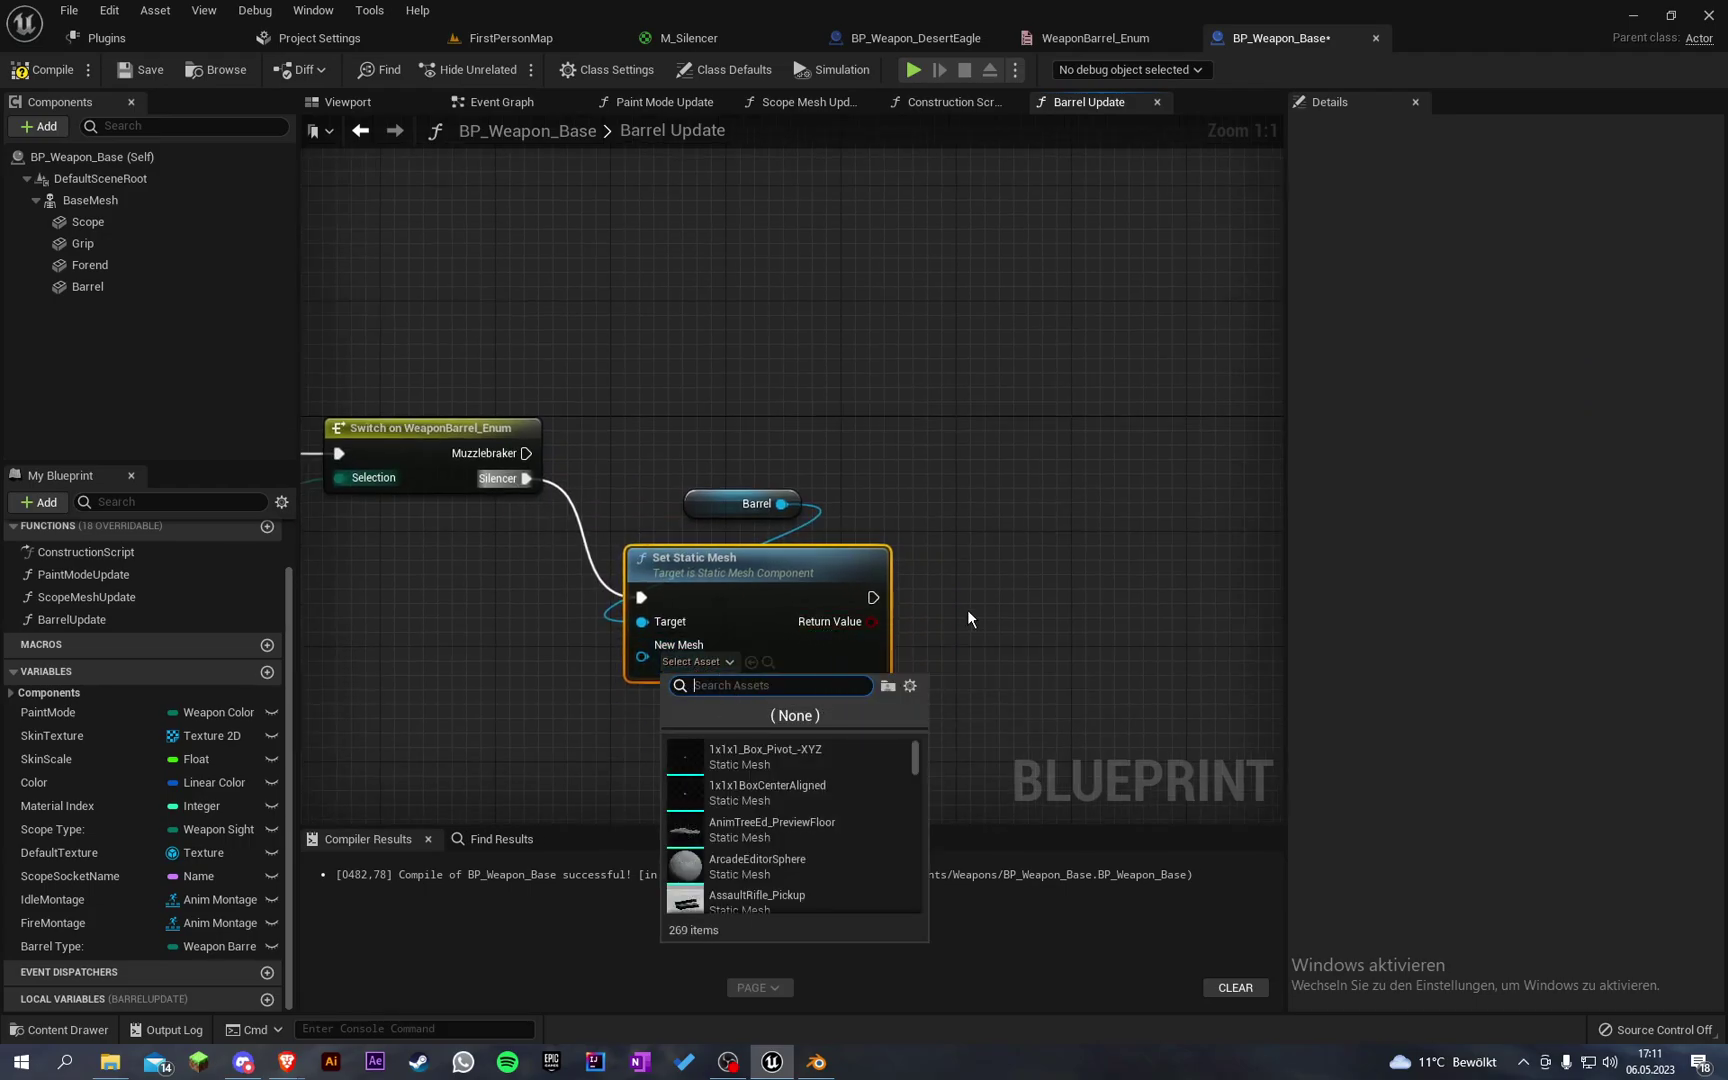
{"action": "type", "text": "barrel"}
{"action": "key", "text": "BackSpace"}
{"action": "key", "text": "BackSpace"}
{"action": "key", "text": "BackSpace"}
{"action": "key", "text": "BackSpace"}
{"action": "key", "text": "BackSpace"}
{"action": "key", "text": "BackSpace"}
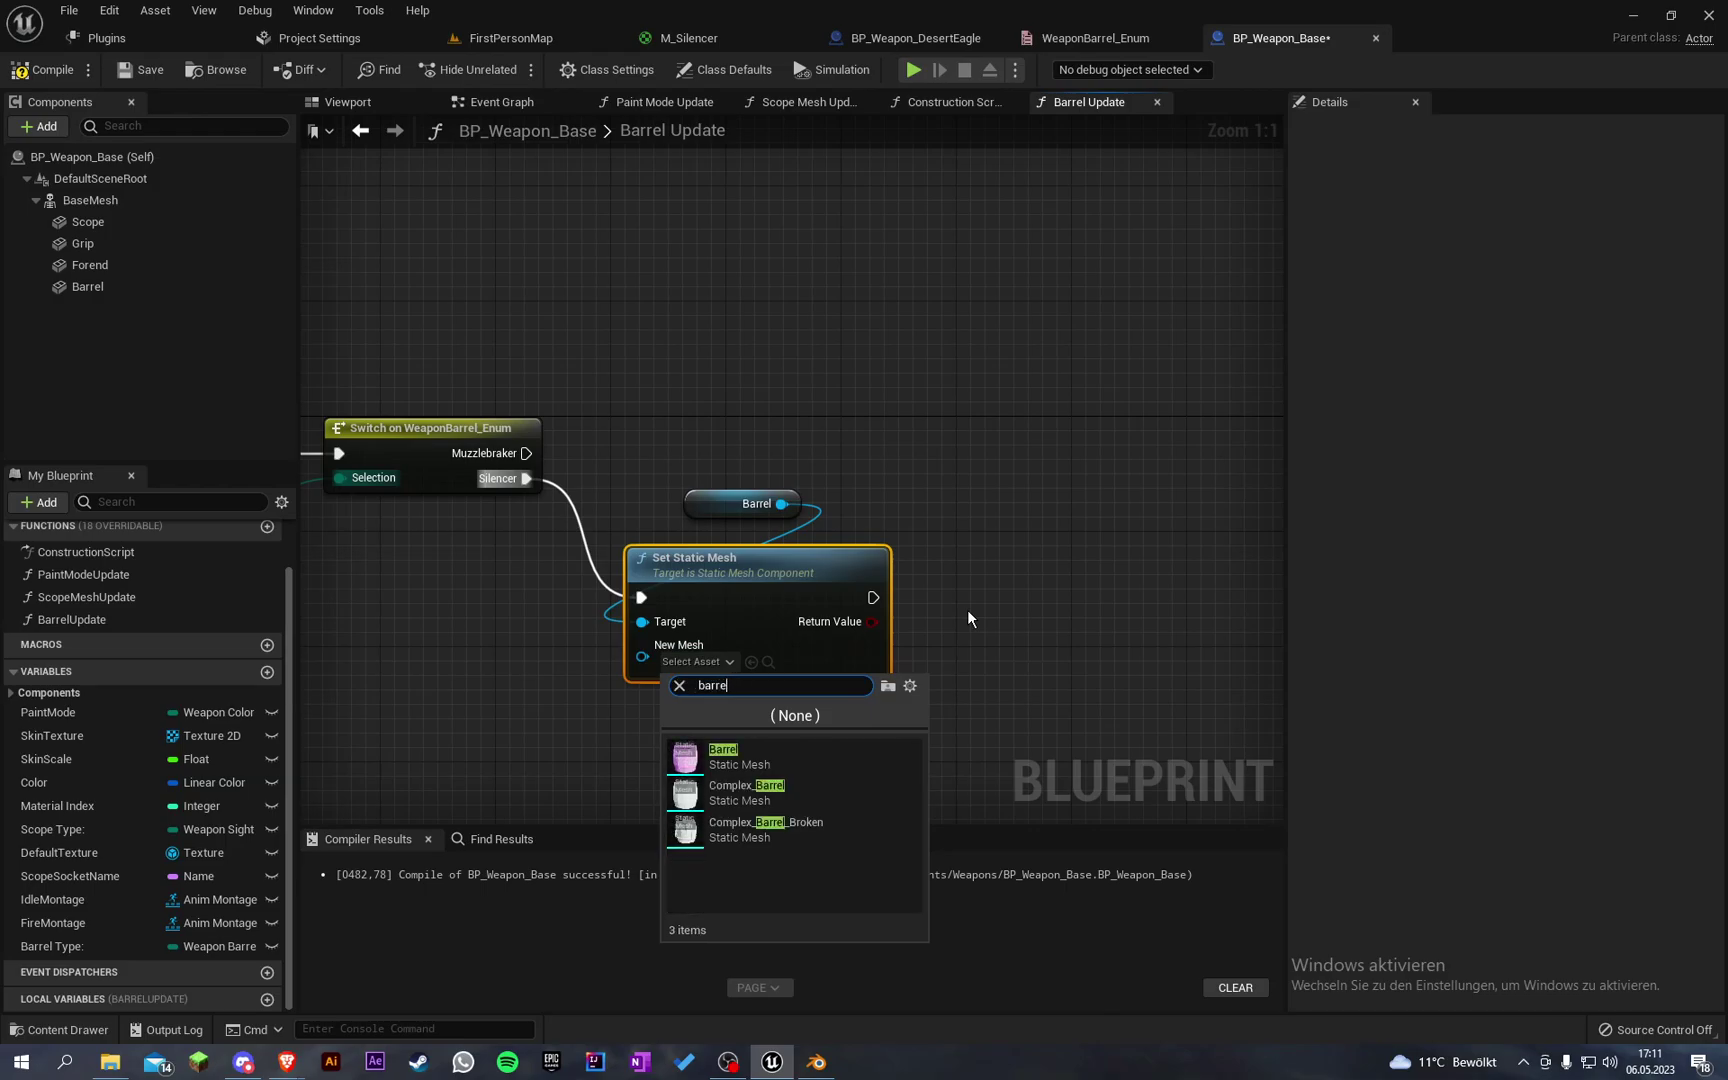
{"action": "type", "text": "silencer"}
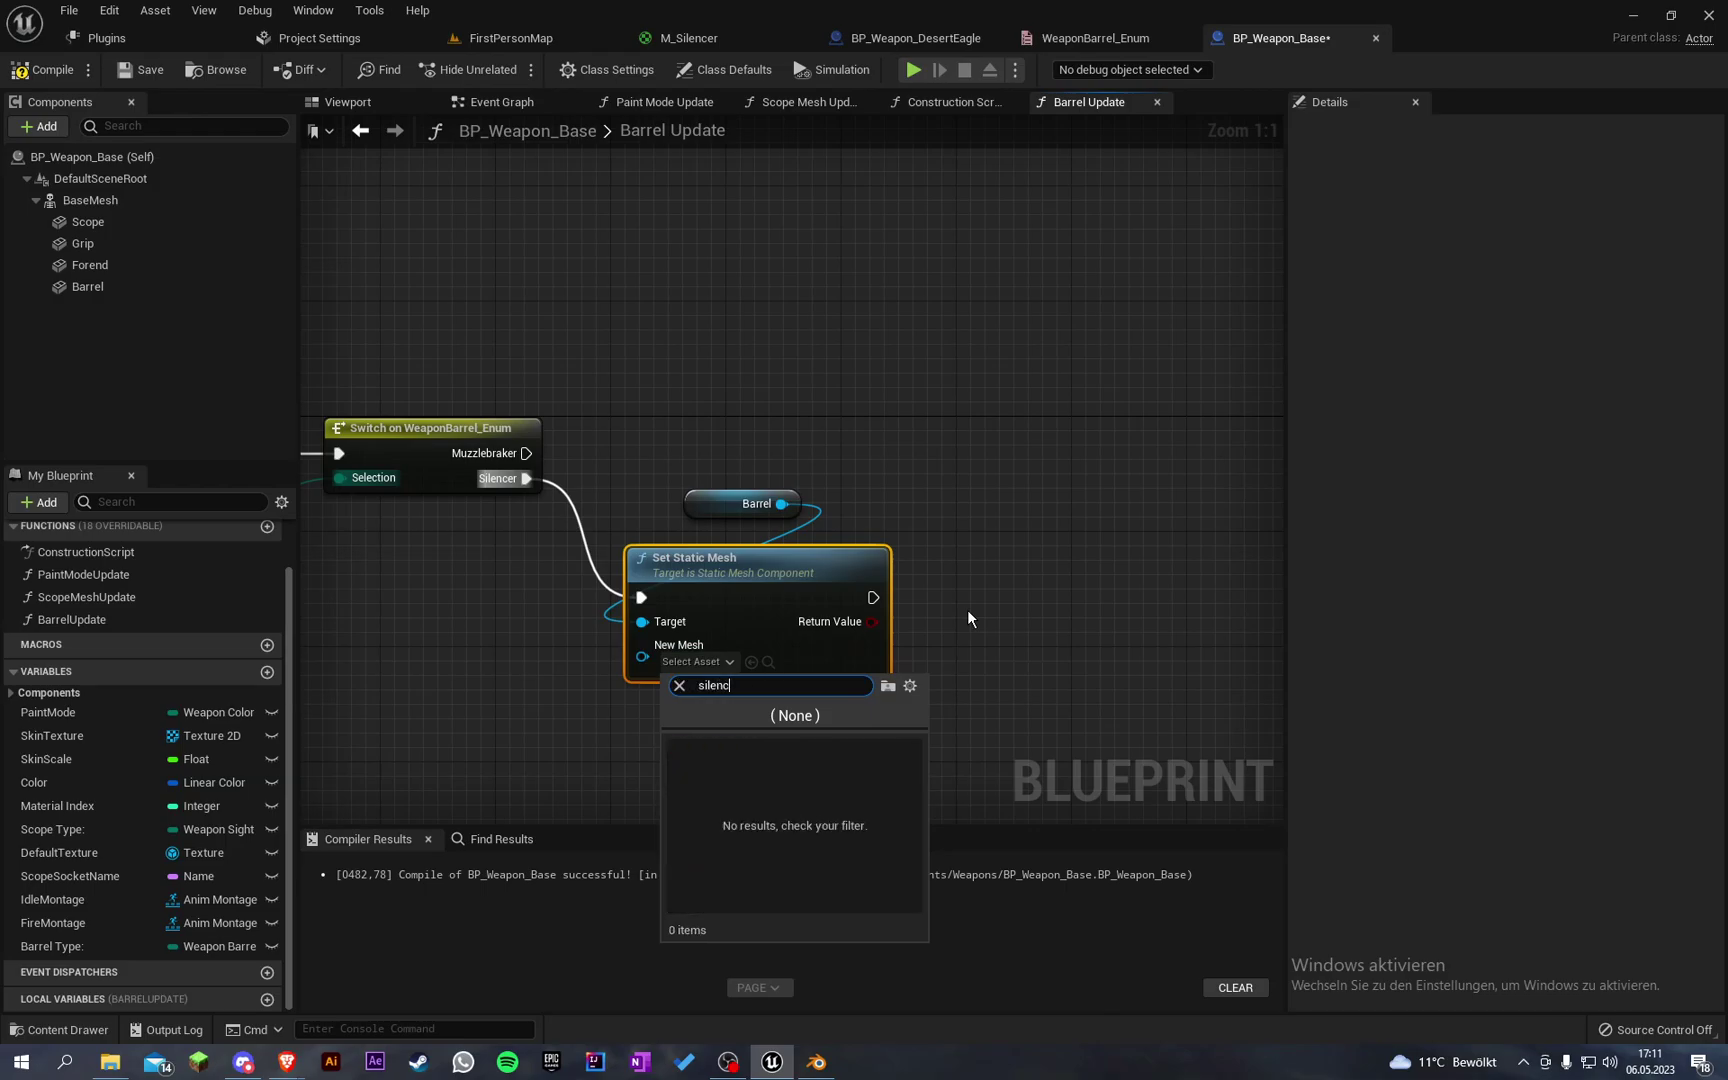
{"action": "left_click", "coordinate": [817, 750]}
Step: Move the Barrel getter and Set Static Mesh node down and farther from the switch node
{"action": "left_click_drag", "start_coordinate": [646, 500], "coordinate": [848, 615]}
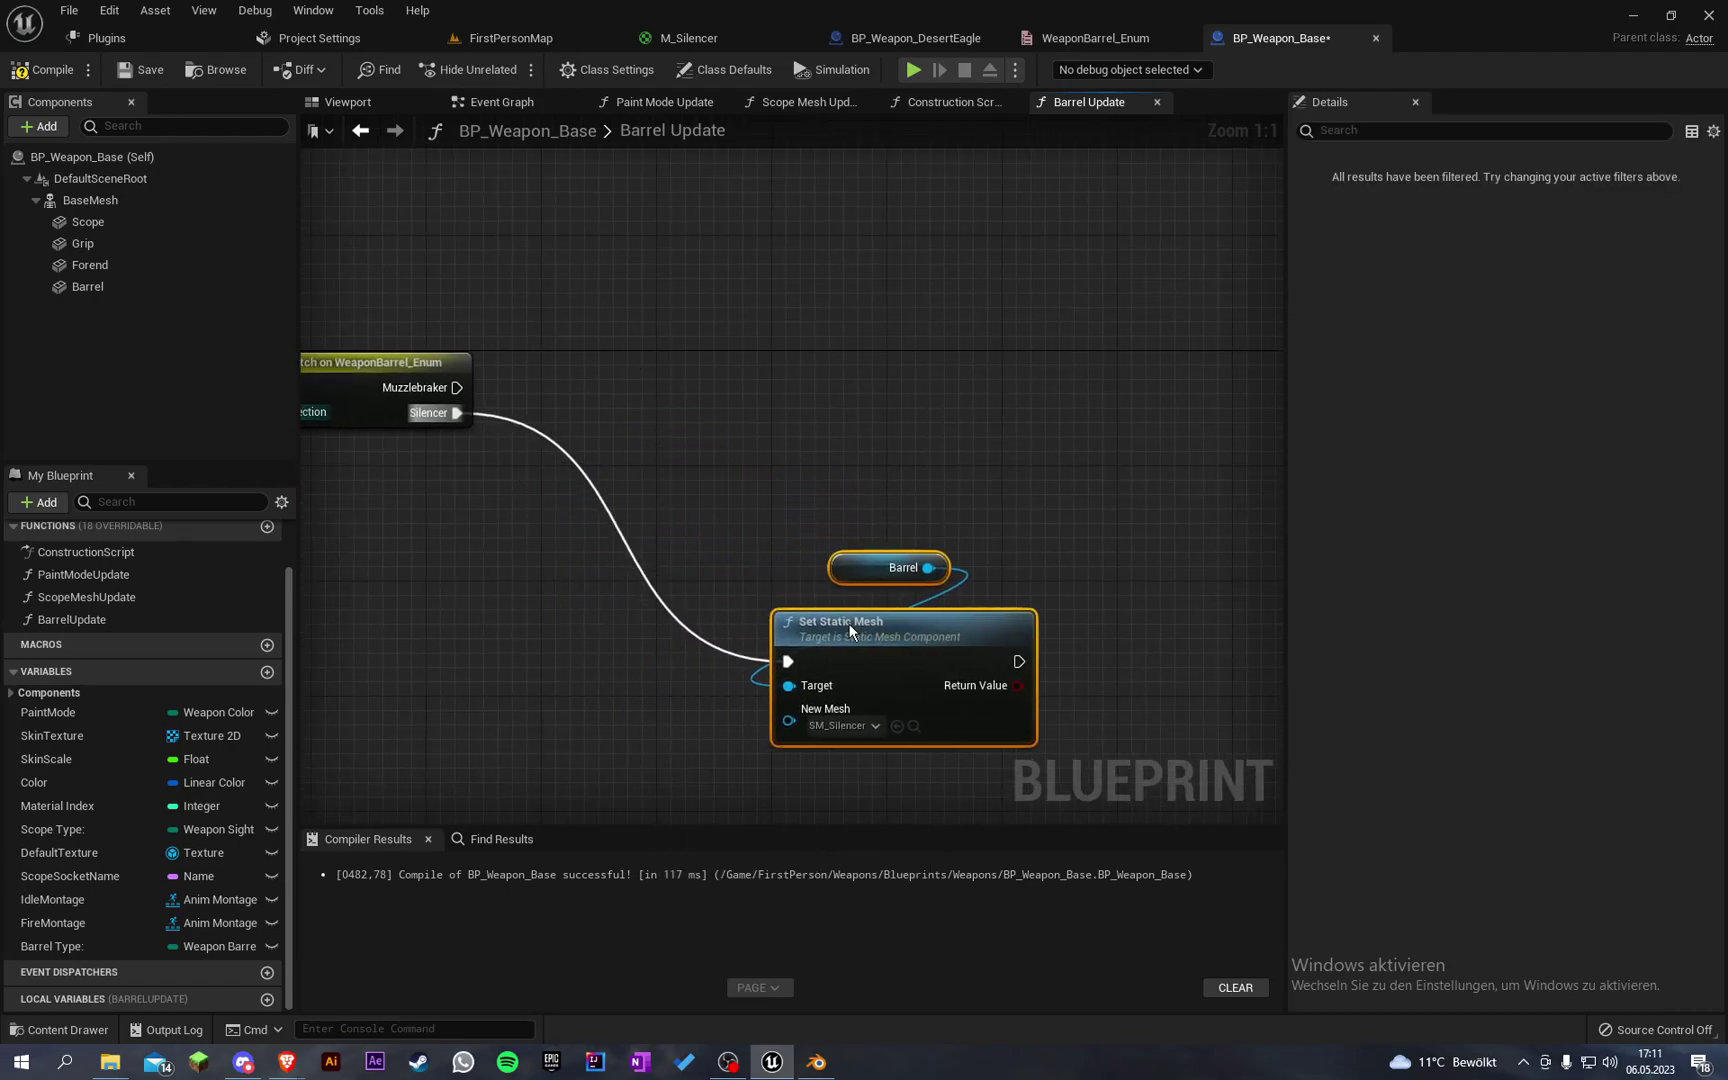
{"action": "left_click", "coordinate": [845, 666]}
{"action": "left_click_drag", "start_coordinate": [827, 423], "coordinate": [880, 629]}
{"action": "left_click", "coordinate": [919, 512]}
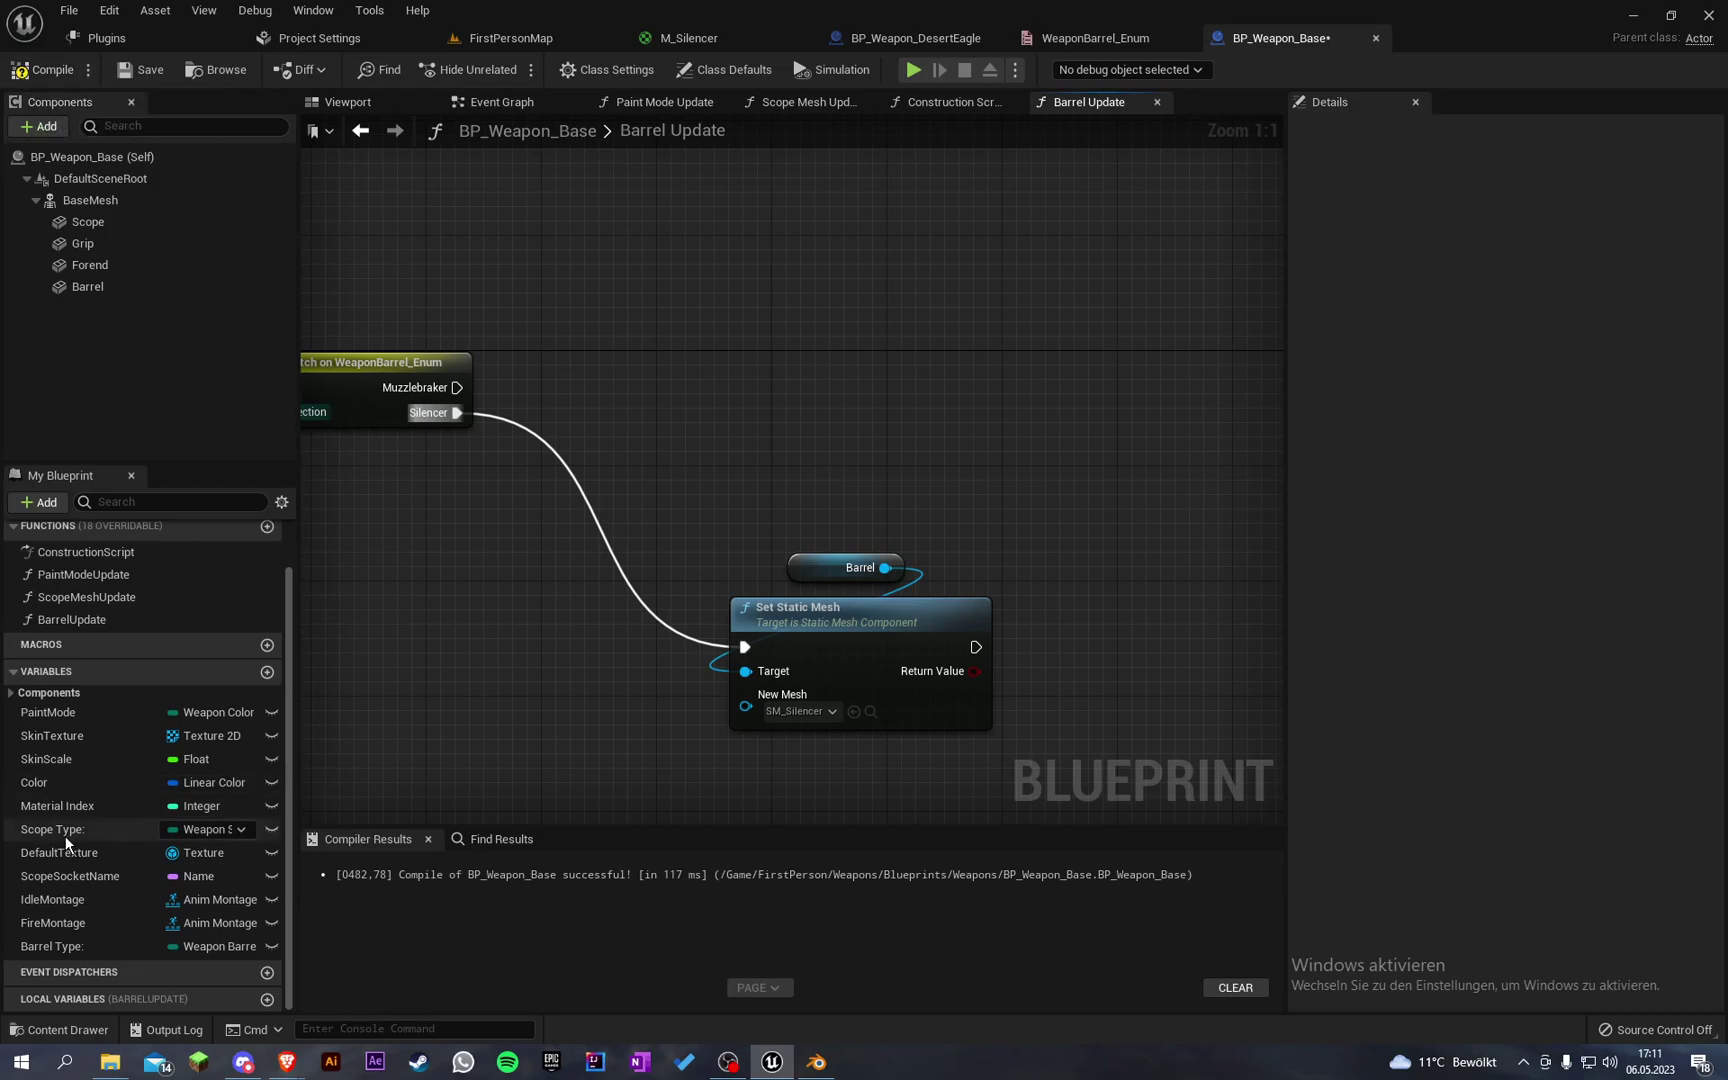
{"action": "left_click_drag", "start_coordinate": [657, 502], "coordinate": [1075, 724]}
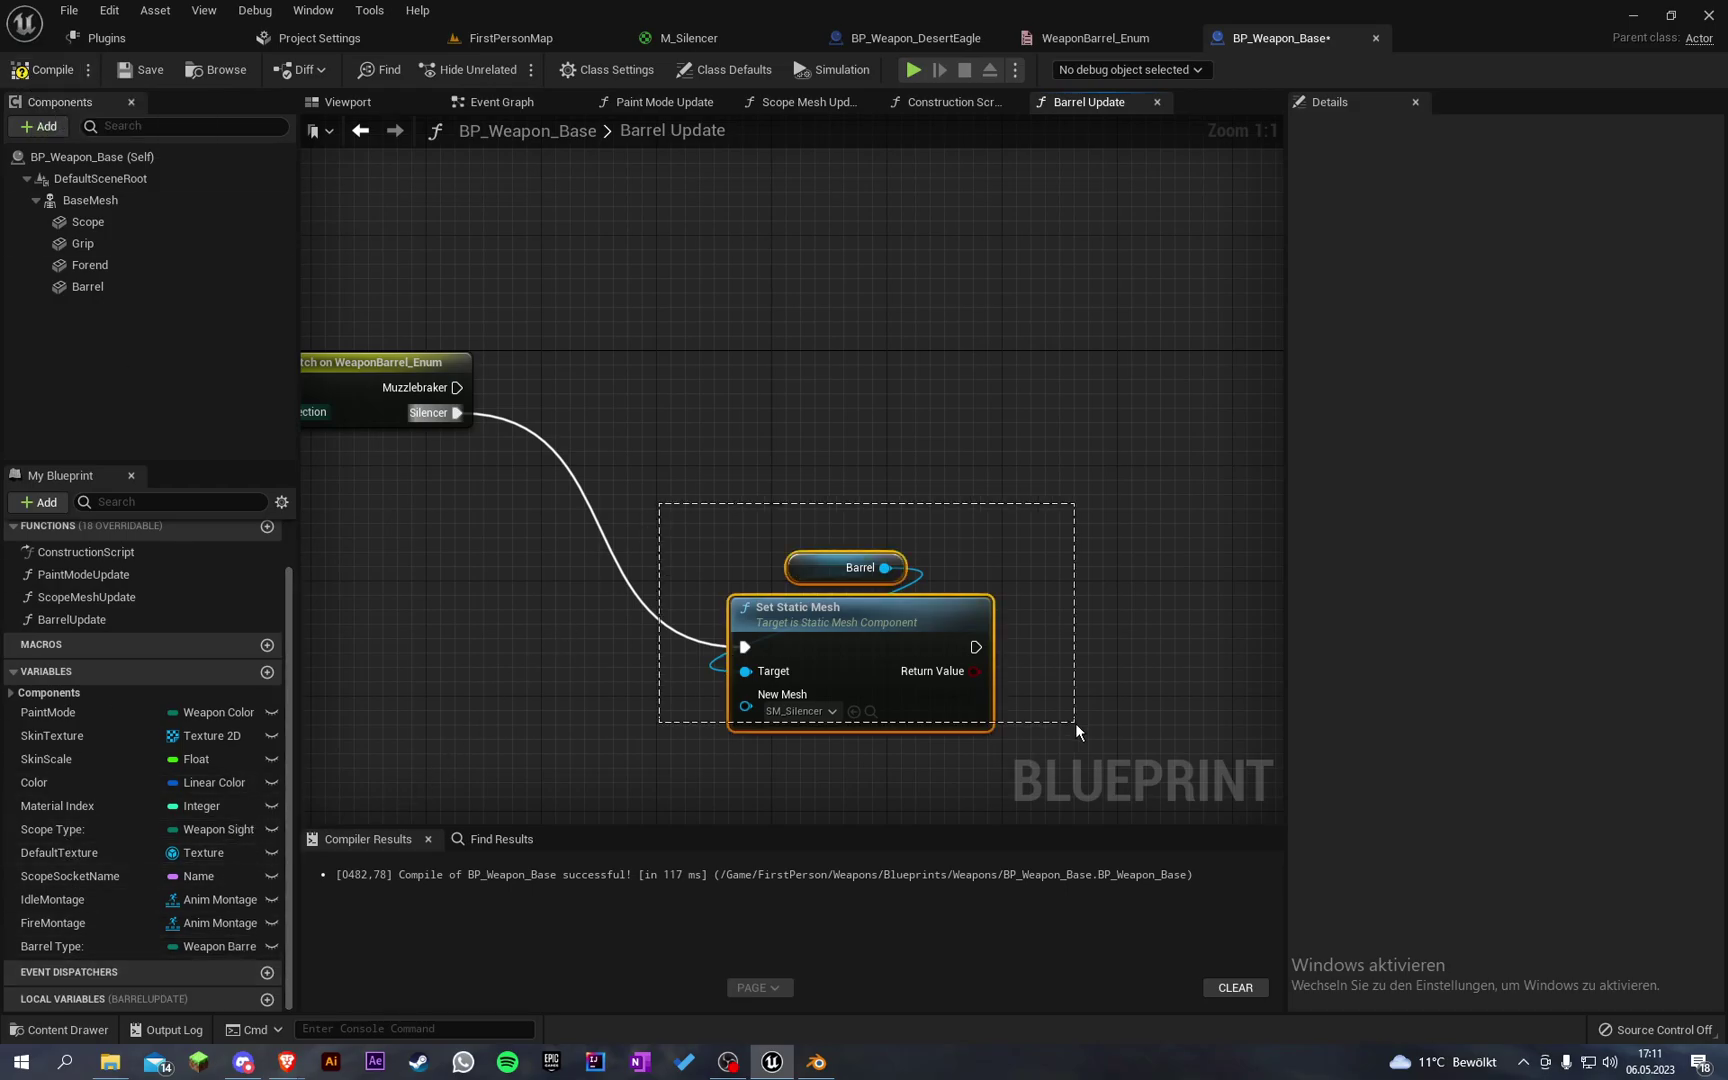
{"action": "left_click", "coordinate": [1075, 724]}
Step: Add an enumerator named None to WeaponBarrel_Enum, placed first in the list, and save the enum
{"action": "left_click", "coordinate": [340, 103]}
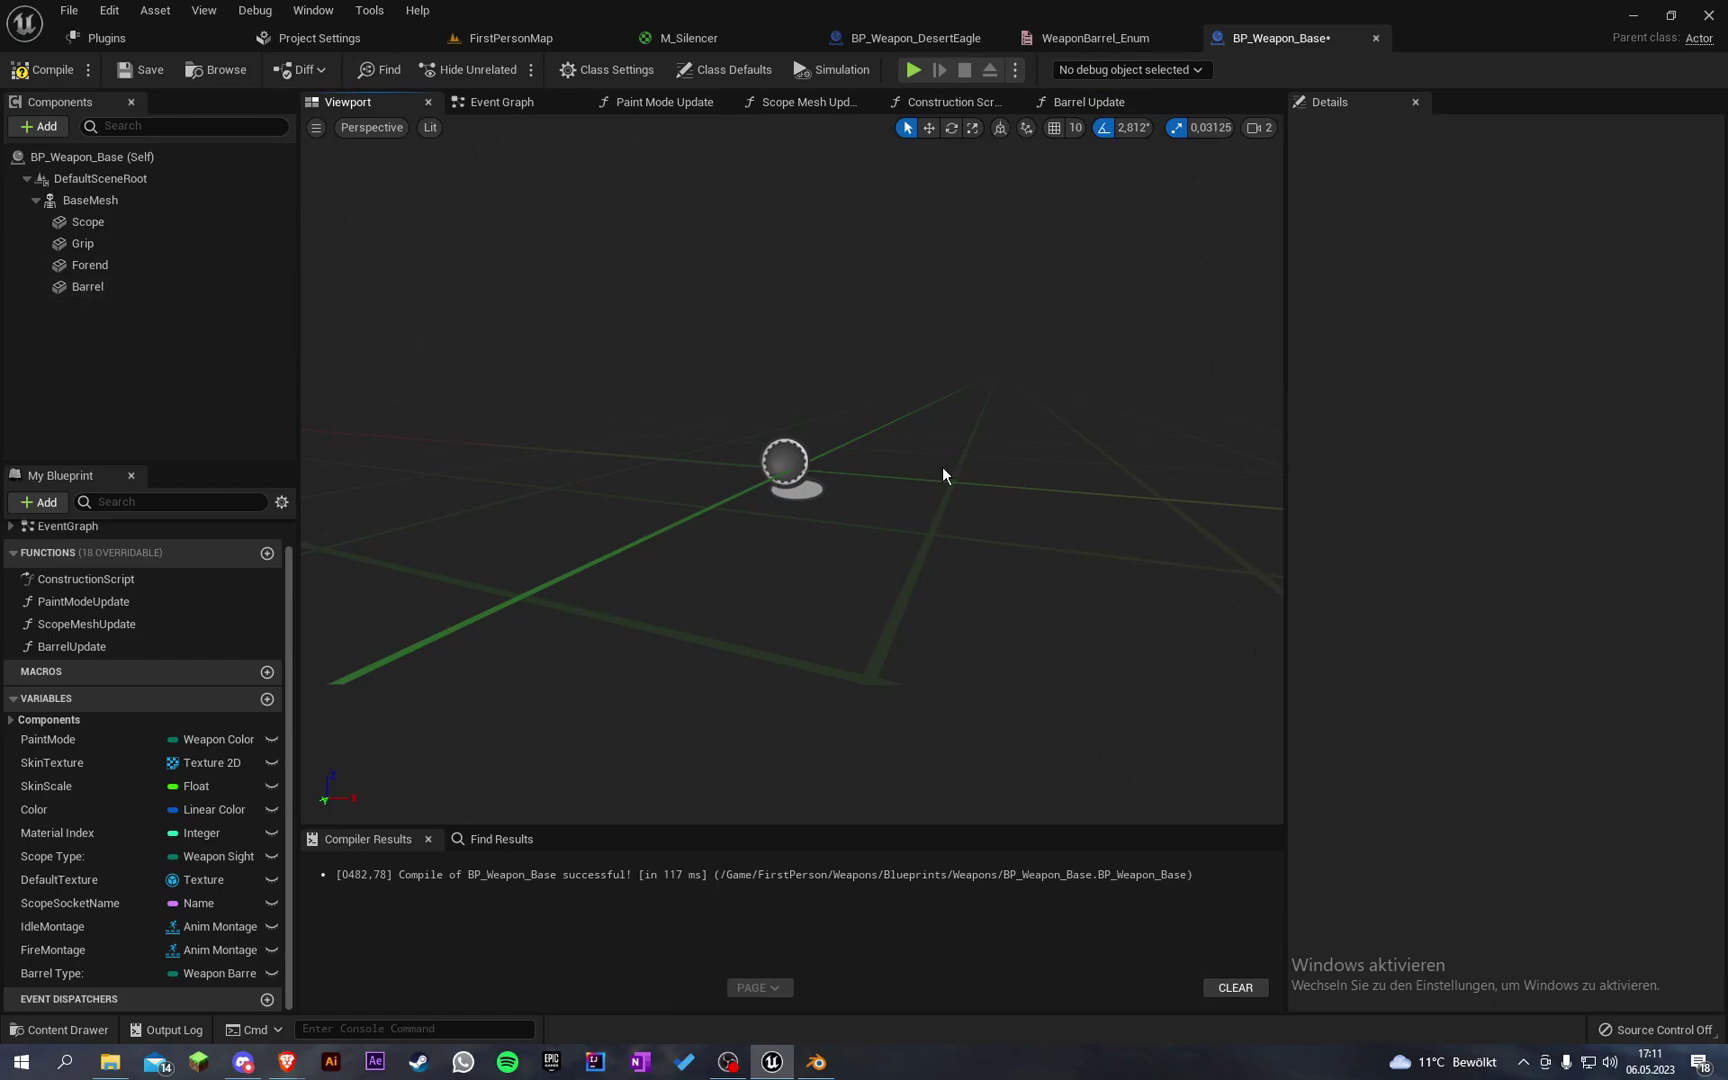
{"action": "left_click", "coordinate": [1090, 38]}
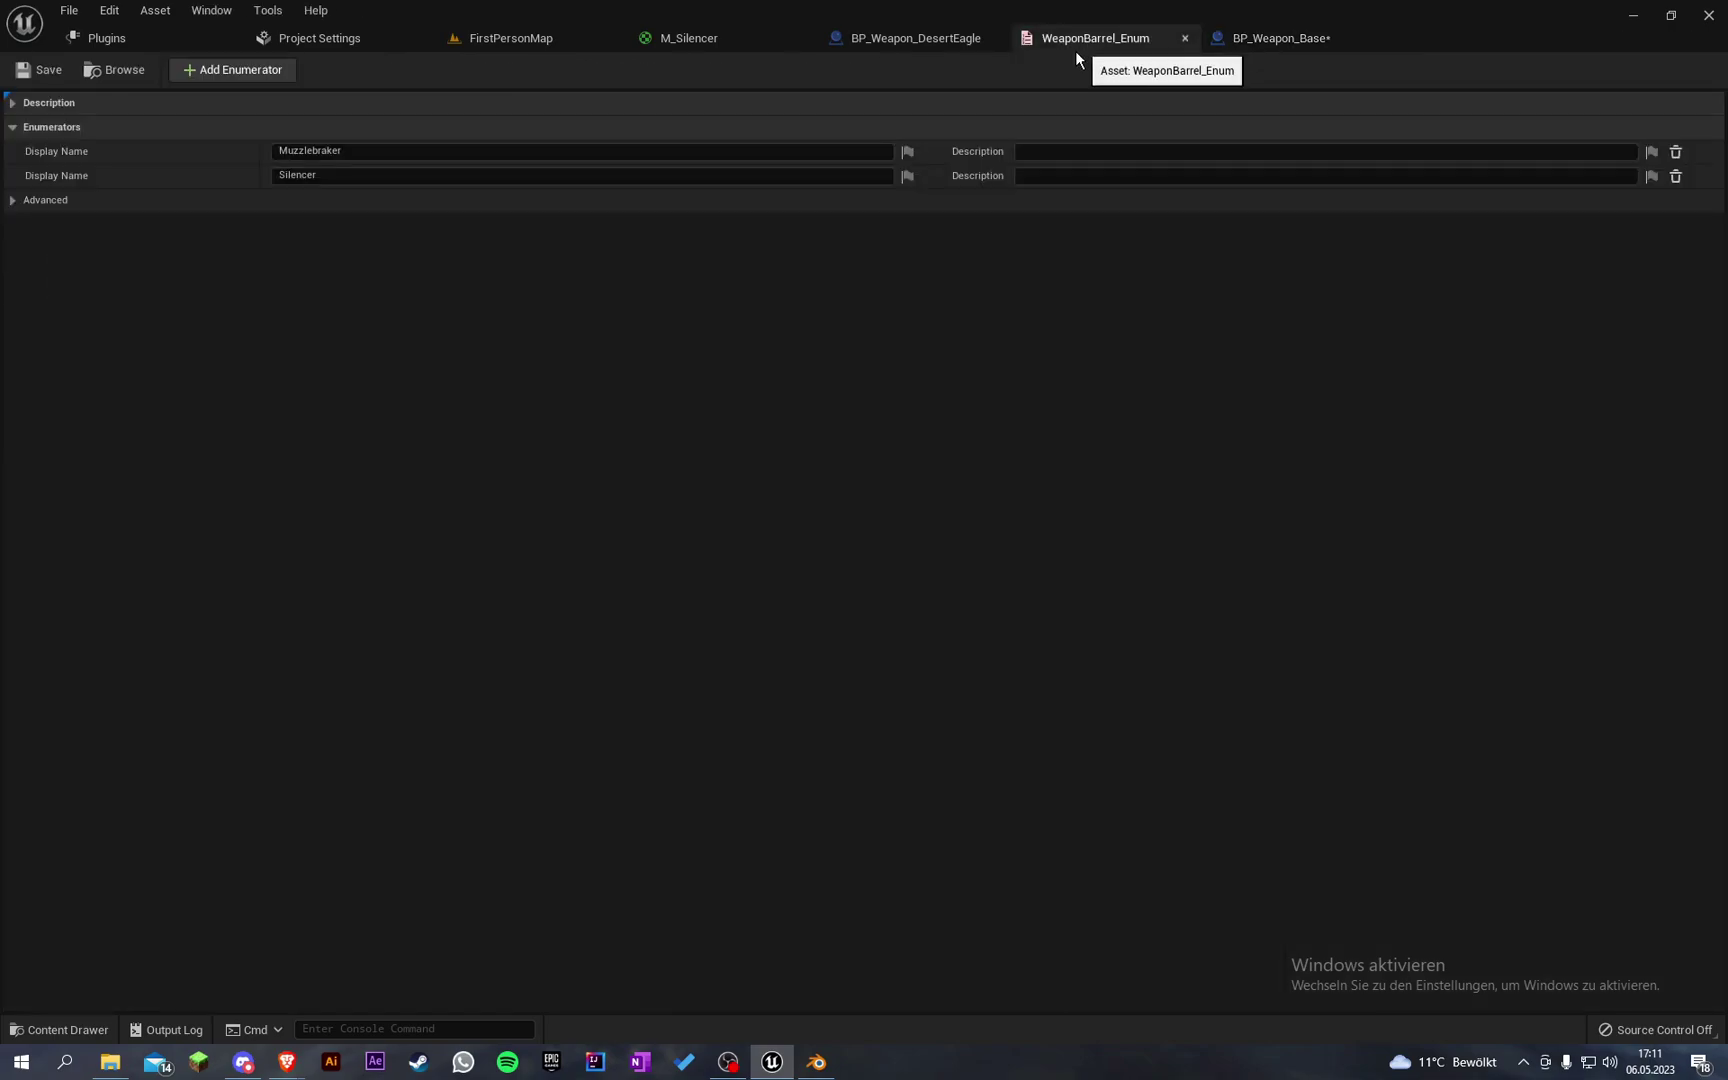
{"action": "left_click", "coordinate": [233, 70]}
{"action": "left_click", "coordinate": [352, 199]}
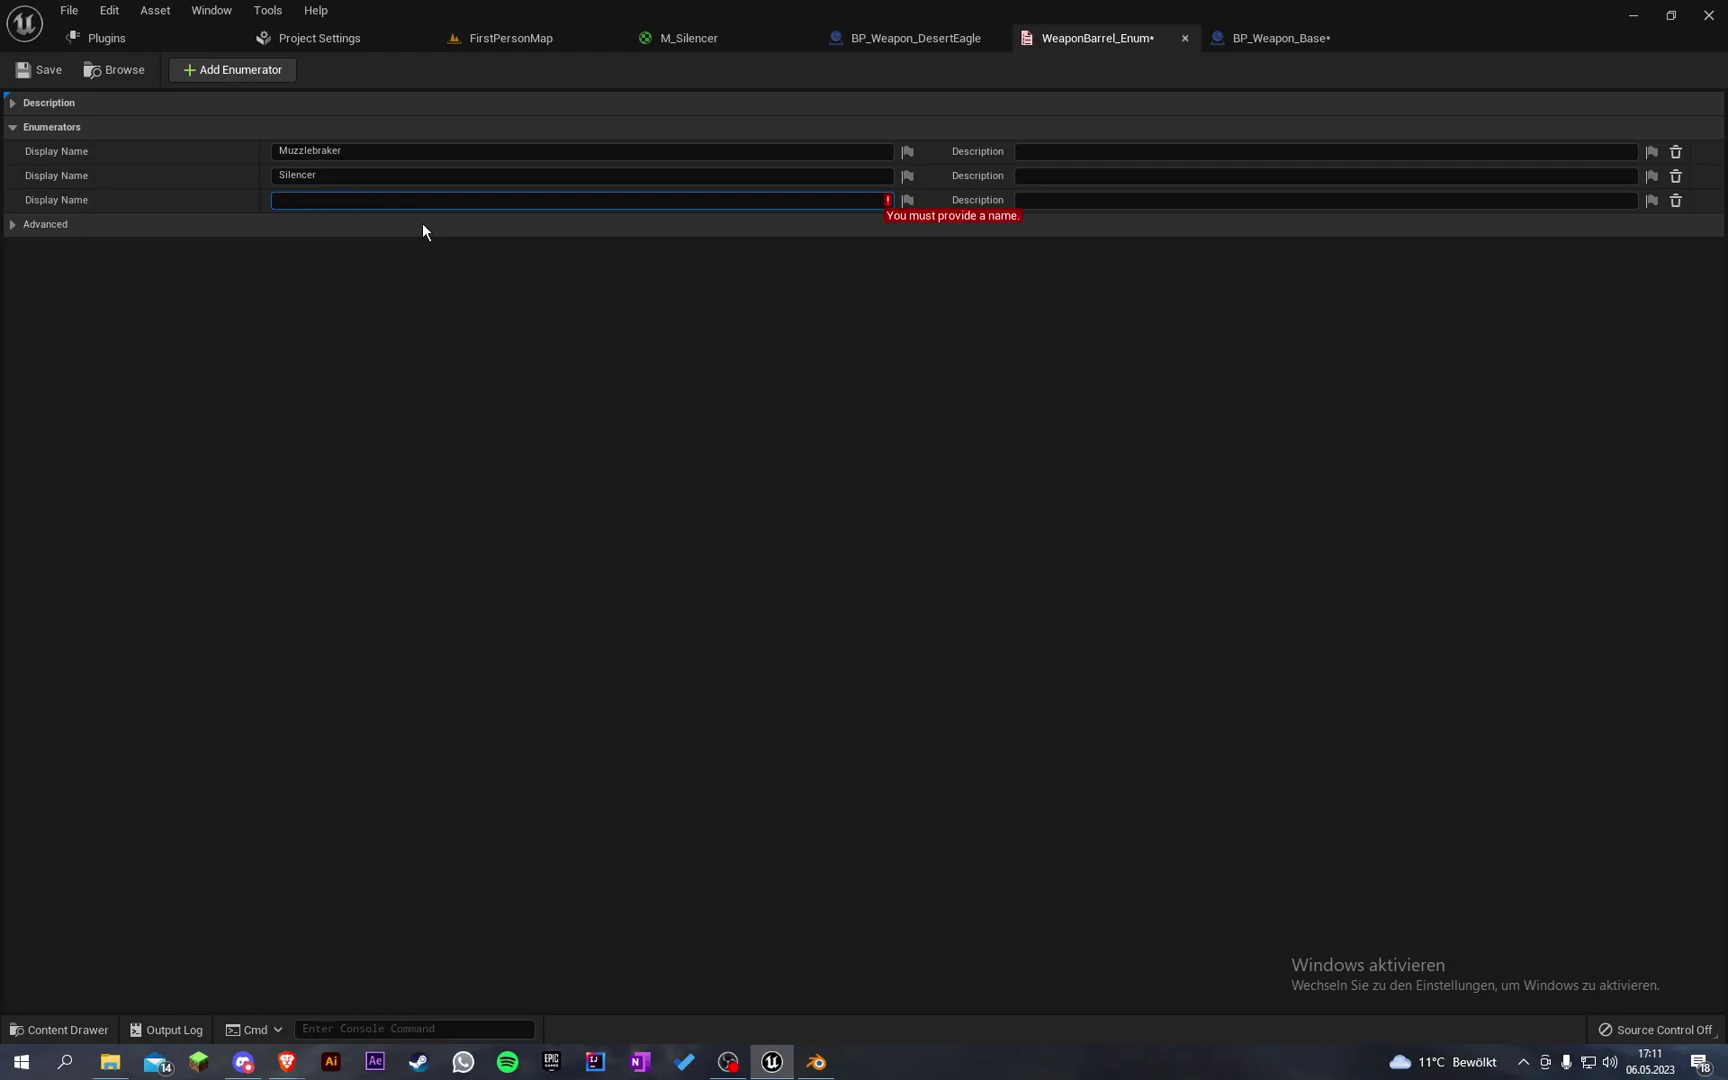
{"action": "type", "text": "None"}
{"action": "key", "text": "Return"}
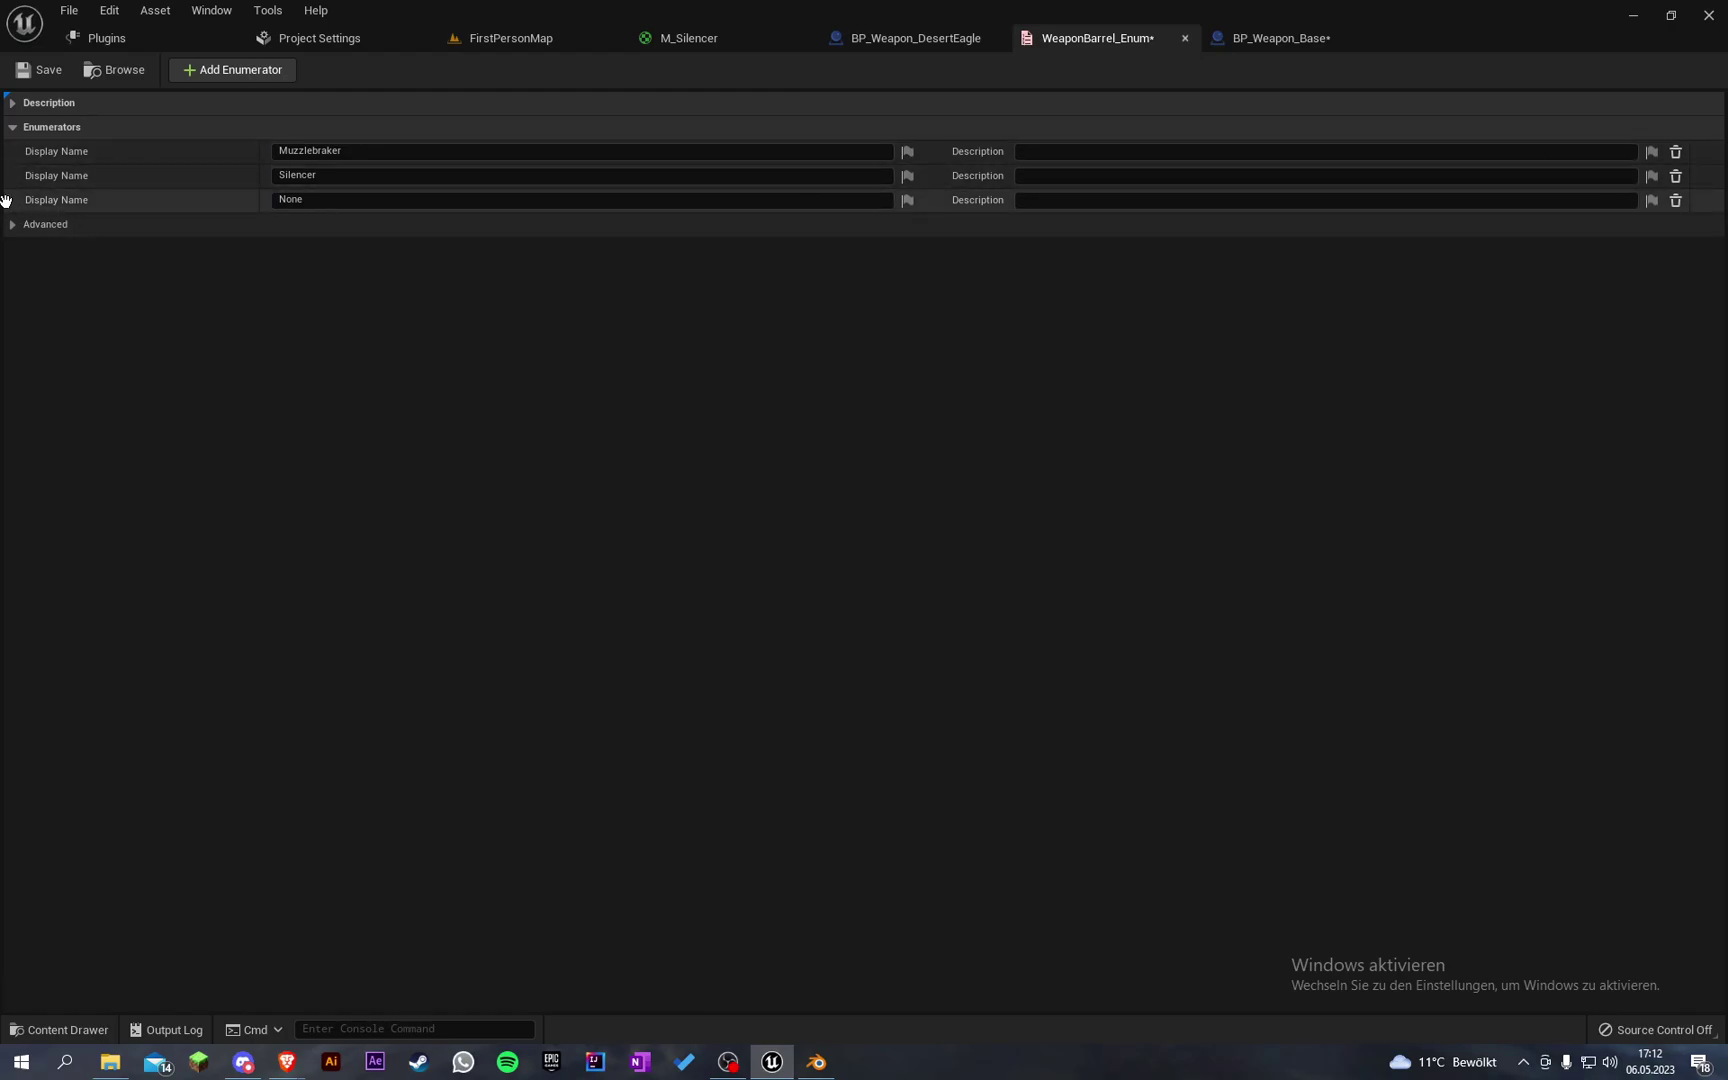
{"action": "left_click_drag", "start_coordinate": [5, 200], "coordinate": [10, 152]}
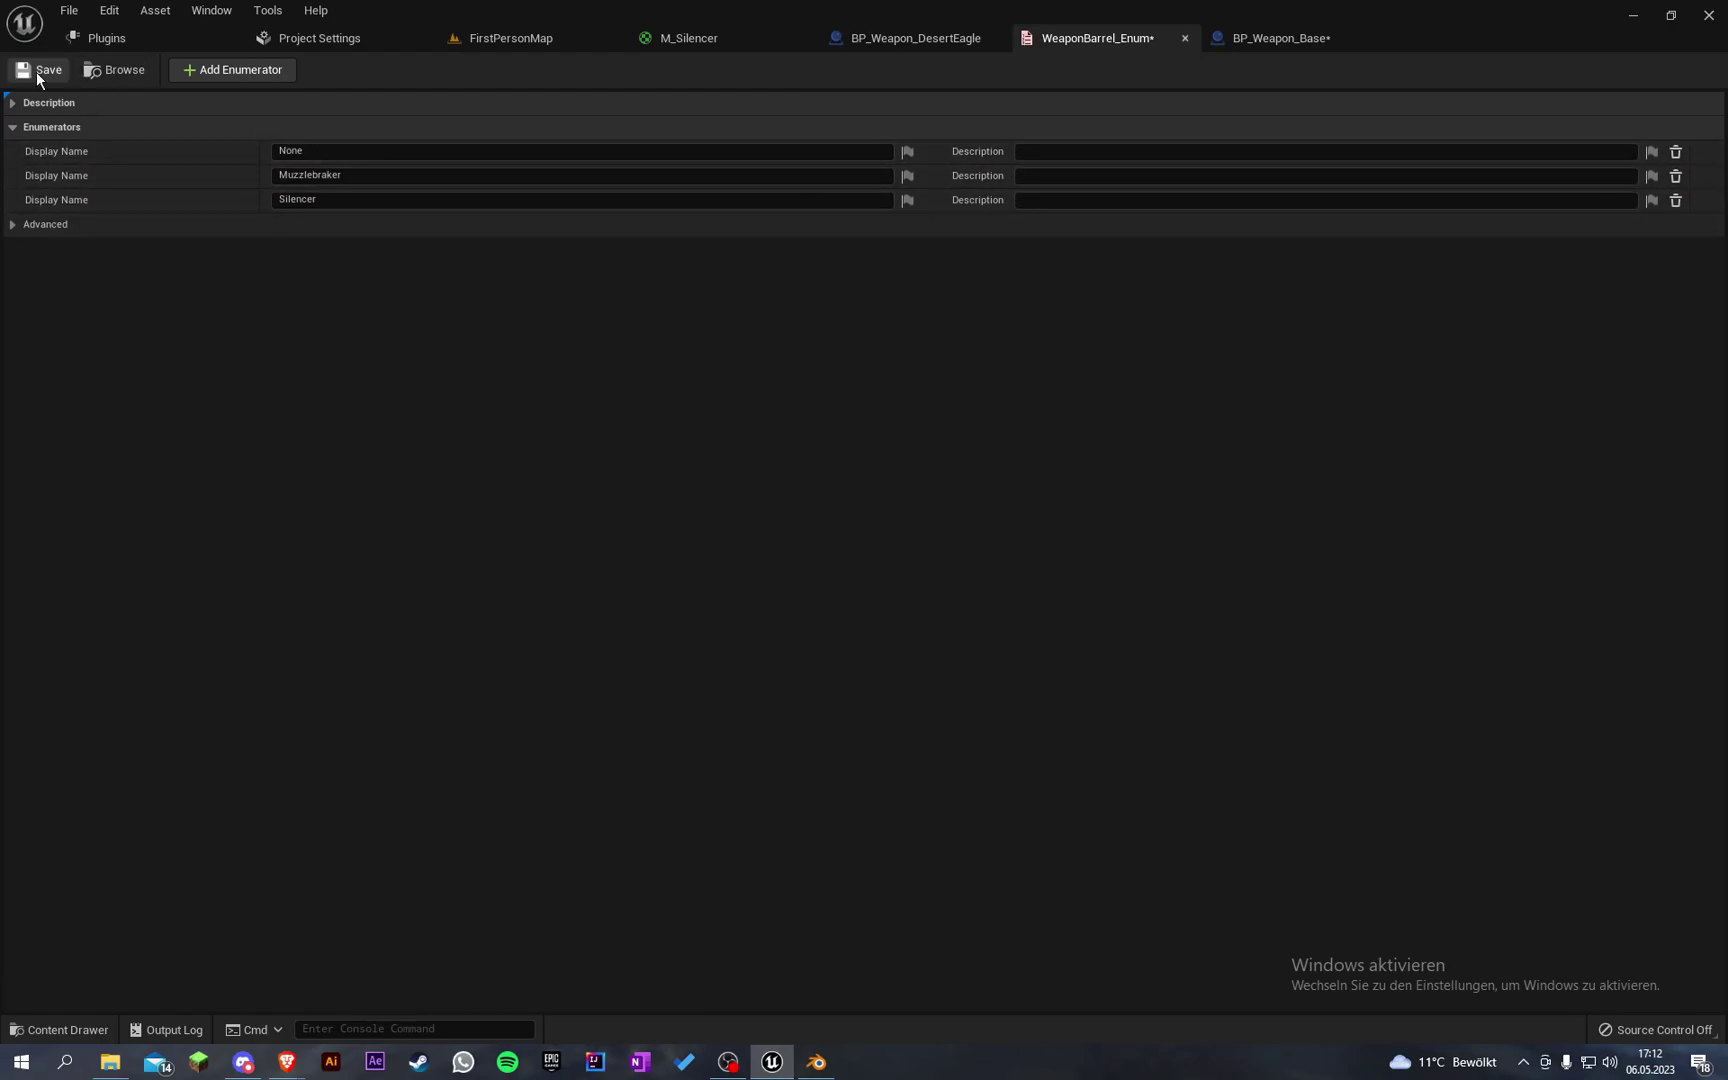
Step: Copy the Barrel getter and Set Static Mesh node in BP_Weapon_Base's Barrel Update and connect the copy to the switch's None output
{"action": "left_click", "coordinate": [1261, 37]}
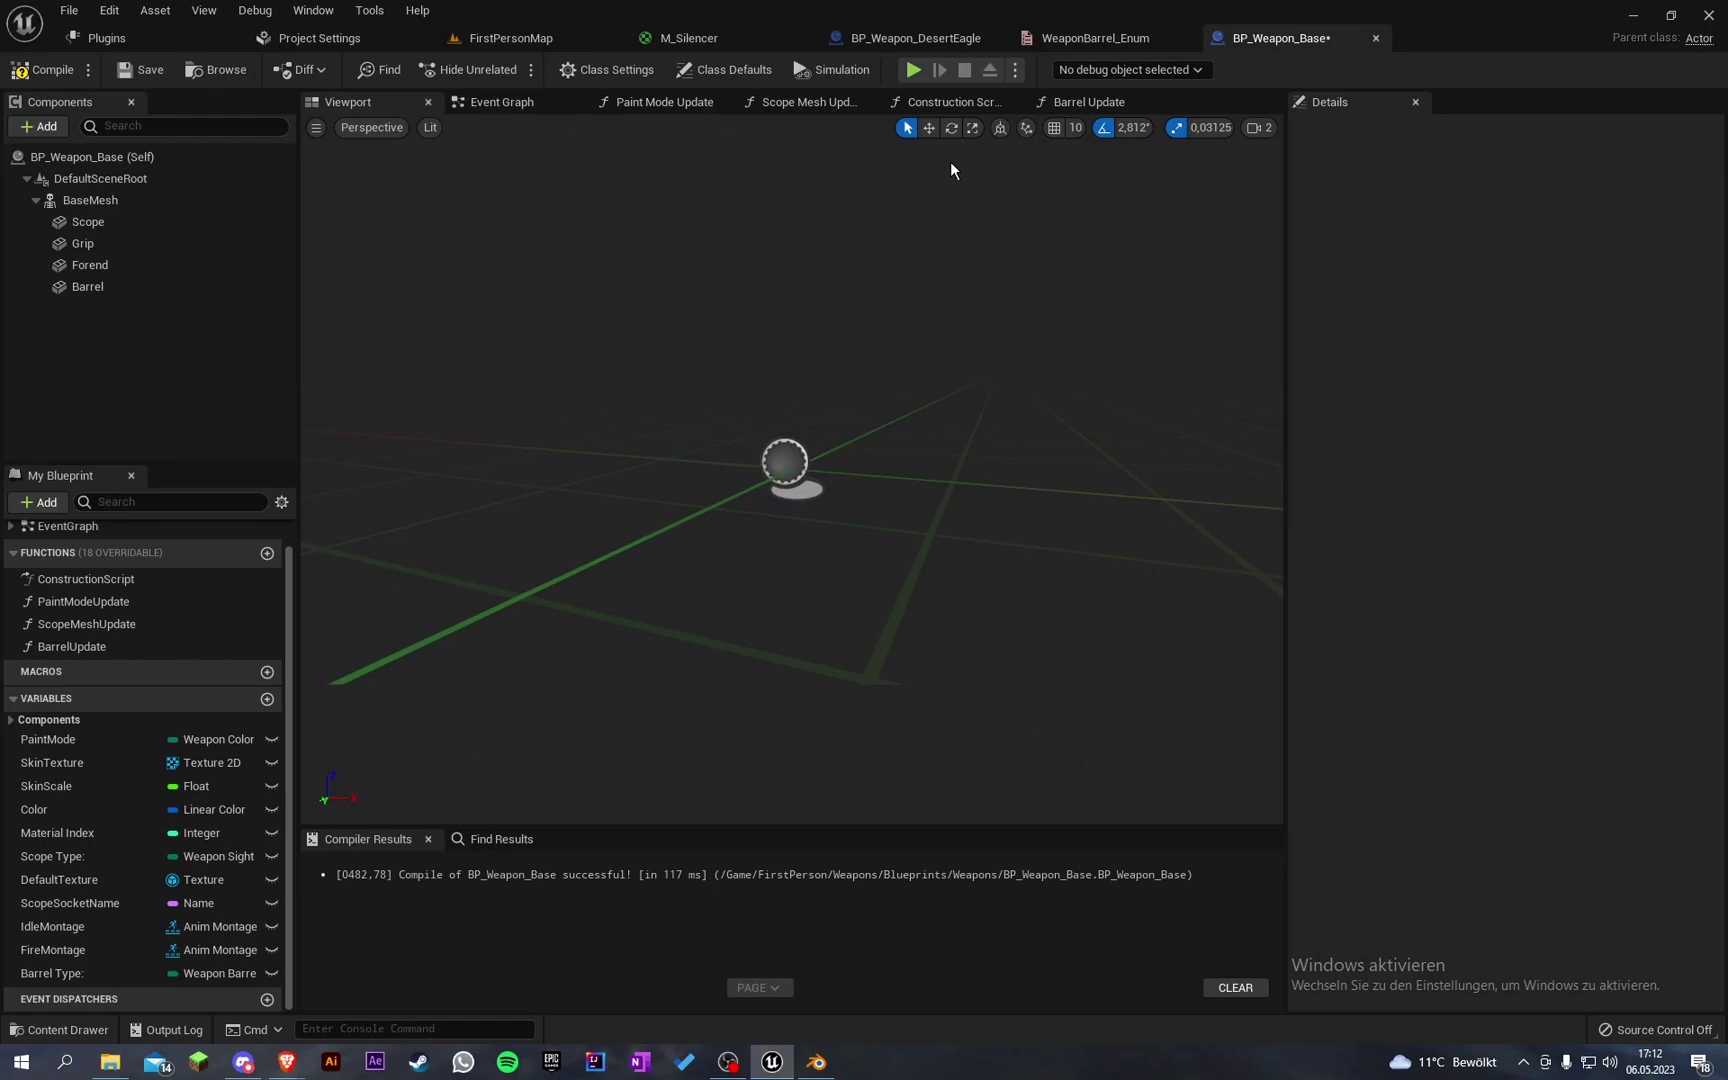
{"action": "left_click", "coordinate": [1119, 106]}
{"action": "right_click_drag", "start_coordinate": [715, 373], "coordinate": [582, 432]}
{"action": "left_click_drag", "start_coordinate": [819, 441], "coordinate": [904, 717]}
{"action": "key", "text": "ctrl+c"}
{"action": "right_click_drag", "start_coordinate": [700, 400], "coordinate": [762, 558]}
{"action": "key", "text": "ctrl+v"}
{"action": "left_click_drag", "start_coordinate": [713, 373], "coordinate": [483, 589]}
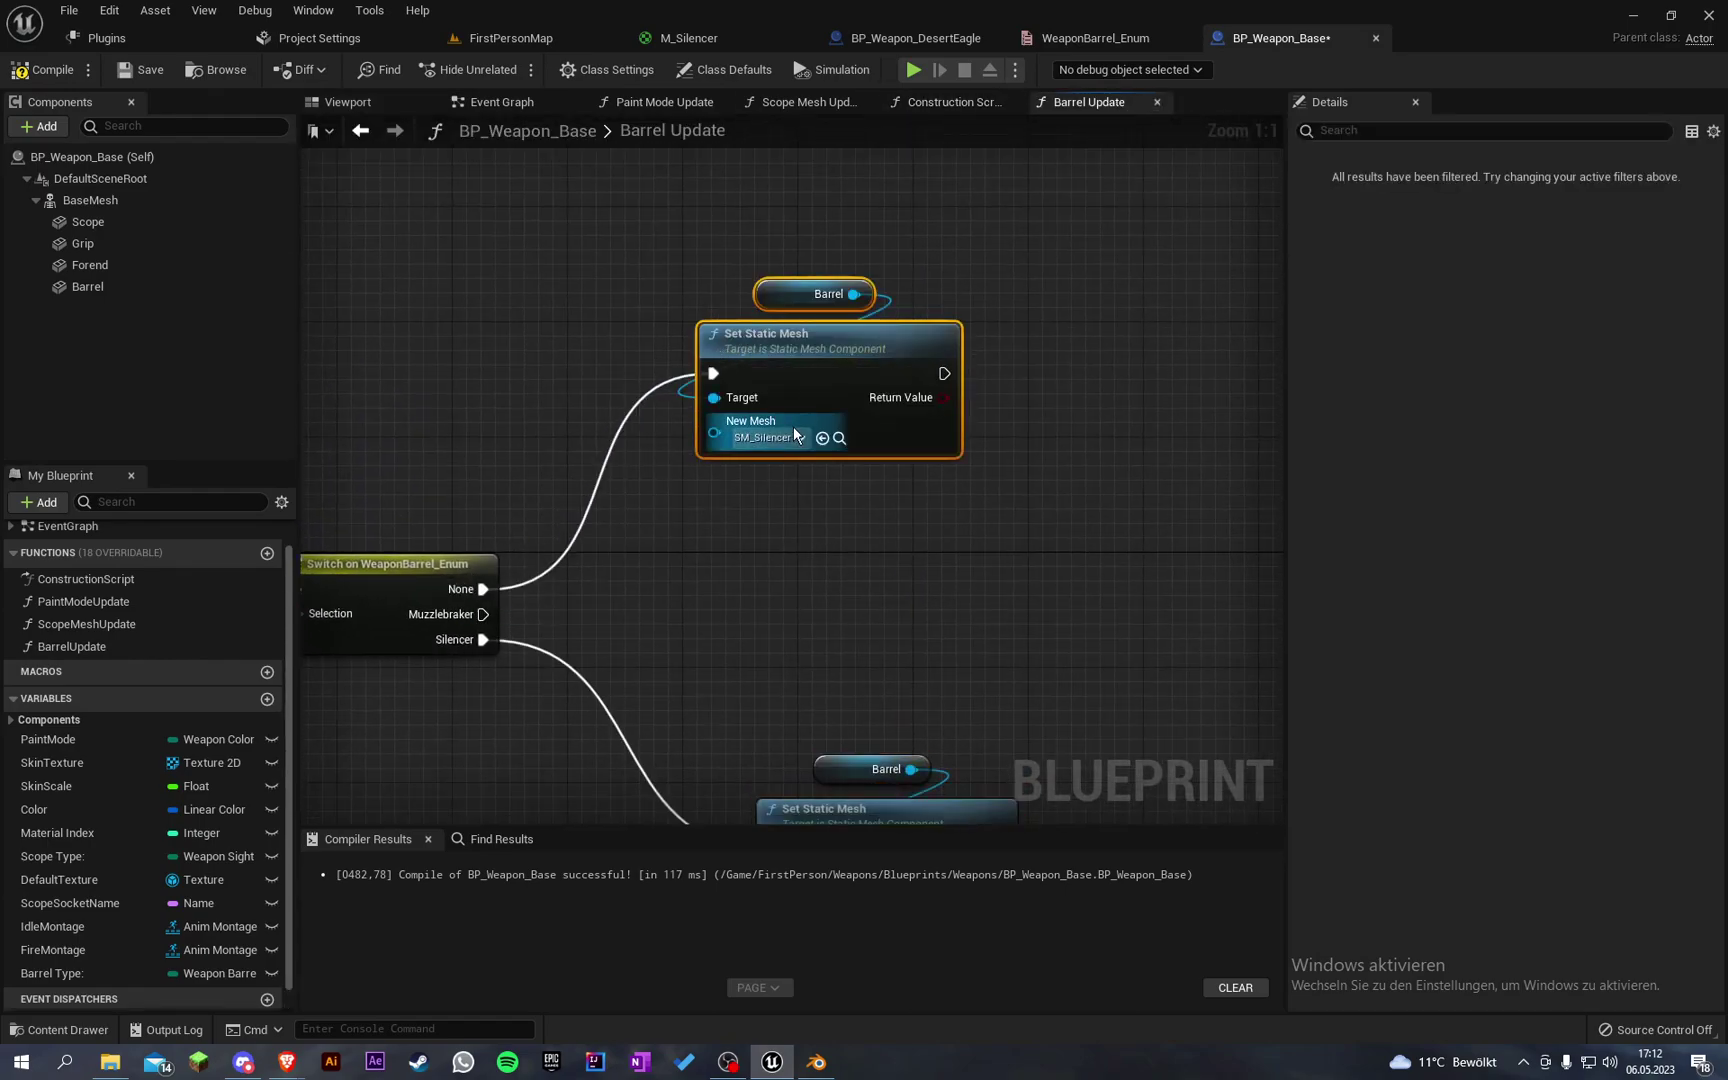
Step: Clear the New Mesh asset on the None branch's Set Static Mesh node
{"action": "left_click", "coordinate": [794, 437]}
{"action": "left_click", "coordinate": [836, 486]}
{"action": "left_click_drag", "start_coordinate": [816, 224], "coordinate": [816, 224]}
Step: Move the None branch's nodes higher above the switch, and compile and save BP_Weapon_Base
{"action": "right_click_drag", "start_coordinate": [822, 312], "coordinate": [834, 516]}
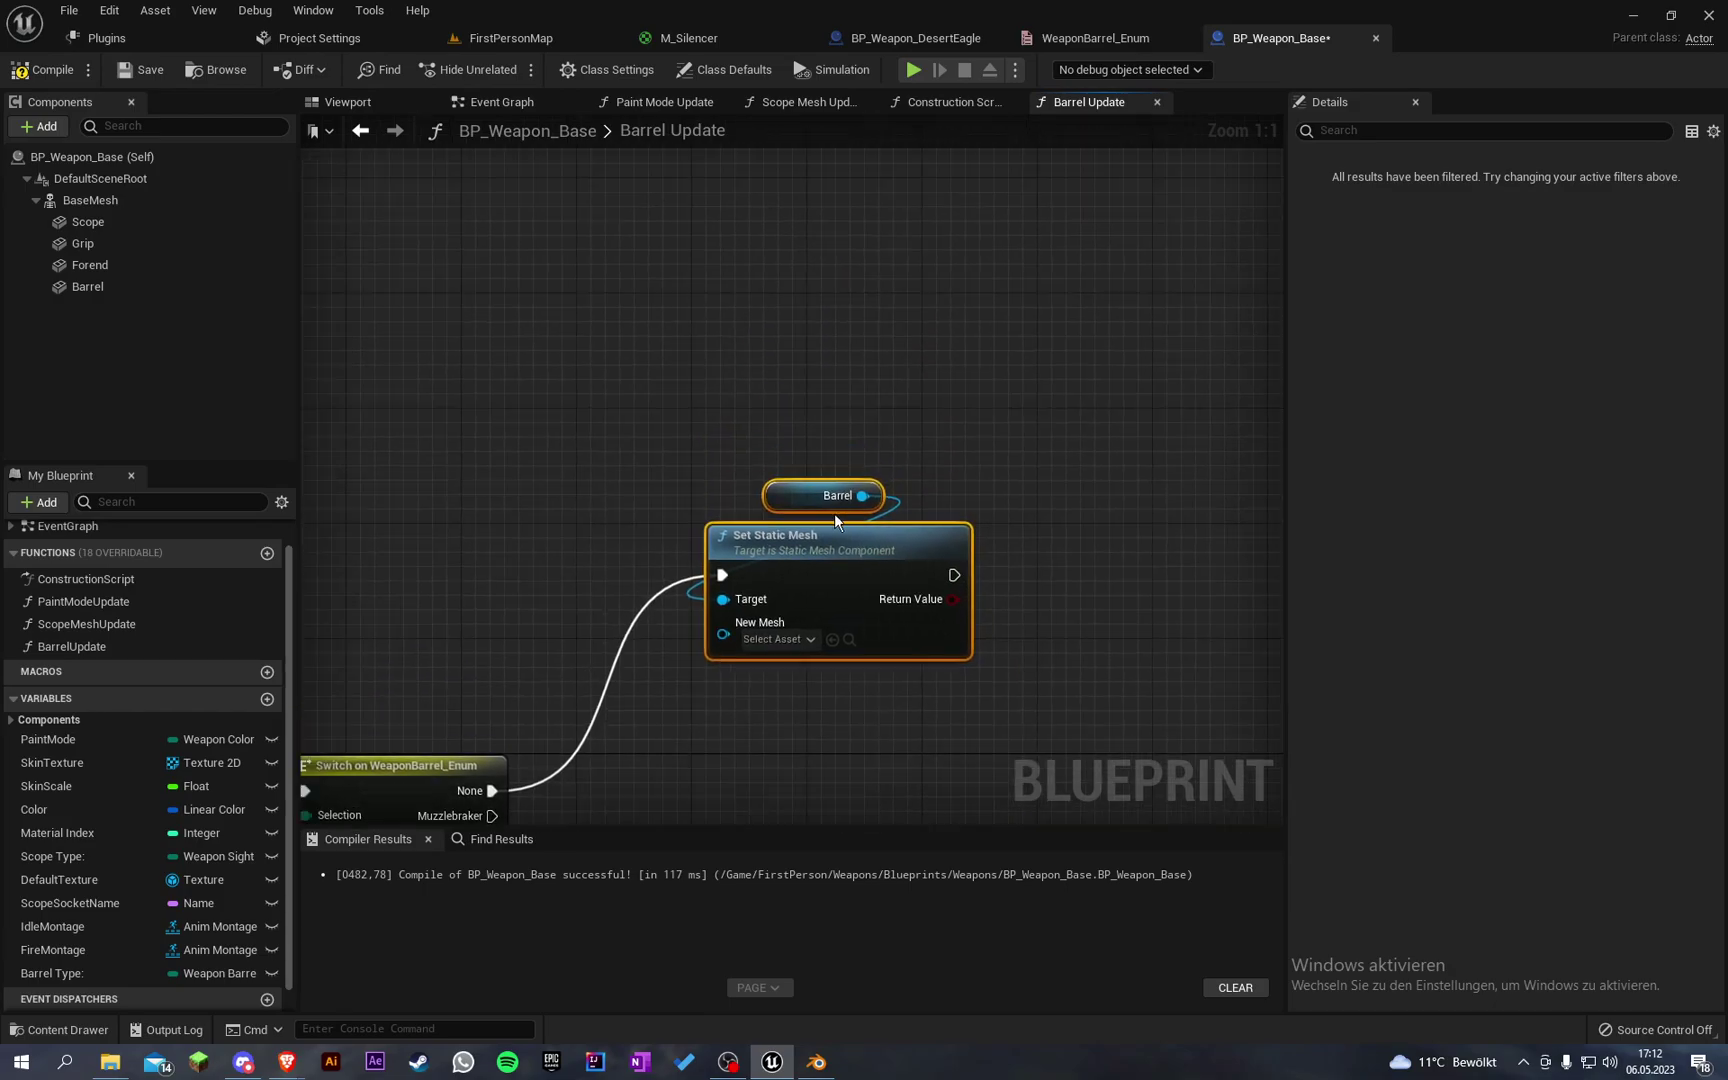
{"action": "left_click", "coordinate": [840, 500]}
{"action": "left_click_drag", "start_coordinate": [859, 427], "coordinate": [840, 545]}
{"action": "left_click_drag", "start_coordinate": [836, 555], "coordinate": [848, 284]}
{"action": "left_click", "coordinate": [928, 508]}
{"action": "right_click_drag", "start_coordinate": [928, 508], "coordinate": [694, 284]}
{"action": "left_click", "coordinate": [45, 69]}
{"action": "left_click", "coordinate": [138, 70]}
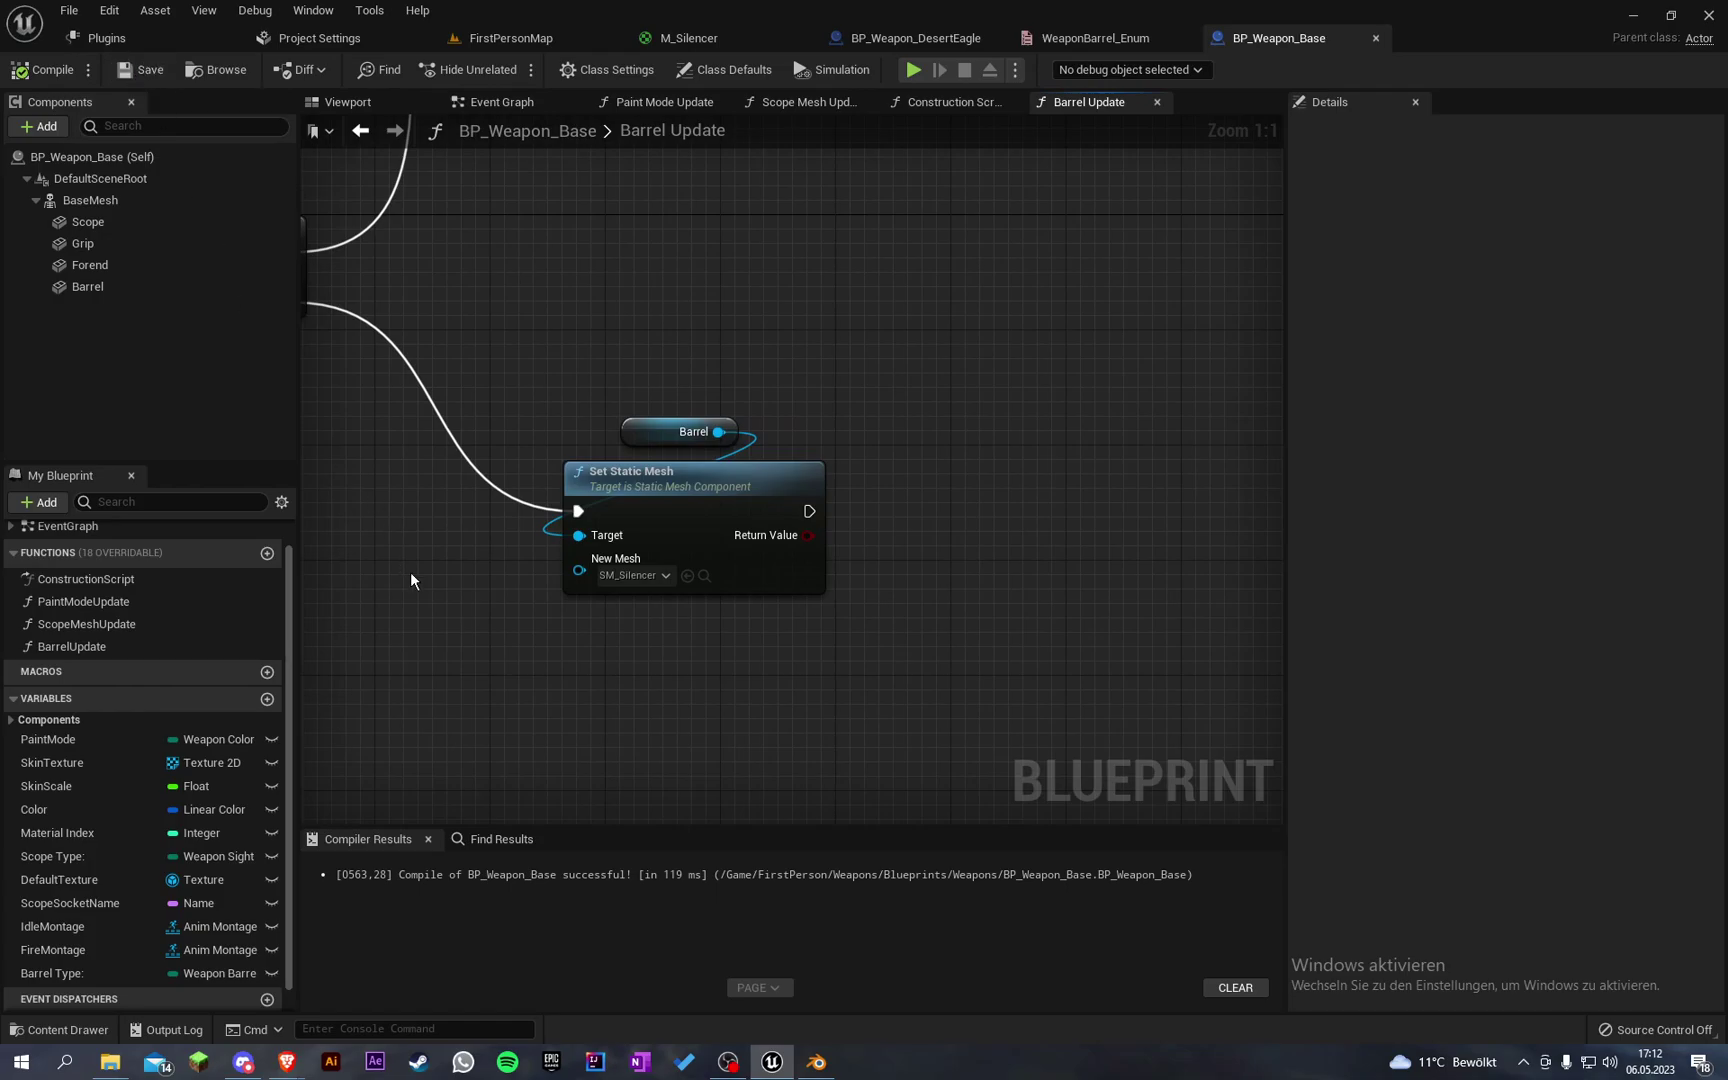
Step: Move the Silencer branch's Barrel getter and Set Static Mesh node slightly lower
{"action": "right_click_drag", "start_coordinate": [651, 673], "coordinate": [600, 674]}
{"action": "left_click_drag", "start_coordinate": [826, 640], "coordinate": [596, 443]}
{"action": "left_click", "coordinate": [590, 432]}
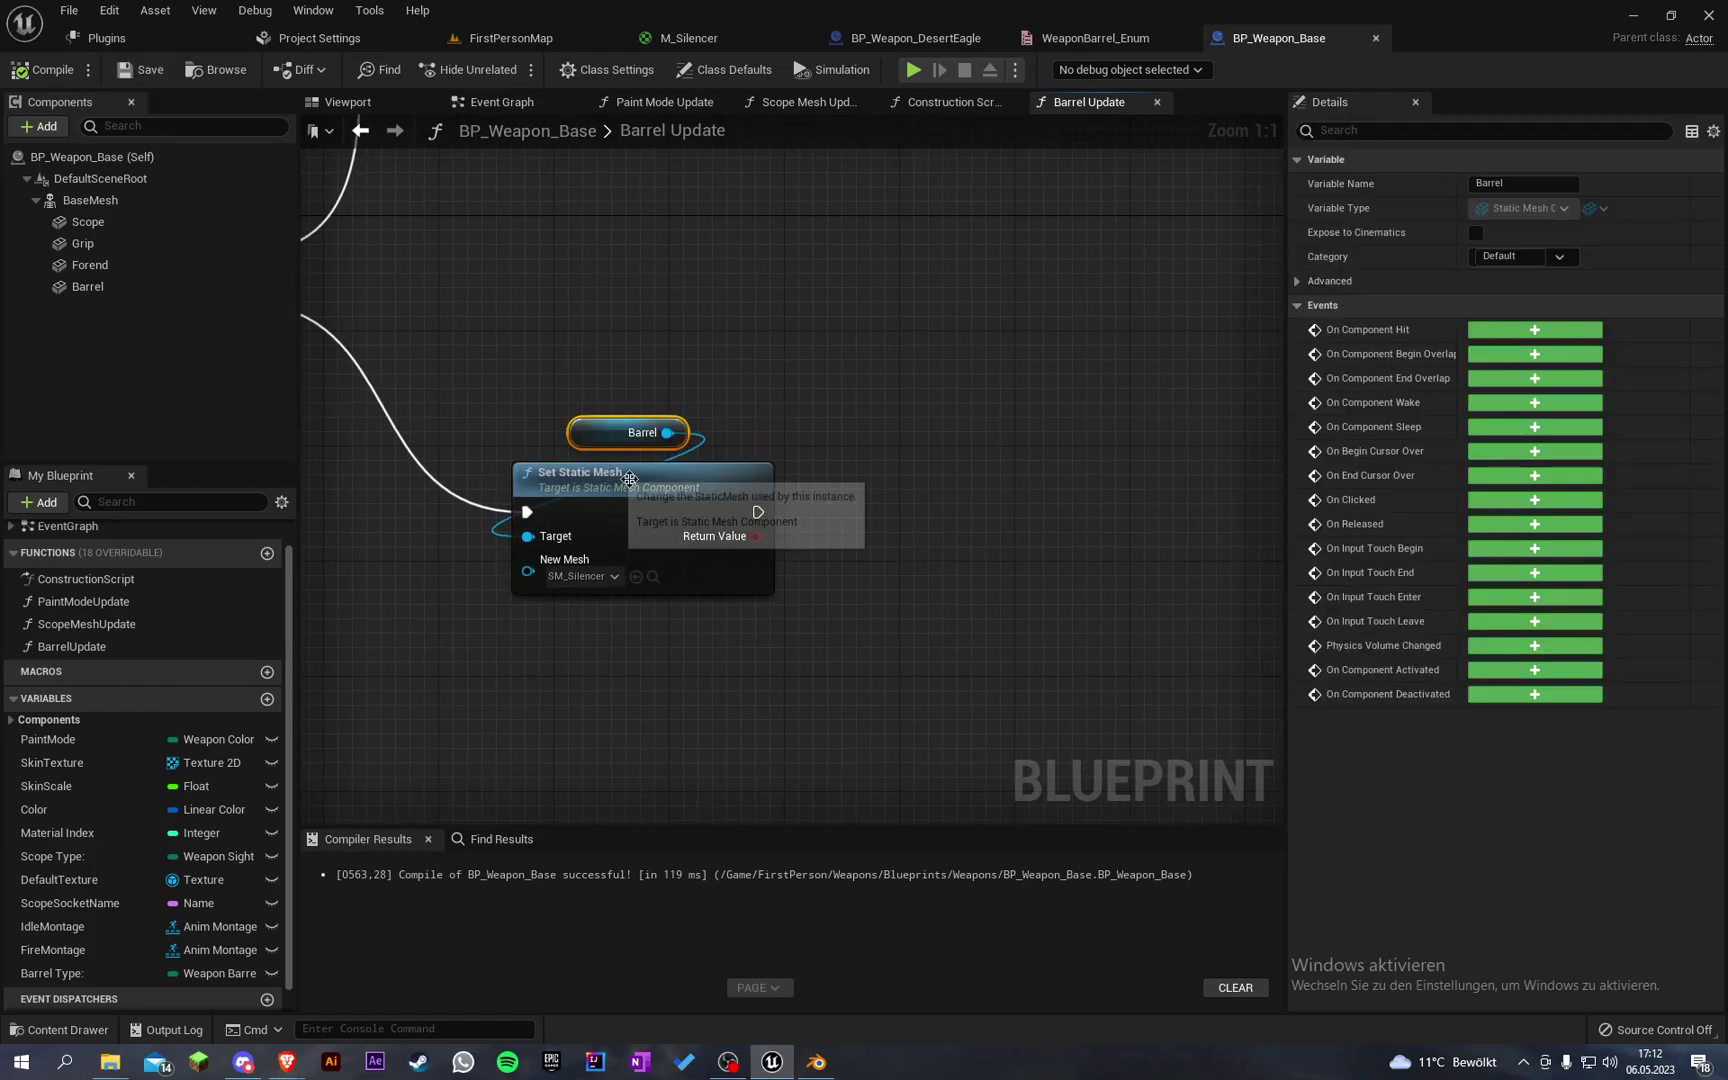
{"action": "left_click_drag", "start_coordinate": [704, 408], "coordinate": [557, 550]}
{"action": "left_click", "coordinate": [740, 508]}
{"action": "right_click_drag", "start_coordinate": [740, 508], "coordinate": [824, 488]}
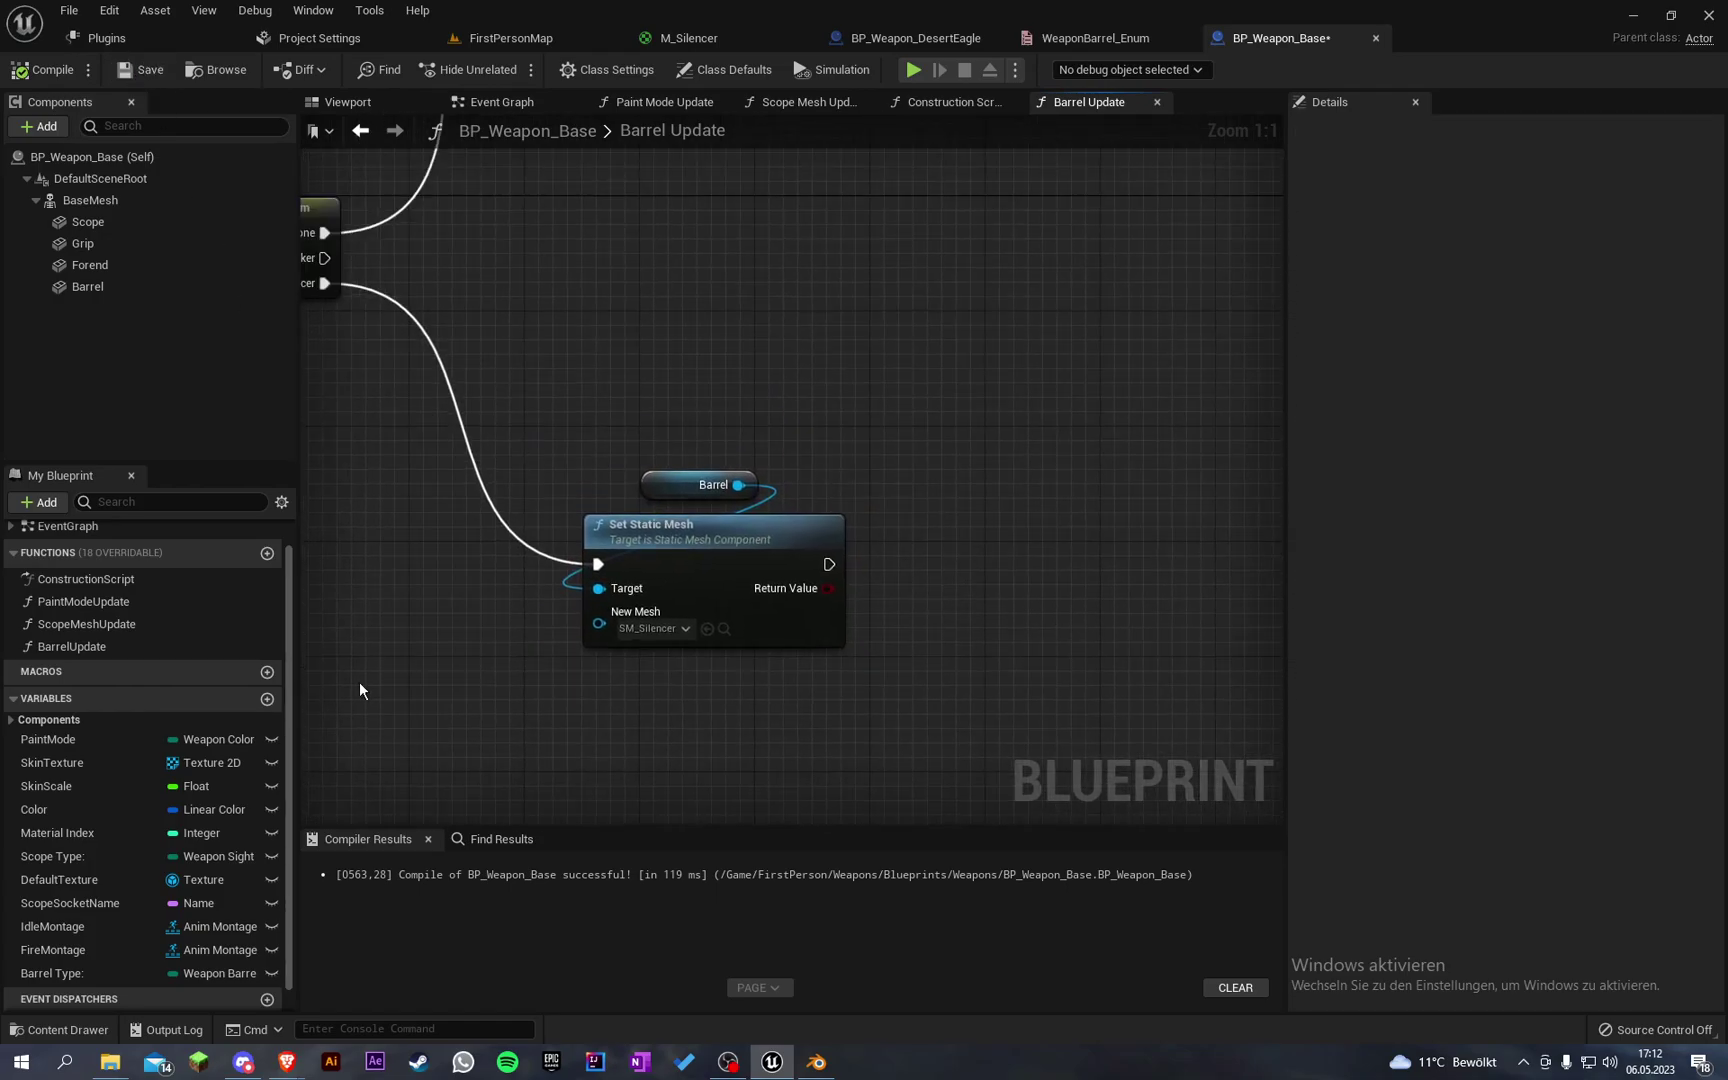
Step: Add a variable named BarrelSocket of type Name
{"action": "left_click", "coordinate": [264, 701]}
{"action": "key", "text": "BackSpace"}
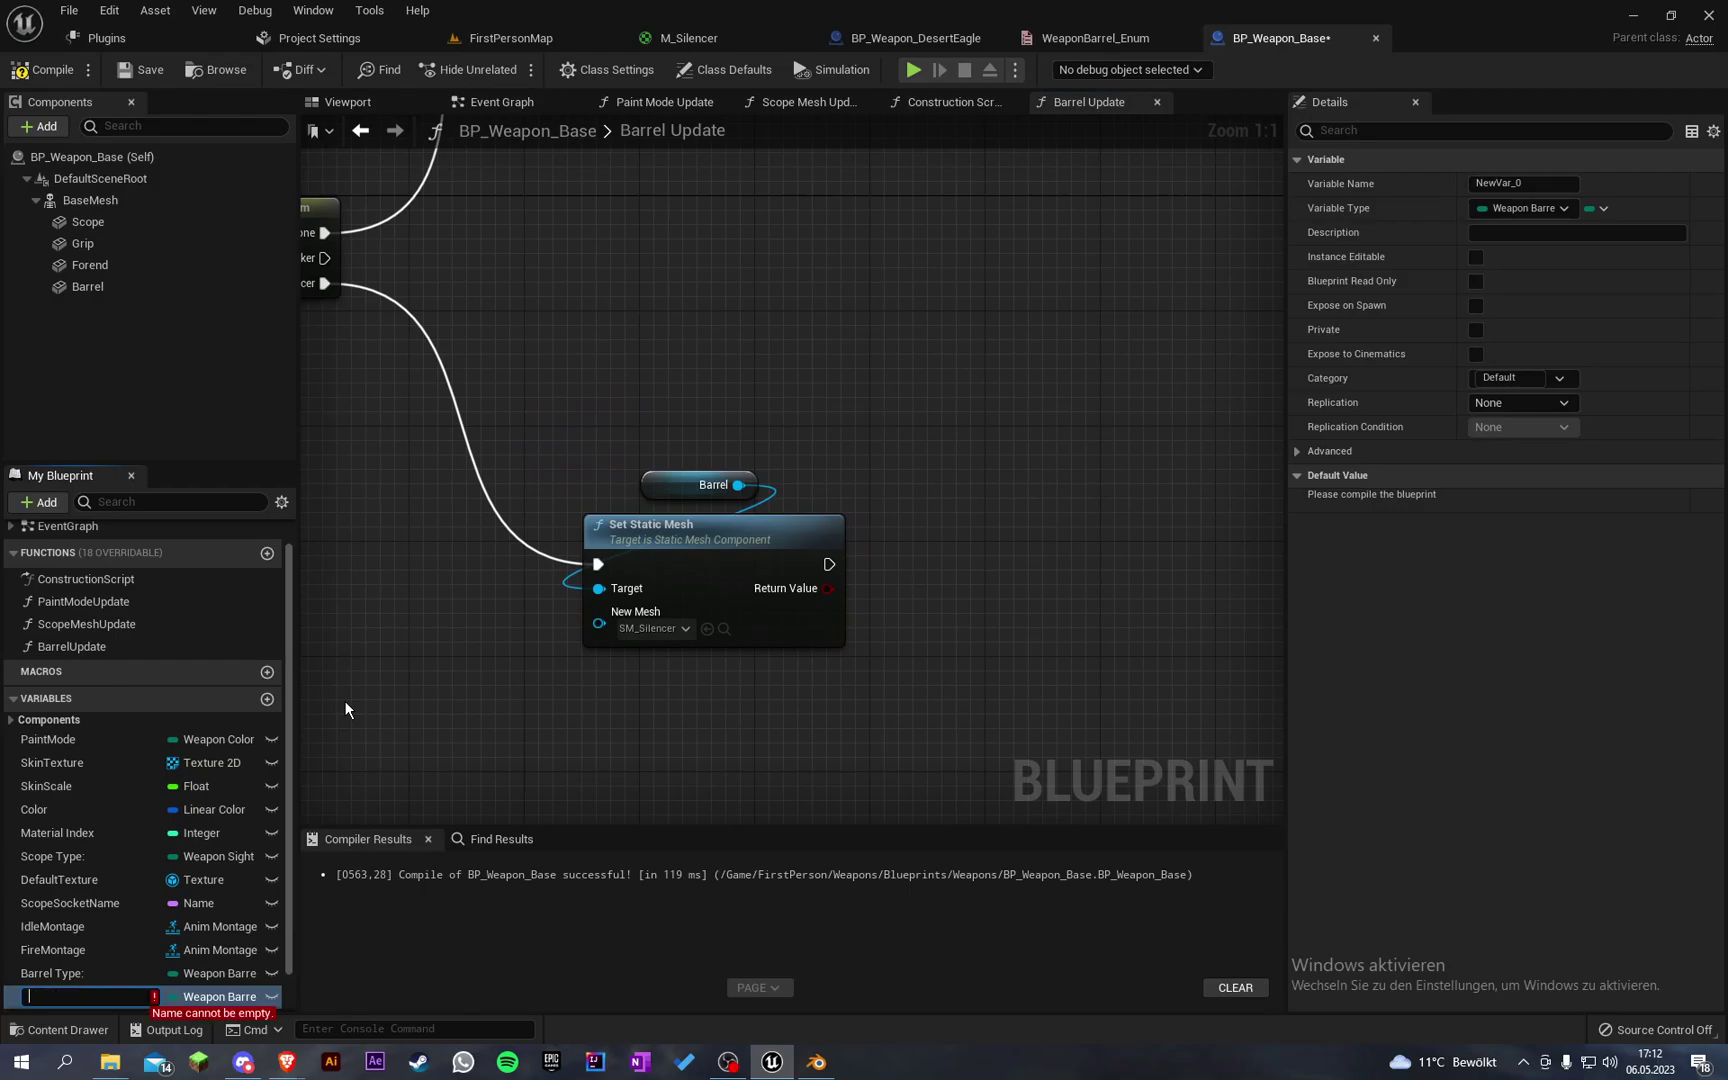
{"action": "type", "text": "BarrelSocket"}
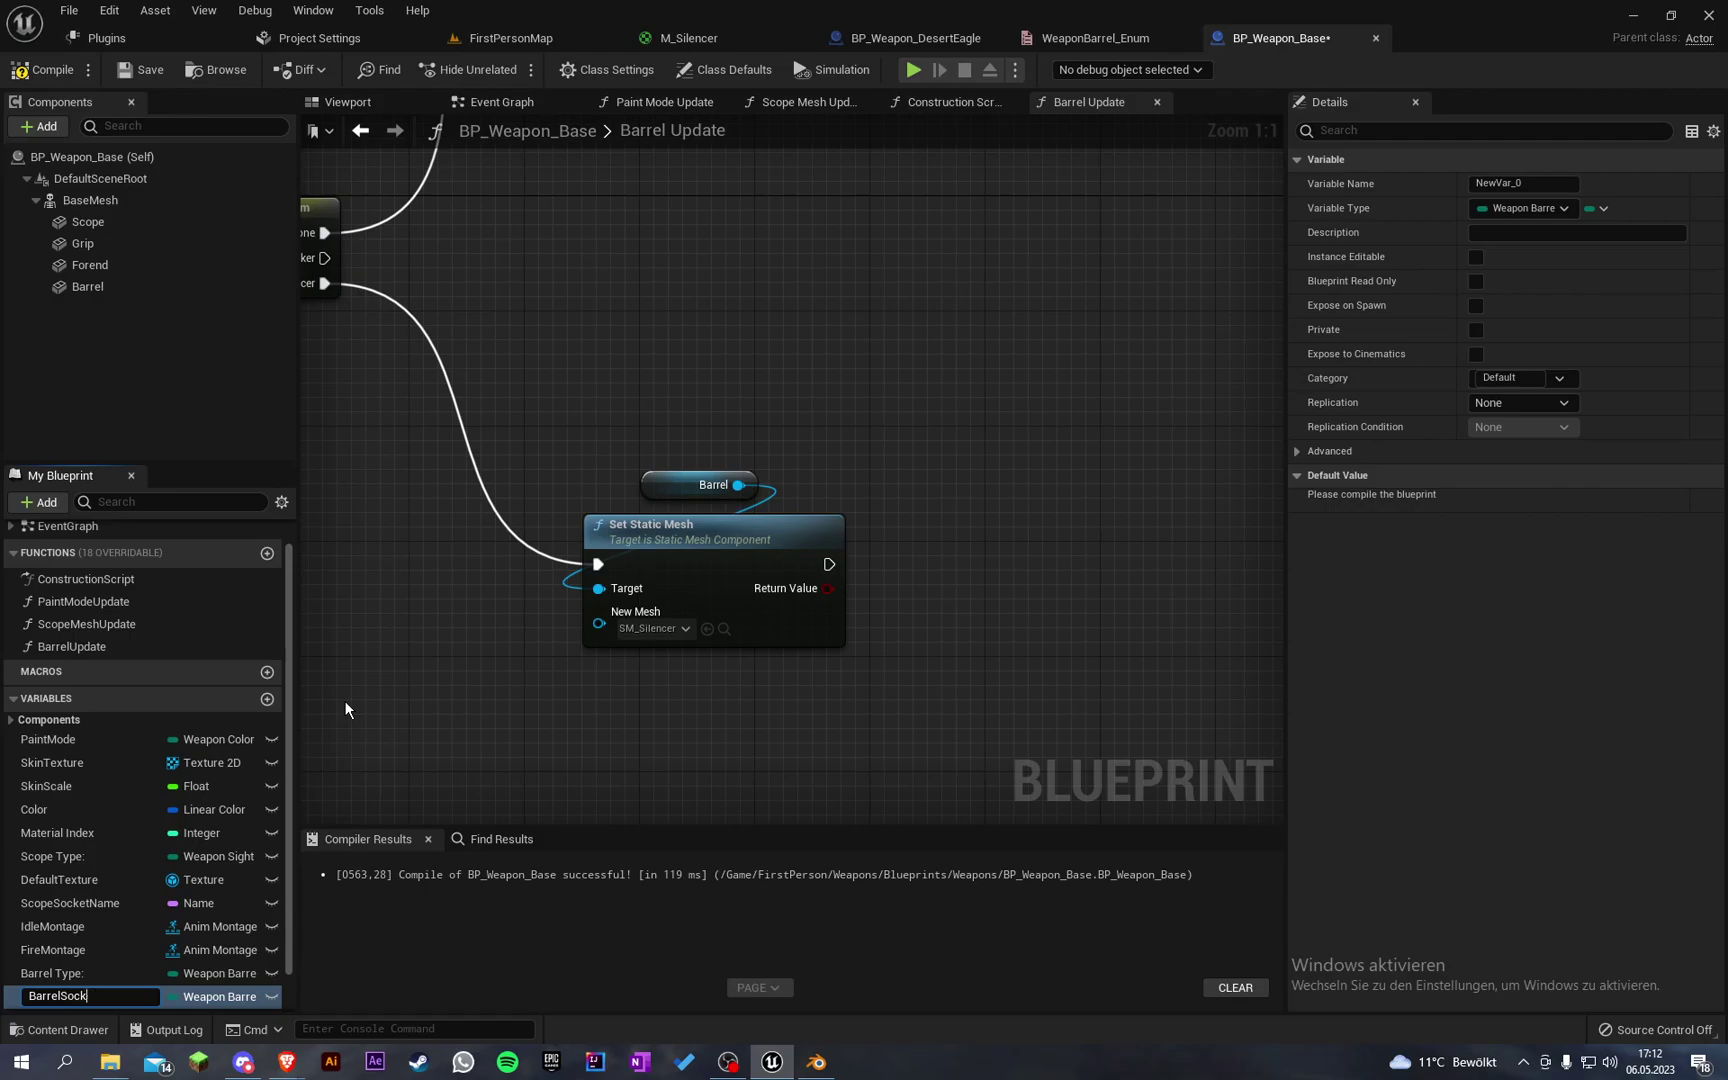
{"action": "key", "text": "Return"}
{"action": "left_click", "coordinate": [1556, 207]}
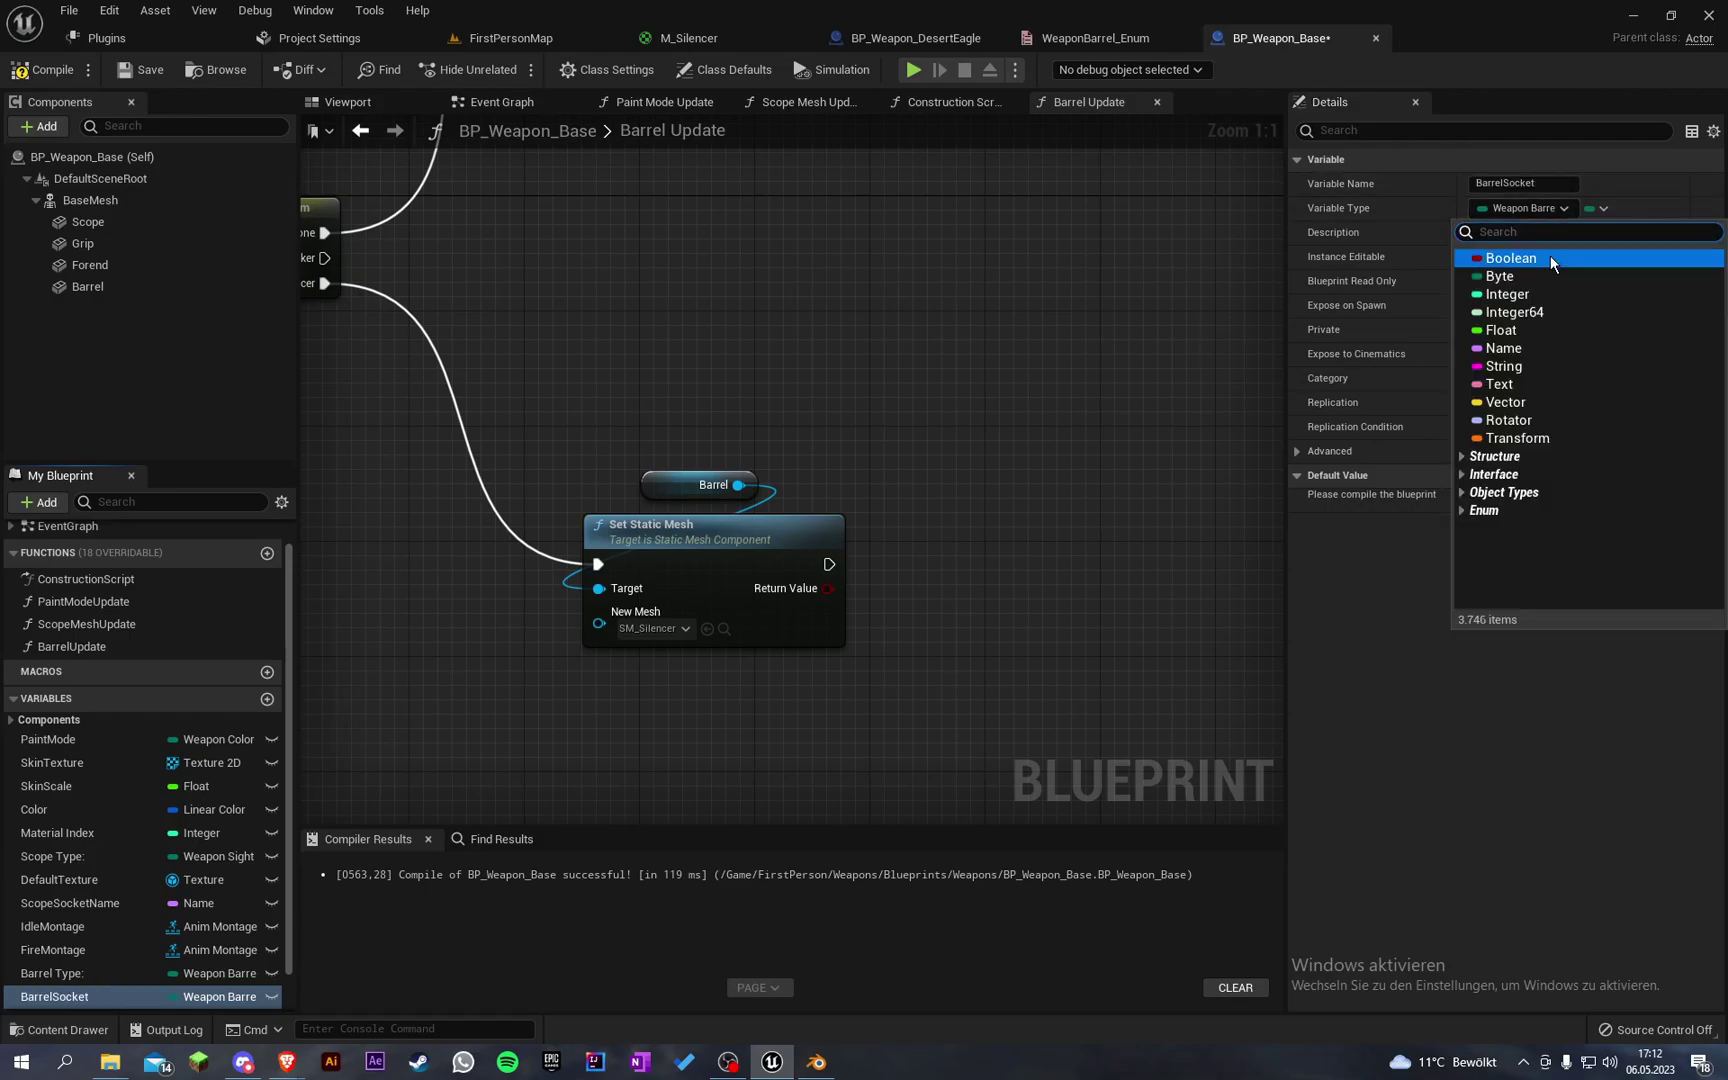
{"action": "left_click", "coordinate": [1526, 349]}
Step: Add an Attach Component To Component node after the Silencer branch's Set Static Mesh and align it with that node
{"action": "right_click_drag", "start_coordinate": [927, 430], "coordinate": [742, 396]}
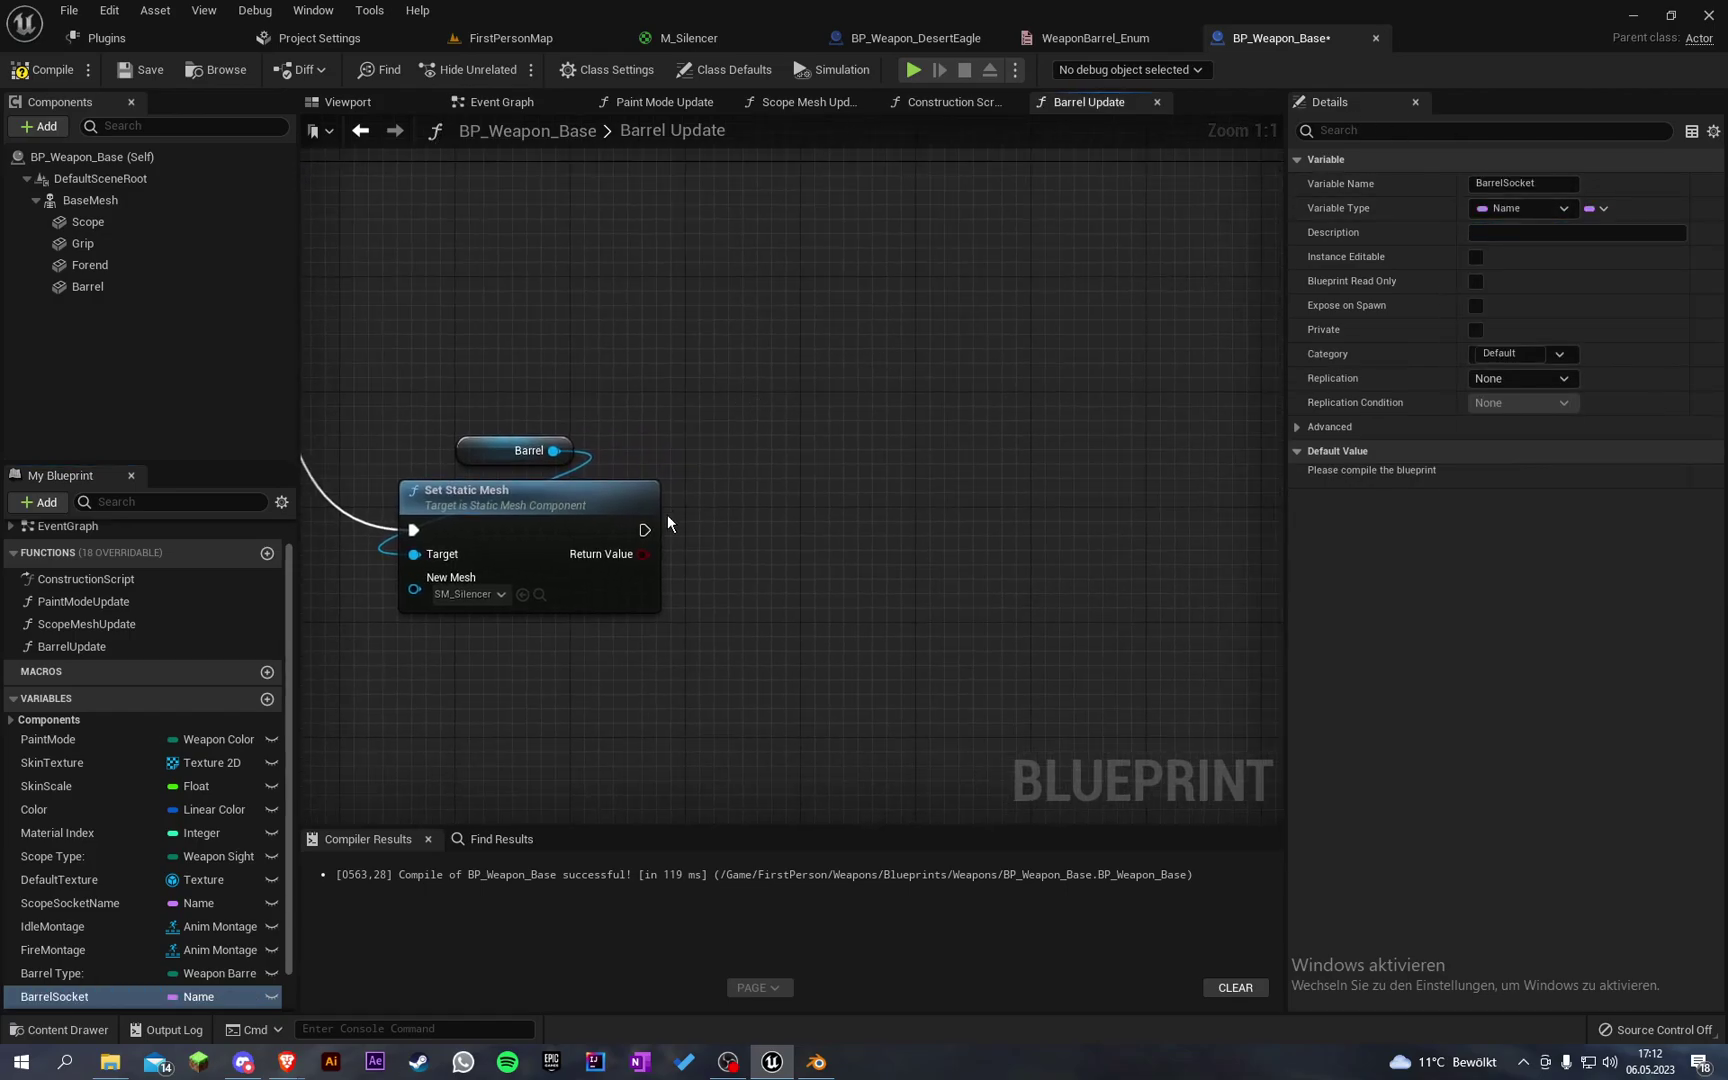
{"action": "left_click_drag", "start_coordinate": [645, 530], "coordinate": [798, 529]}
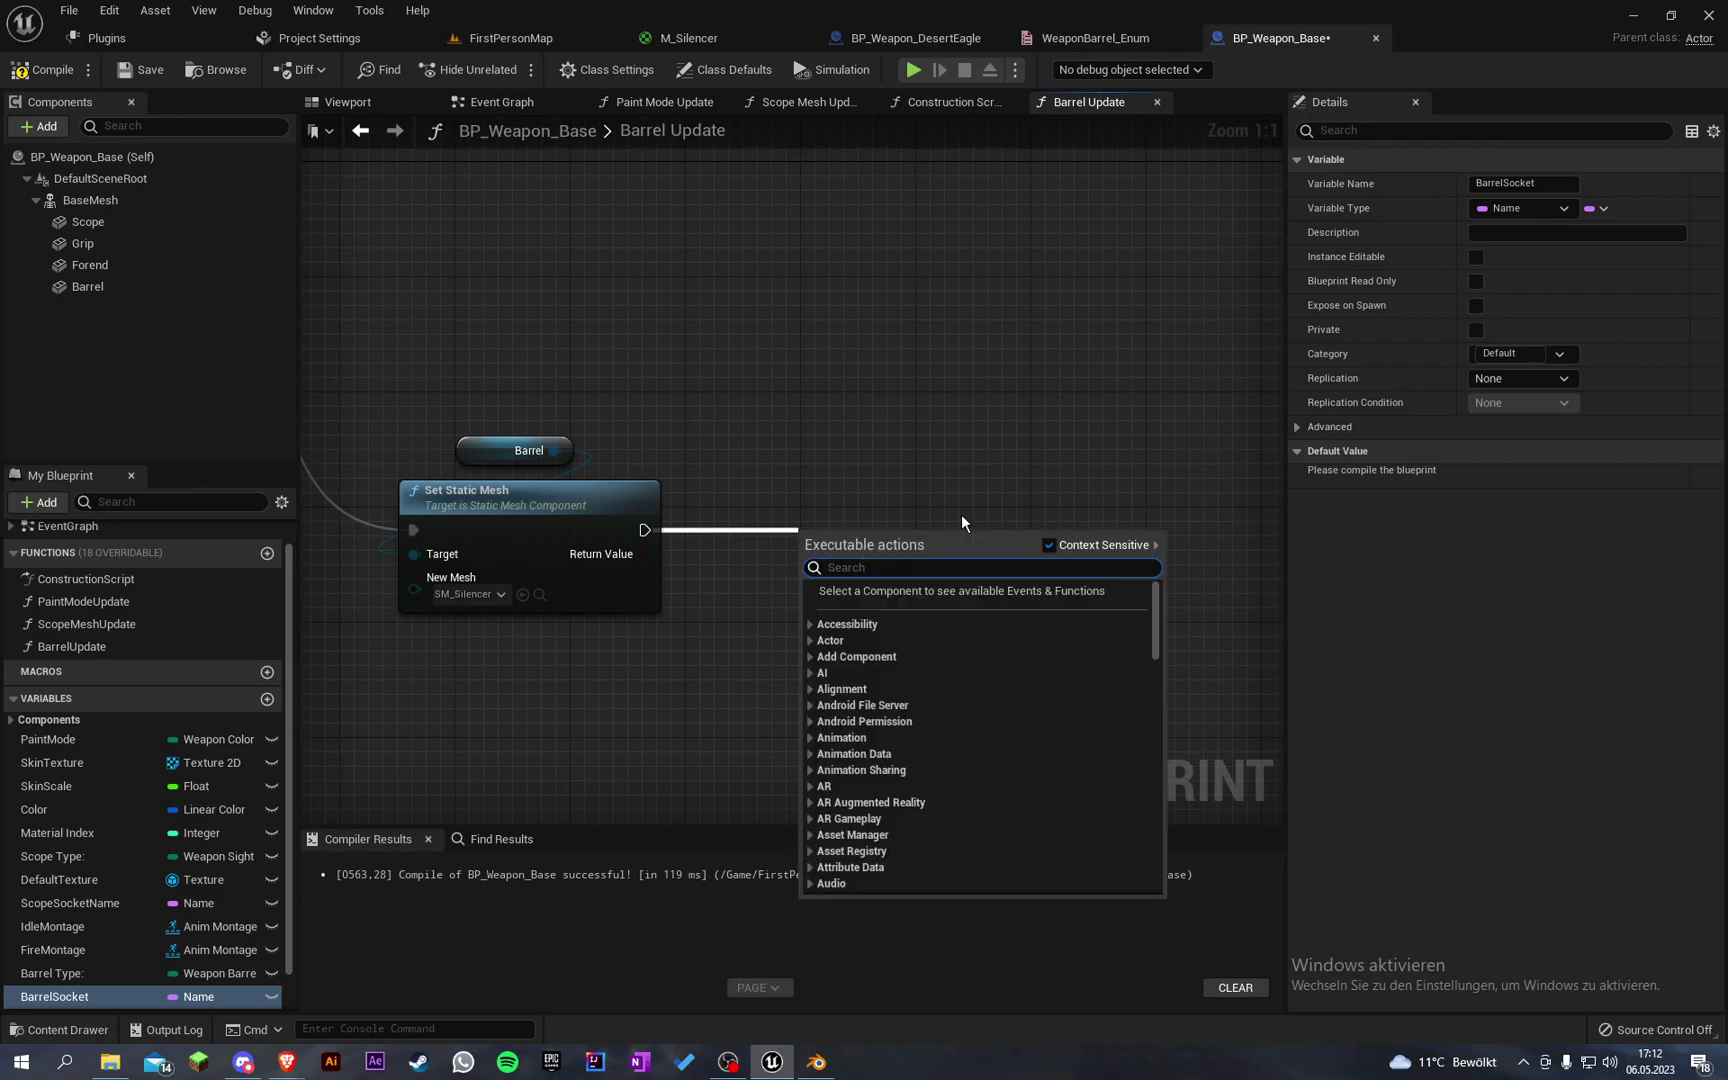
{"action": "type", "text": "attach component"}
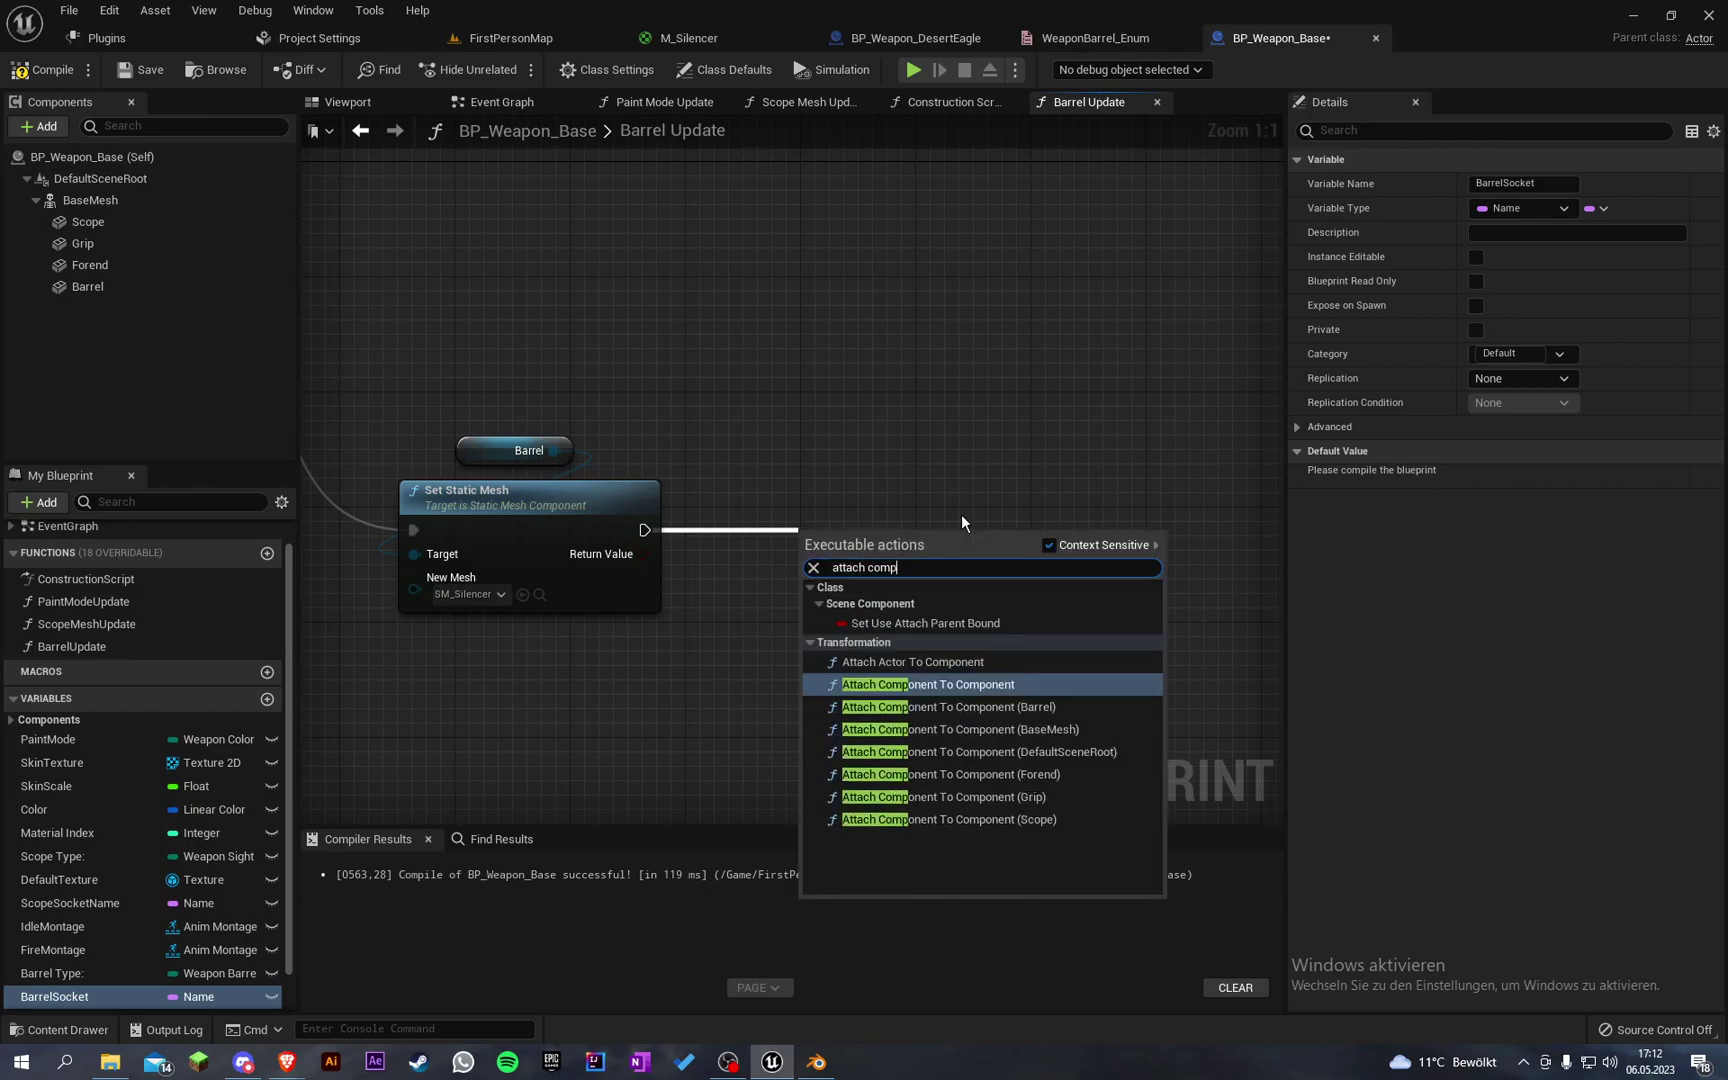
{"action": "key", "text": "Return"}
{"action": "left_click_drag", "start_coordinate": [964, 553], "coordinate": [947, 496]}
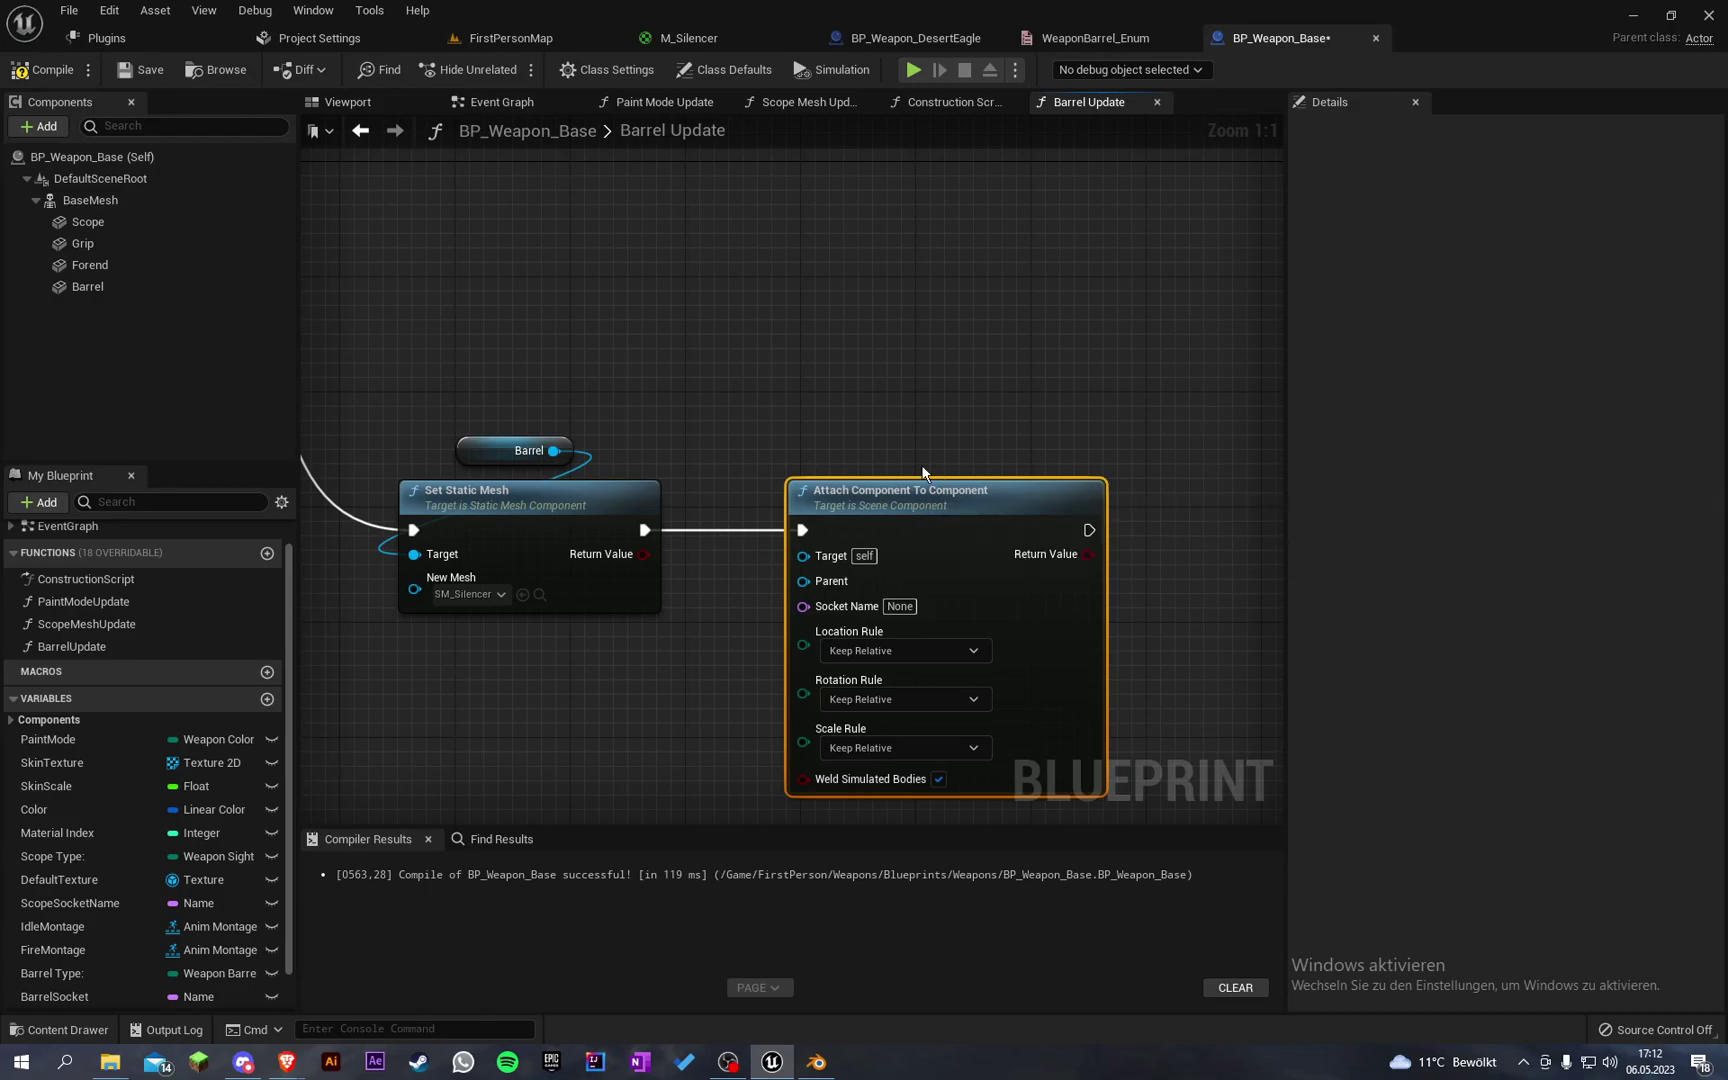
{"action": "left_click", "coordinate": [921, 464]}
Step: Feed the Barrel component into the attach node's Target and place its getter above the execution wire
{"action": "left_click", "coordinate": [88, 286]}
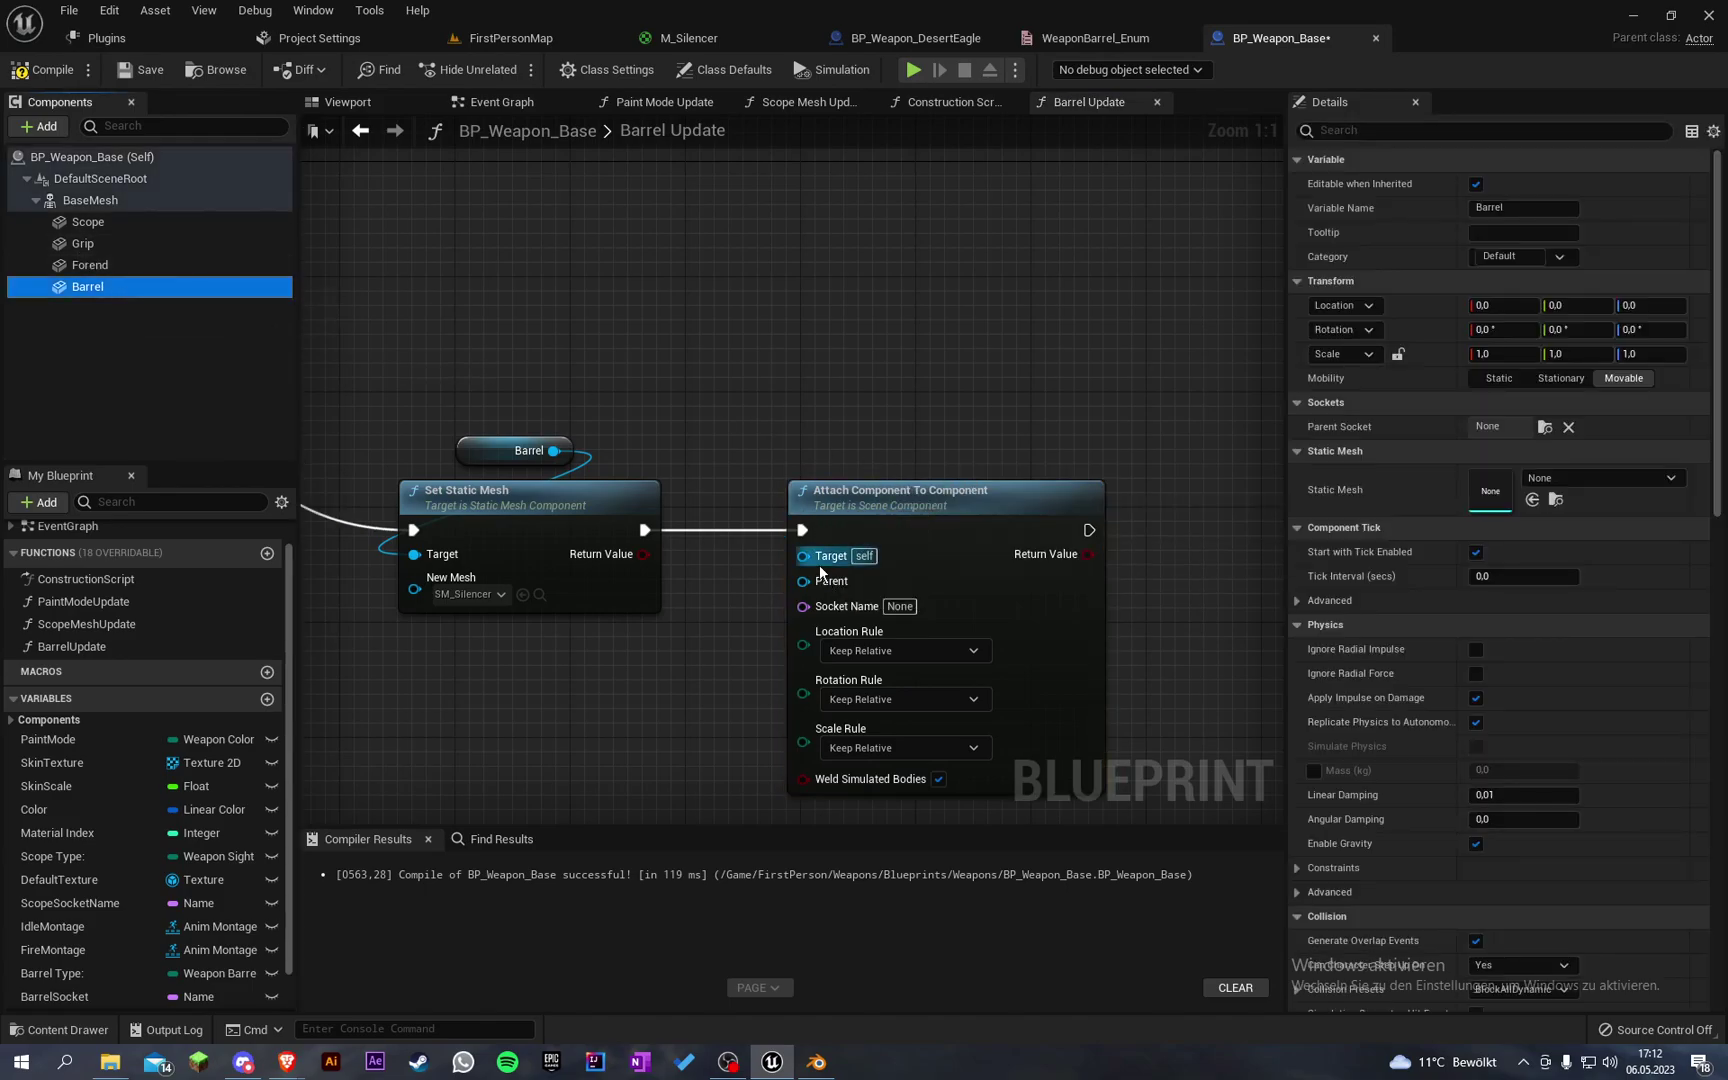
{"action": "left_click_drag", "start_coordinate": [170, 287], "coordinate": [819, 555]}
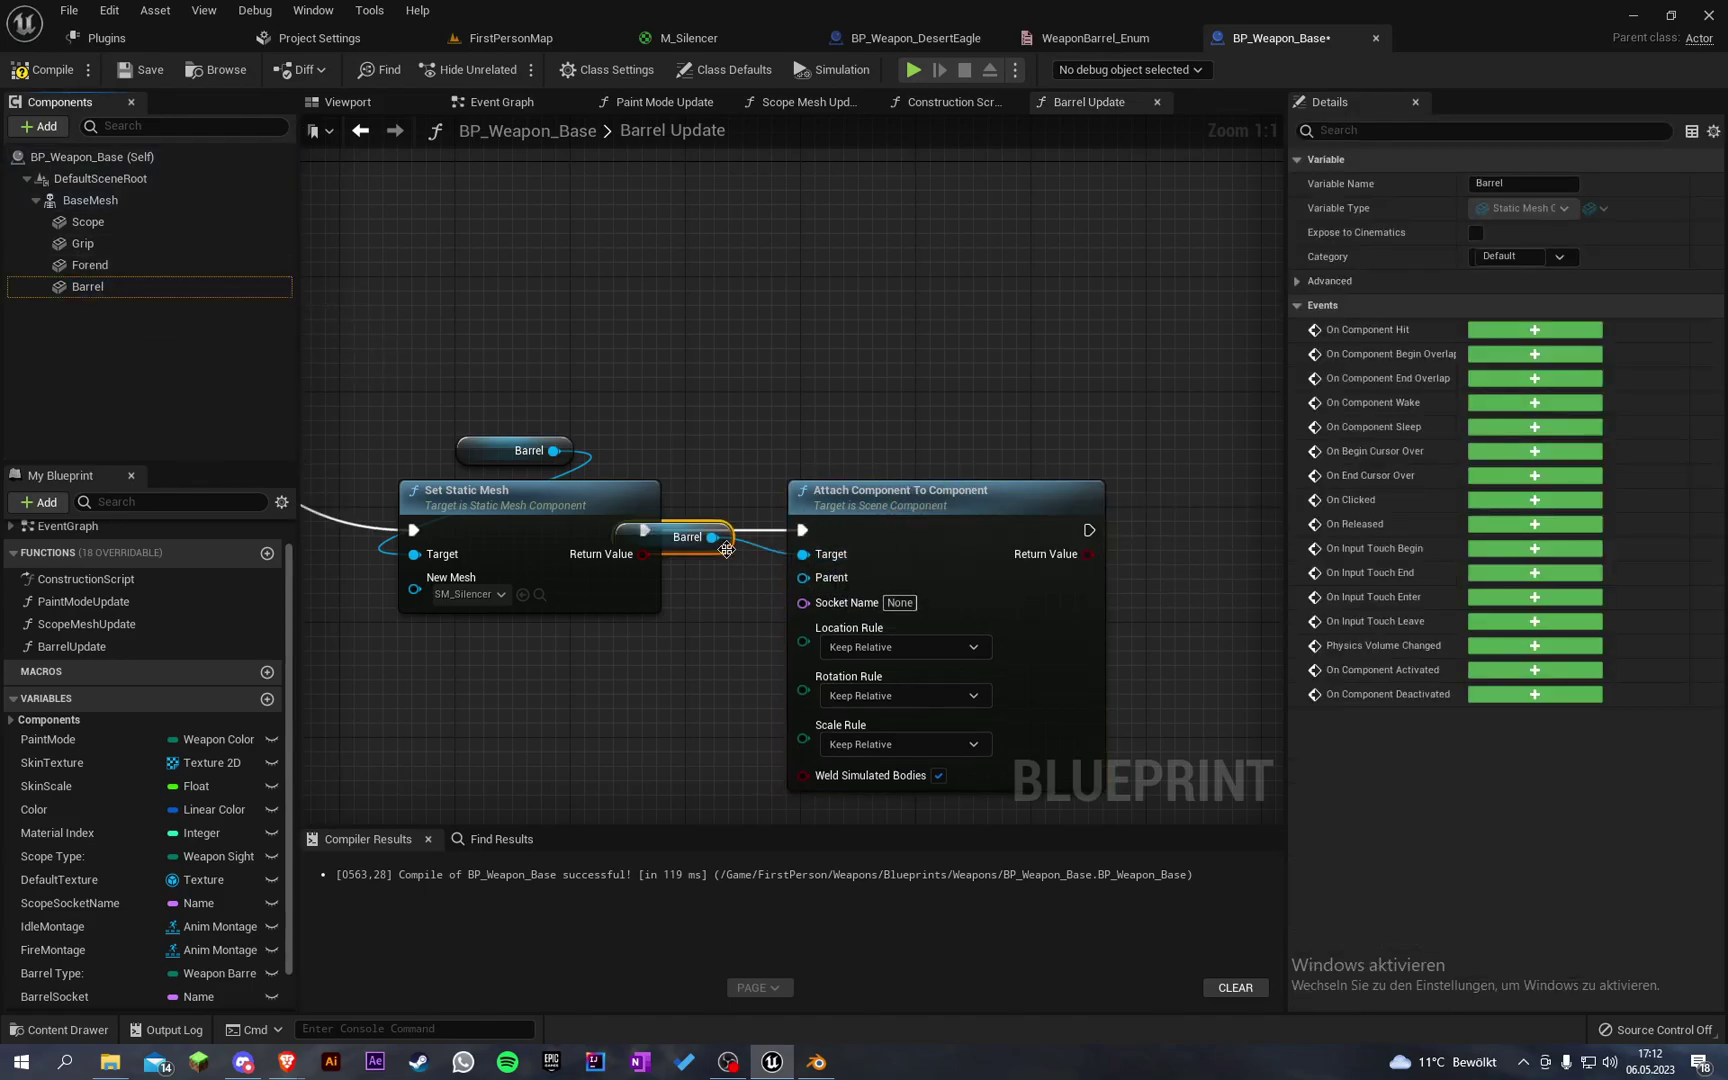
{"action": "left_click_drag", "start_coordinate": [712, 537], "coordinate": [680, 456]}
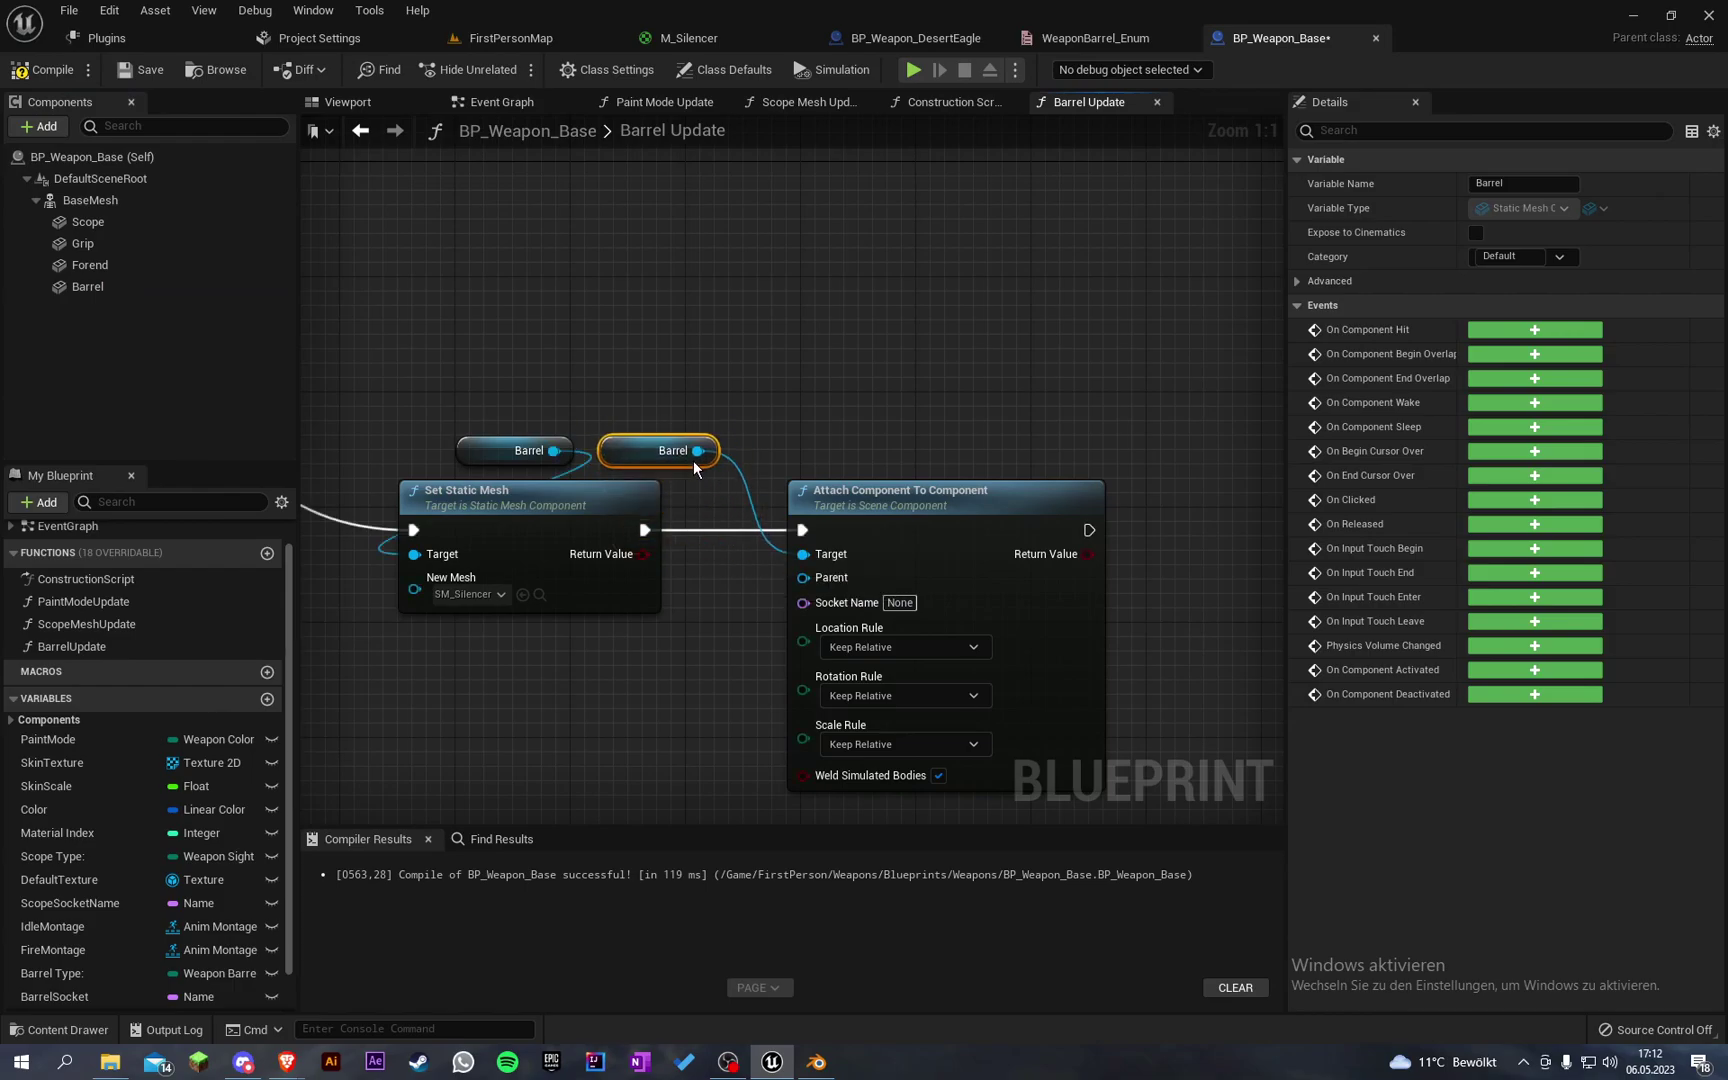
Step: Feed BaseMesh into the attach node's Parent and BarrelSocket into its Socket Name, with both getters stacked below Set Static Mesh
{"action": "left_click_drag", "start_coordinate": [90, 200], "coordinate": [805, 578]}
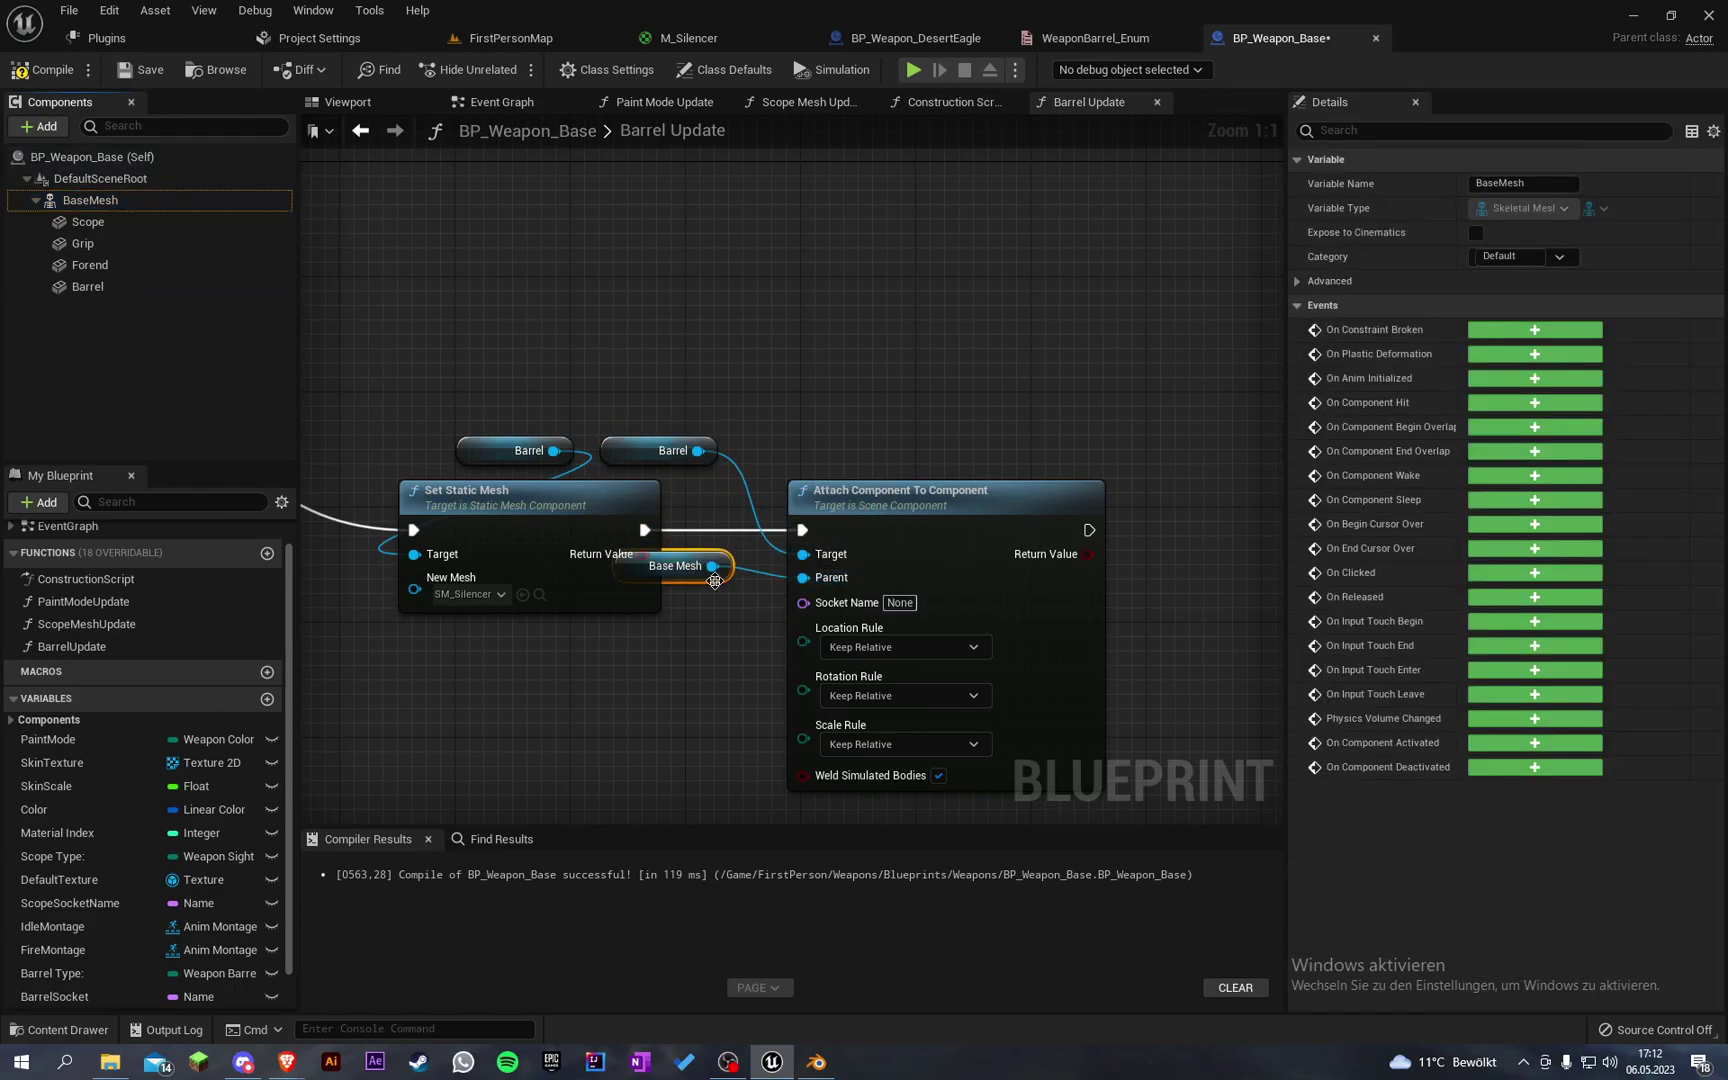
{"action": "left_click_drag", "start_coordinate": [677, 628], "coordinate": [655, 659]}
{"action": "right_click_drag", "start_coordinate": [655, 659], "coordinate": [606, 608]}
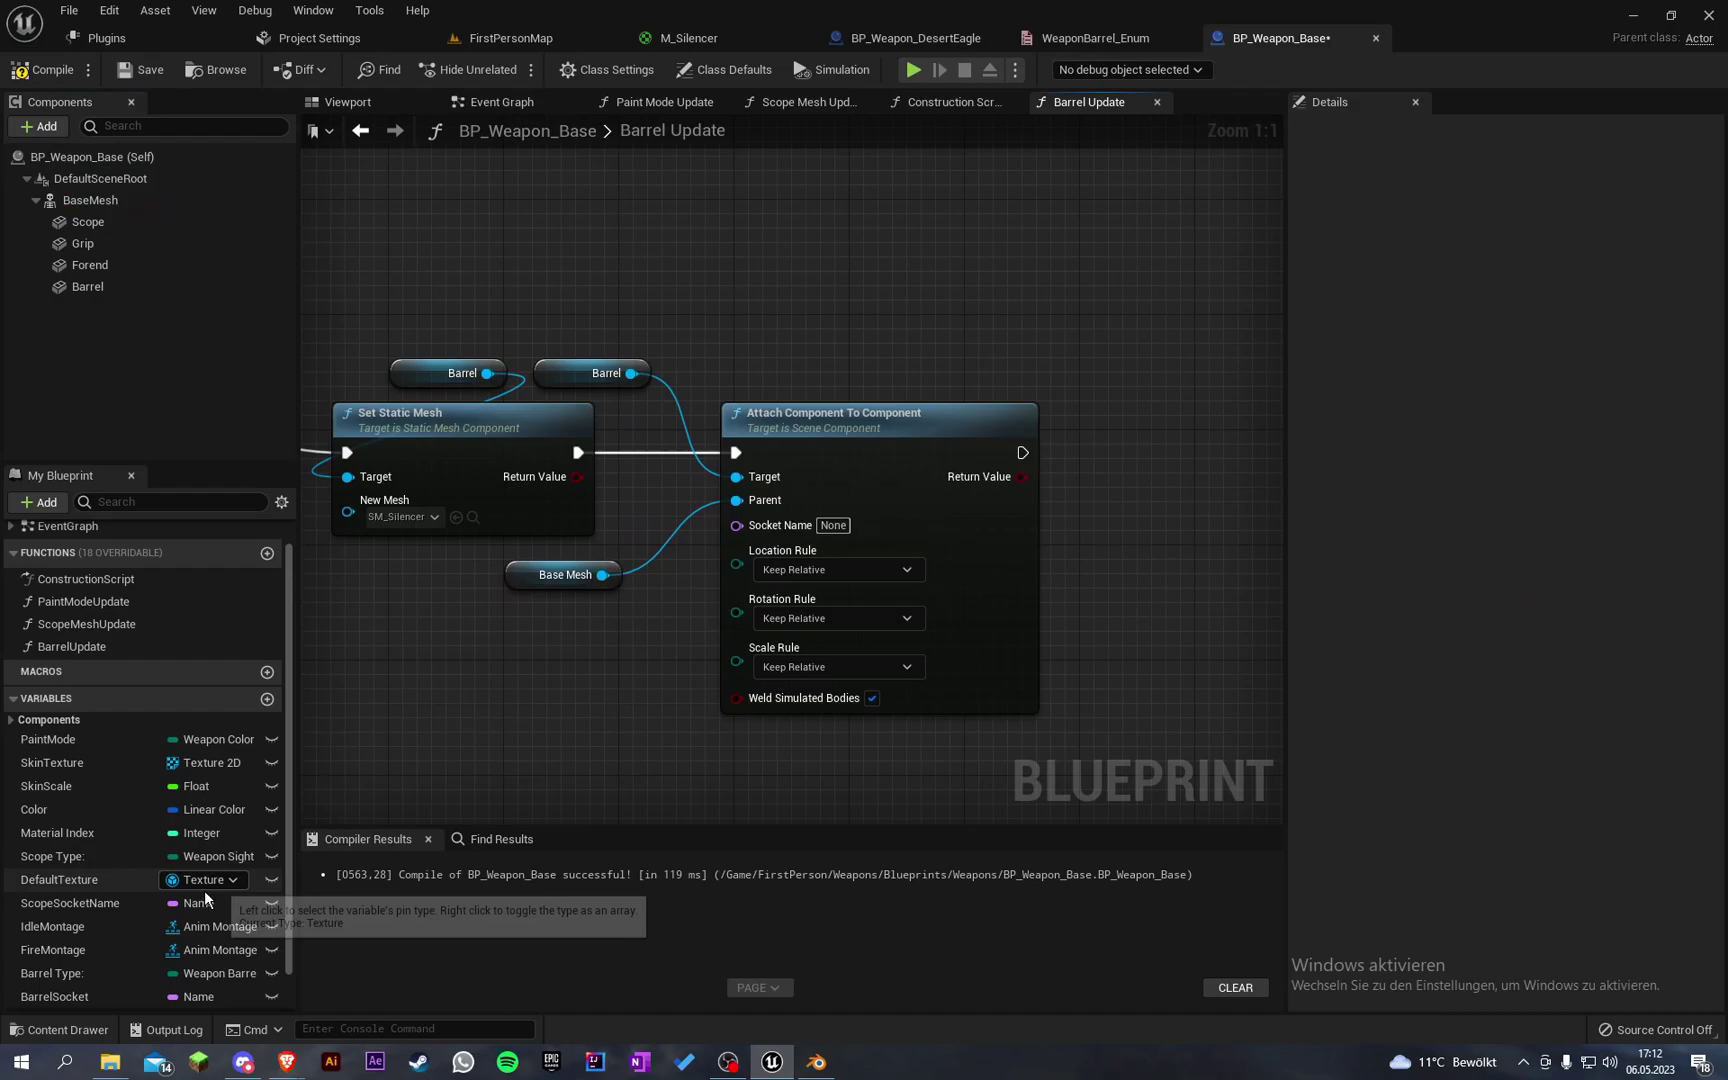
{"action": "left_click_drag", "start_coordinate": [92, 996], "coordinate": [597, 636]}
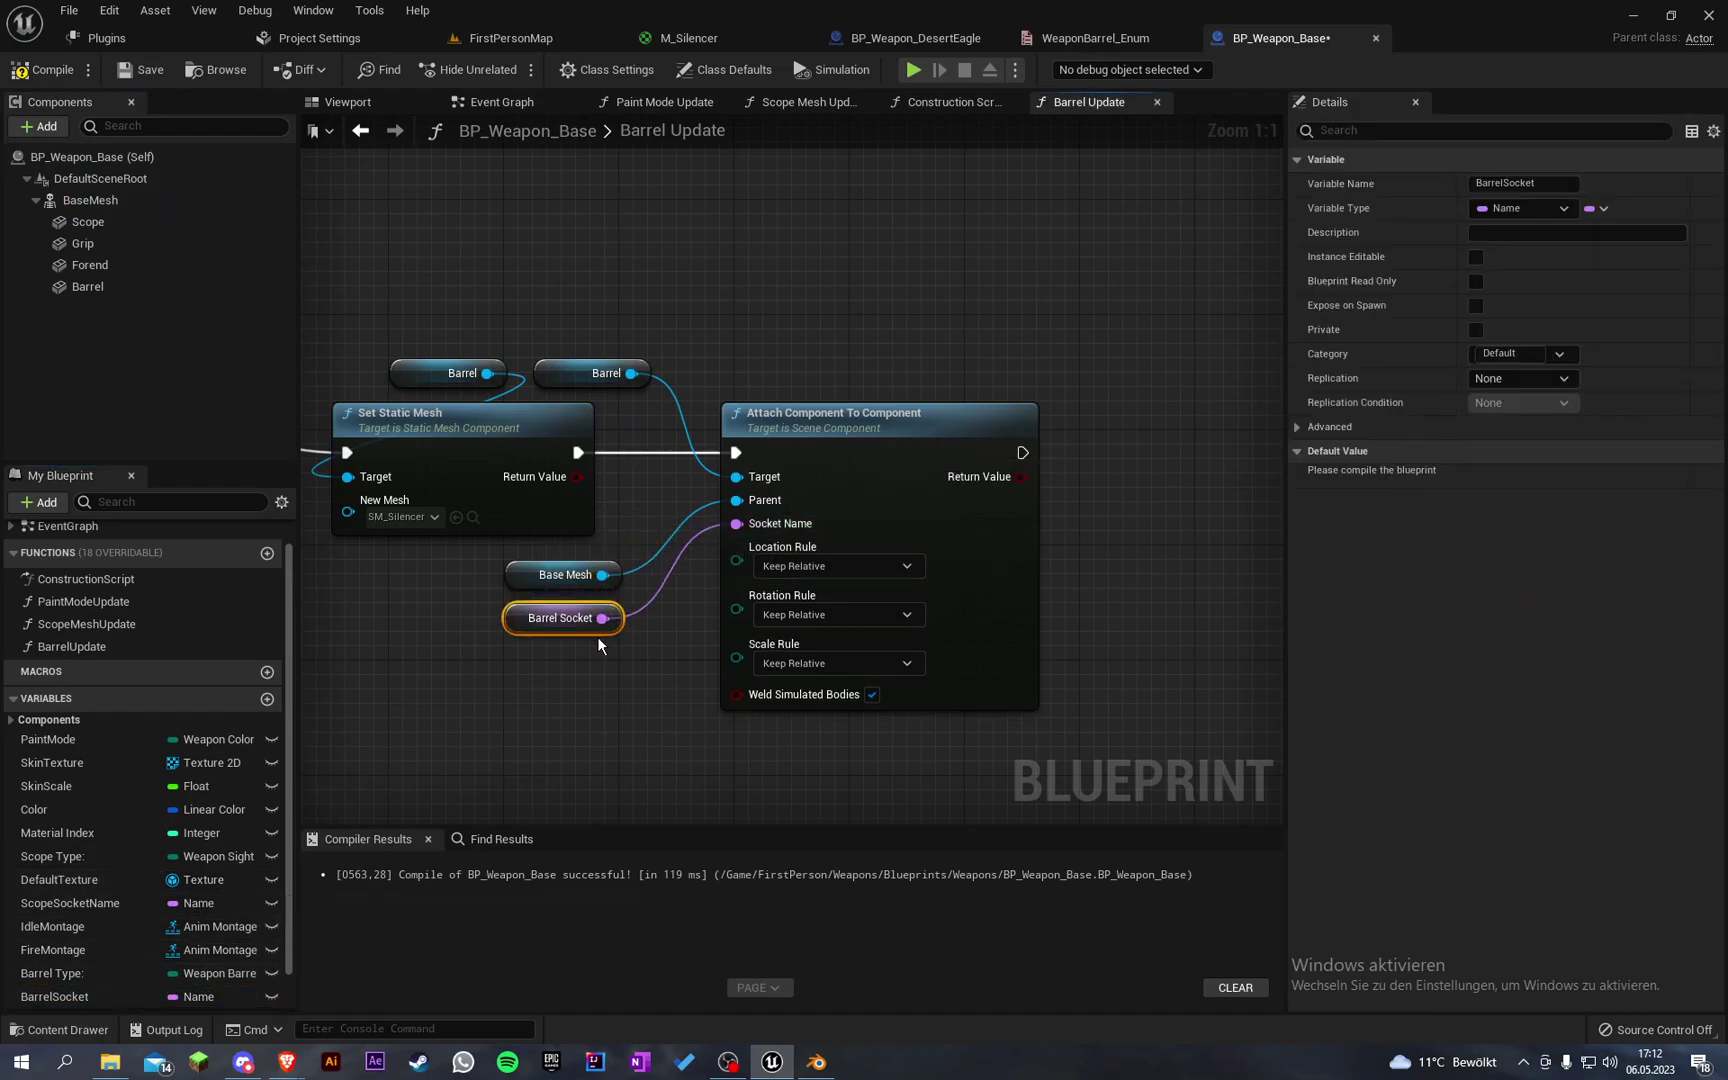
Step: Set the attach node's Location, Rotation and Scale Rules to Snap to Target
{"action": "left_click", "coordinate": [829, 566]}
{"action": "left_click", "coordinate": [776, 608]}
{"action": "left_click", "coordinate": [782, 613]}
{"action": "left_click", "coordinate": [780, 656]}
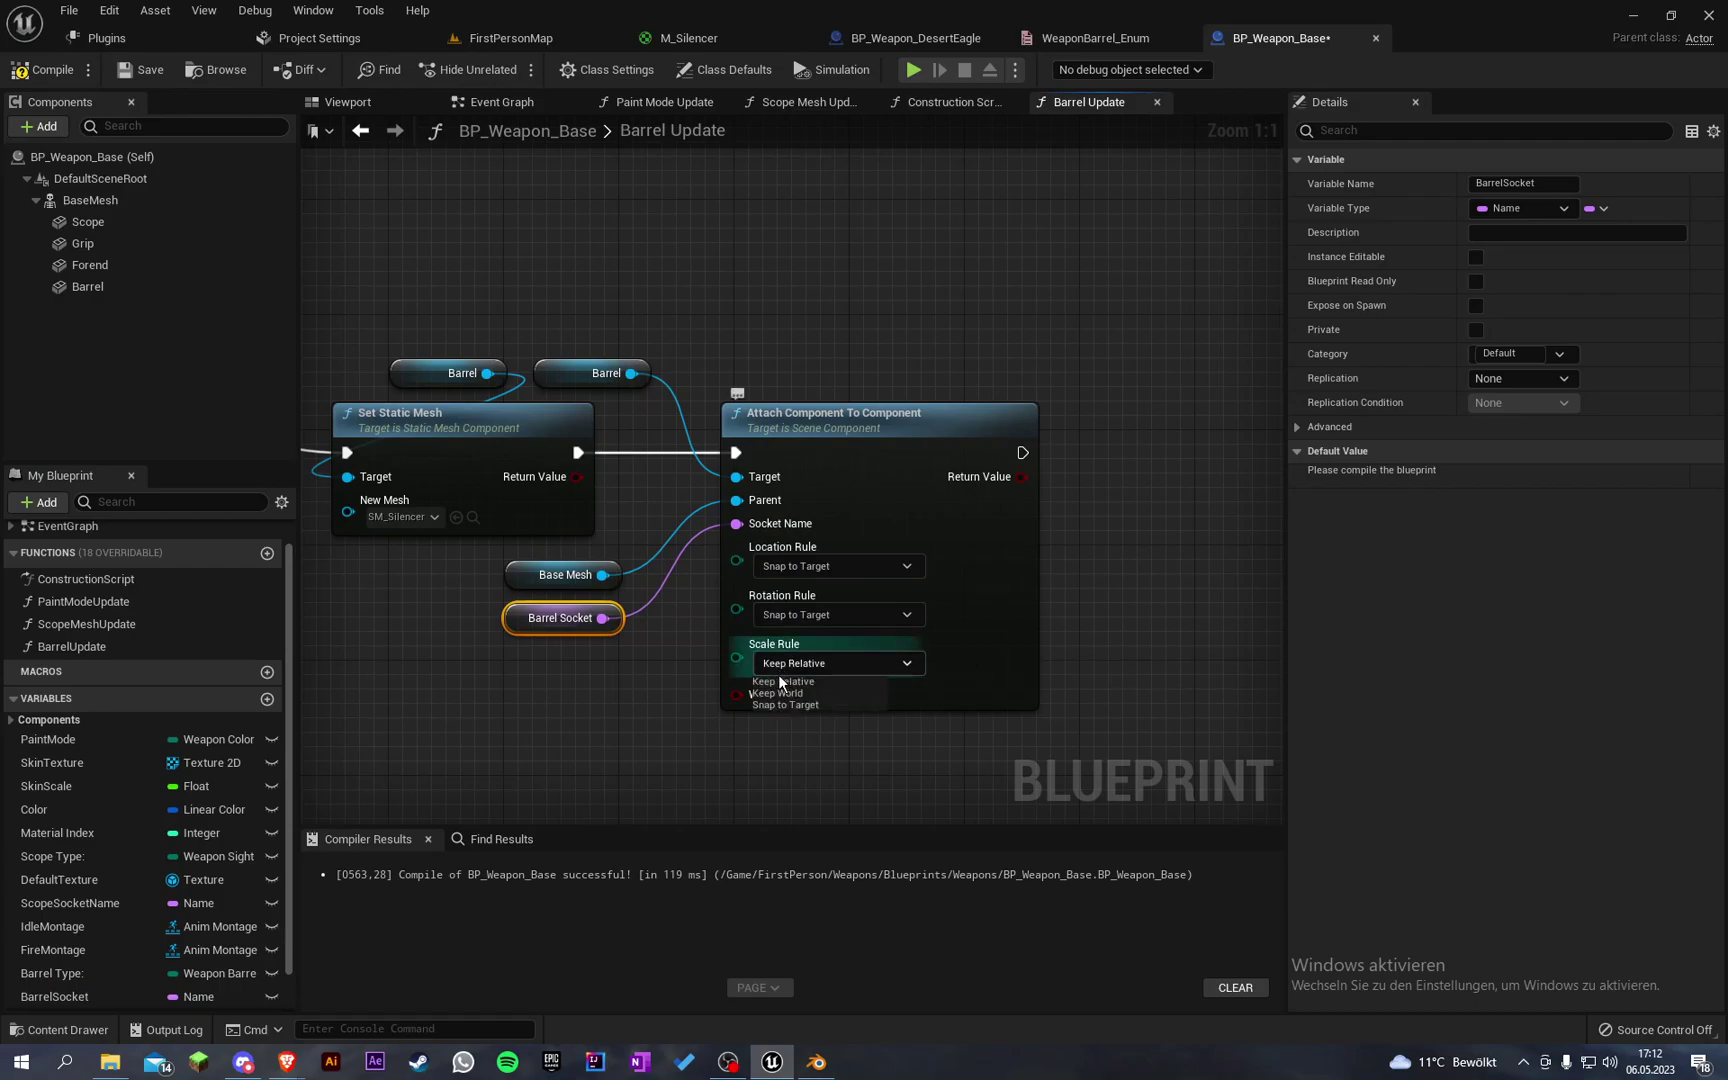
{"action": "left_click", "coordinate": [776, 705]}
{"action": "scroll", "coordinate": [790, 700], "scroll_direction": "down", "scroll_amount": 4}
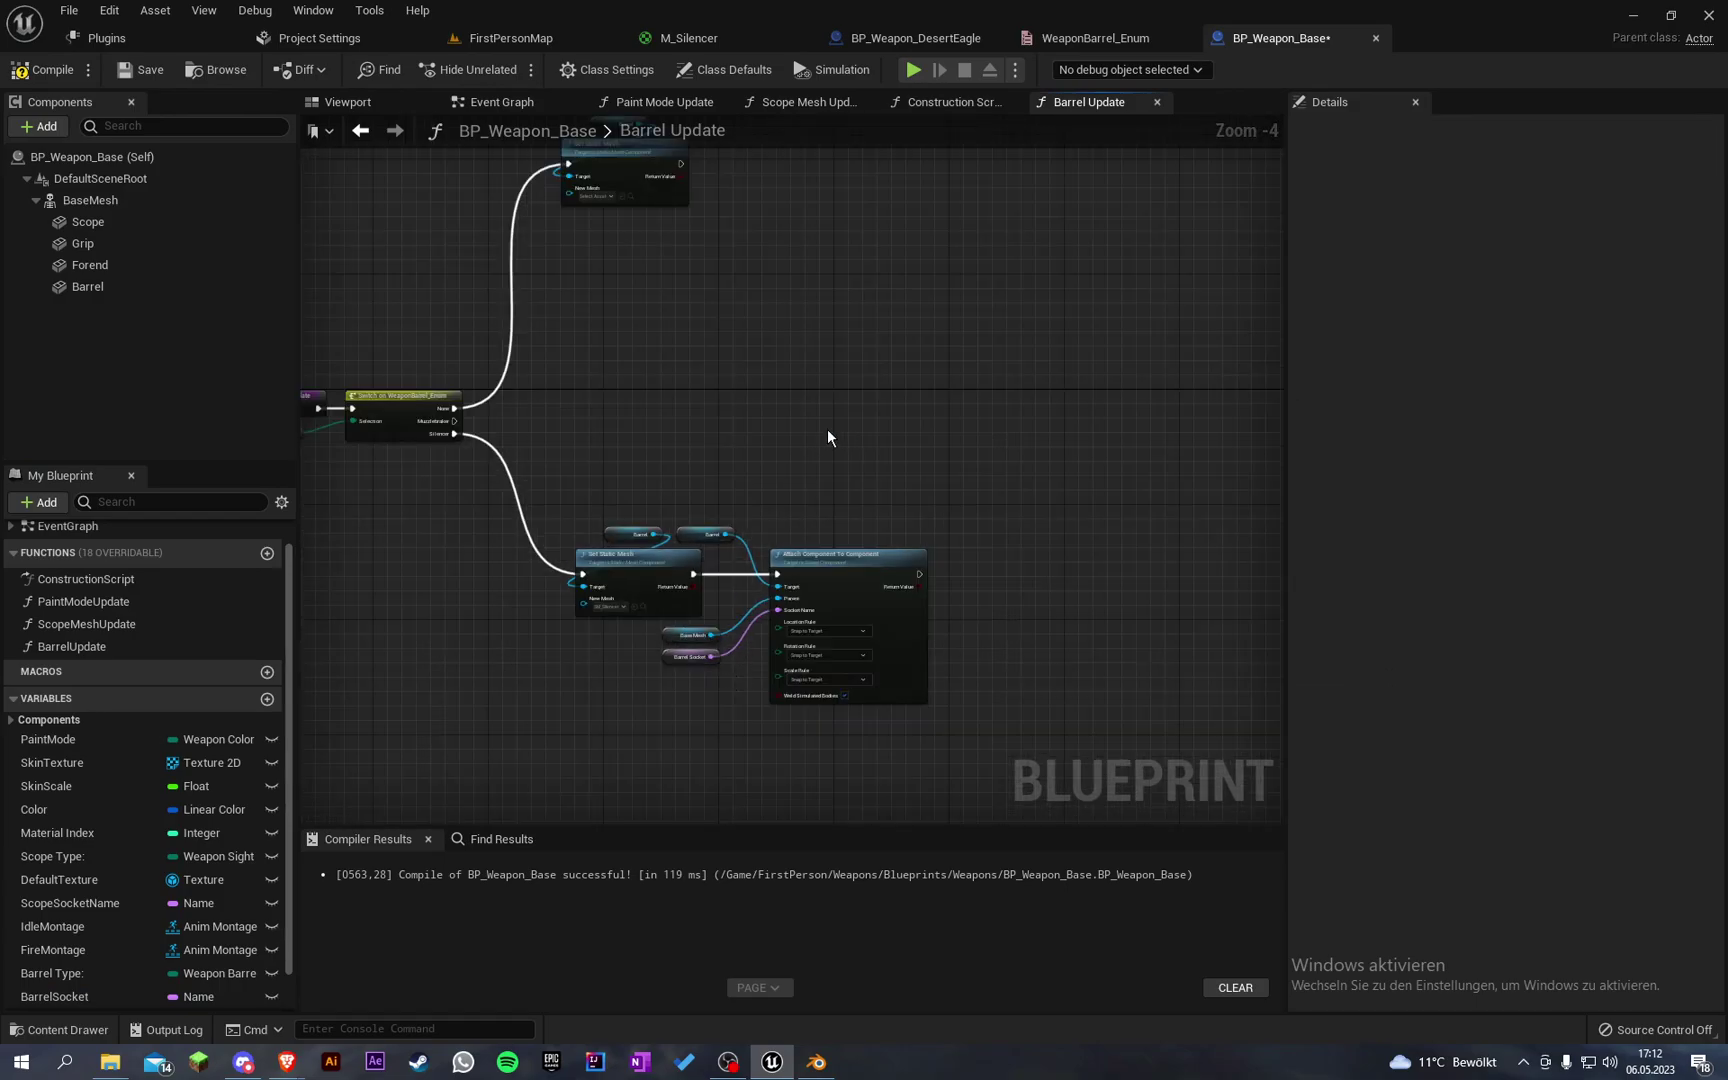
Step: Move the Attach Component To Component node and its three getters farther away from the Silencer branch's Set Static Mesh
{"action": "right_click_drag", "start_coordinate": [828, 429], "coordinate": [717, 424]}
{"action": "scroll", "coordinate": [748, 356], "scroll_direction": "up", "scroll_amount": 1}
{"action": "scroll", "coordinate": [748, 365], "scroll_direction": "down", "scroll_amount": 2}
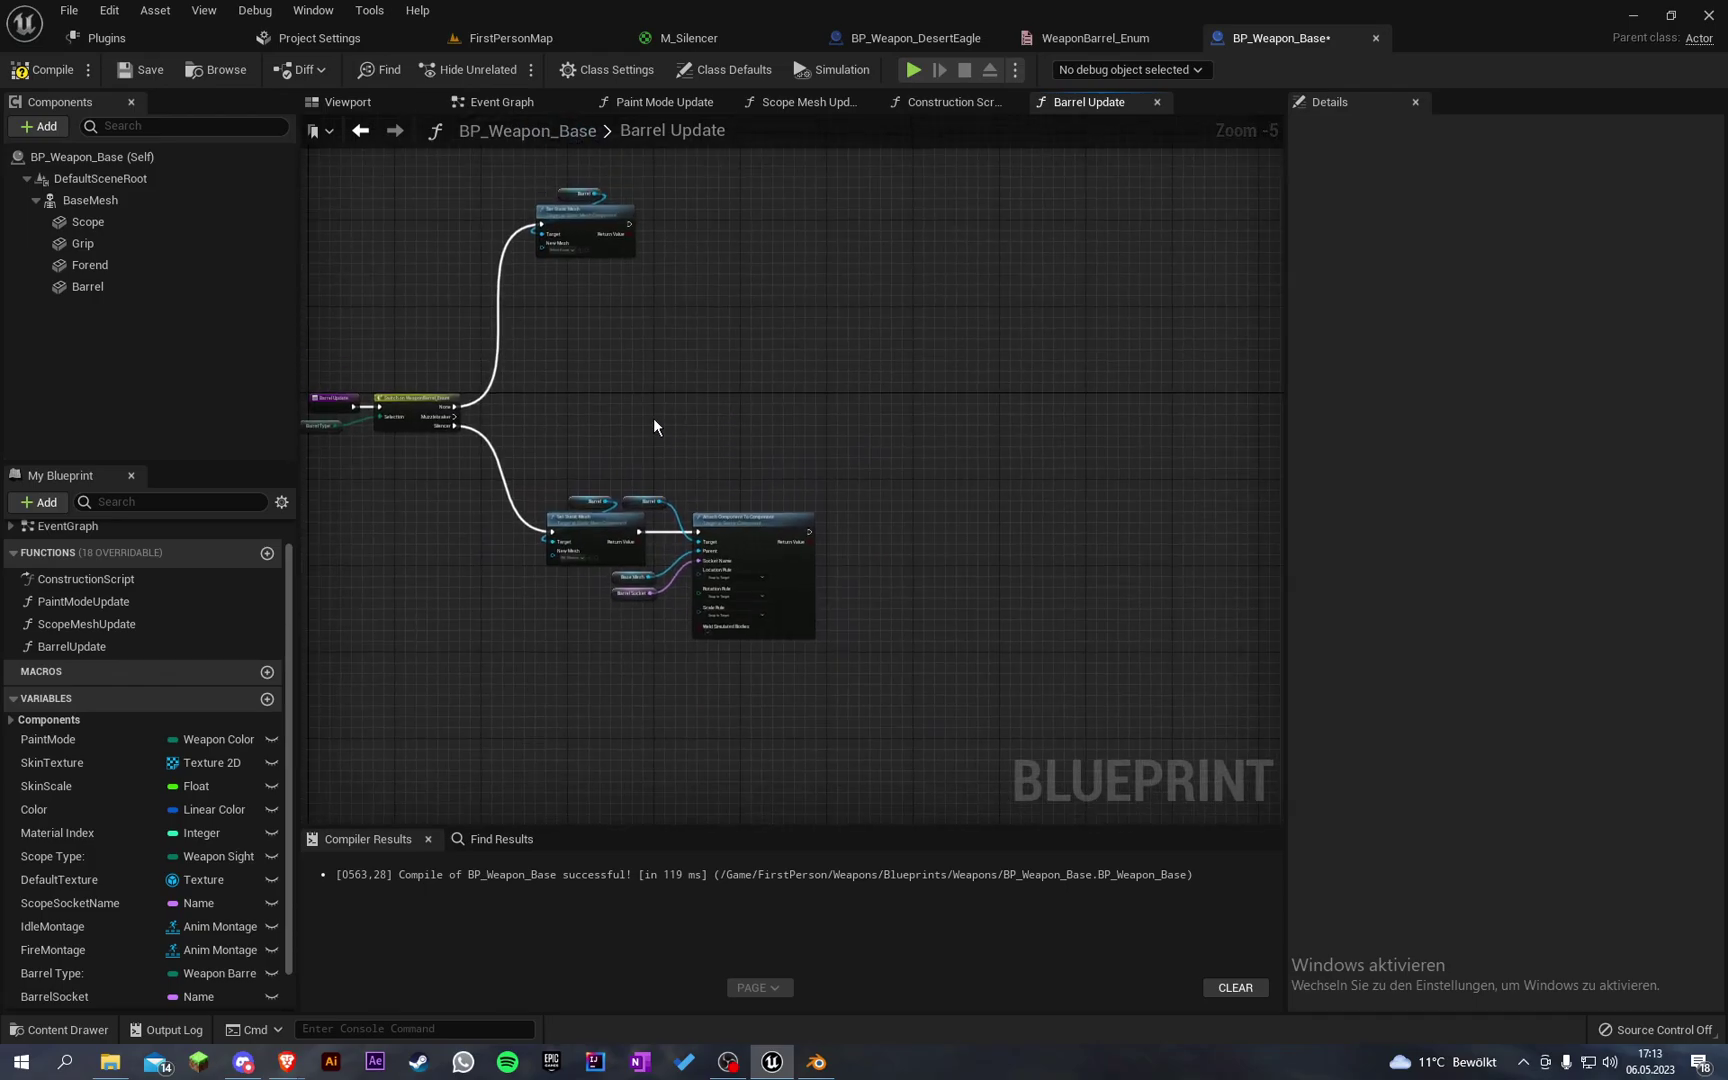
{"action": "left_click_drag", "start_coordinate": [653, 418], "coordinate": [733, 590]}
{"action": "left_click_drag", "start_coordinate": [664, 649], "coordinate": [626, 590], "text": "shift"}
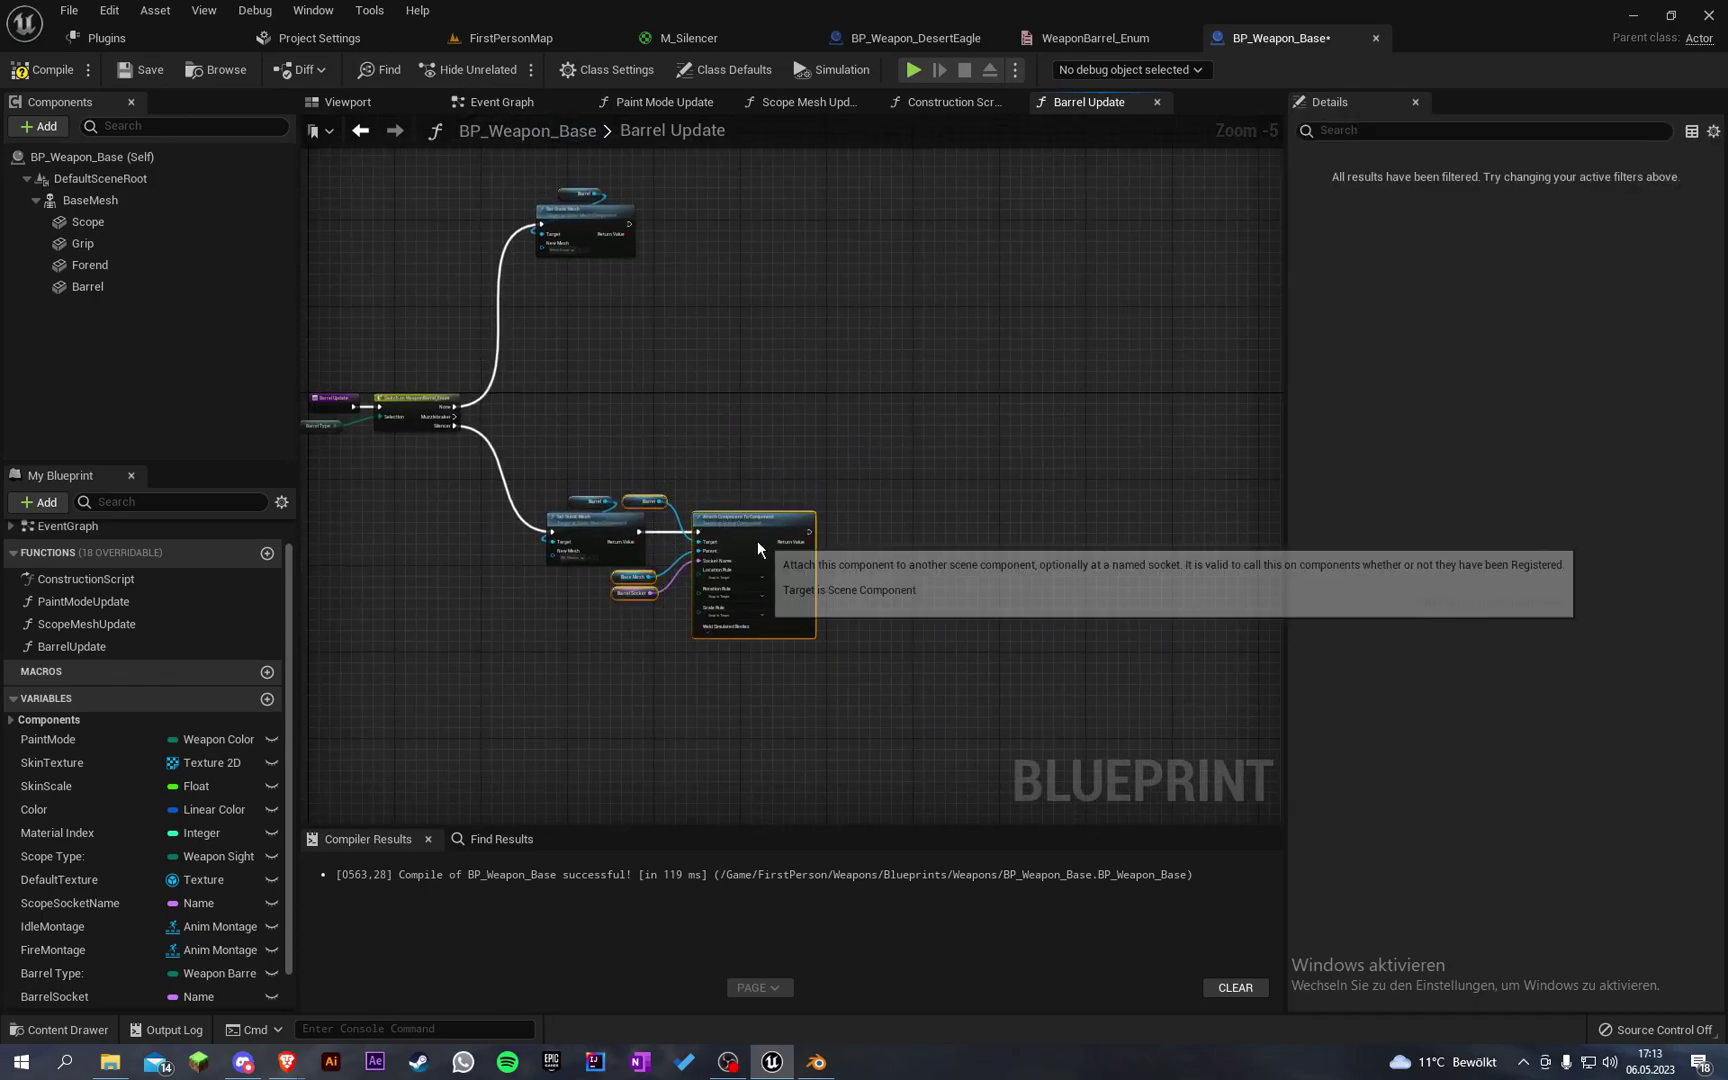
{"action": "left_click_drag", "start_coordinate": [757, 540], "coordinate": [865, 479]}
{"action": "scroll", "coordinate": [486, 377], "scroll_direction": "up", "scroll_amount": 2}
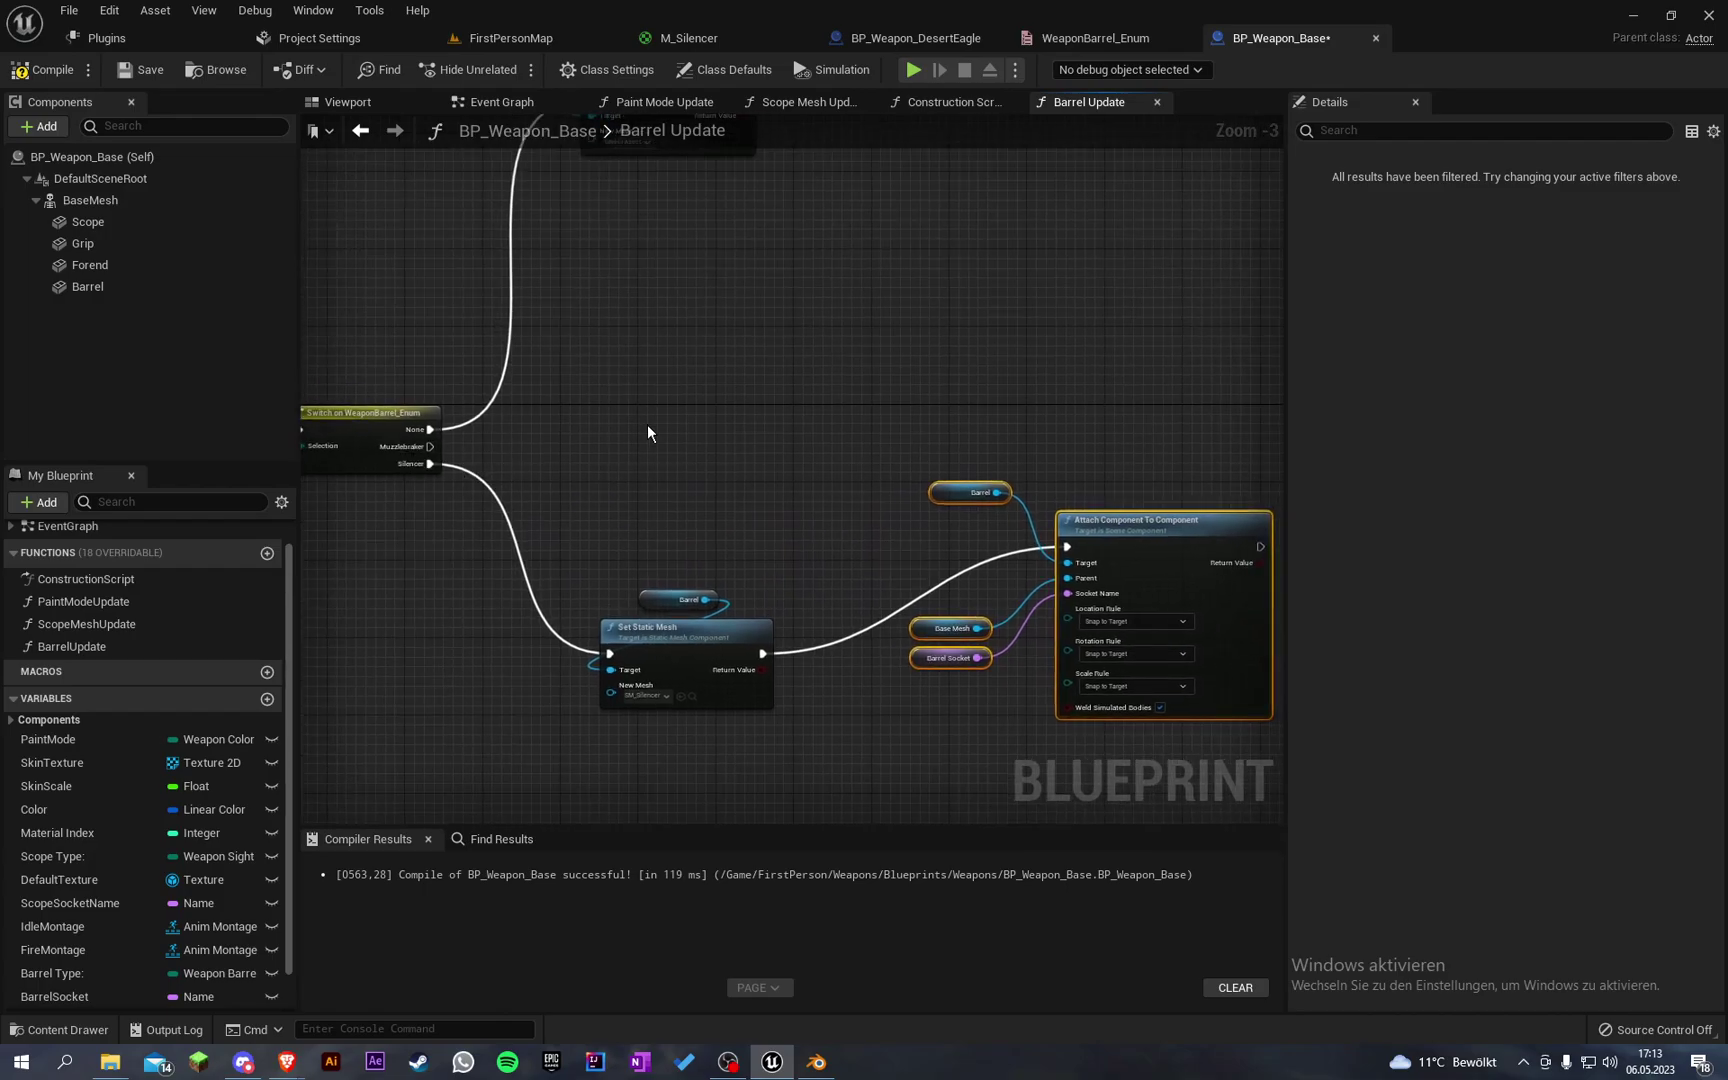
Step: Duplicate the Silencer branch's Set Static Mesh with its Barrel getter and wire the copy to the switch's Muzzlebraker output
{"action": "left_click_drag", "start_coordinate": [648, 426], "coordinate": [656, 632]}
{"action": "key", "text": "ctrl+d"}
{"action": "scroll", "coordinate": [630, 436], "scroll_direction": "up", "scroll_amount": 2}
{"action": "left_click_drag", "start_coordinate": [553, 491], "coordinate": [374, 449]}
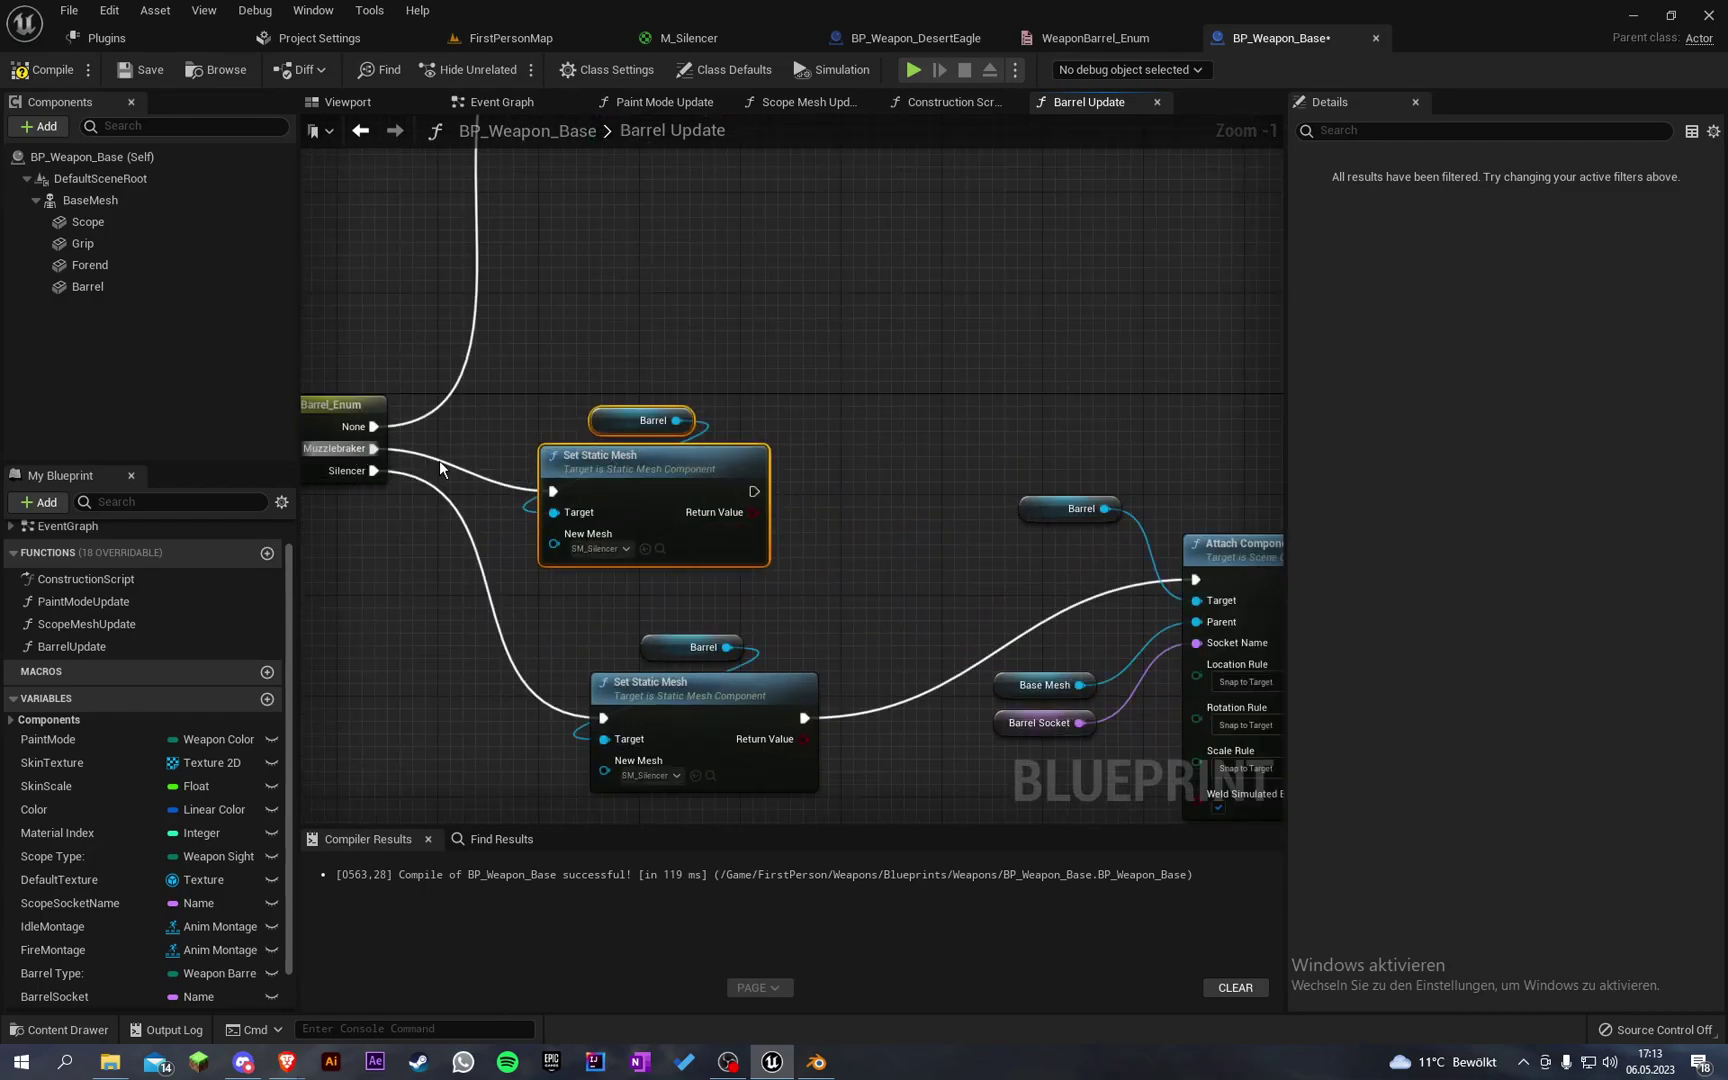
{"action": "left_click_drag", "start_coordinate": [624, 479], "coordinate": [662, 443]}
Step: Connect the Muzzlebraker branch's Set Static Mesh to the shared attach node's execution input, and compile and save BP_Weapon_Base
{"action": "left_click", "coordinate": [806, 357]}
{"action": "right_click_drag", "start_coordinate": [806, 357], "coordinate": [638, 337]}
{"action": "left_click_drag", "start_coordinate": [622, 434], "coordinate": [1035, 566]}
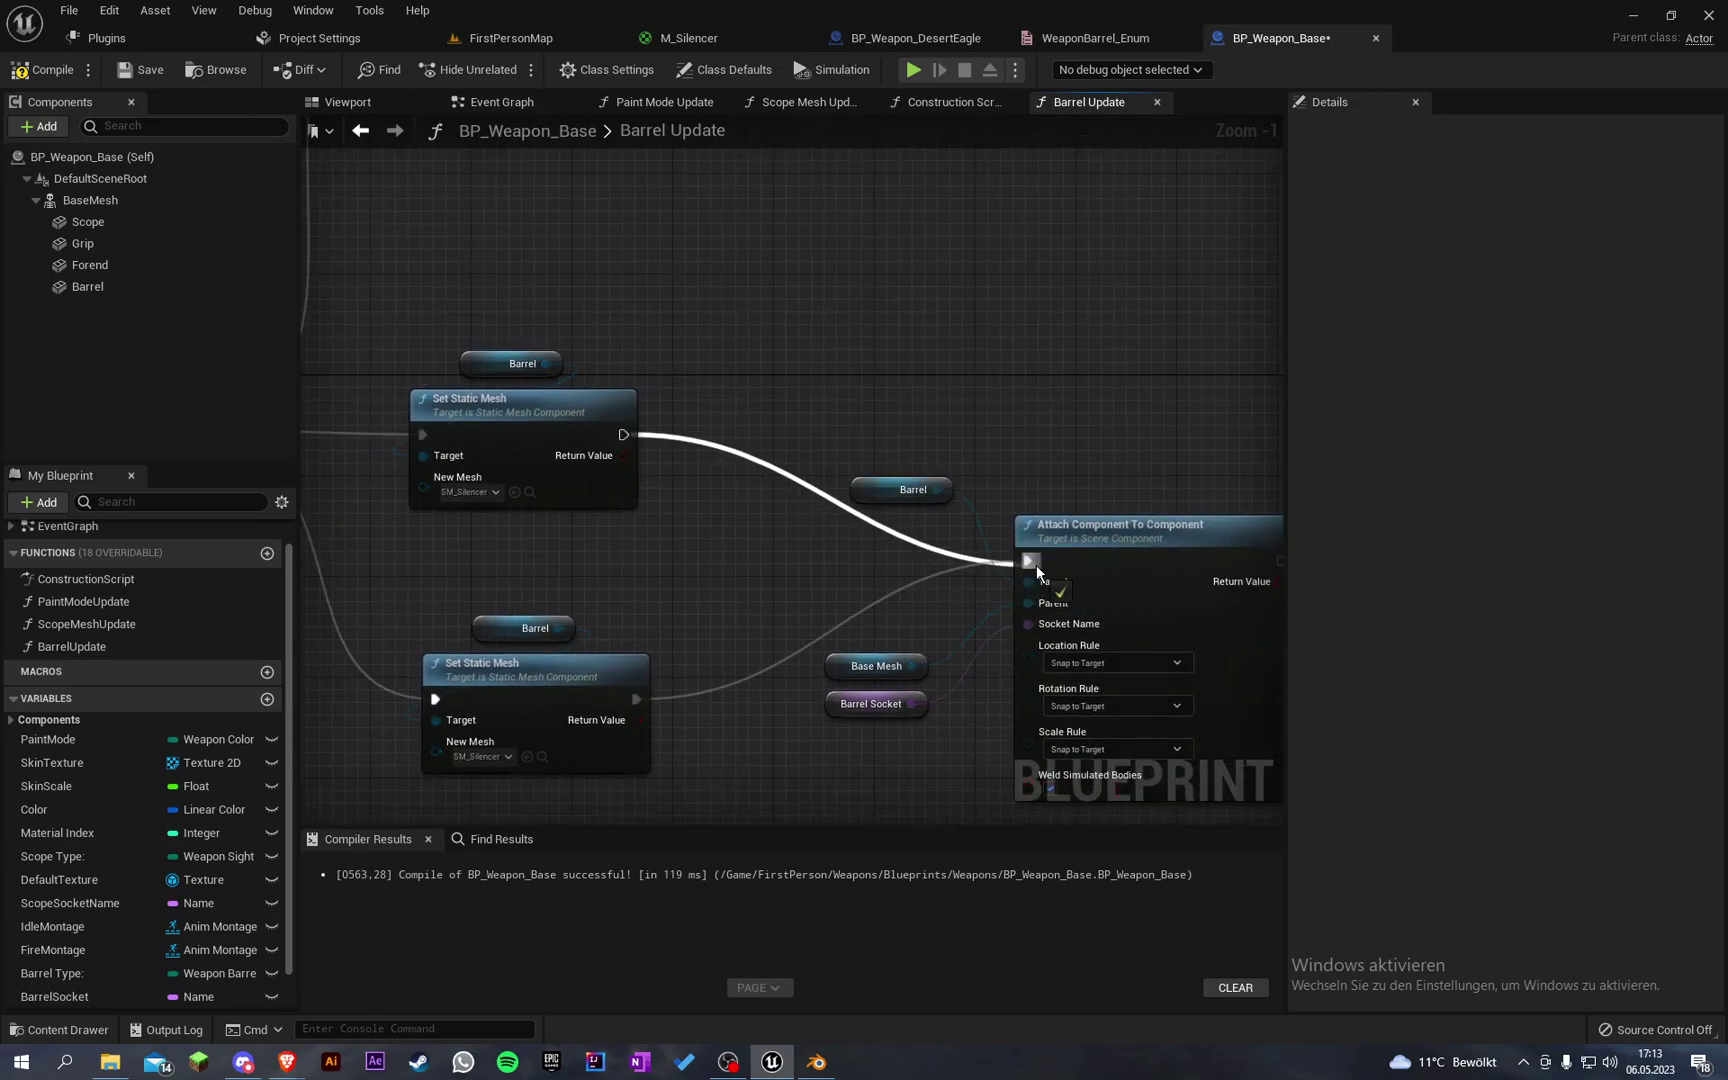
{"action": "scroll", "coordinate": [900, 495], "scroll_direction": "down", "scroll_amount": 3}
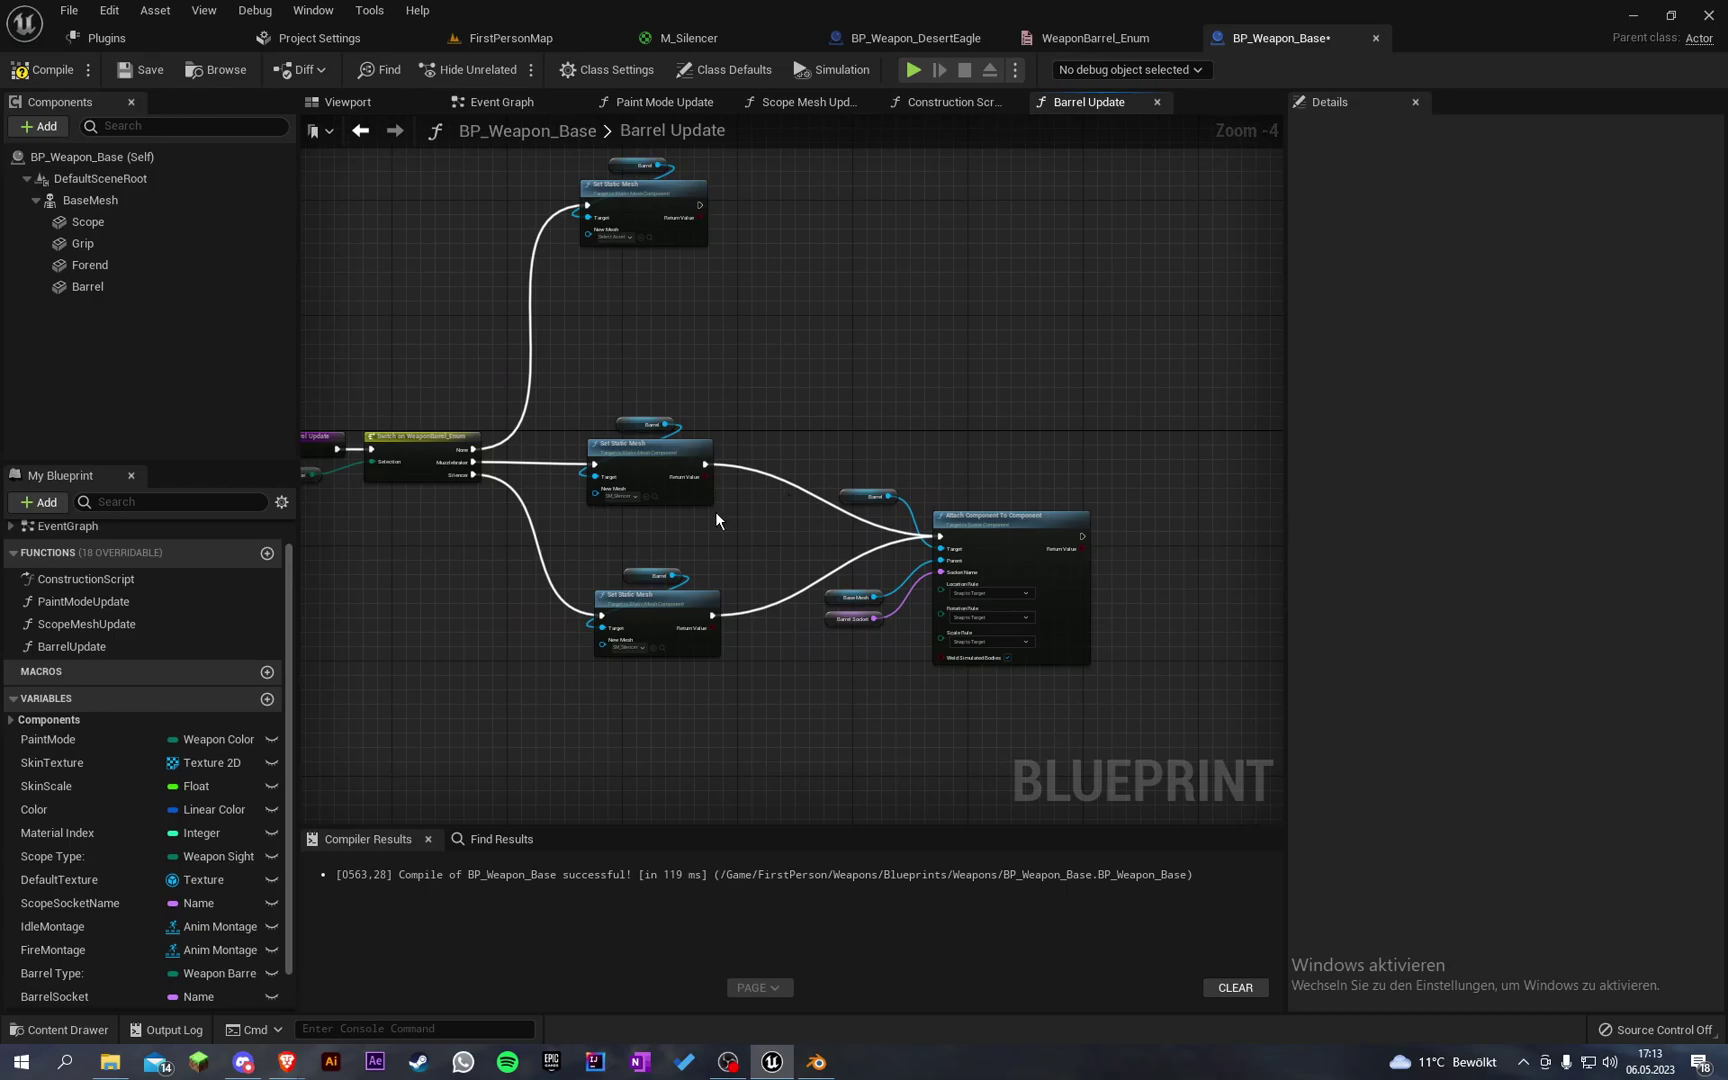
{"action": "right_click_drag", "start_coordinate": [873, 373], "coordinate": [965, 459]}
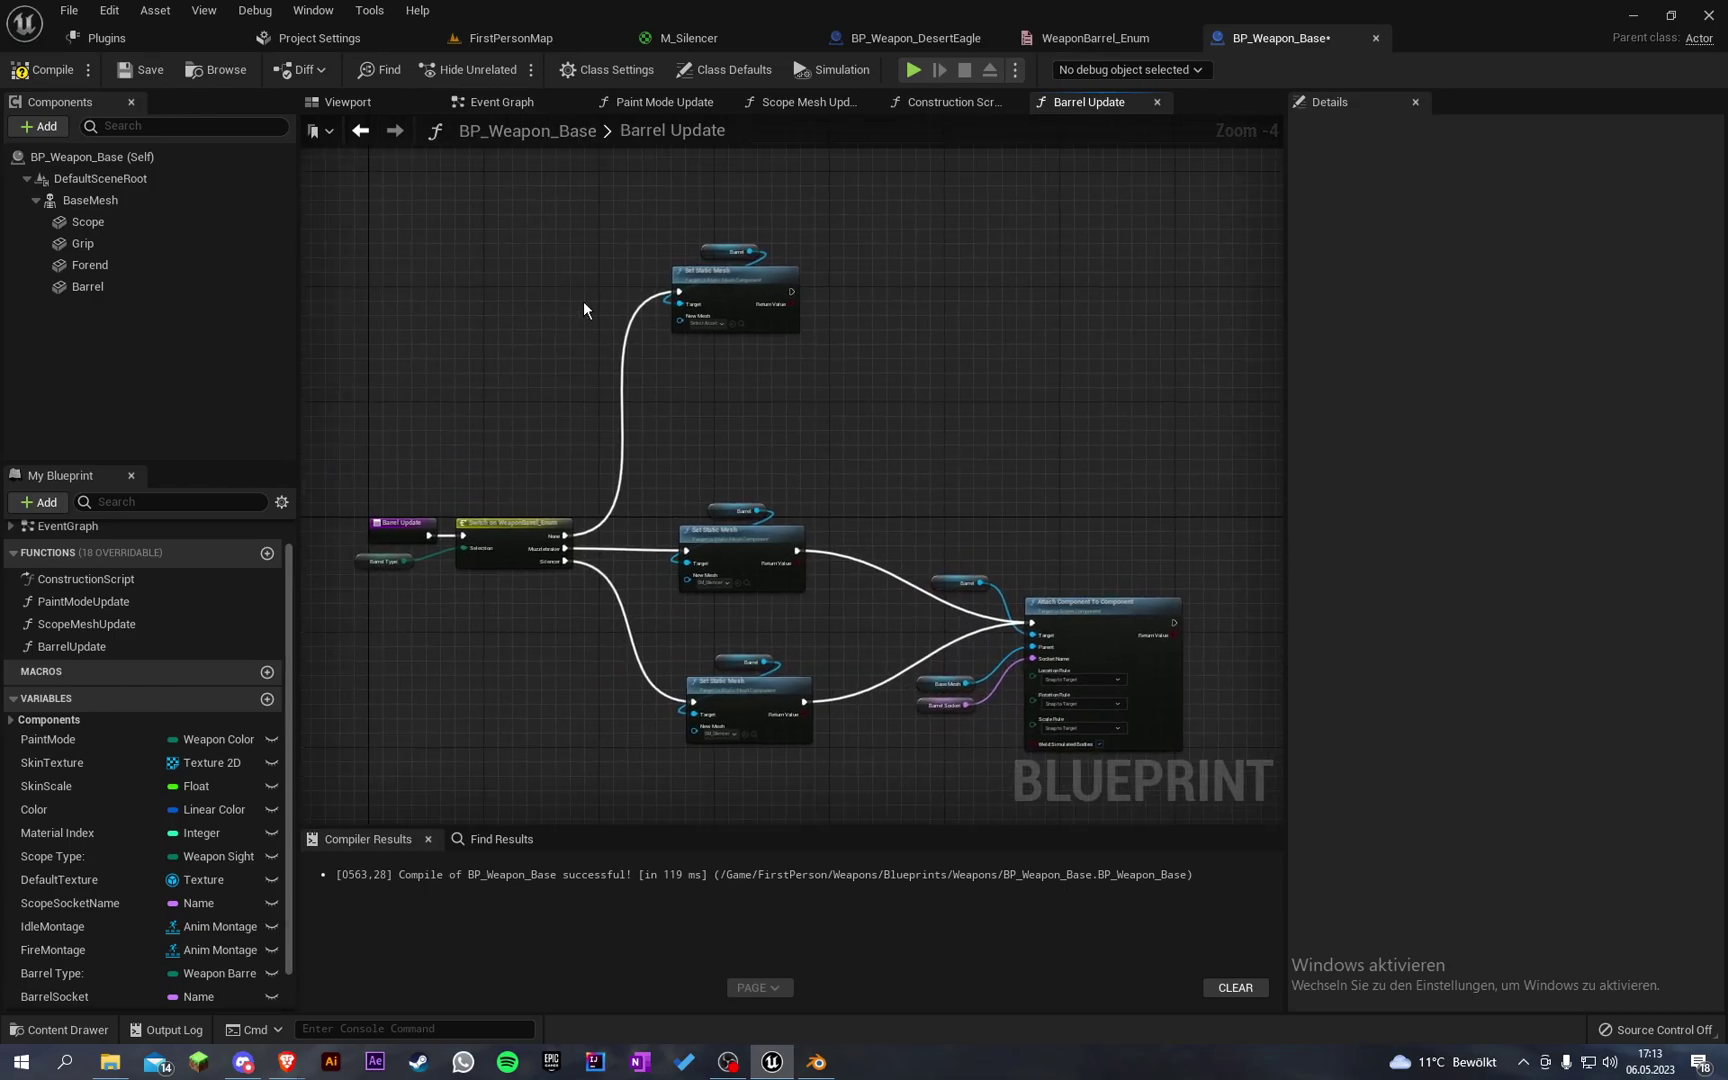
{"action": "left_click", "coordinate": [18, 74]}
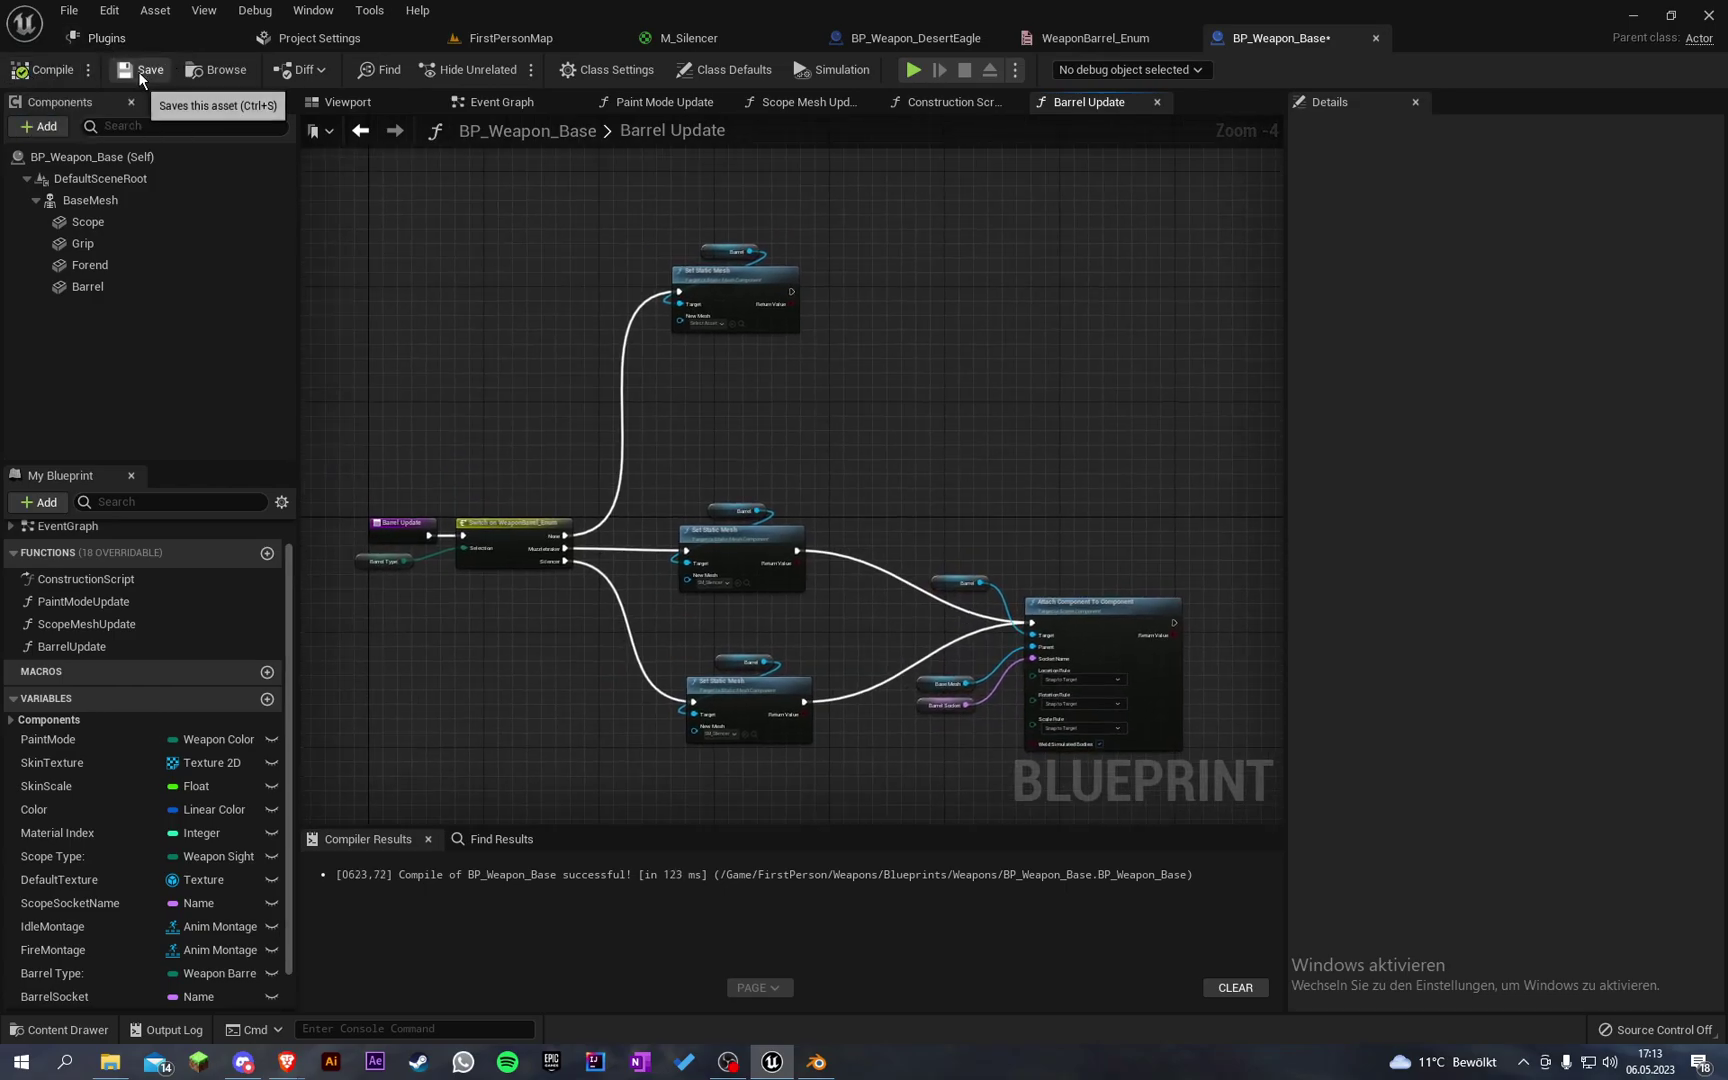
{"action": "right_click_drag", "start_coordinate": [935, 326], "coordinate": [897, 350]}
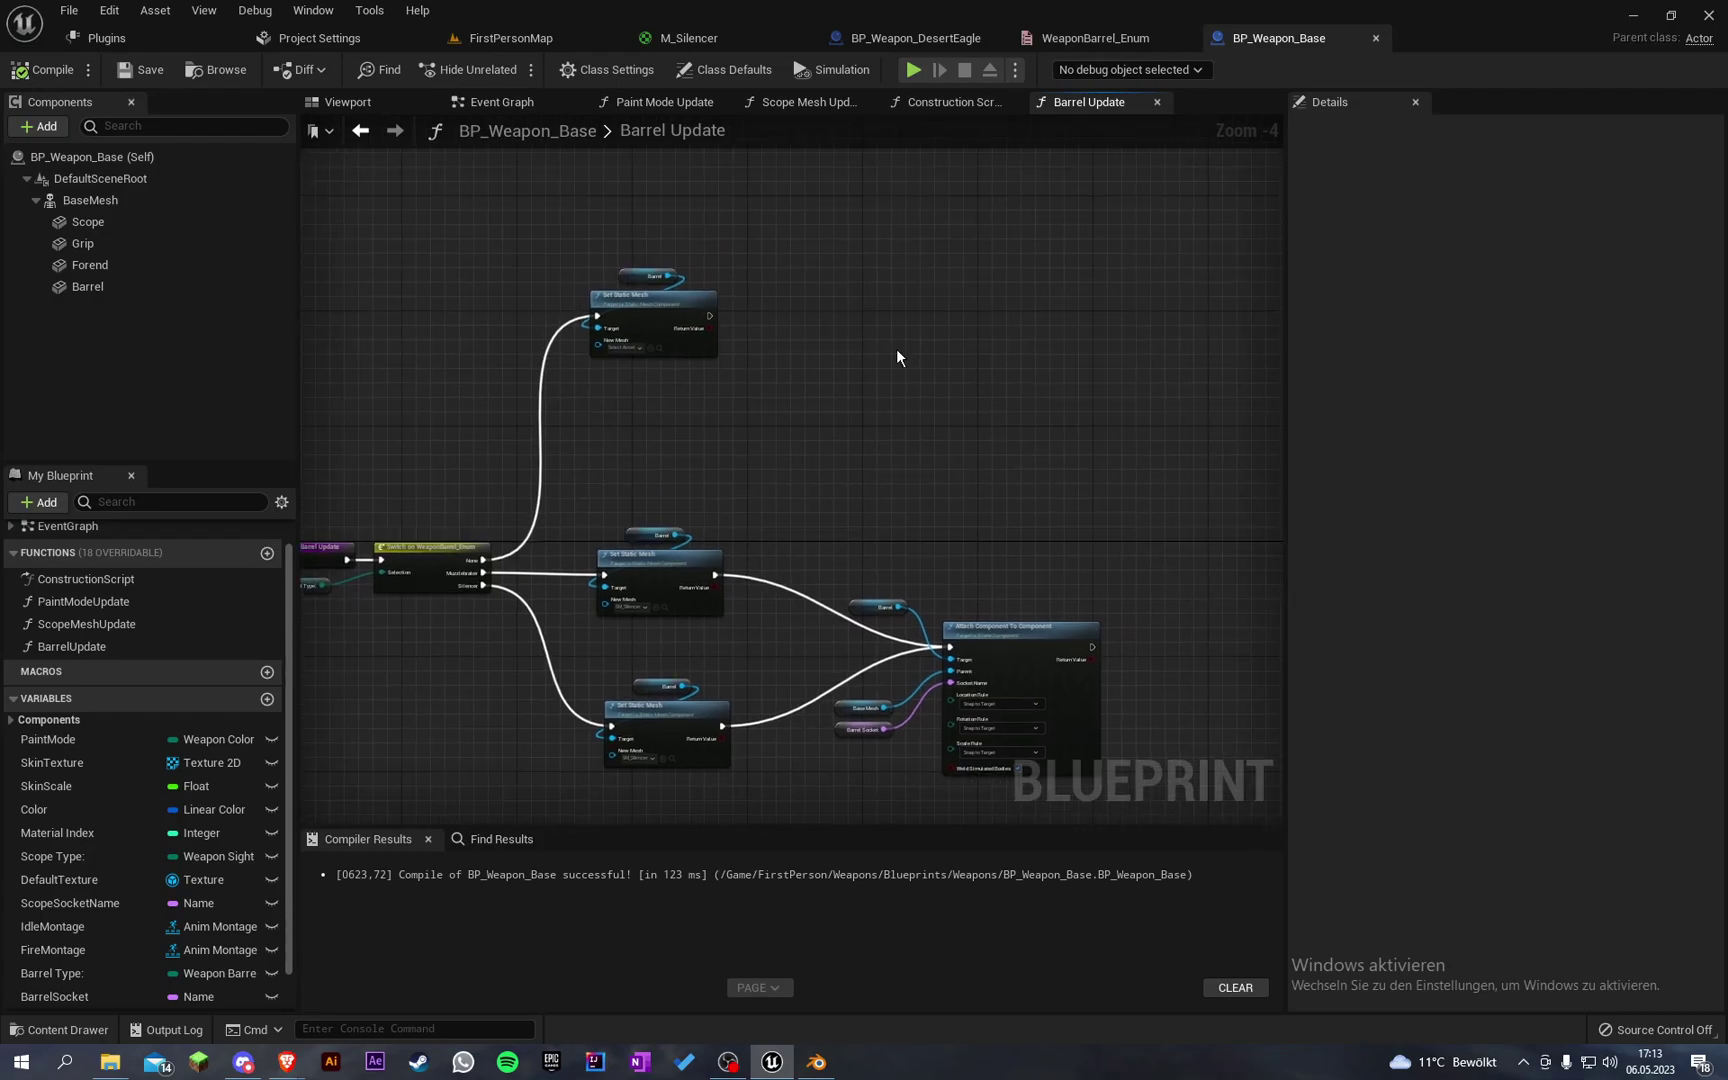
{"action": "scroll", "coordinate": [896, 348], "scroll_direction": "up", "scroll_amount": 3}
Step: Open the SK_DesertEagle skeletal mesh from the BaseMesh component of BP_Weapon_DesertEagle and display its skeleton tree
{"action": "left_click", "coordinate": [912, 38]}
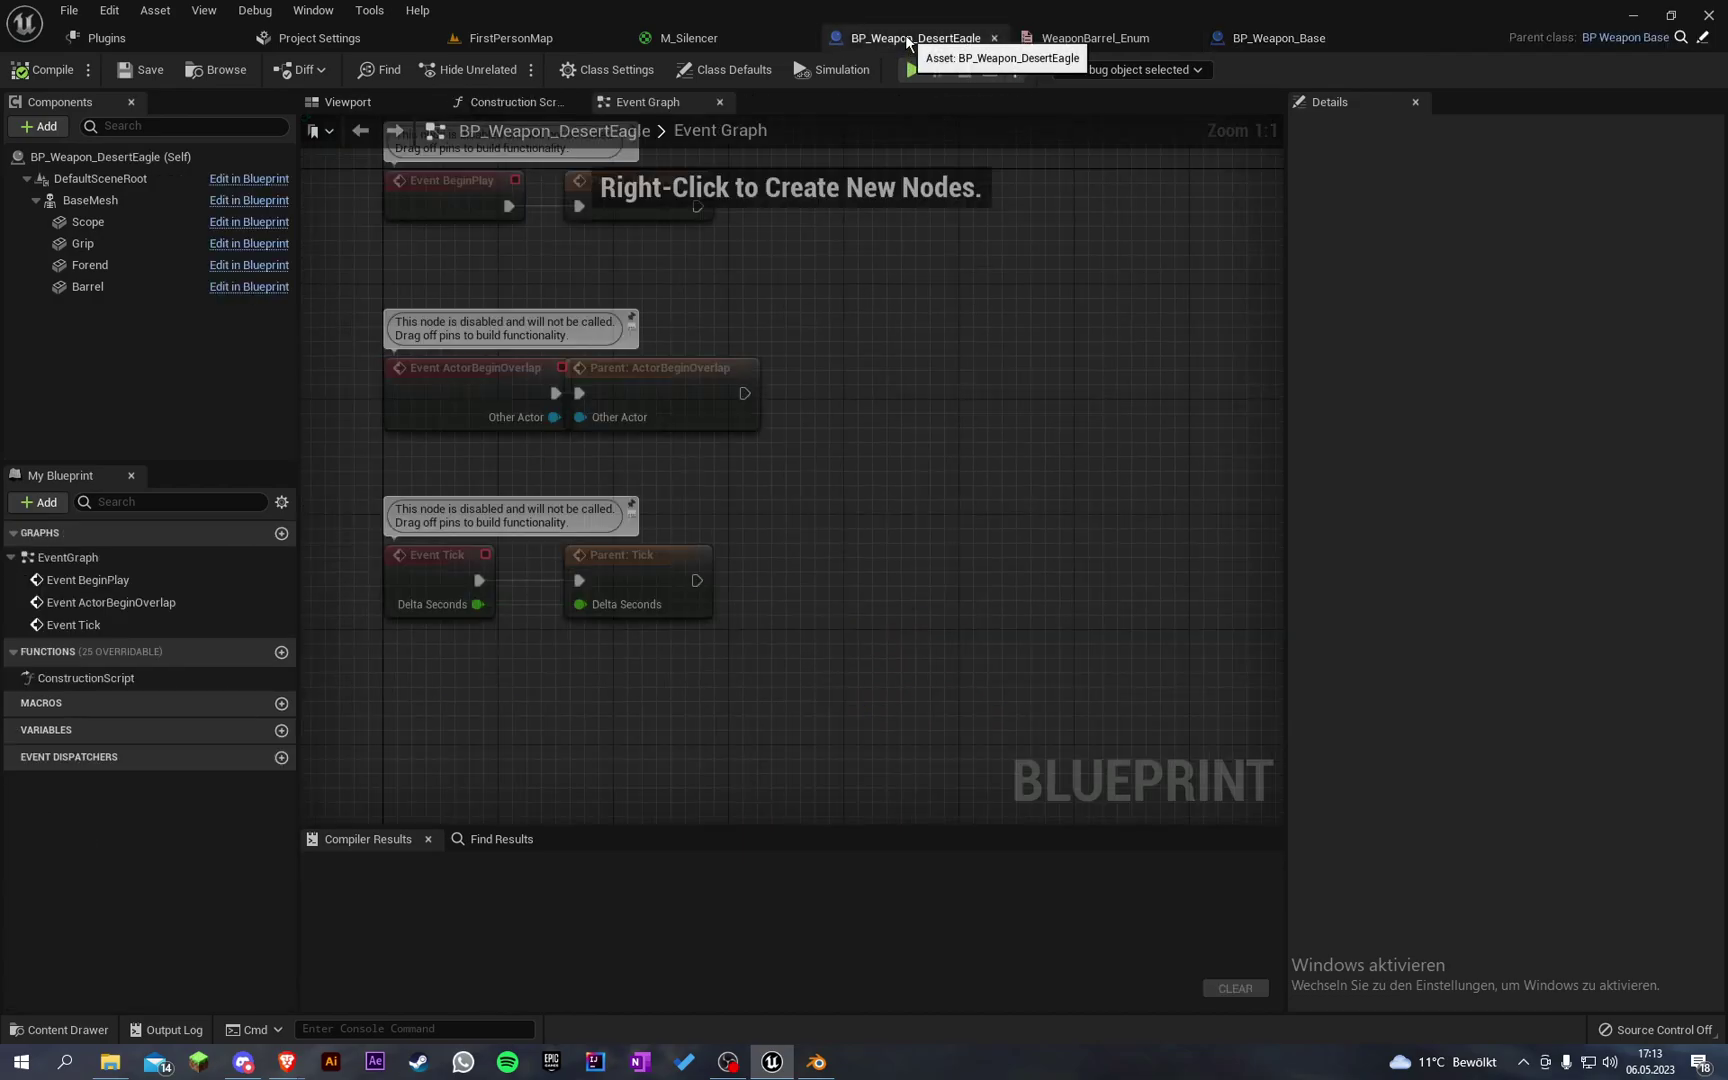
{"action": "left_click", "coordinate": [348, 102]}
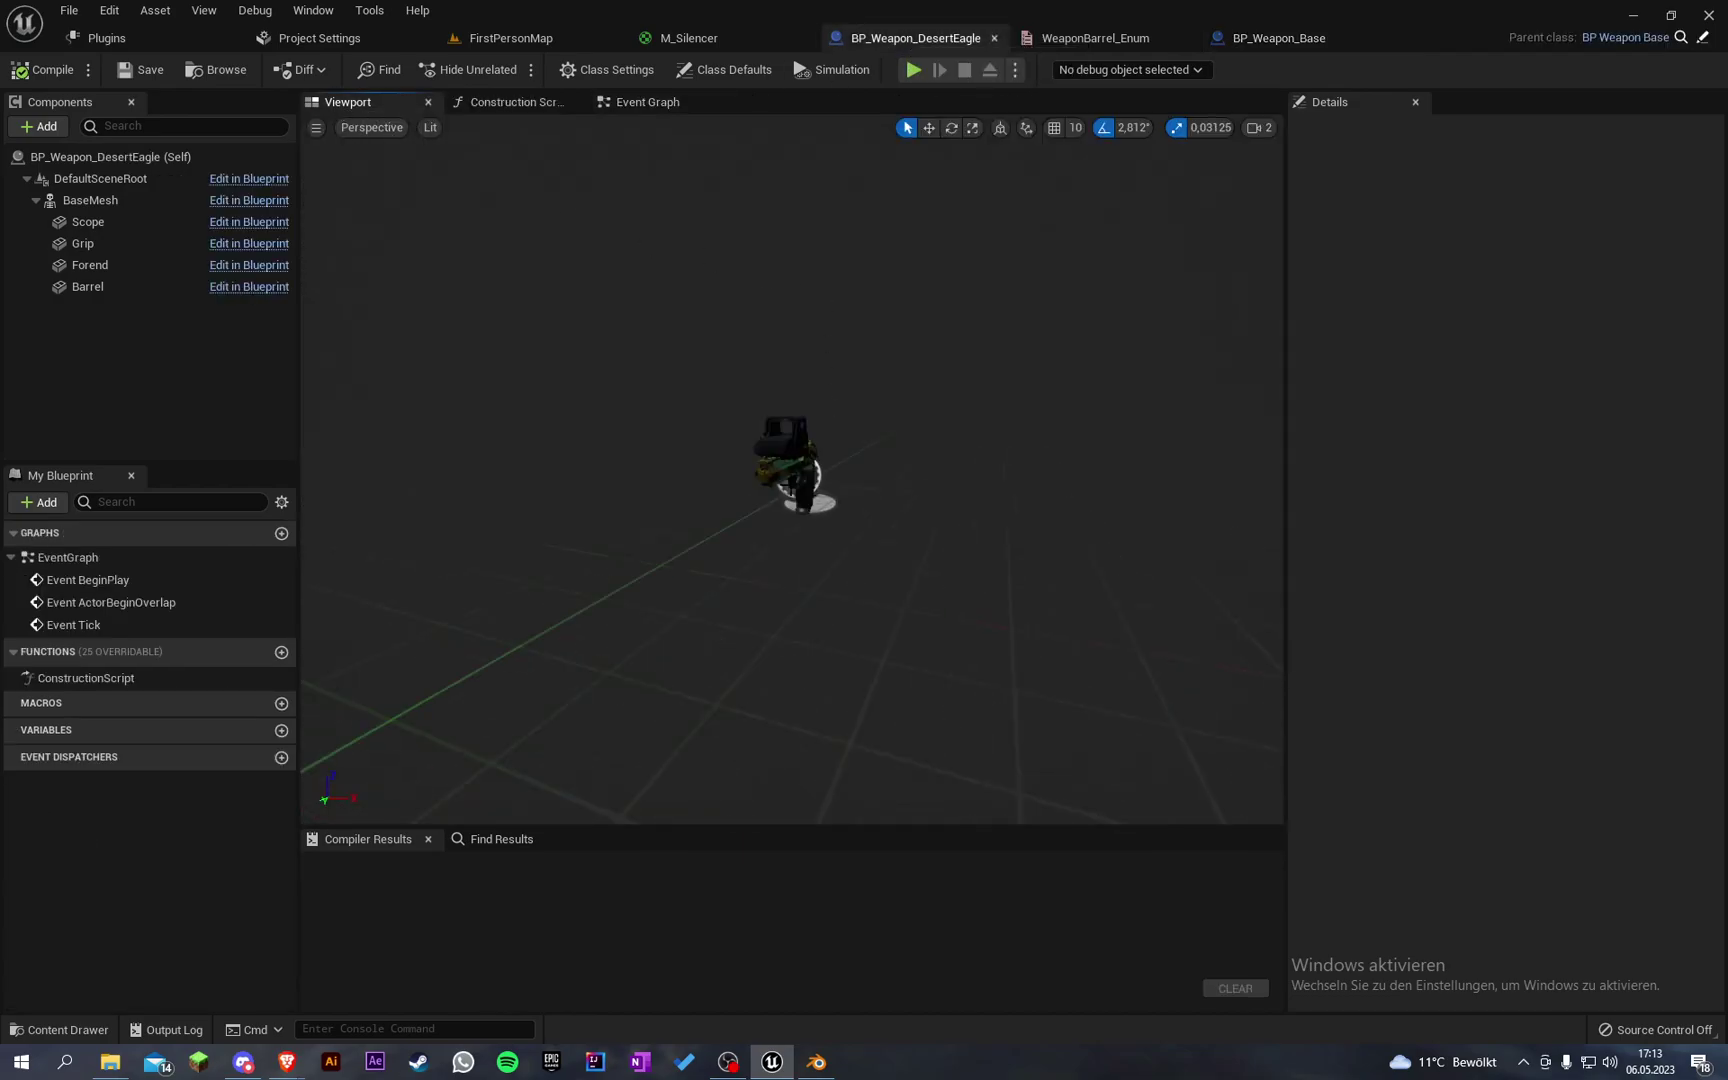
{"action": "left_click", "coordinate": [90, 200]}
{"action": "double_click", "coordinate": [1490, 585]}
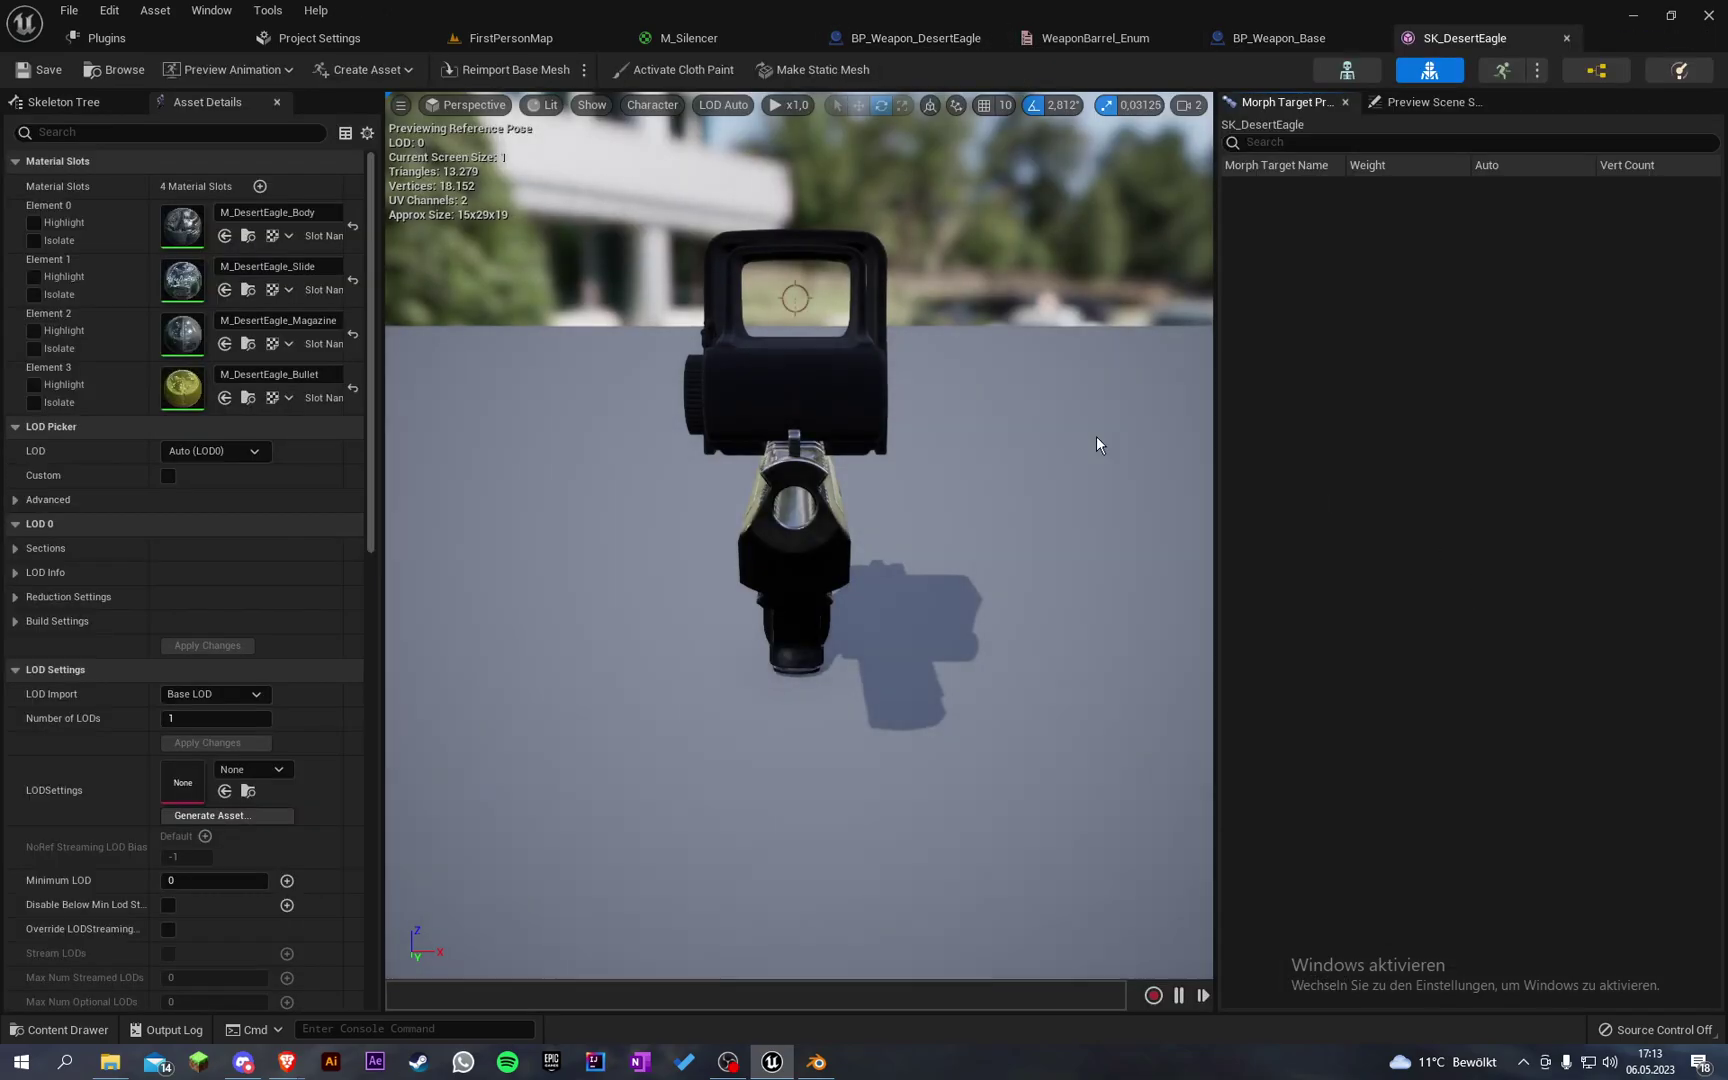
{"action": "left_click_drag", "start_coordinate": [1096, 444], "coordinate": [800, 426], "text": "alt"}
{"action": "left_click", "coordinate": [62, 101]}
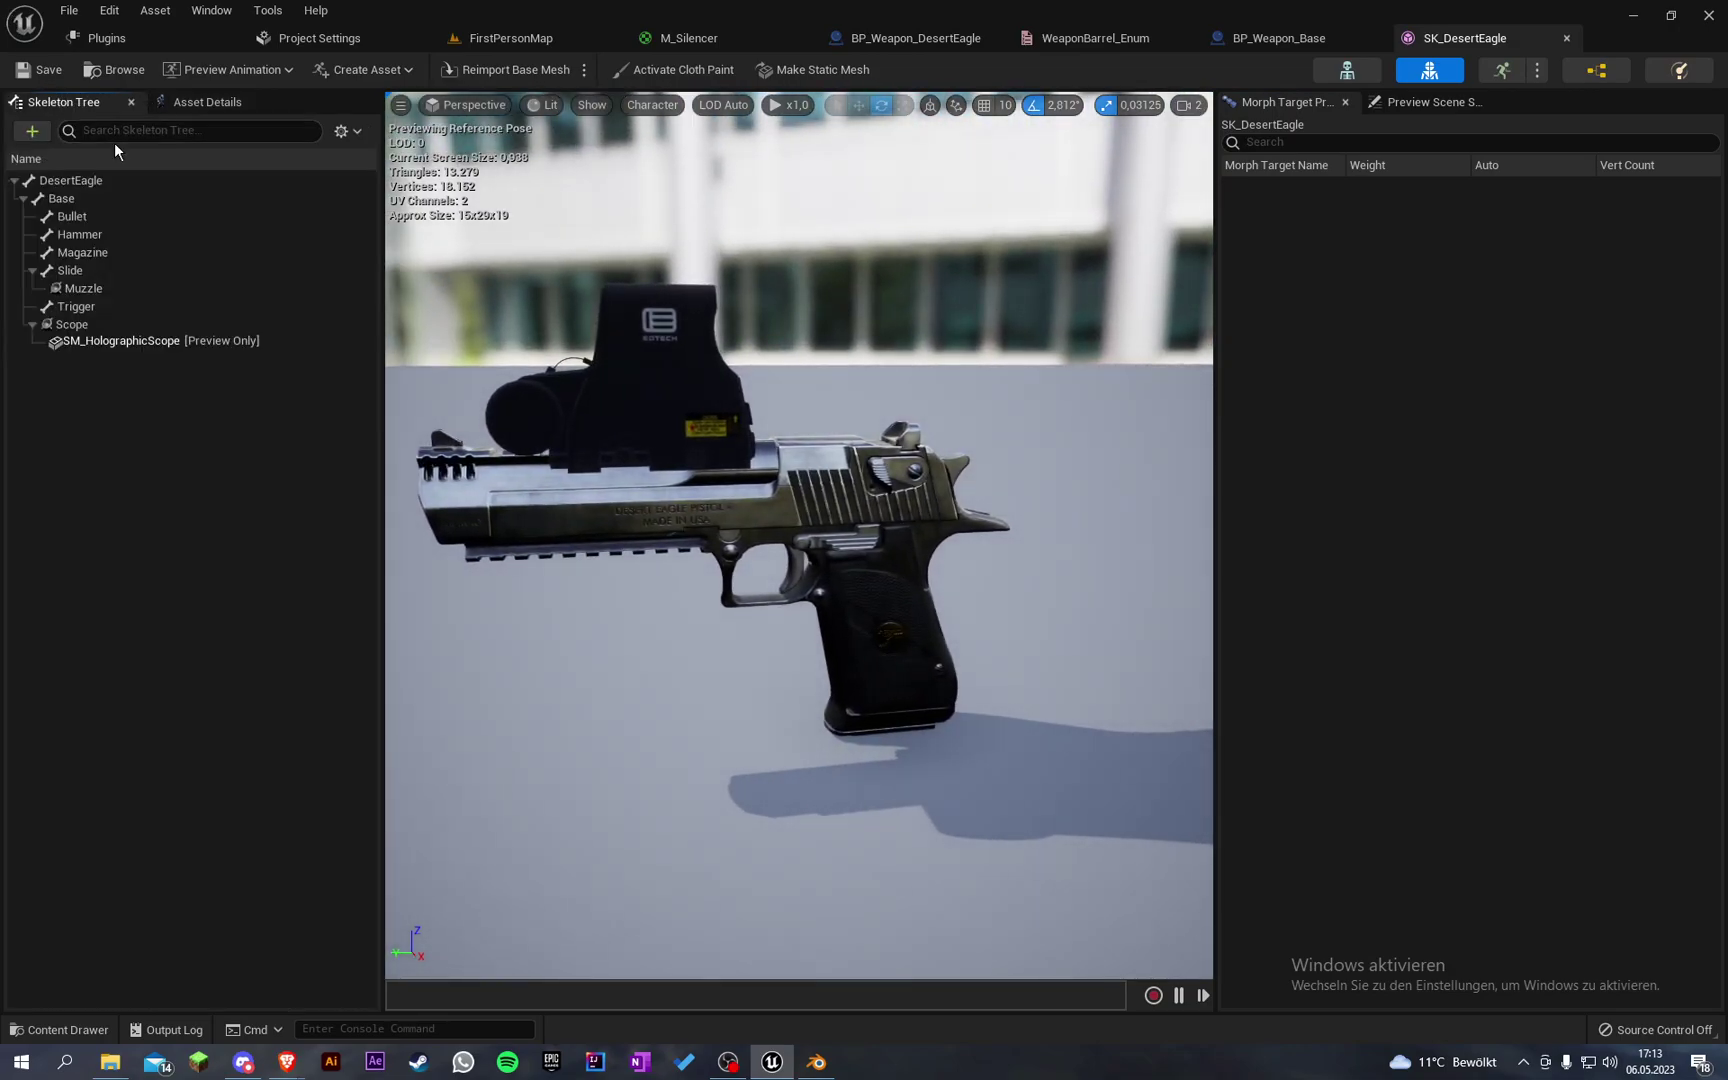
Step: Add a socket named Barrel to the Slide bone of the Desert Eagle skeleton
{"action": "right_click_drag", "start_coordinate": [837, 359], "coordinate": [797, 357]}
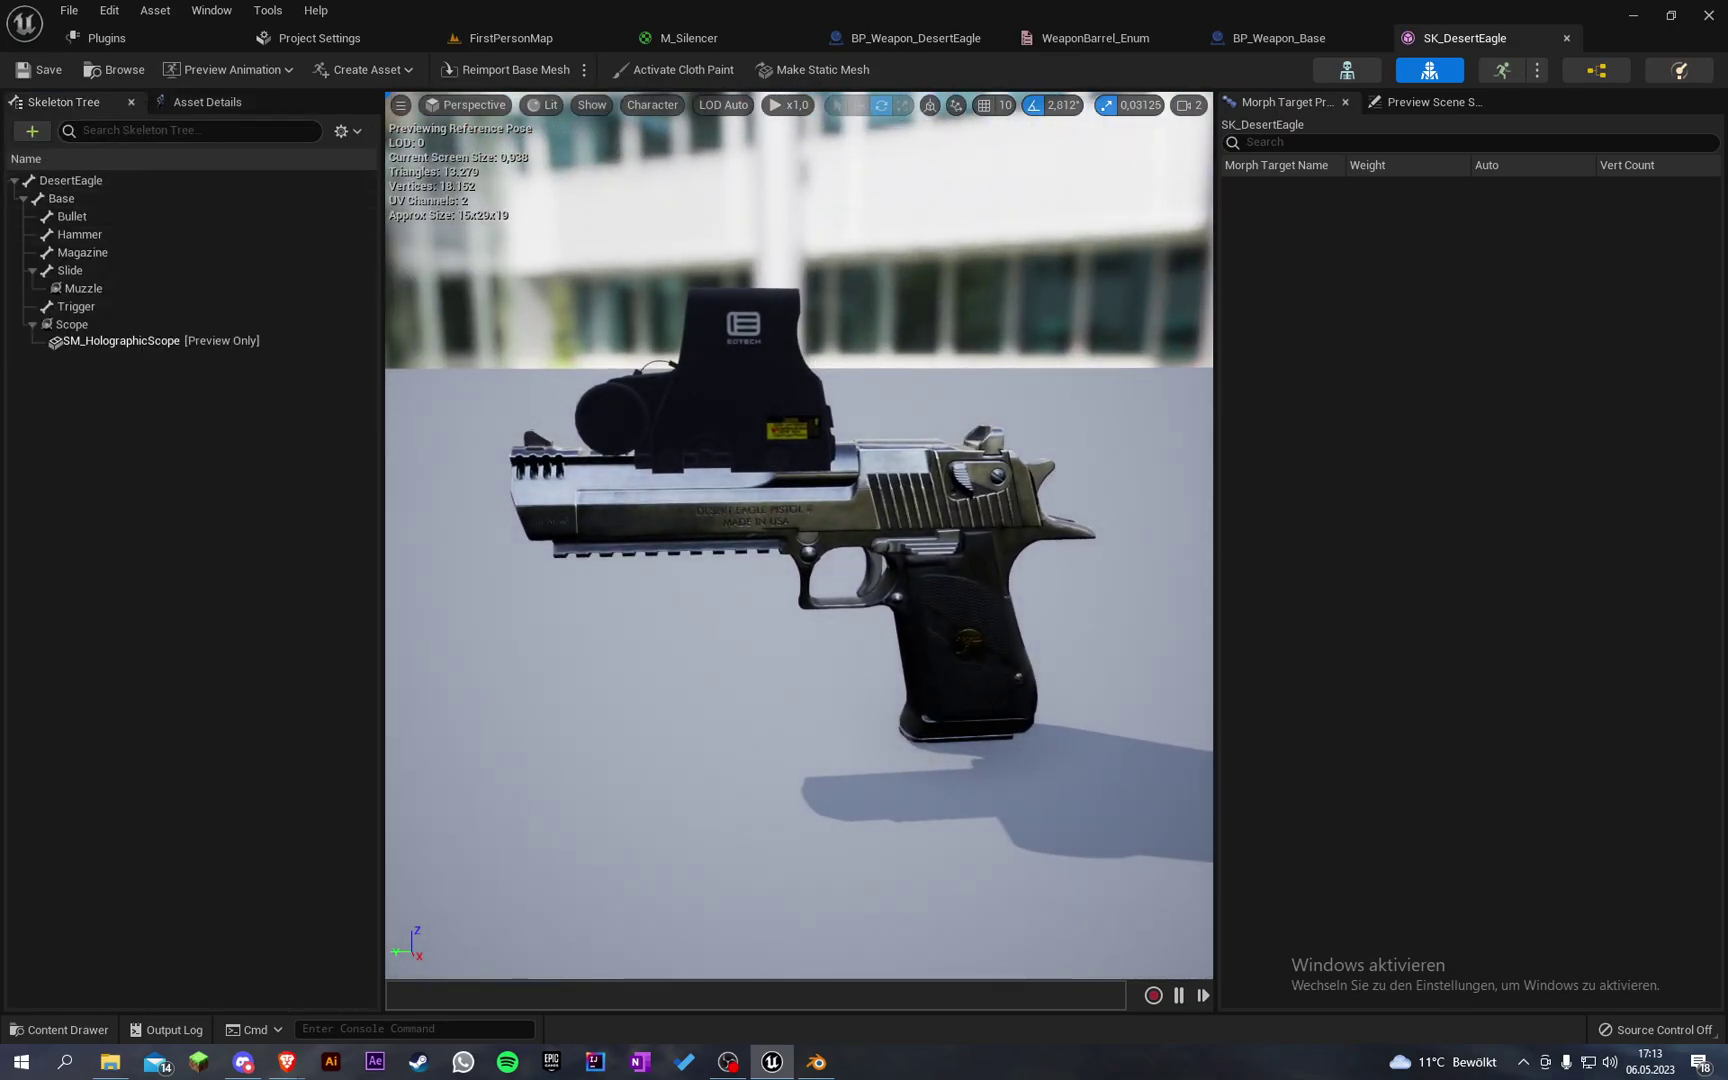
{"action": "right_click", "coordinate": [745, 366]}
{"action": "left_click", "coordinate": [112, 272]}
{"action": "right_click", "coordinate": [113, 275]}
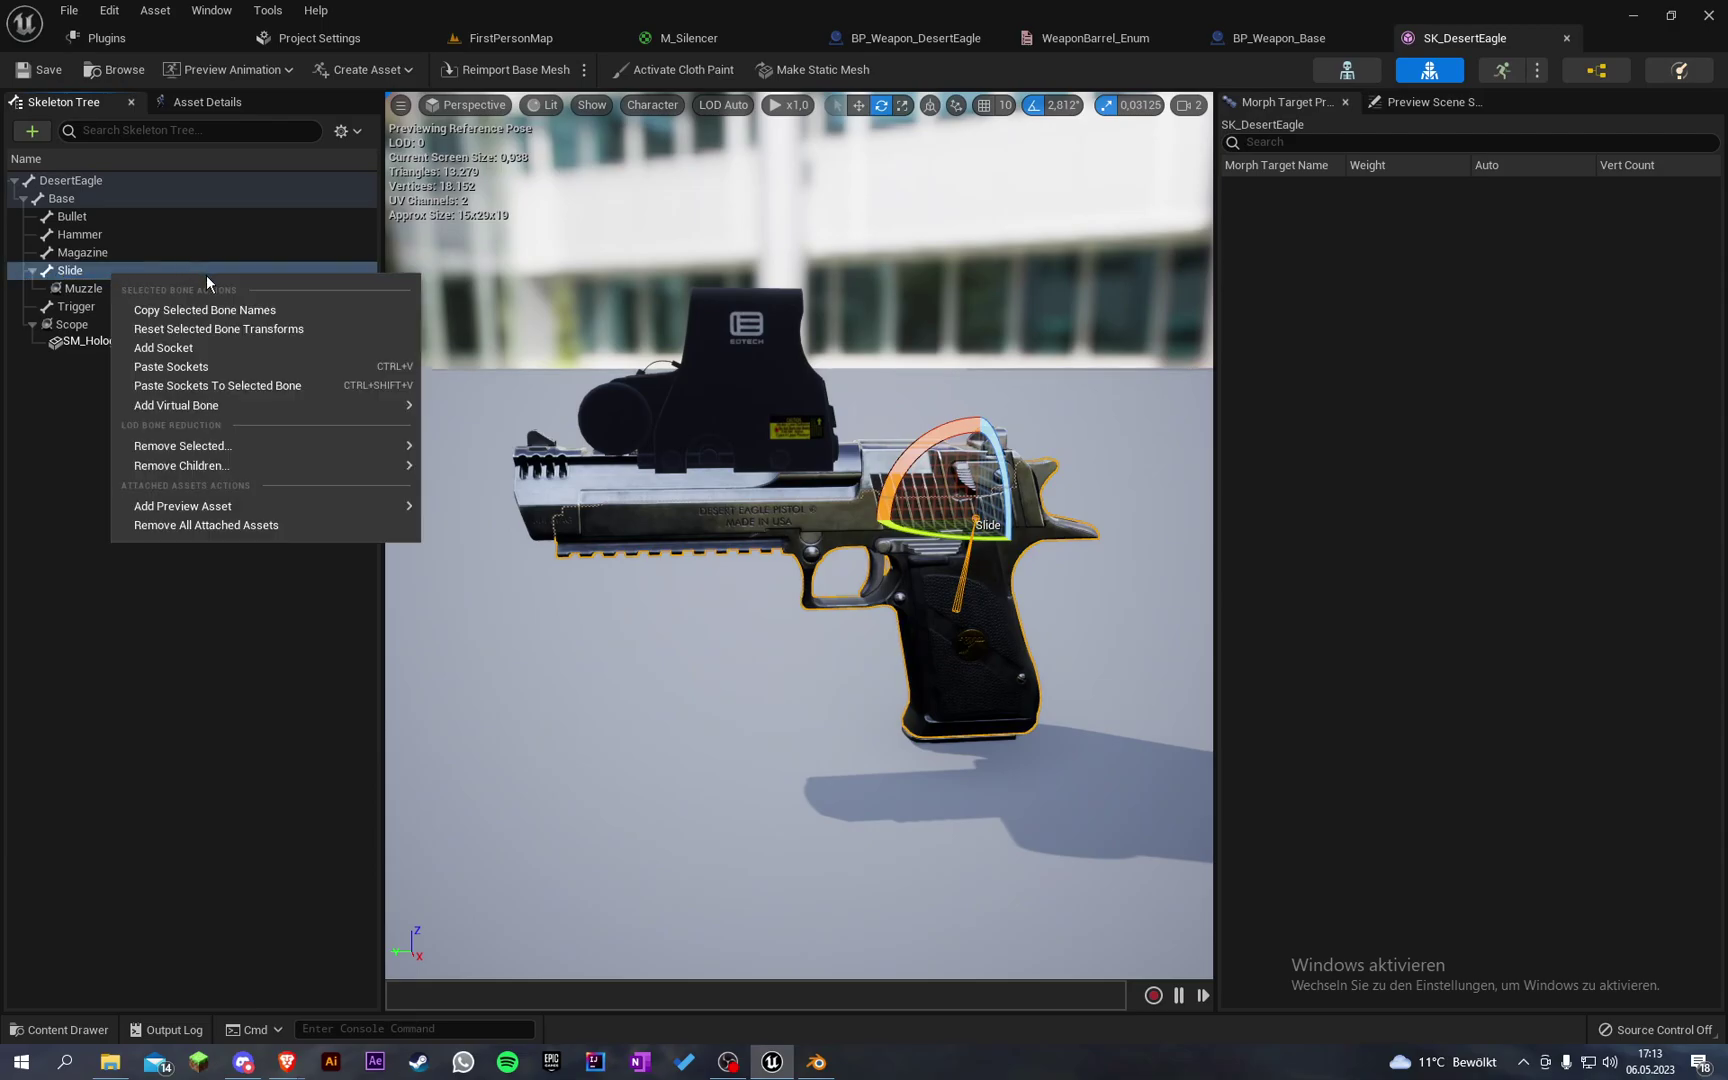
{"action": "left_click", "coordinate": [227, 348]}
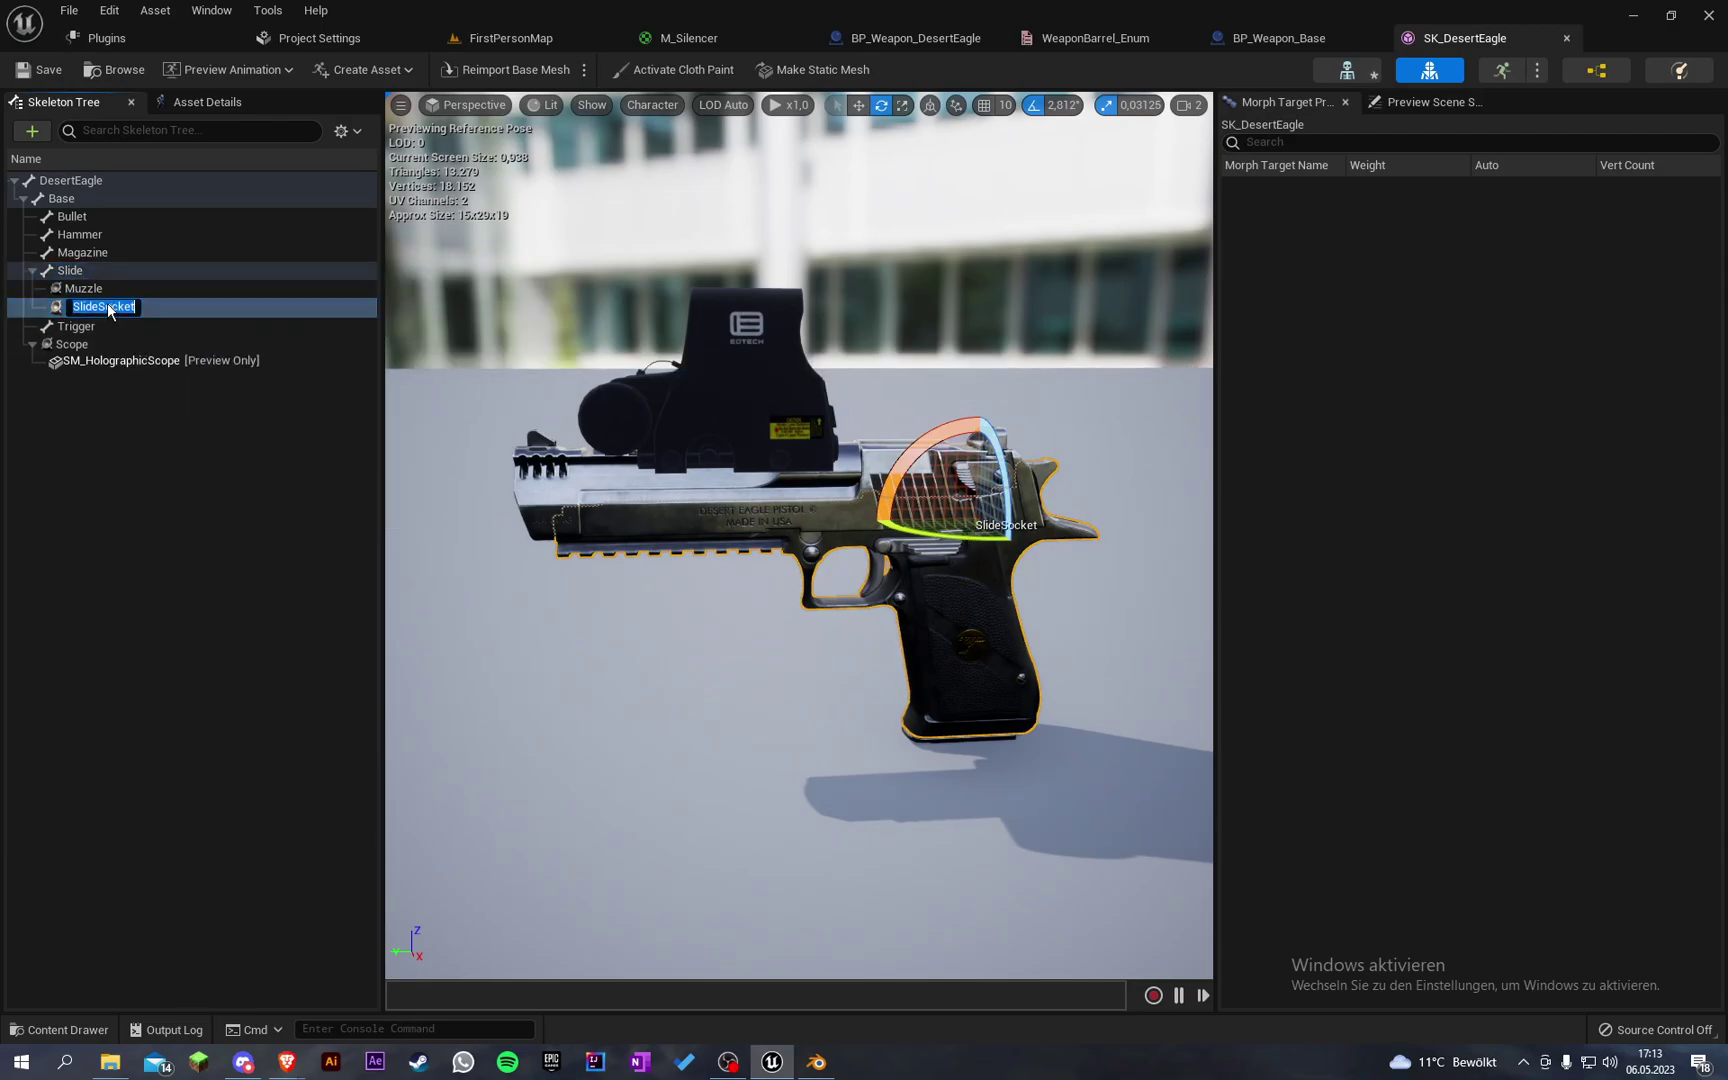
{"action": "type", "text": "Barrel"}
{"action": "key", "text": "Return"}
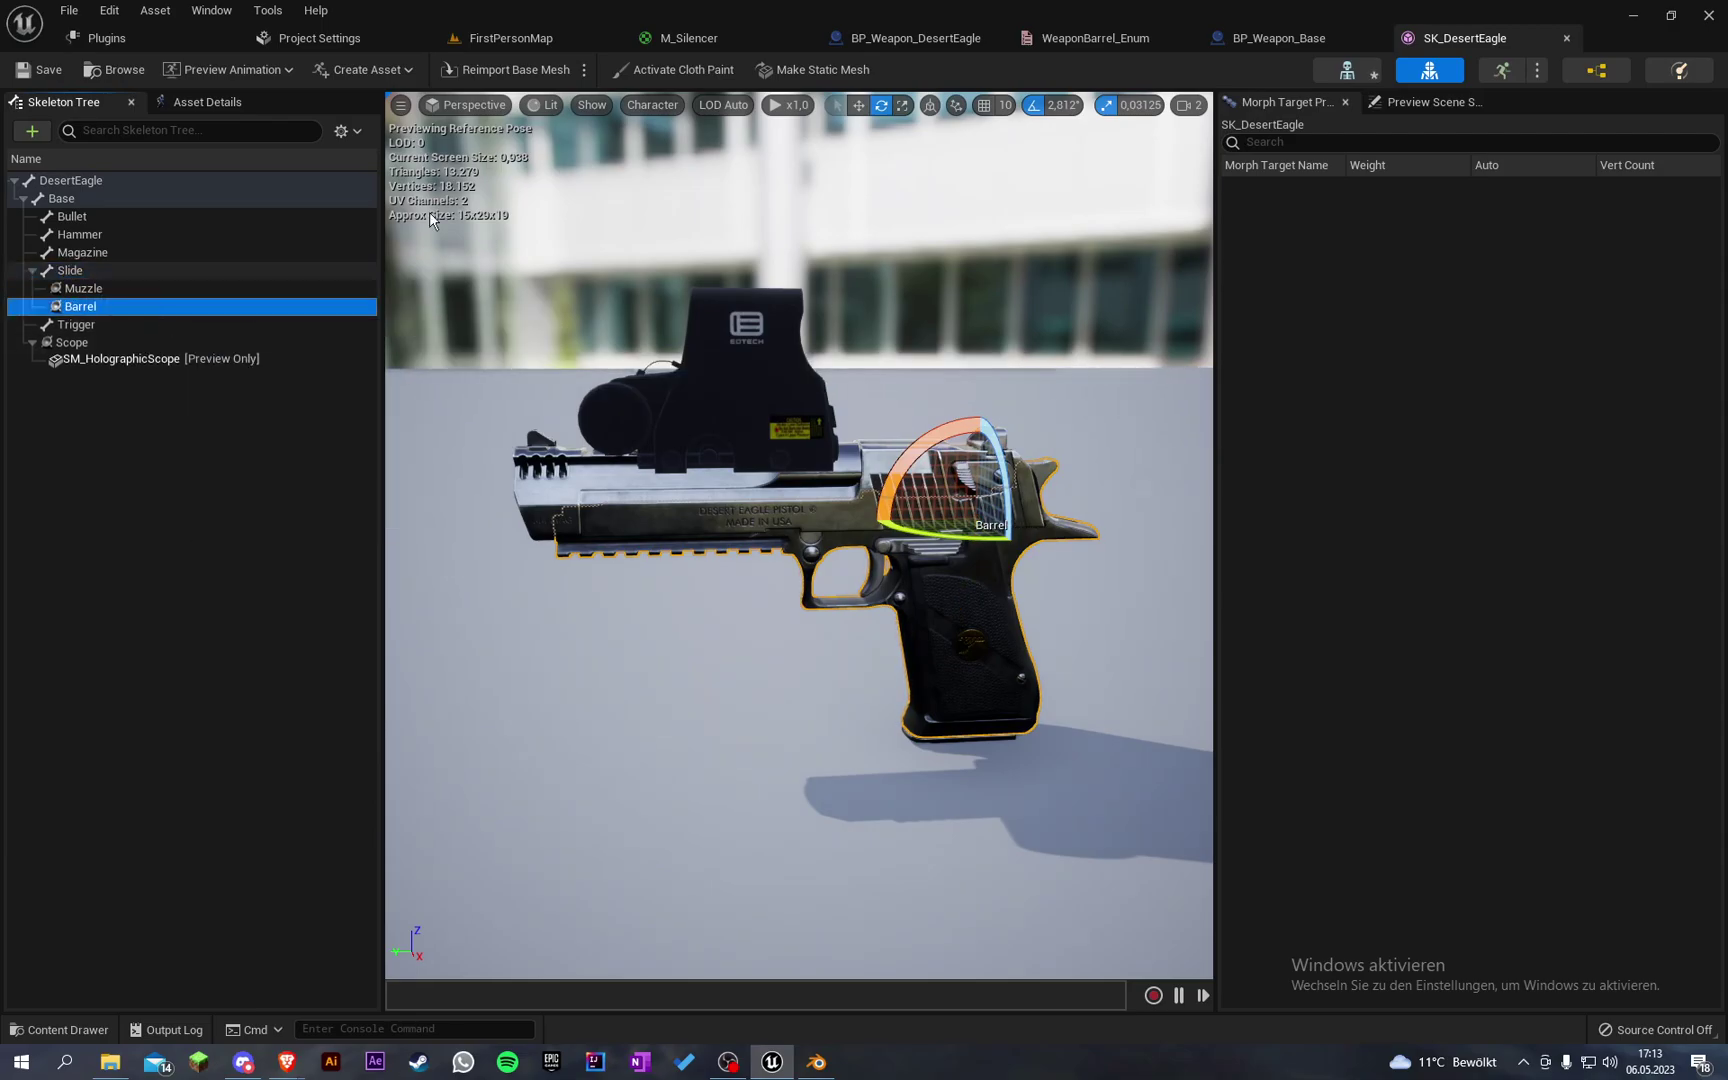
Step: Move the Barrel socket forward and up to the muzzle end of the pistol's barrel
{"action": "left_click", "coordinate": [858, 105]}
{"action": "right_click_drag", "start_coordinate": [978, 422], "coordinate": [1080, 422]}
{"action": "left_click_drag", "start_coordinate": [978, 530], "coordinate": [511, 511]}
{"action": "right_click_drag", "start_coordinate": [511, 511], "coordinate": [760, 540]}
{"action": "left_click_drag", "start_coordinate": [612, 455], "coordinate": [606, 291]}
{"action": "right_click_drag", "start_coordinate": [606, 291], "coordinate": [760, 272]}
Step: Attach SM_Silencer to the Barrel socket as a preview asset
{"action": "right_click", "coordinate": [105, 302]}
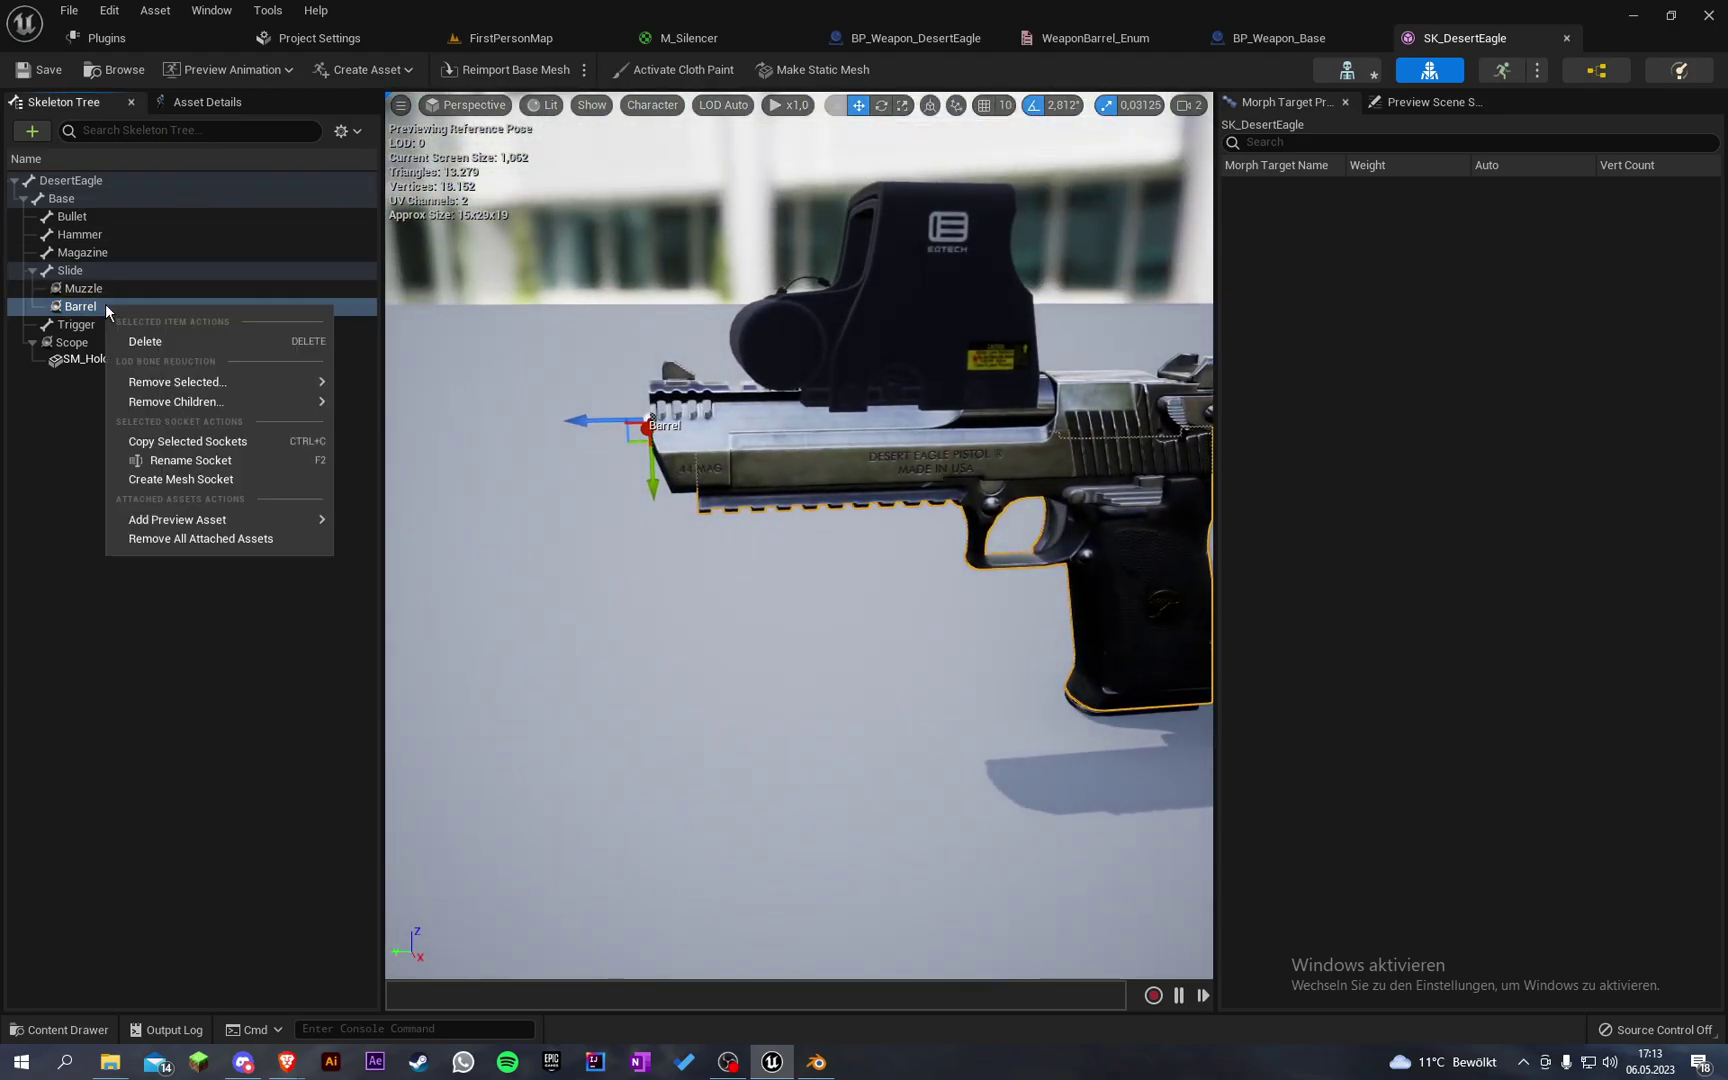
{"action": "mouse_move", "coordinate": [254, 522]}
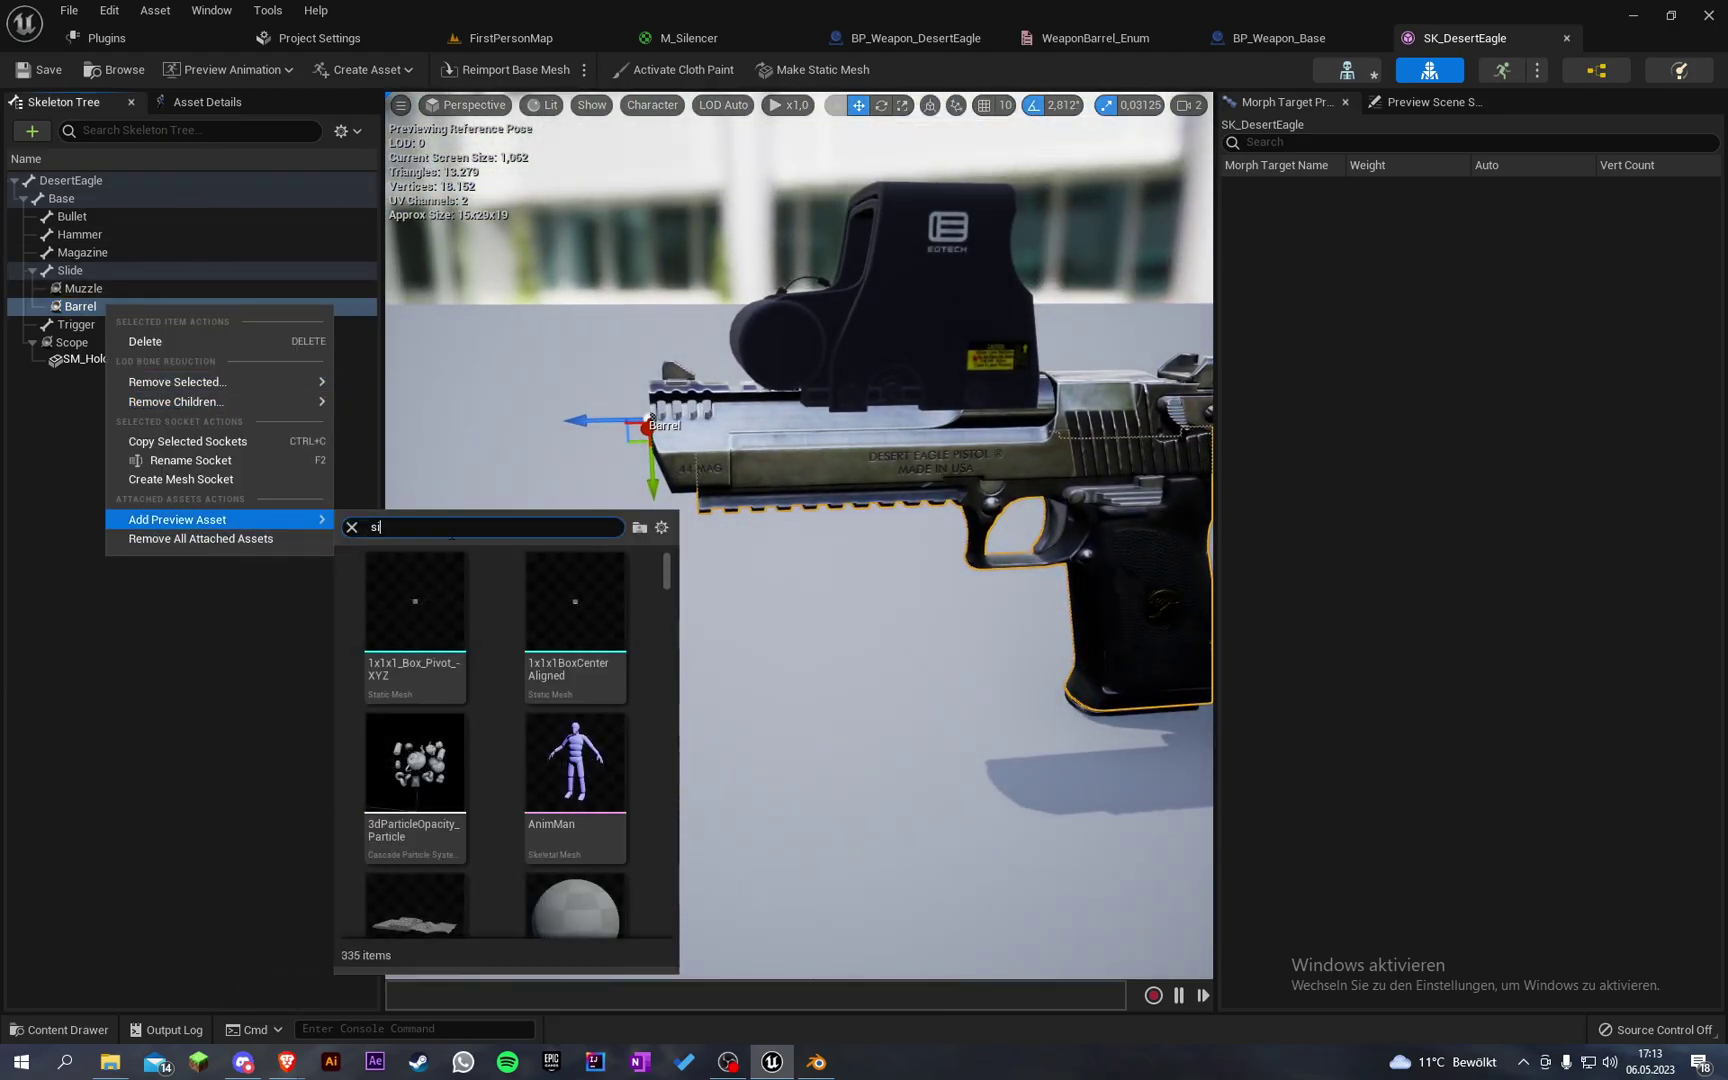
{"action": "left_click", "coordinate": [405, 605]}
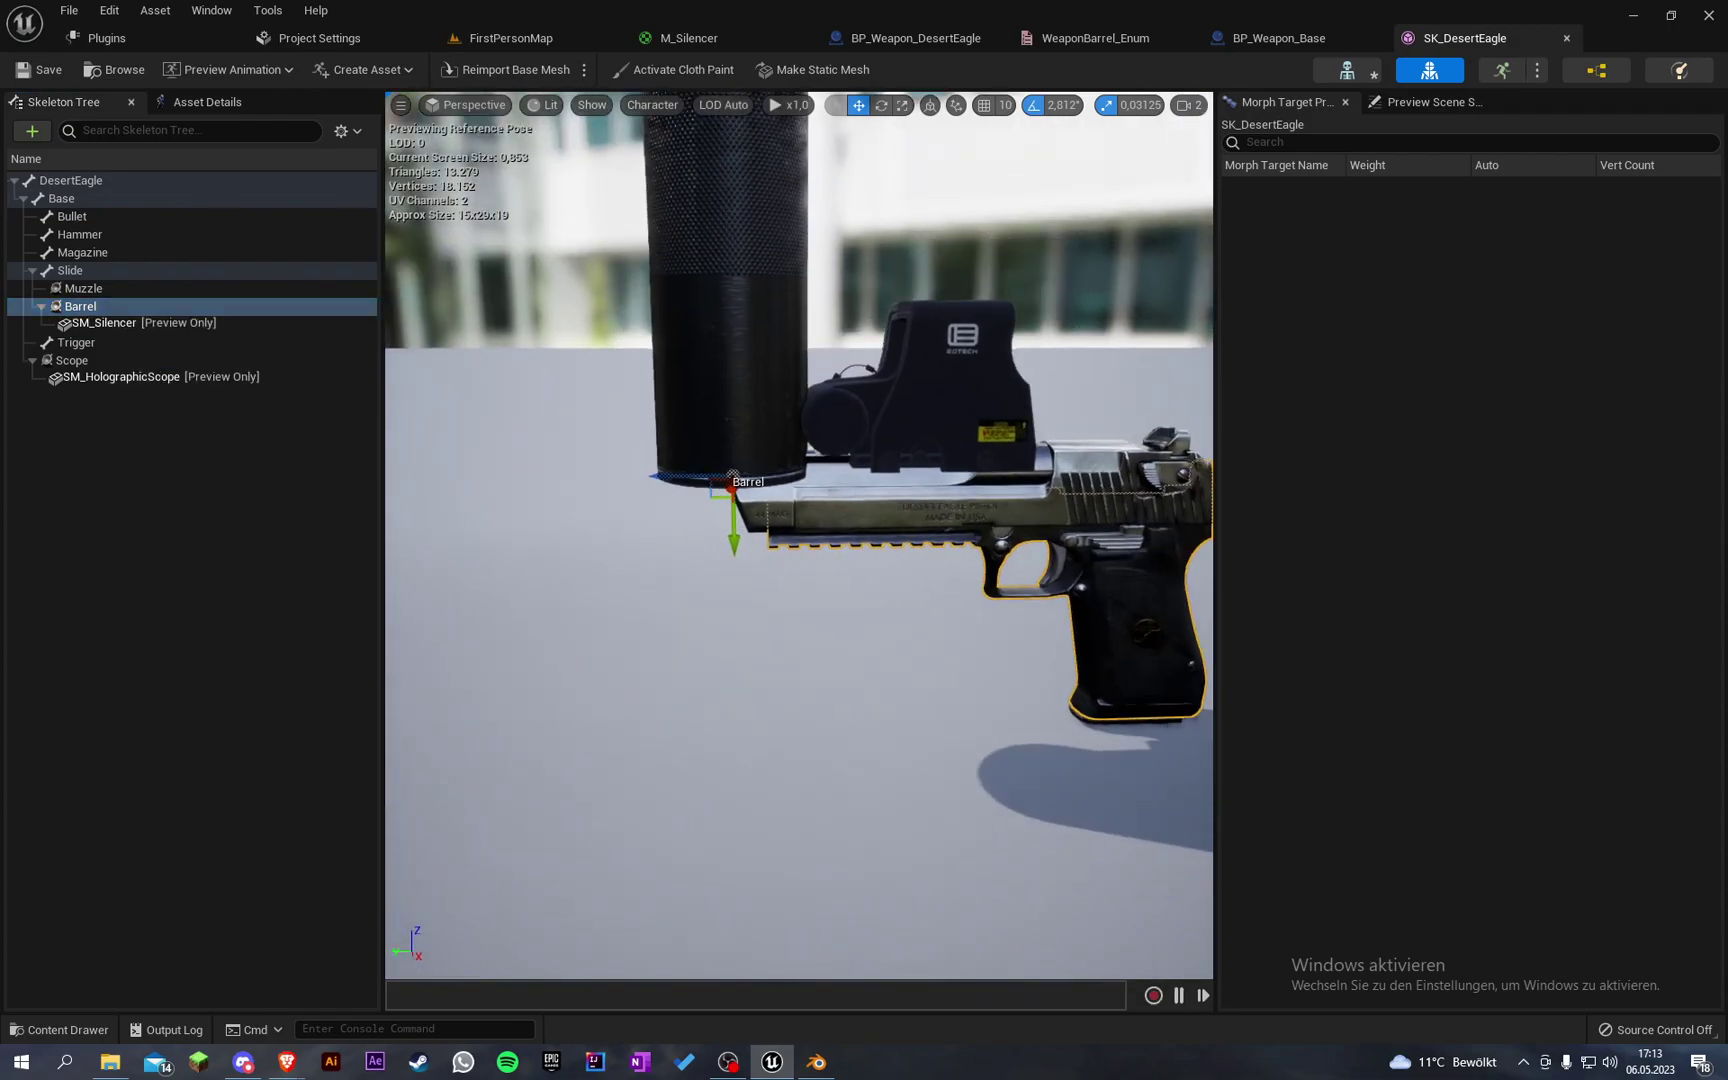
Step: Rotate the Barrel socket so the silencer points forward along the barrel, and scale it down uniformly to suit the pistol
{"action": "left_click", "coordinate": [882, 105]}
{"action": "left_click_drag", "start_coordinate": [810, 540], "coordinate": [742, 610]}
{"action": "right_click_drag", "start_coordinate": [742, 610], "coordinate": [660, 600]}
{"action": "left_click", "coordinate": [903, 104]}
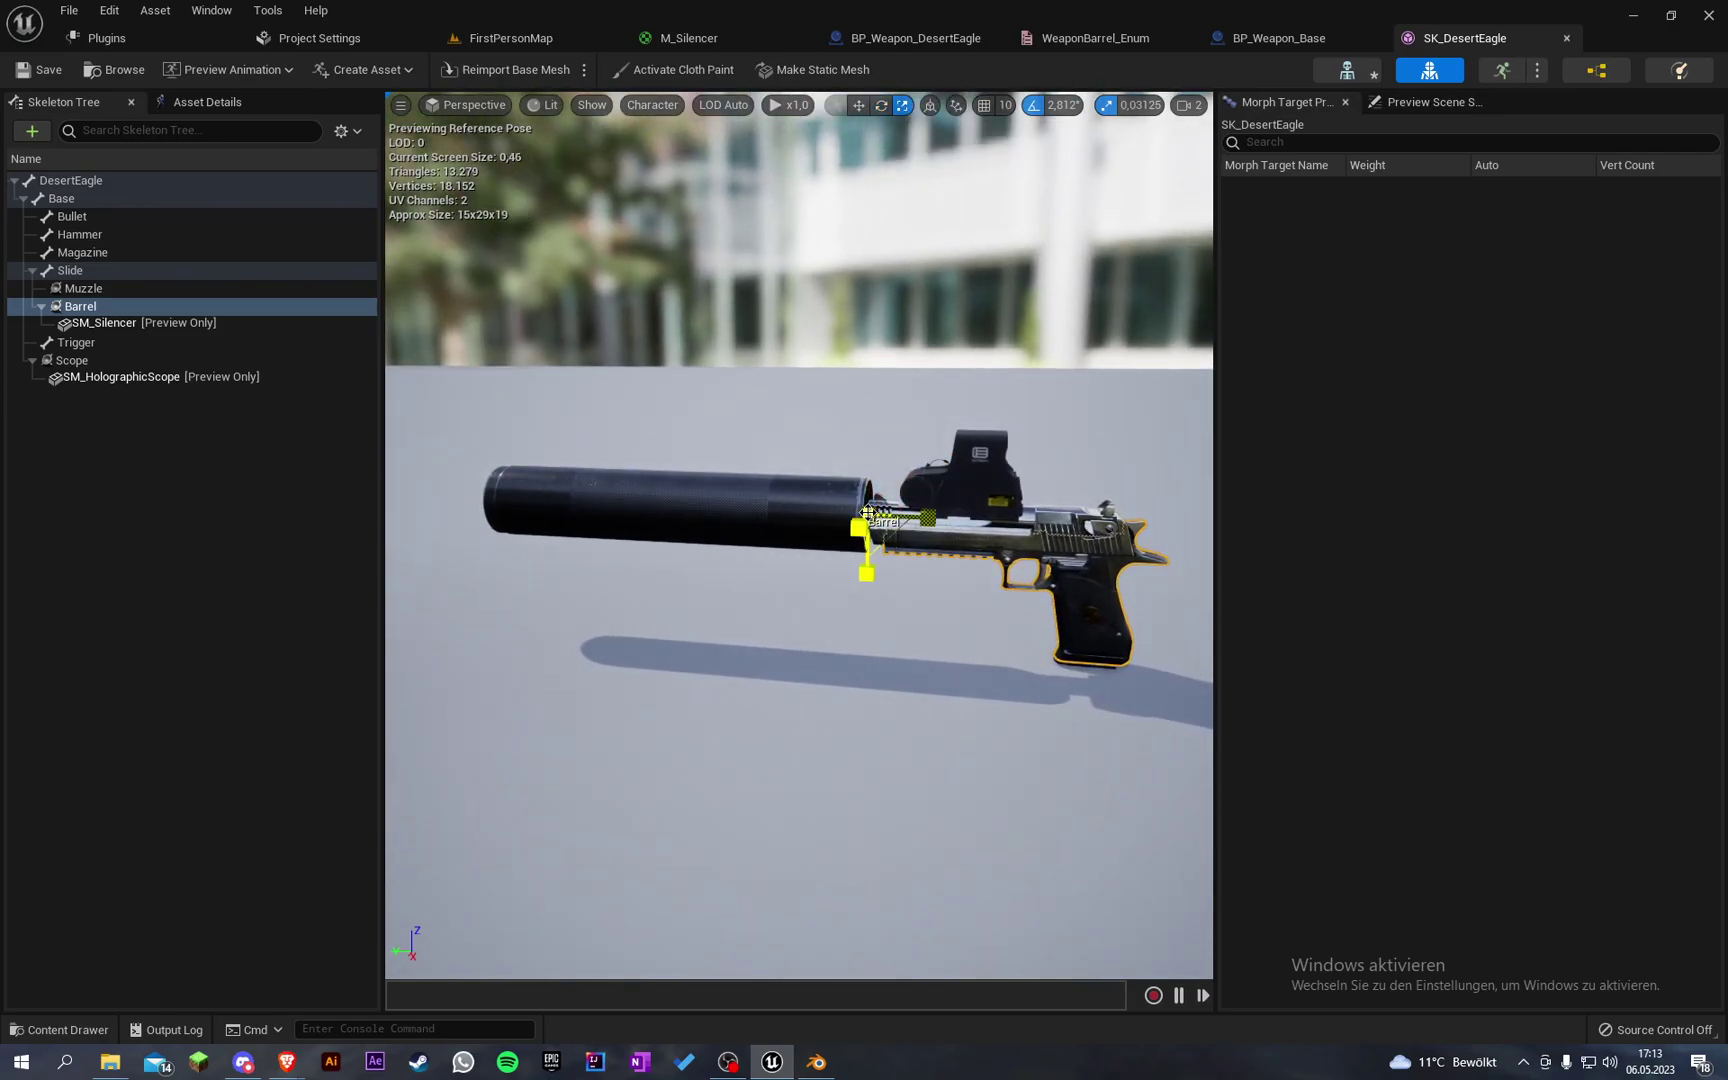
{"action": "left_click_drag", "start_coordinate": [867, 513], "coordinate": [869, 513]}
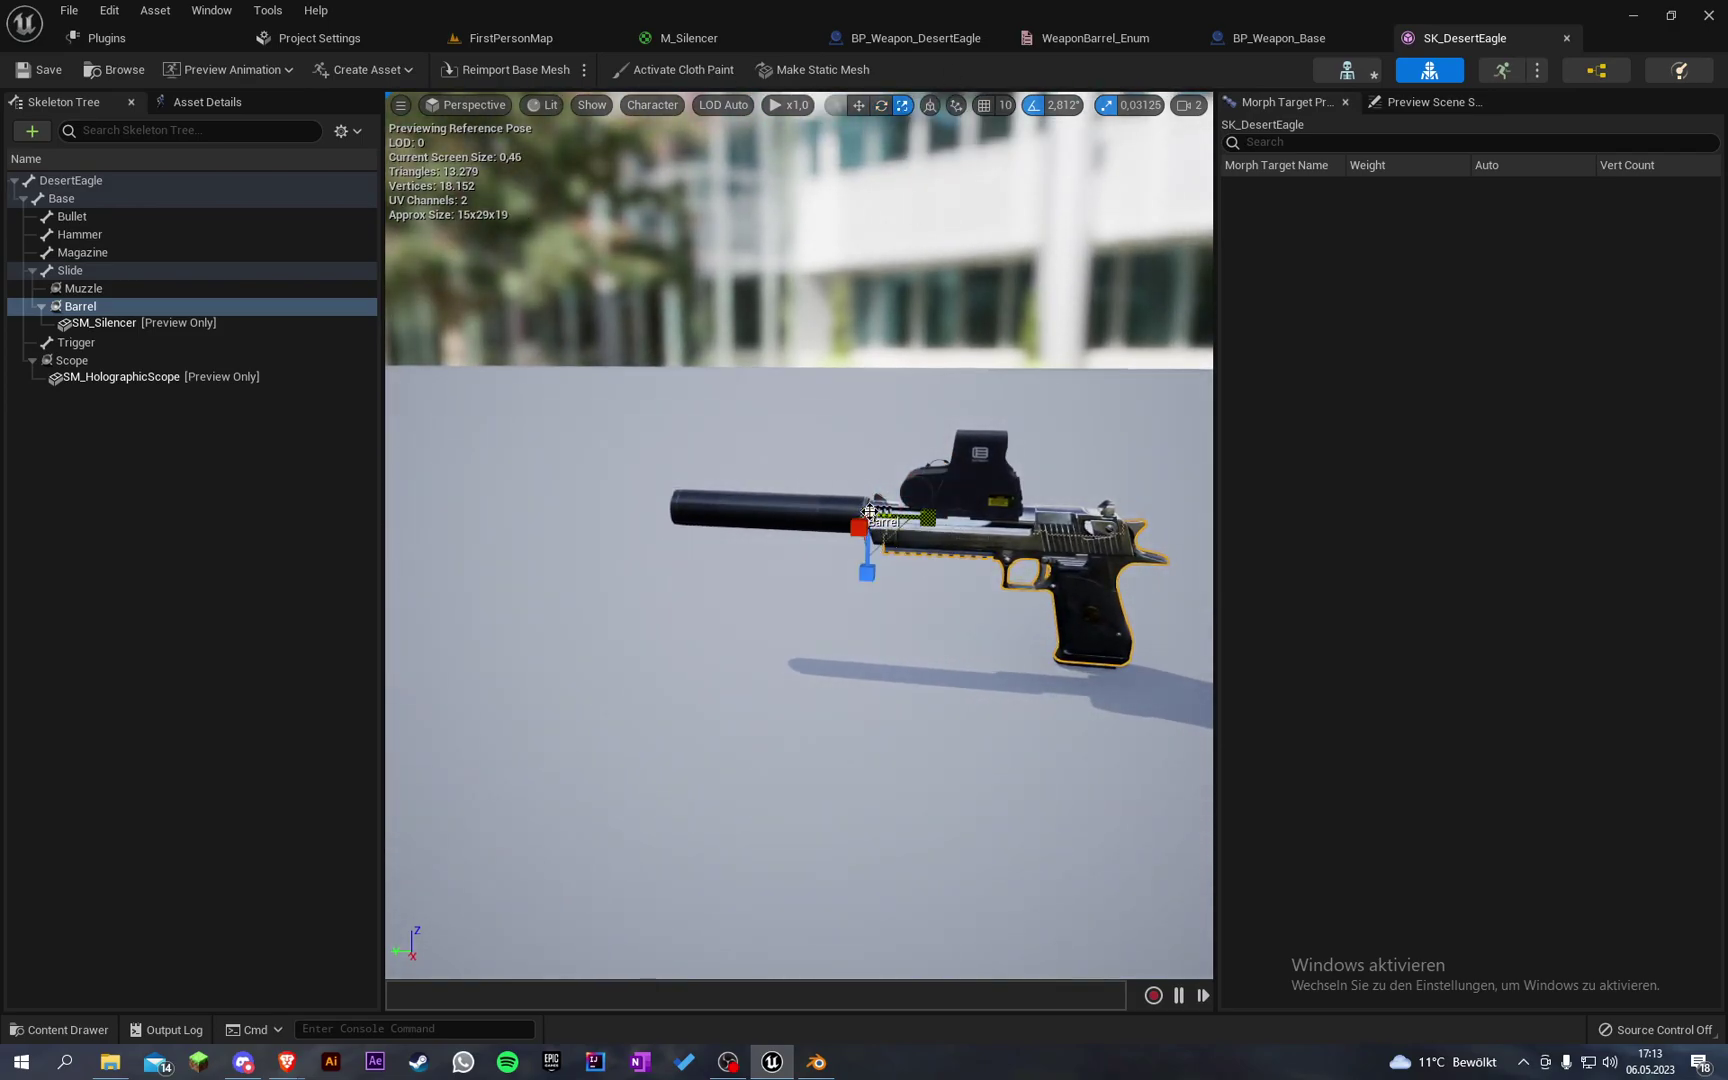
Step: Shift the Barrel socket slightly back so the silencer seats against the muzzle, and save SK_DesertEagle
{"action": "key", "text": "f"}
{"action": "left_click", "coordinate": [858, 105]}
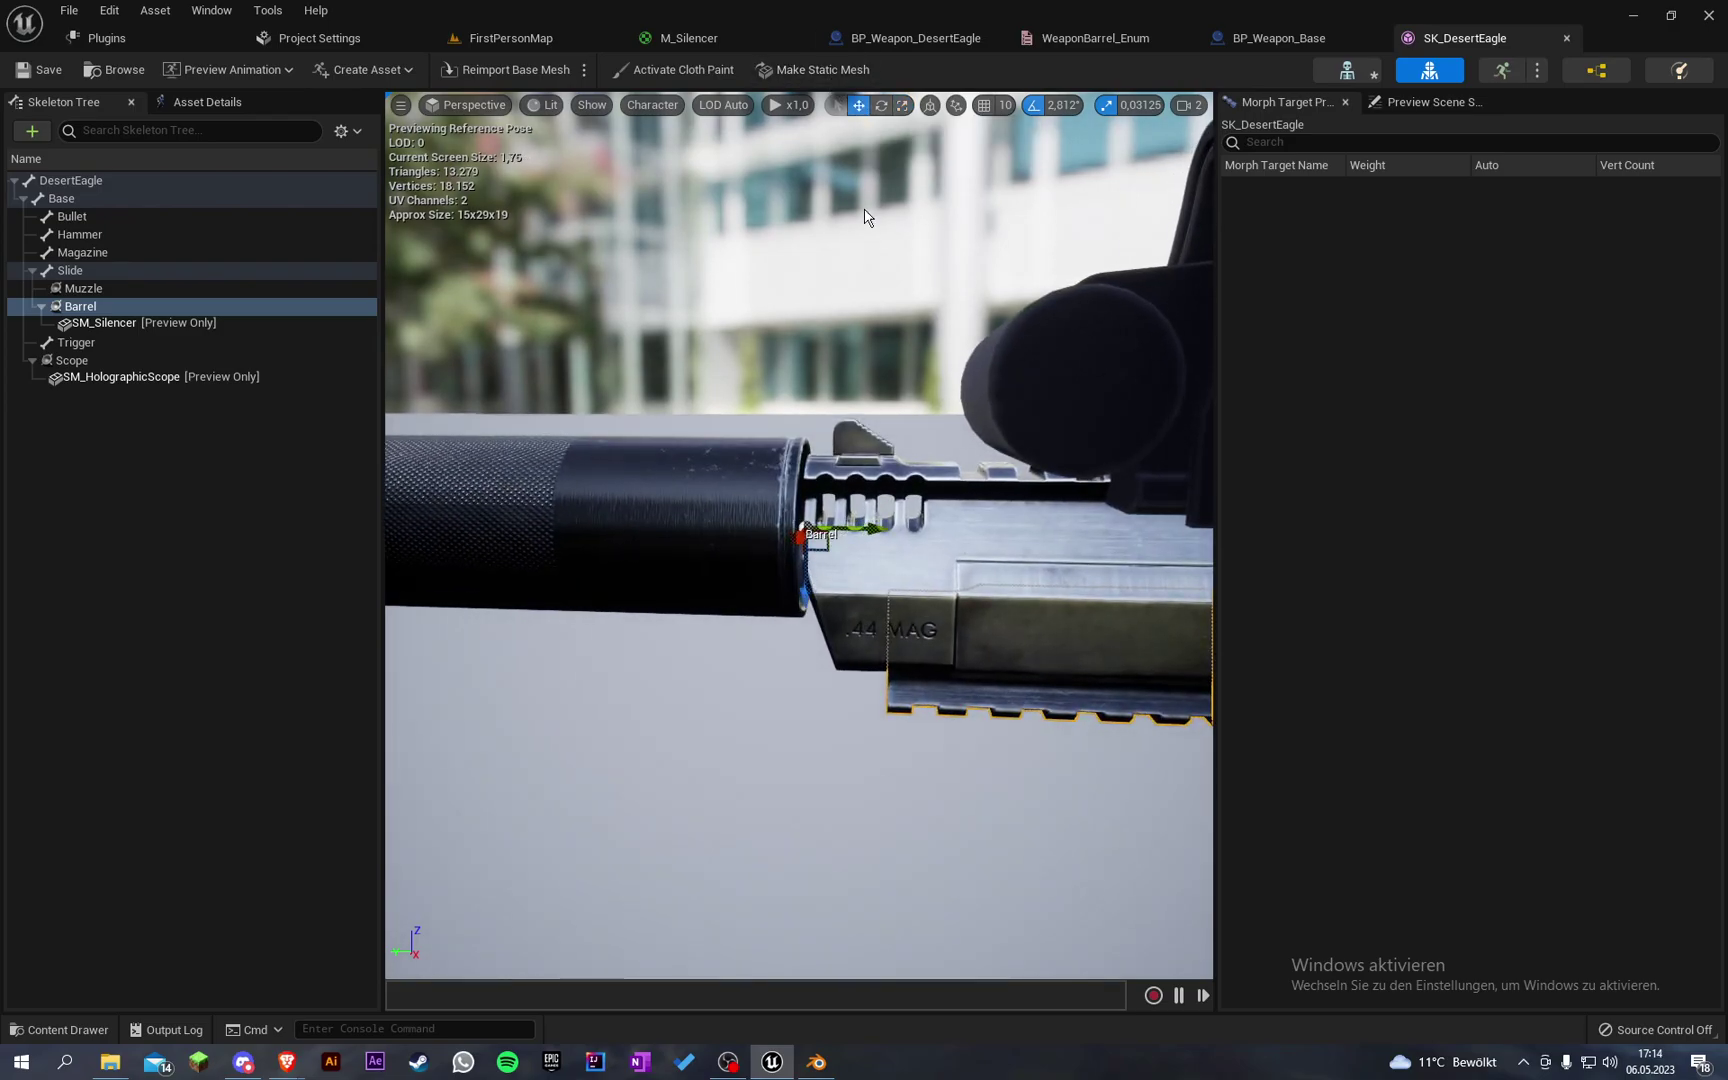
{"action": "left_click_drag", "start_coordinate": [866, 528], "coordinate": [878, 528]}
{"action": "key", "text": "s"}
{"action": "right_click_drag", "start_coordinate": [878, 528], "coordinate": [760, 560]}
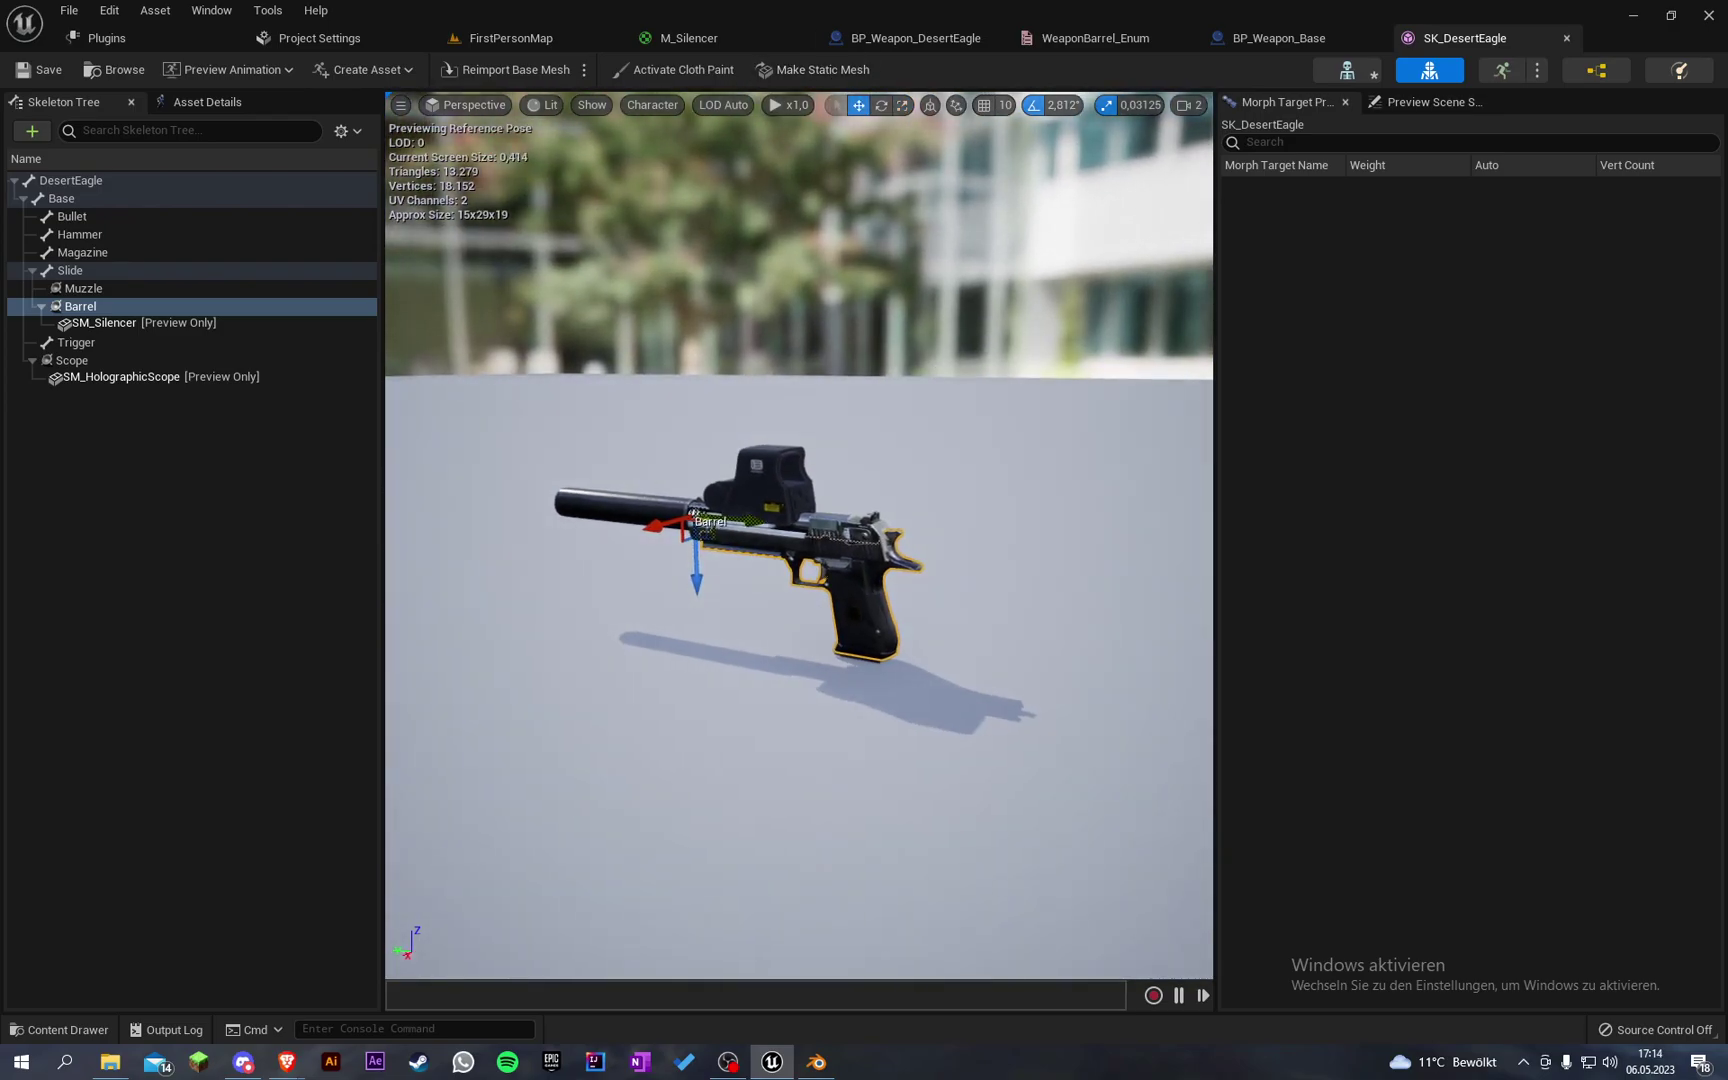
{"action": "key", "text": "w"}
{"action": "left_click", "coordinate": [18, 68]}
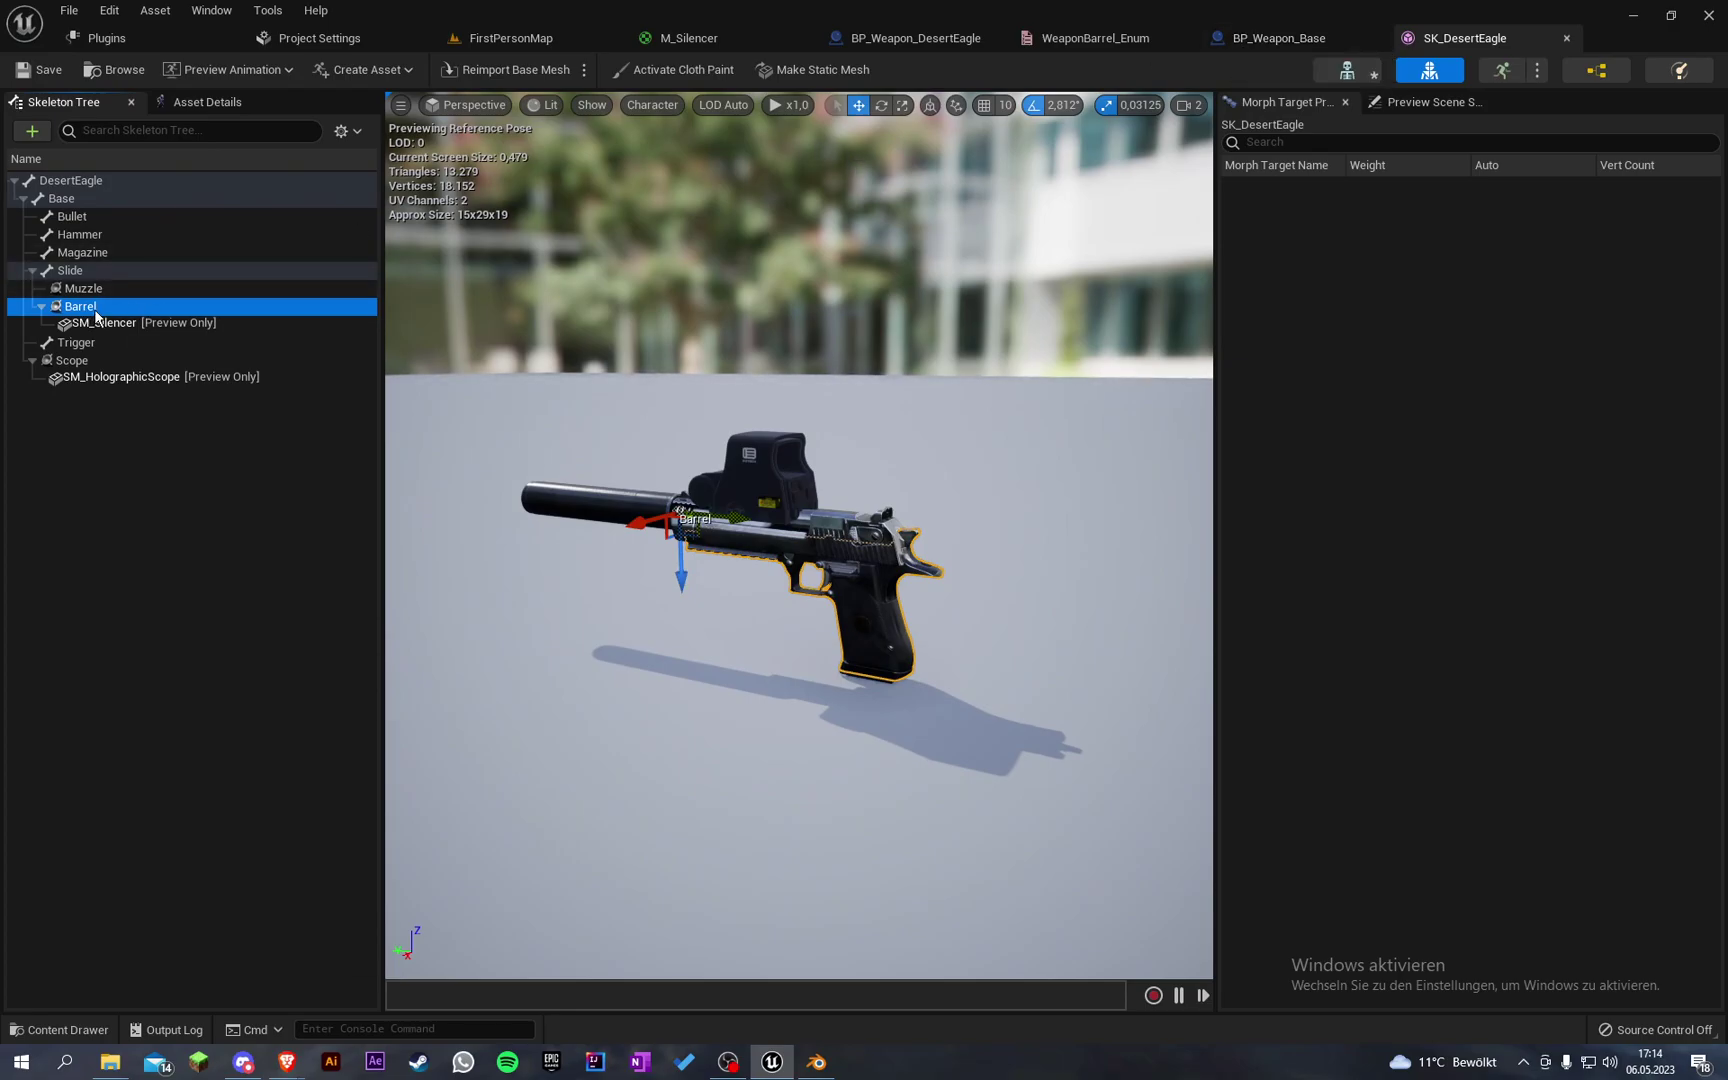
Step: Set the Barrel Socket default of BP_Weapon_DesertEagle to Barrel
{"action": "left_click", "coordinate": [1269, 38]}
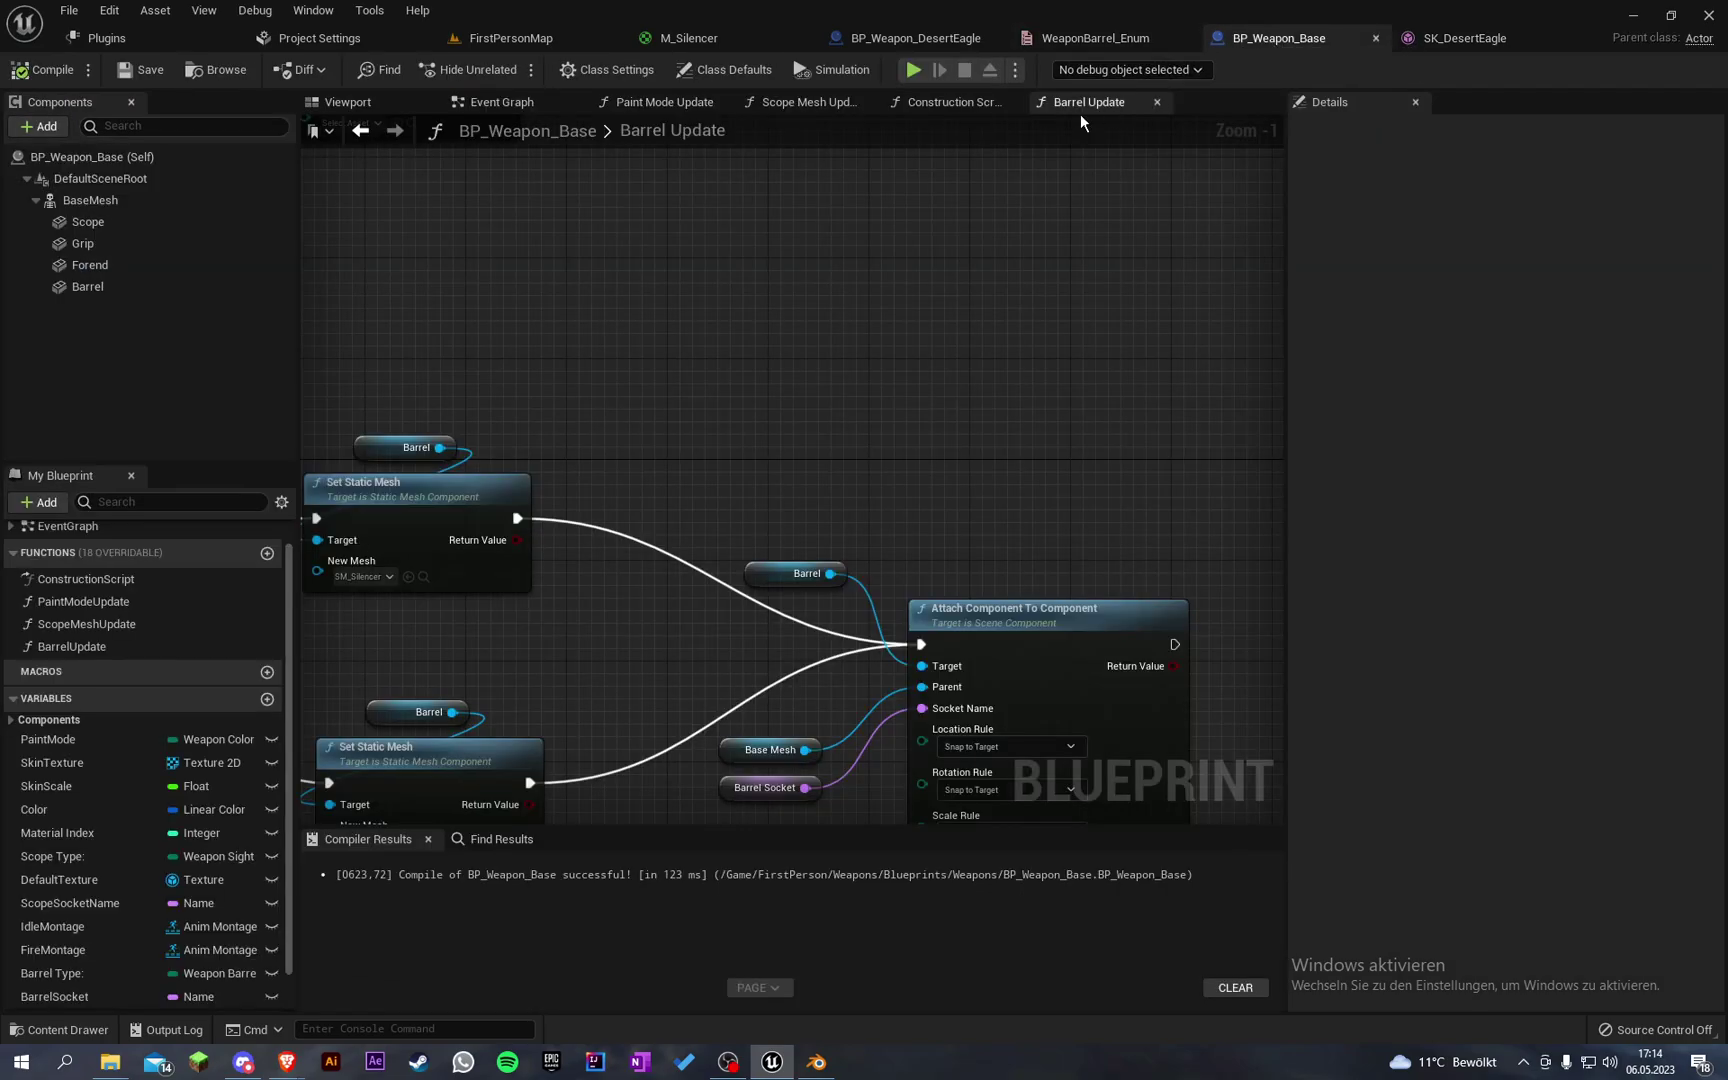
{"action": "left_click", "coordinate": [905, 38]}
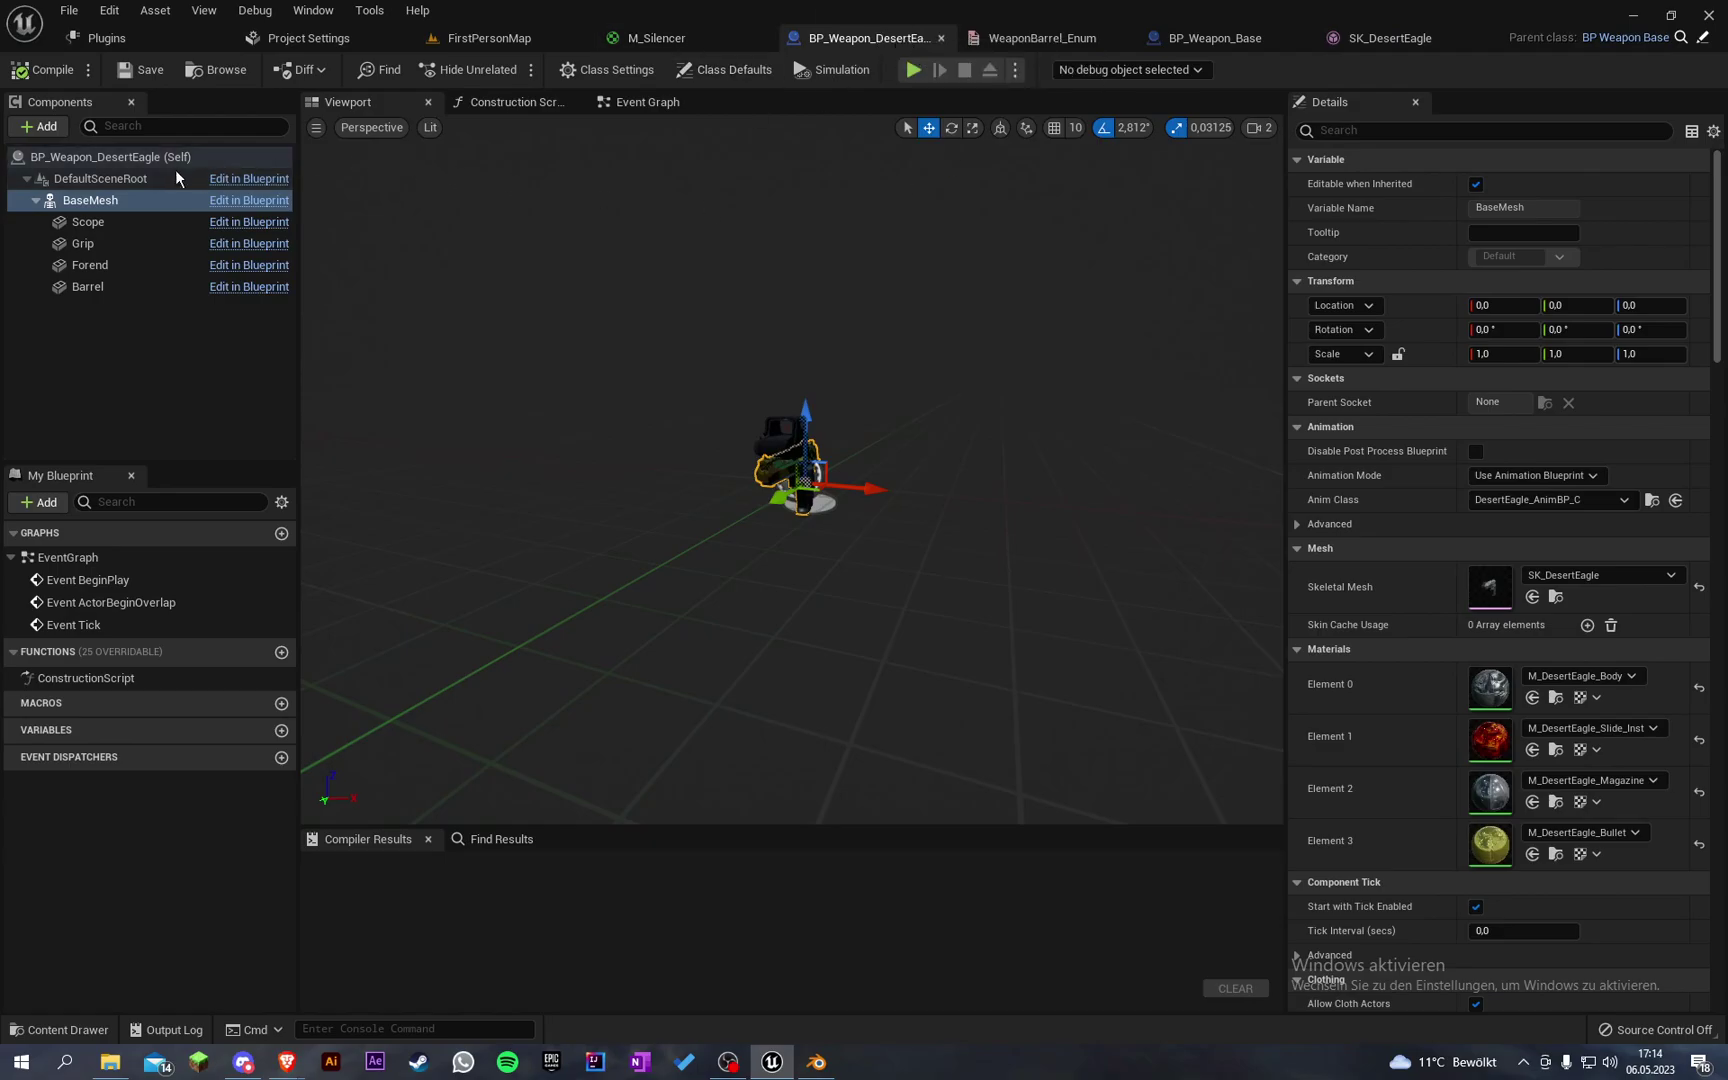
{"action": "left_click", "coordinate": [151, 160]}
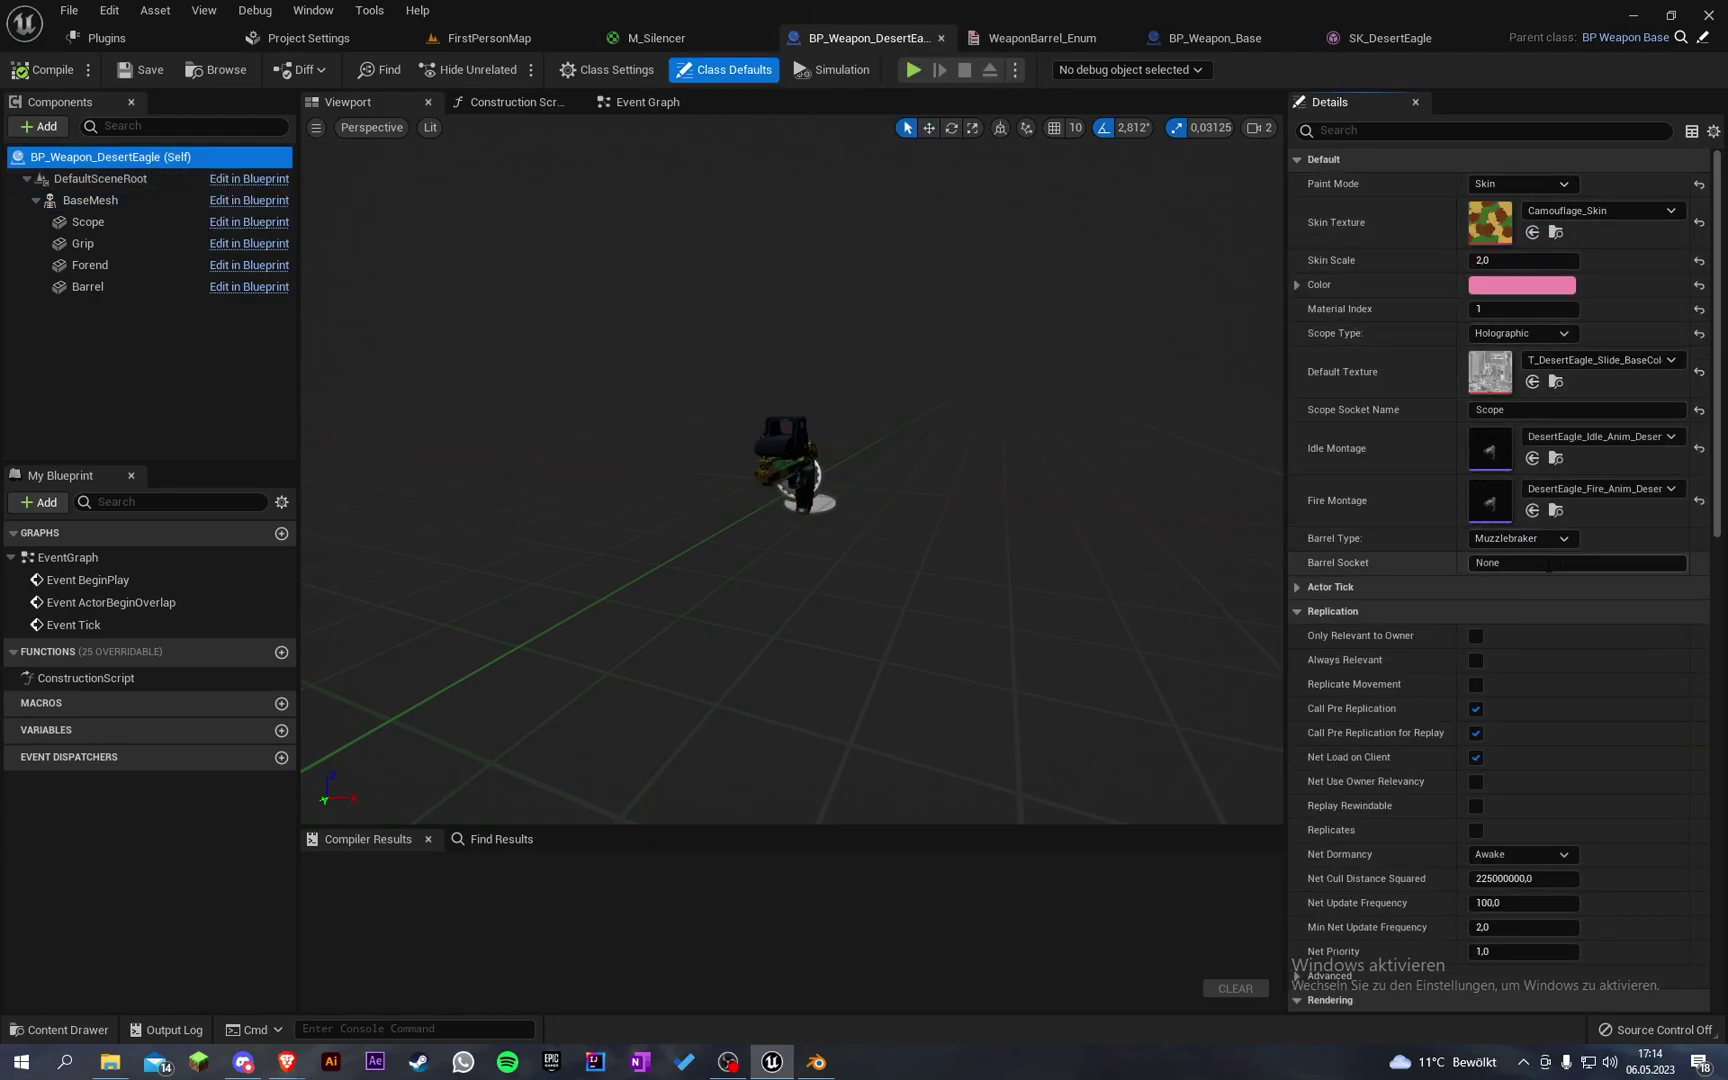
{"action": "left_click", "coordinate": [1548, 564]}
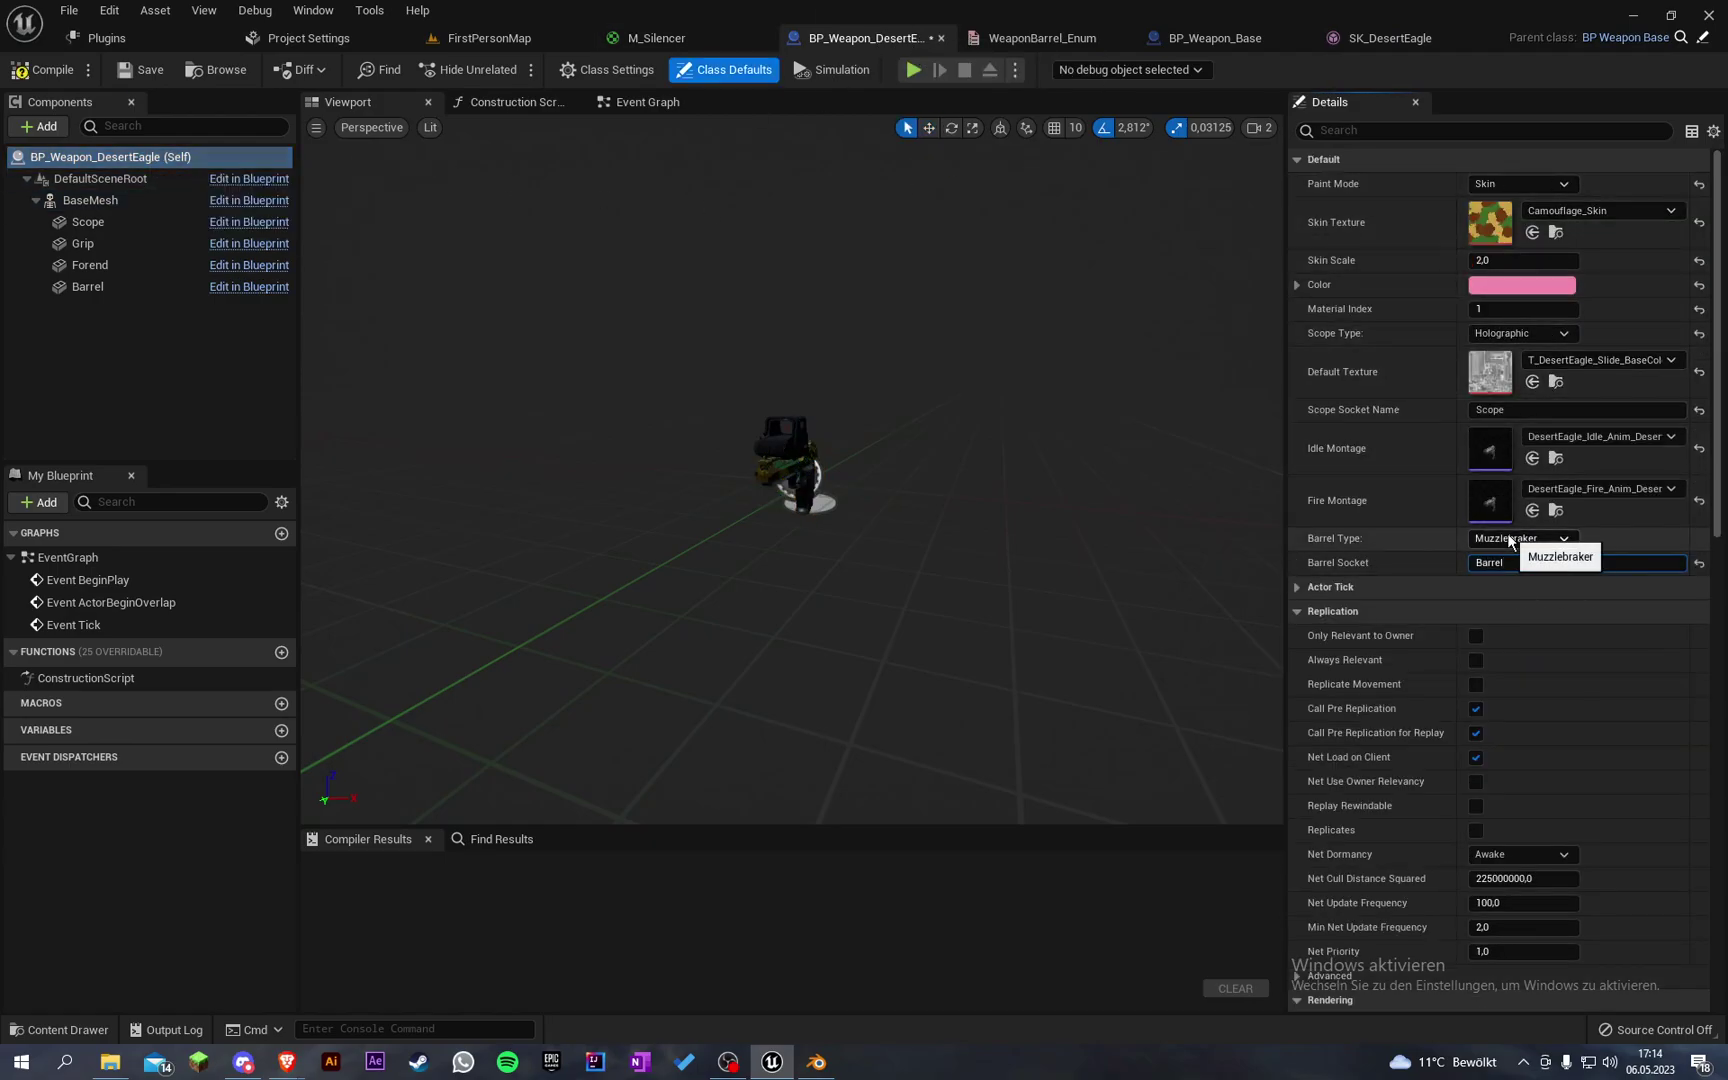
Step: Check the Desert Eagle's Barrel Type choice against its preview, and compile and save BP_Weapon_DesertEagle
{"action": "right_click_drag", "start_coordinate": [1099, 367], "coordinate": [1197, 347]}
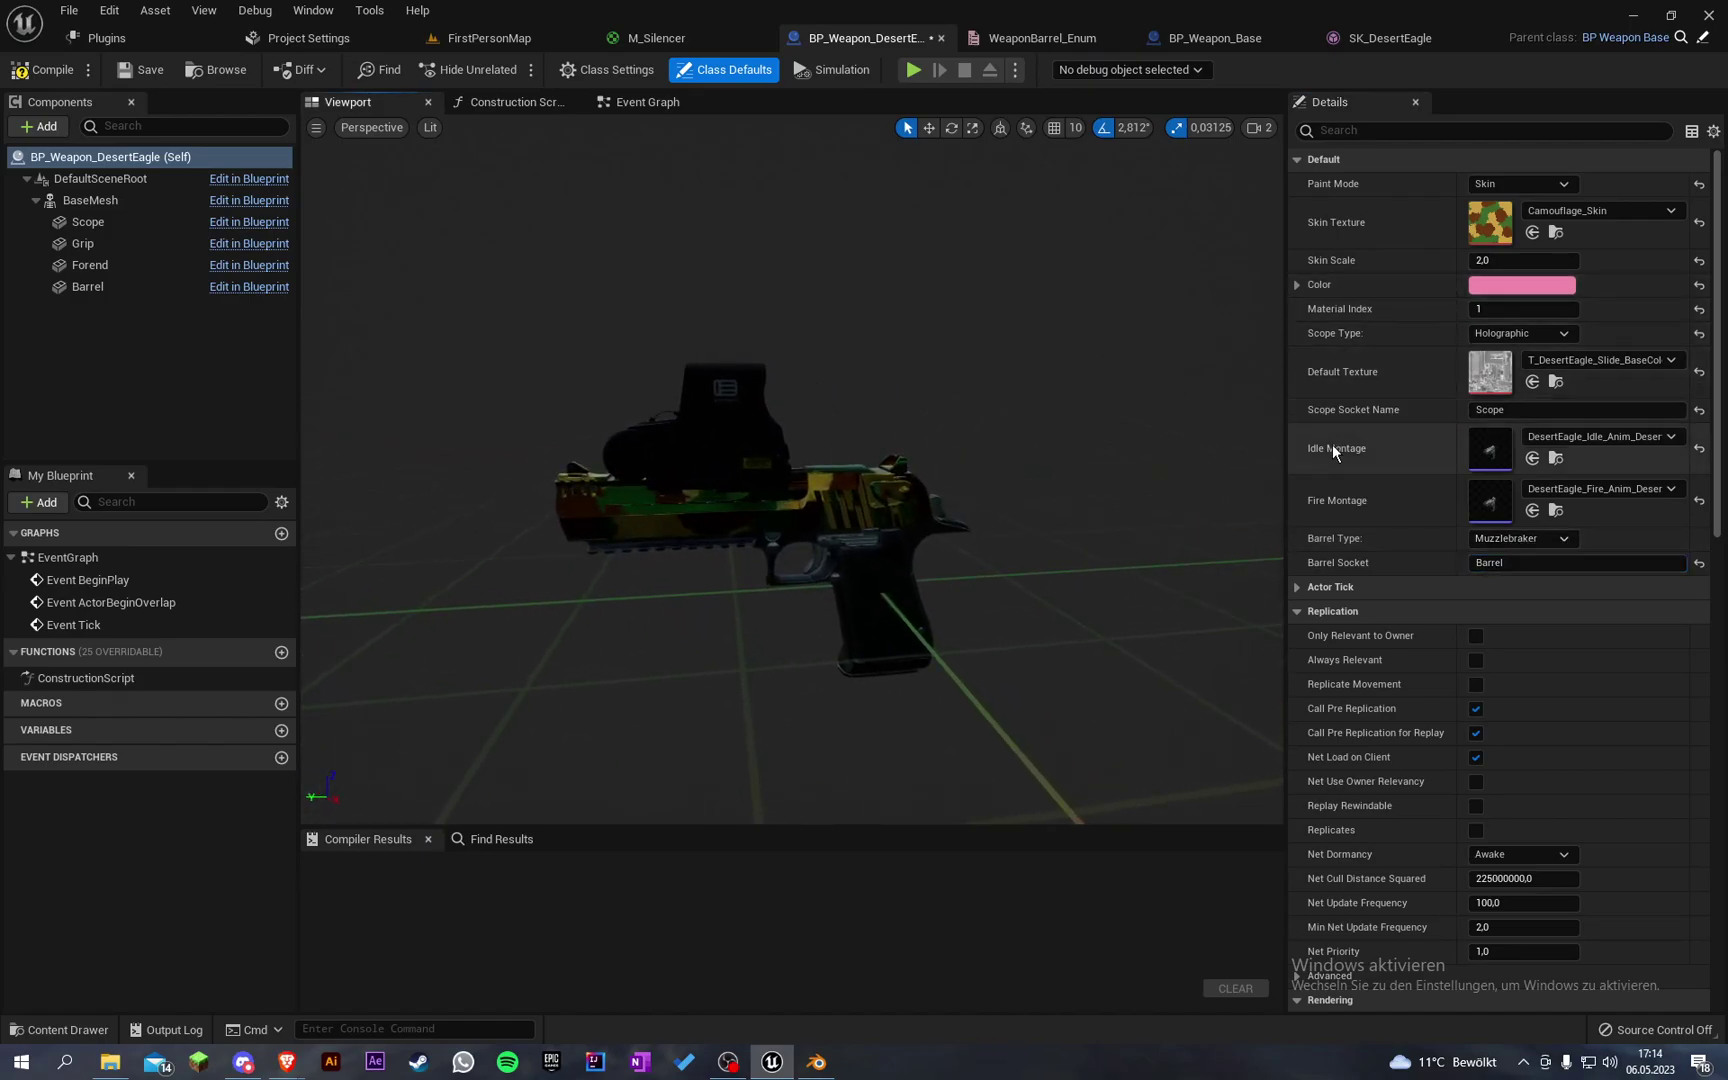
{"action": "left_click", "coordinate": [1518, 538]}
{"action": "mouse_move", "coordinate": [979, 480]}
{"action": "right_mouse_down"}
{"action": "mouse_move", "coordinate": [940, 492]}
{"action": "mouse_move", "coordinate": [975, 480]}
{"action": "right_mouse_up"}
{"action": "left_click", "coordinate": [45, 70]}
{"action": "left_click", "coordinate": [140, 70]}
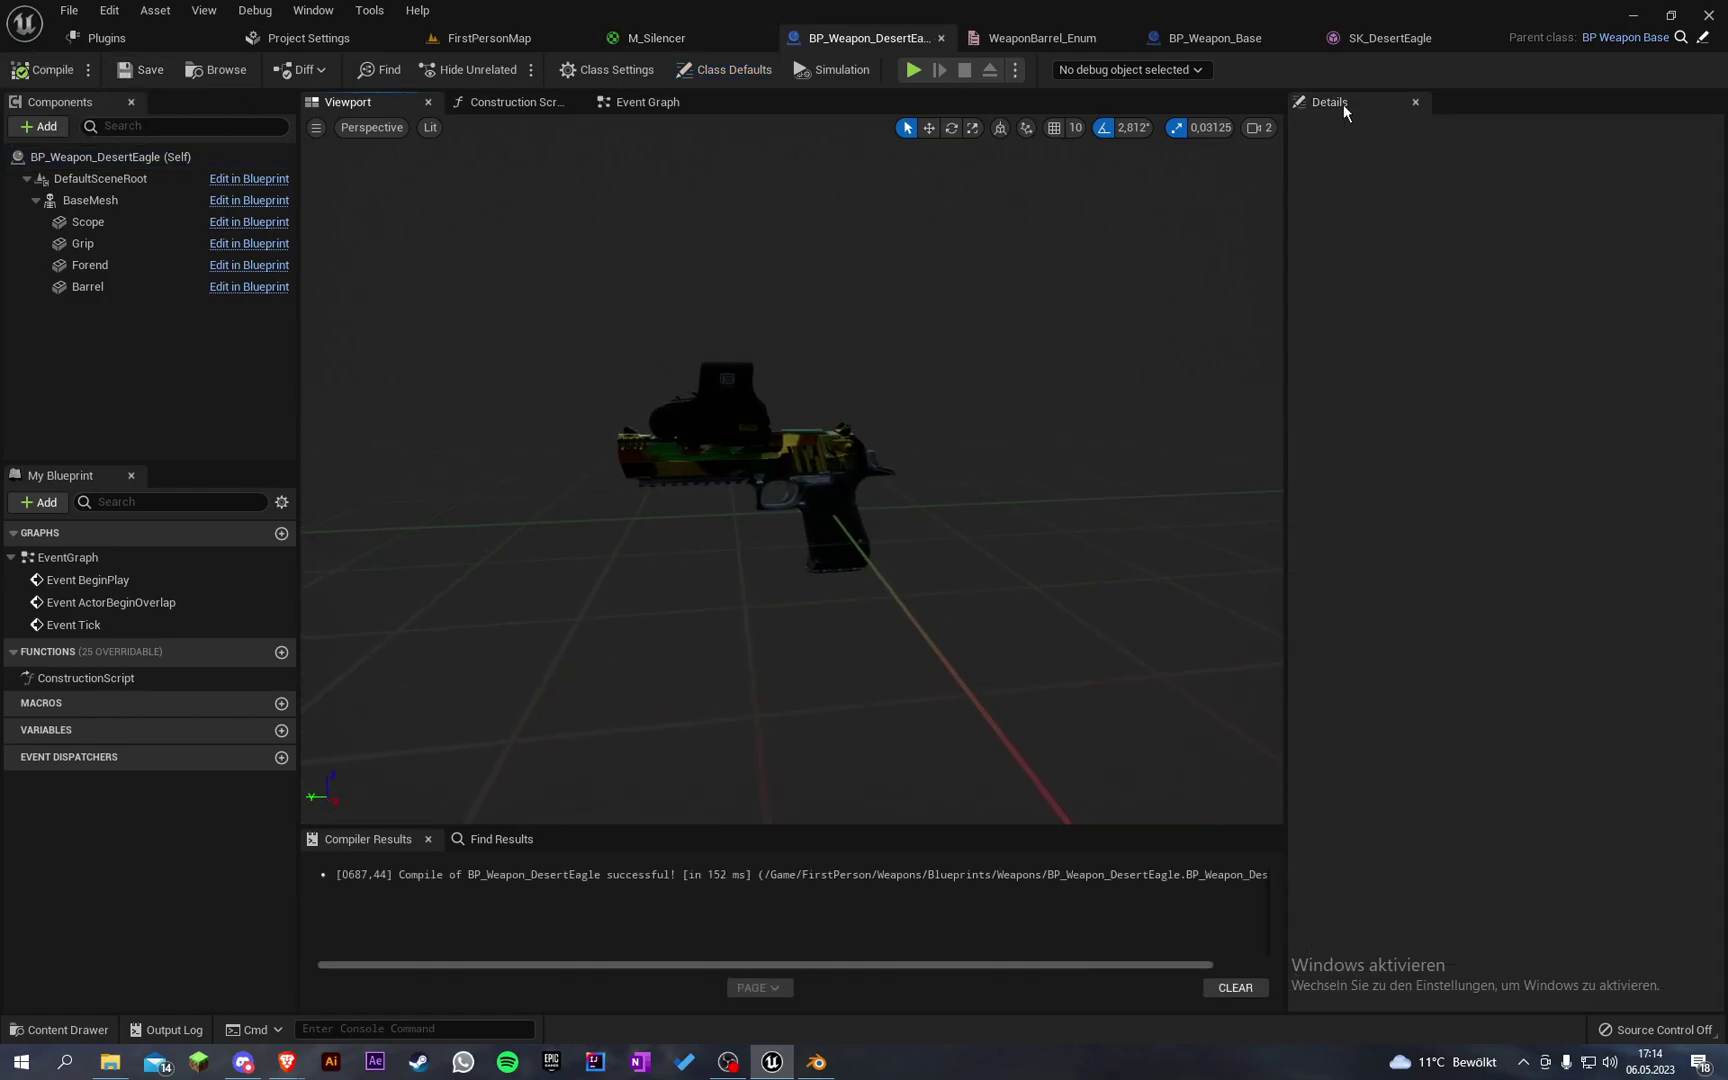
Step: Call Barrel Update after Scope Mesh Update in BP_Weapon_Base's Construction Script, and compile and save the blueprint
{"action": "left_click", "coordinate": [1215, 38]}
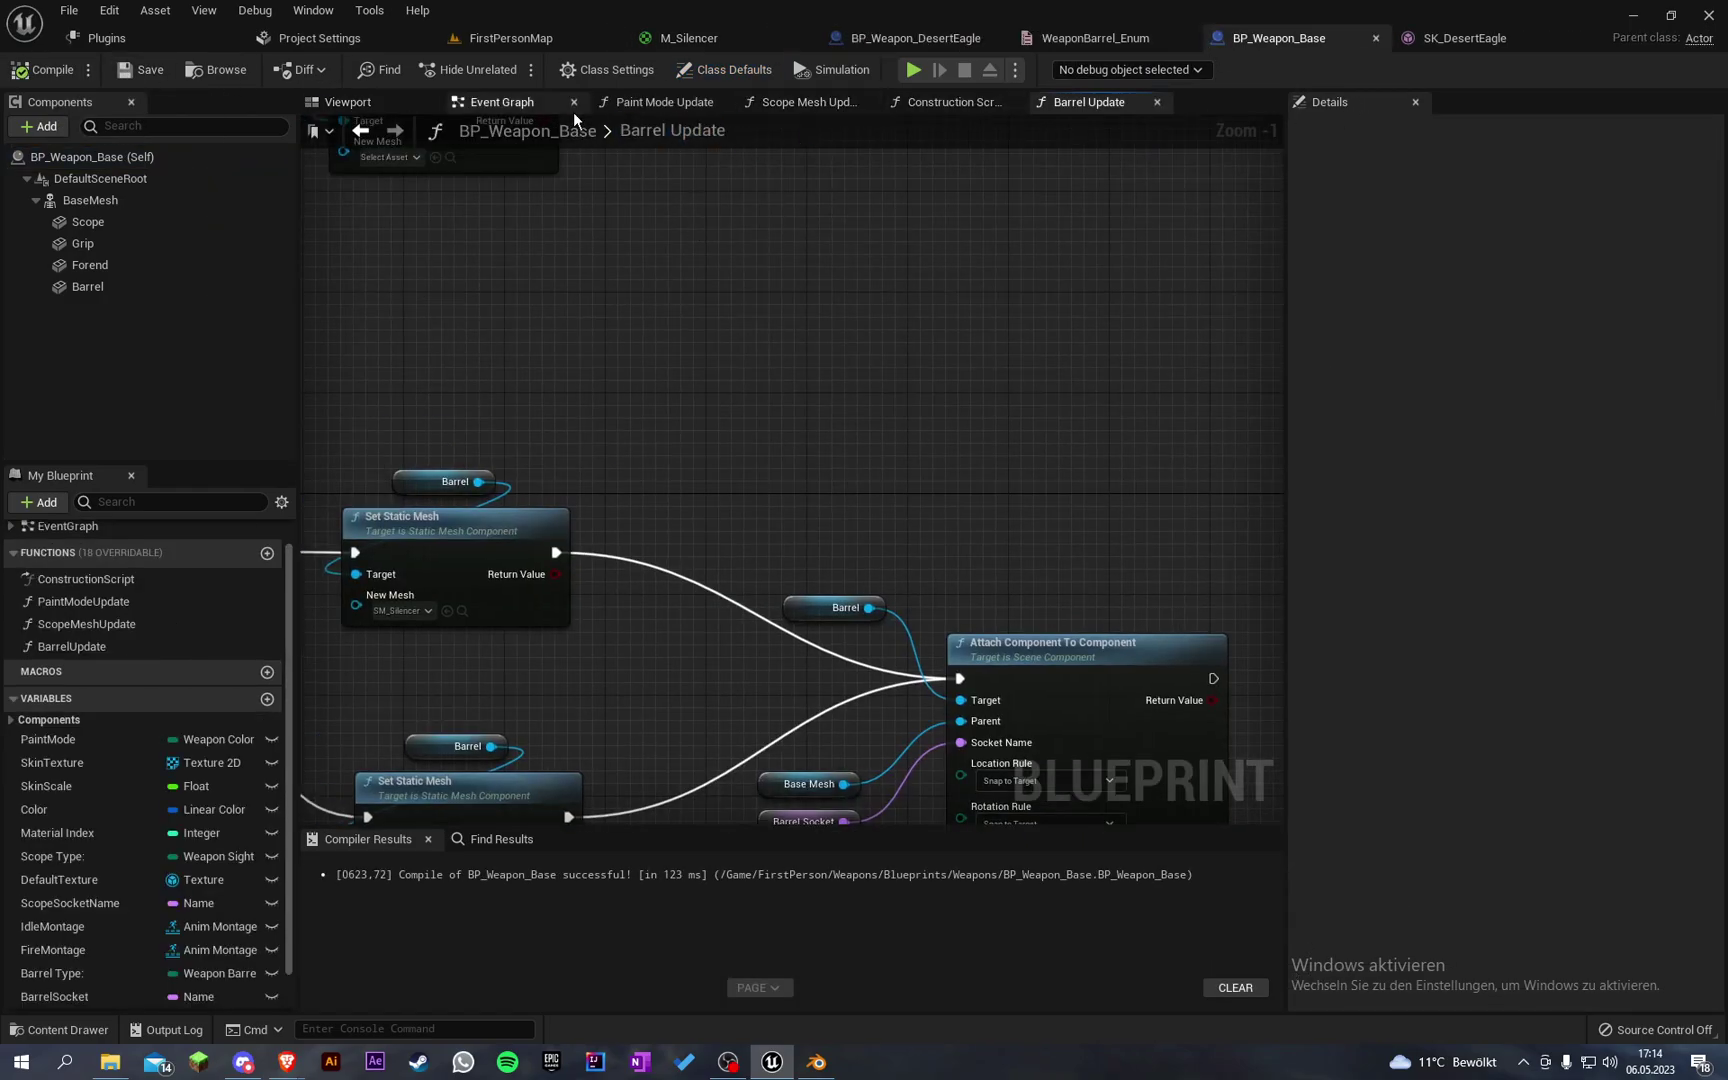
{"action": "left_click", "coordinate": [515, 103]}
{"action": "scroll", "coordinate": [113, 605], "scroll_direction": "up", "scroll_amount": 1}
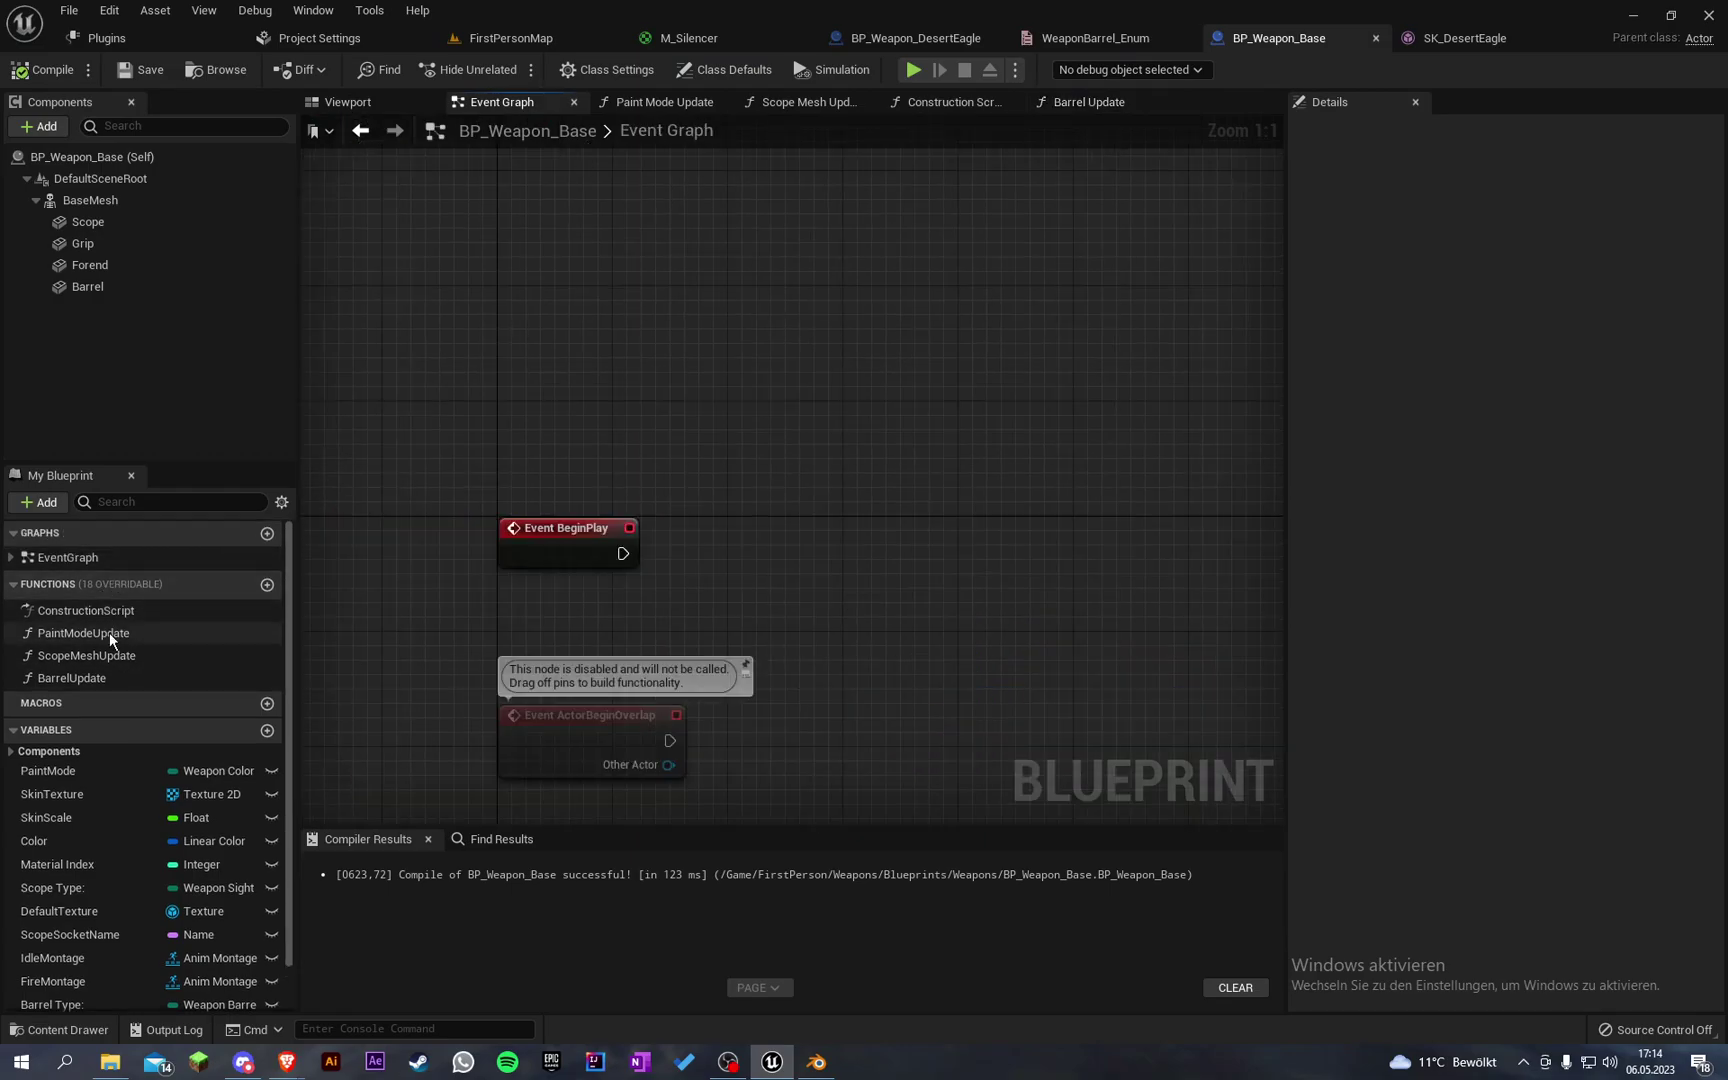
{"action": "double_click", "coordinate": [85, 611]}
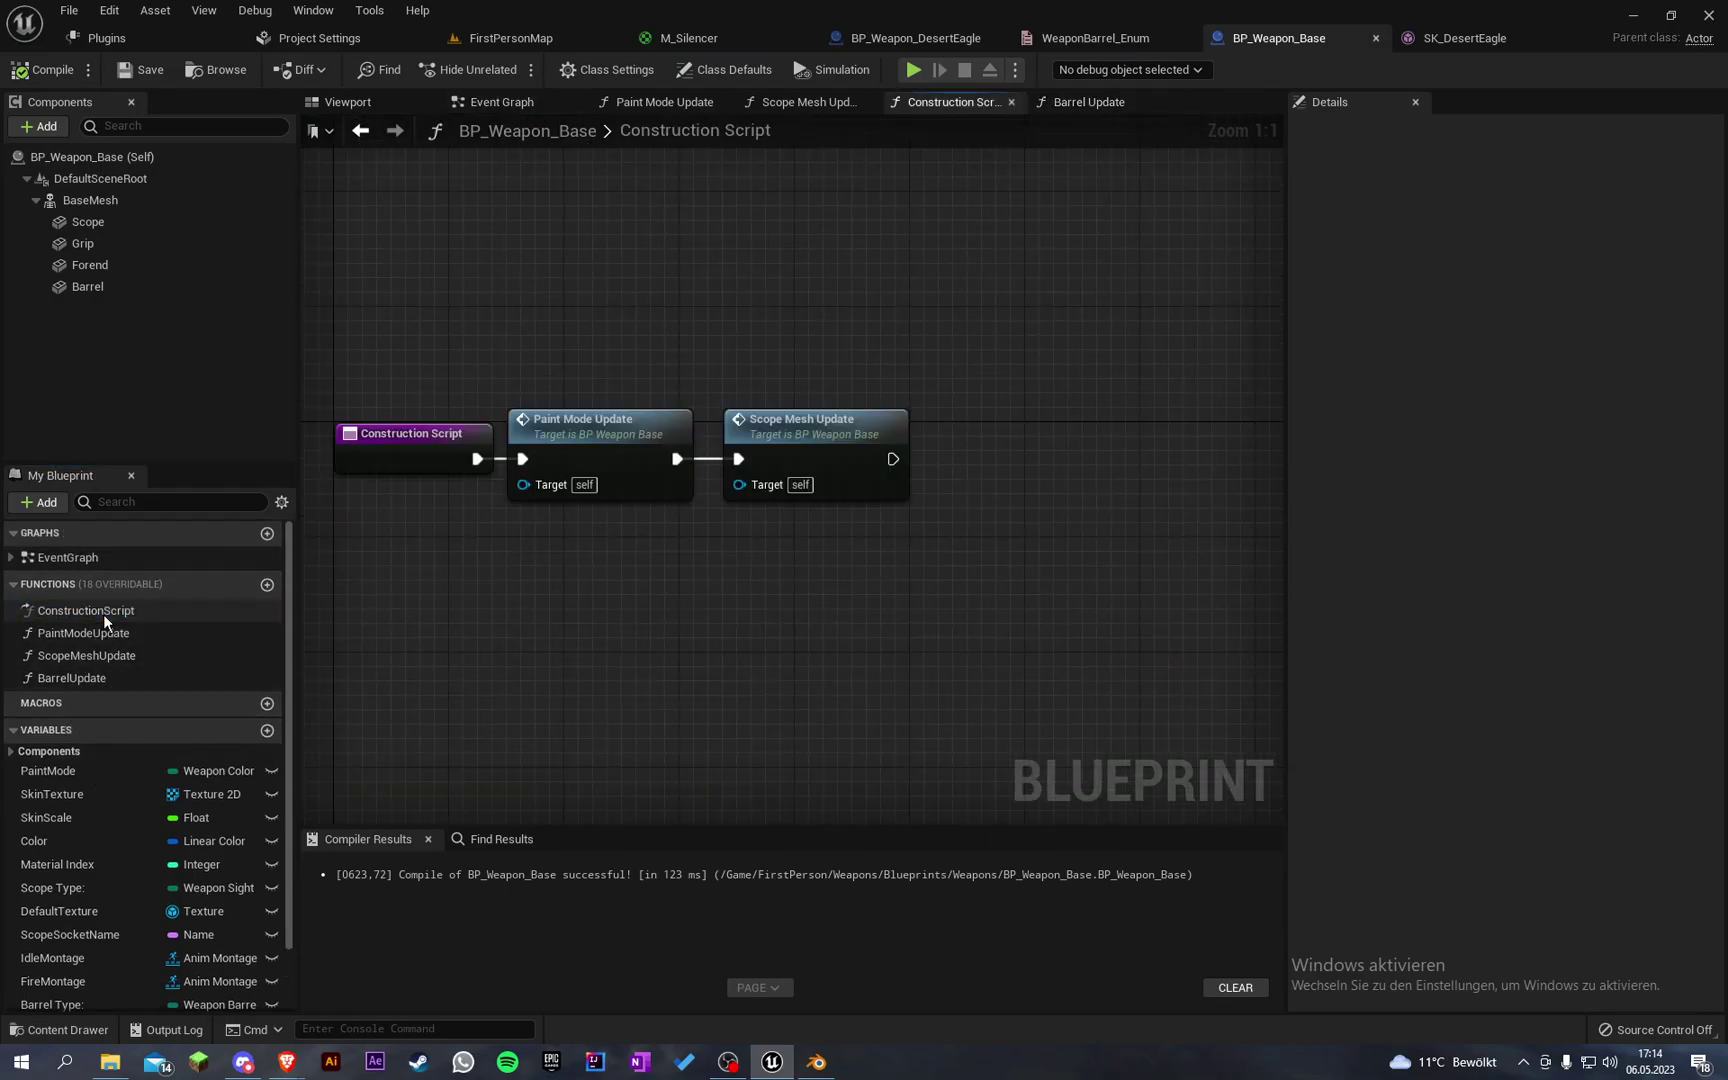
{"action": "right_click_drag", "start_coordinate": [836, 378], "coordinate": [710, 378]}
{"action": "left_click_drag", "start_coordinate": [72, 678], "coordinate": [771, 460]}
{"action": "left_click", "coordinate": [140, 69]}
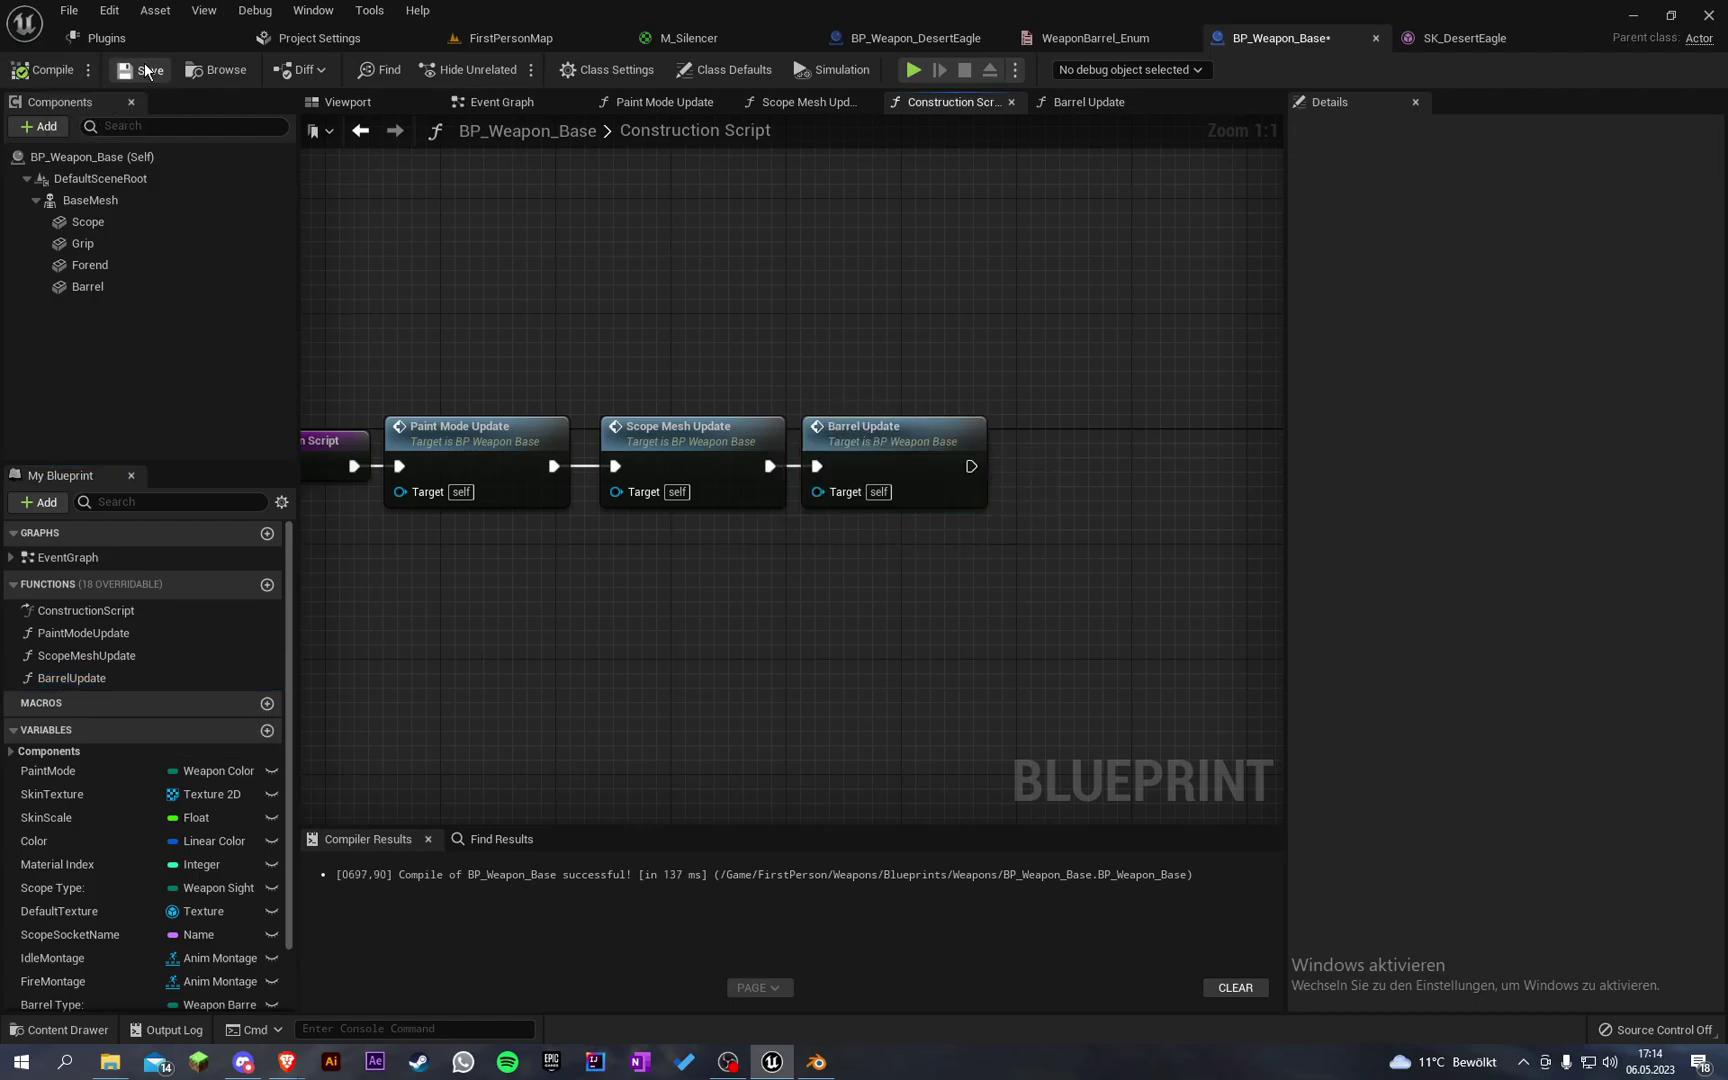
Step: Play-test FirstPersonMap by equipping the pistol through the overlay menu and firing it to check the barrel attachment
{"action": "left_click", "coordinate": [890, 38]}
{"action": "mouse_move", "coordinate": [662, 261]}
{"action": "right_mouse_down"}
{"action": "mouse_move", "coordinate": [560, 261]}
{"action": "mouse_move", "coordinate": [662, 261]}
{"action": "right_mouse_up"}
{"action": "left_click", "coordinate": [483, 42]}
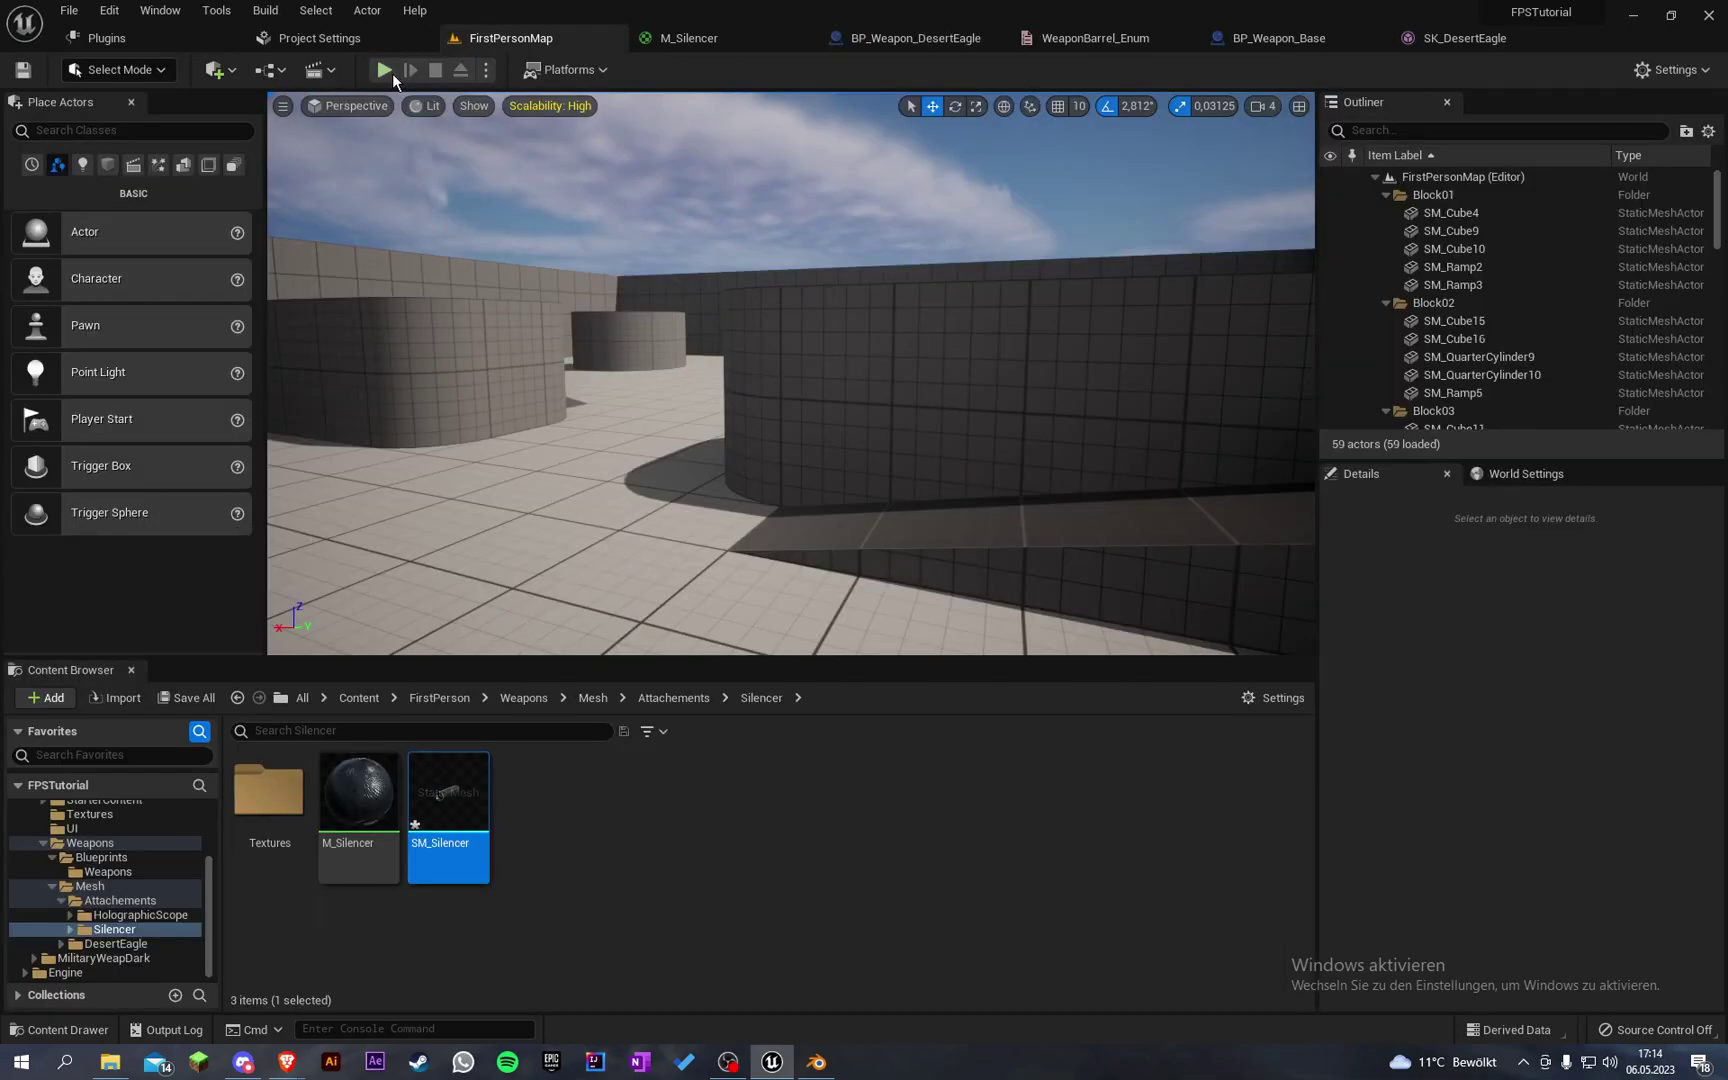
{"action": "left_click", "coordinate": [388, 71]}
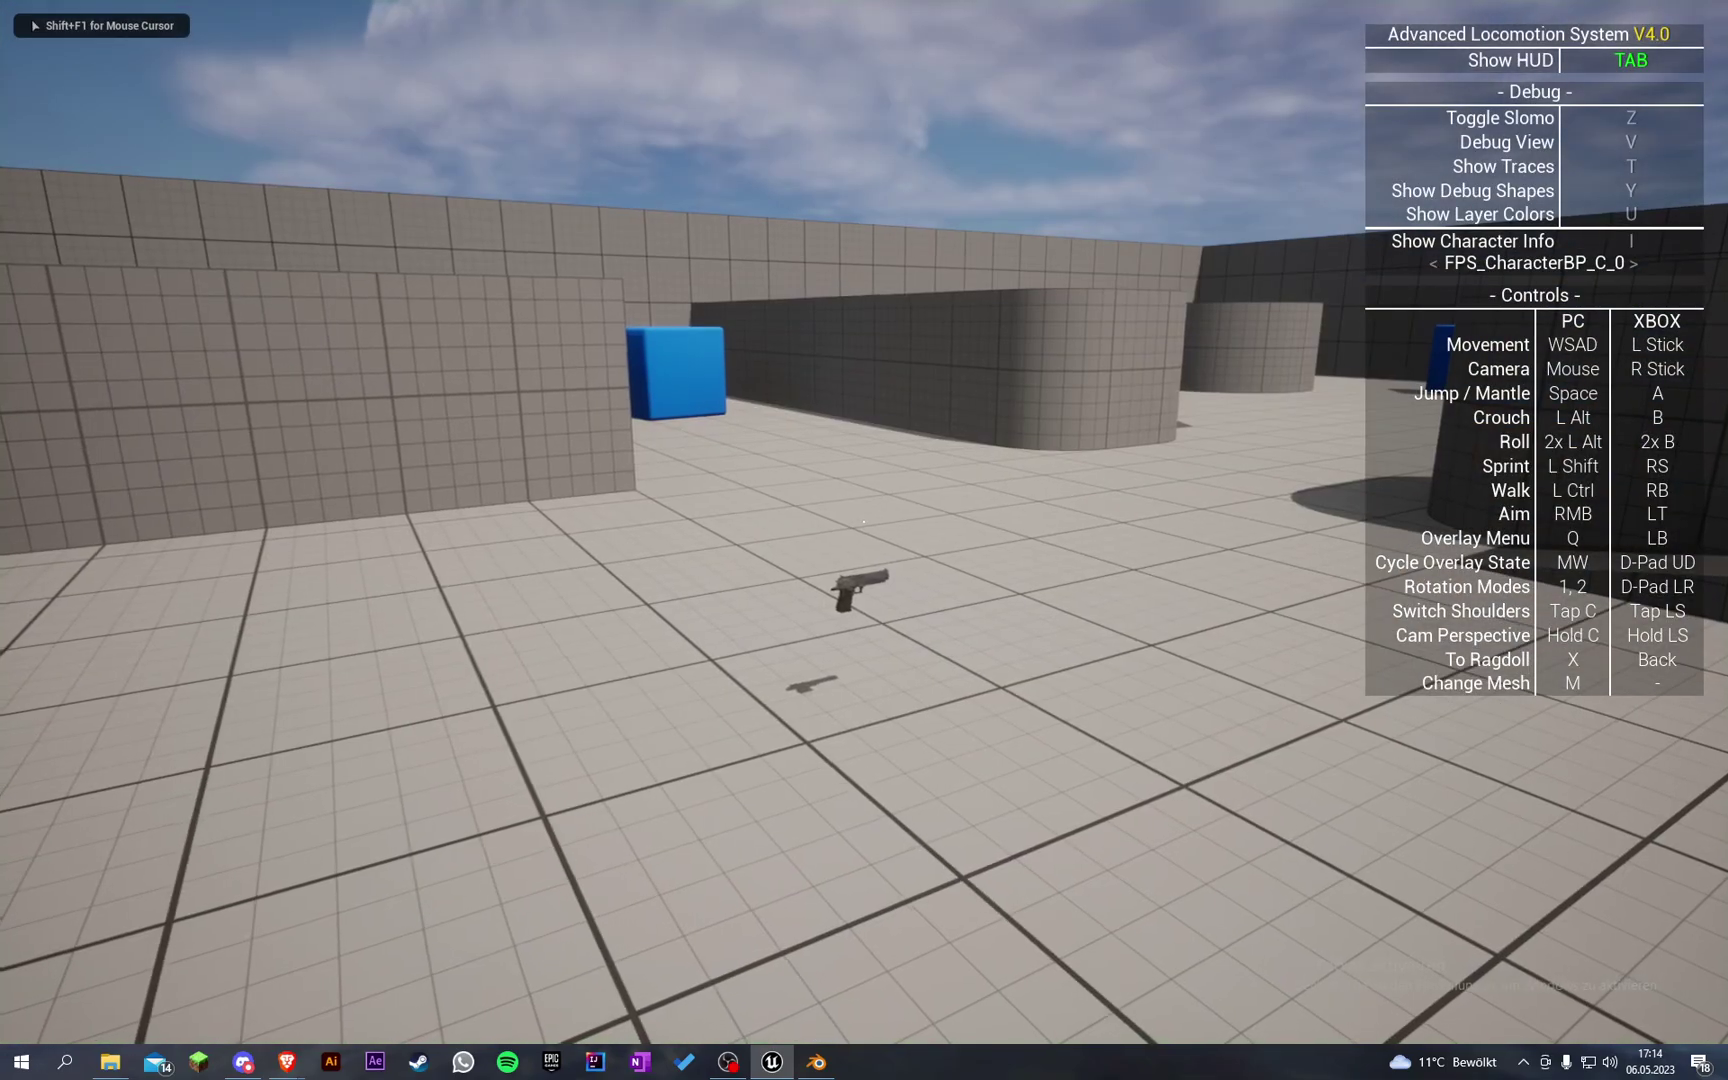
{"action": "key", "text": "q"}
{"action": "scroll", "coordinate": [864, 522], "scroll_direction": "up", "scroll_amount": 1}
{"action": "left_click", "coordinate": [864, 522]}
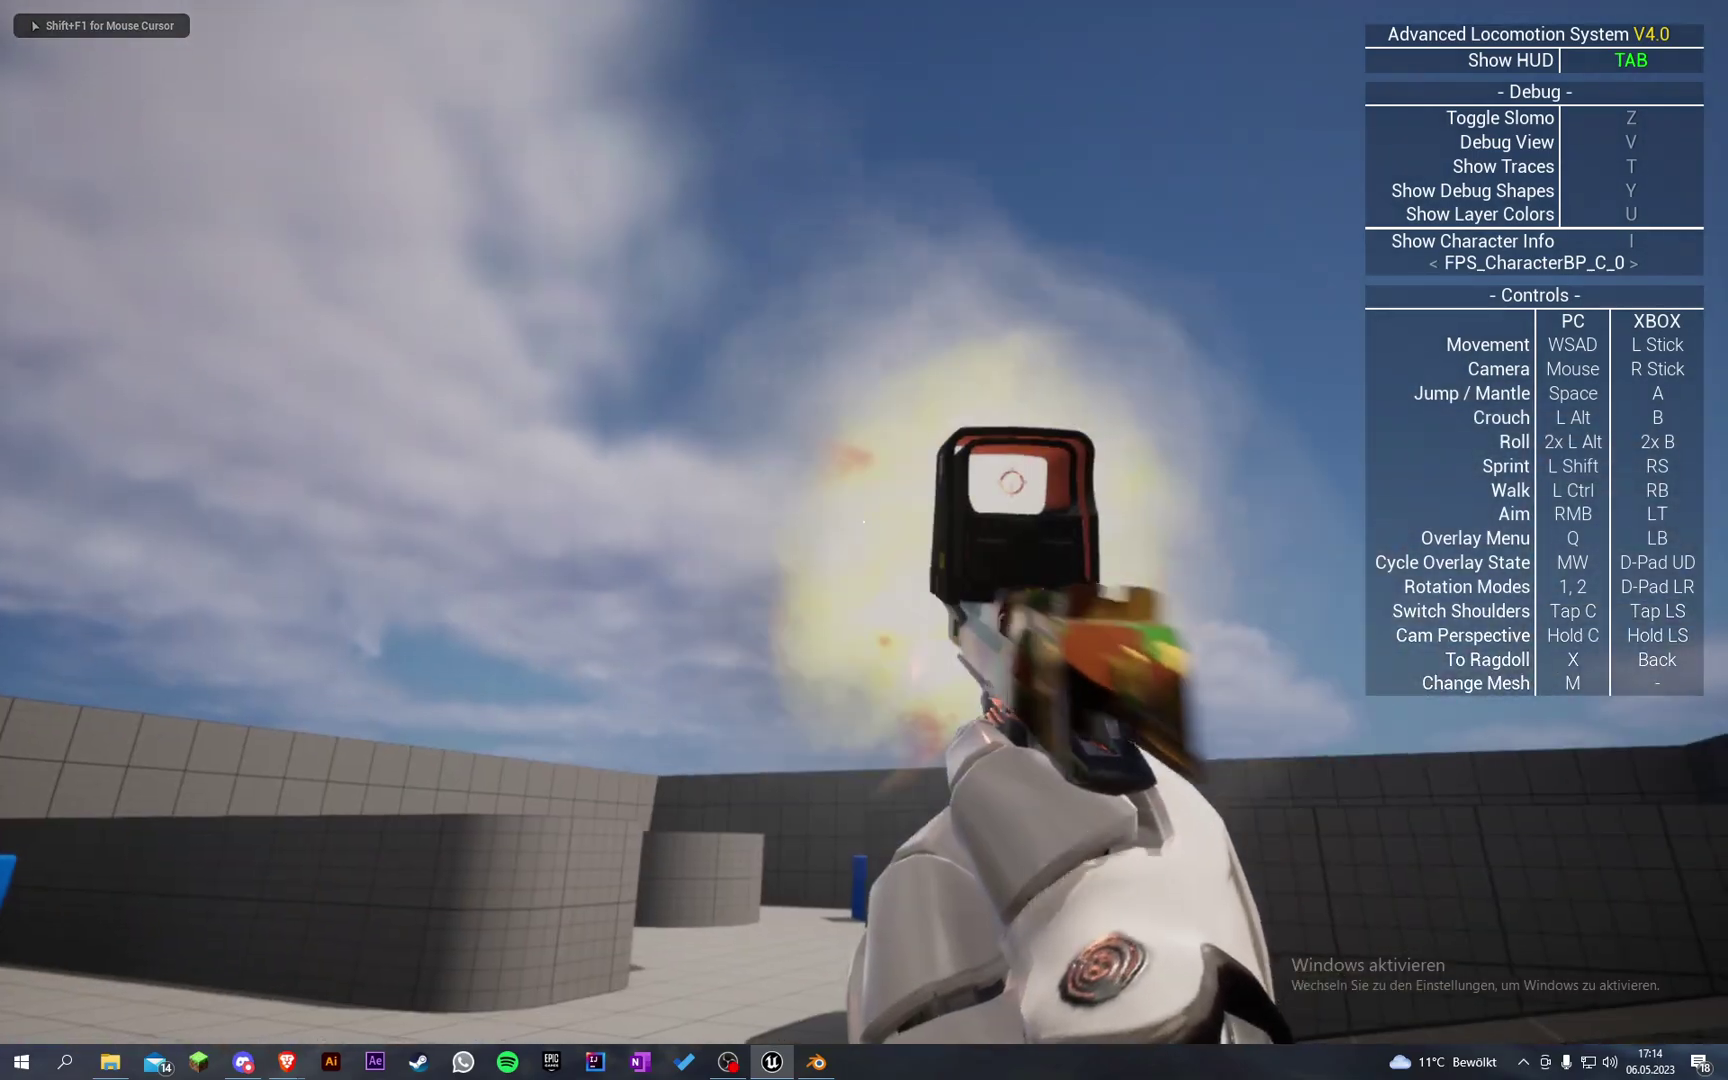